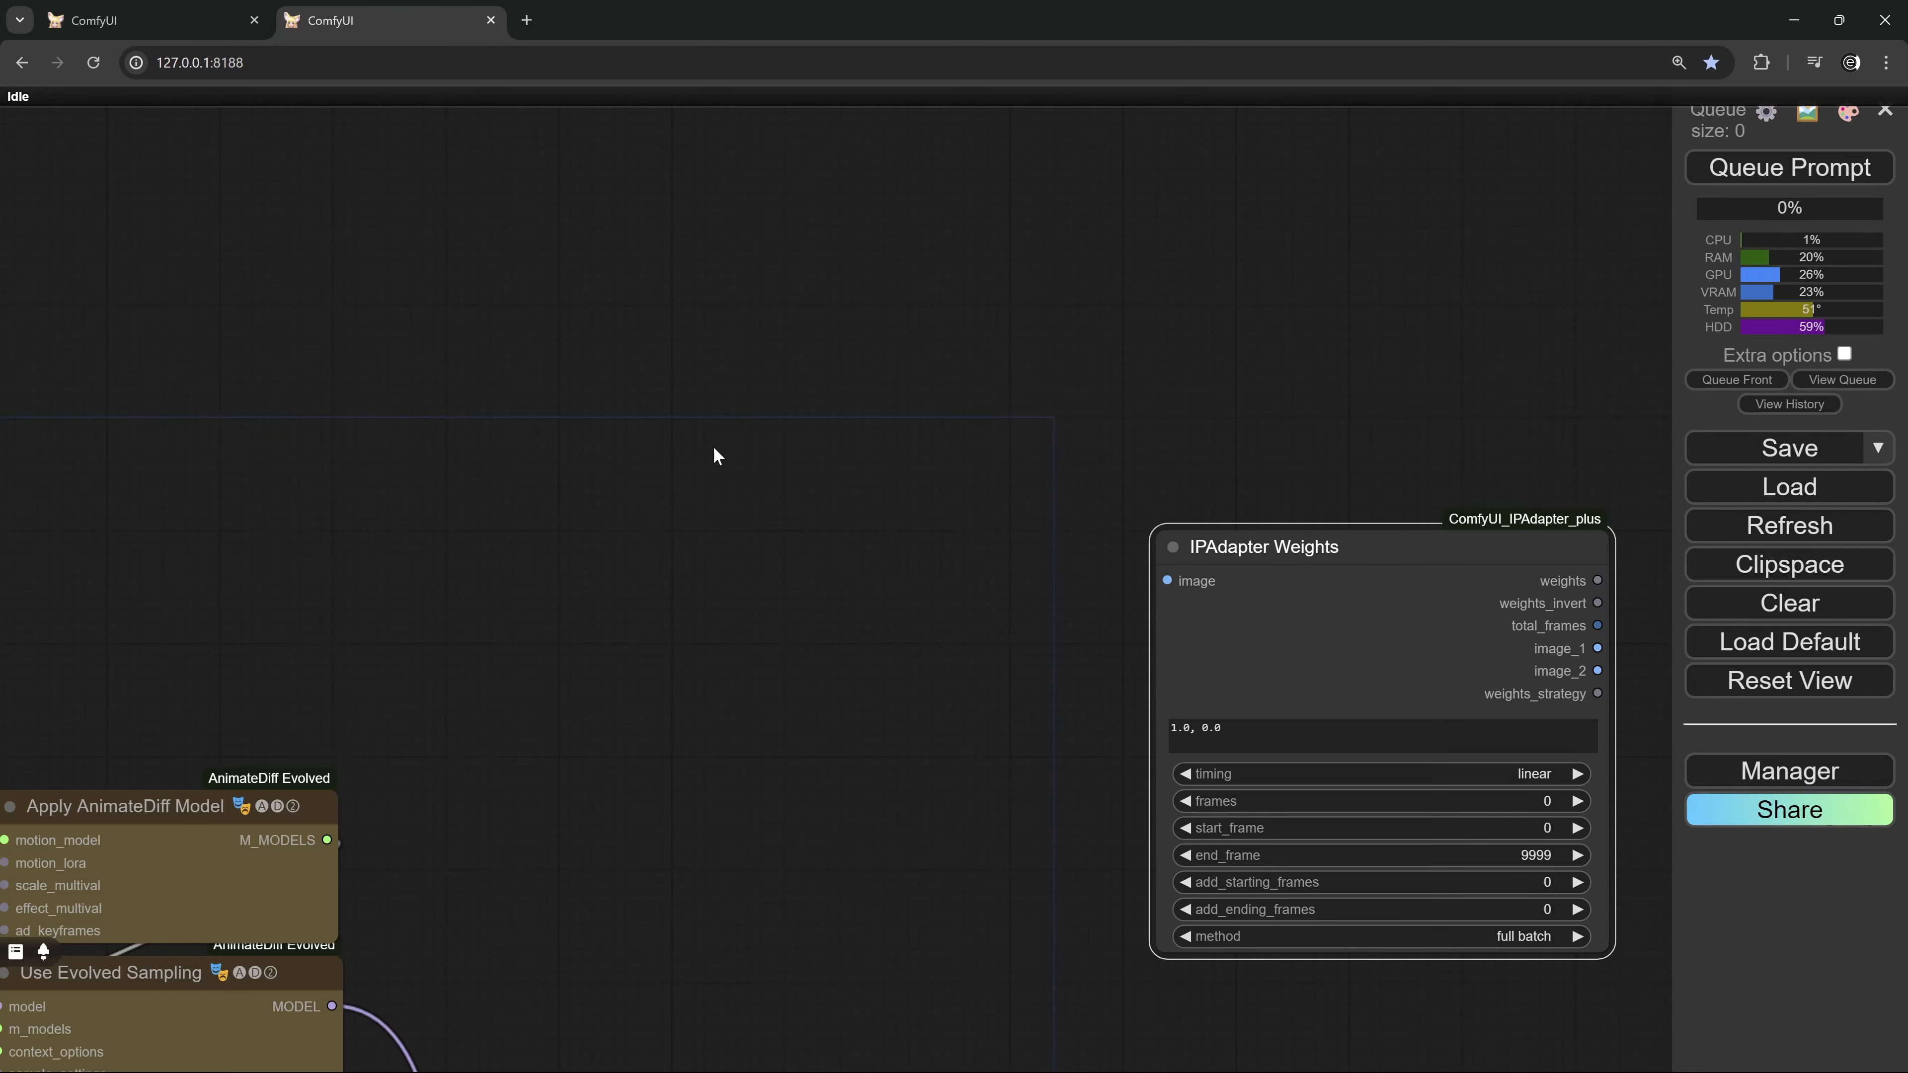
Add an Image Batch Manager (SuperBeasts.AI) node in the empty canvas area beside the IPAdapter Weights node
double_click(712, 441)
type("manager")
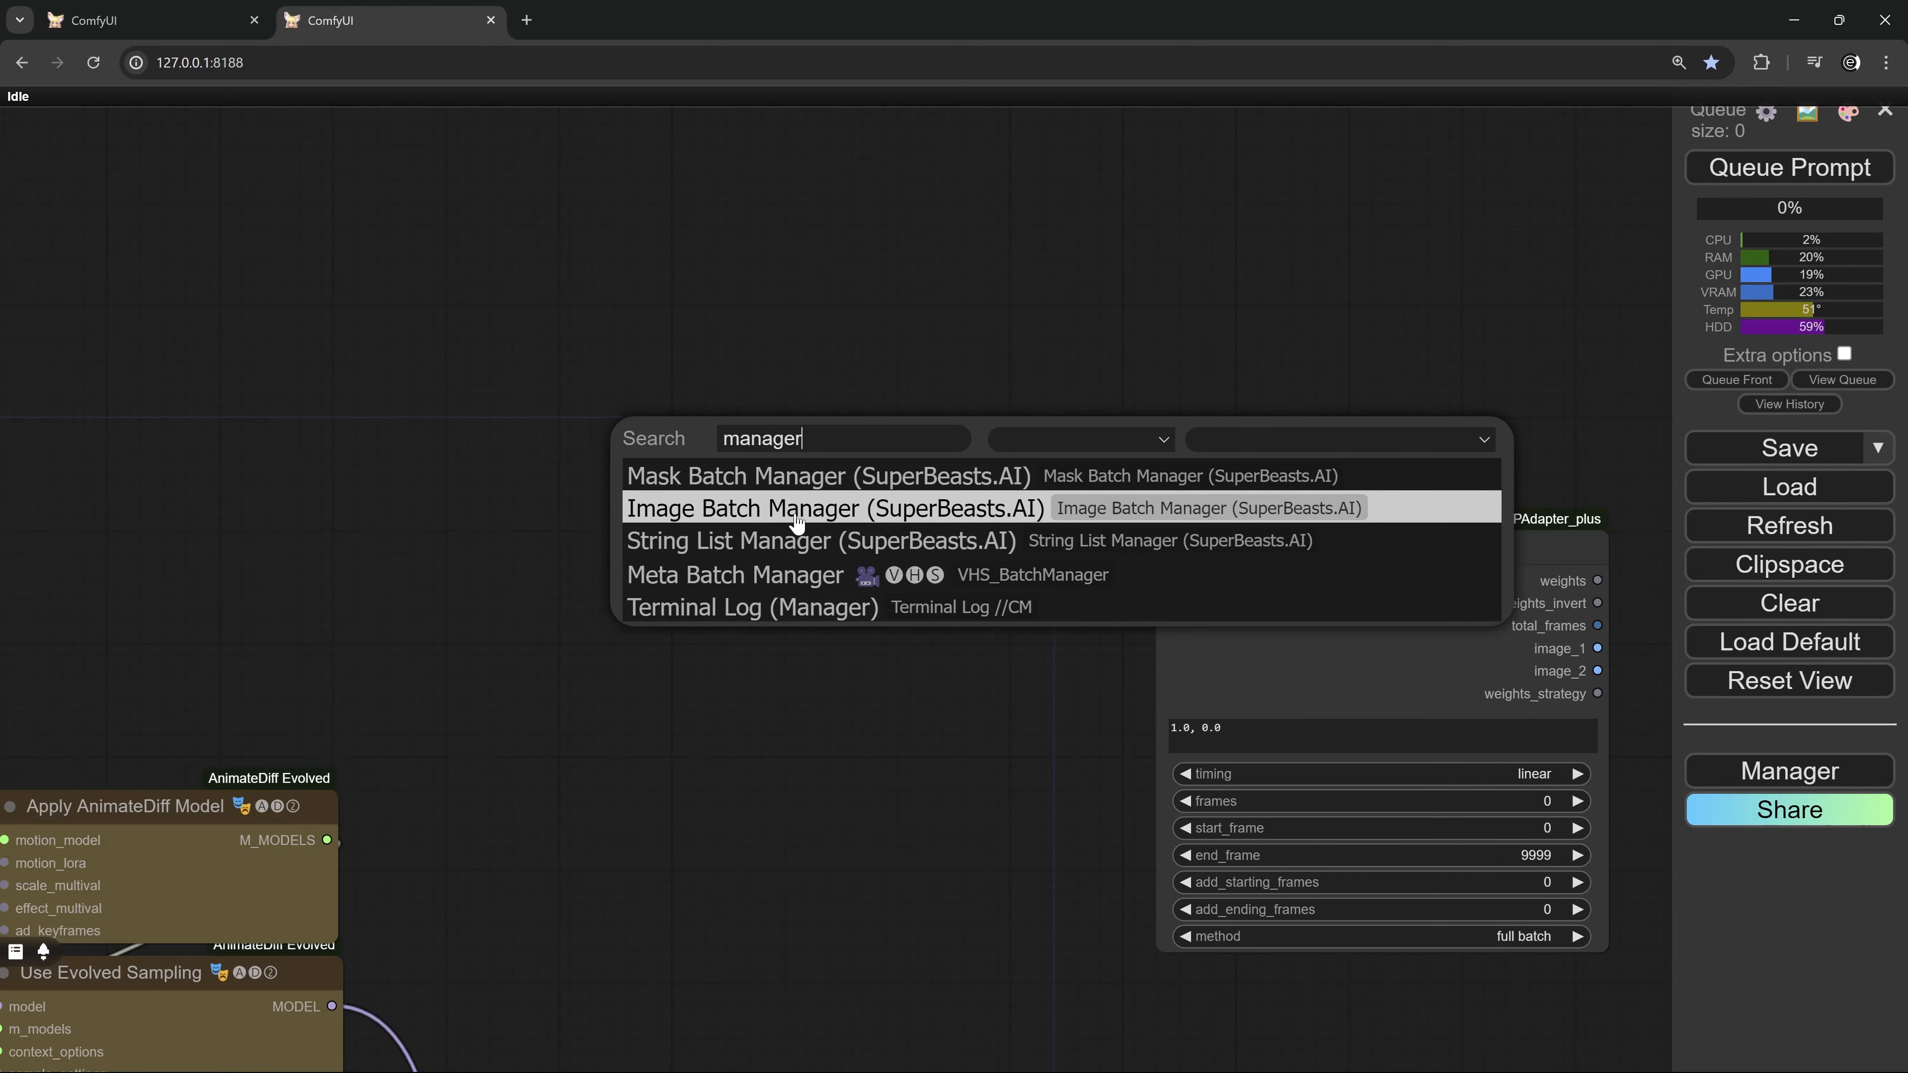
left_click(898, 517)
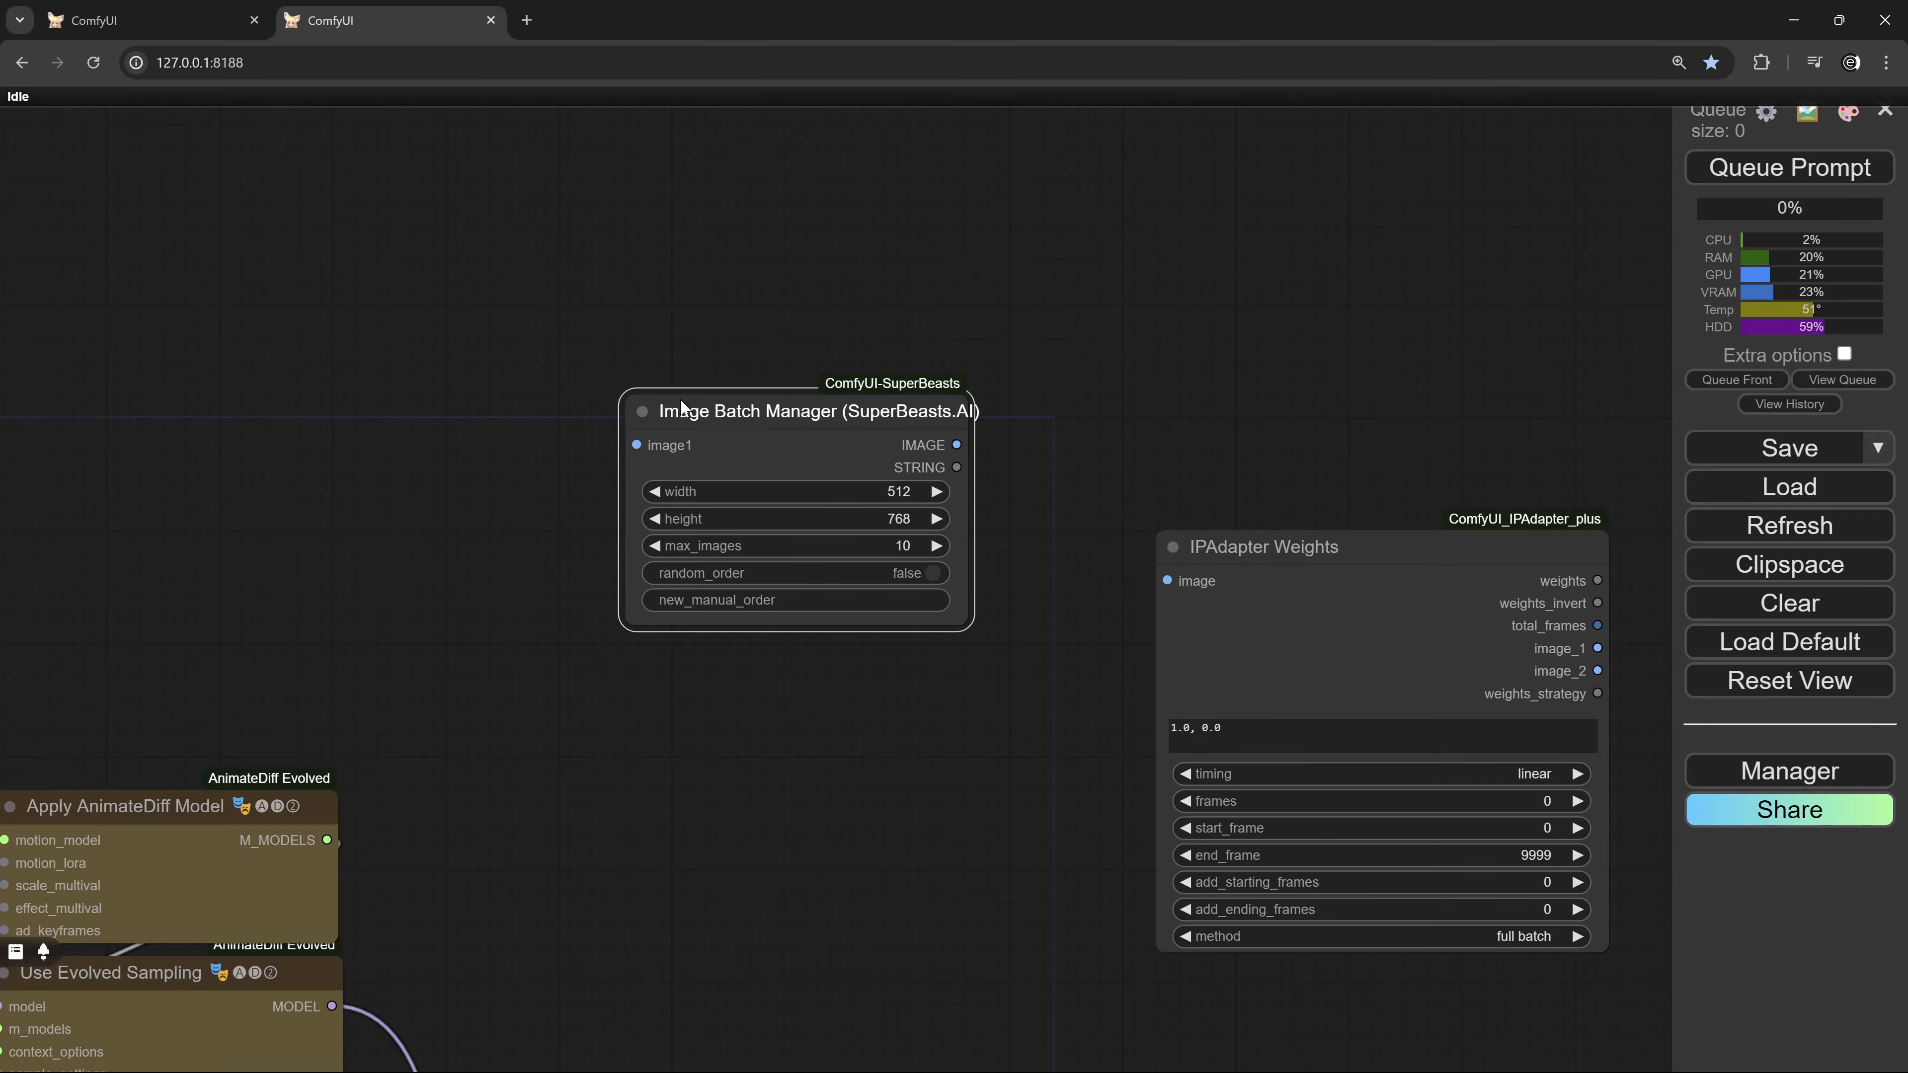
left_click_drag(745, 452, 1068, 463)
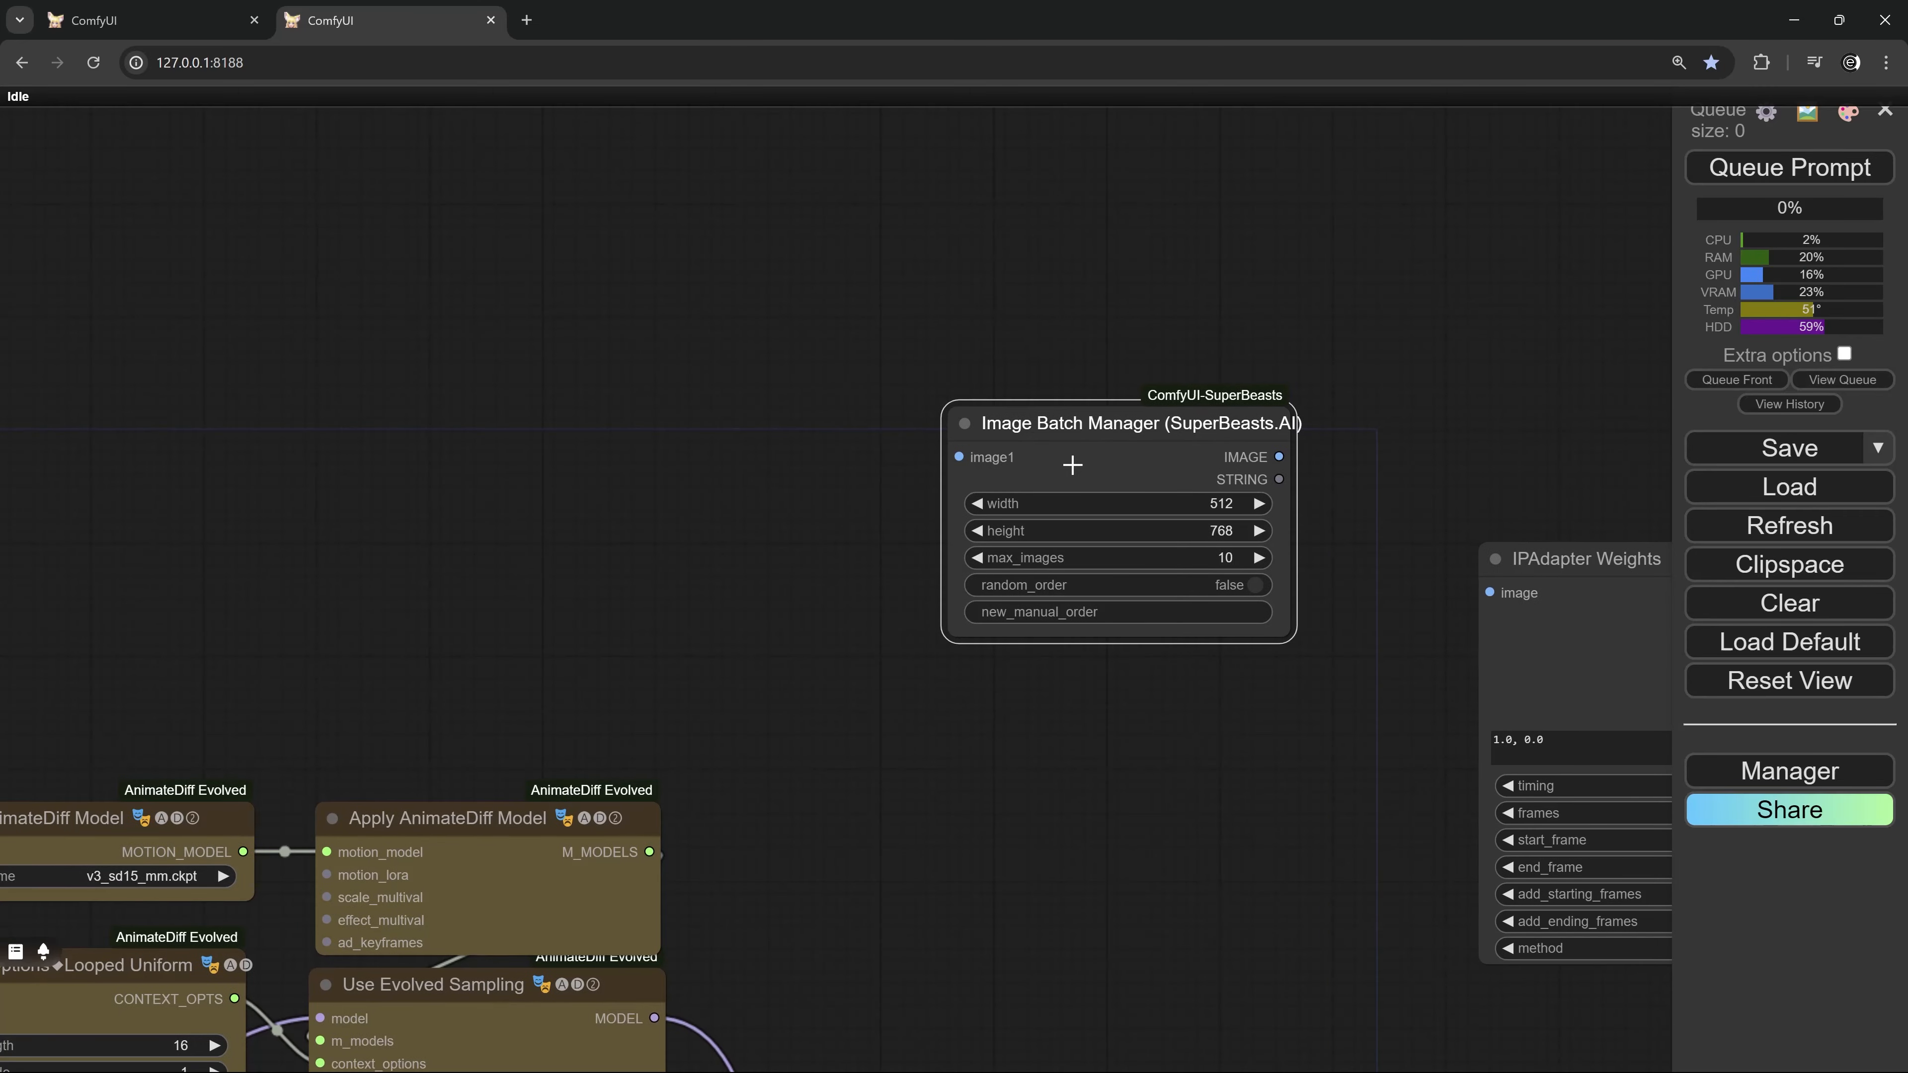
Add a Load Image node and place it in the empty space beside the Image Batch Manager's inputs
double_click(629, 346)
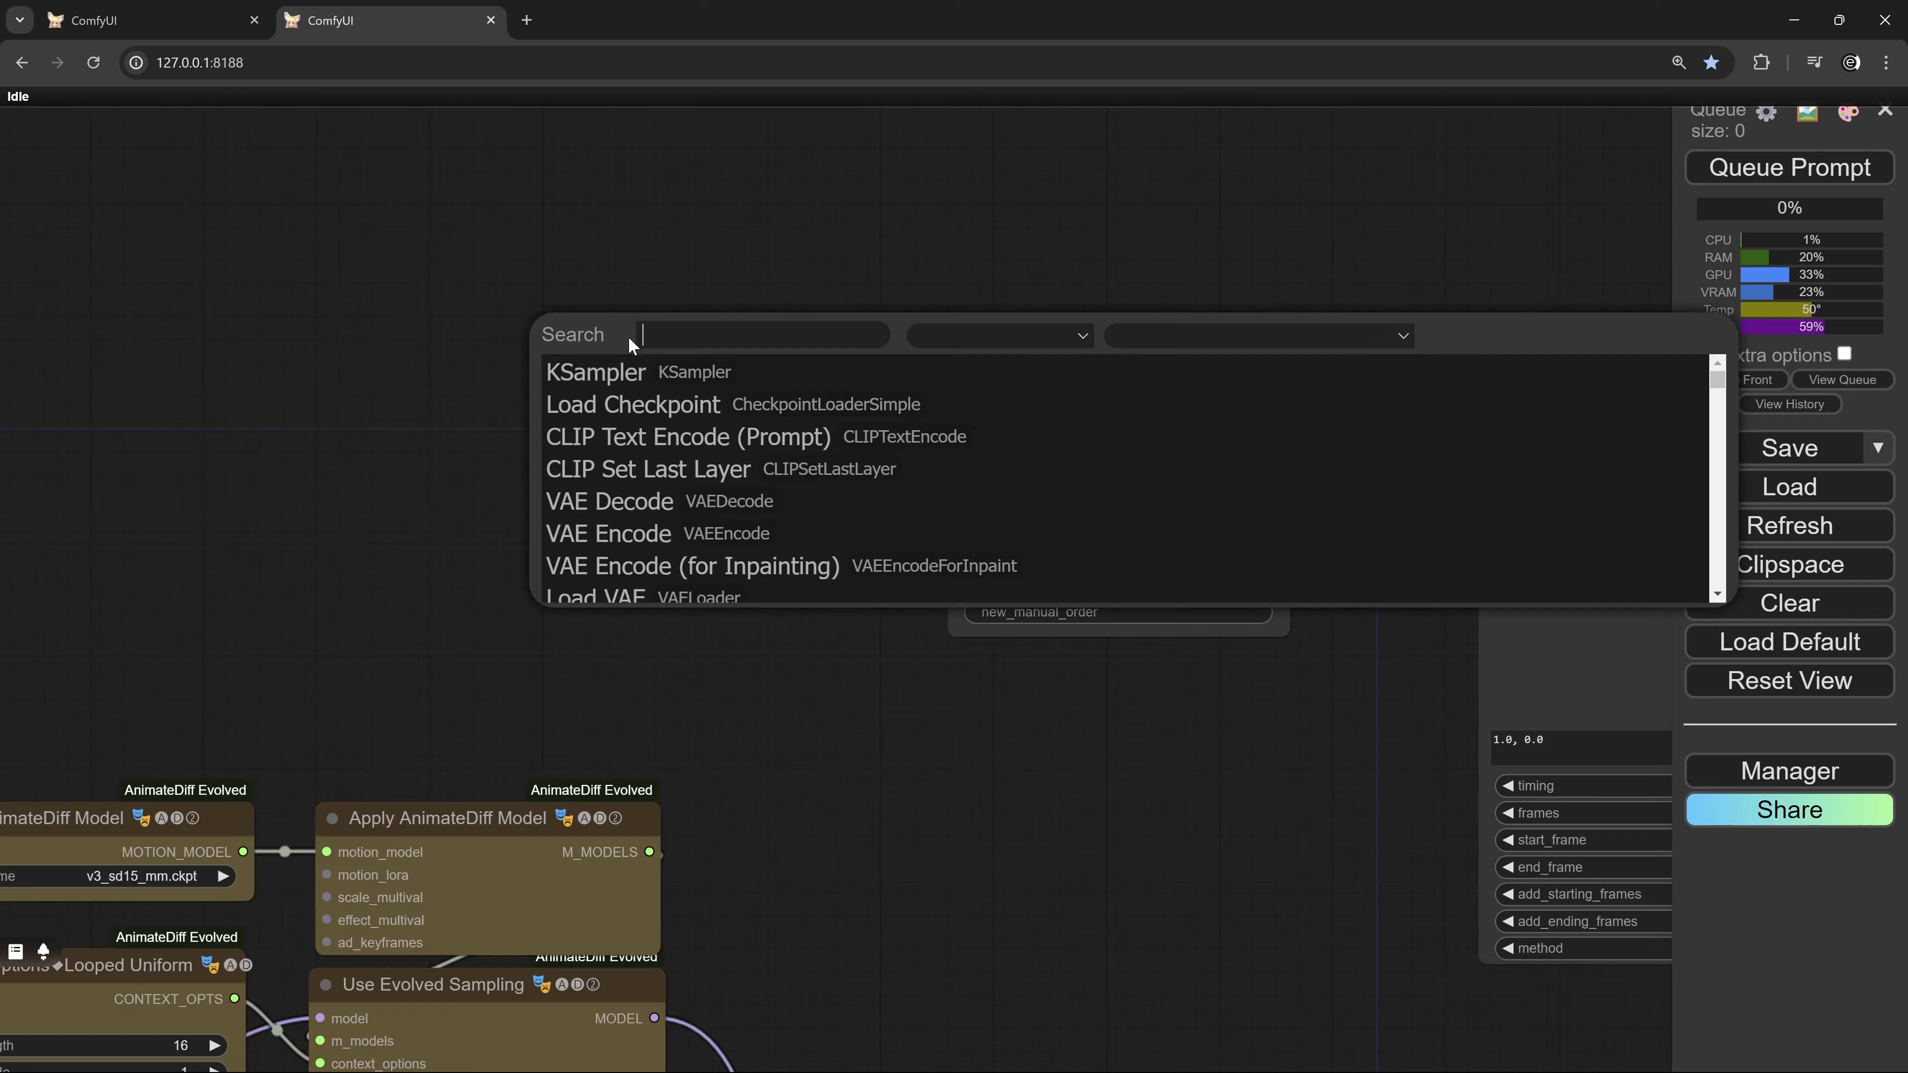
type("lo")
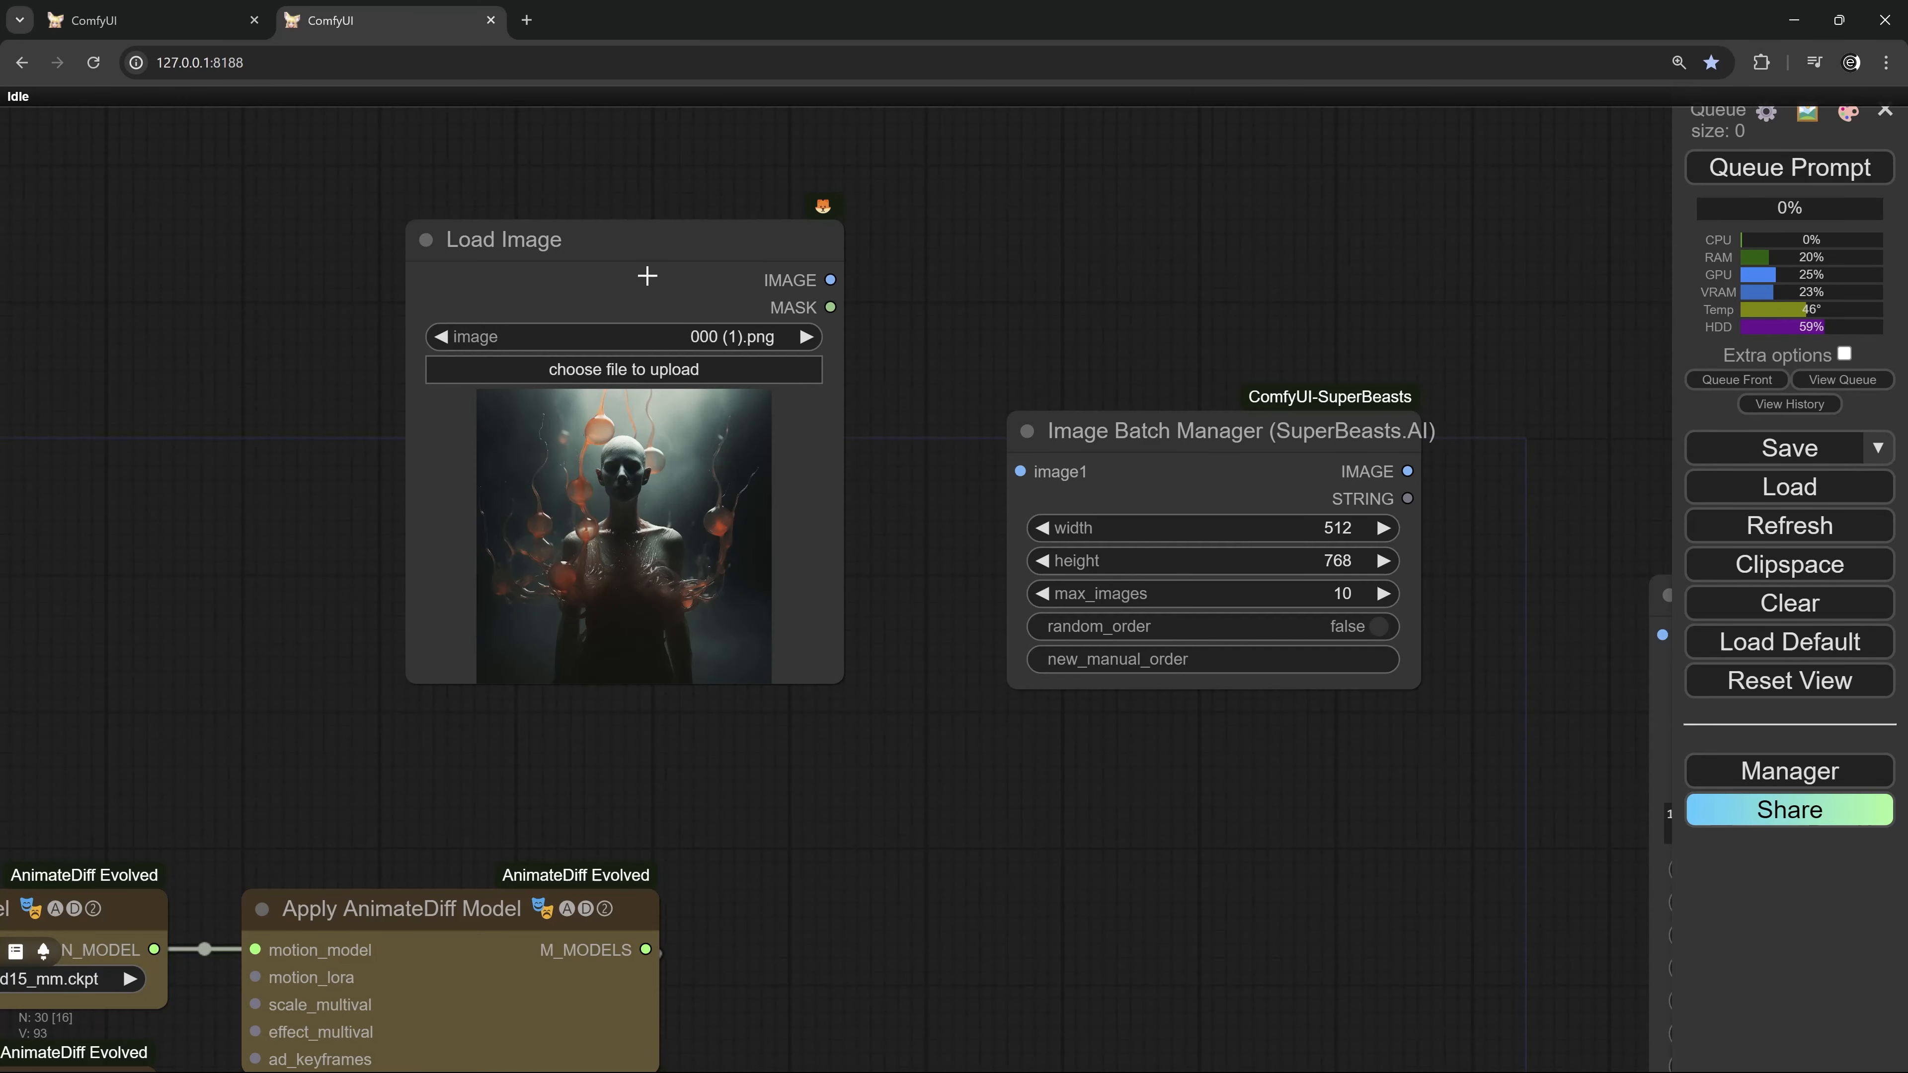
mouse_move(635, 243)
left_mouse_down()
mouse_move(641, 224)
mouse_move(648, 243)
left_mouse_up()
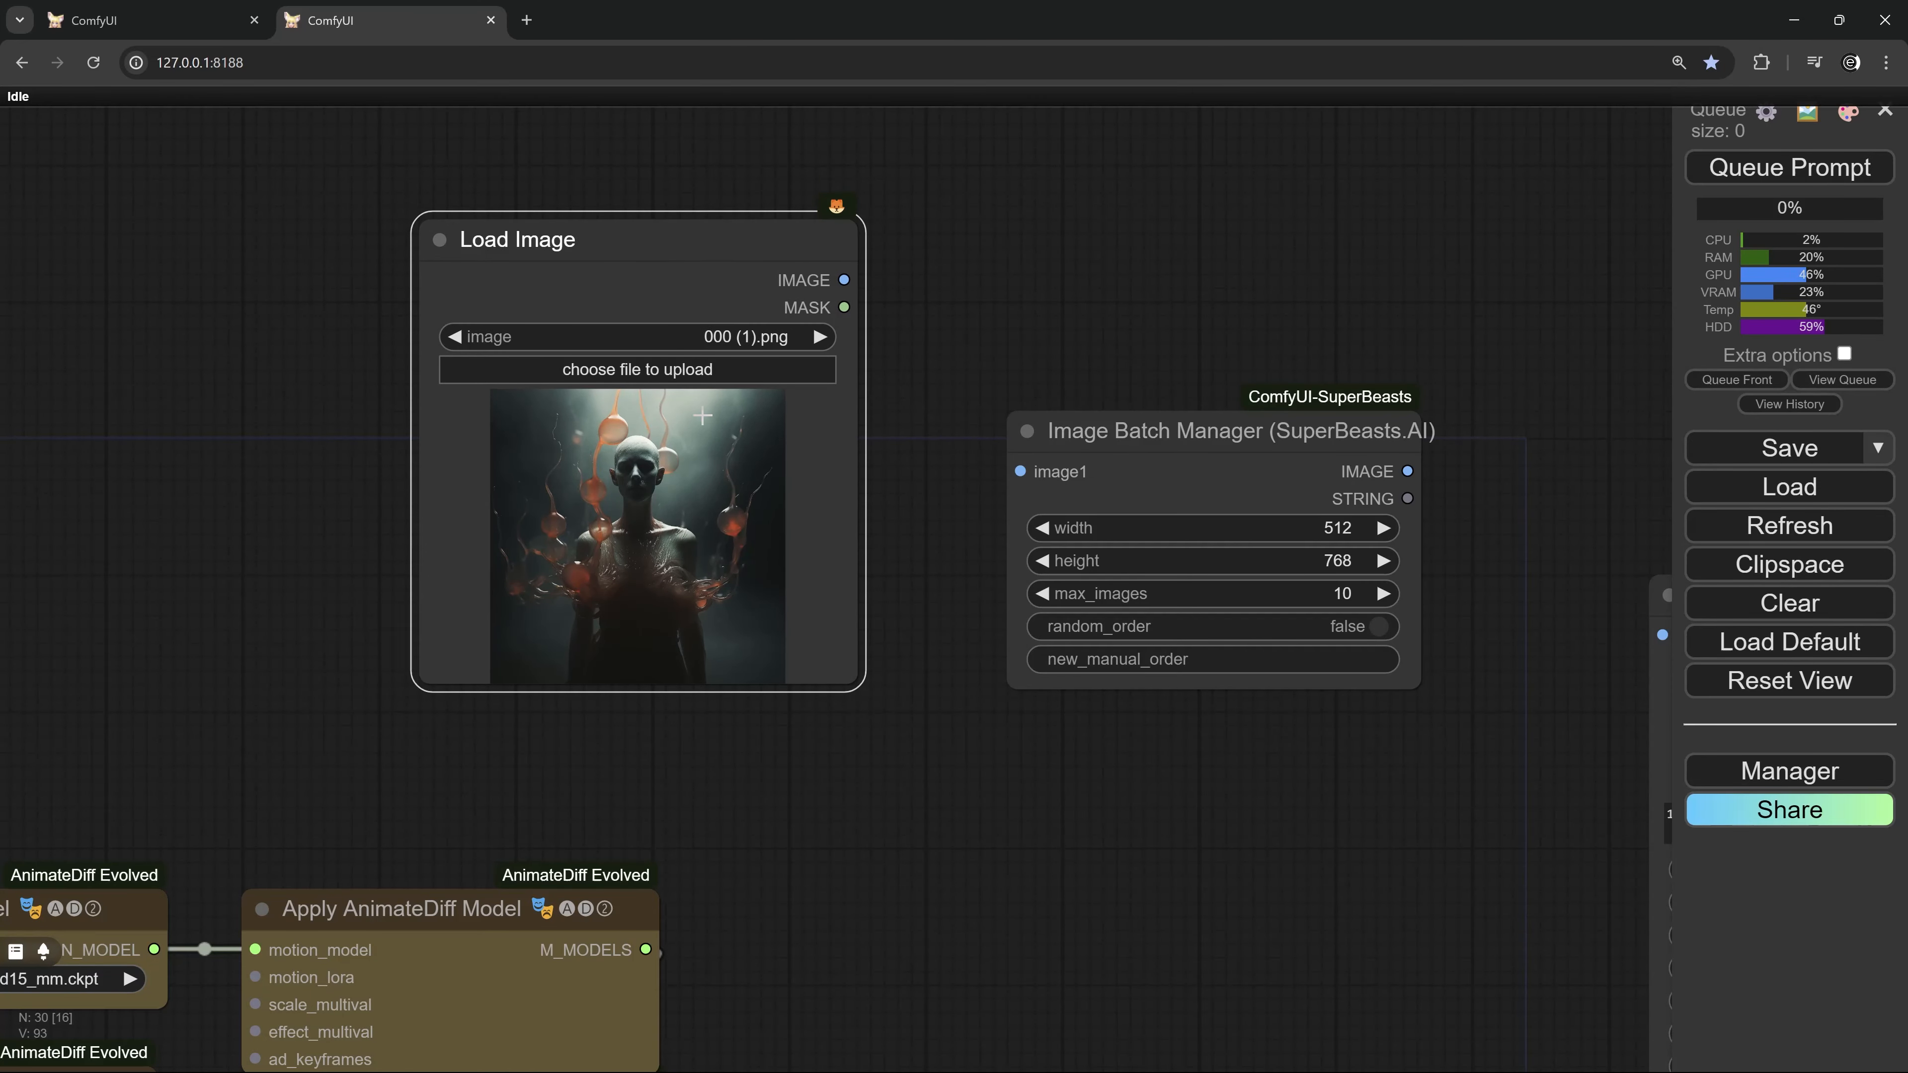
Duplicate the Load Image node to make five, holding 01 (4).jpg, 02 (2).jpg, 03 (3).jpg, 04 (3).jpg and 05 (4).jpg
scroll(774, 436, "down", 2)
left_click_drag(879, 459, 914, 704)
left_click_drag(766, 534, 747, 125, "alt")
left_click_drag(923, 390, 923, 584)
left_click_drag(724, 311, 735, 252)
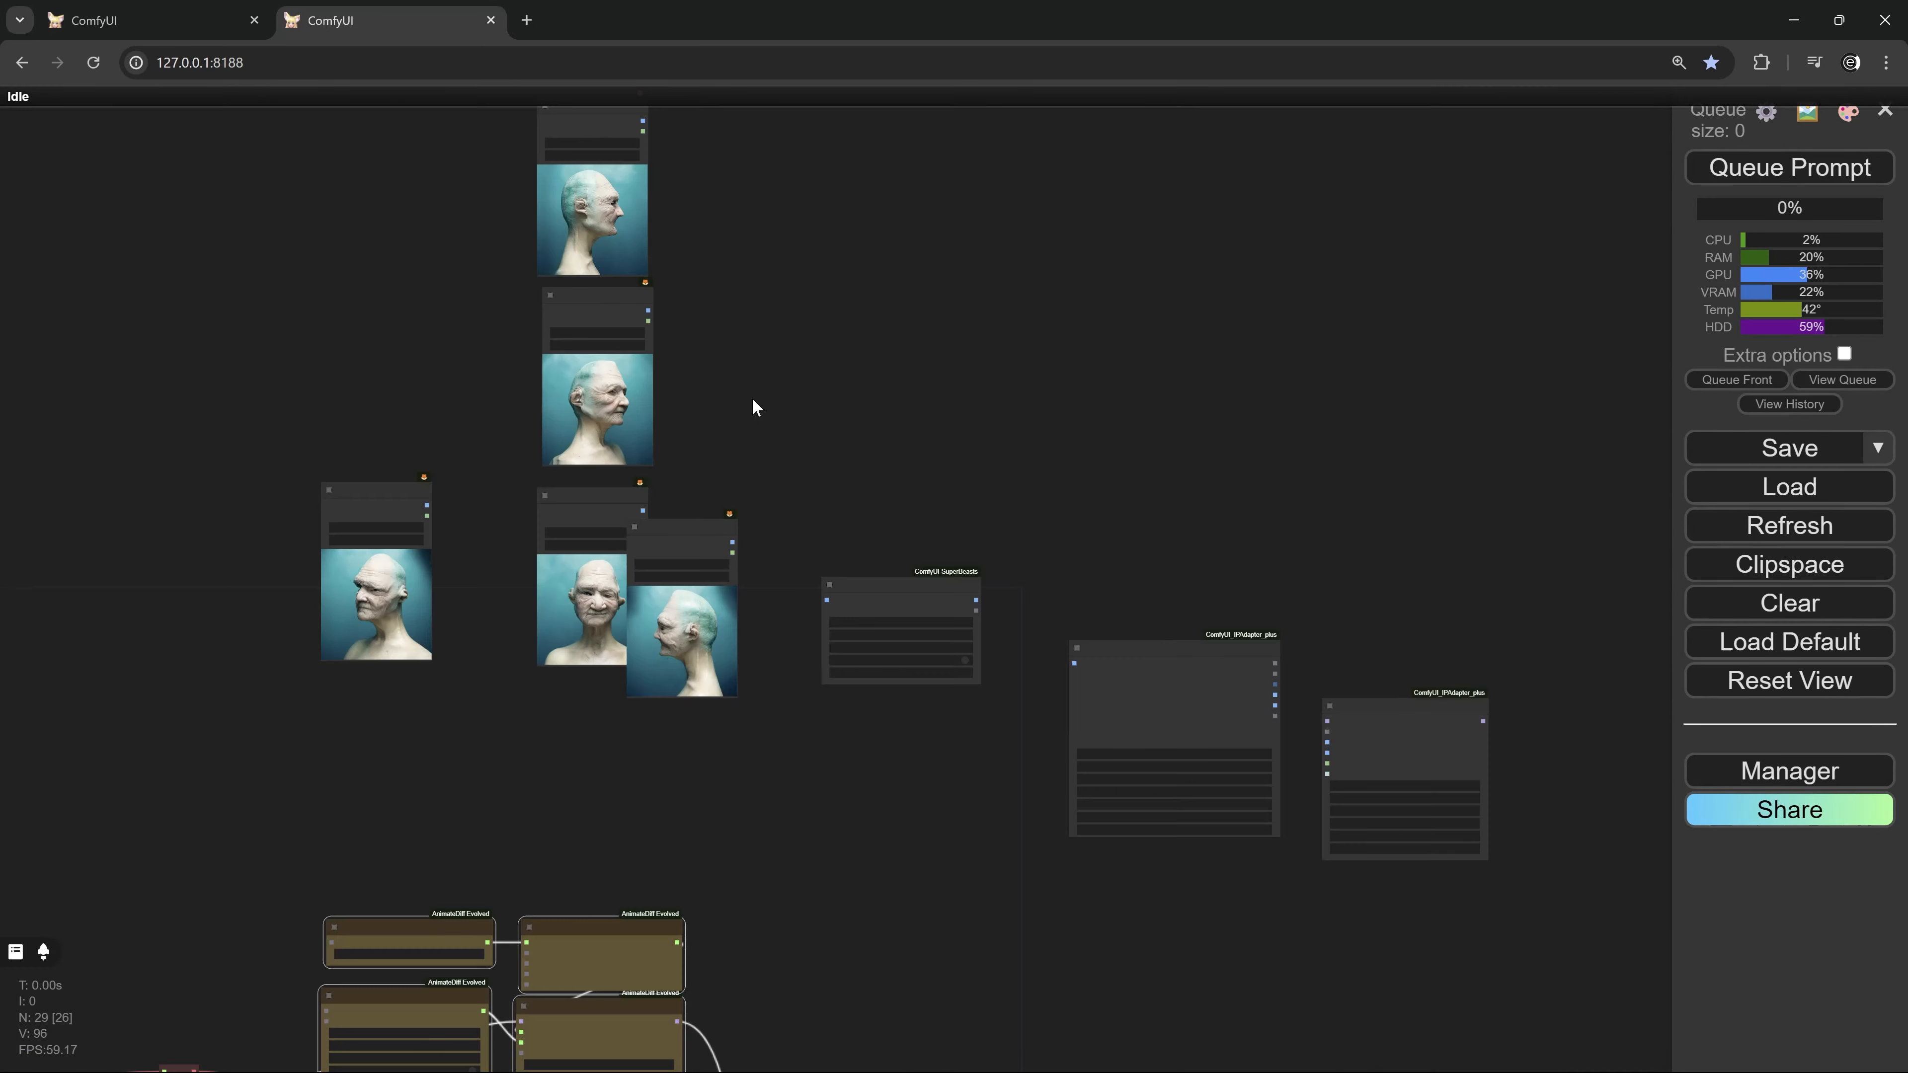
Examine the portraits in the Load Image nodes one after another to check their head angles and order
scroll(751, 398, "up", 3)
scroll(774, 526, "up", 3)
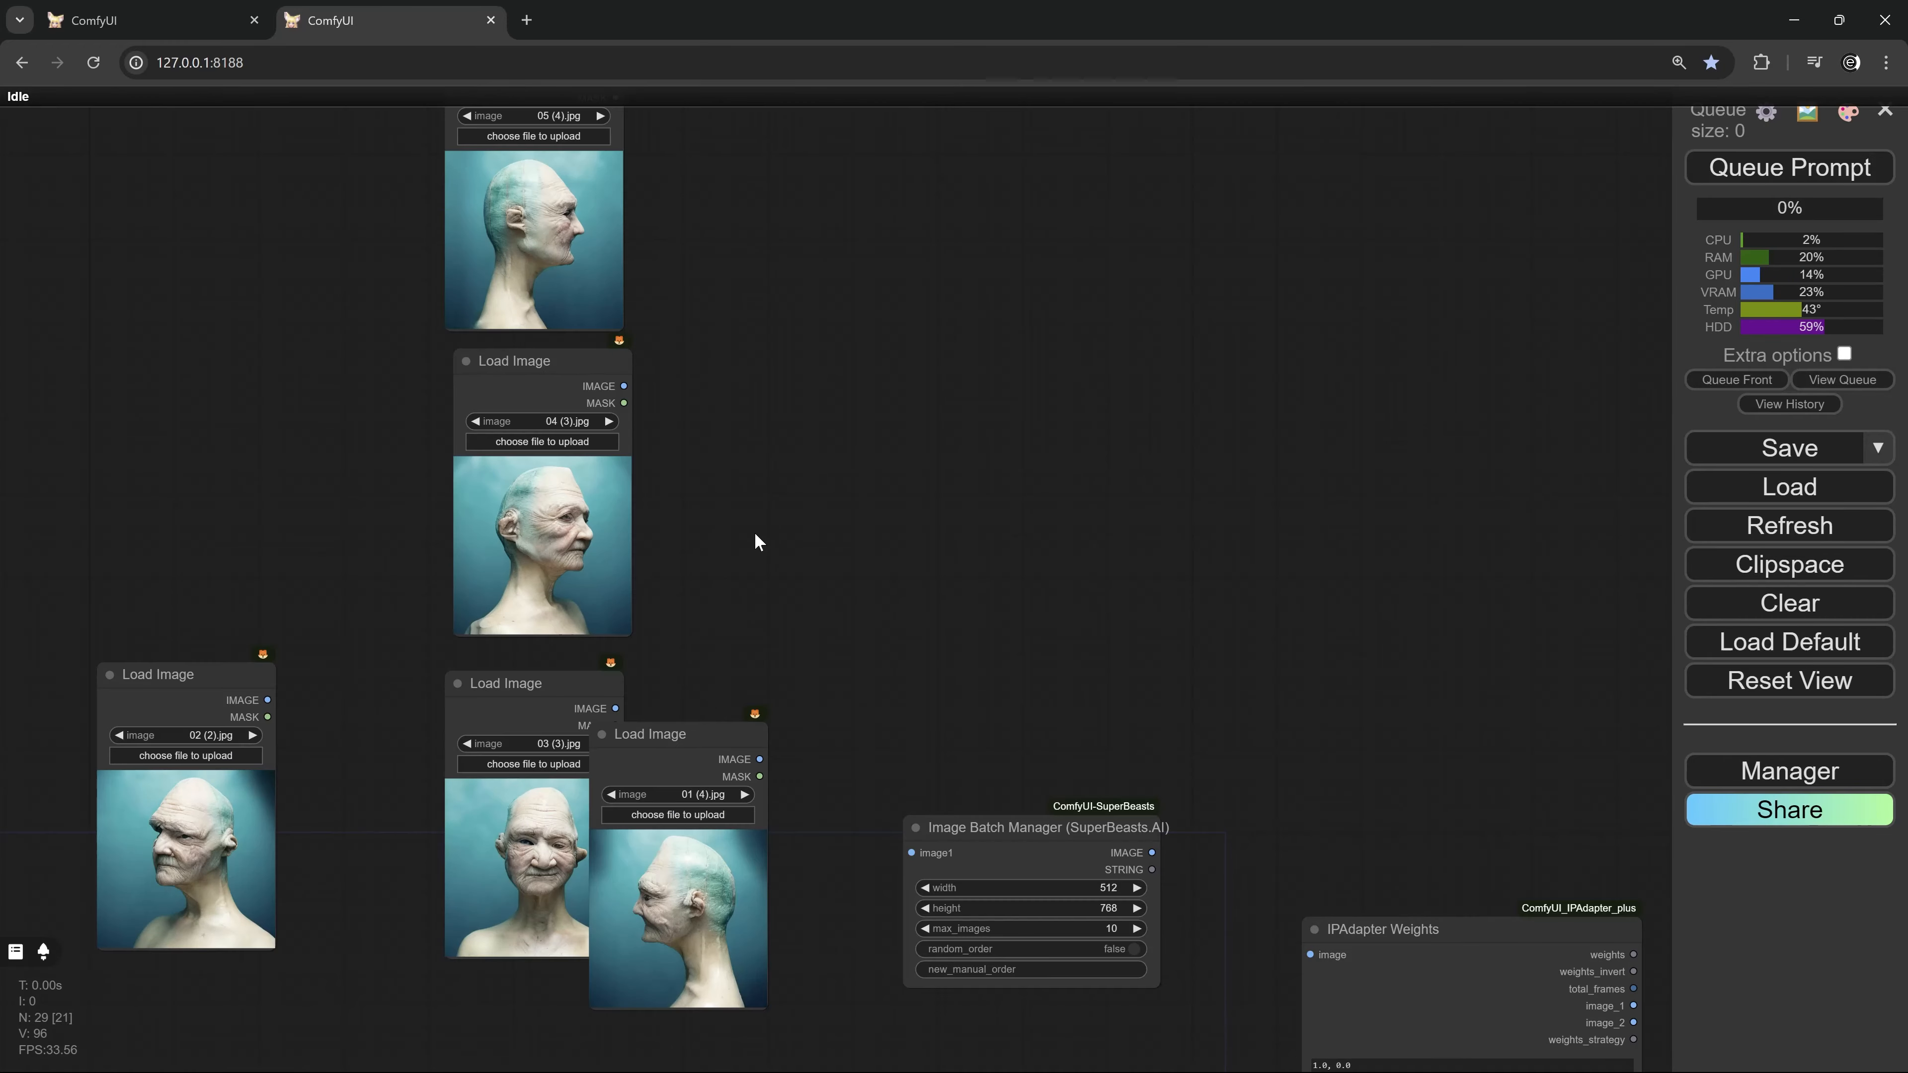
scroll(712, 350, "up", 5)
left_click_drag(811, 564, 868, 676)
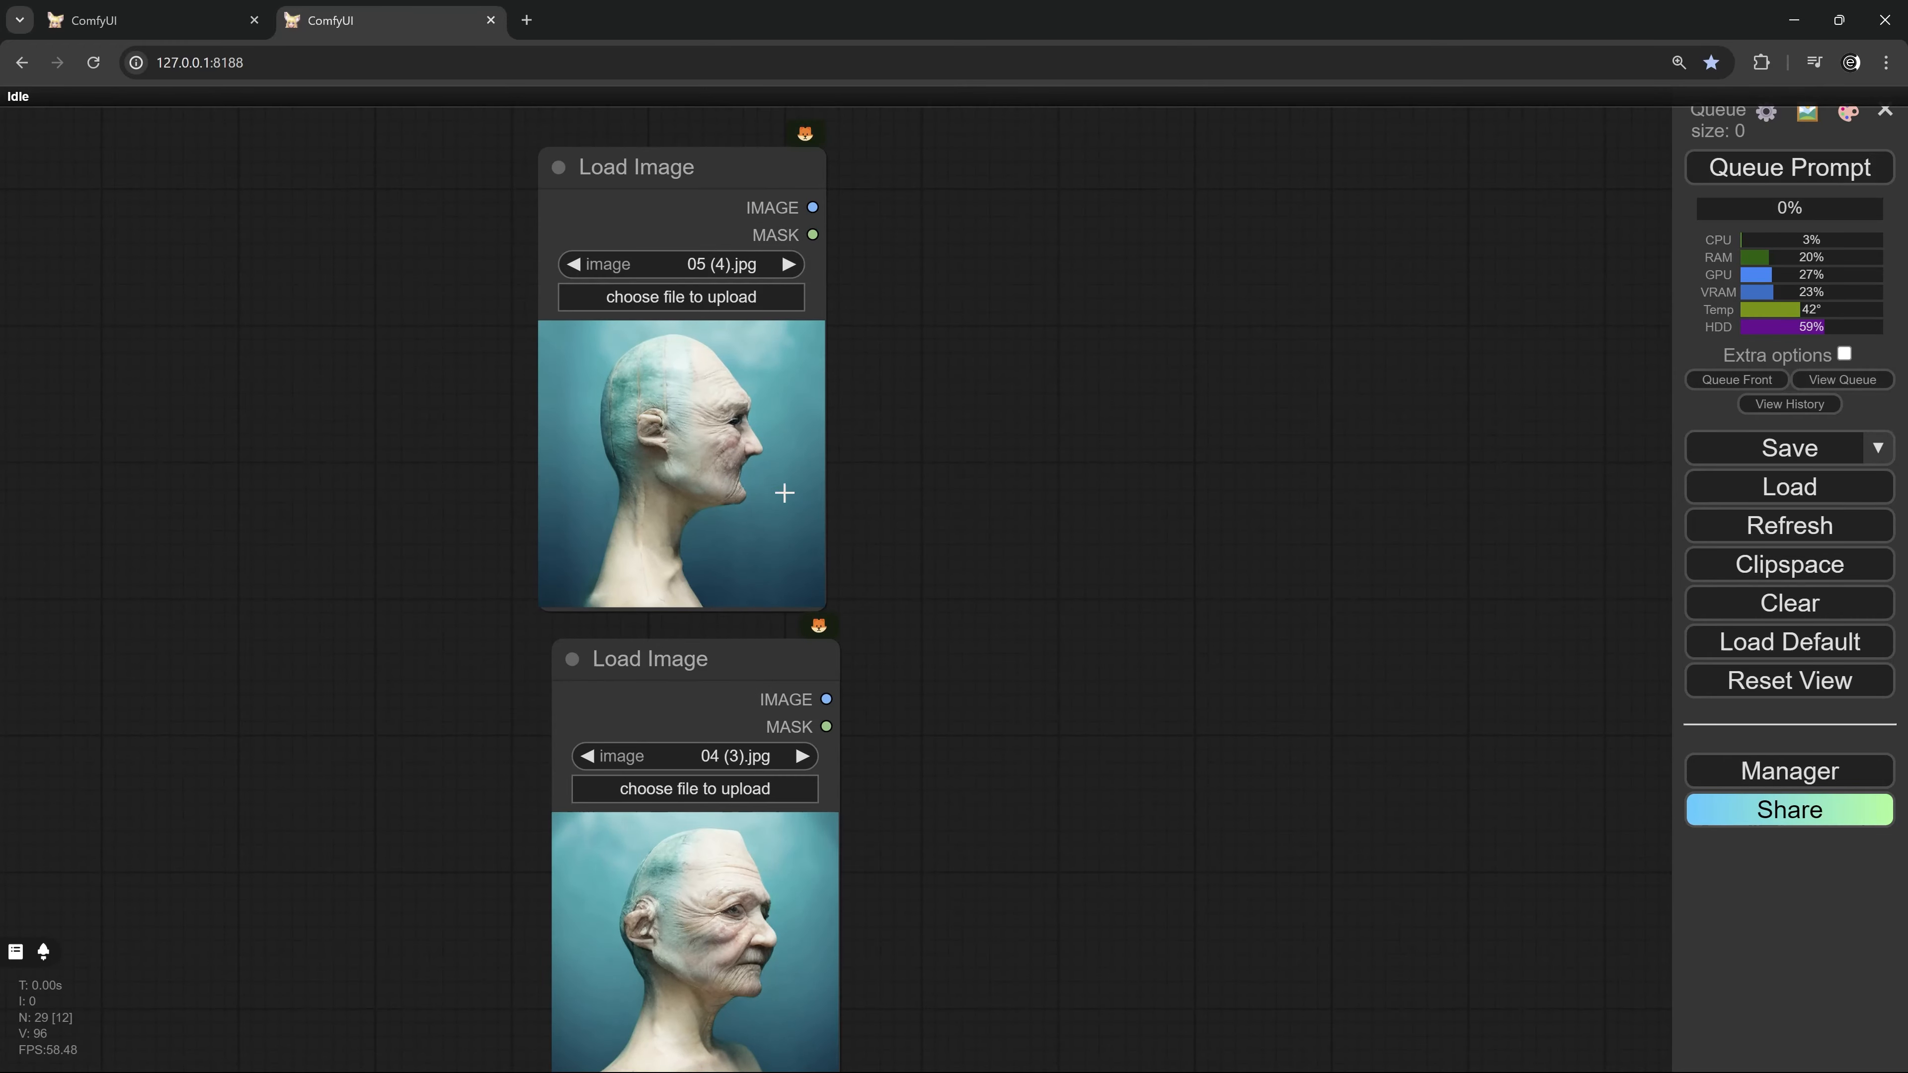
scroll(717, 440, "up", 4)
left_click_drag(1045, 972, 1048, 473)
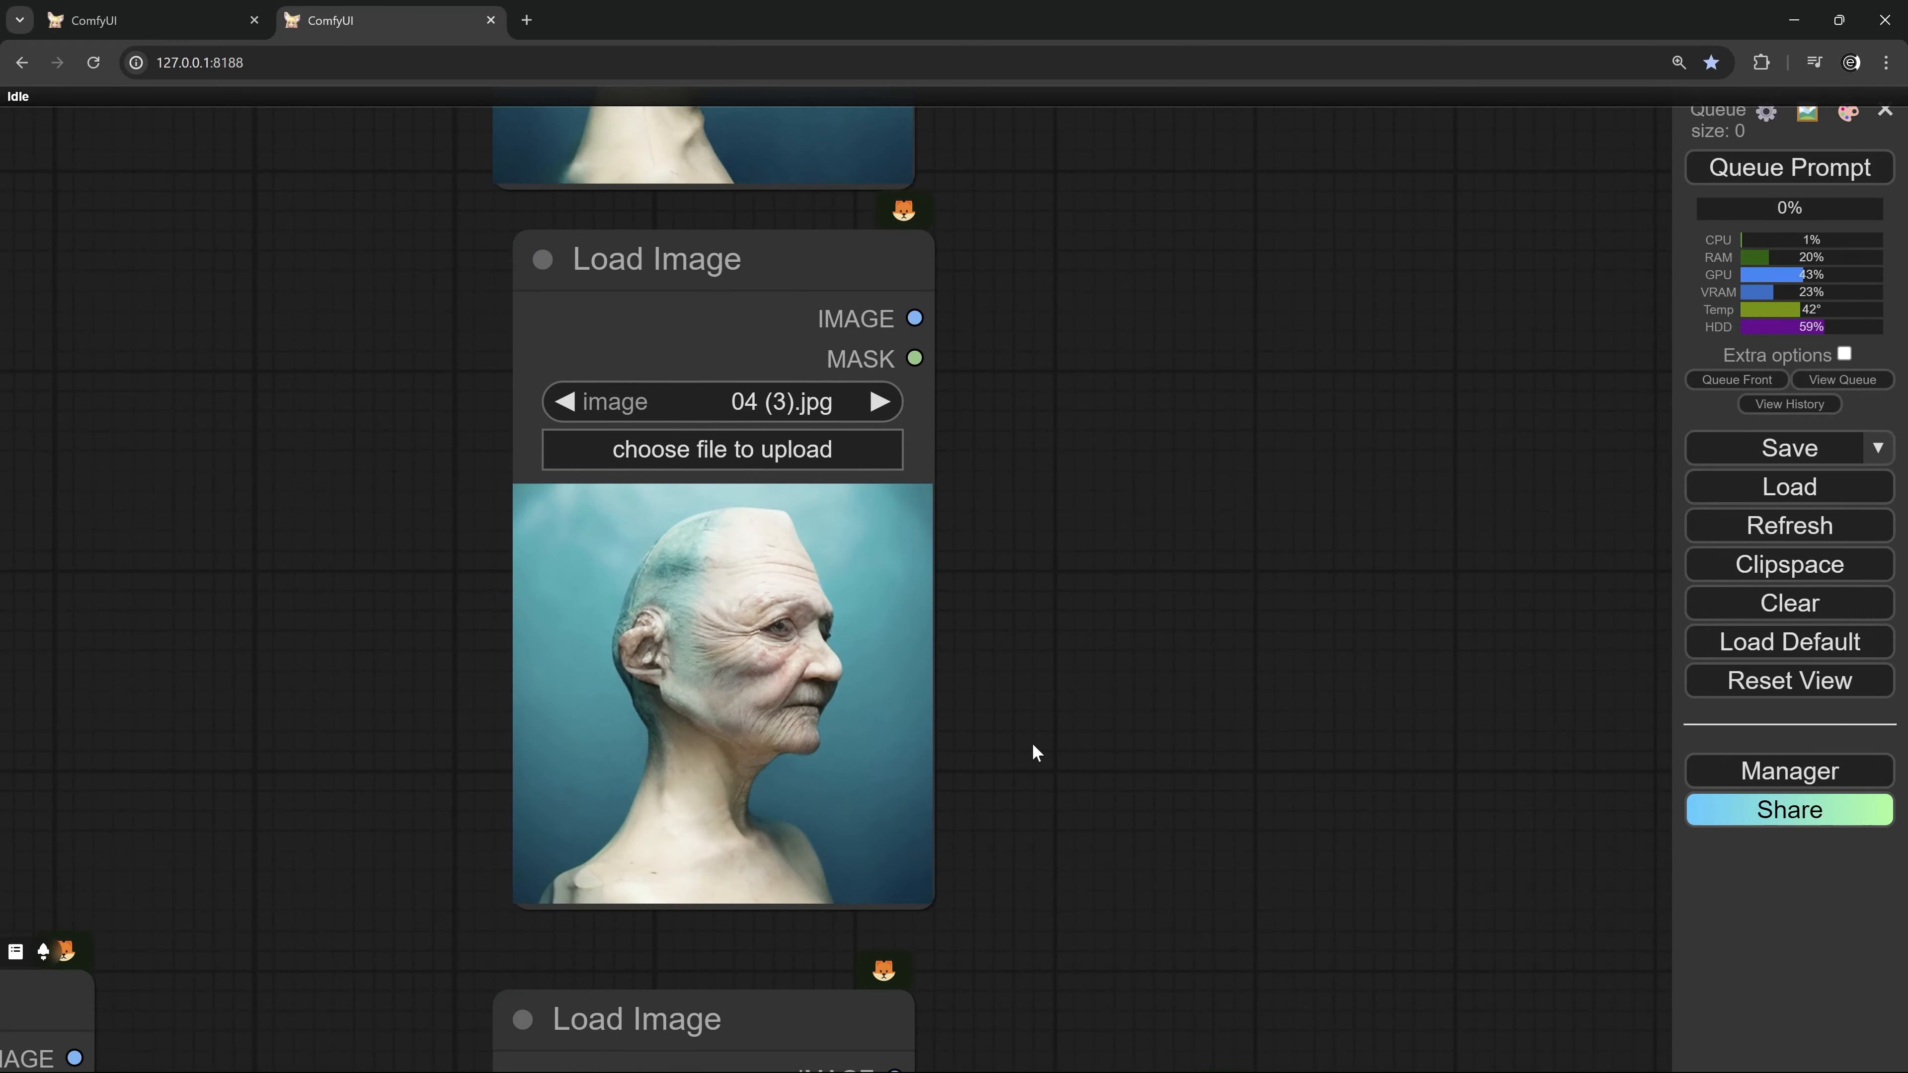
scroll(1035, 748, "up", 4)
left_click_drag(1042, 699, 1145, 428)
scroll(1120, 716, "down", 2)
left_click_drag(1120, 717, 1163, 477)
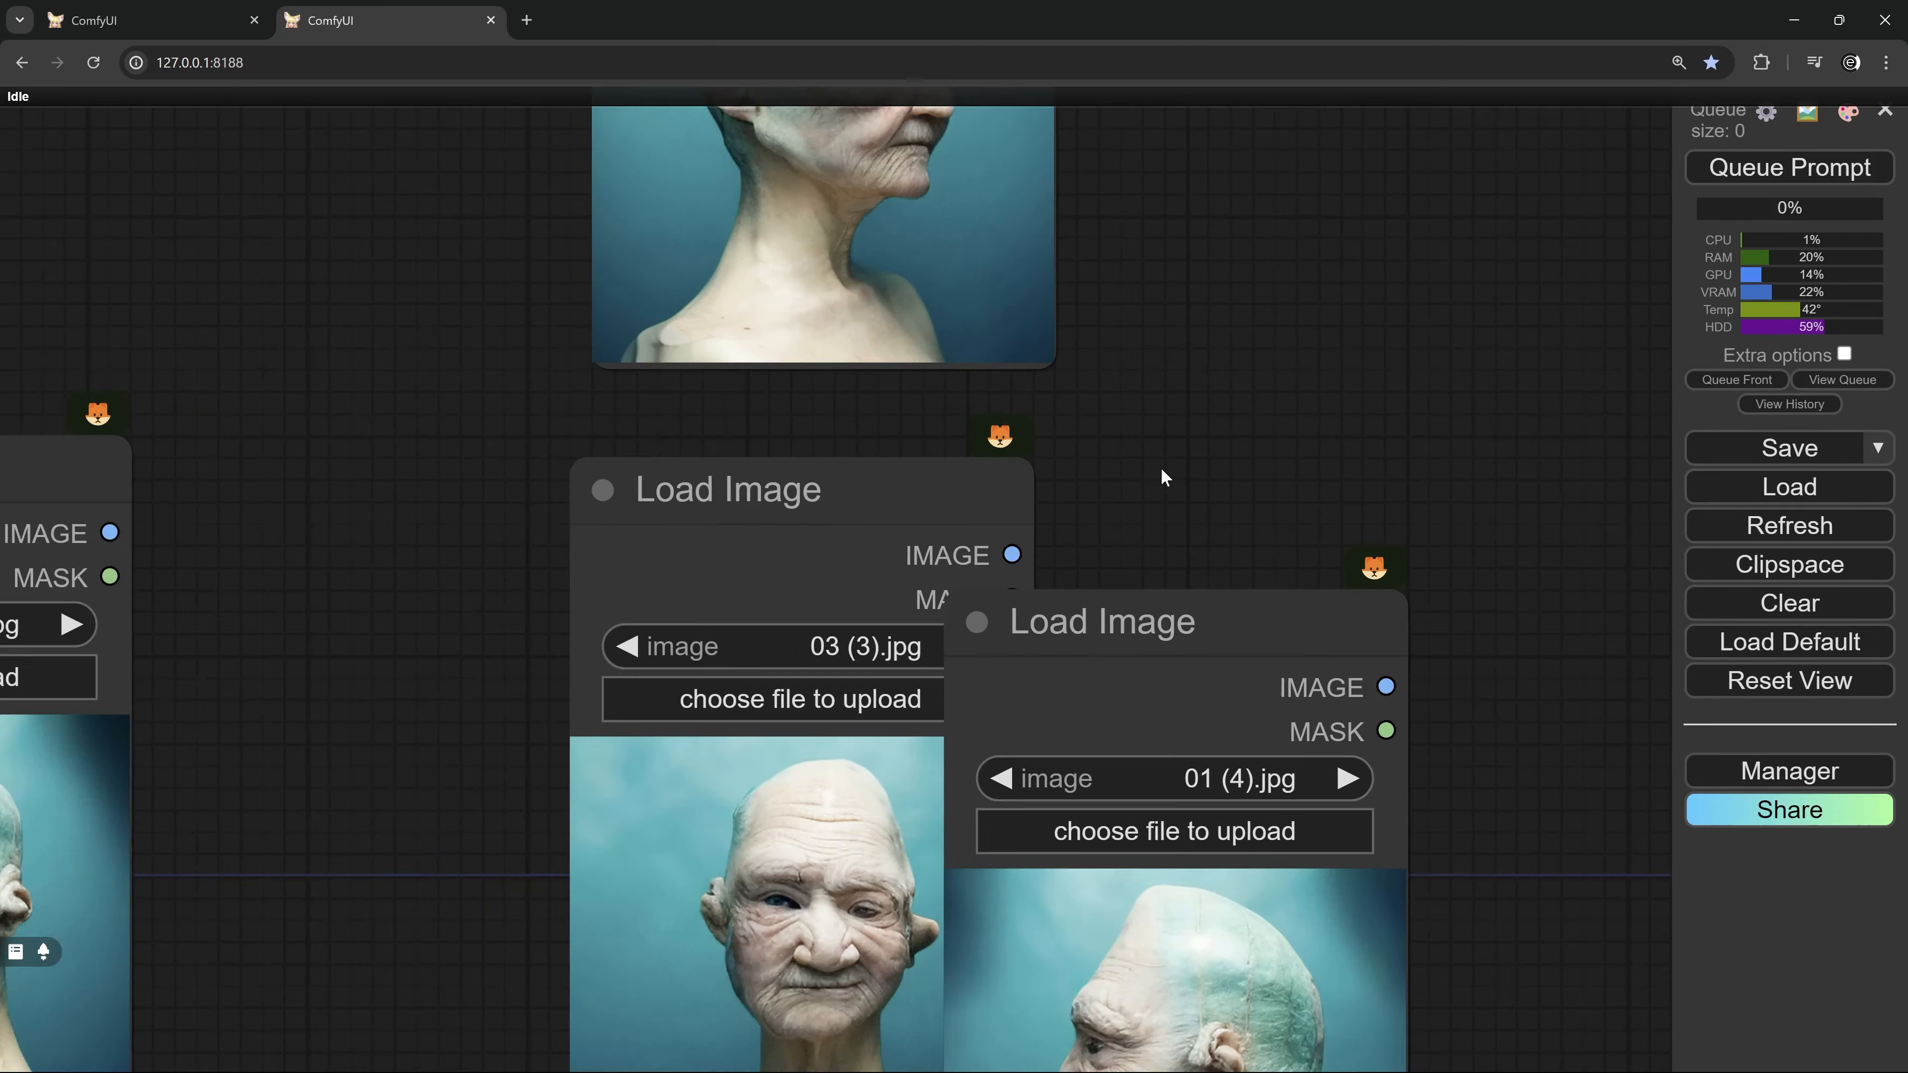
Move the overlapping 01 (4).jpg Load Image node off the 03 (3).jpg node and place it well below
left_click_drag(1067, 618, 1173, 443)
left_click_drag(426, 839, 500, 562)
scroll(501, 562, "down", 2)
left_click_drag(651, 600, 871, 644)
mouse_move(595, 585)
left_mouse_down()
mouse_move(782, 625)
mouse_move(605, 593)
left_mouse_up()
scroll(639, 576, "down", 2)
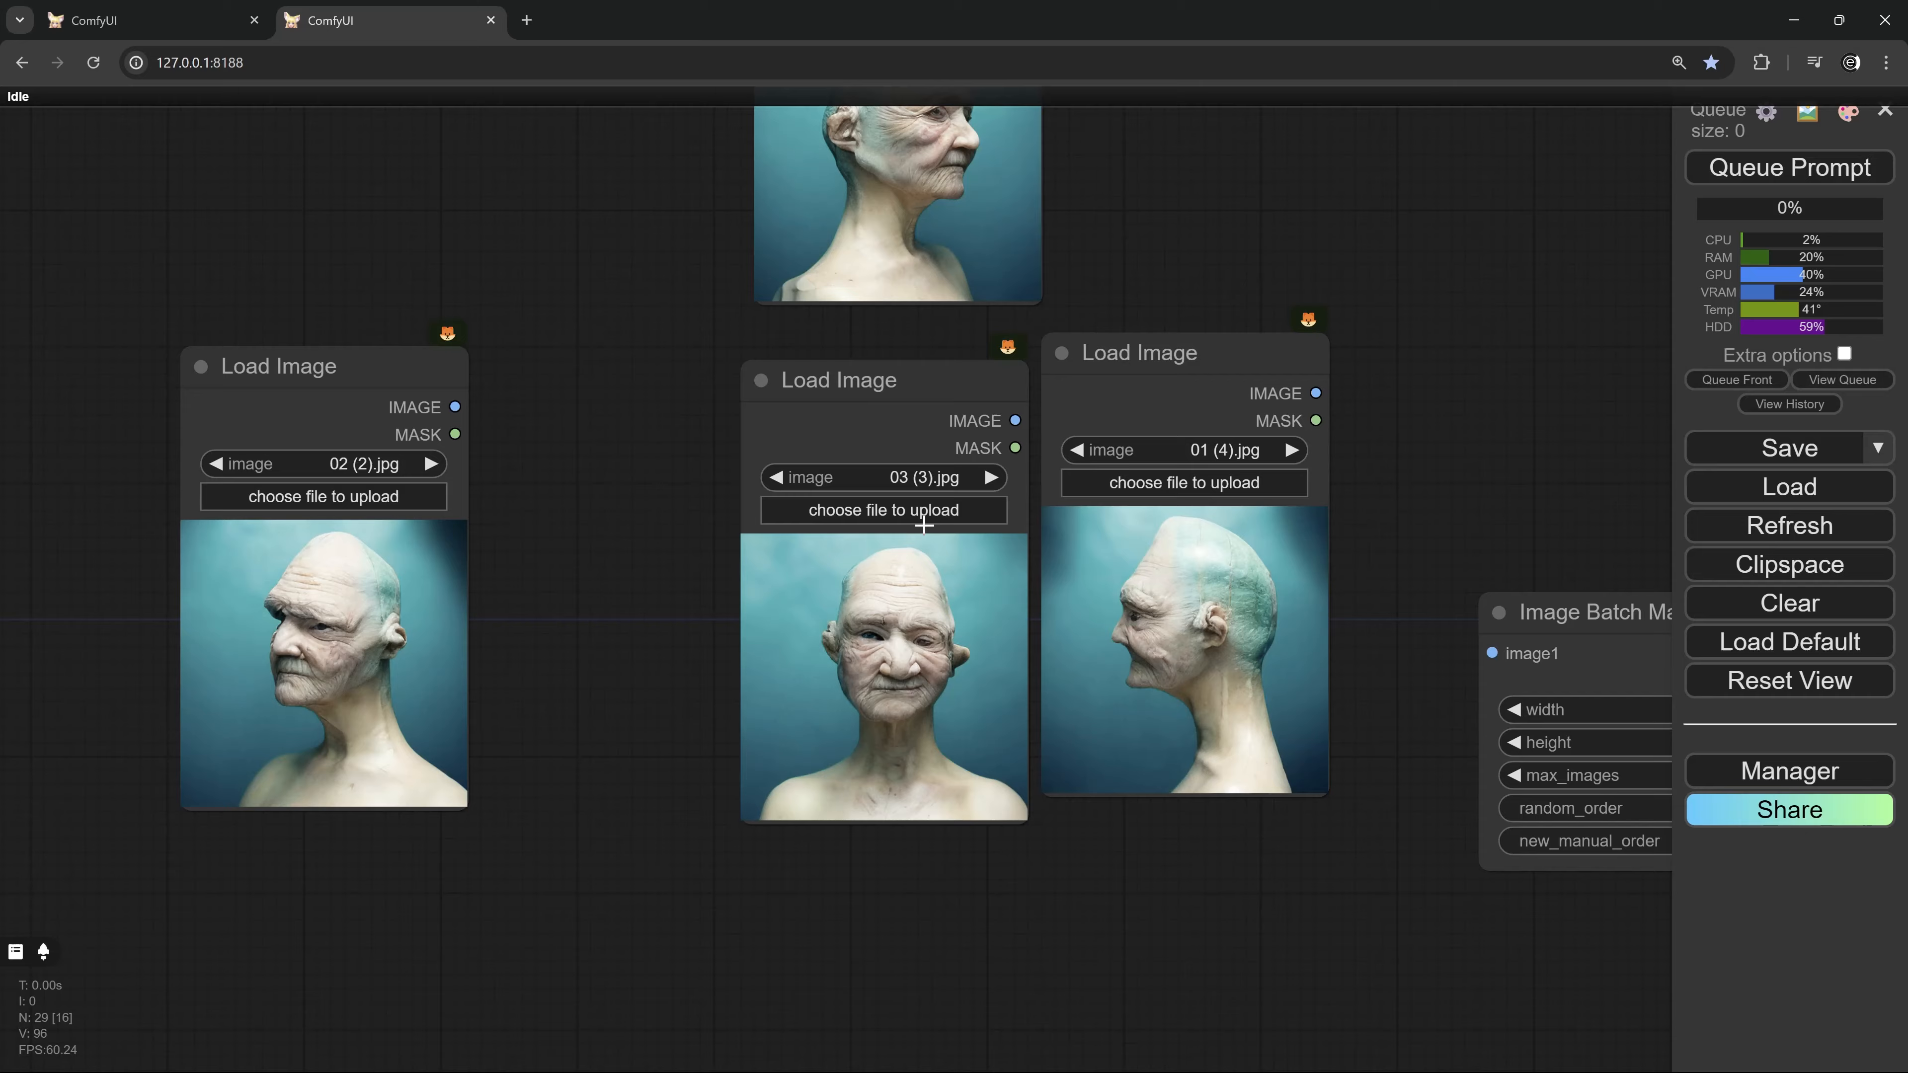
left_click_drag(1139, 352, 1076, 632)
left_click_drag(1352, 676, 1290, 375)
left_click_drag(1083, 333, 884, 765)
left_click_drag(516, 521, 516, 603)
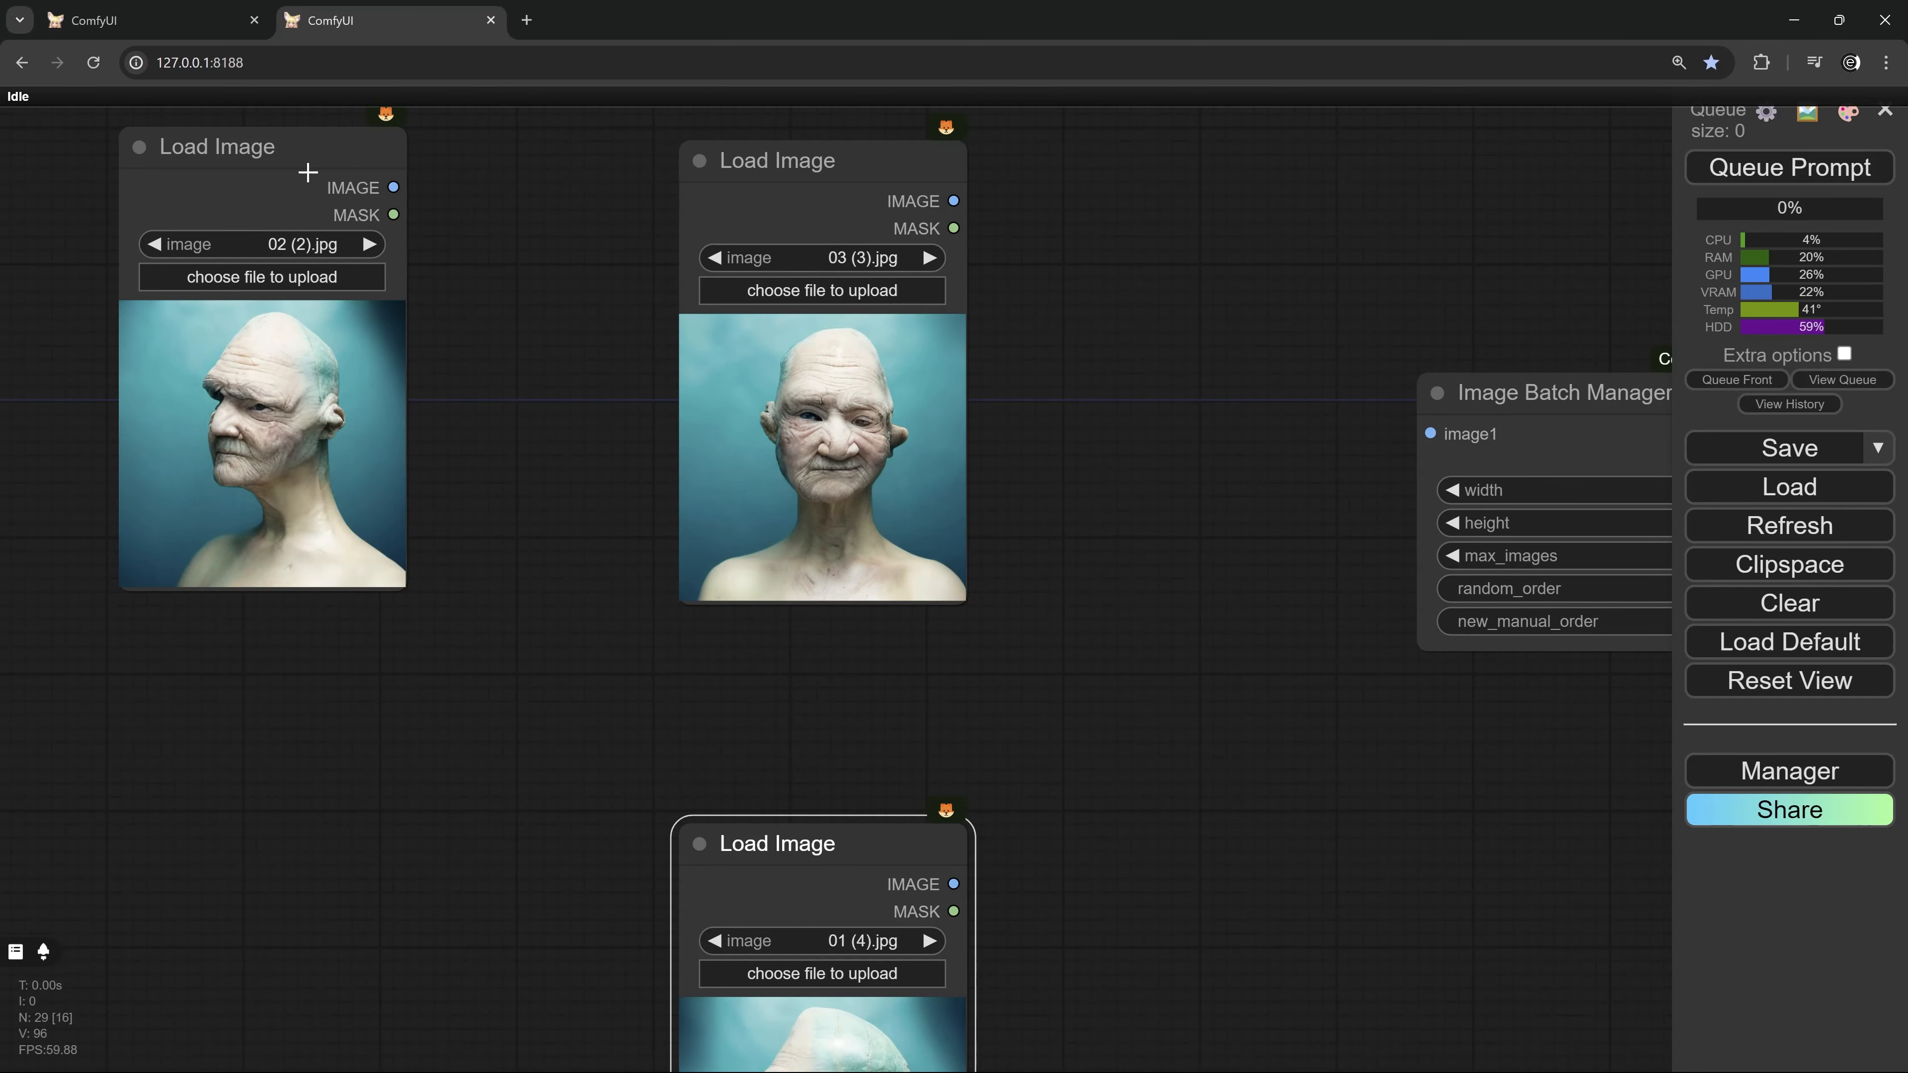
Place the 02 (2).jpg Load Image node between the 03 (3).jpg and 01 (4).jpg nodes
left_click_drag(295, 146, 814, 500)
left_click_drag(954, 840, 929, 921)
left_click_drag(1039, 752, 969, 803)
scroll(945, 584, "down", 1)
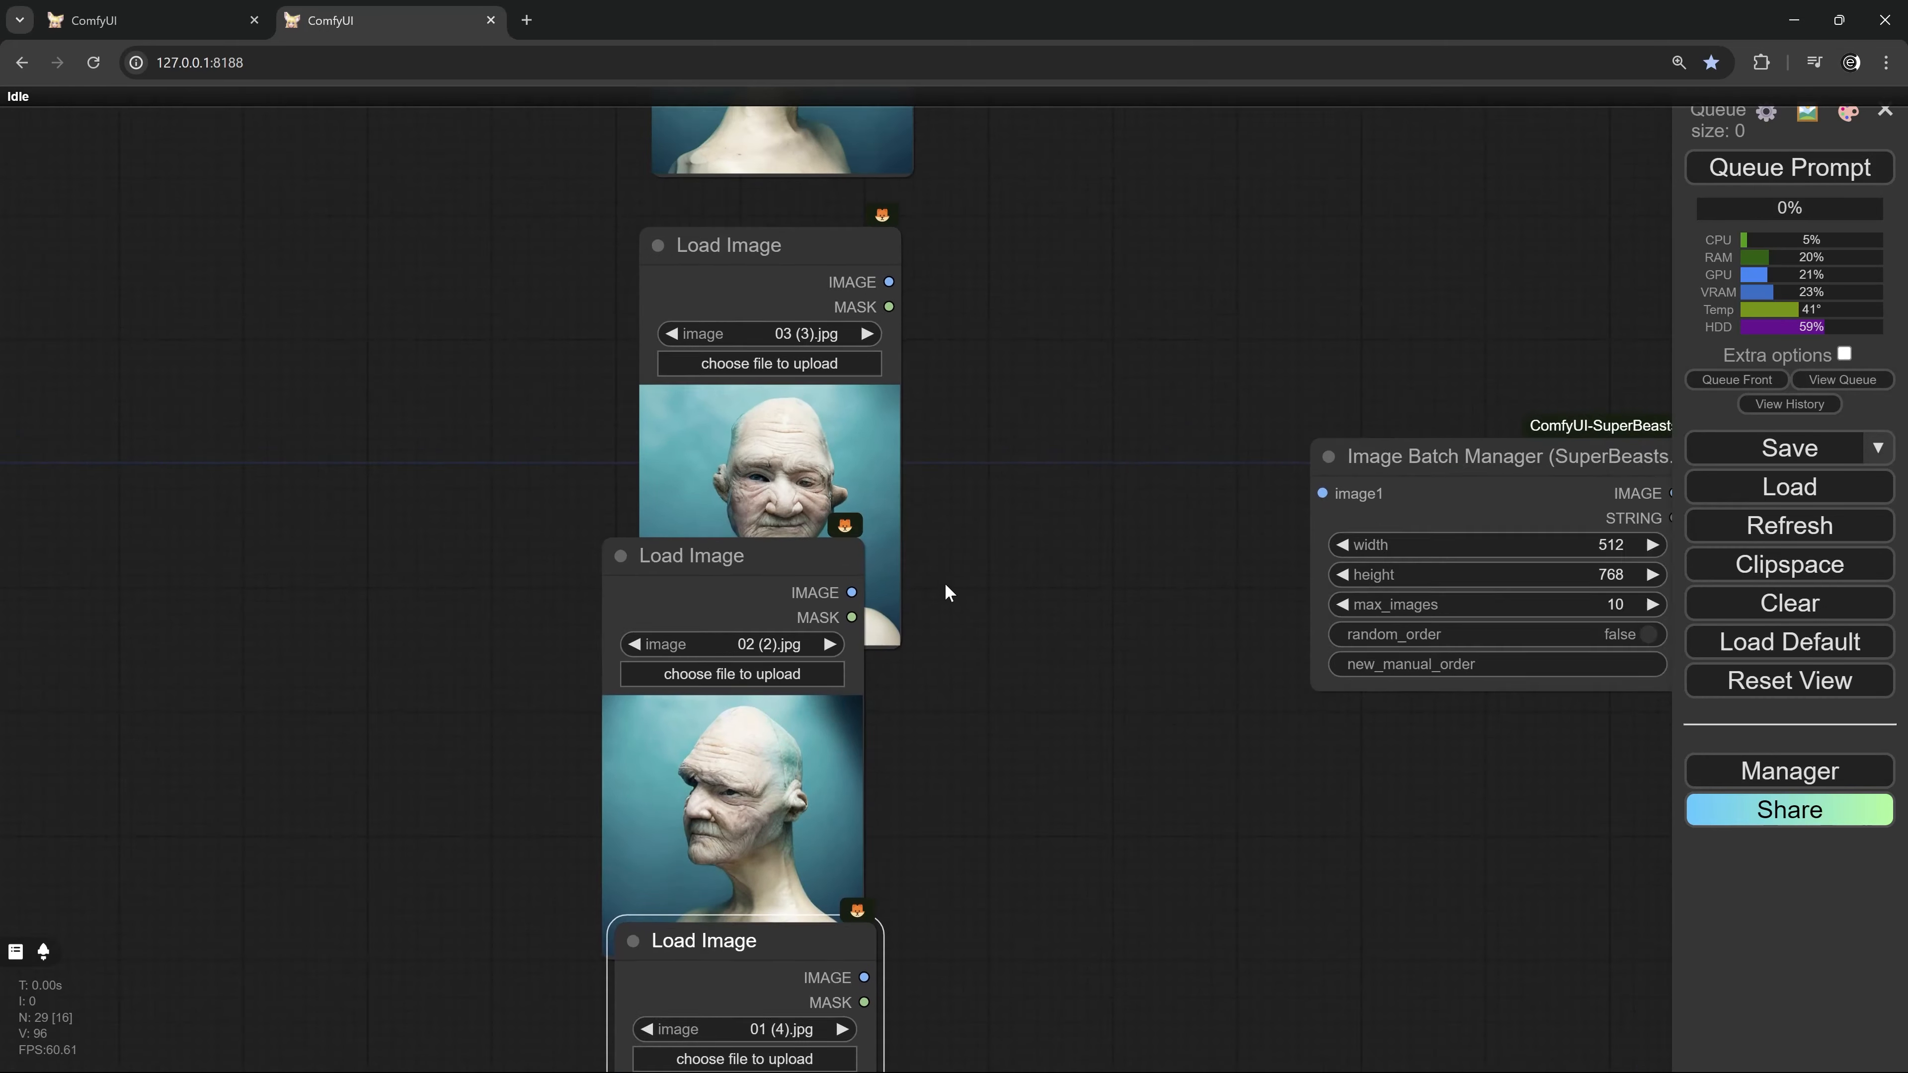
Stack the 03 (3).jpg, 02 (2).jpg and 01 (4).jpg Load Image nodes in one column under 04 (3).jpg
scroll(945, 583, "down", 7)
left_click_drag(974, 421, 1061, 760)
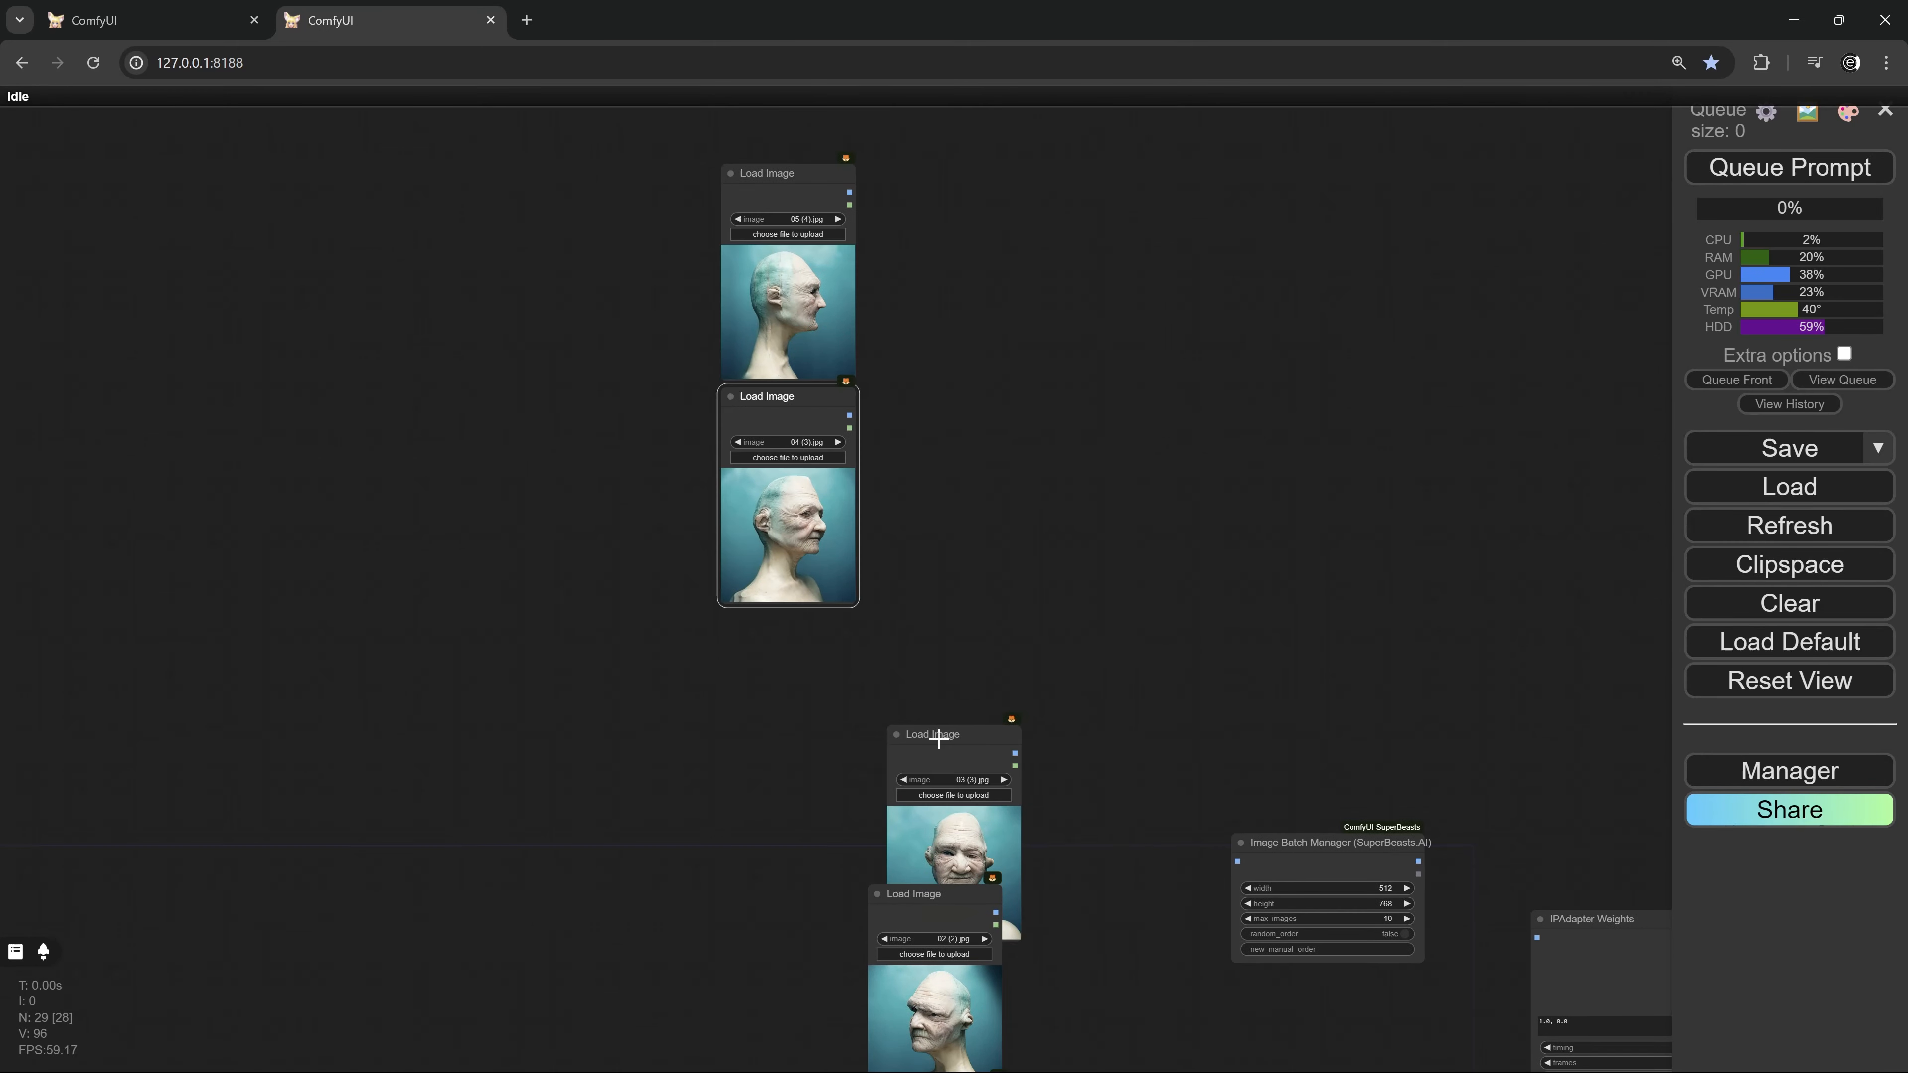
left_click_drag(939, 739, 780, 617)
left_click_drag(954, 727, 992, 491)
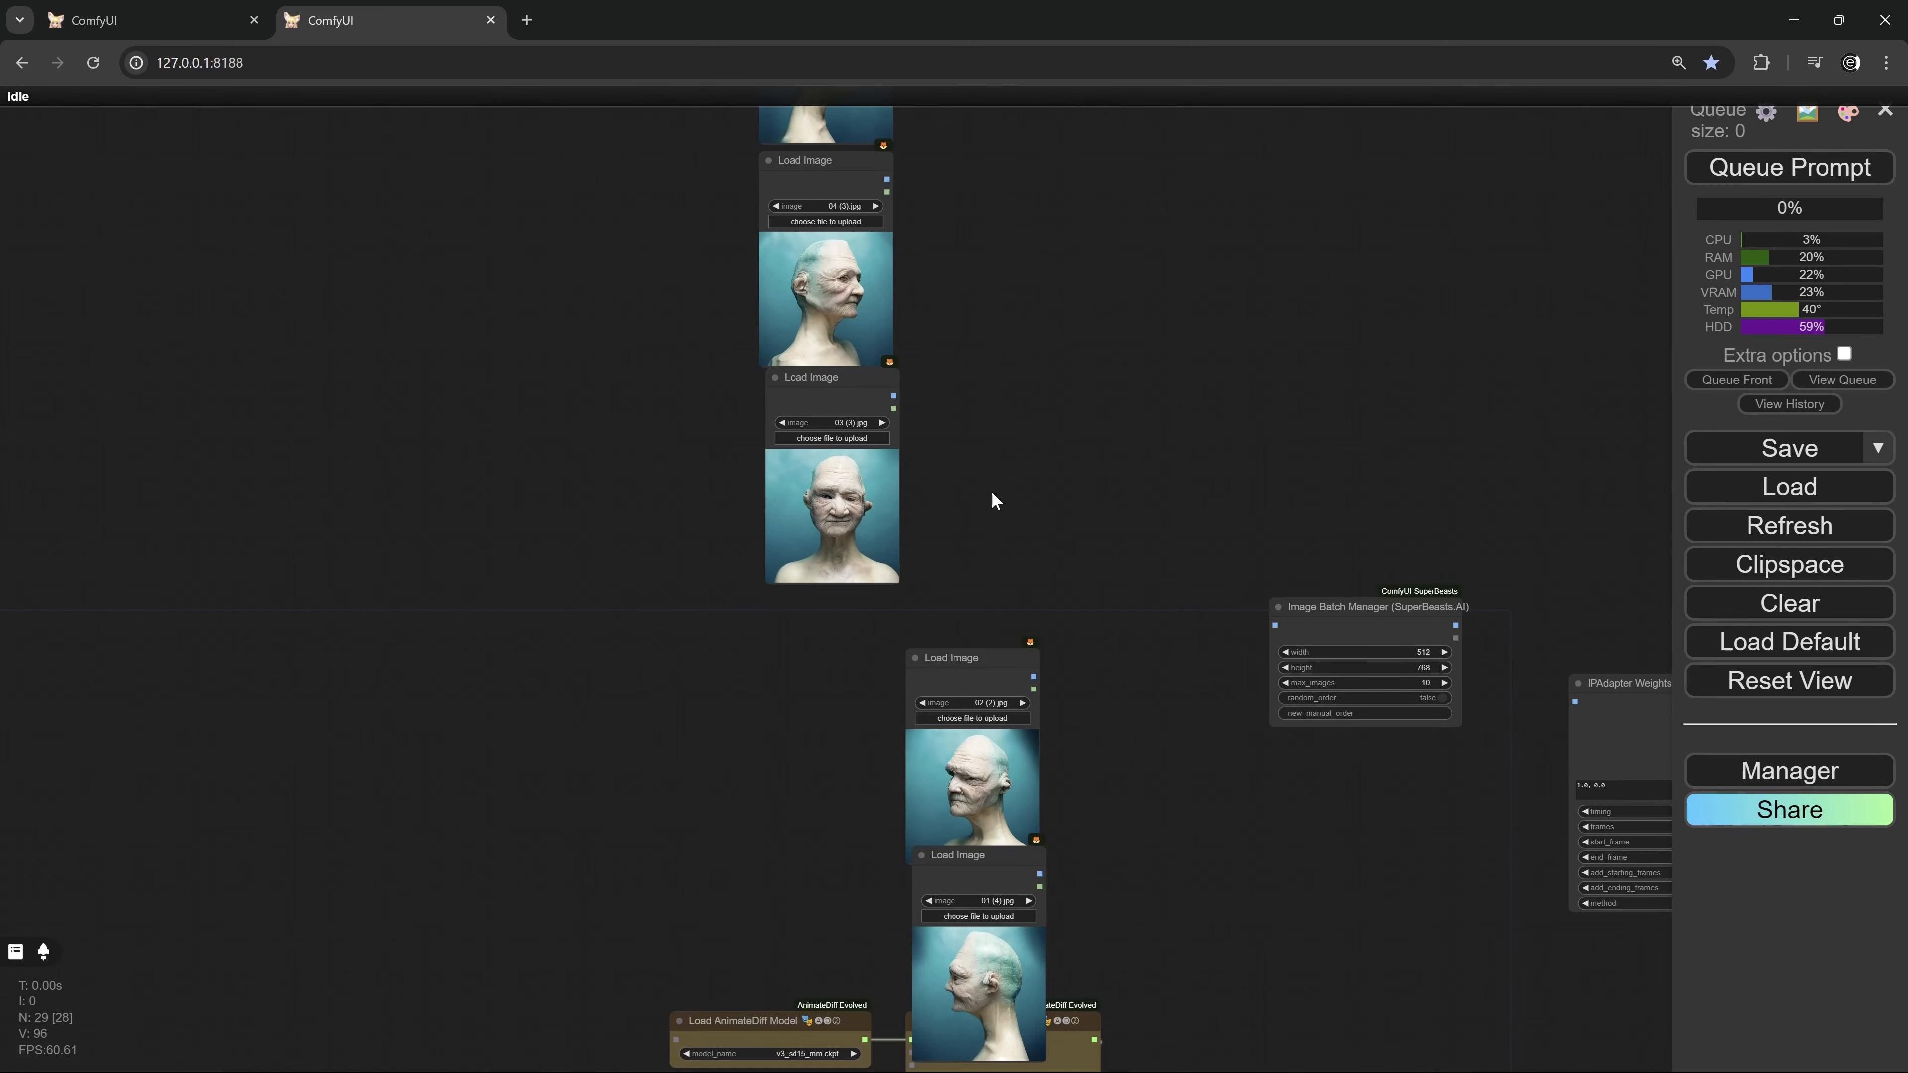
left_click_drag(951, 661, 804, 597)
left_click_drag(972, 865, 818, 796)
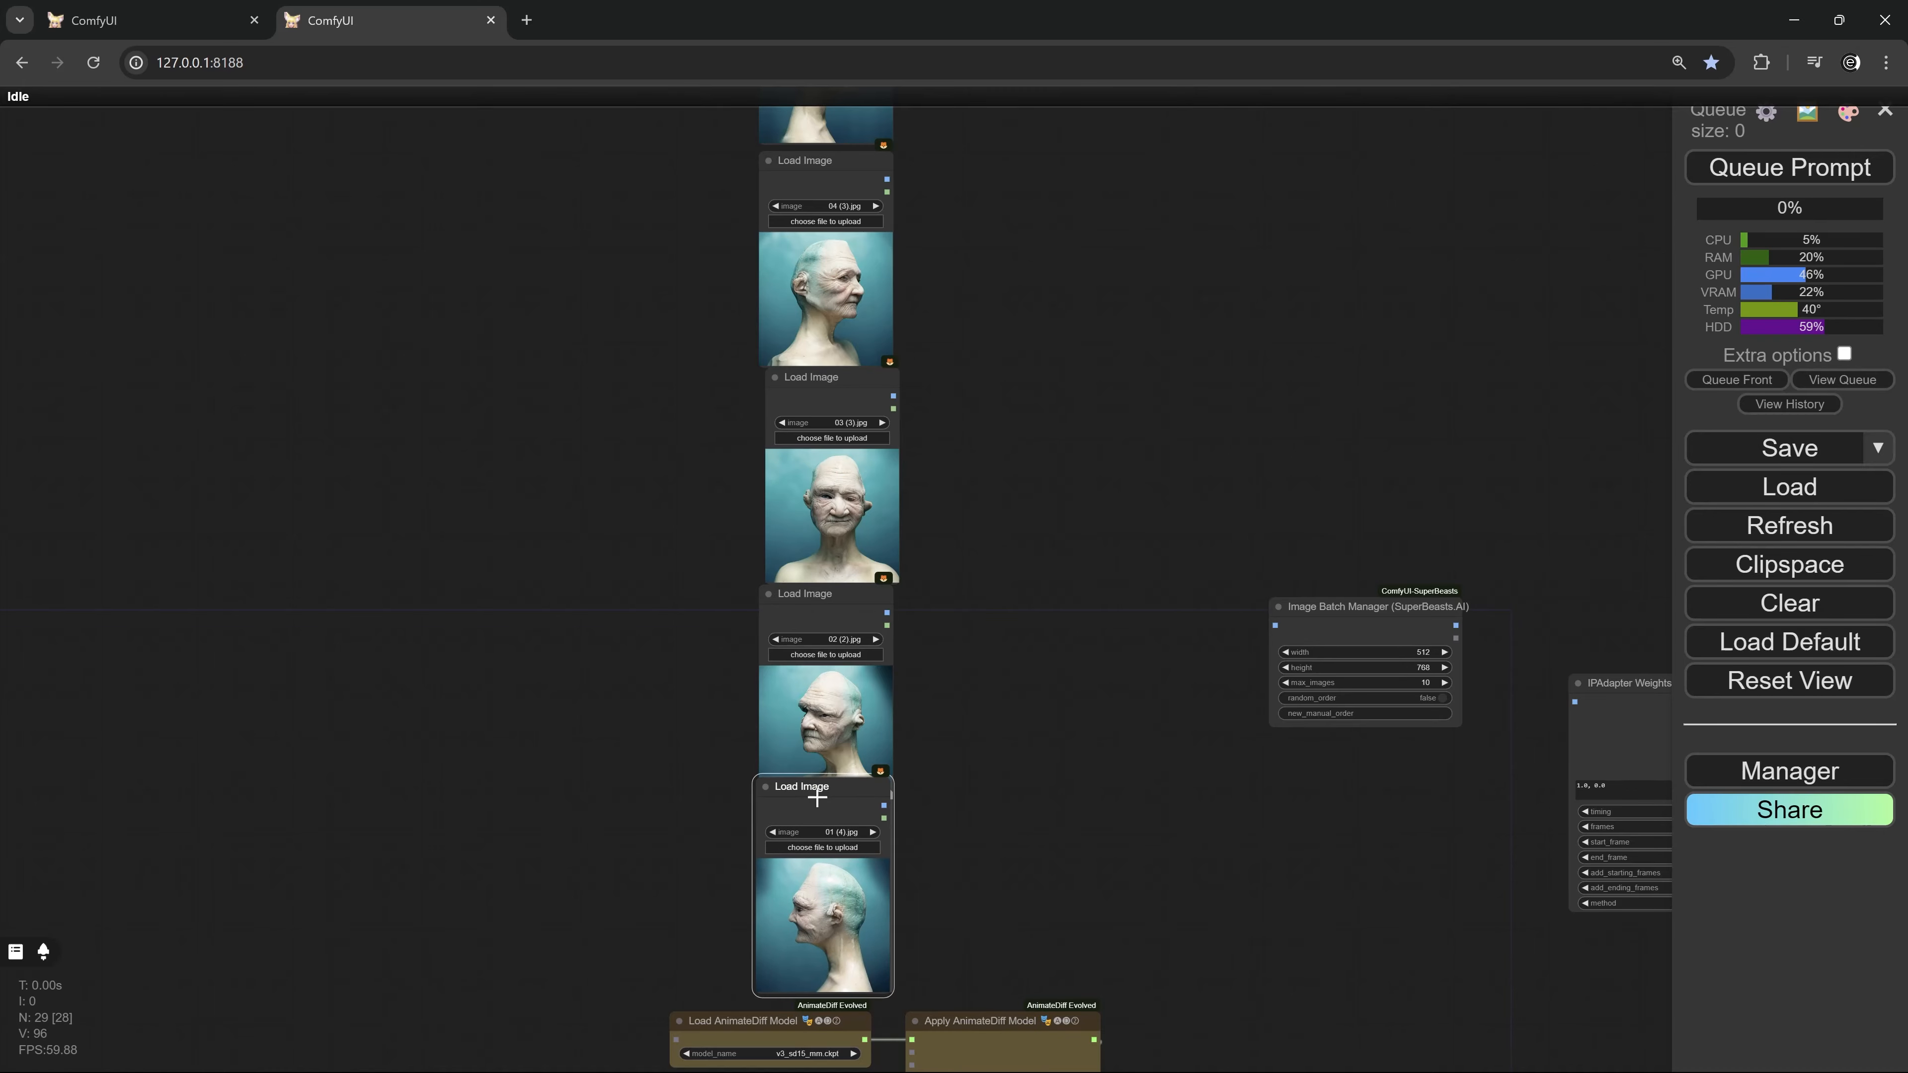
Shift the column of Load Image nodes upward to leave a gap above the AnimateDiff nodes
scroll(894, 827, "up", 5)
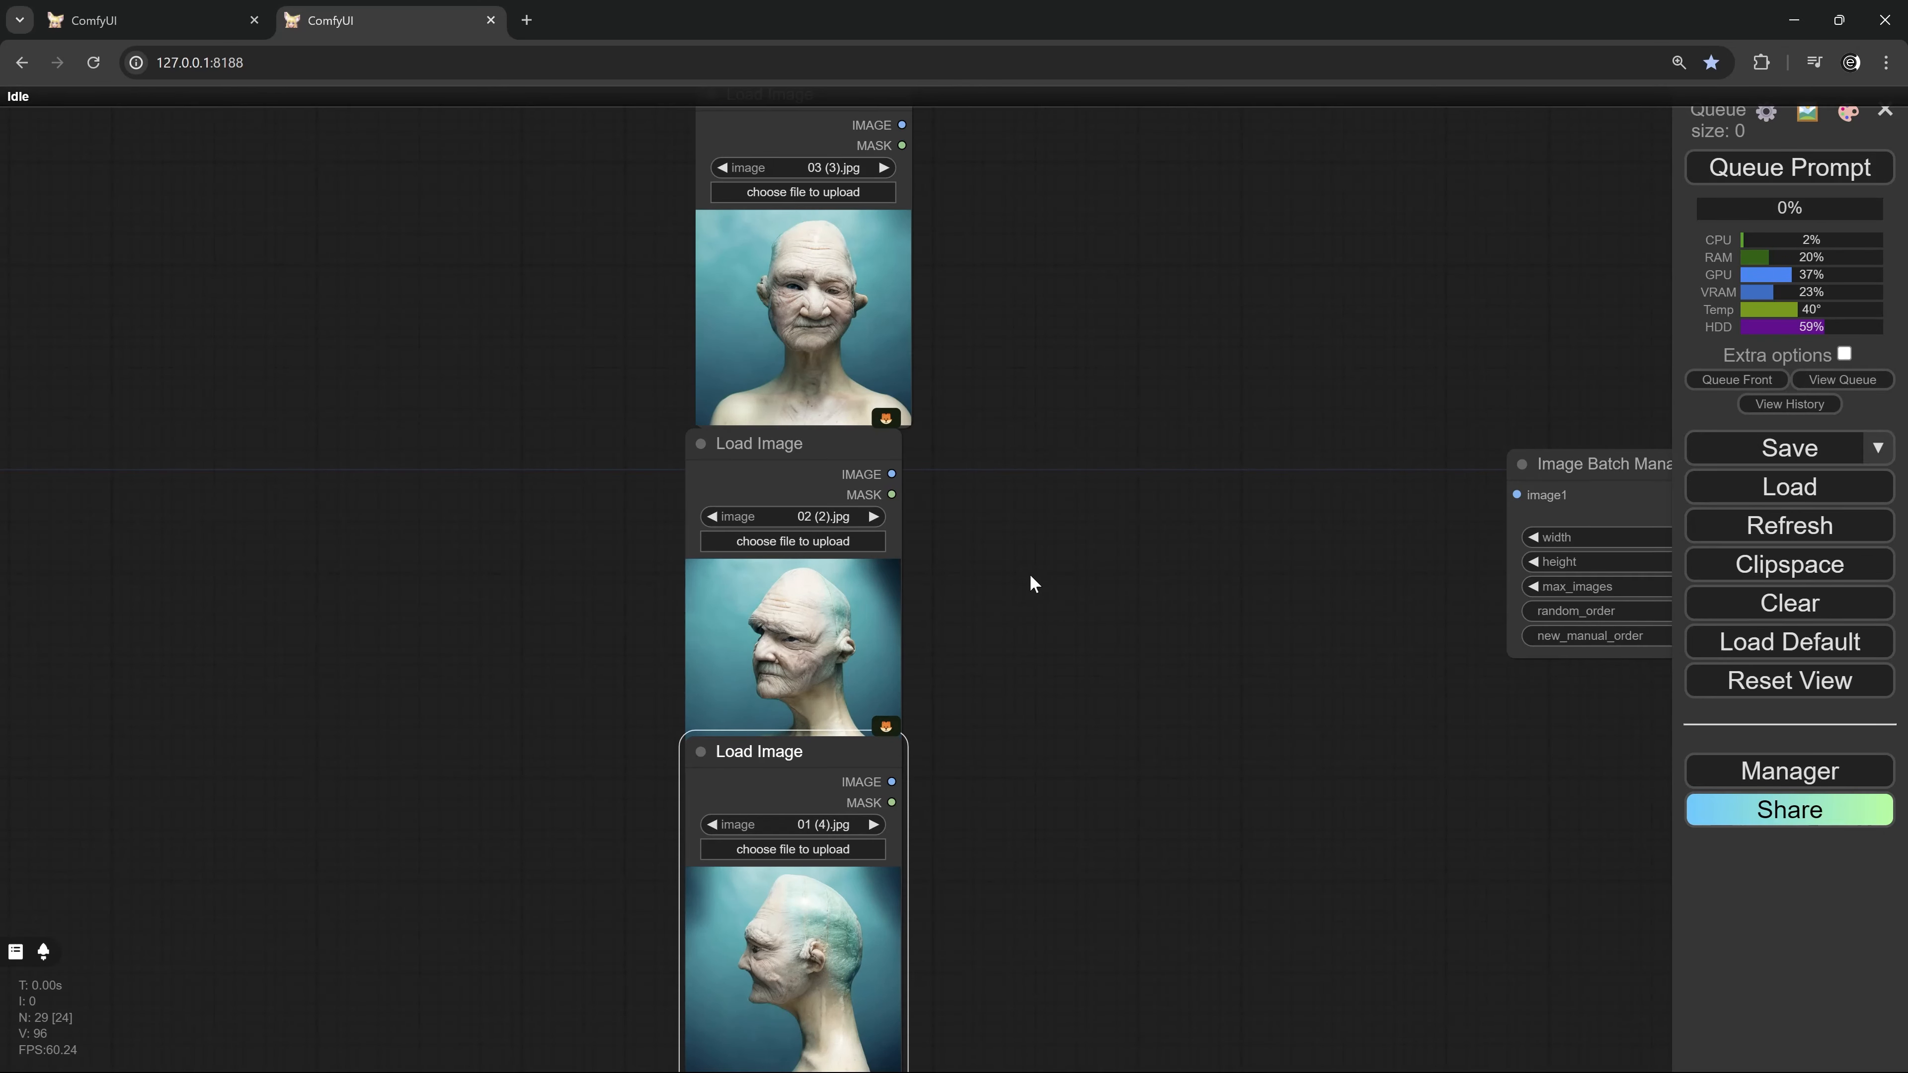
left_click_drag(1030, 574, 1010, 835)
left_click_drag(1033, 402, 1024, 713)
scroll(1024, 713, "down", 9)
left_click_drag(1031, 648, 989, 495)
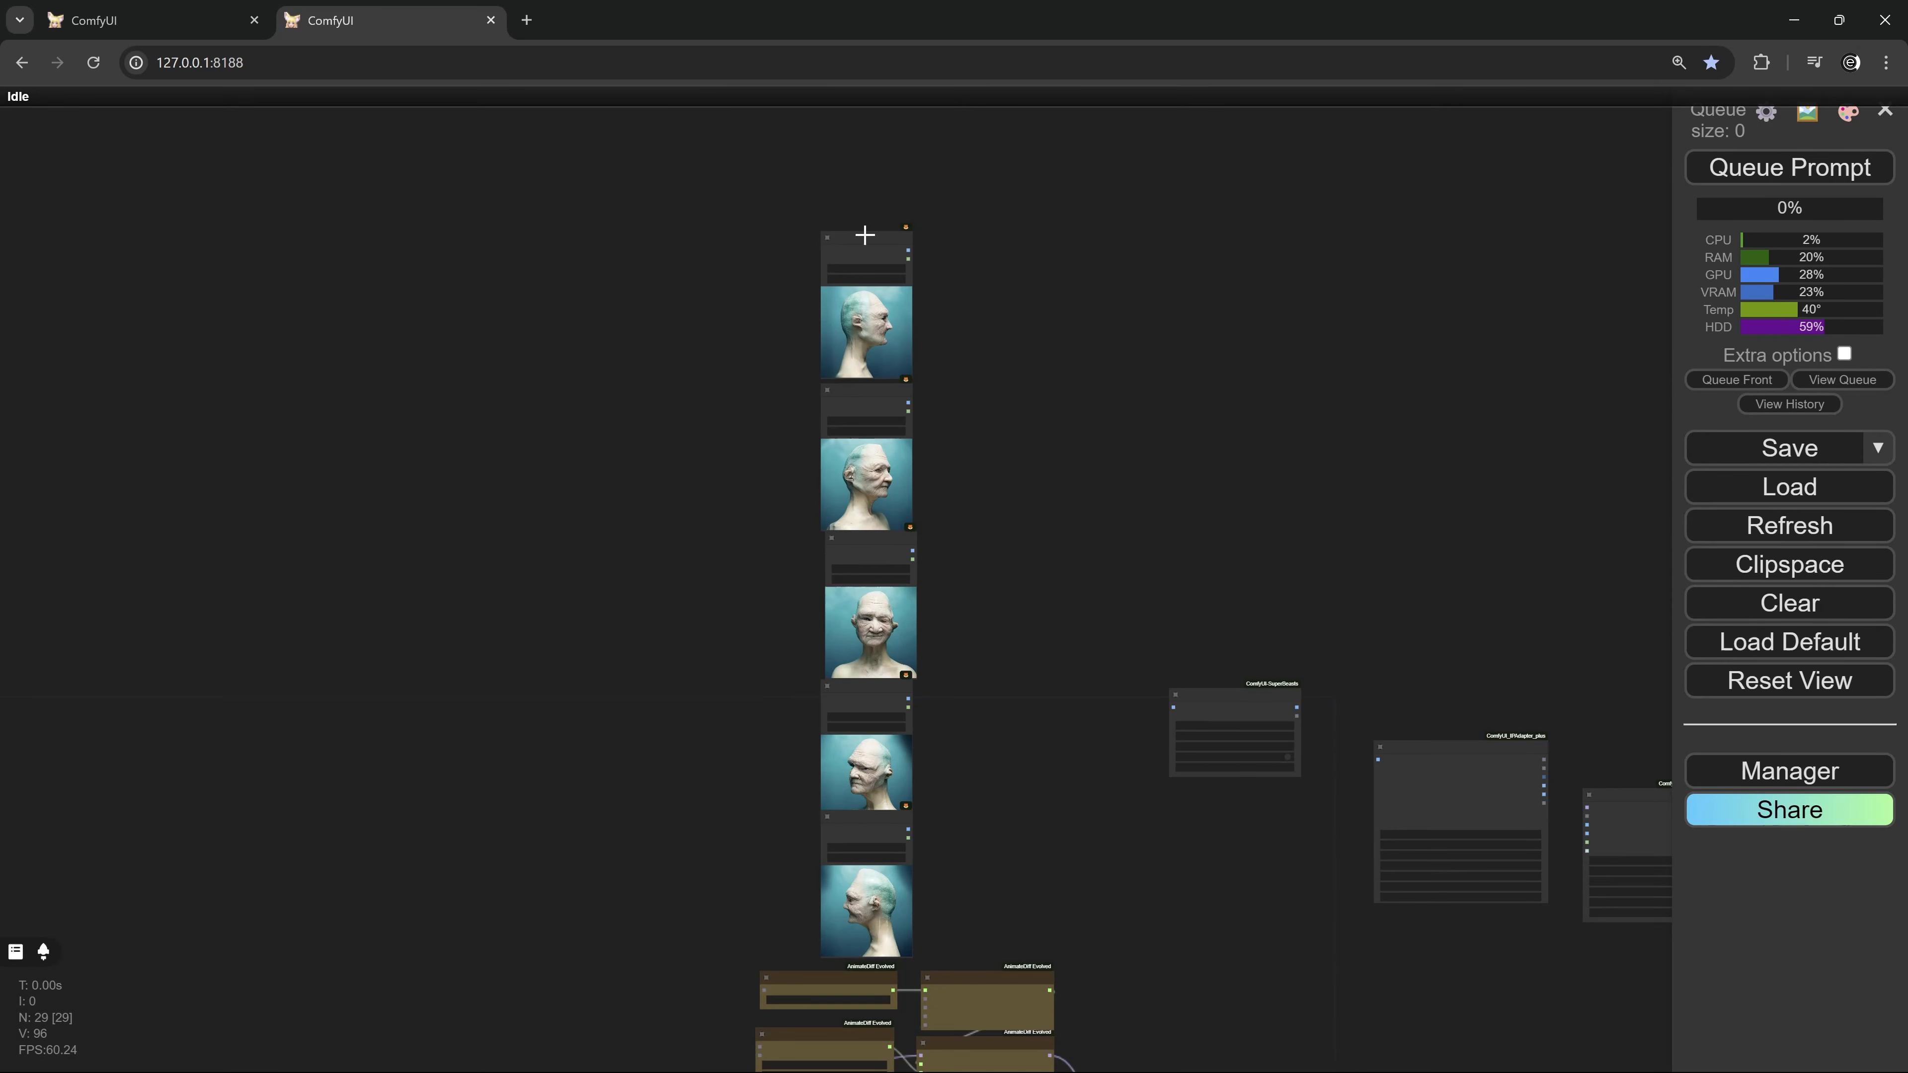
left_click_drag(865, 235, 882, 139)
left_click_drag(861, 394, 884, 297)
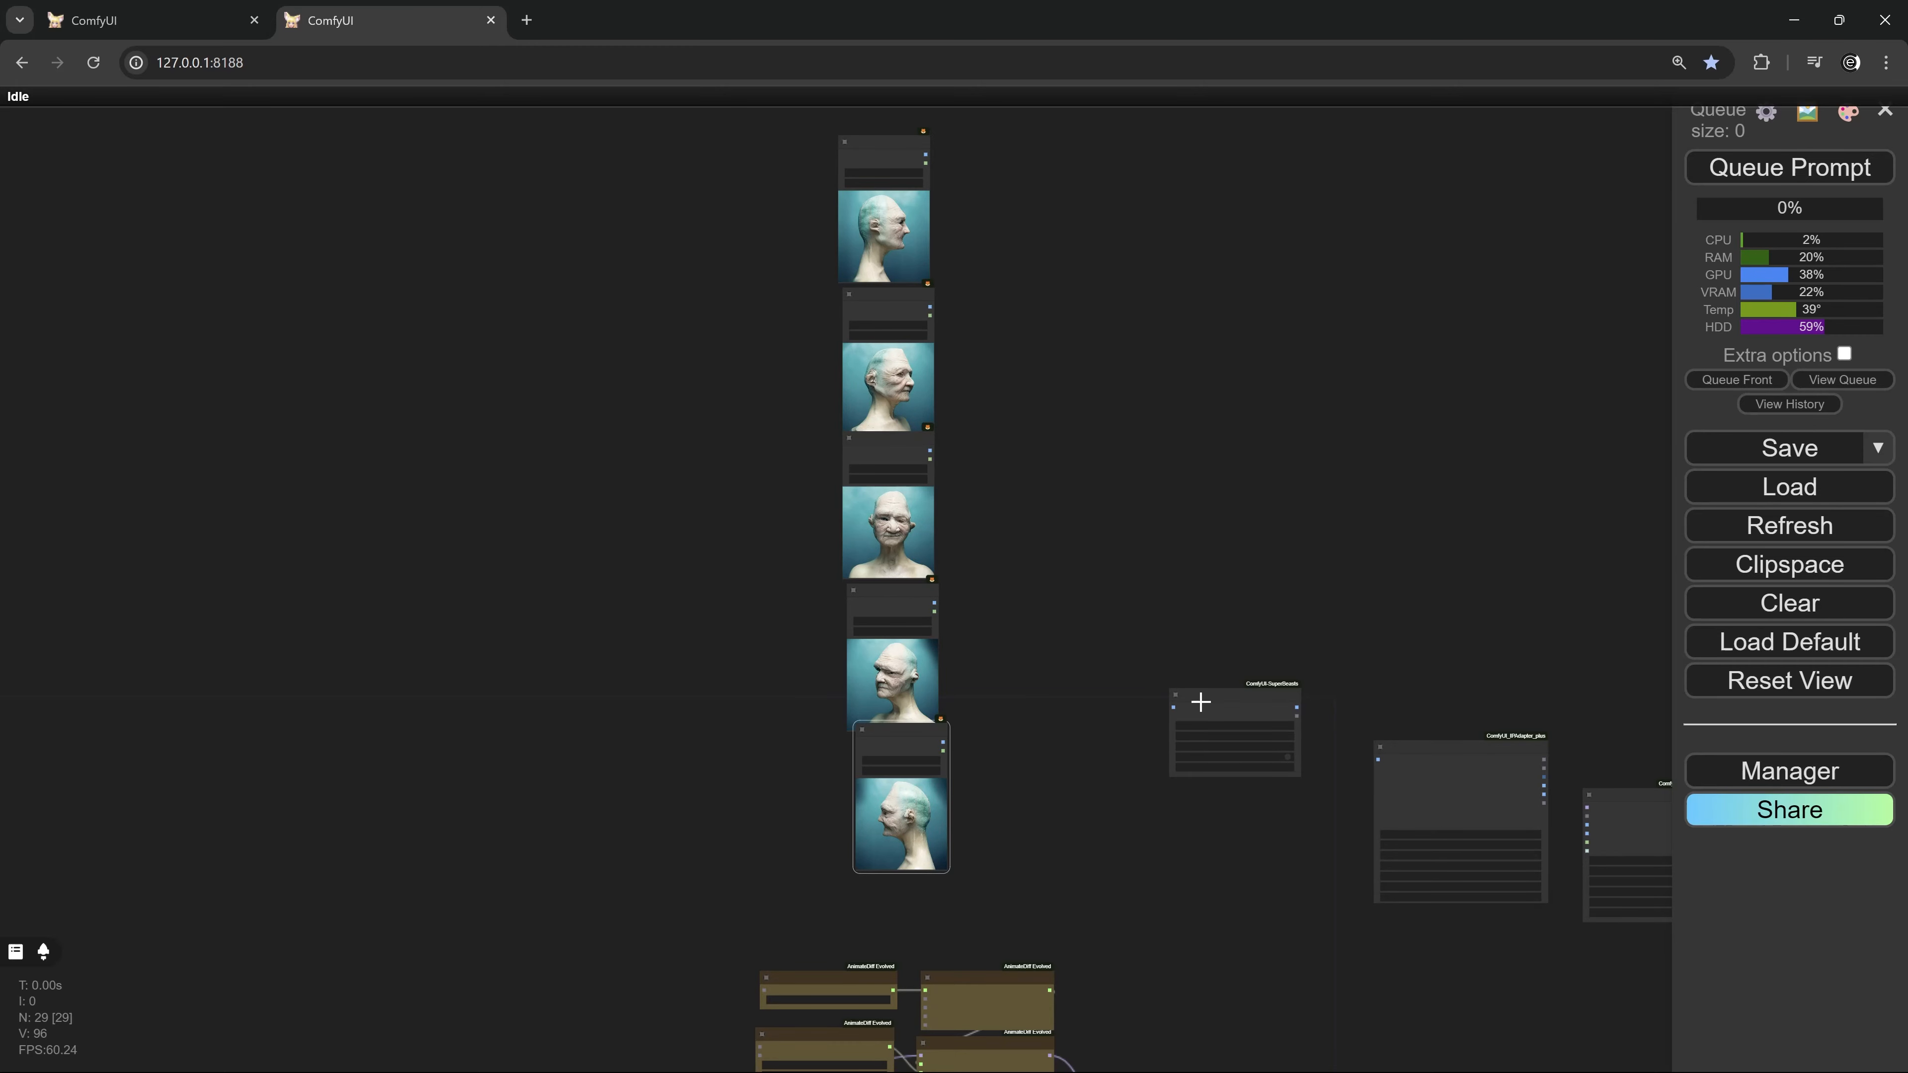
Move the Image Batch Manager node up beside the 05 (4).jpg and 04 (3).jpg Load Image nodes
left_click_drag(1200, 702, 907, 572)
scroll(1022, 323, "up", 6)
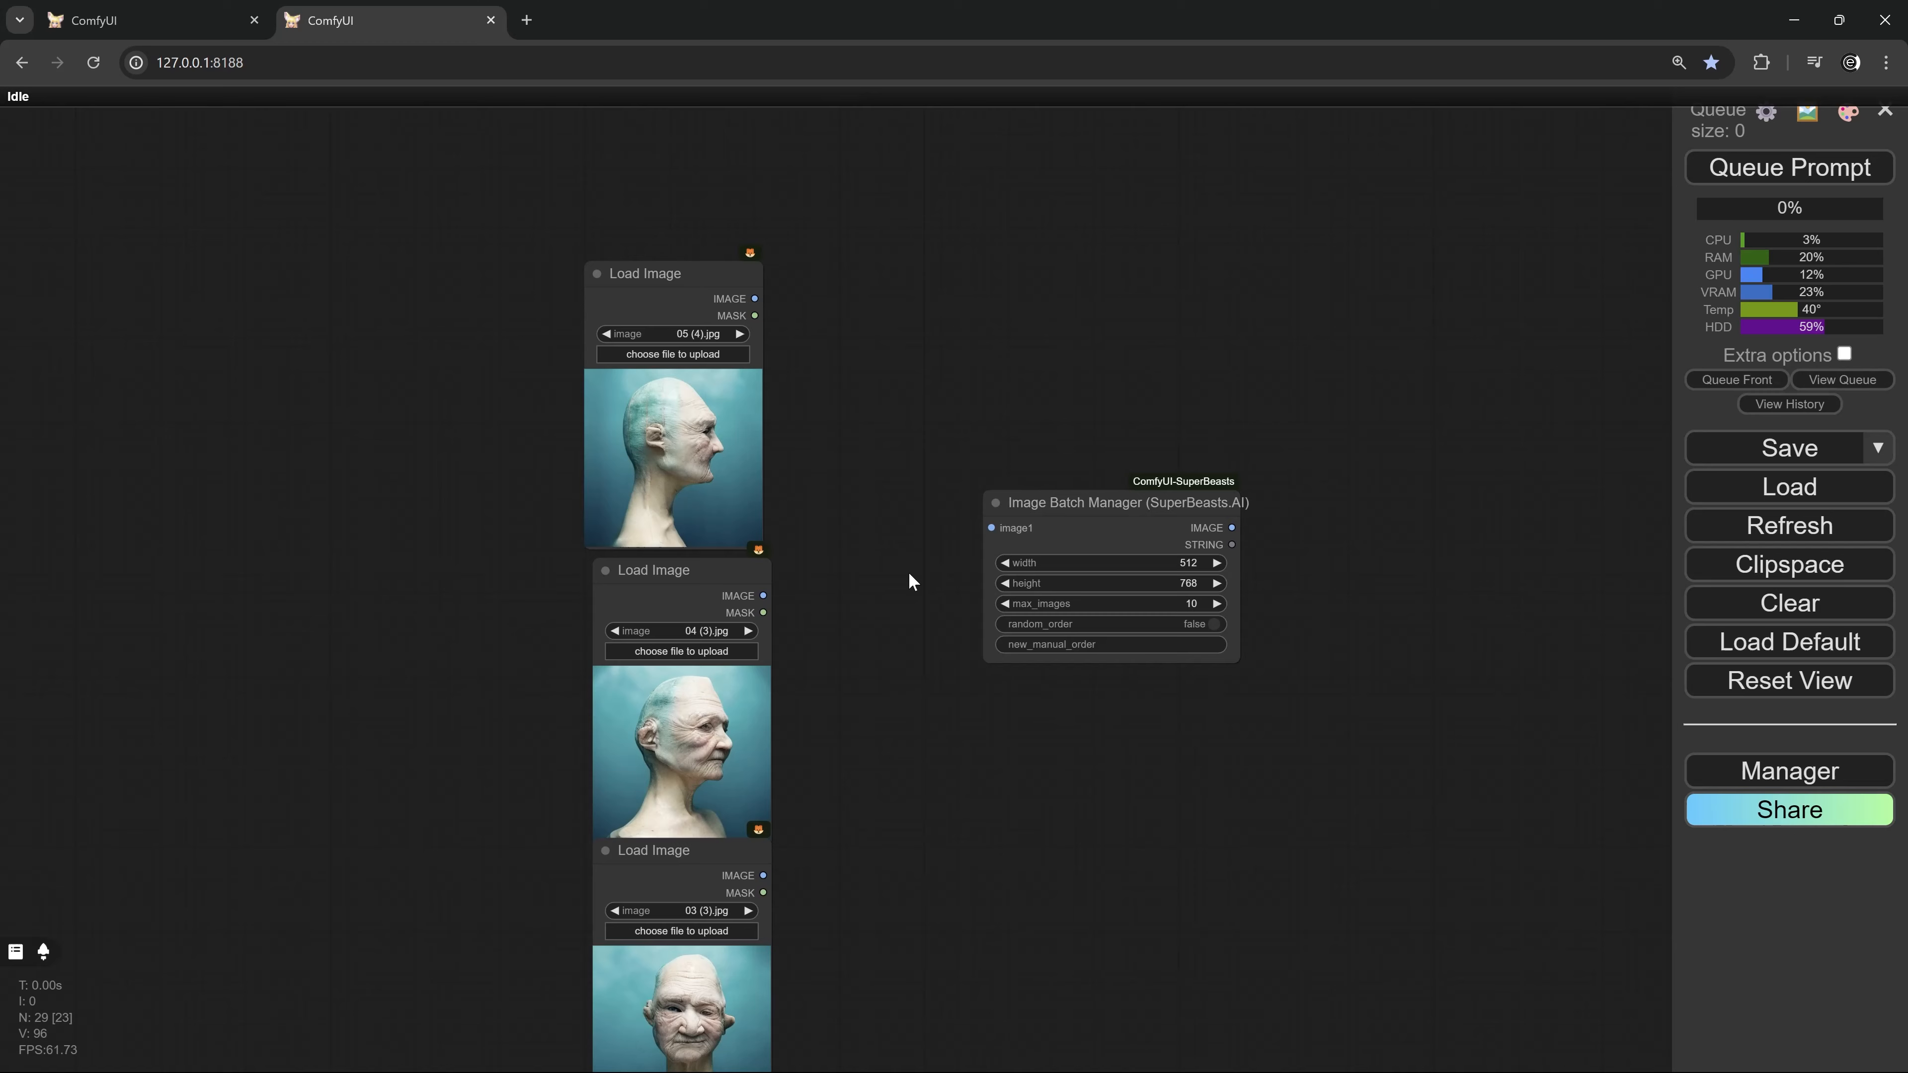
scroll(908, 573, "up", 4)
left_click_drag(1137, 482, 1130, 459)
Connect the 05 (4).jpg, 04 (3).jpg and 03 (3).jpg image outputs to image1, image2 and image3 of the Image Batch Manager
left_click_drag(683, 171, 1023, 484)
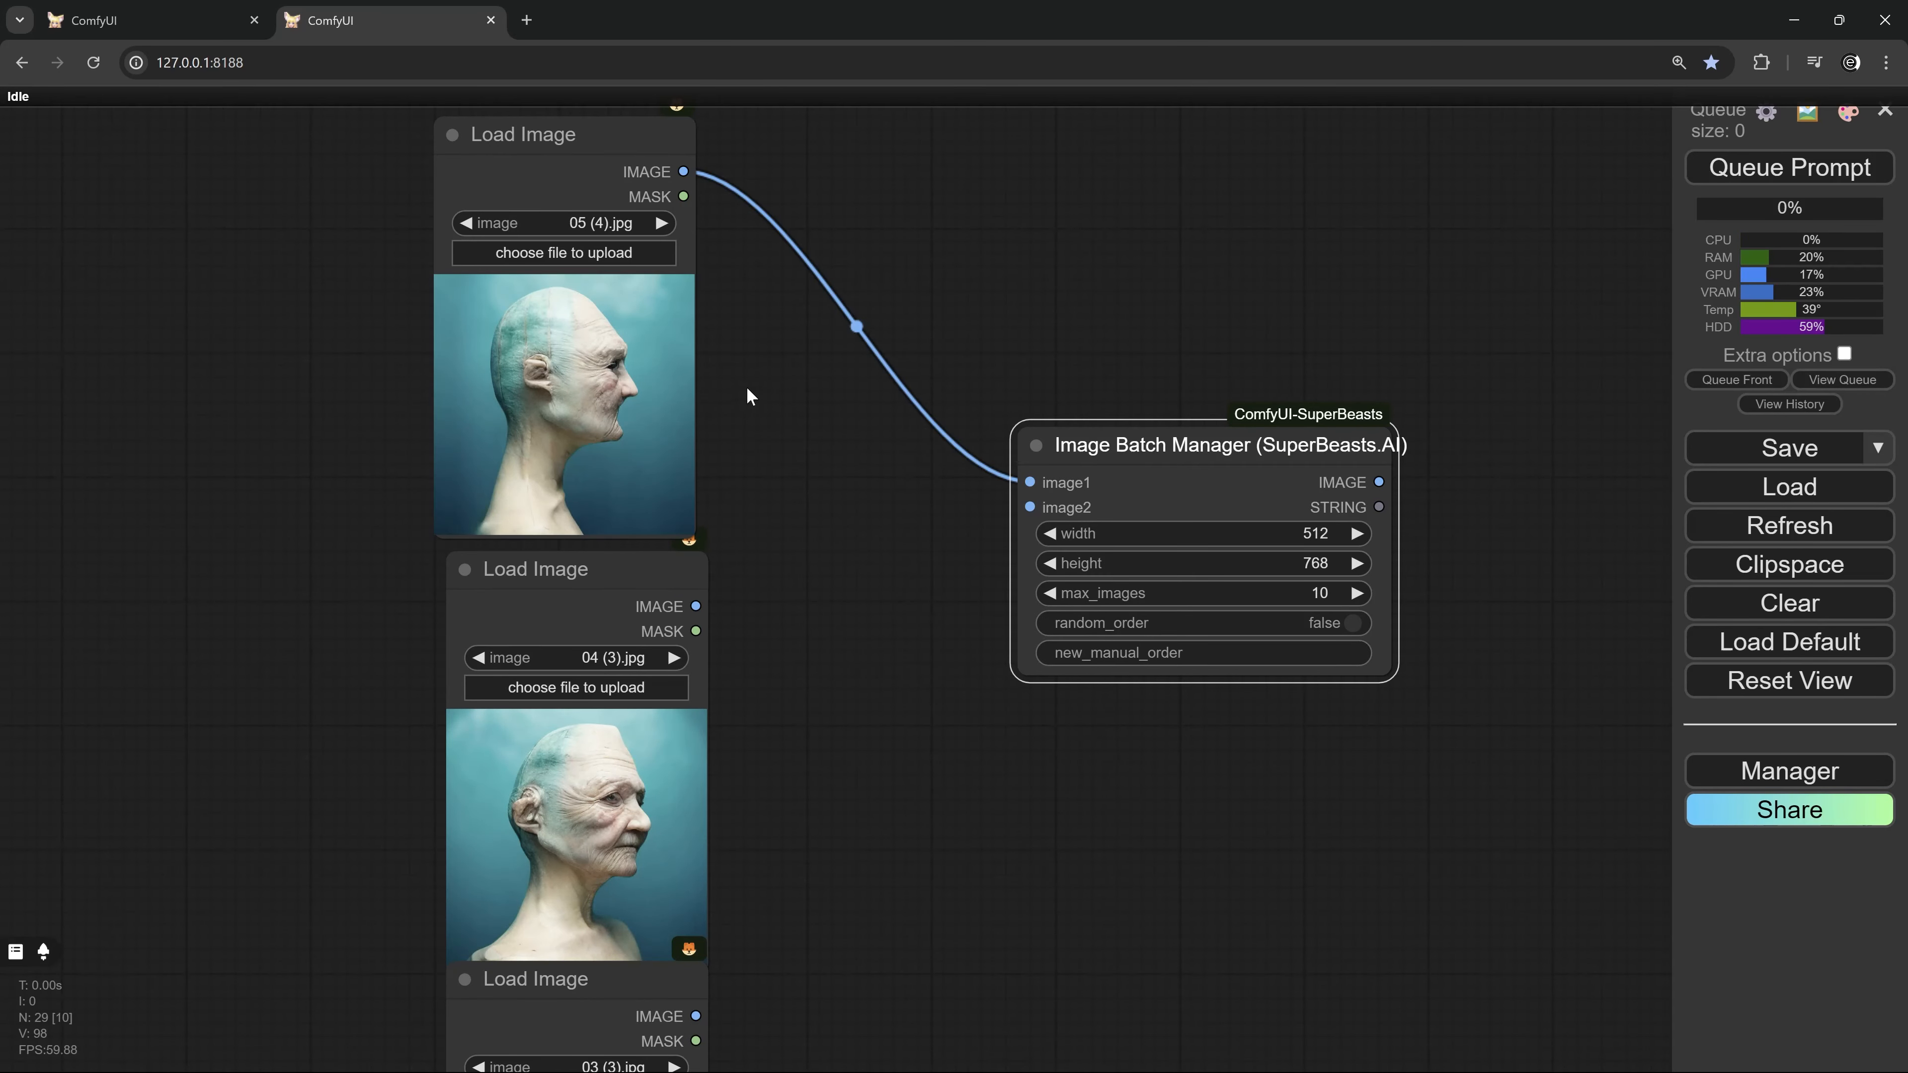
left_click_drag(697, 607, 1030, 508)
left_click_drag(890, 818, 925, 655)
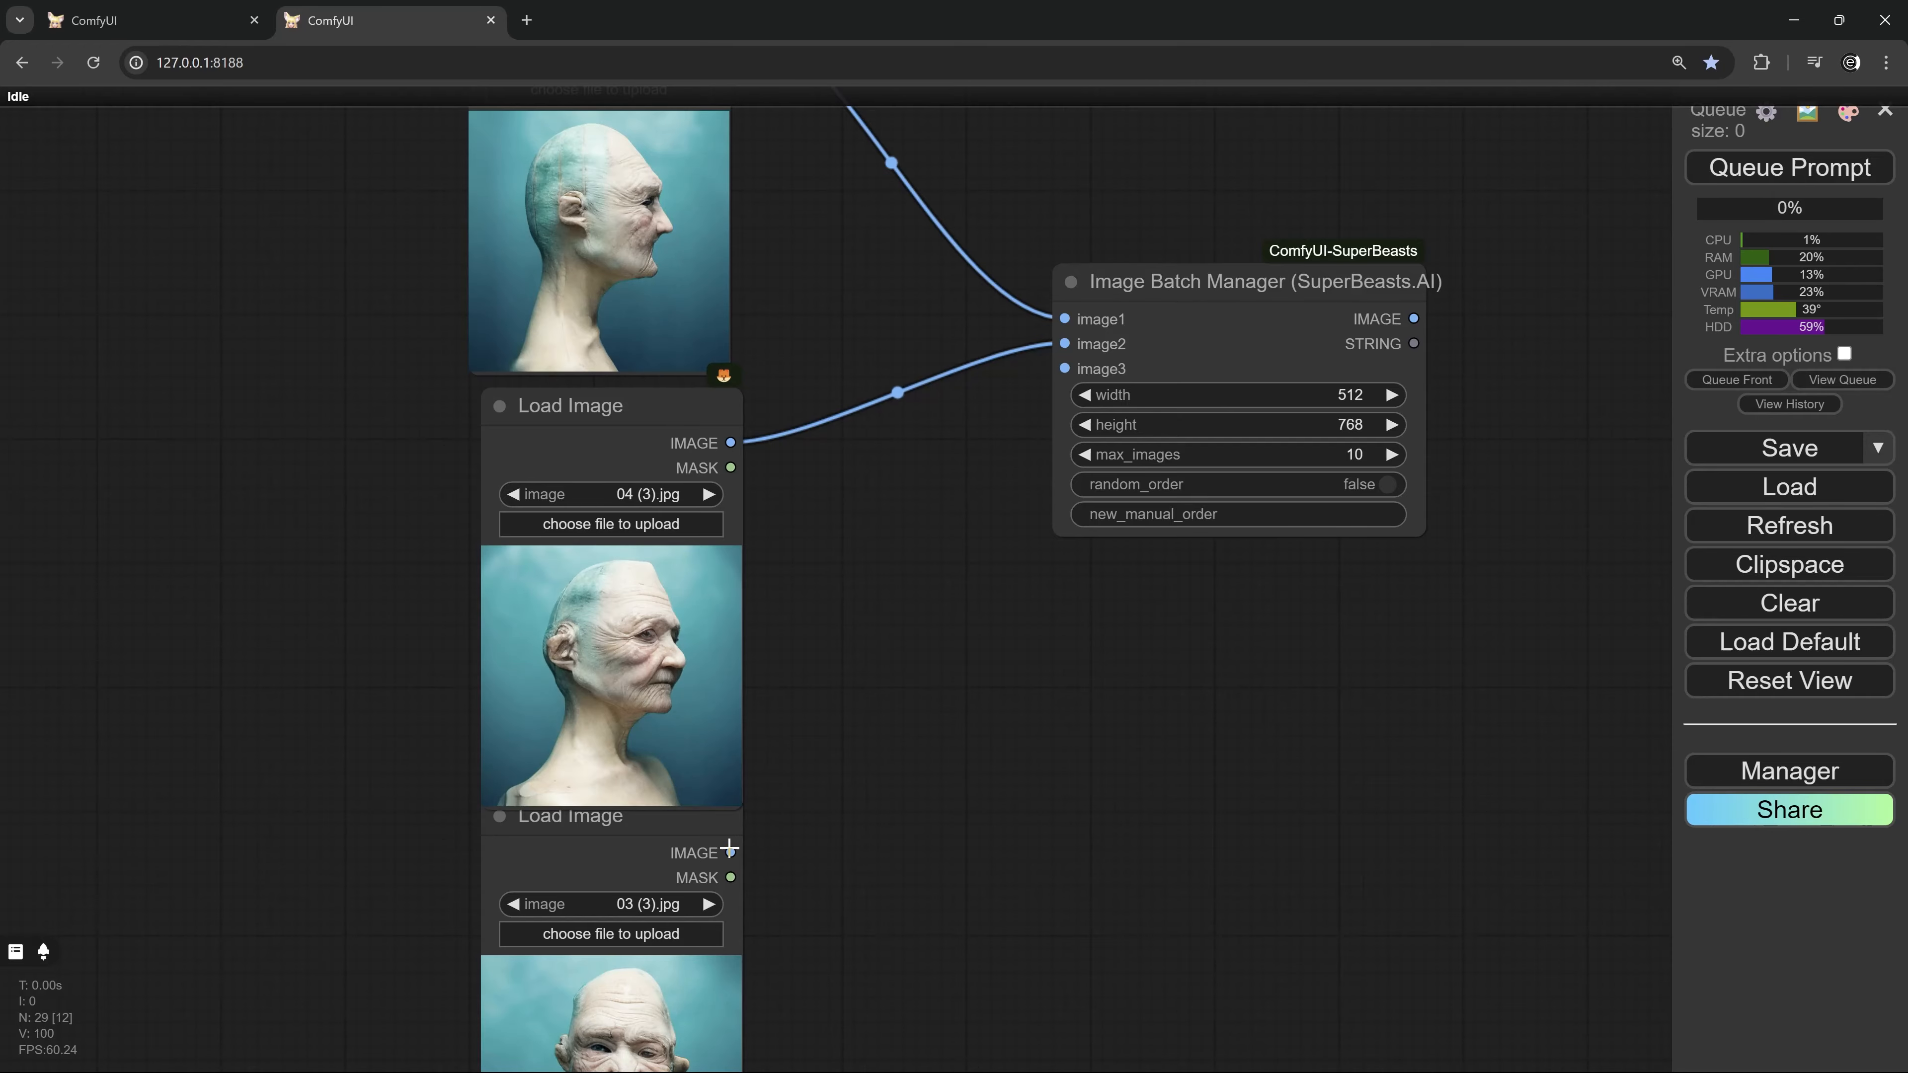
left_click_drag(729, 850, 1104, 368)
Connect the 02 (2).jpg and 01 (4).jpg image outputs to image4 and image5 of the Image Batch Manager
left_click_drag(997, 903, 991, 523)
scroll(990, 523, "down", 2)
left_click_drag(775, 843, 903, 749)
left_click_drag(722, 268, 975, 501)
scroll(984, 451, "down", 3)
left_click_drag(791, 973, 975, 488)
left_click_drag(777, 252, 972, 428)
left_click_drag(791, 973, 972, 469)
left_click_drag(1008, 721, 985, 458)
left_click_drag(781, 934, 950, 220)
Move the Image Batch Manager node down beside the two lowest Load Image nodes
left_click_drag(1006, 901, 982, 565)
left_click_drag(1036, 255, 857, 733)
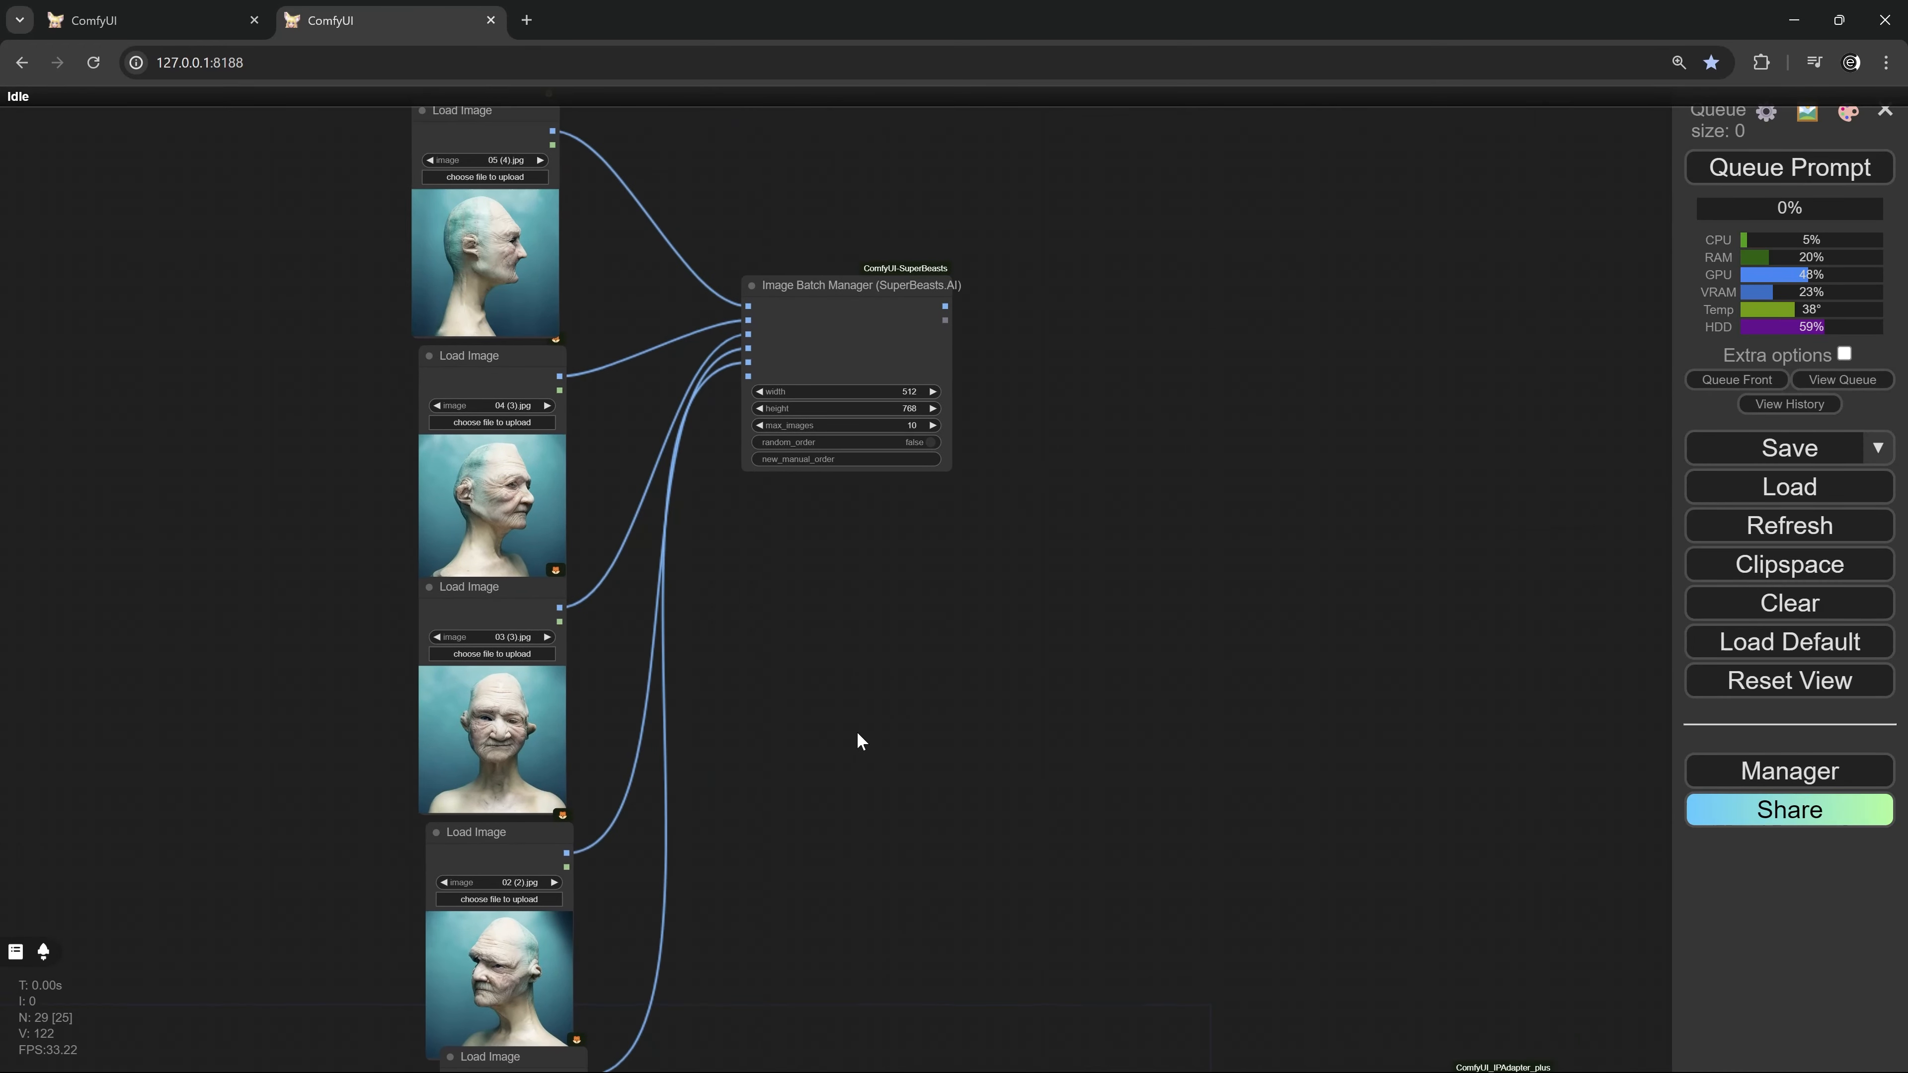
left_click_drag(887, 283, 833, 573)
scroll(939, 899, "up", 8)
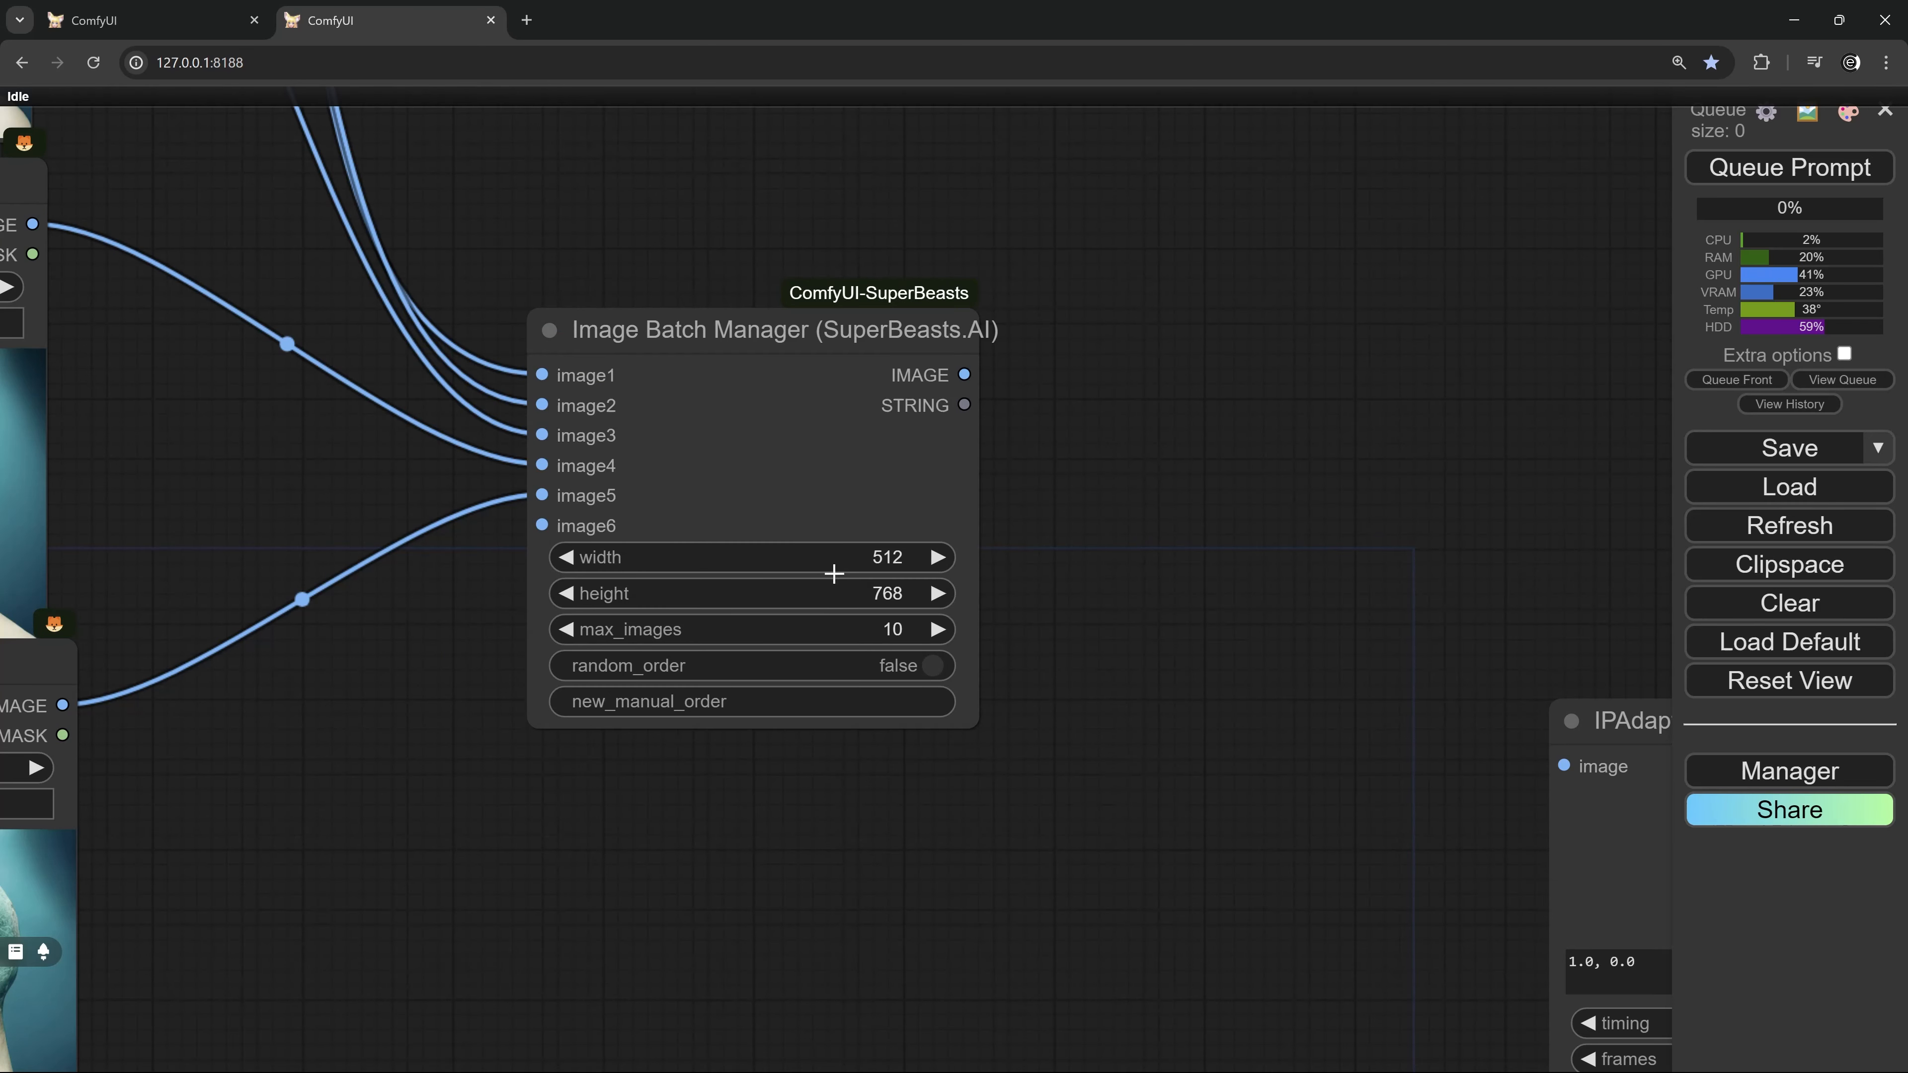
Set the Image Batch Manager's height to 512 and its new_manual_order to 1,2,3,4,5,4,3,2,1
left_click(902, 592)
type("512")
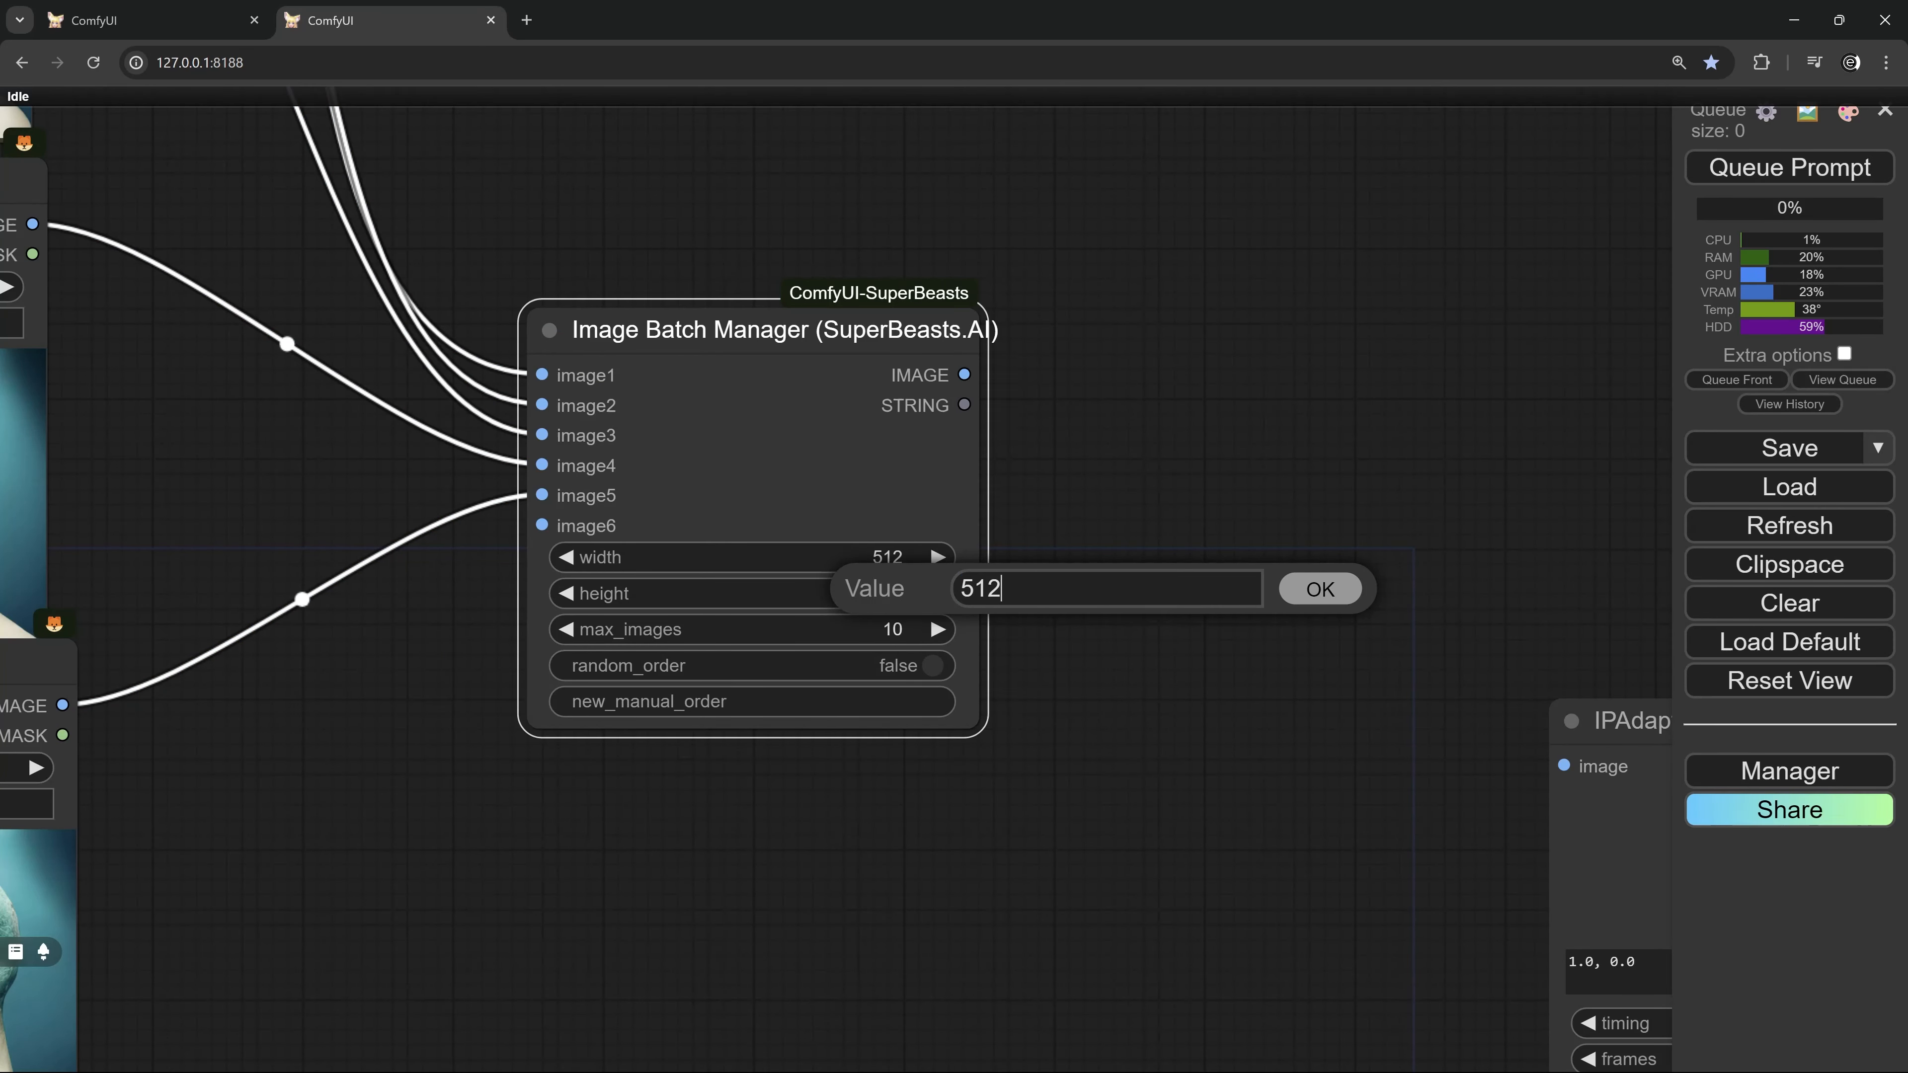
key("Return")
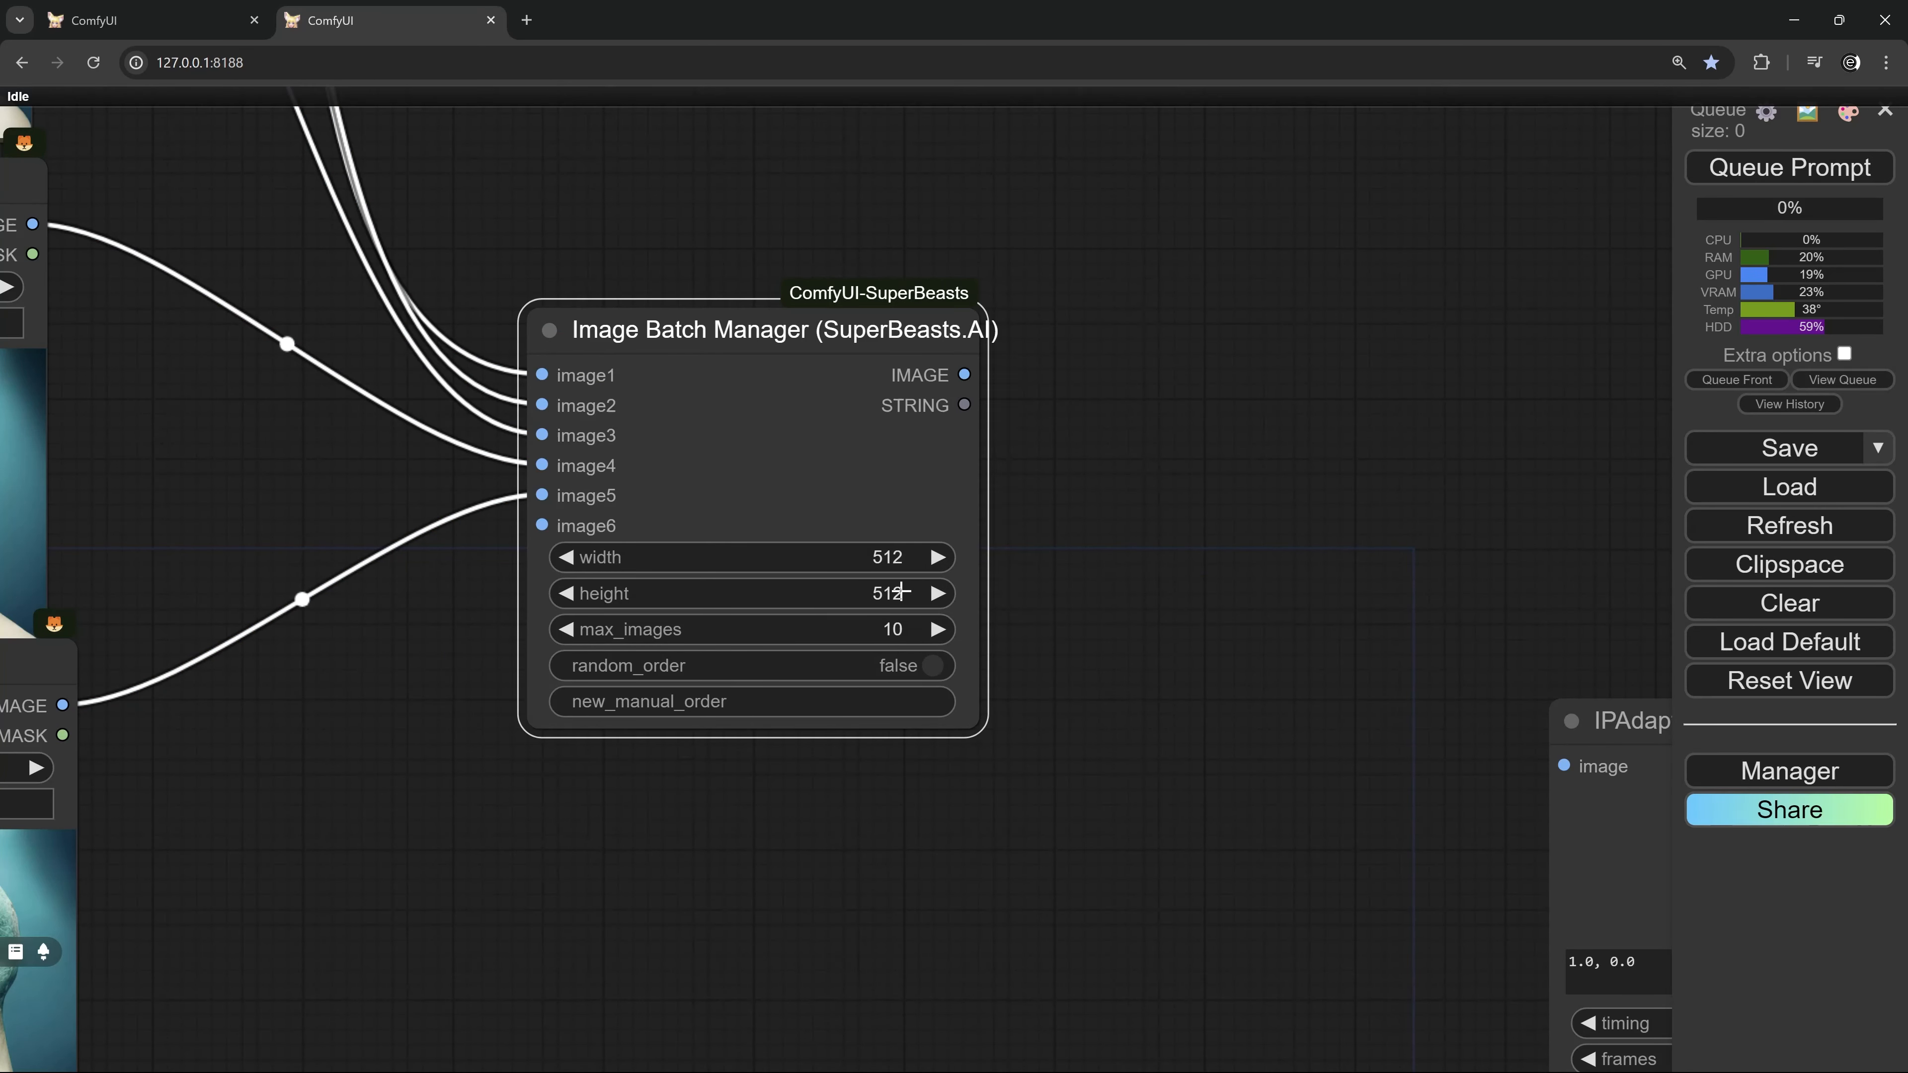
left_click(705, 699)
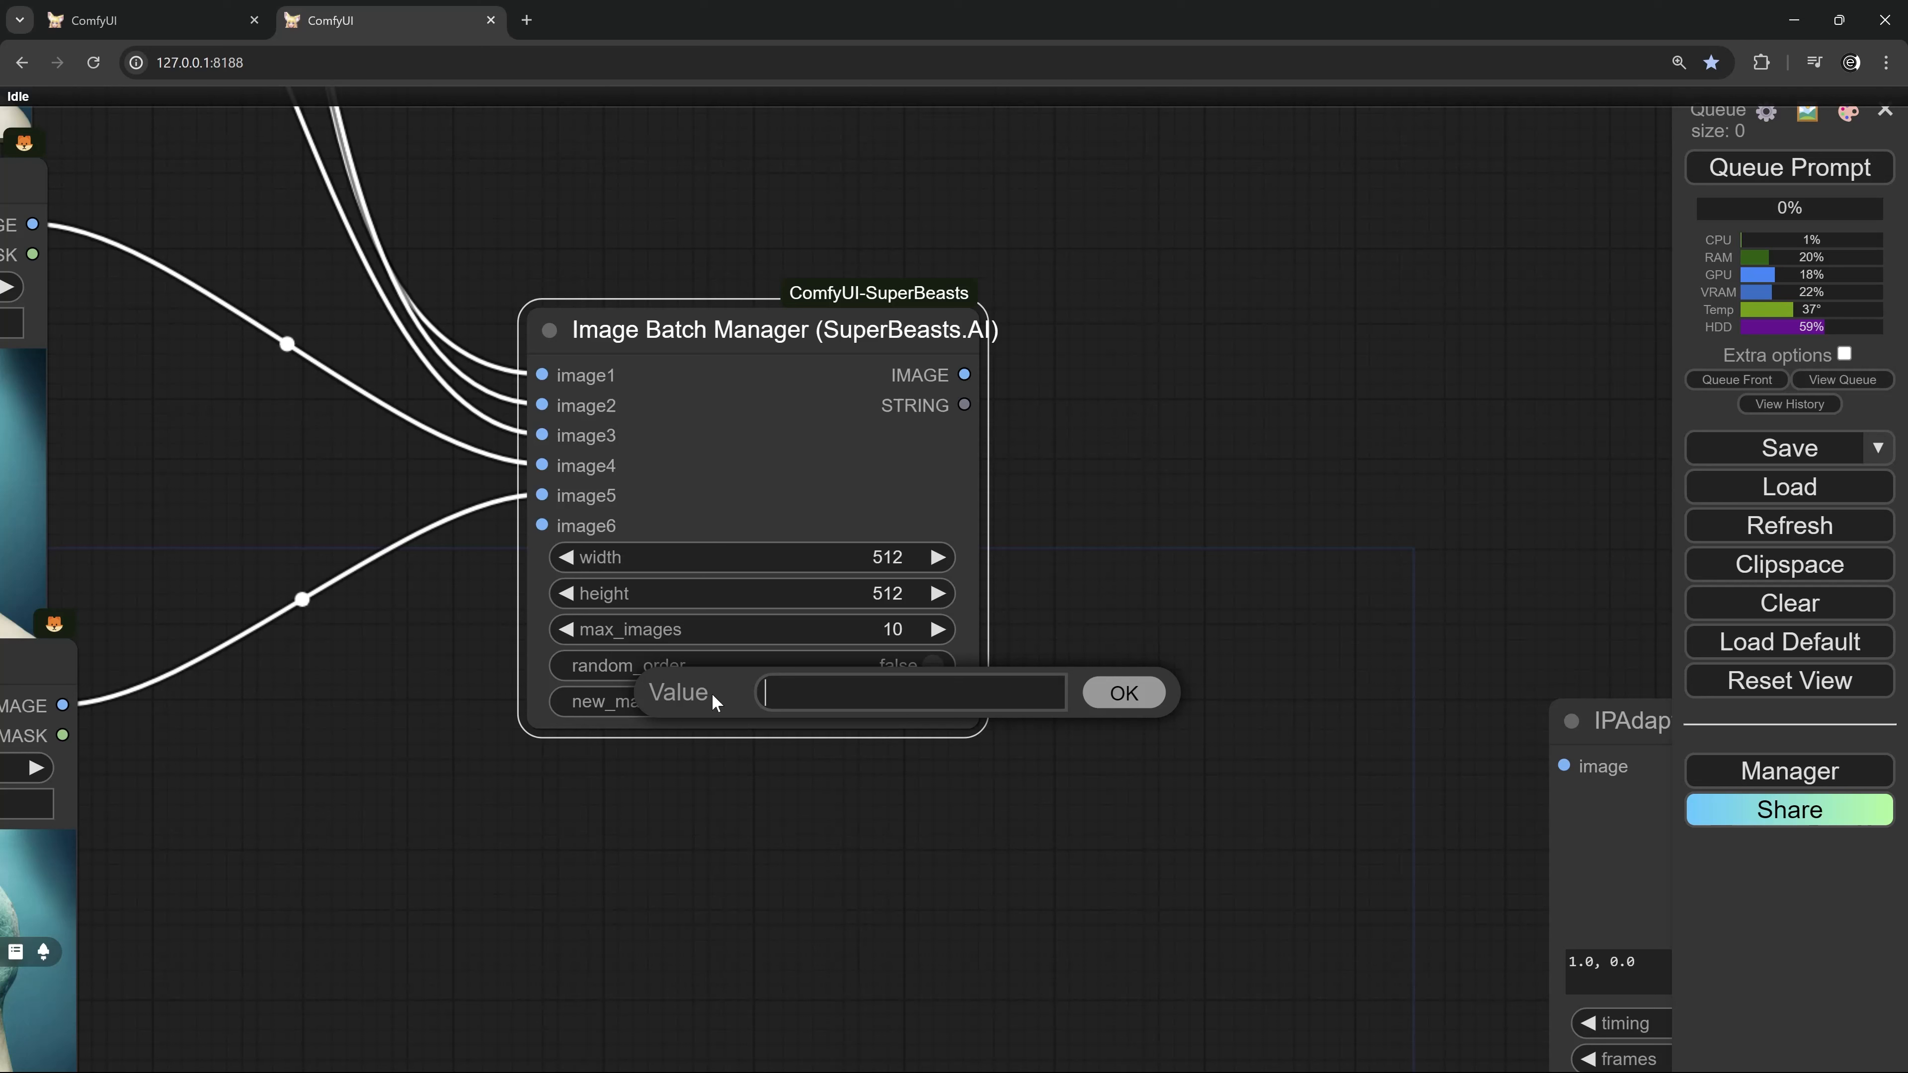
type("1,2,3,4,5,4,3,2,1")
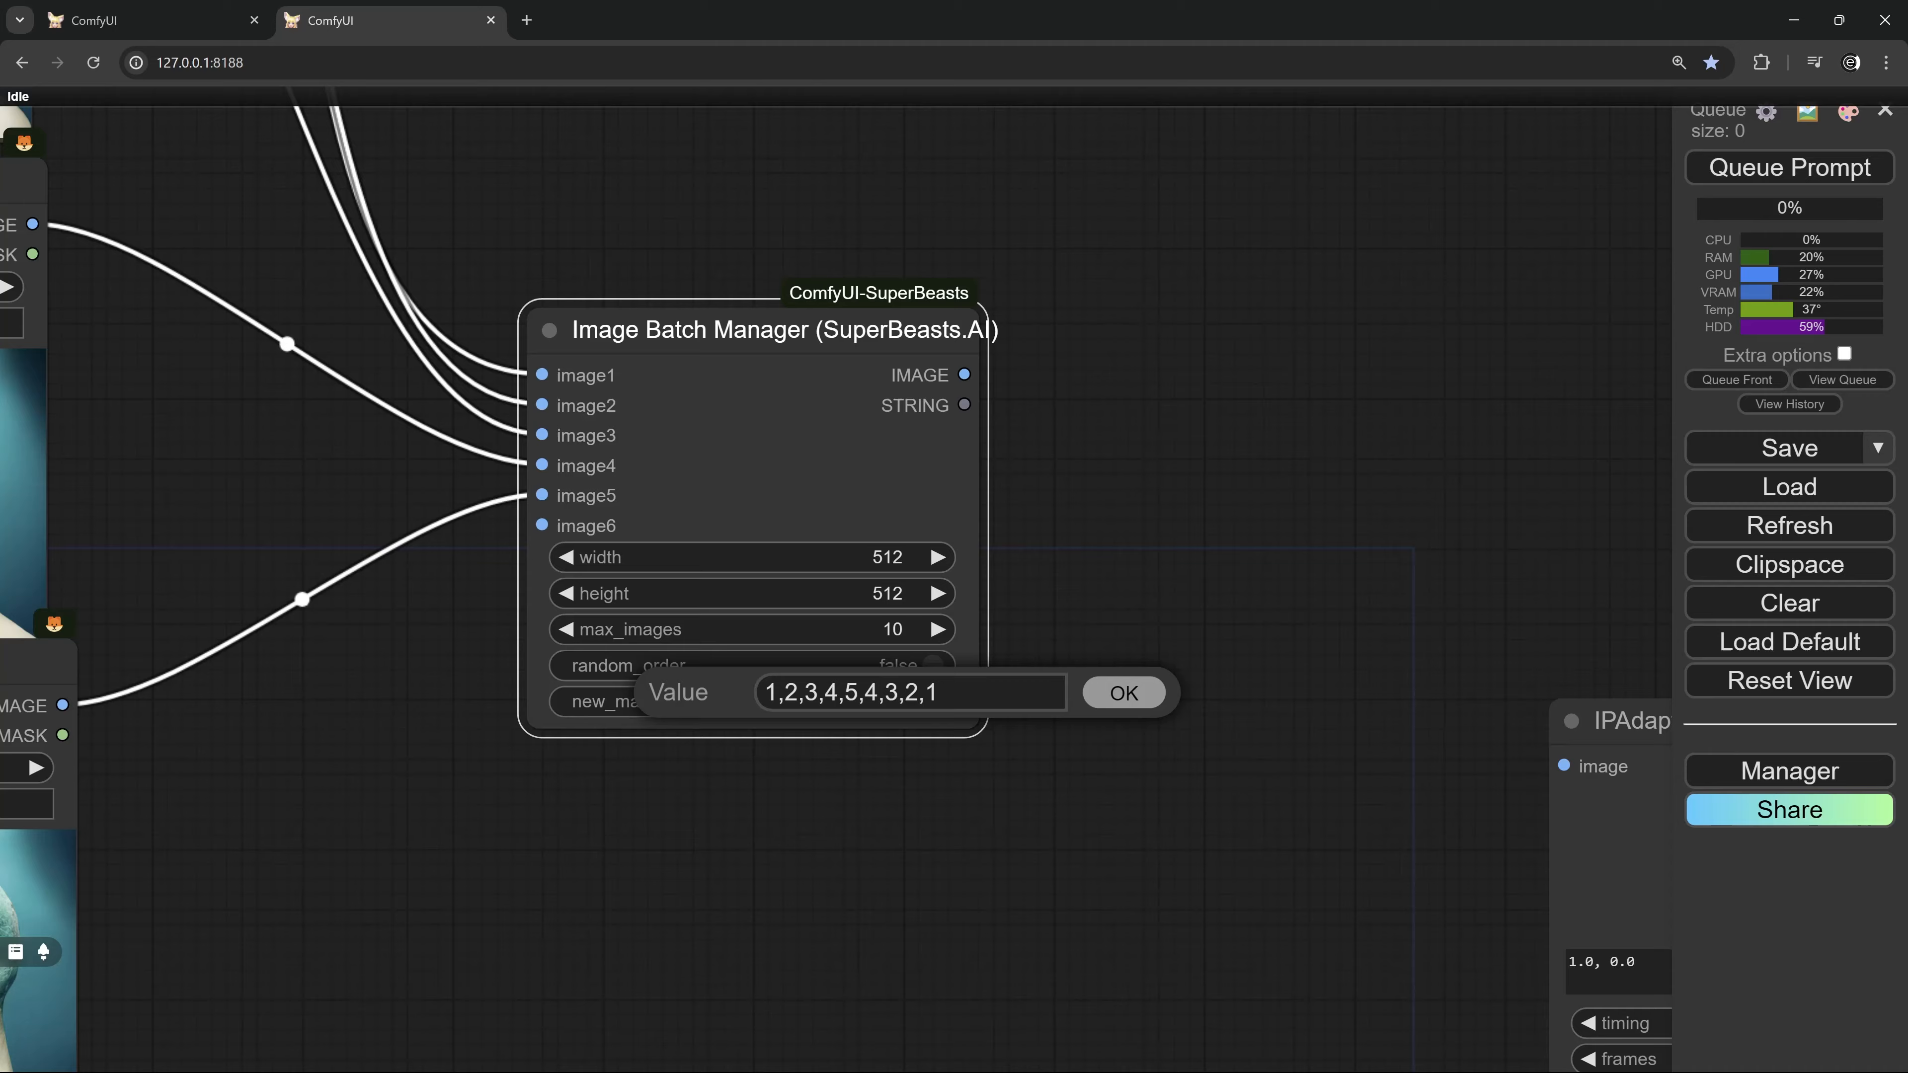
left_click(1124, 693)
Connect the Image Batch Manager's IMAGE output to the IPAdapter Weights image input and move the IPAdapter Weights node closer
scroll(1120, 722, "down", 5)
left_click_drag(1120, 728, 663, 397)
scroll(693, 397, "up", 3)
left_click_drag(515, 261, 1014, 583)
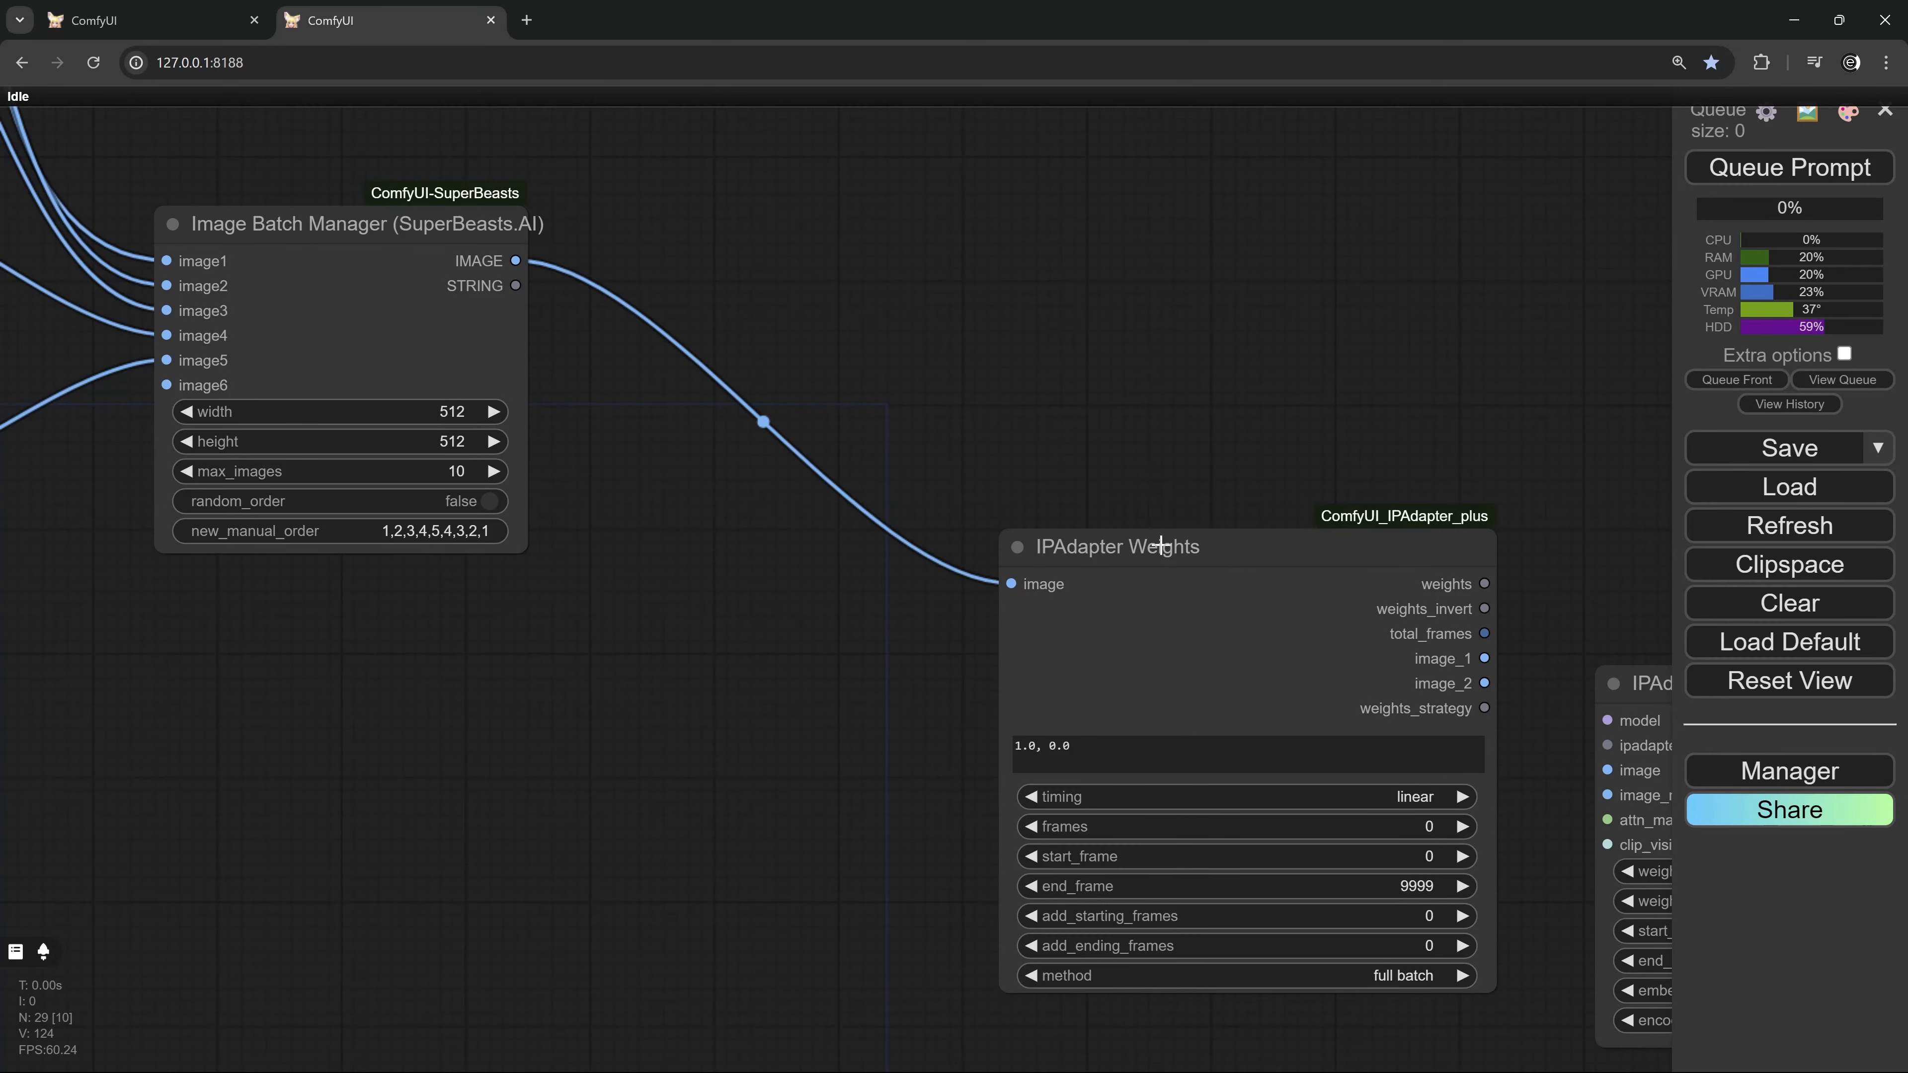
left_click_drag(1160, 547, 1036, 459)
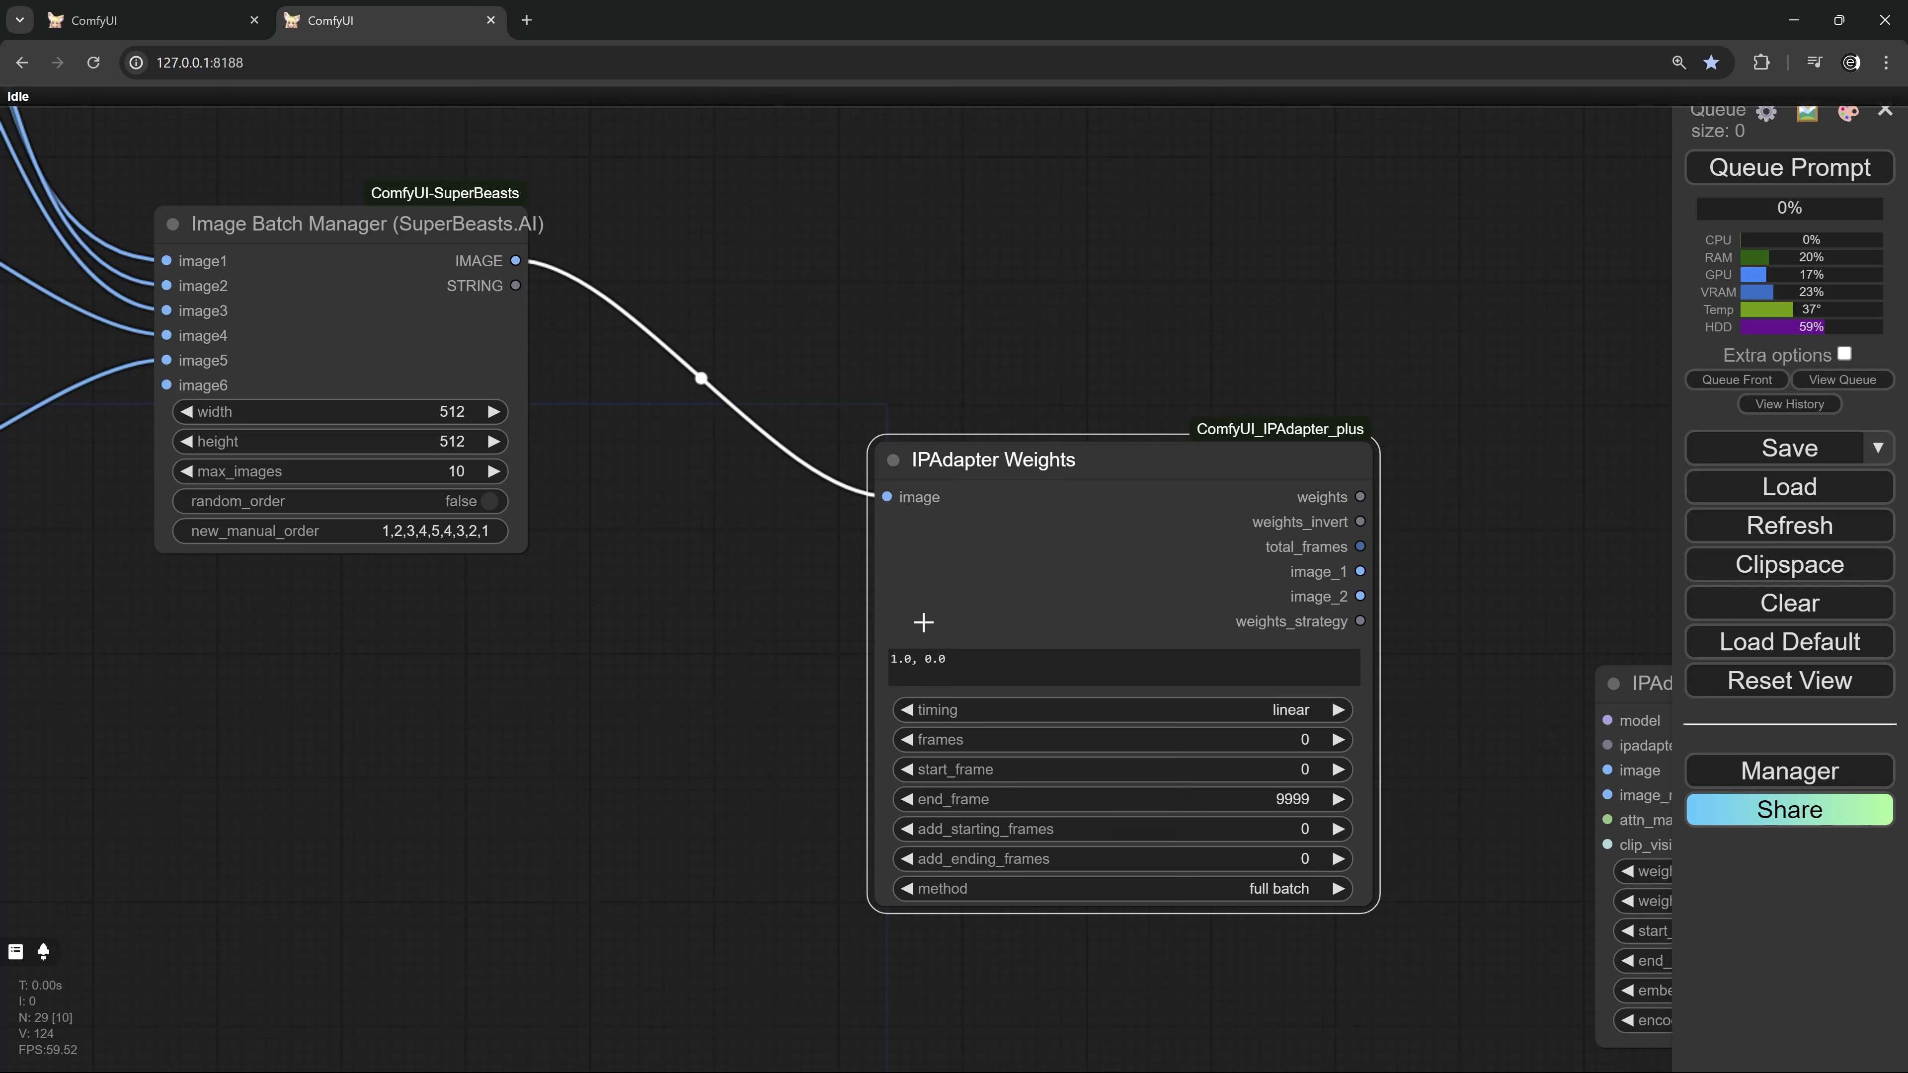
Set frames to 6 and start_frame to 1 in IPAdapter Weights, and align the node directly beside the Image Batch Manager
double_click(901, 659)
left_click_drag(901, 660, 885, 665)
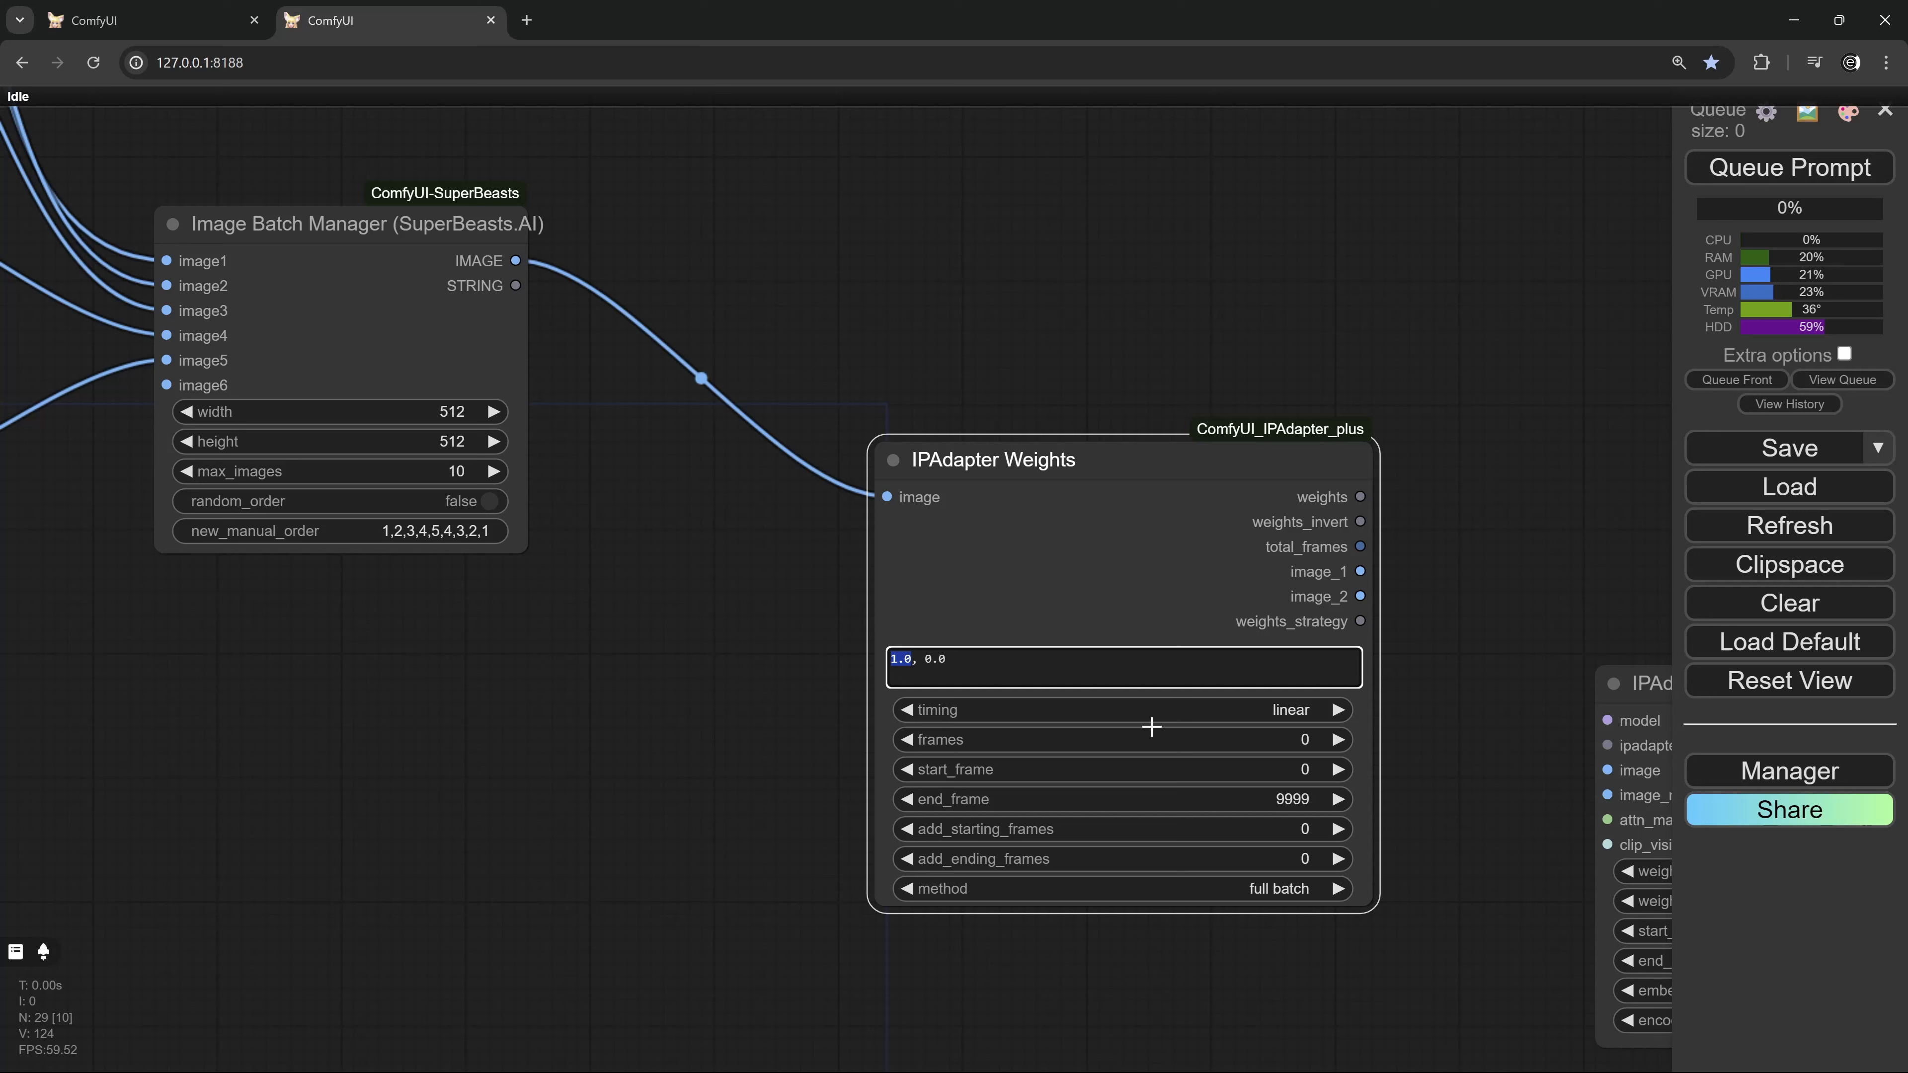
left_click(1310, 740)
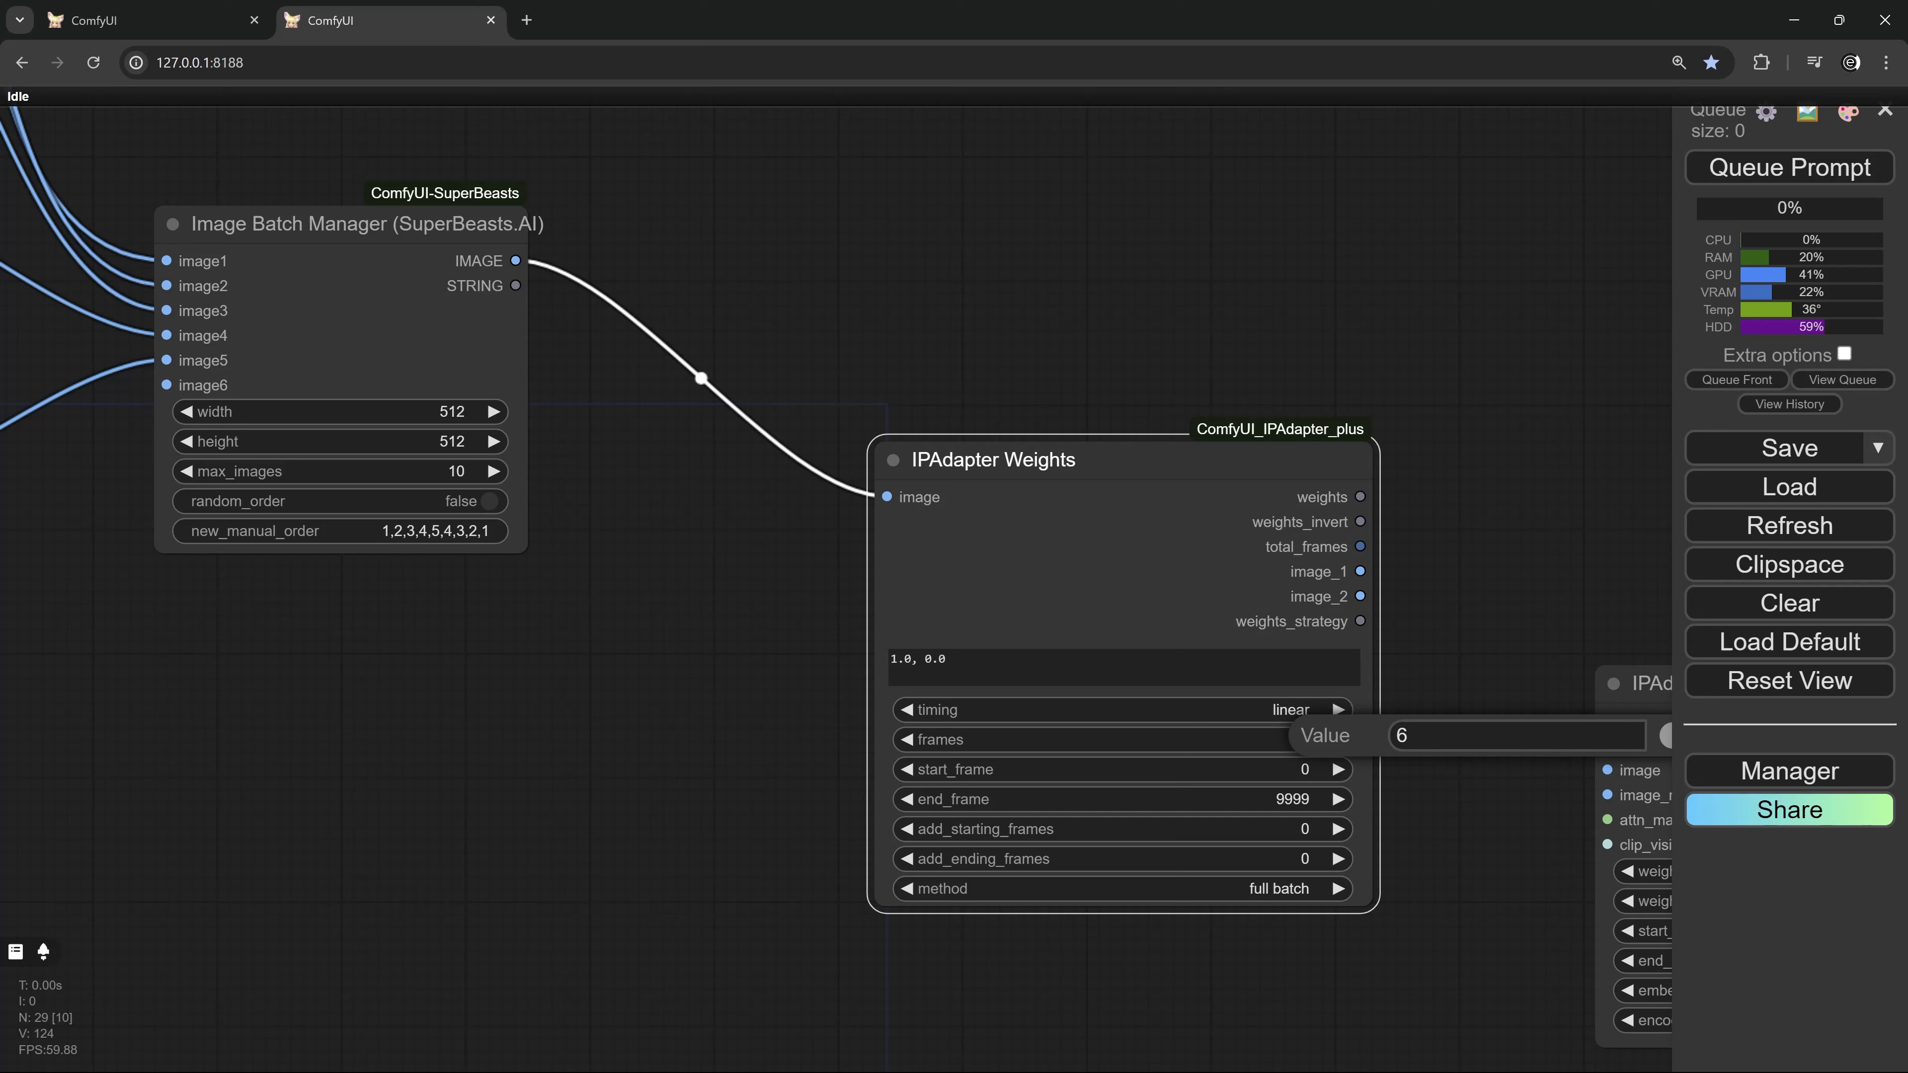
type("6")
key("Escape")
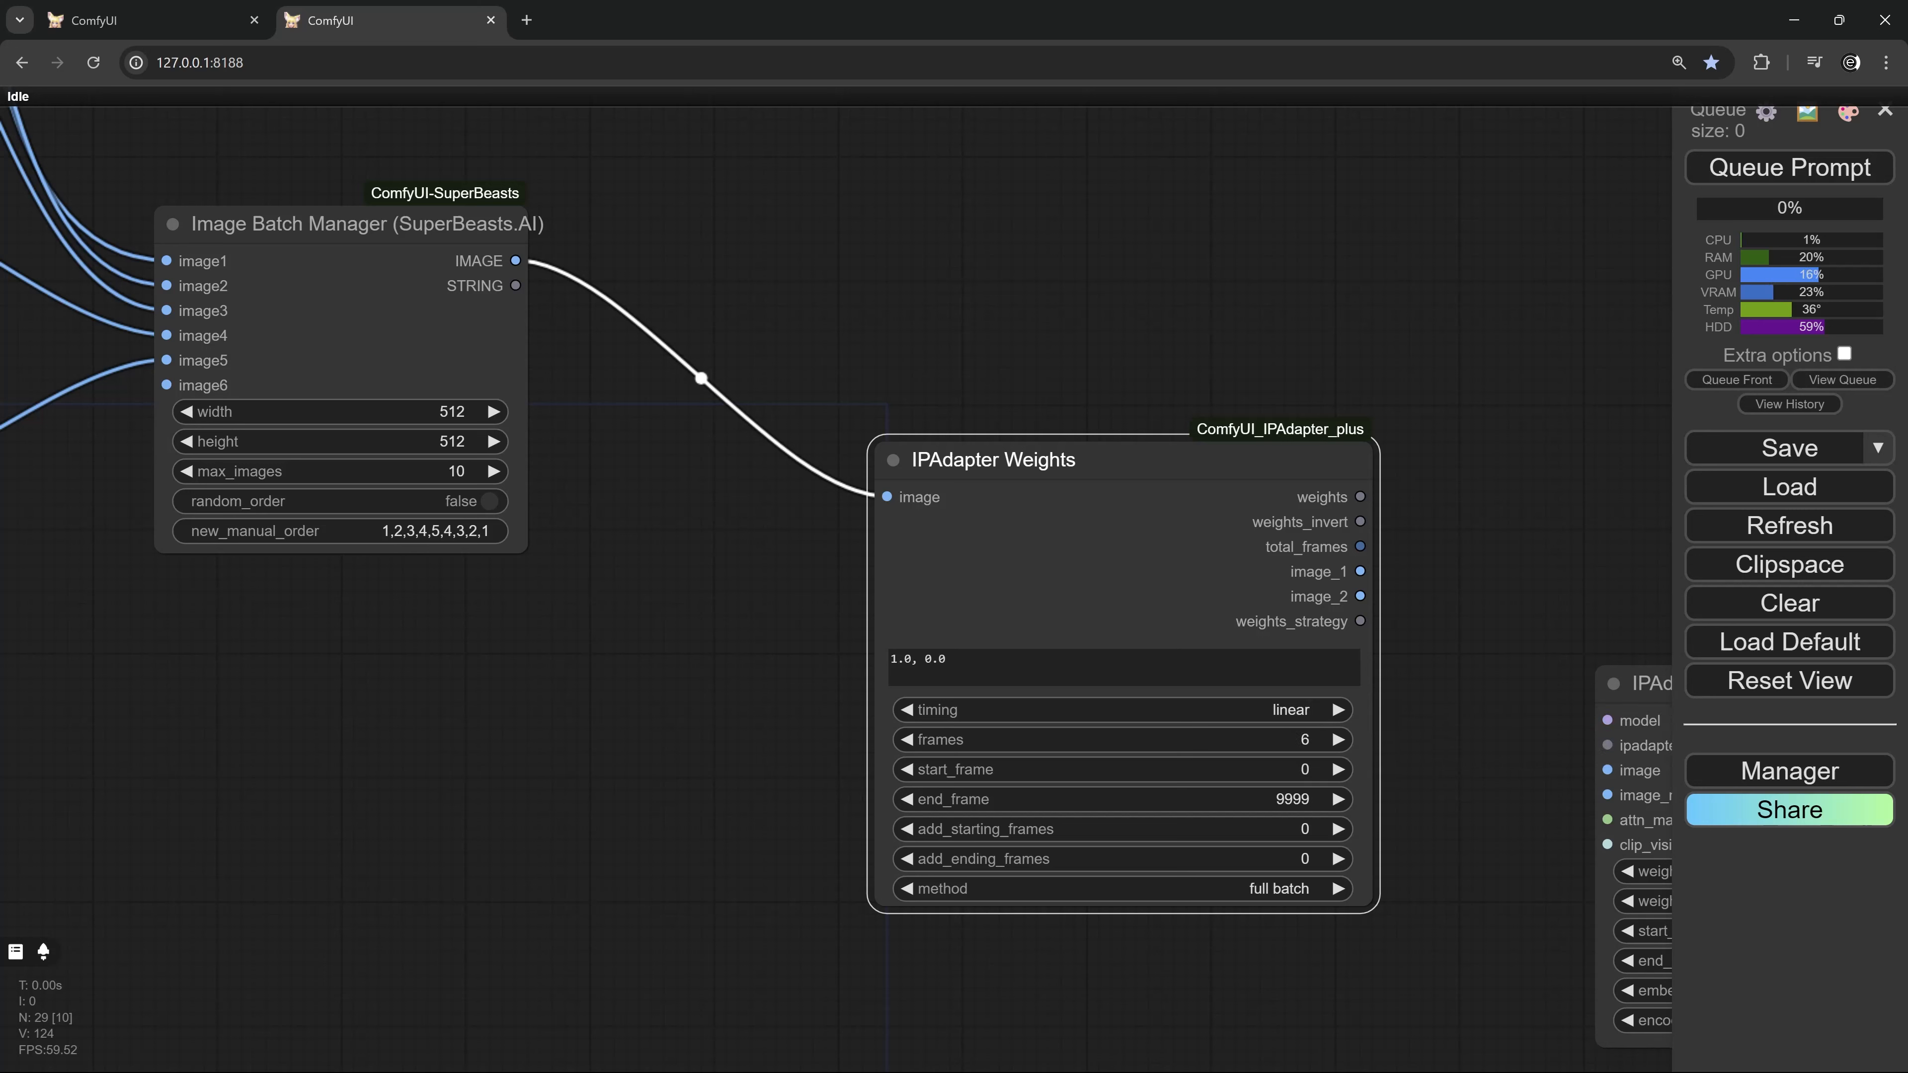
left_click_drag(1173, 453, 936, 217)
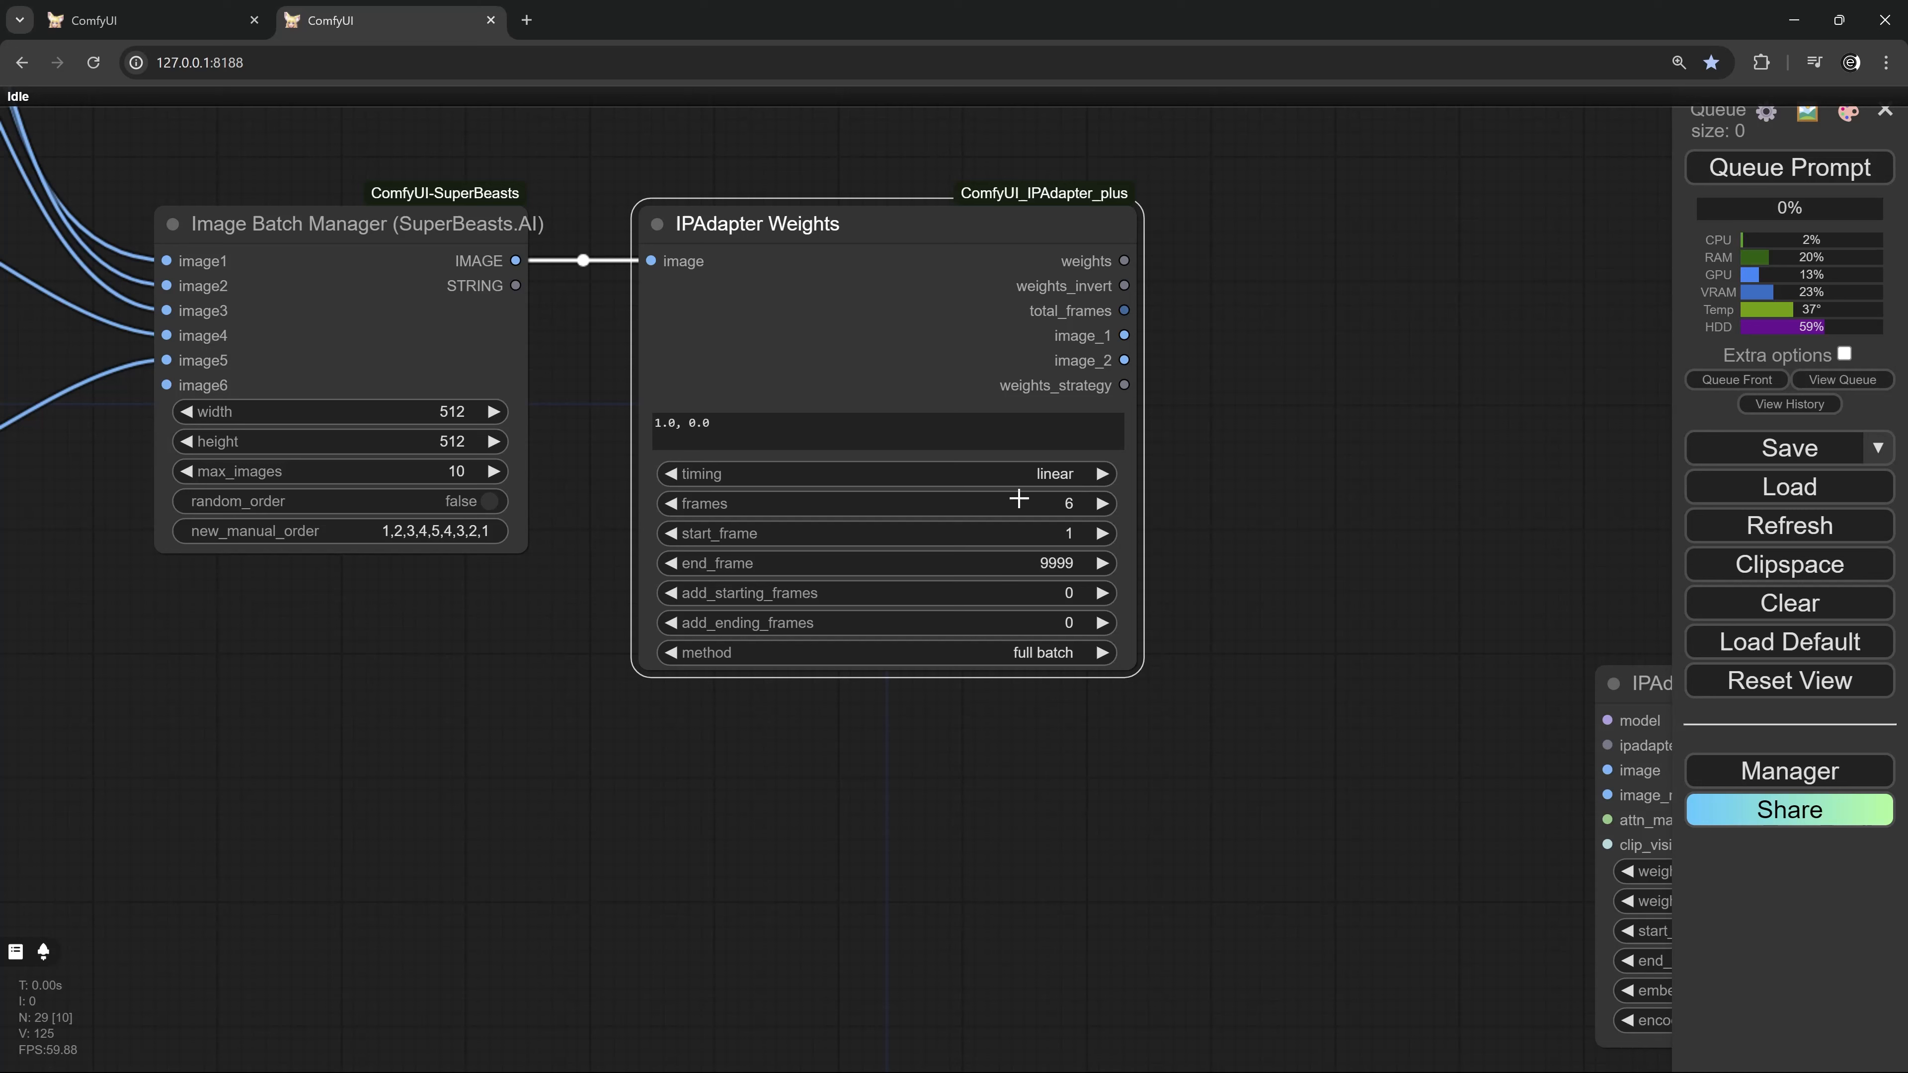
Set start_frame to 0 in the IPAdapter Weights node
left_click(670, 533)
scroll(531, 644, "up", 6)
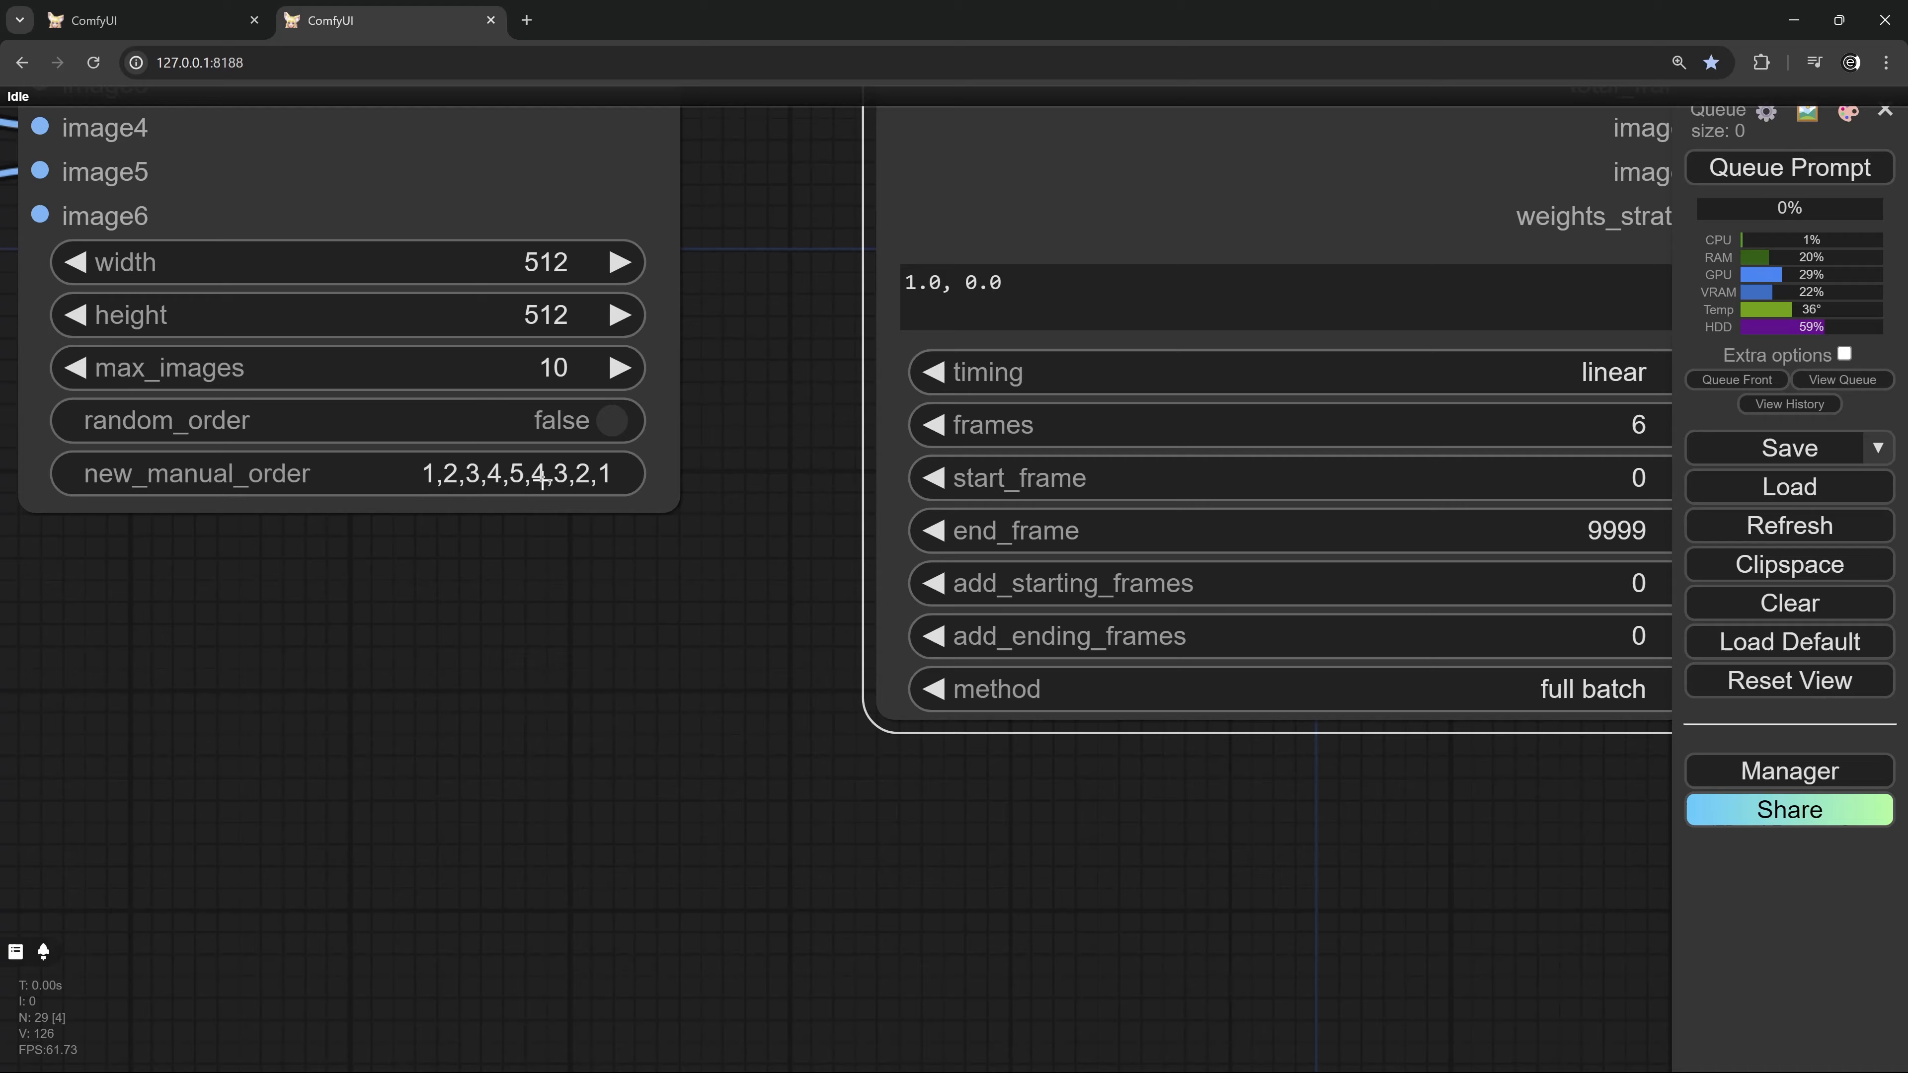
scroll(601, 478, "down", 3)
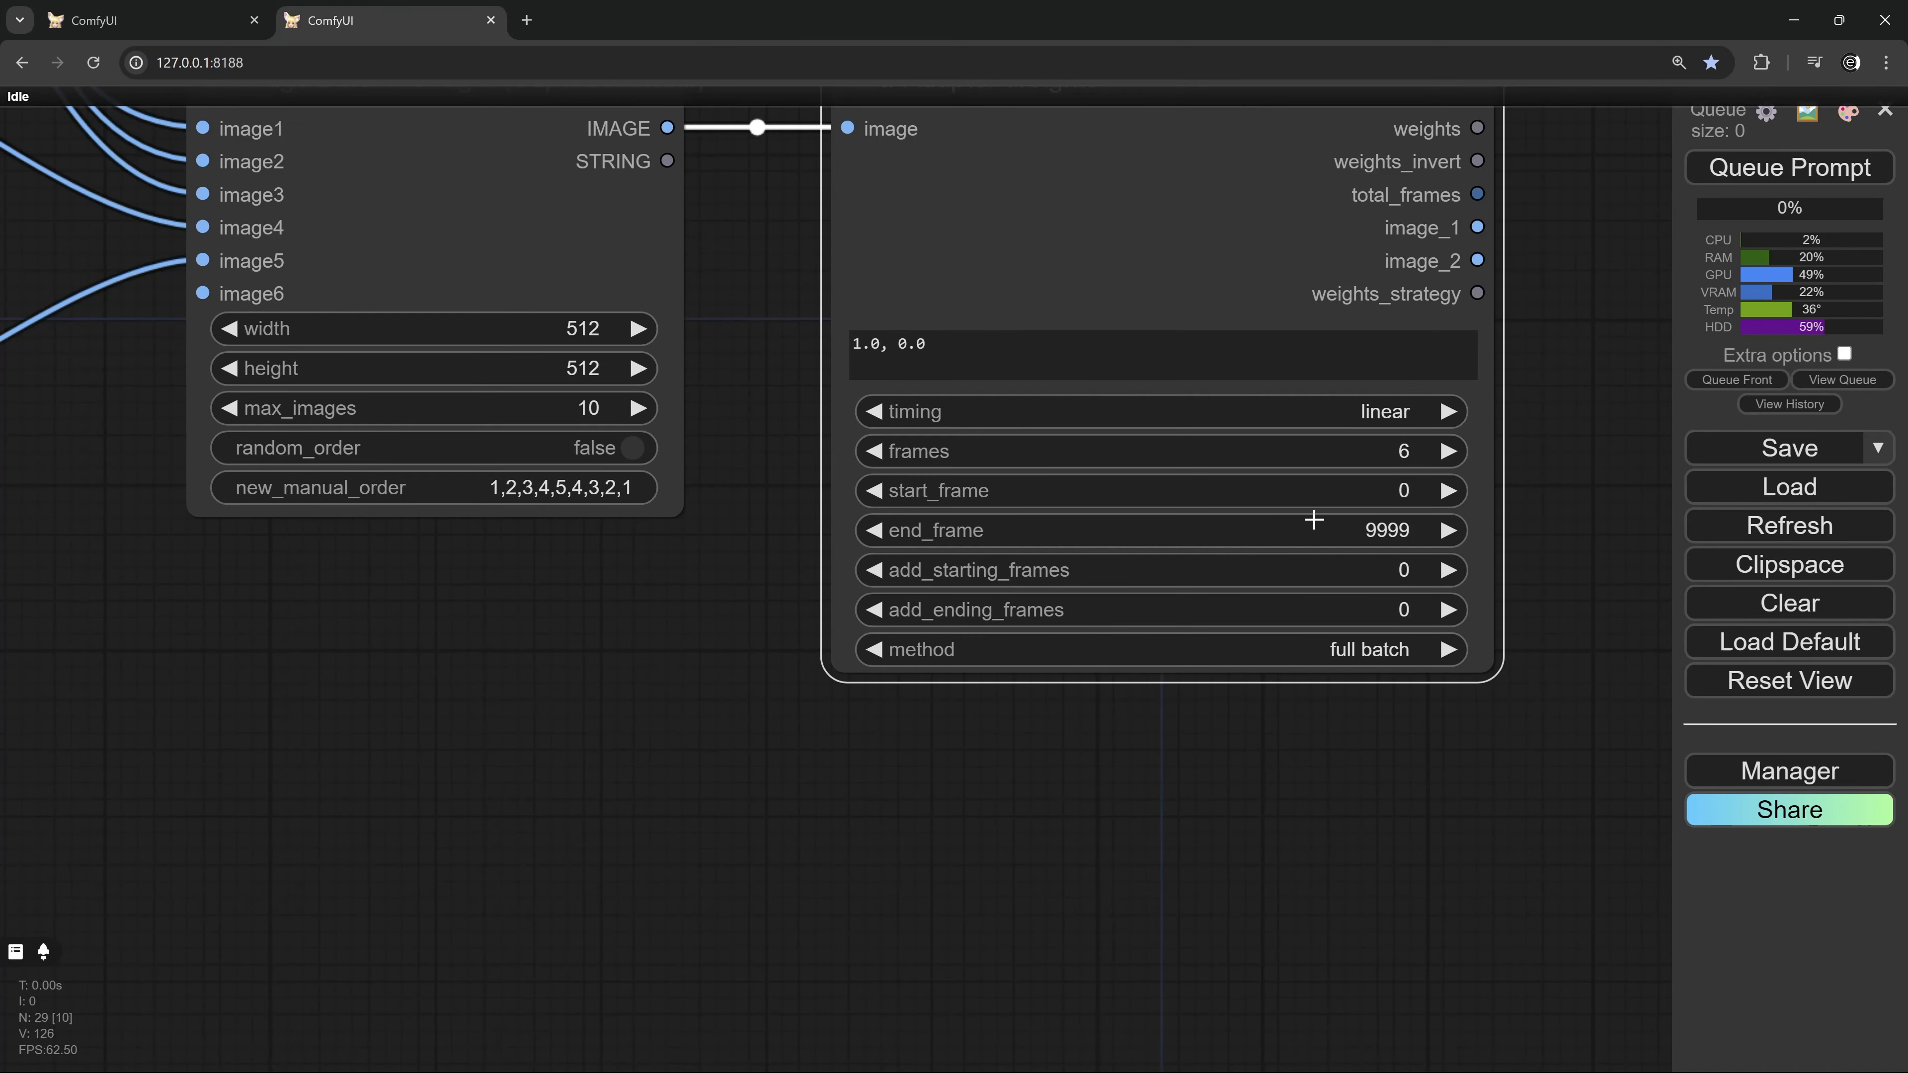
Move the IPAdapter Batch (Adv.) node up beside the IPAdapter Weights node
left_click_drag(1596, 429, 1322, 527)
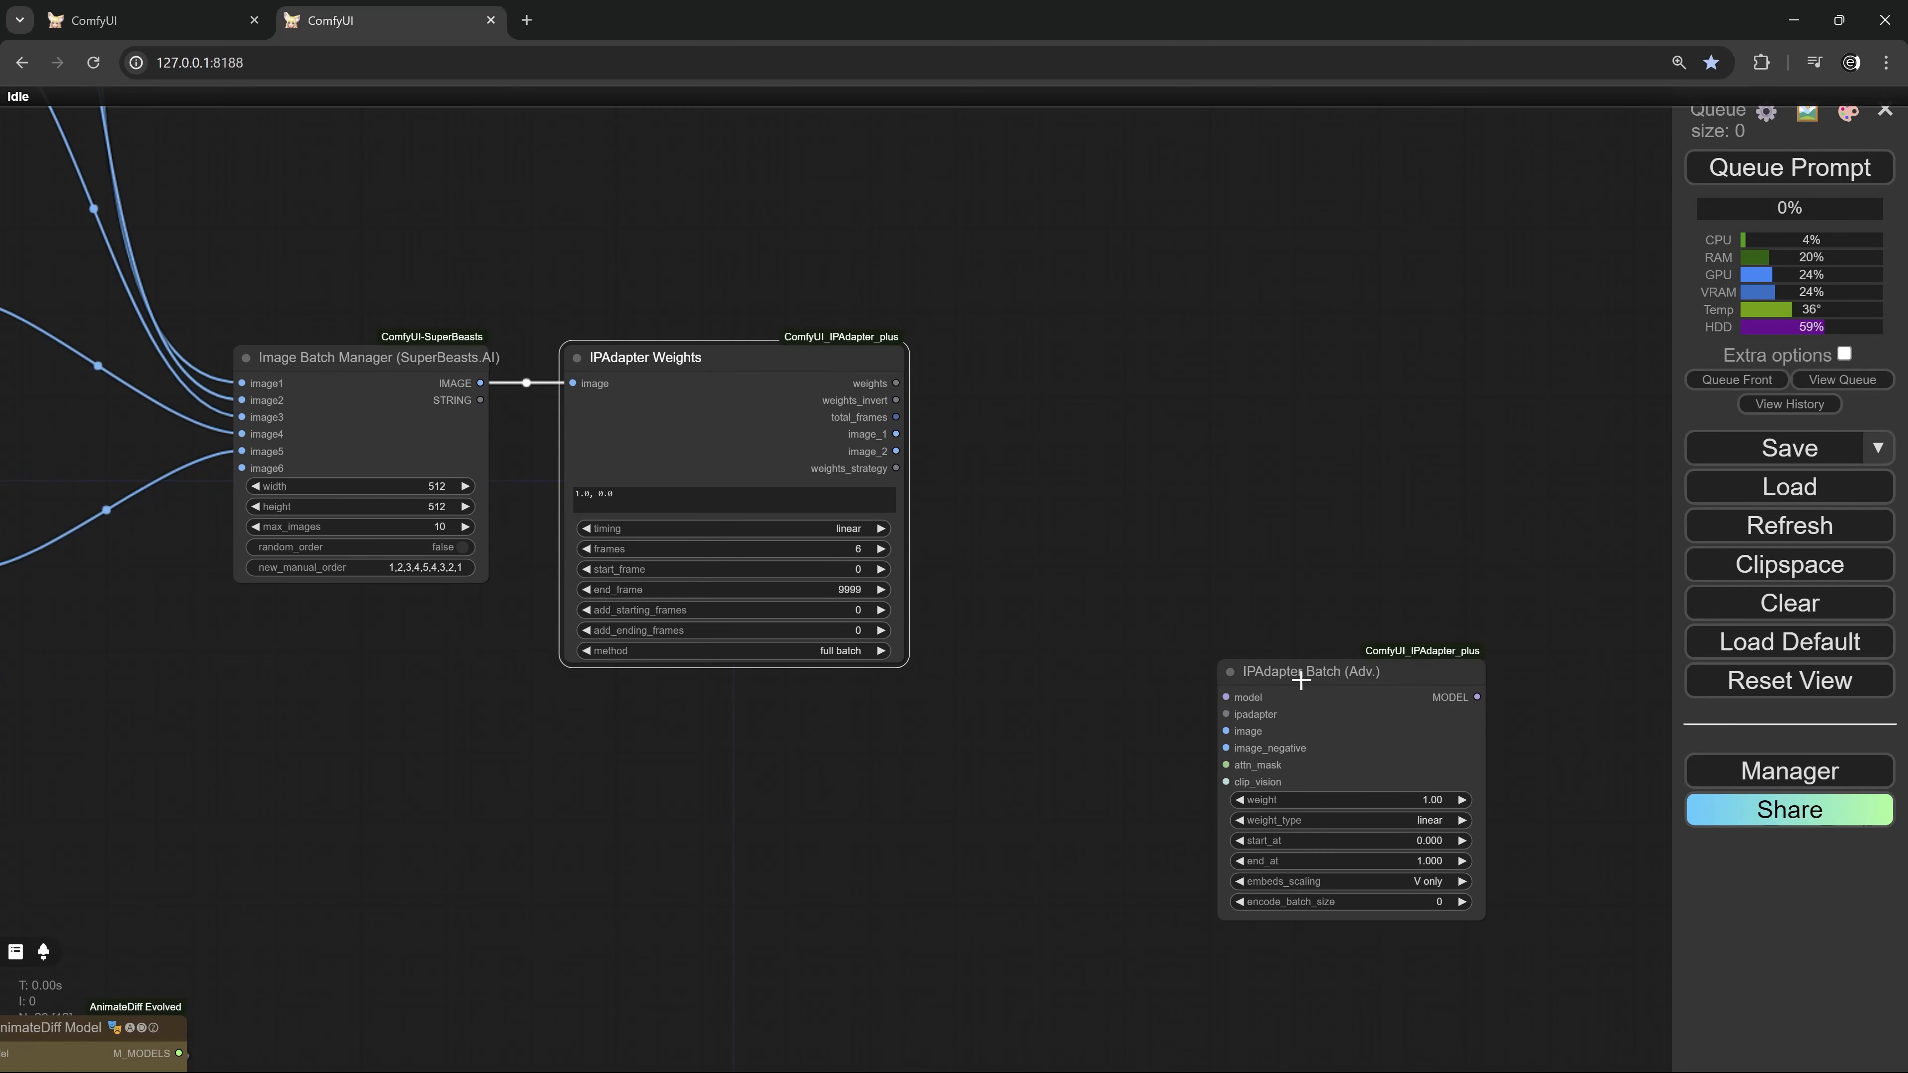
left_click_drag(1293, 673, 1143, 434)
scroll(1059, 441, "up", 1)
scroll(1060, 442, "up", 3)
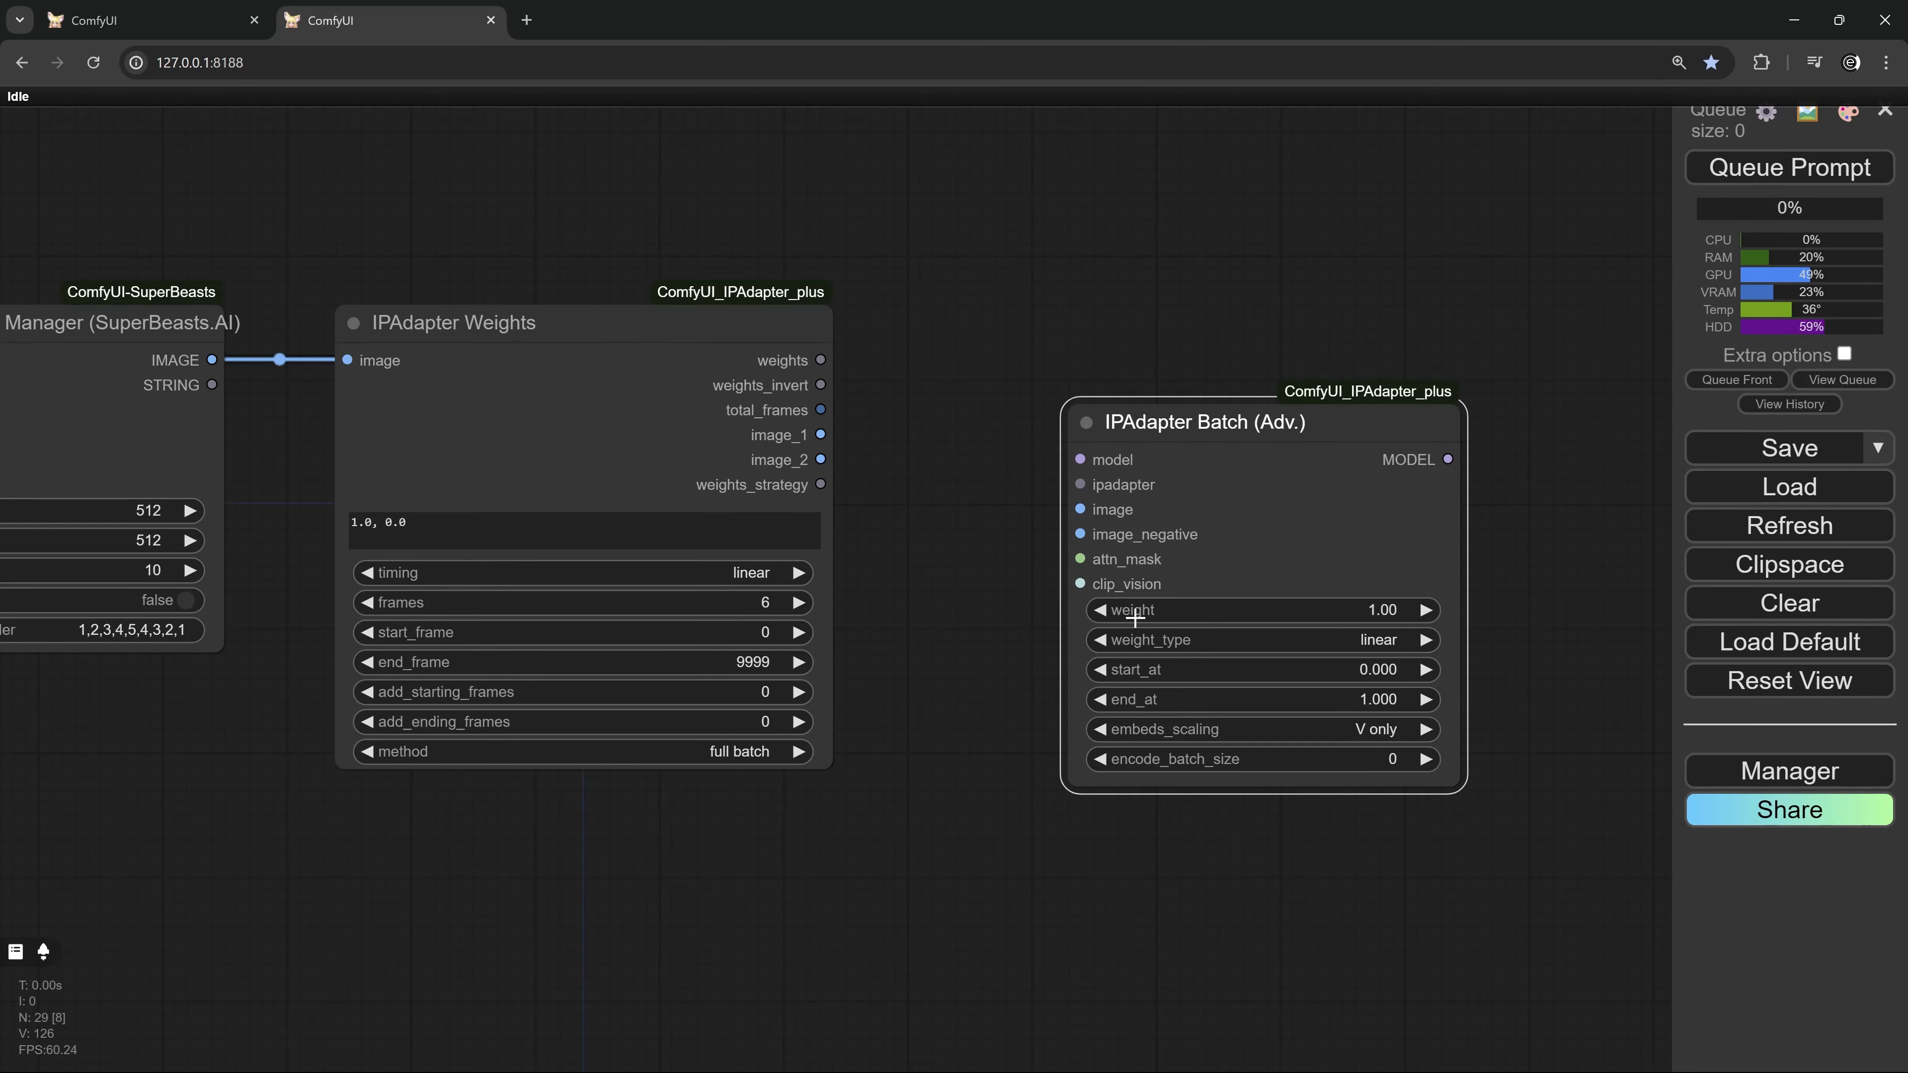
Convert the IPAdapter Batch (Adv.) weight widget to an input and connect the weights output of IPAdapter Weights to it
right_click(1344, 423)
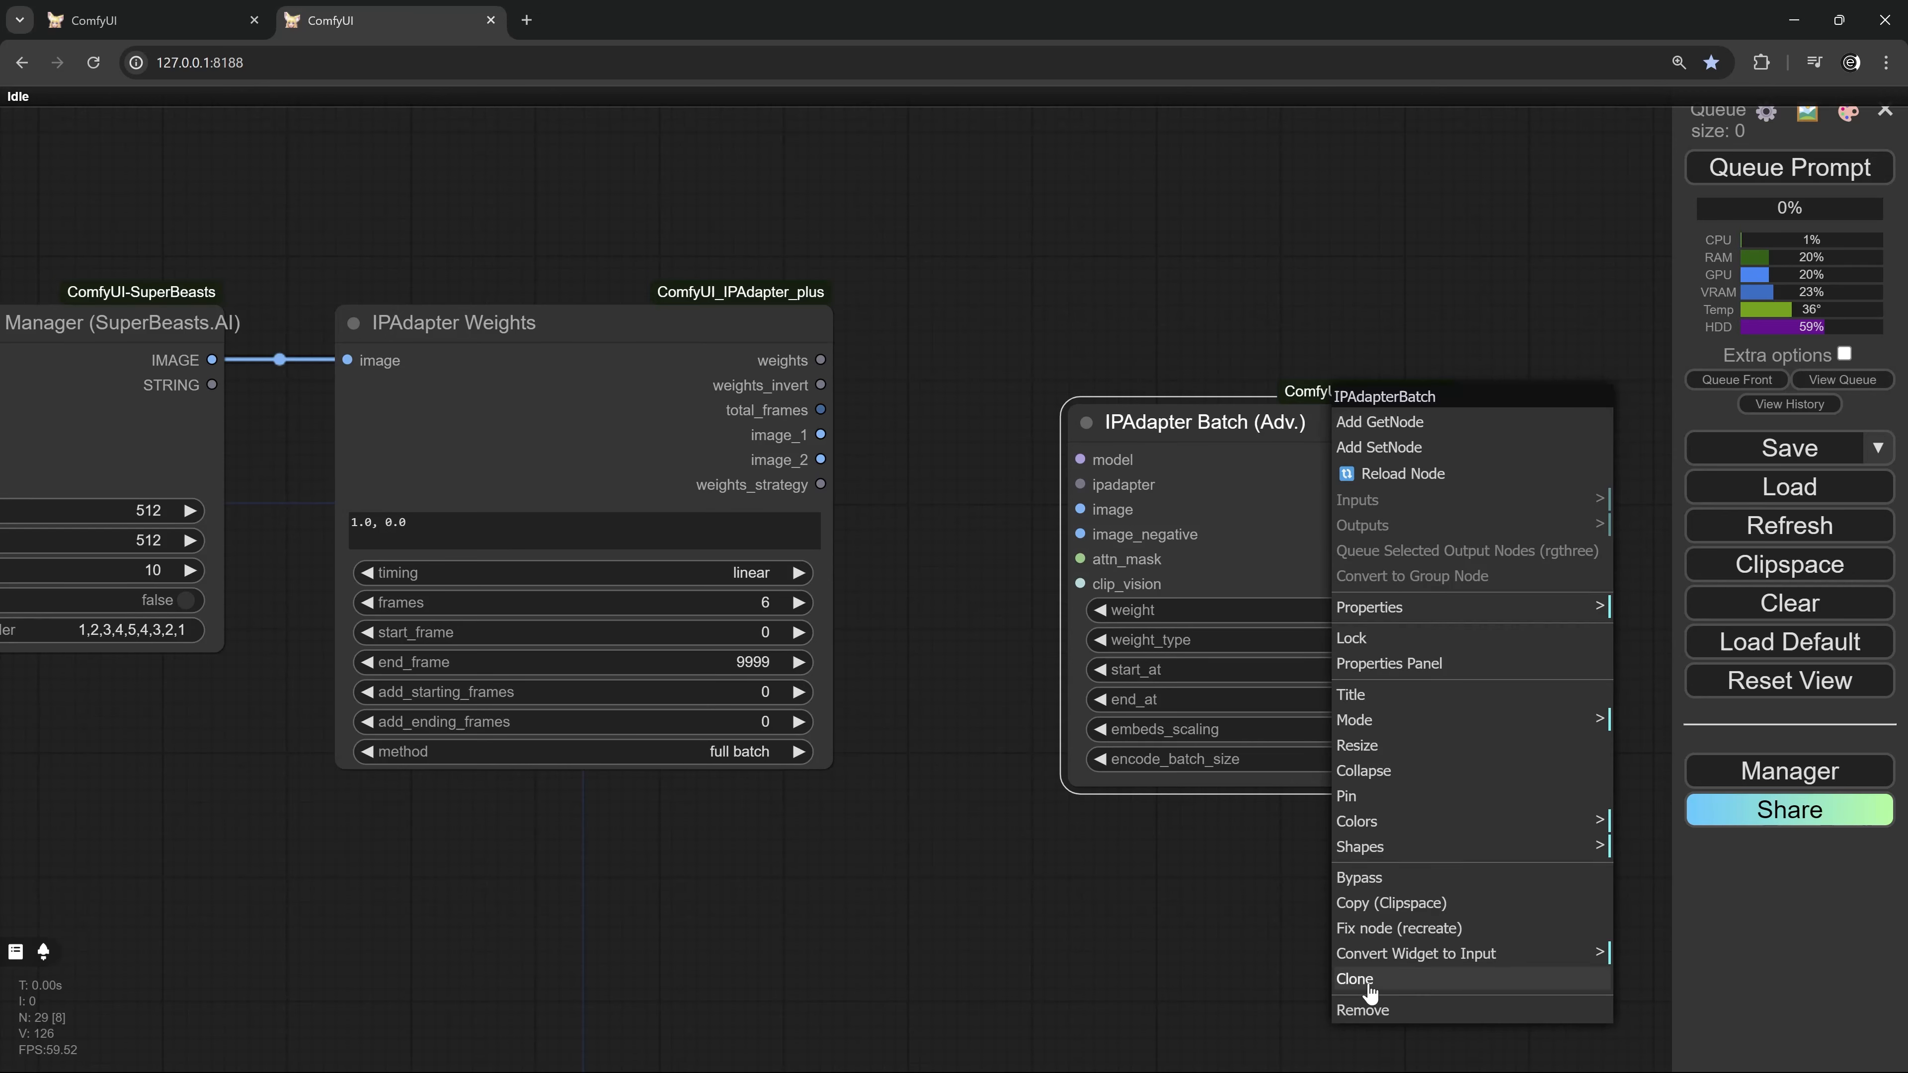
left_click(1384, 960)
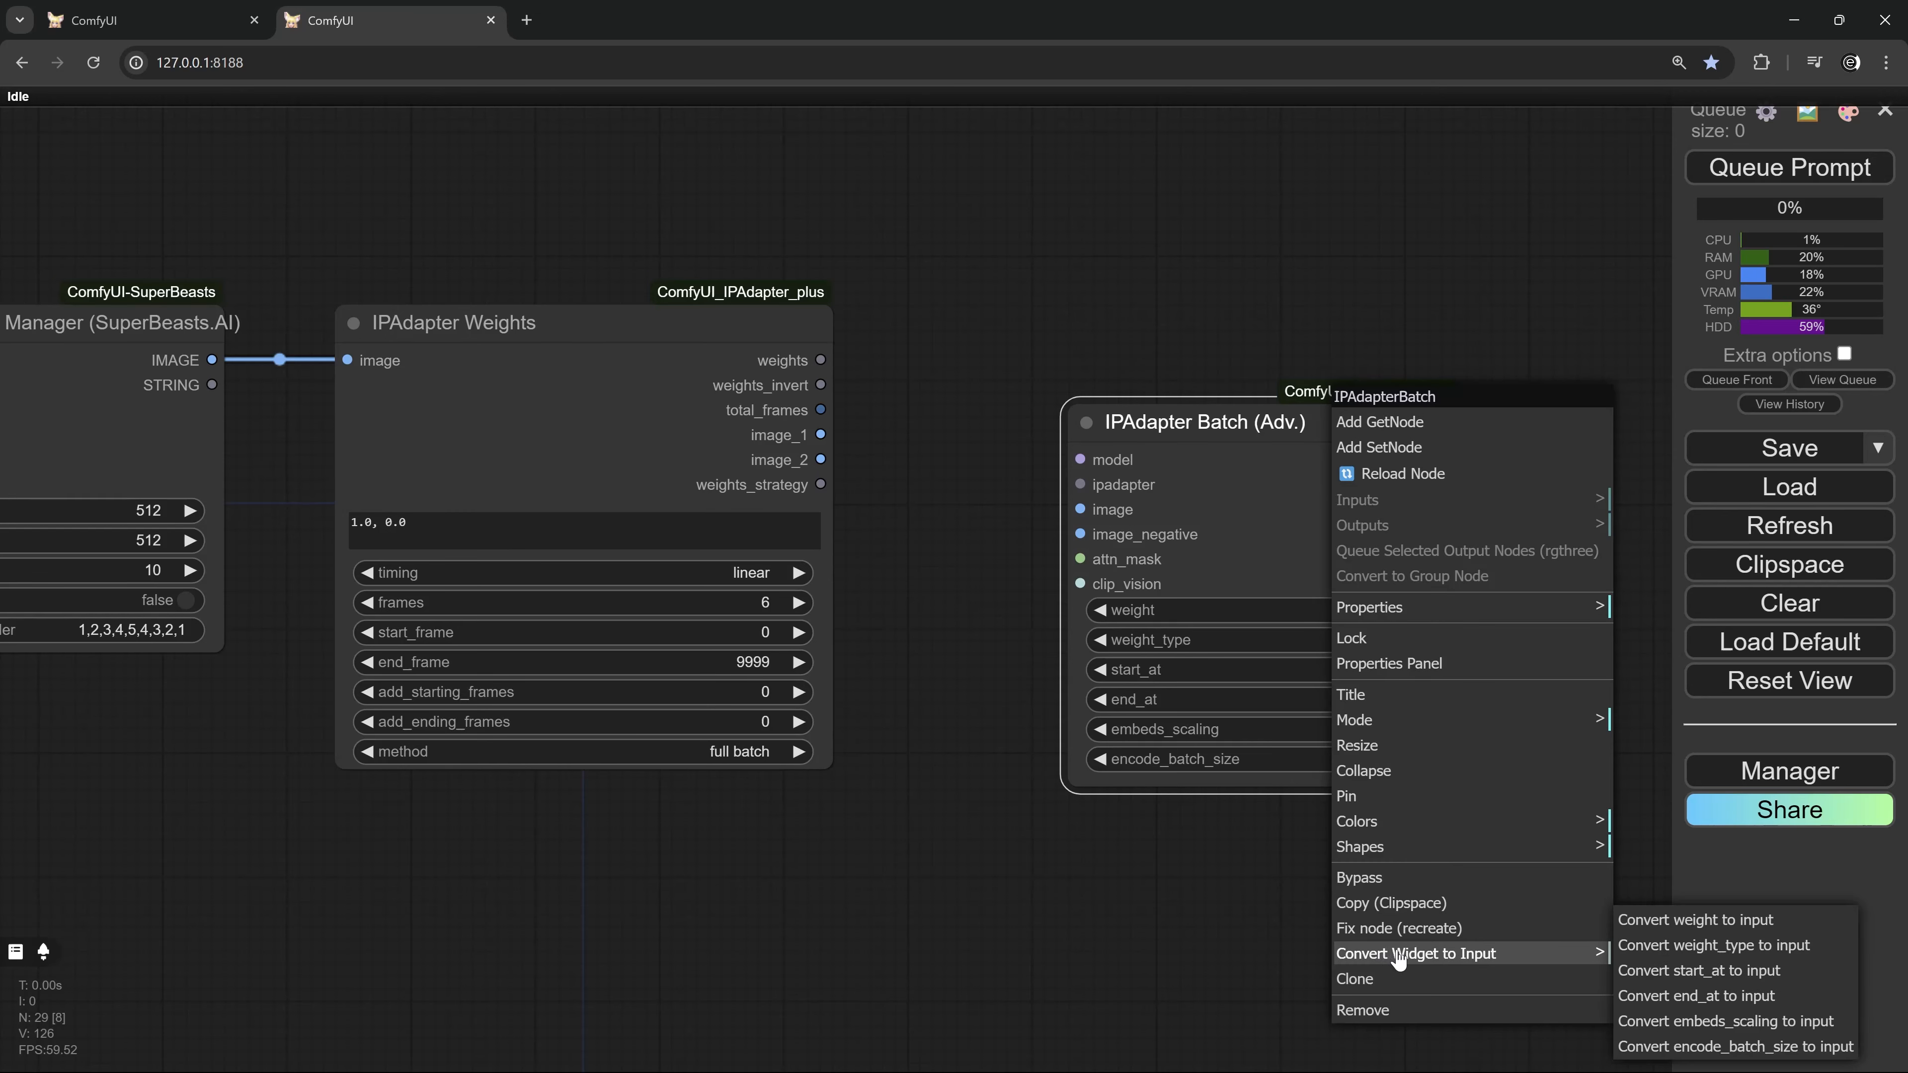
left_click(1702, 921)
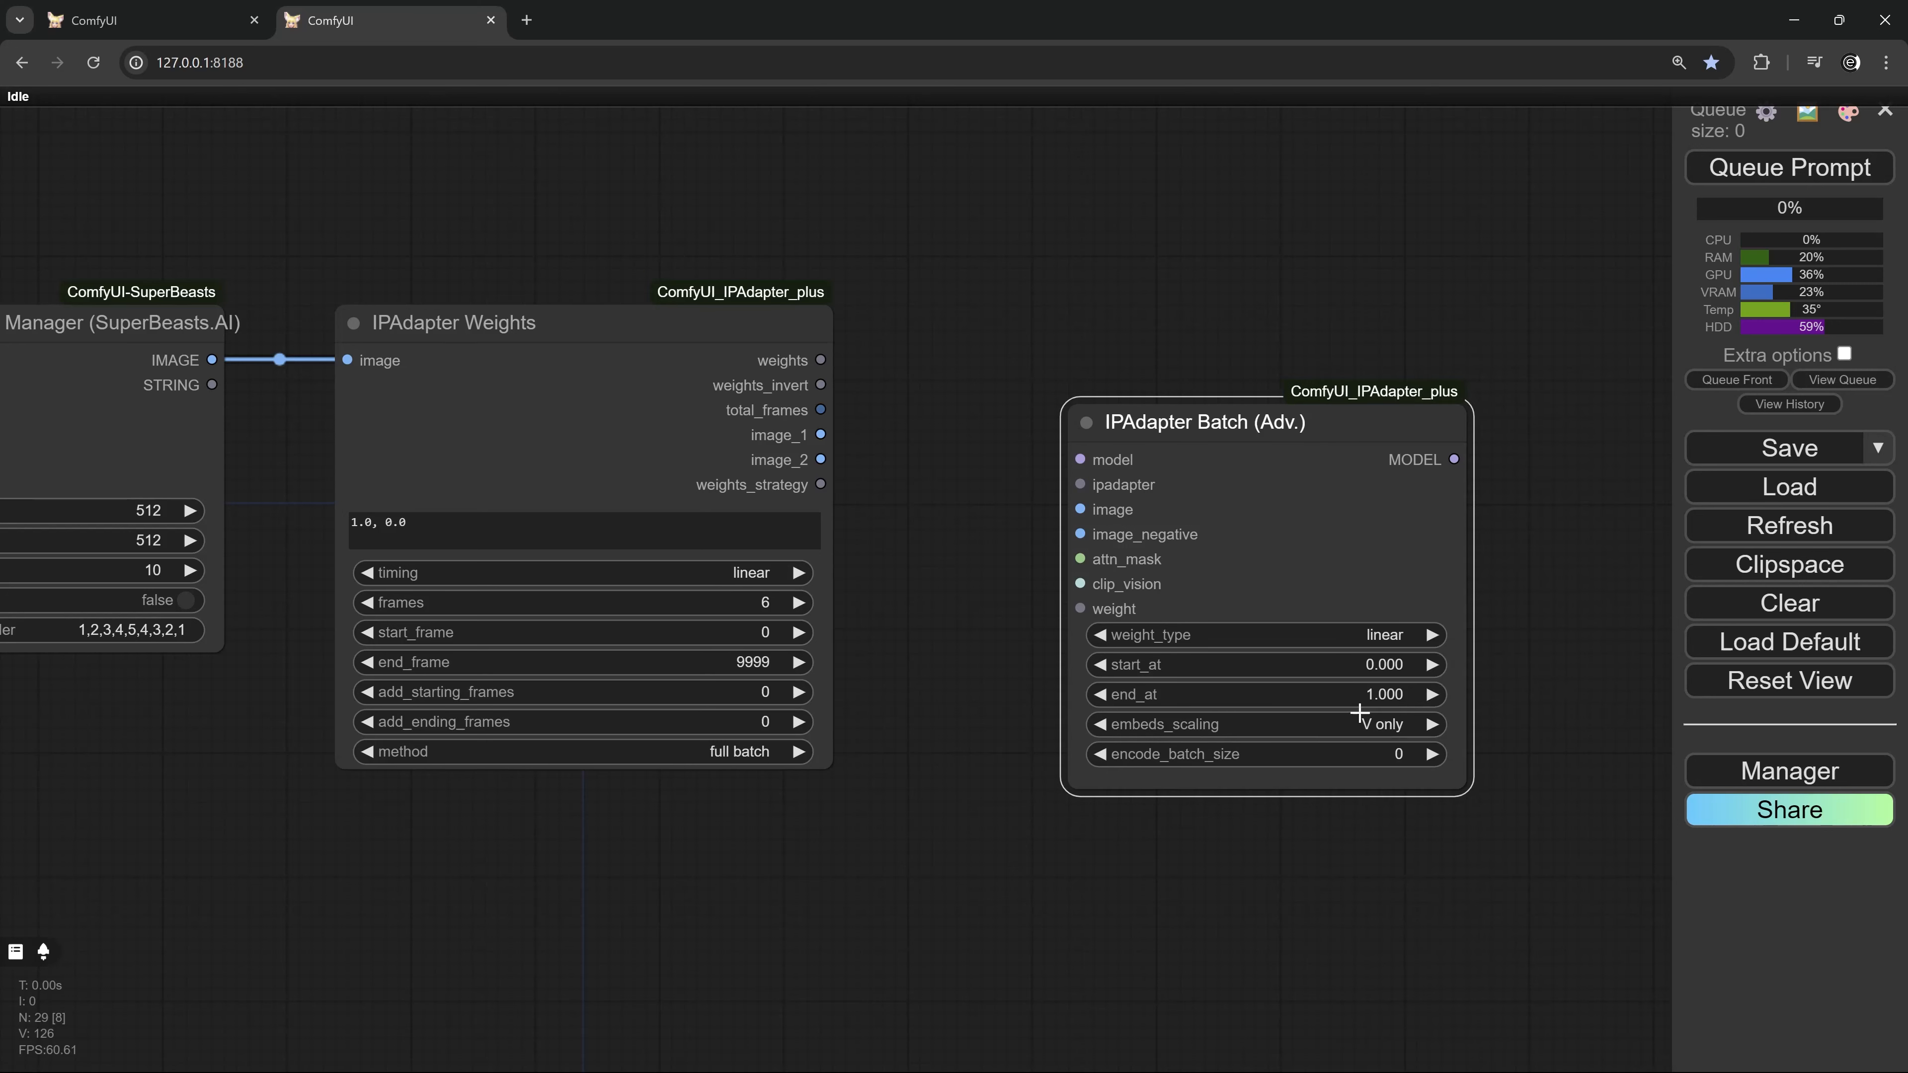
left_click_drag(820, 360, 1080, 609)
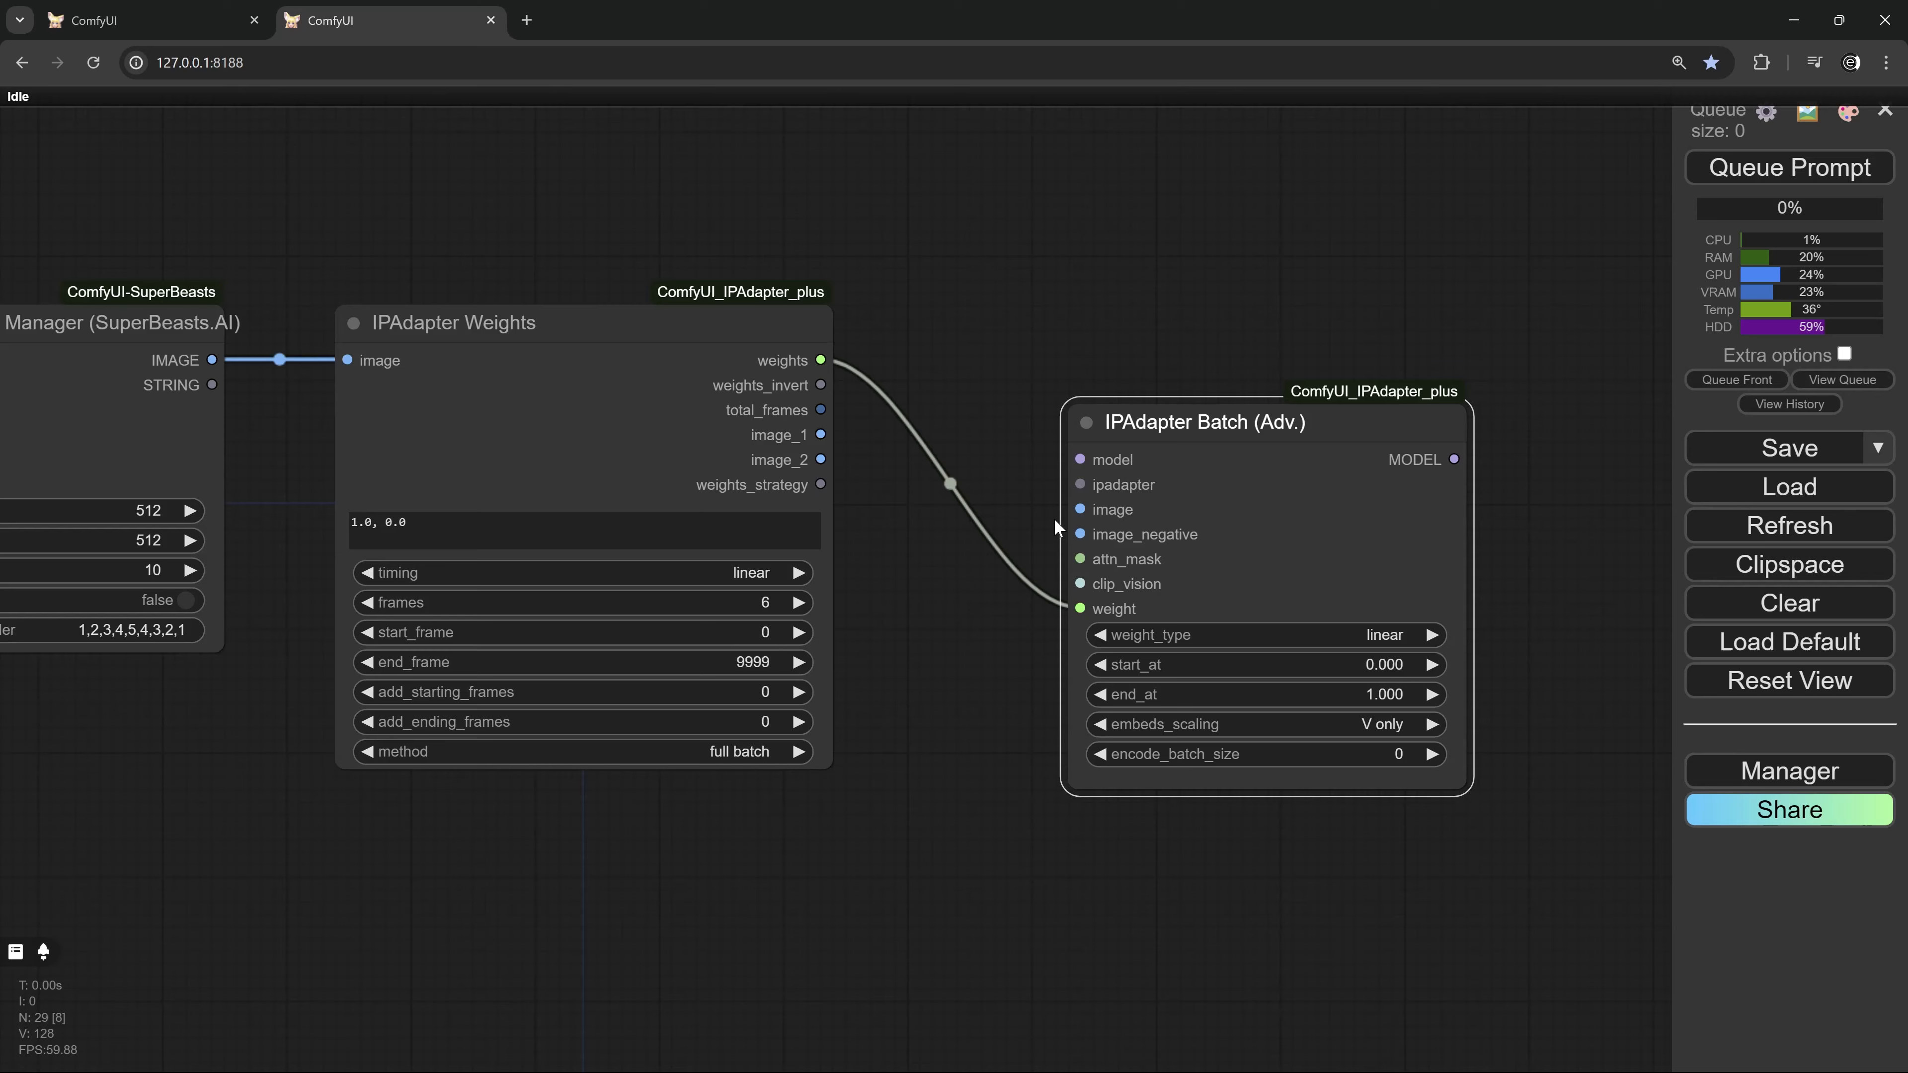
Add an IPAdapter Unified Loader with the PLUS (high strength) preset and connect its model and ipadapter outputs to IPAdapter Batch (Adv.)
left_click_drag(1046, 334, 928, 496)
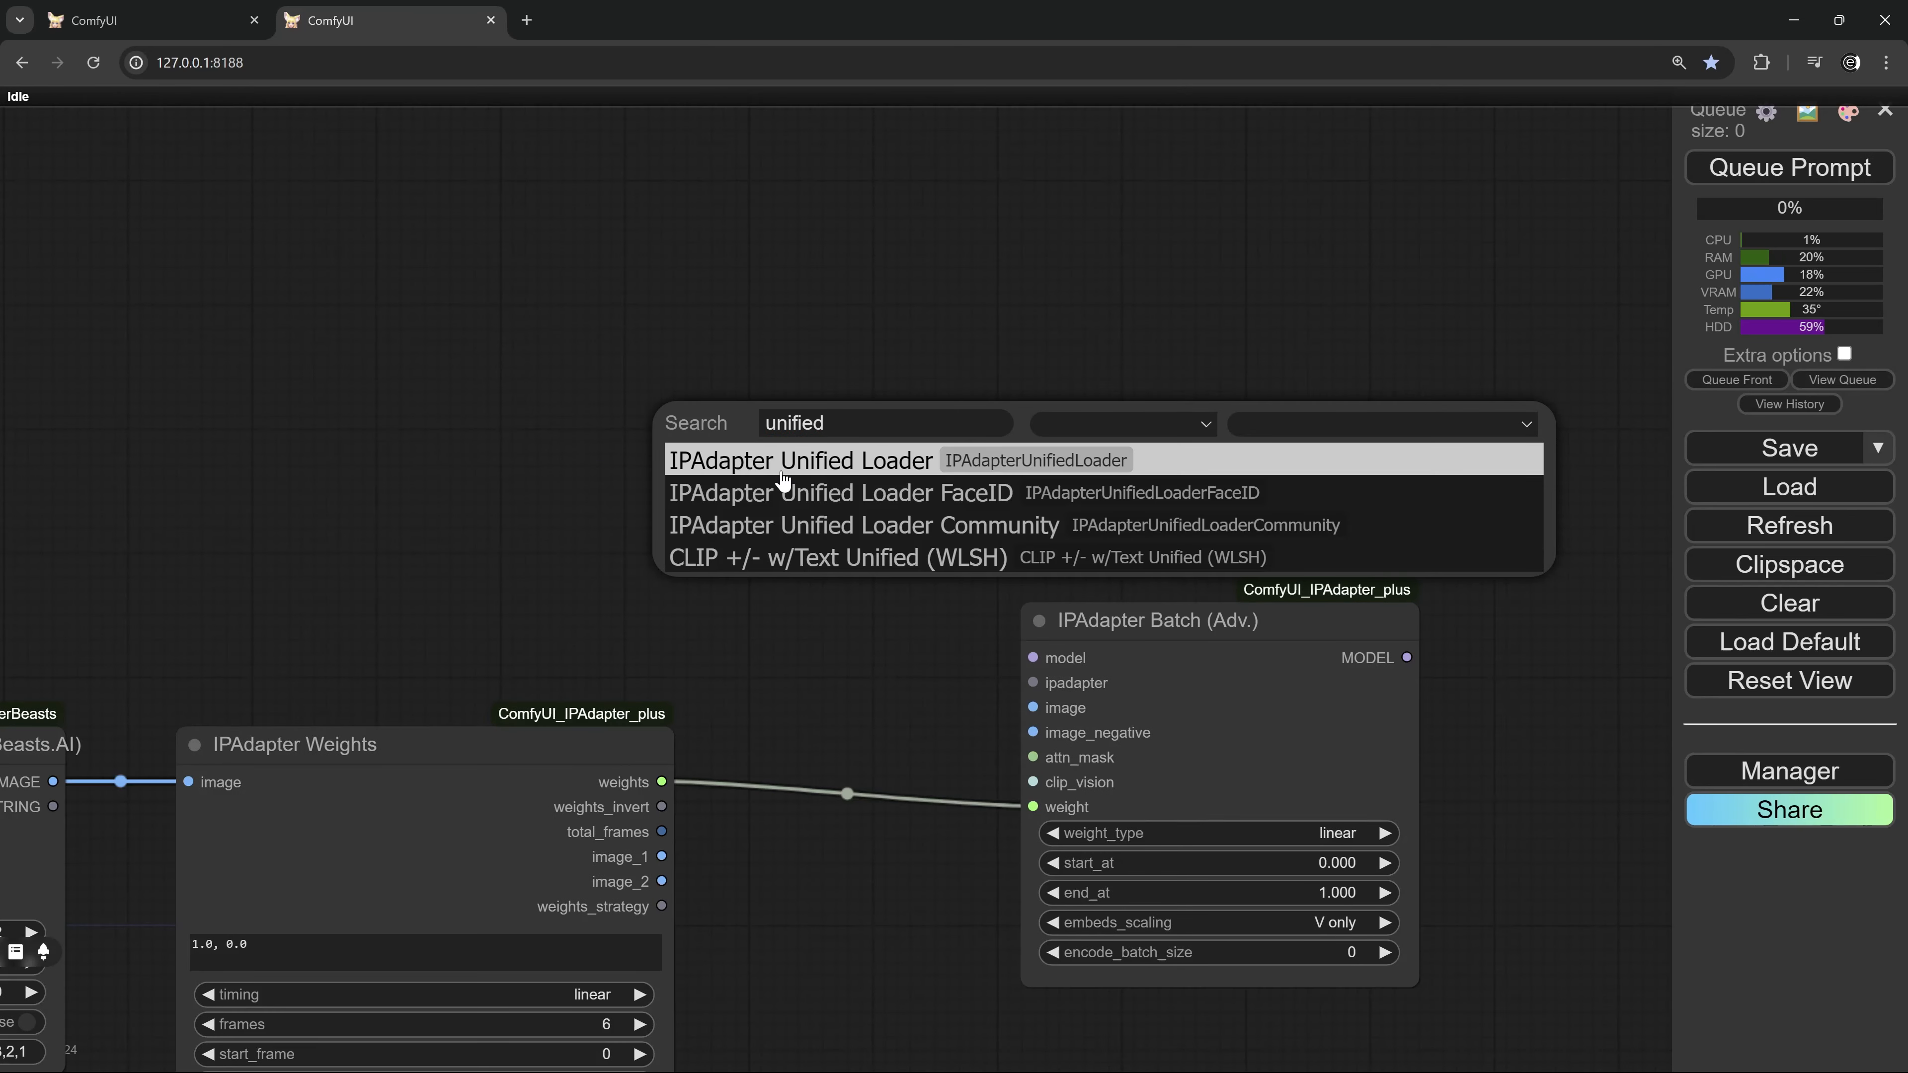
left_click(781, 460)
left_click_drag(1099, 353, 1033, 682)
left_click_drag(954, 422, 1033, 658)
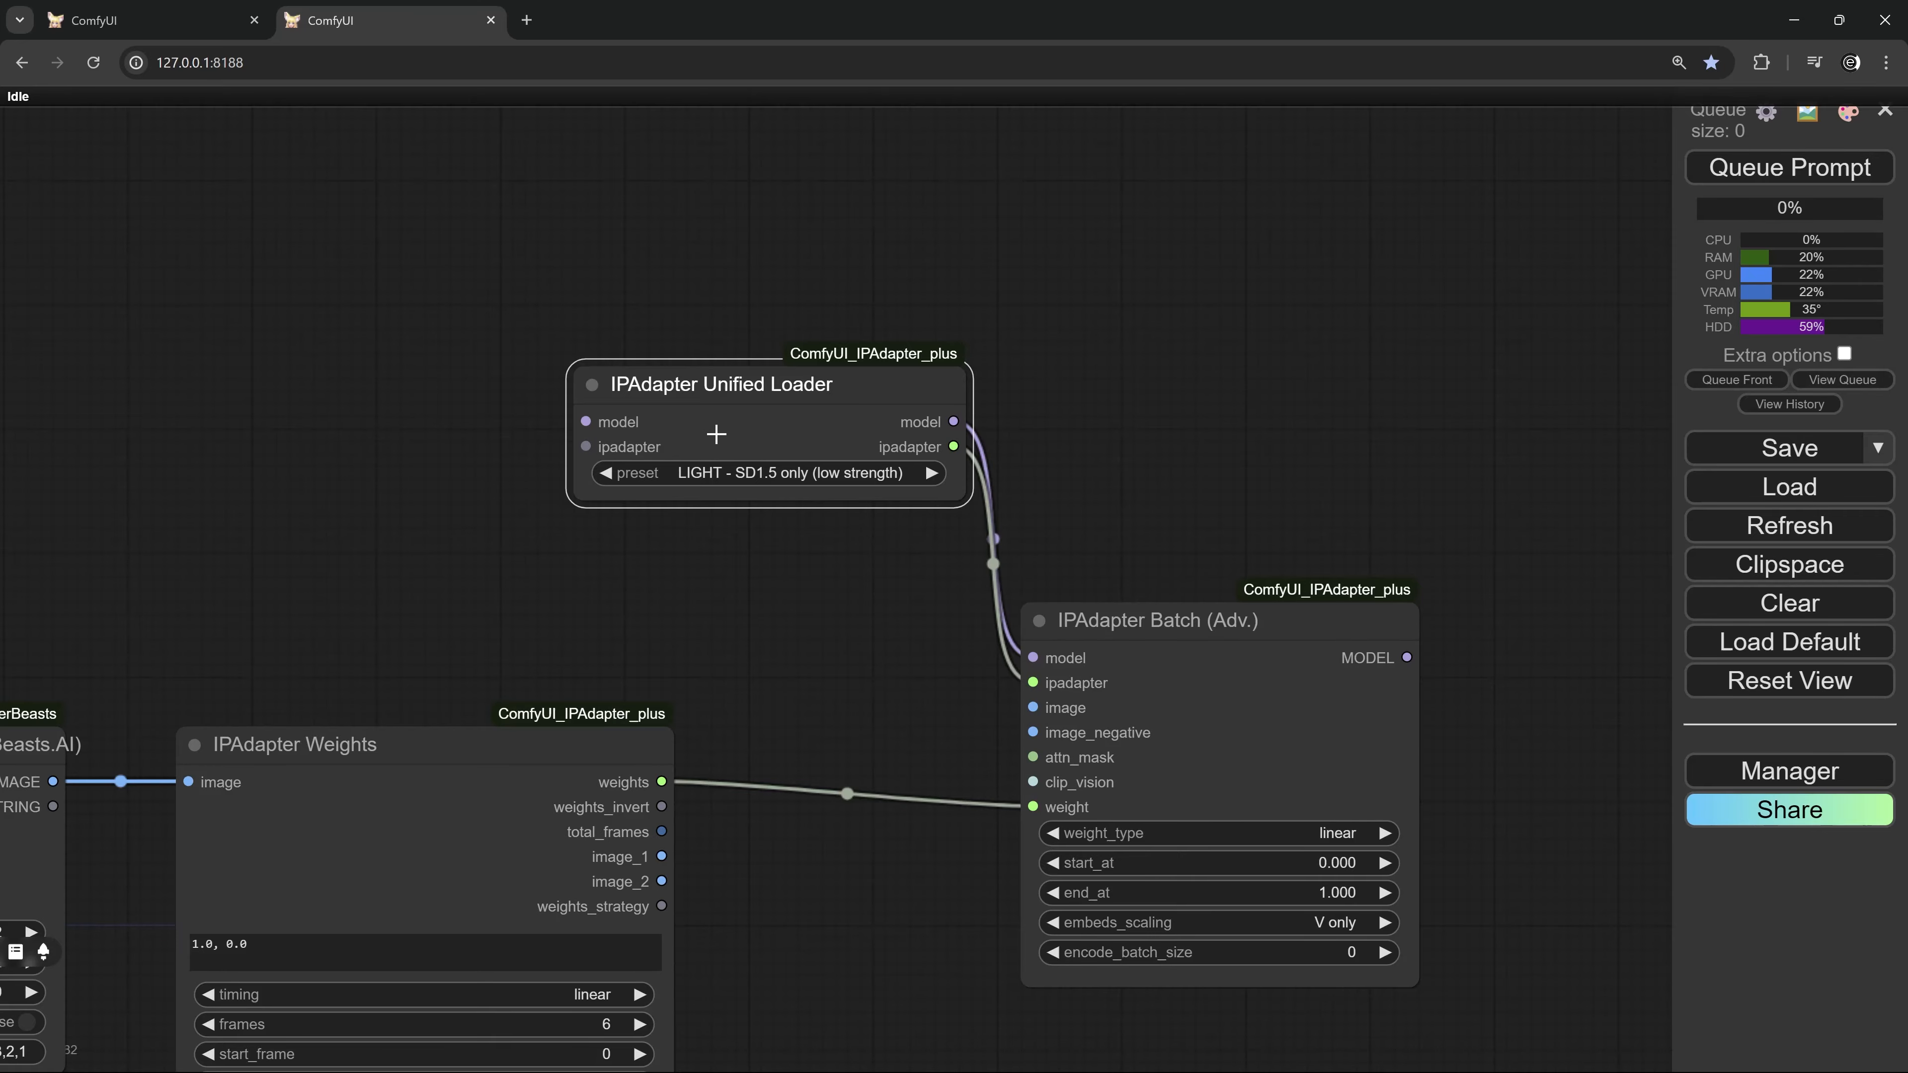
left_click(792, 481)
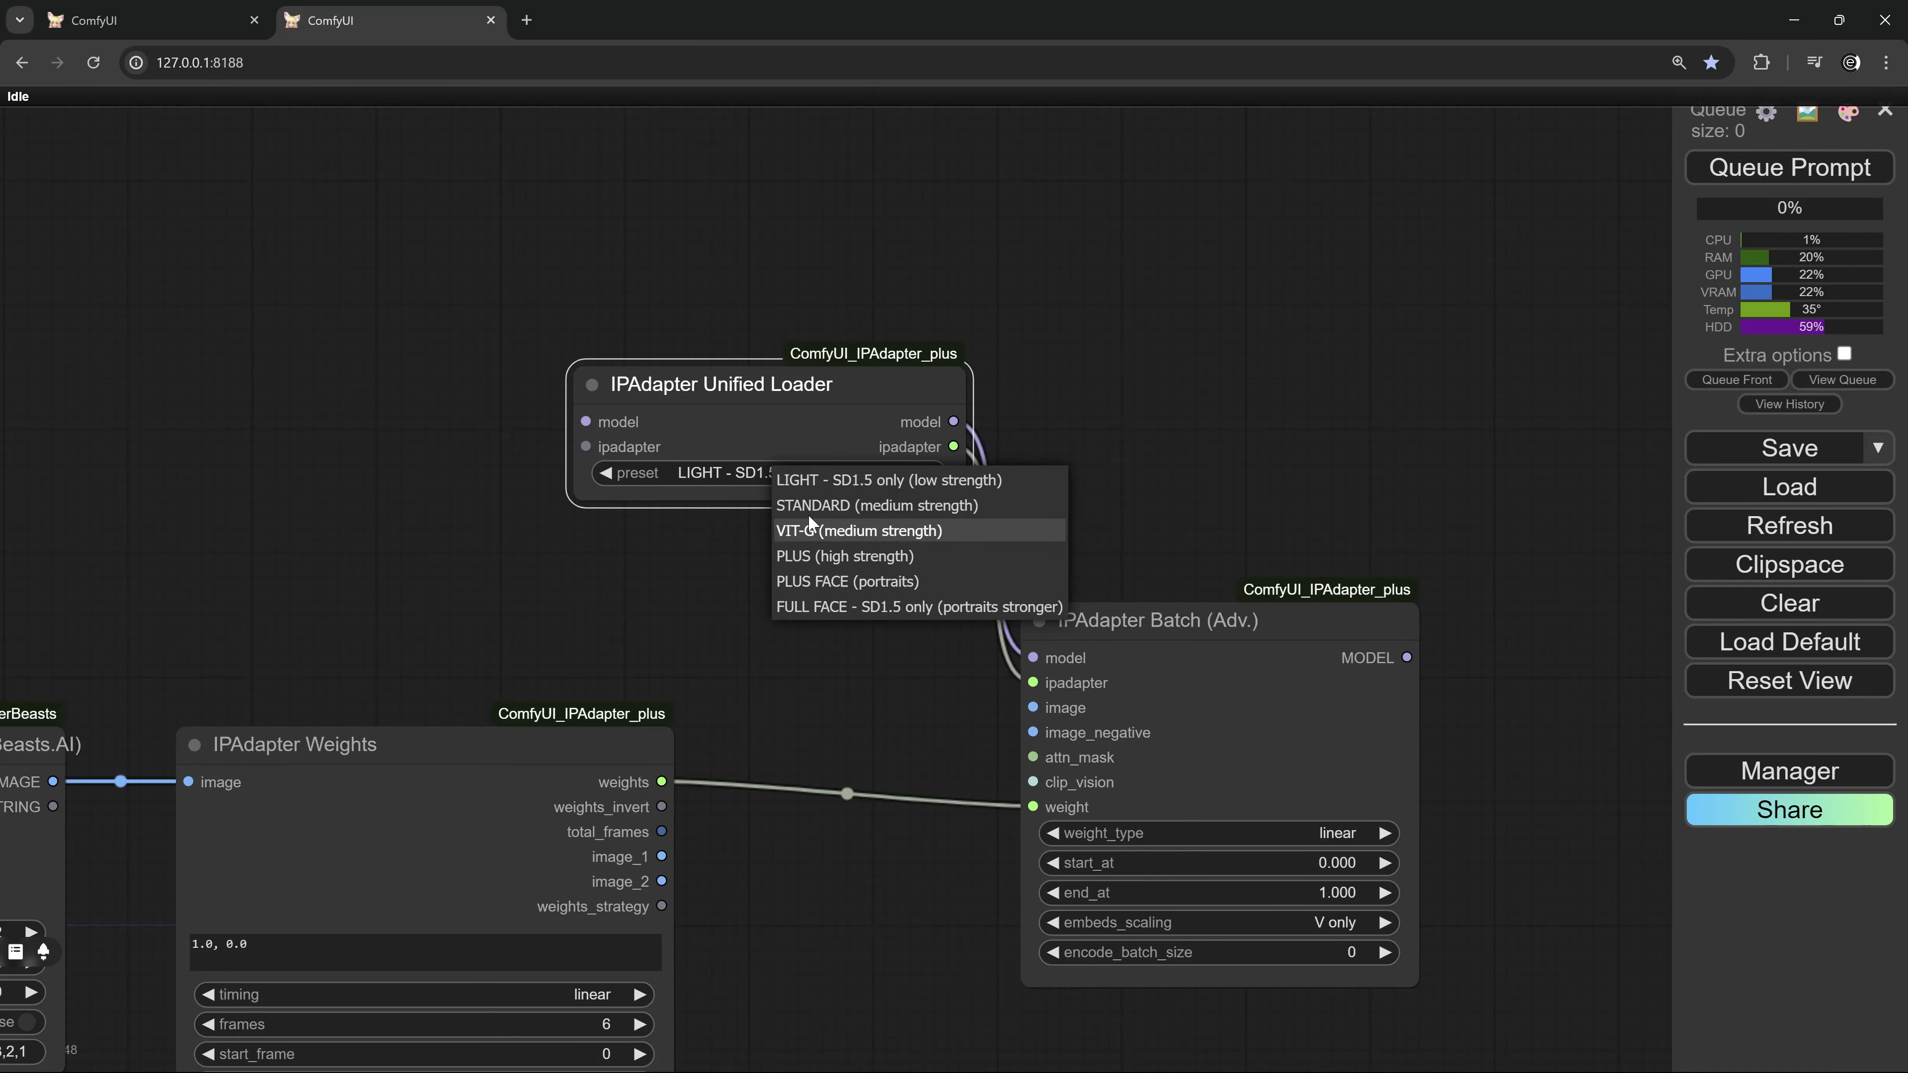
left_click(788, 553)
Select the Load Image, Image Batch Manager and IPAdapter nodes together and shift them left on the canvas relative to the AnimateDiff nodes
scroll(812, 575, "down", 3)
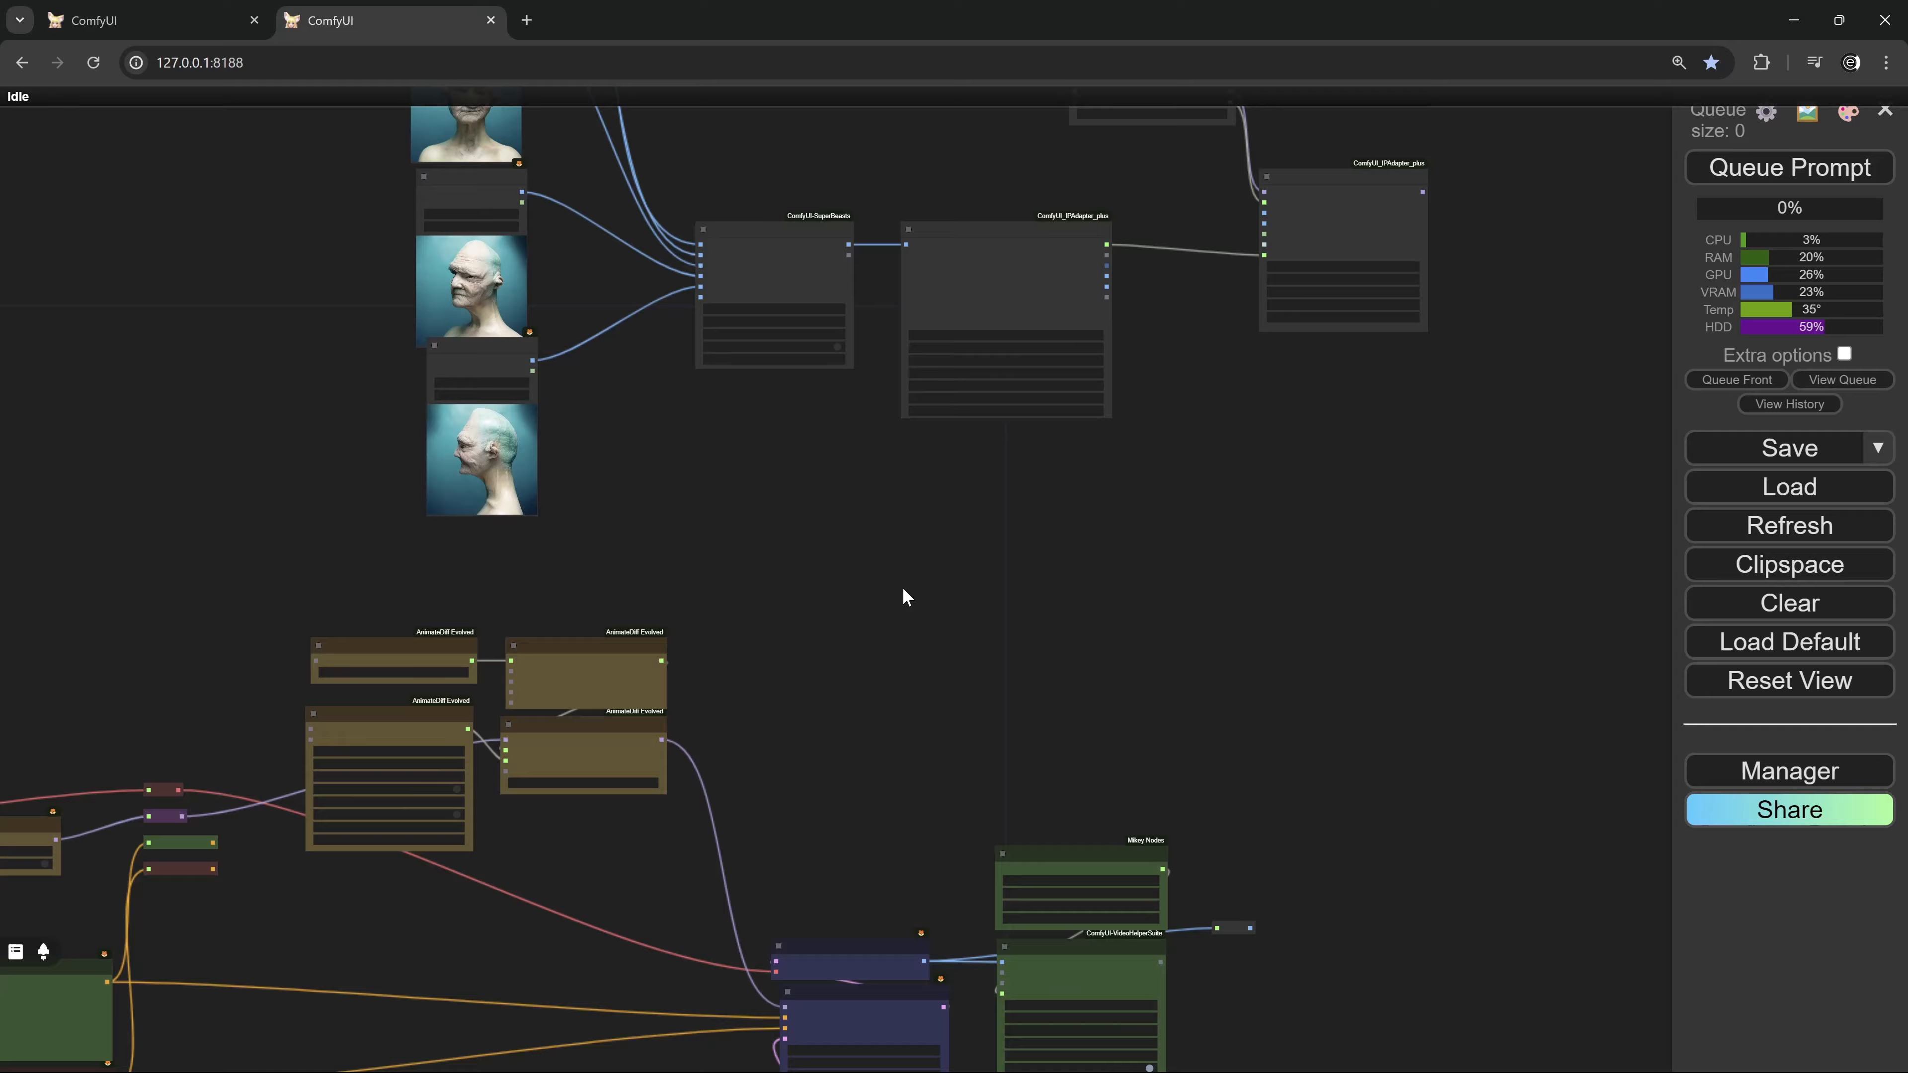
left_click_drag(904, 590, 892, 519)
scroll(676, 616, "up", 5)
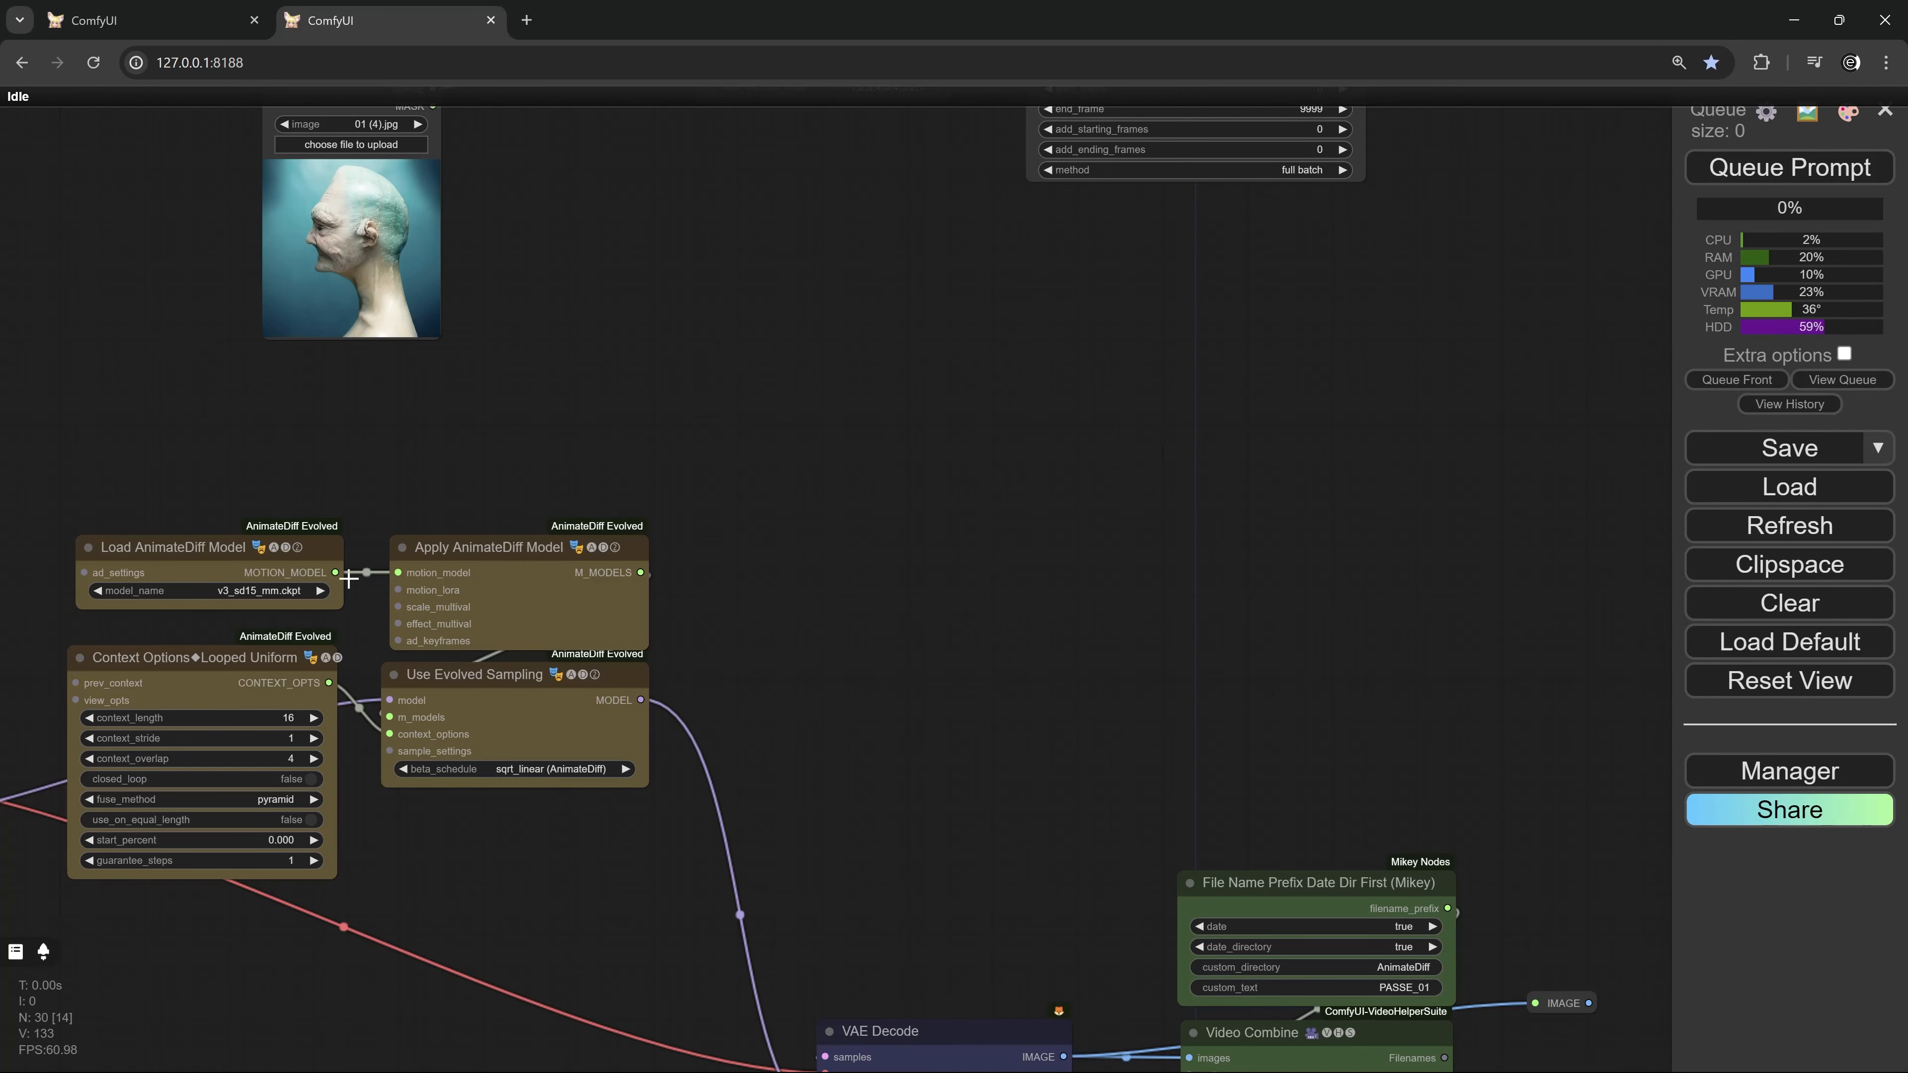
left_click_drag(627, 519, 1055, 541)
scroll(957, 529, "down", 3)
scroll(1013, 512, "down", 6)
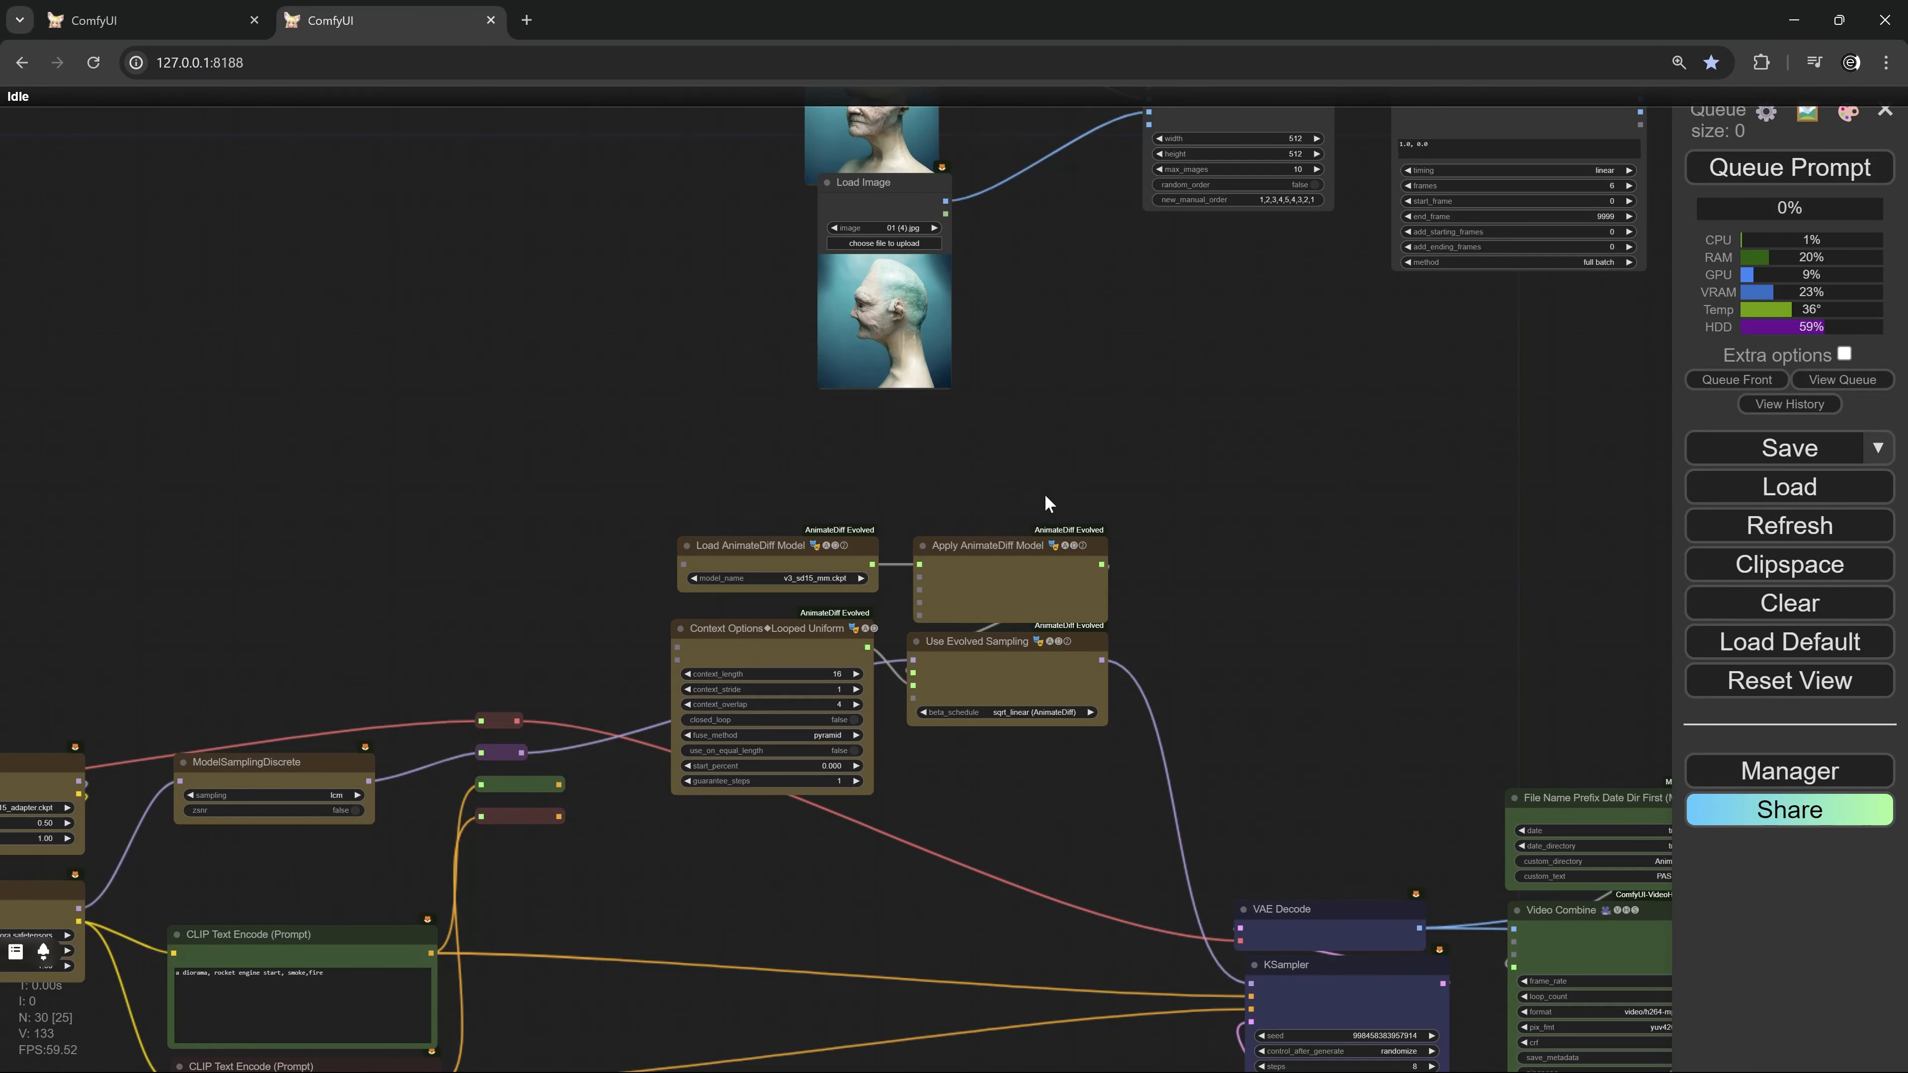
left_click_drag(691, 146, 1386, 657)
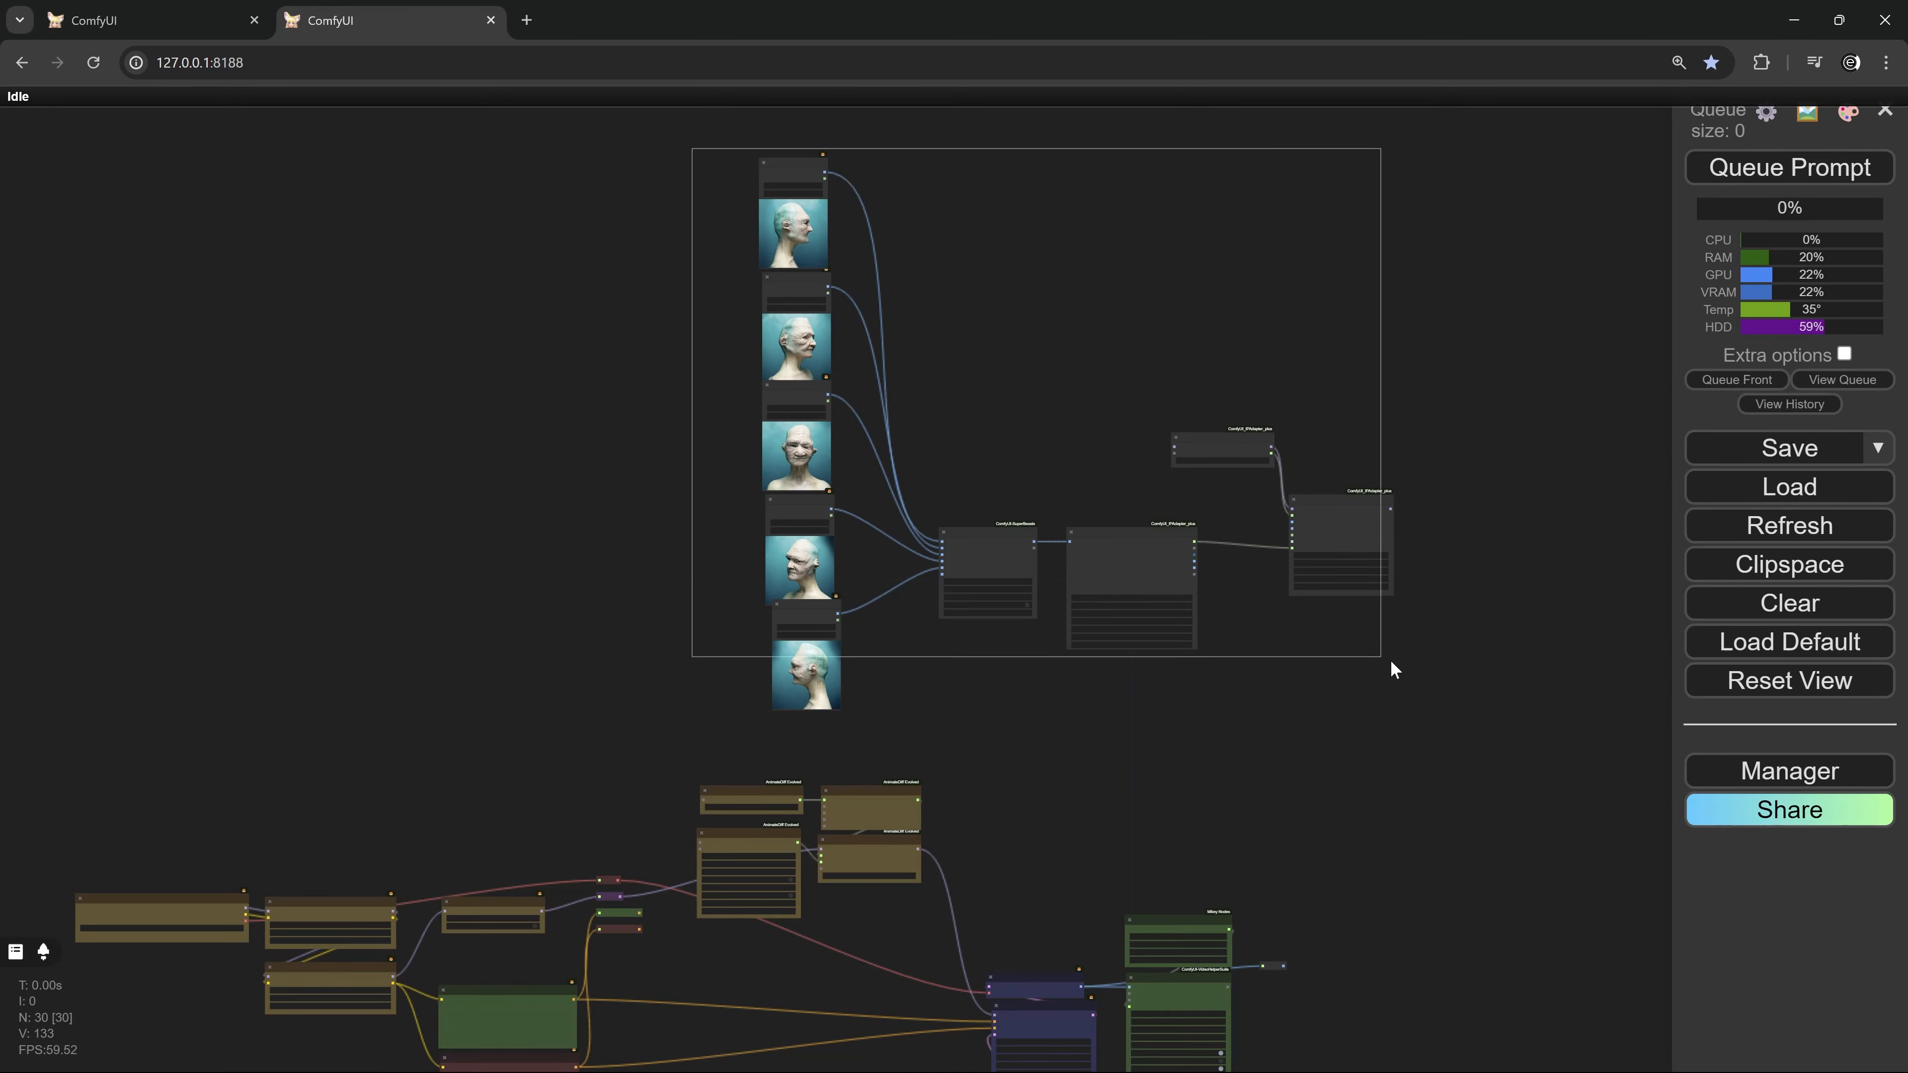
left_click_drag(1387, 656, 1389, 658)
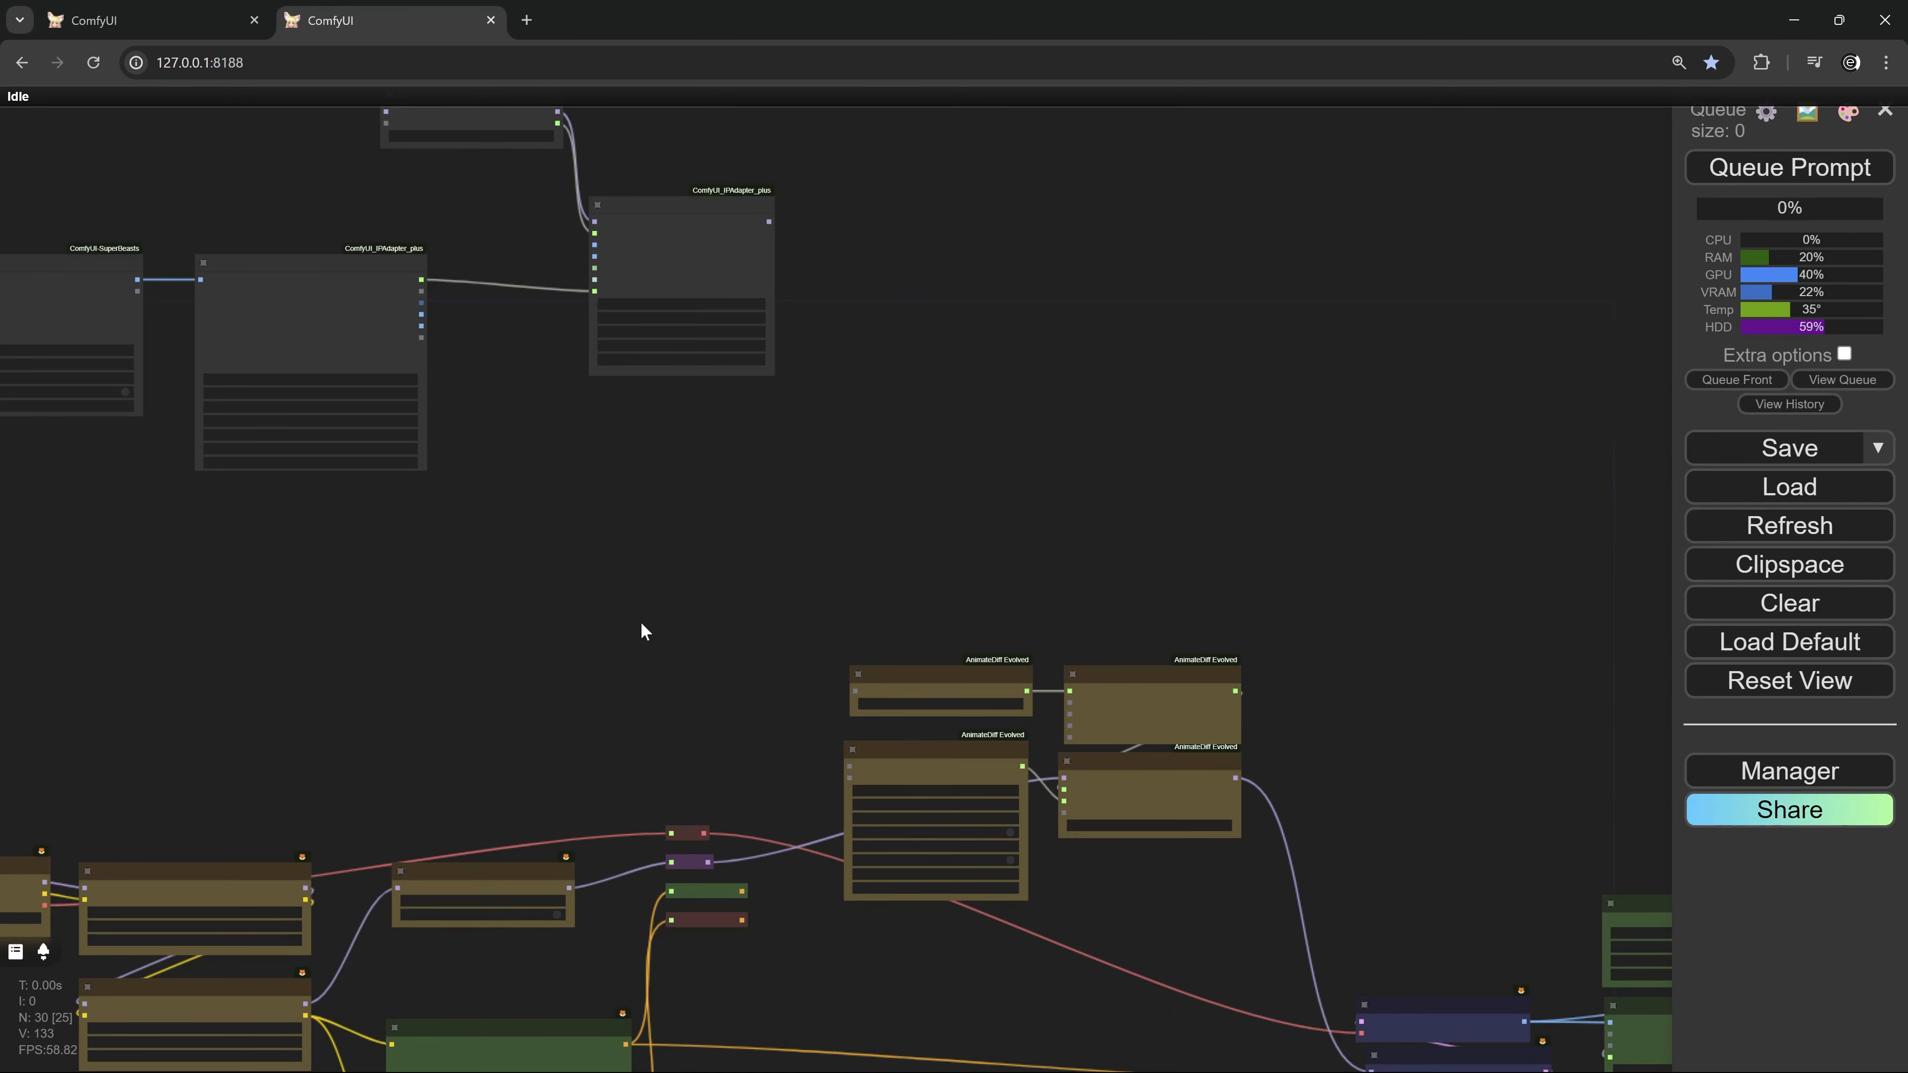
Connect the MODEL reroute to the IPAdapter Unified Loader's model input and the IPAdapter Batch MODEL output to Use Evolved Sampling
scroll(641, 631, "up", 3)
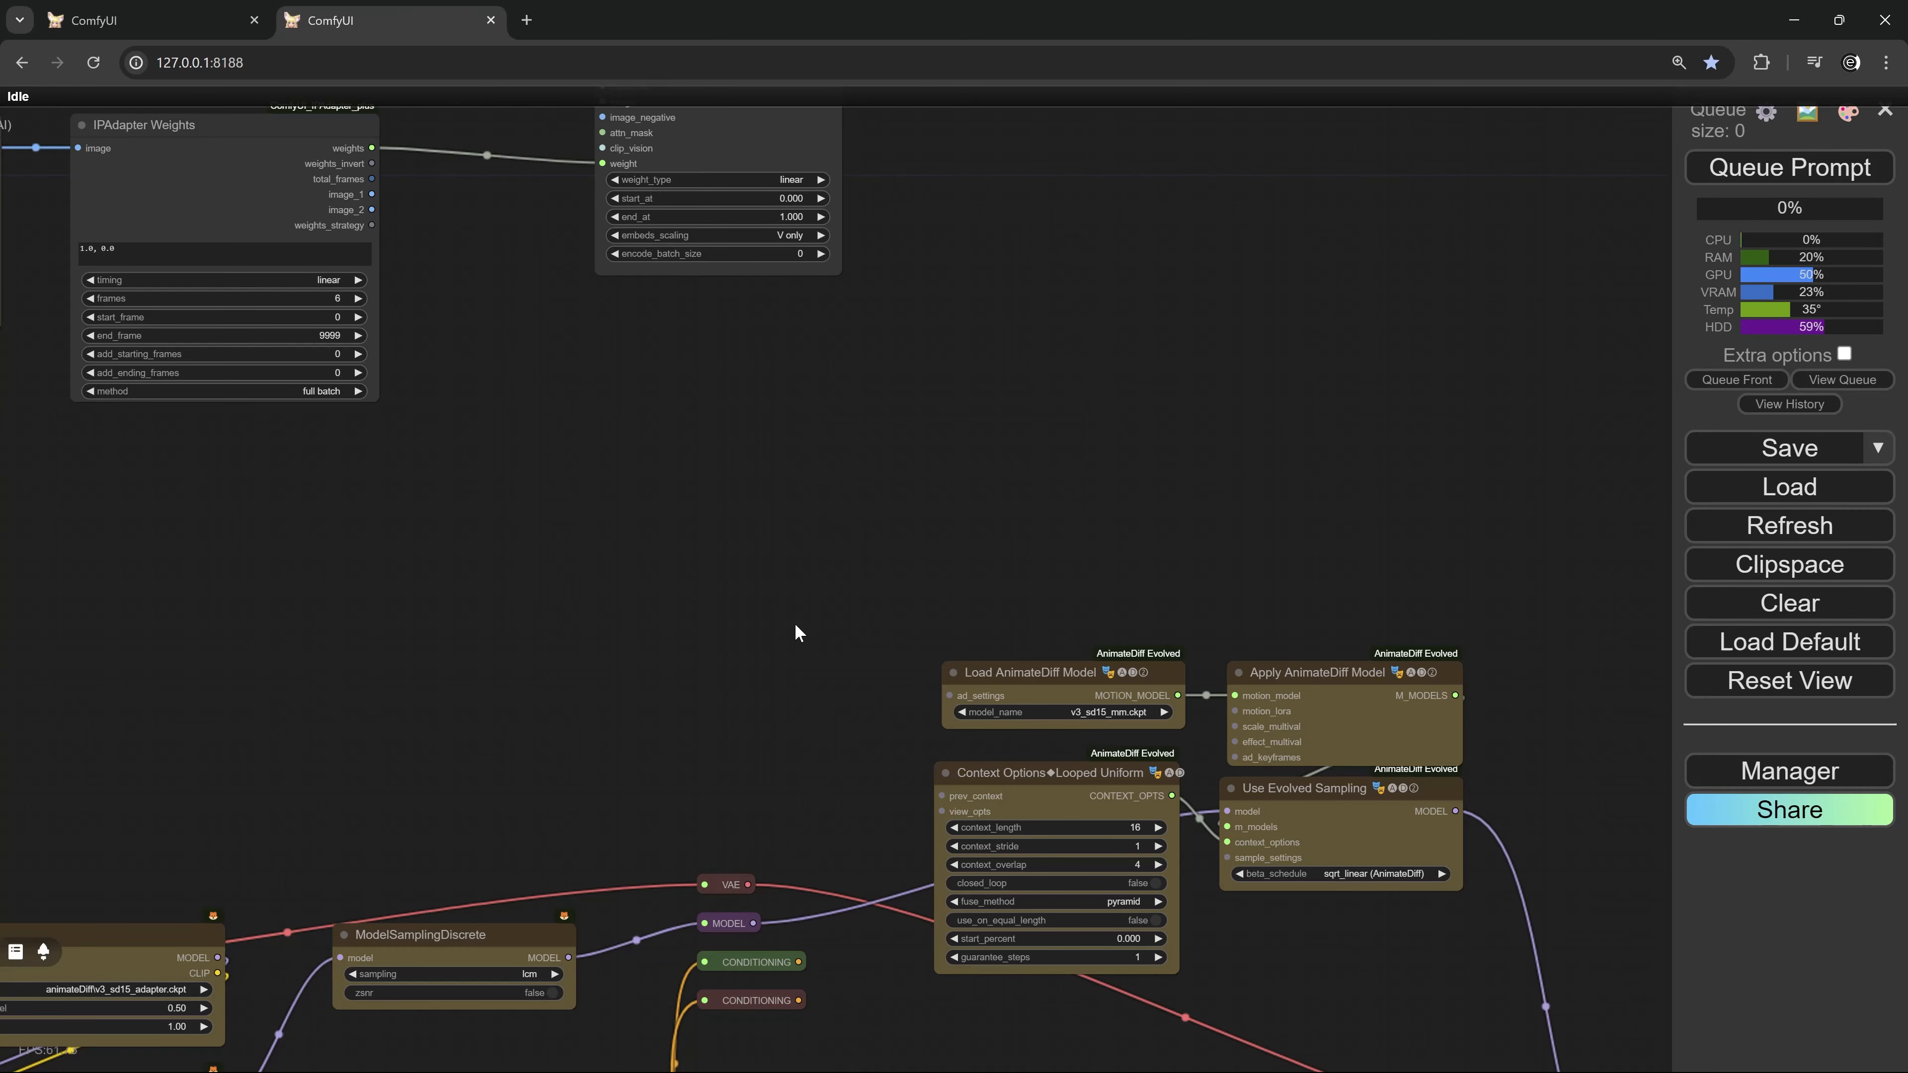
scroll(785, 676, "down", 4)
left_click_drag(743, 971, 436, 233)
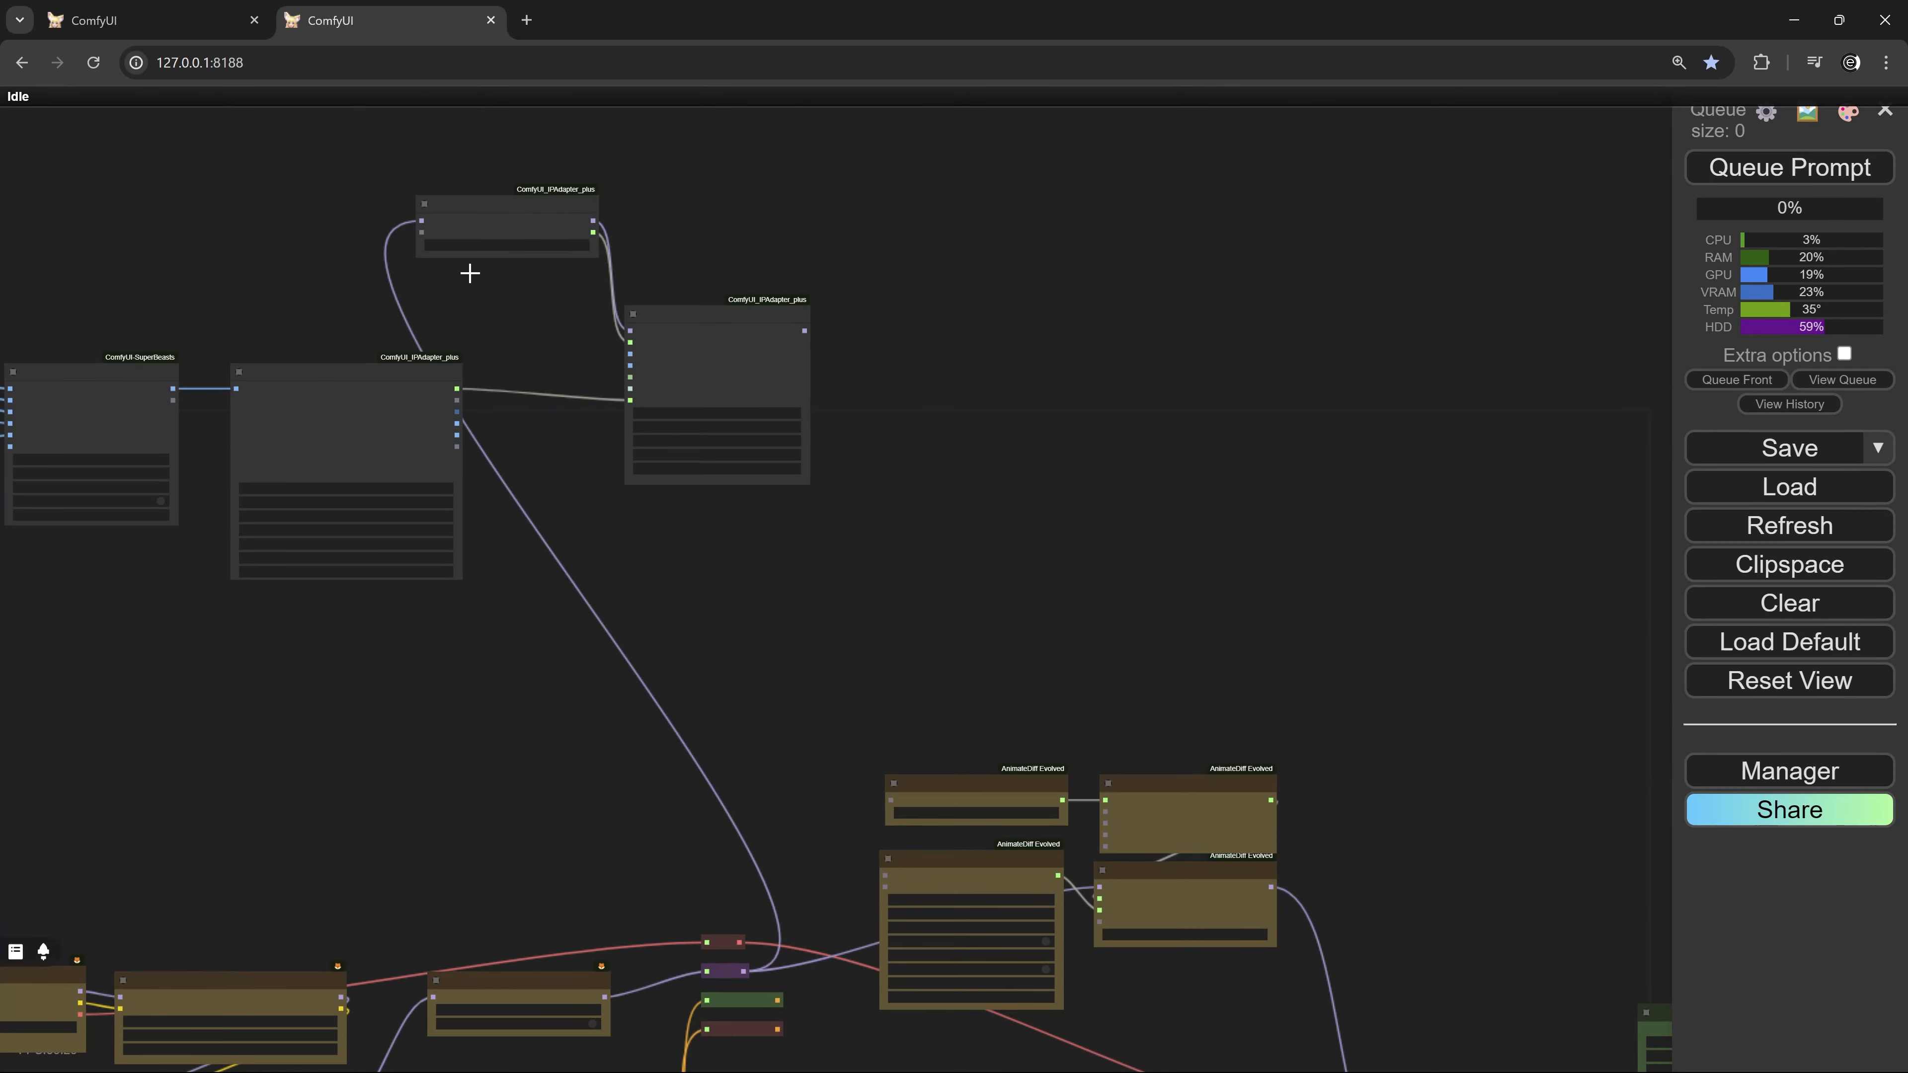
scroll(899, 583, "up", 4)
left_click_drag(900, 583, 747, 642)
left_click_drag(607, 207, 1039, 1021)
Add a group around the four selected AnimateDiff nodes
scroll(793, 558, "up", 2)
right_click(1195, 483)
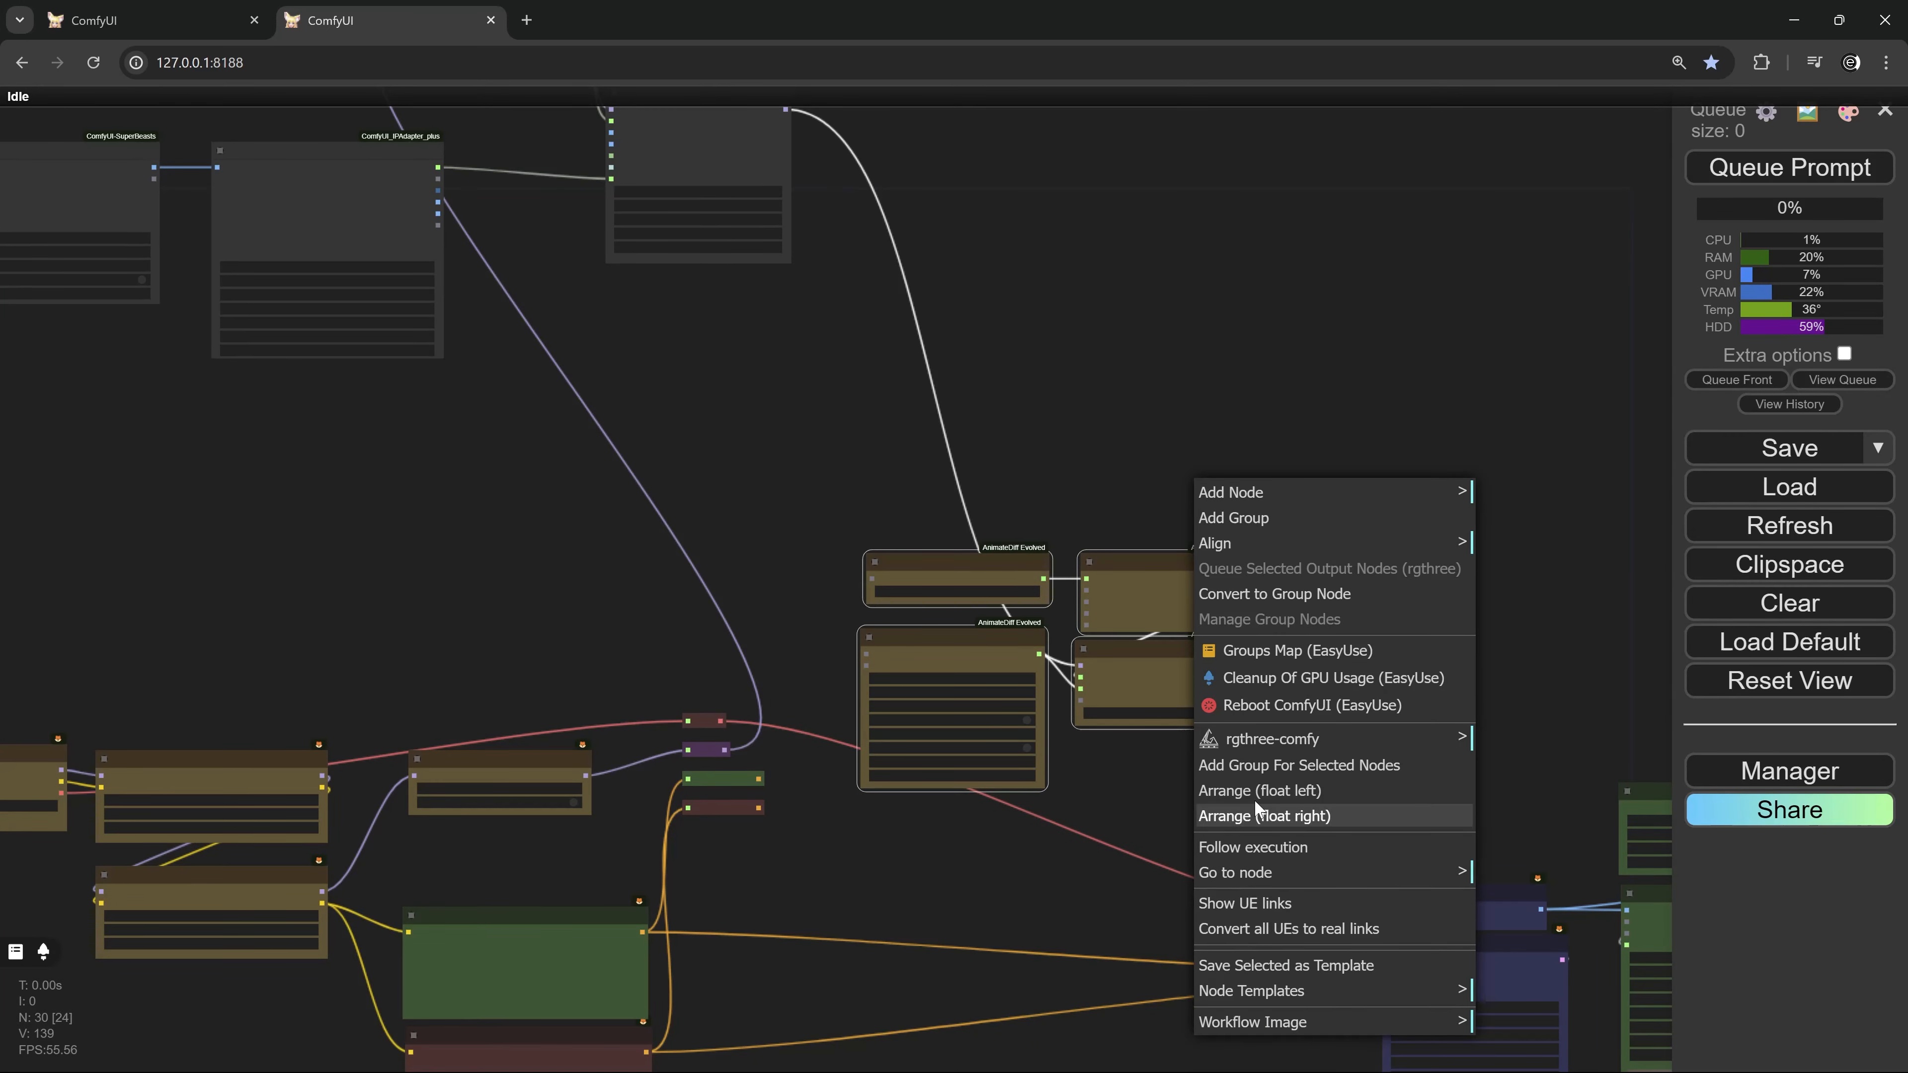
left_click(1260, 770)
Connect image_1 of IPAdapter Weights to the image input of IPAdapter Batch (Adv.) and move the batch node slightly closer
scroll(862, 635, "down", 5)
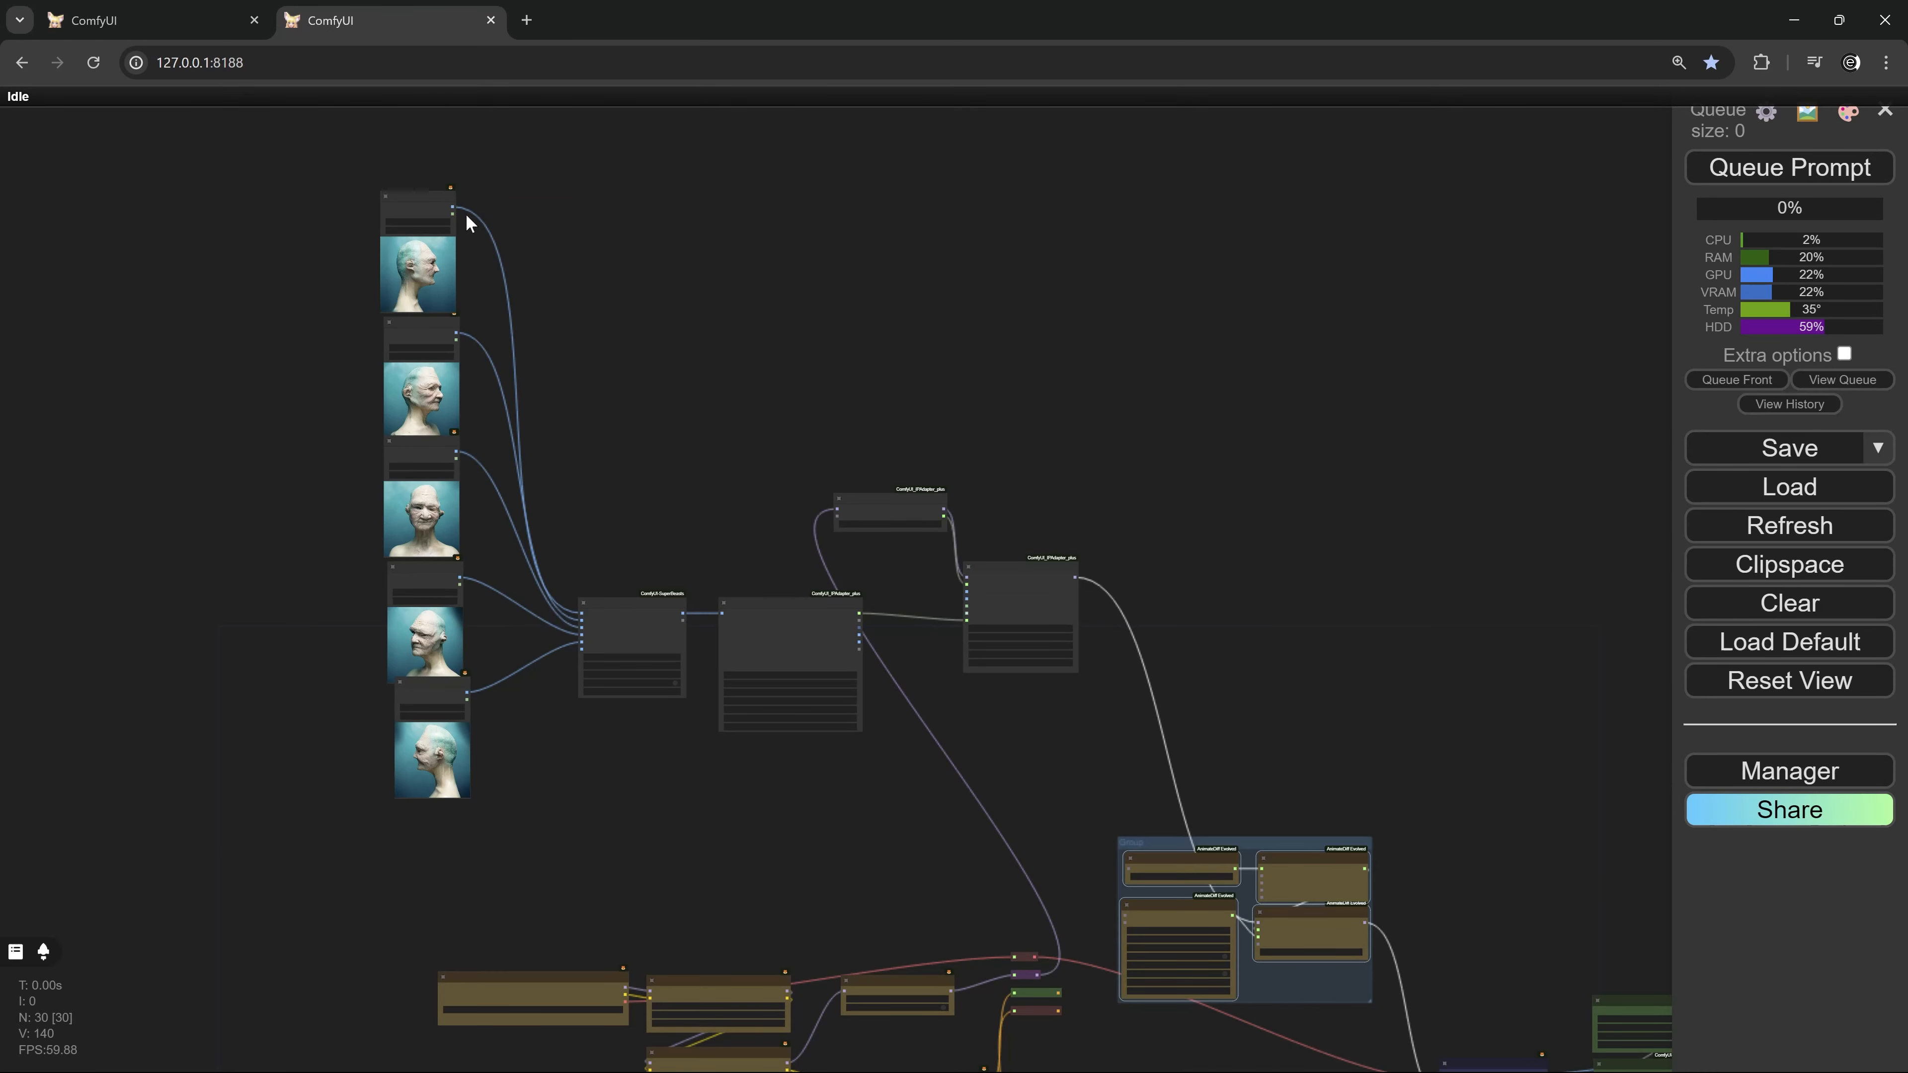
scroll(976, 679, "up", 5)
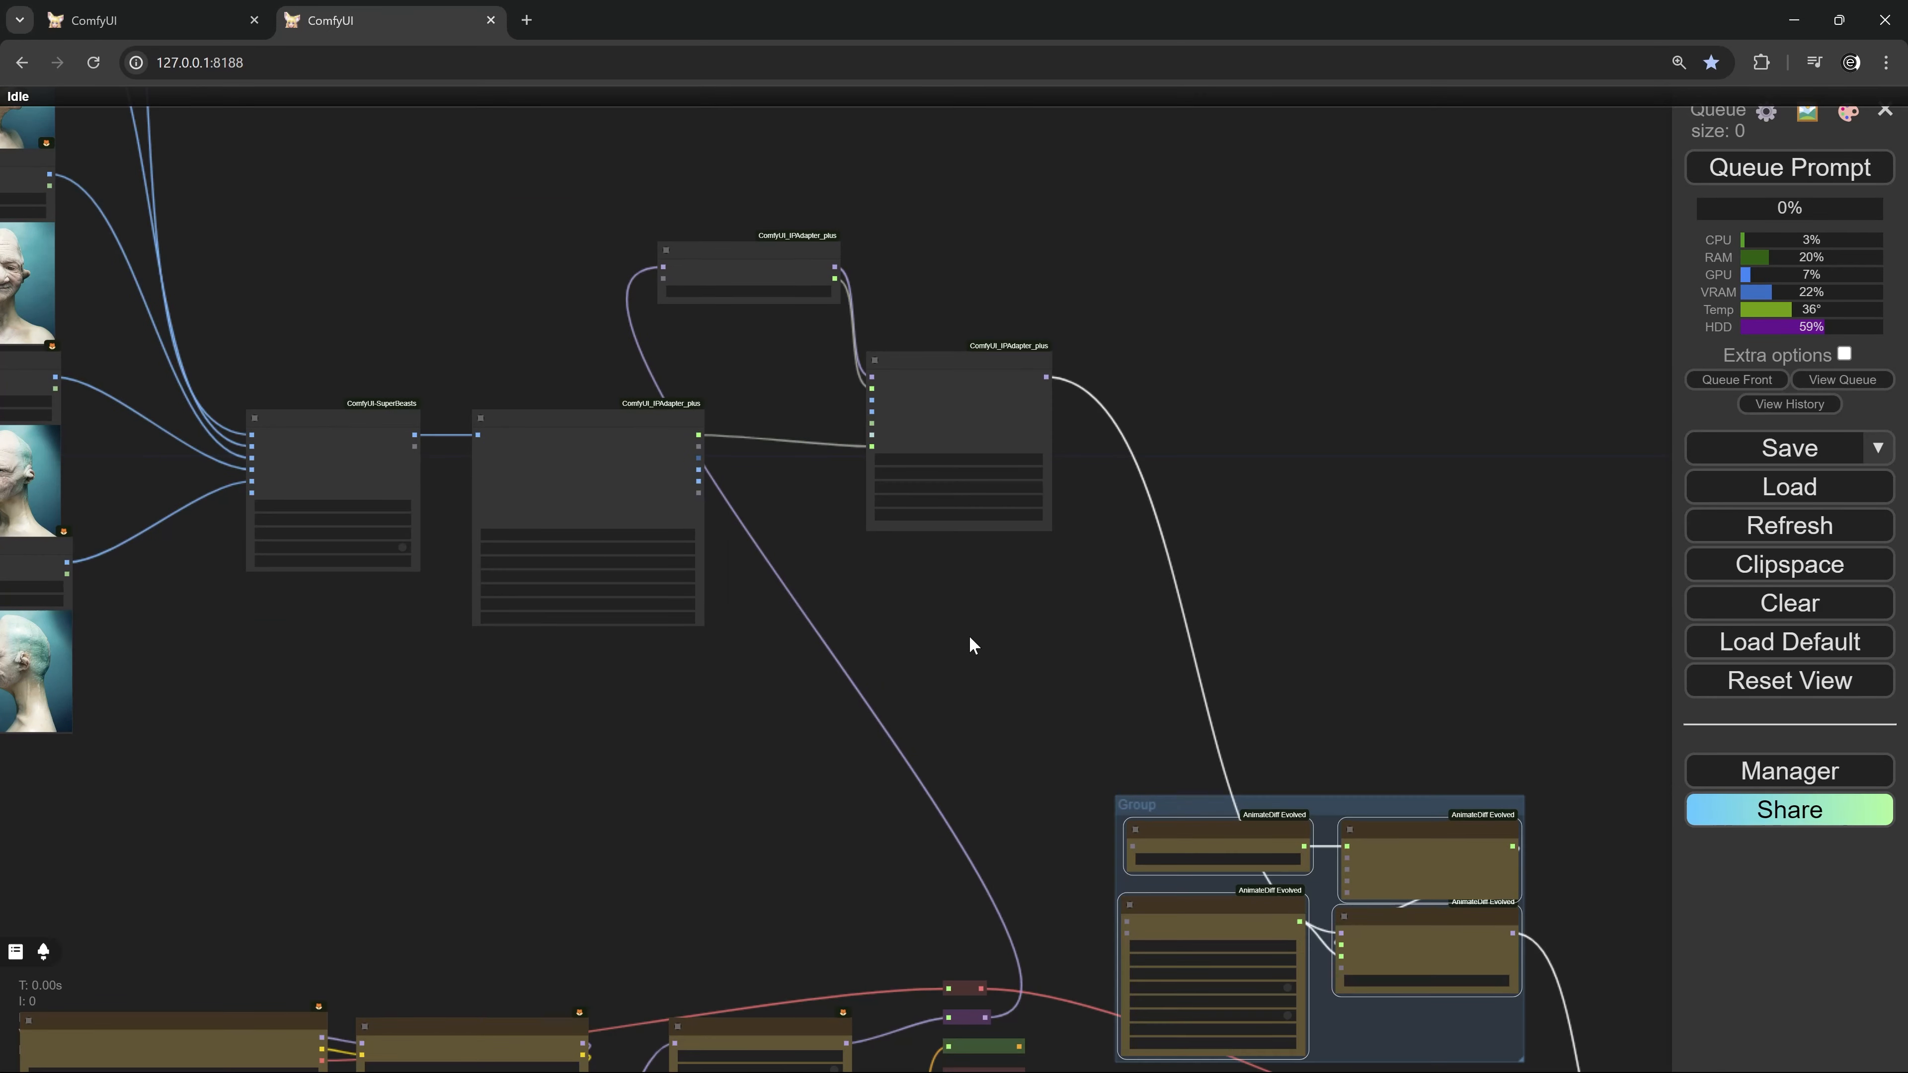
left_click_drag(968, 635, 665, 111)
scroll(844, 902, "down", 4)
scroll(1053, 459, "up", 4)
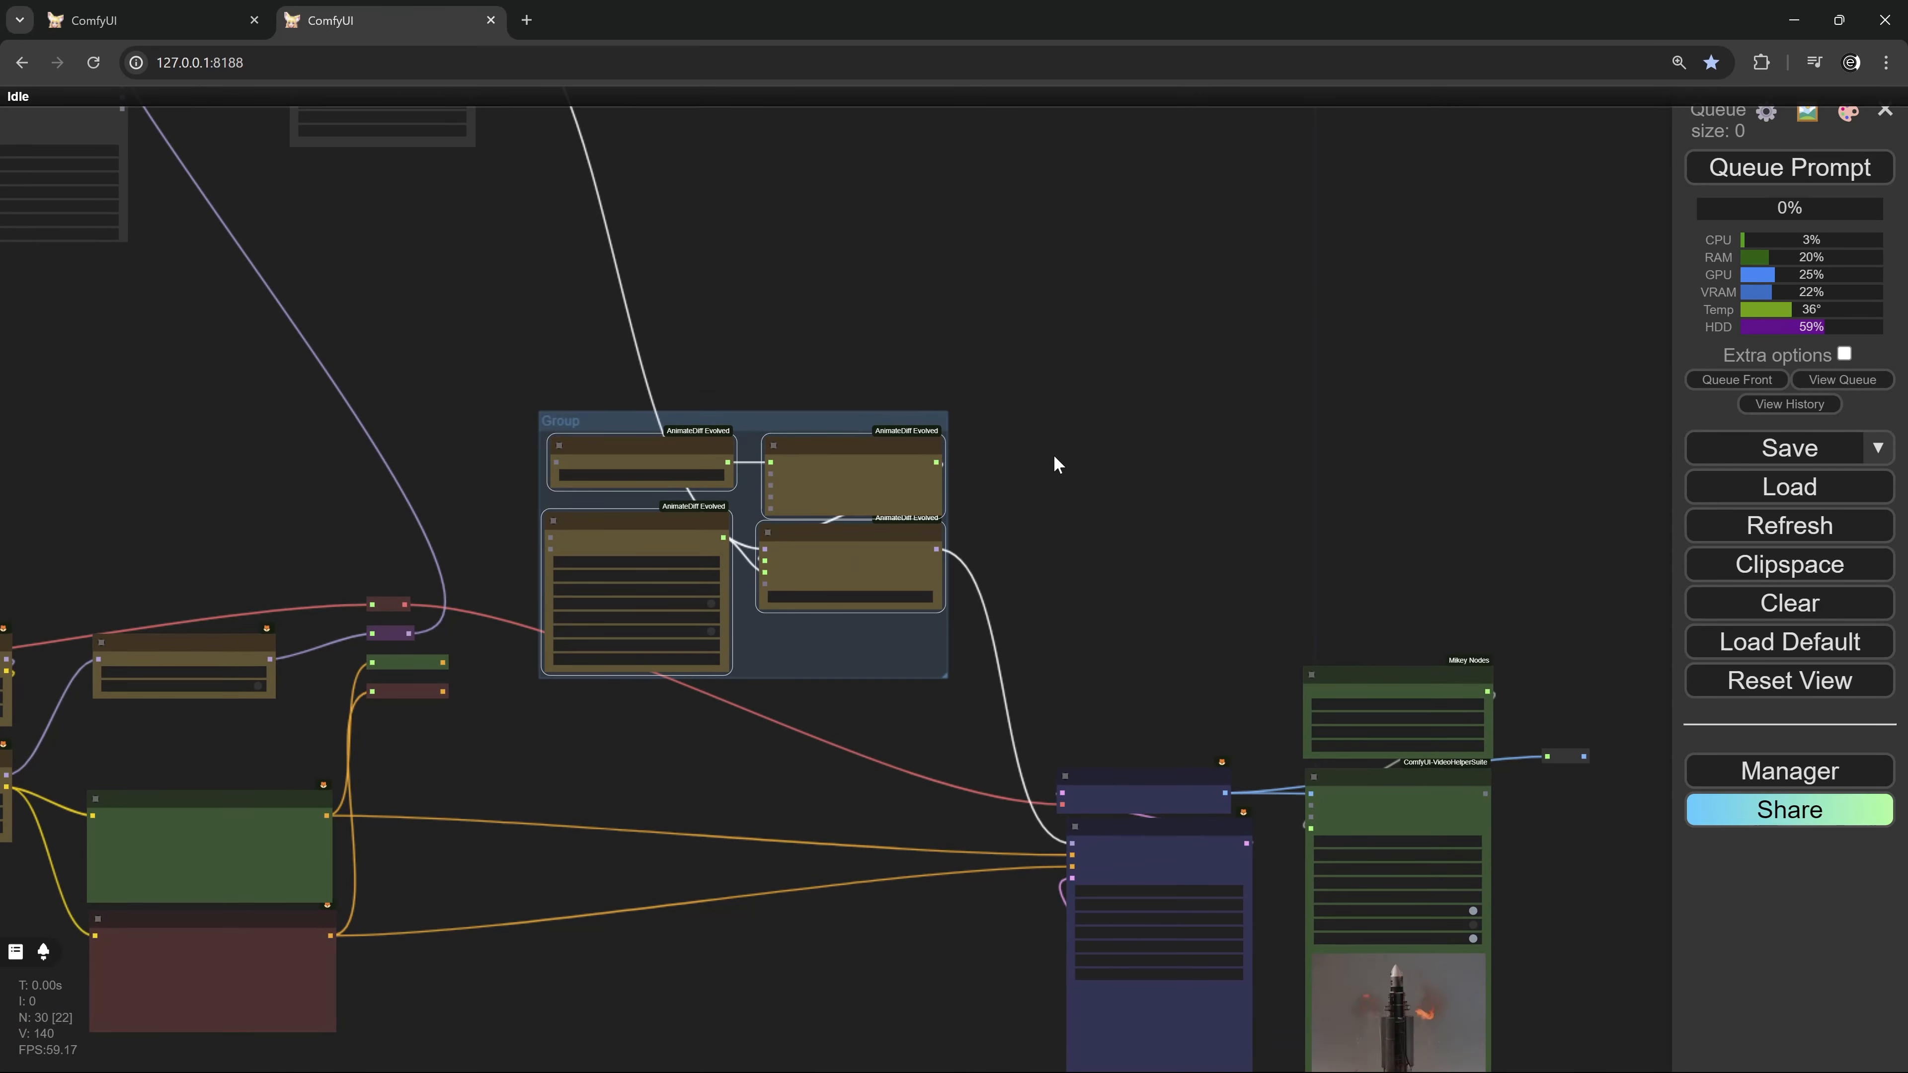
scroll(1059, 466, "up", 5)
scroll(903, 575, "up", 3)
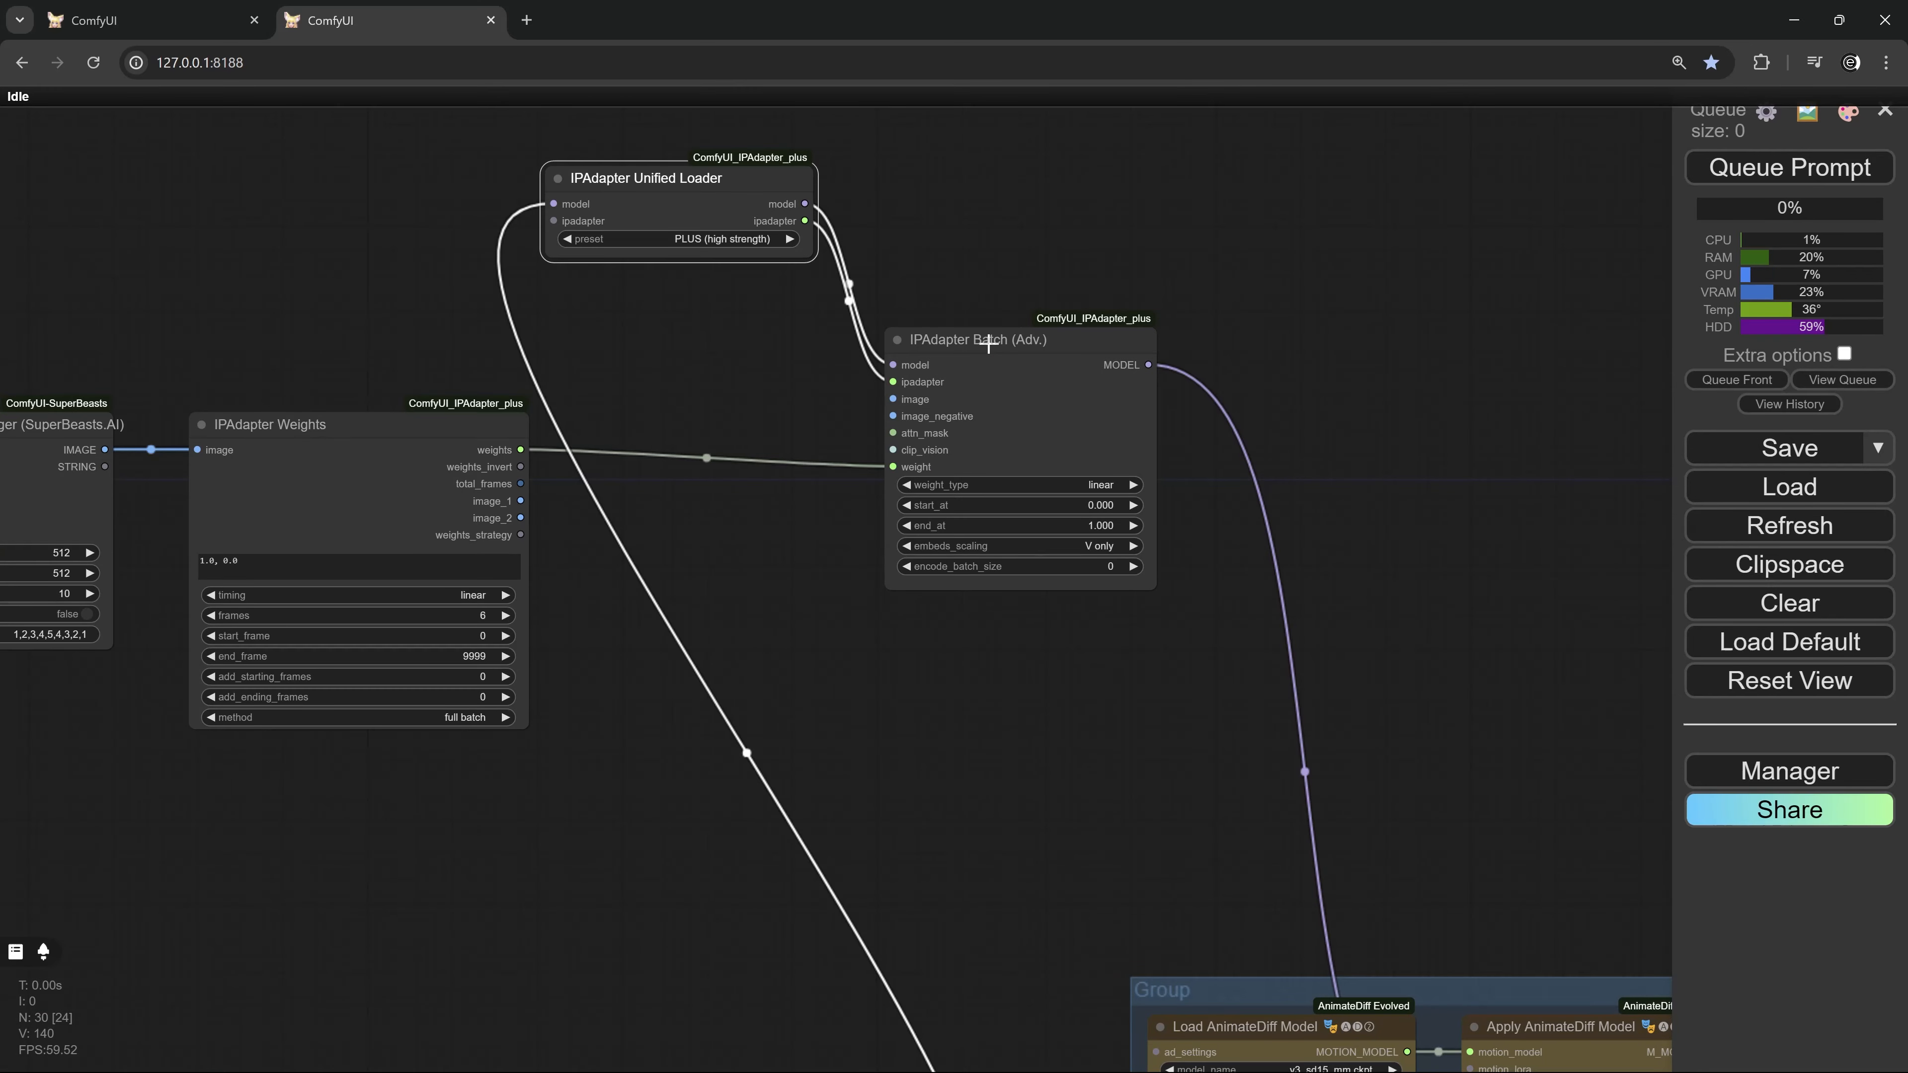
scroll(499, 500, "up", 4)
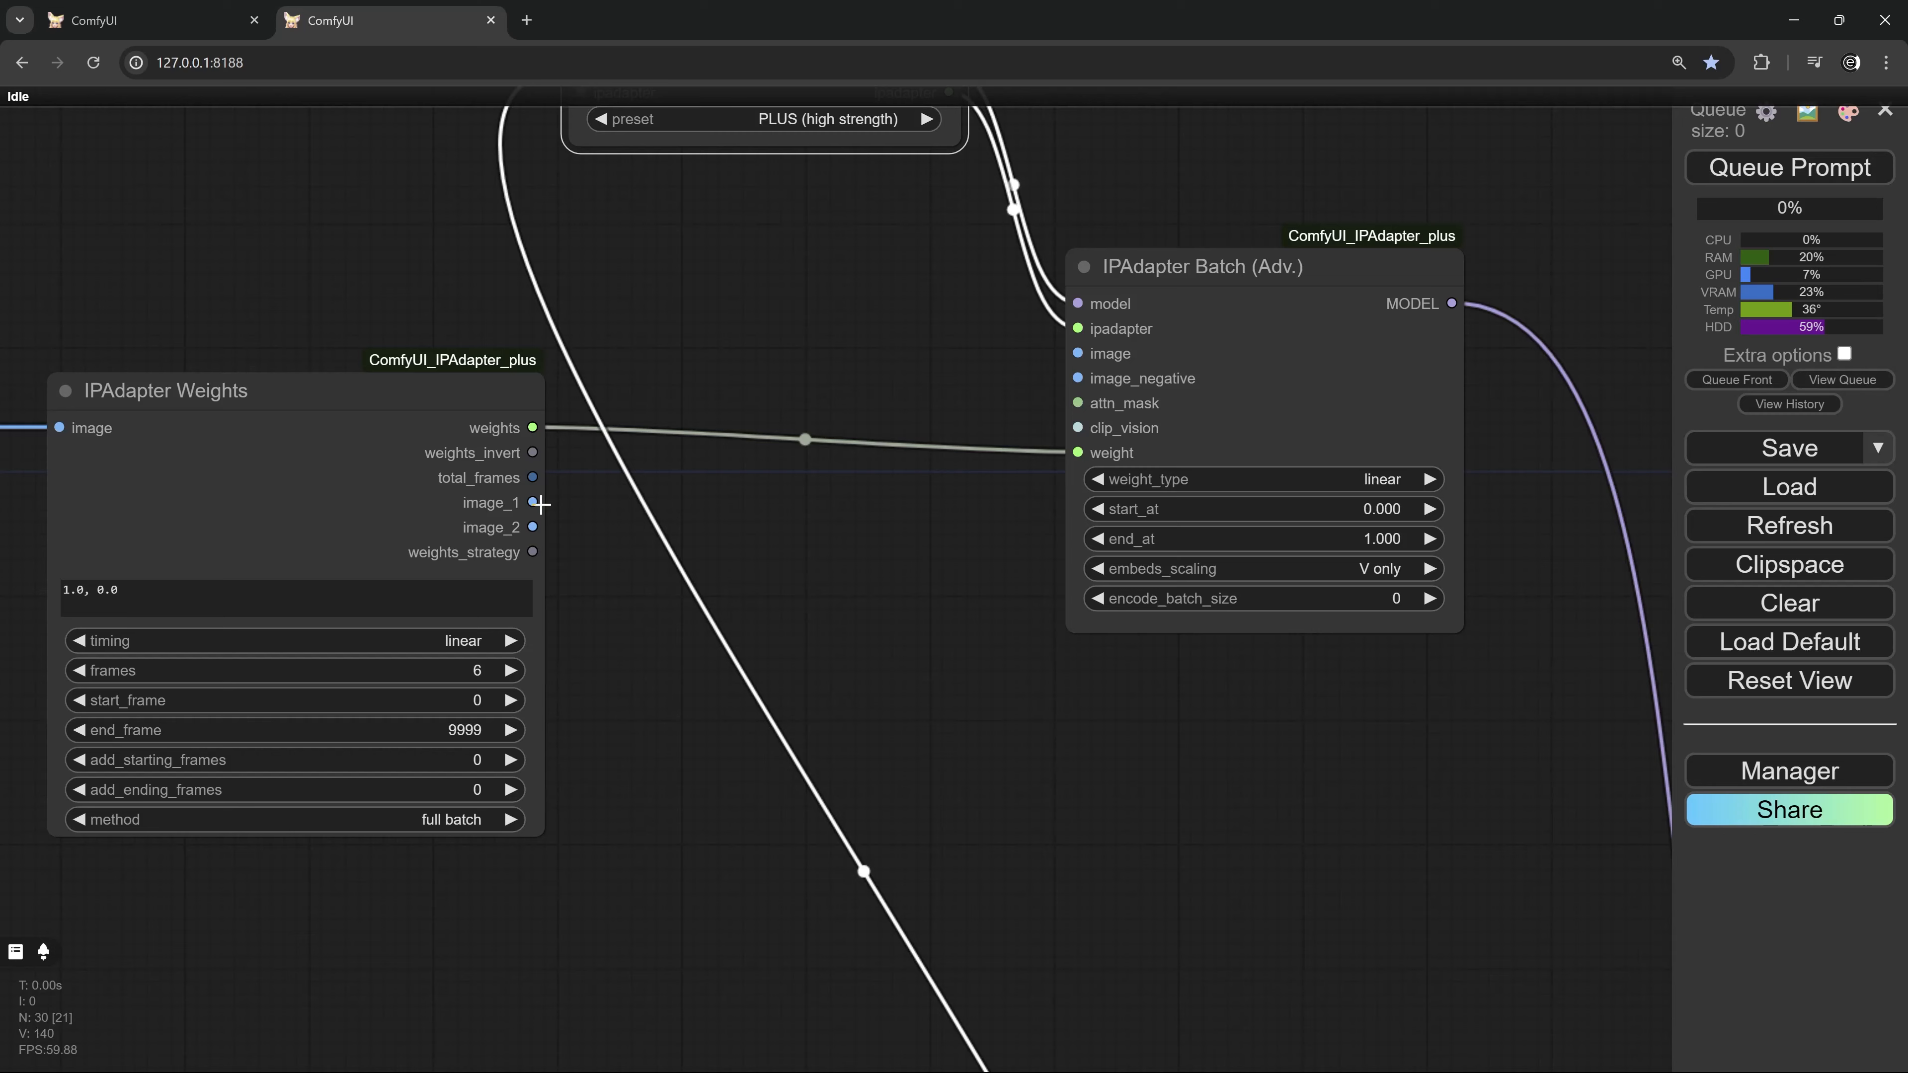
left_click_drag(529, 502, 1091, 363)
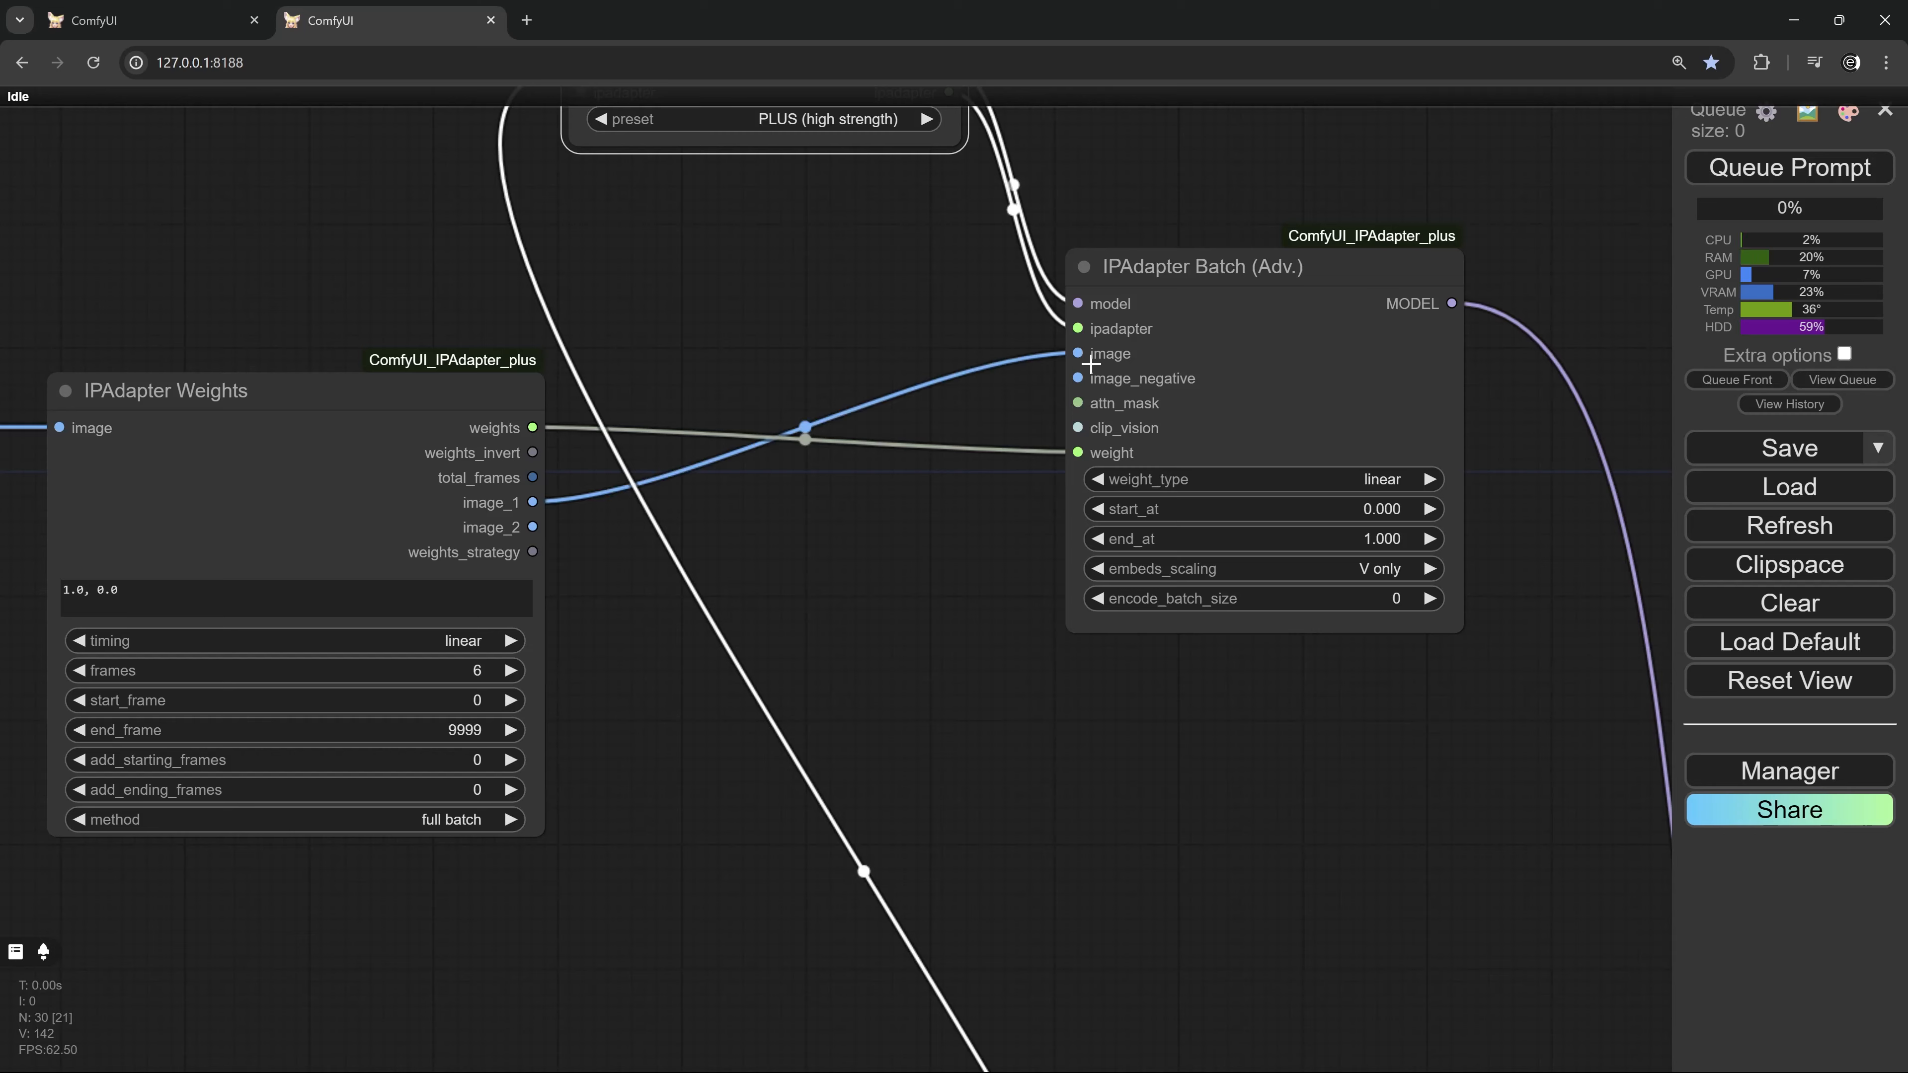
left_click_drag(1205, 271, 1134, 297)
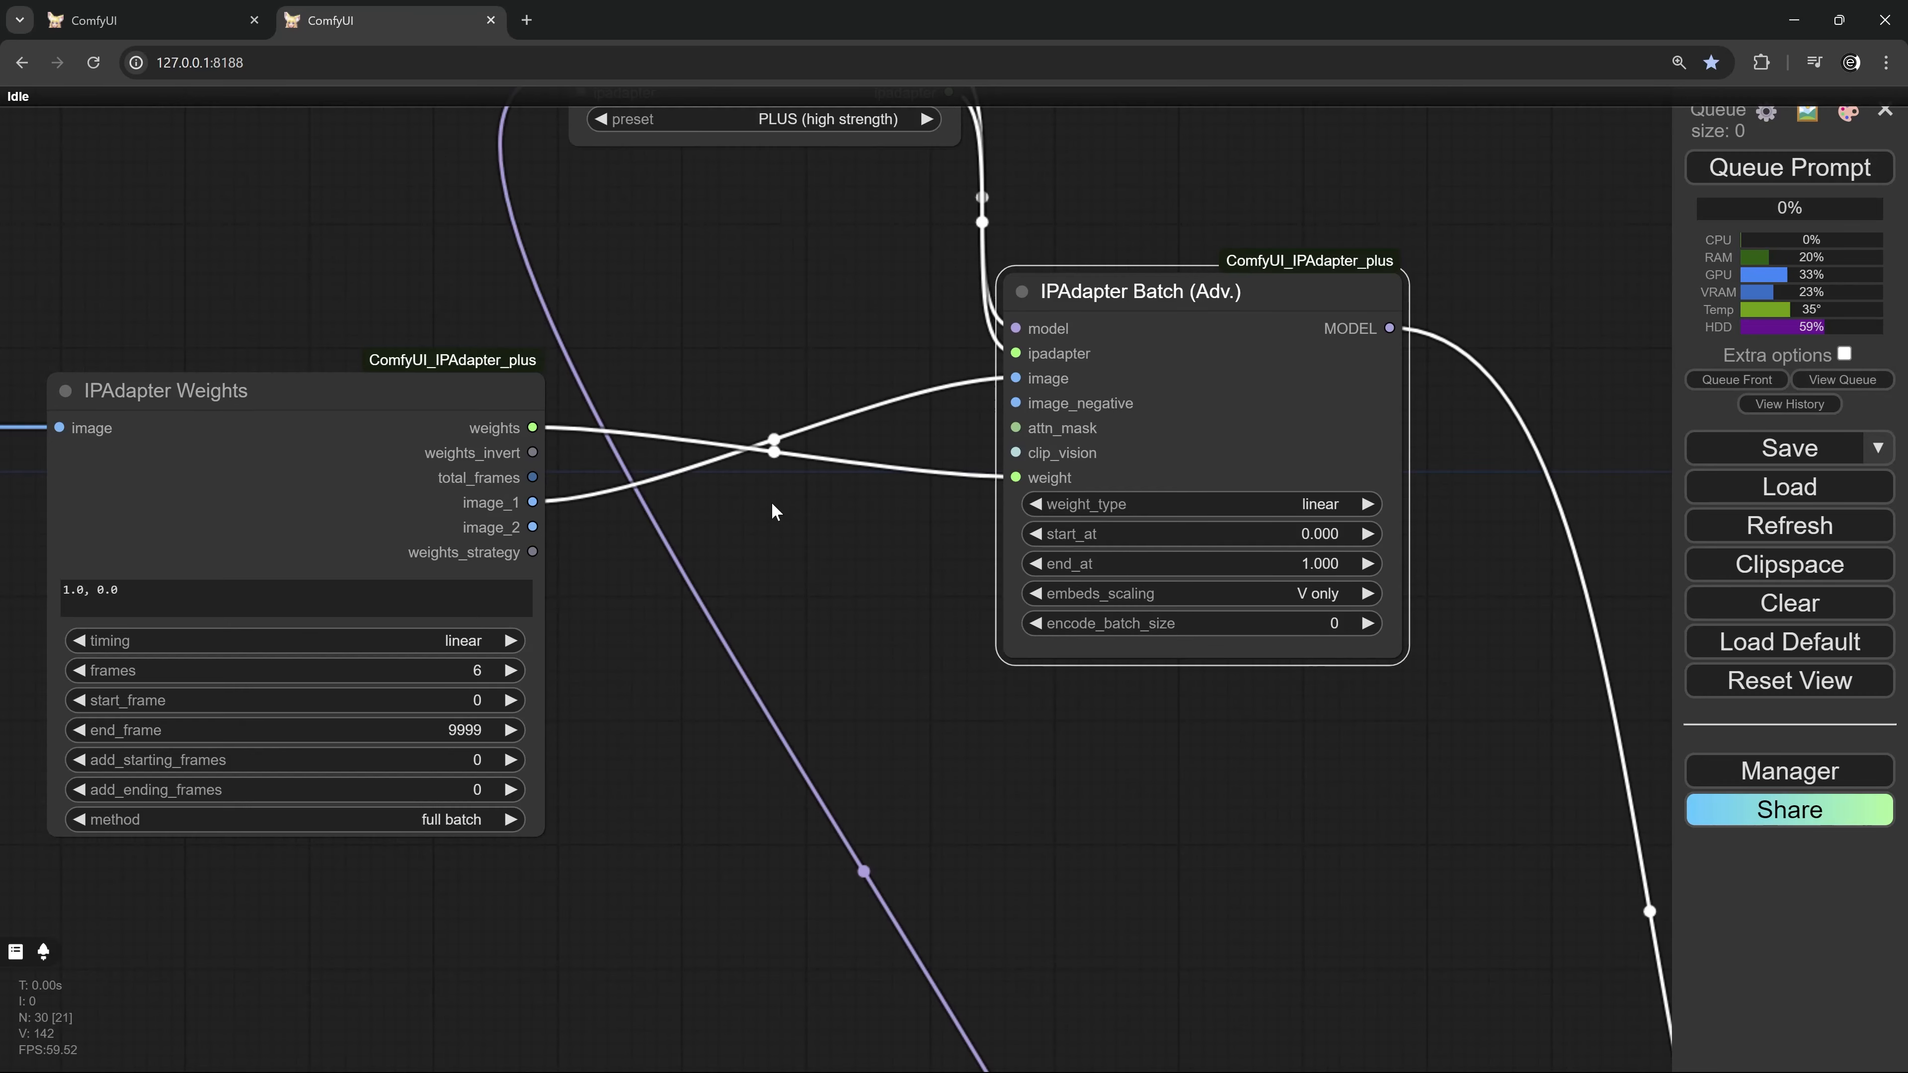
Duplicate the IPAdapter Batch (Adv.) node beside the original and connect the copy's MODEL output to Use Evolved Sampling
scroll(774, 512, "down", 7)
mouse_move(713, 425)
left_mouse_down()
mouse_move(997, 419)
mouse_move(1079, 842)
mouse_move(1076, 1035)
left_mouse_up()
scroll(821, 466, "up", 4)
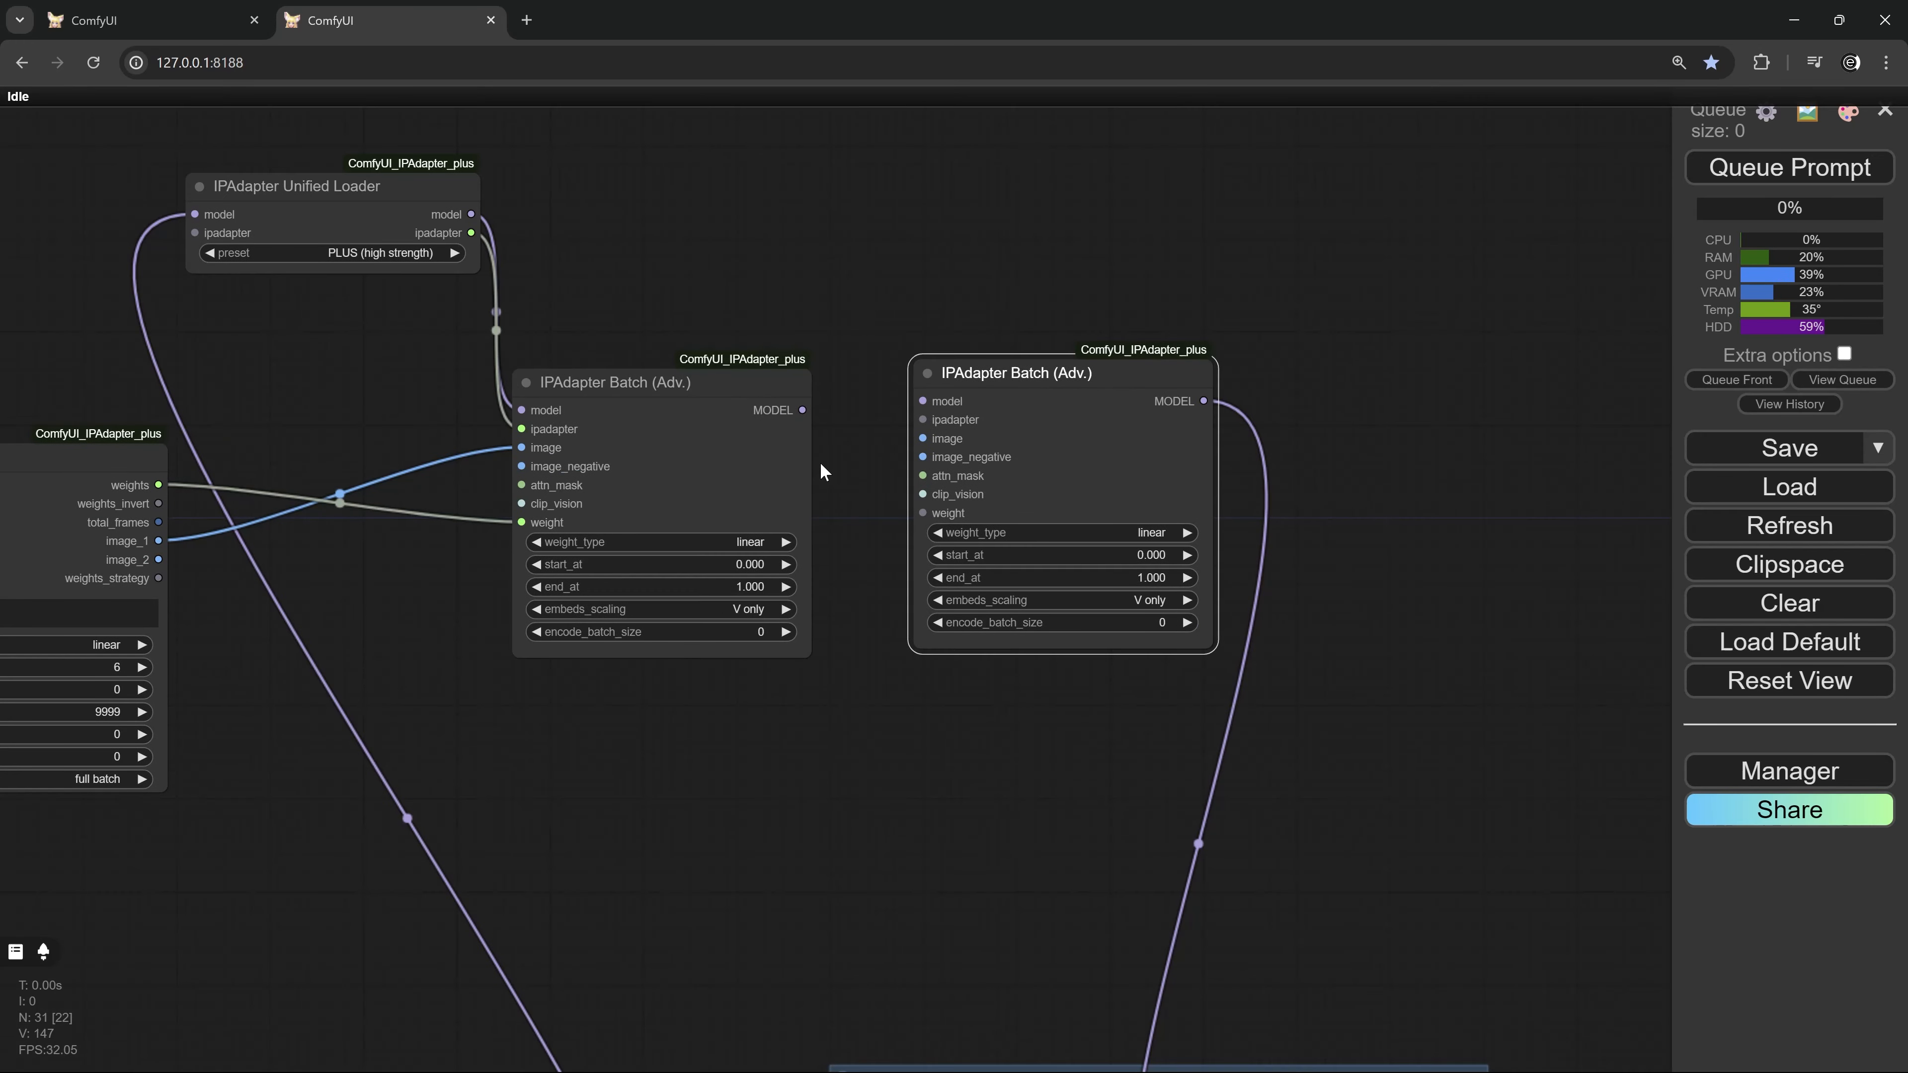
Connect the first batch node's MODEL and the Unified Loader's ipadapter outputs to the second IPAdapter Batch node, and move it slightly closer
left_click_drag(803, 406, 923, 400)
mouse_move(471, 233)
left_mouse_down()
mouse_move(627, 356)
mouse_move(924, 420)
left_mouse_up()
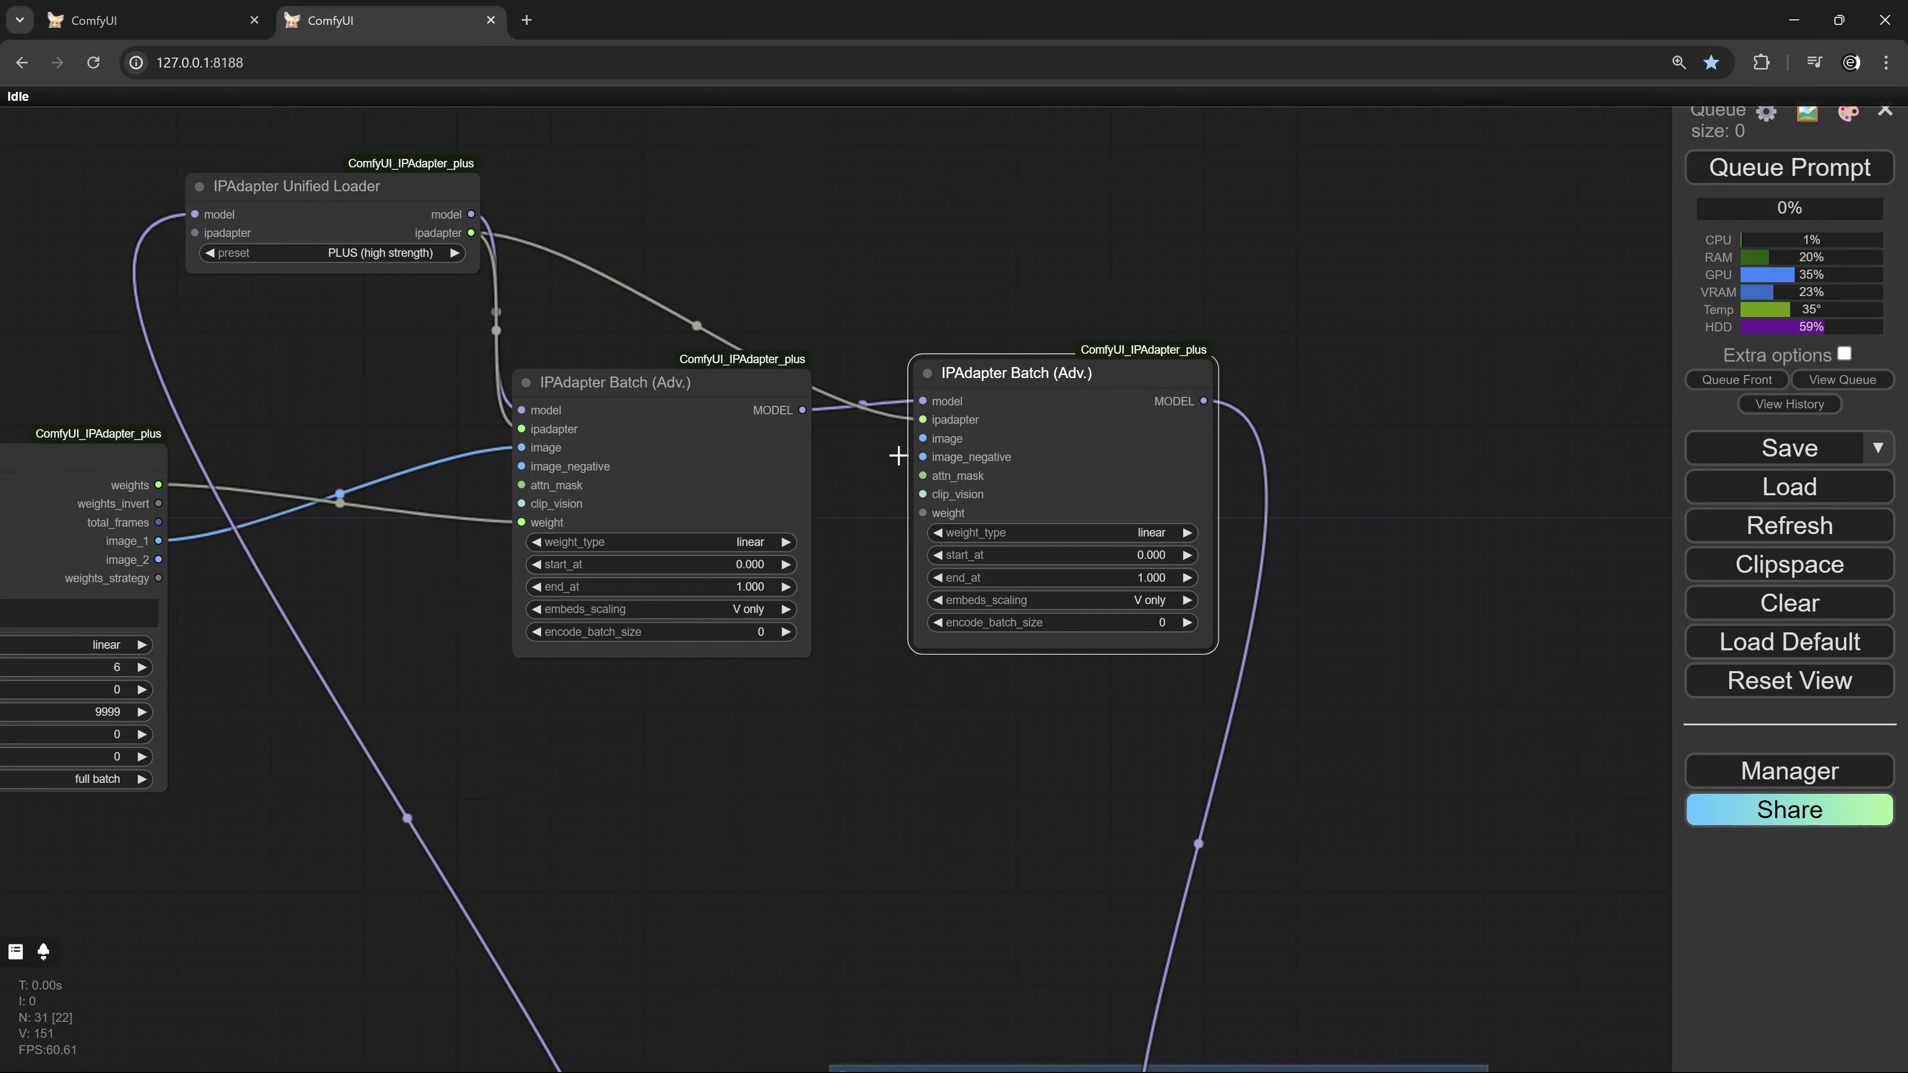
left_click_drag(1014, 828, 913, 664)
scroll(913, 665, "down", 2)
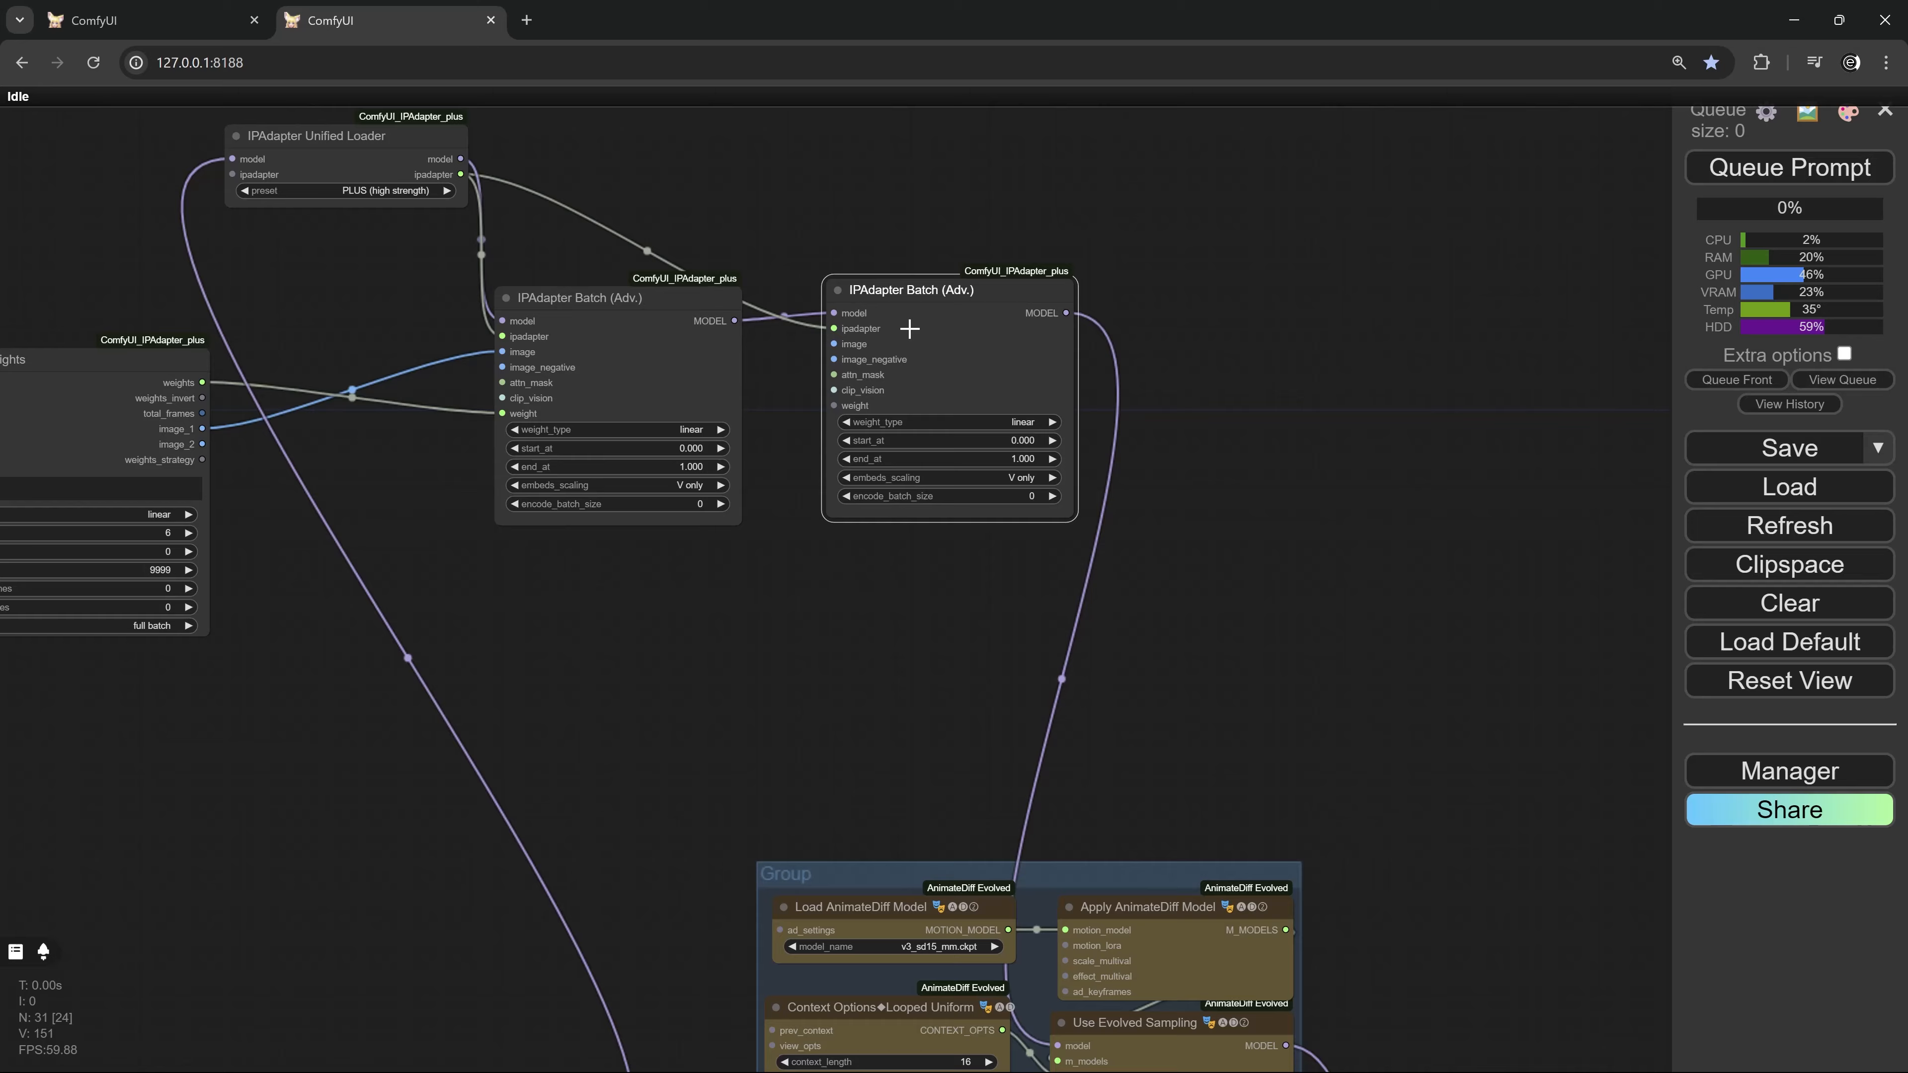
left_click_drag(939, 296, 927, 311)
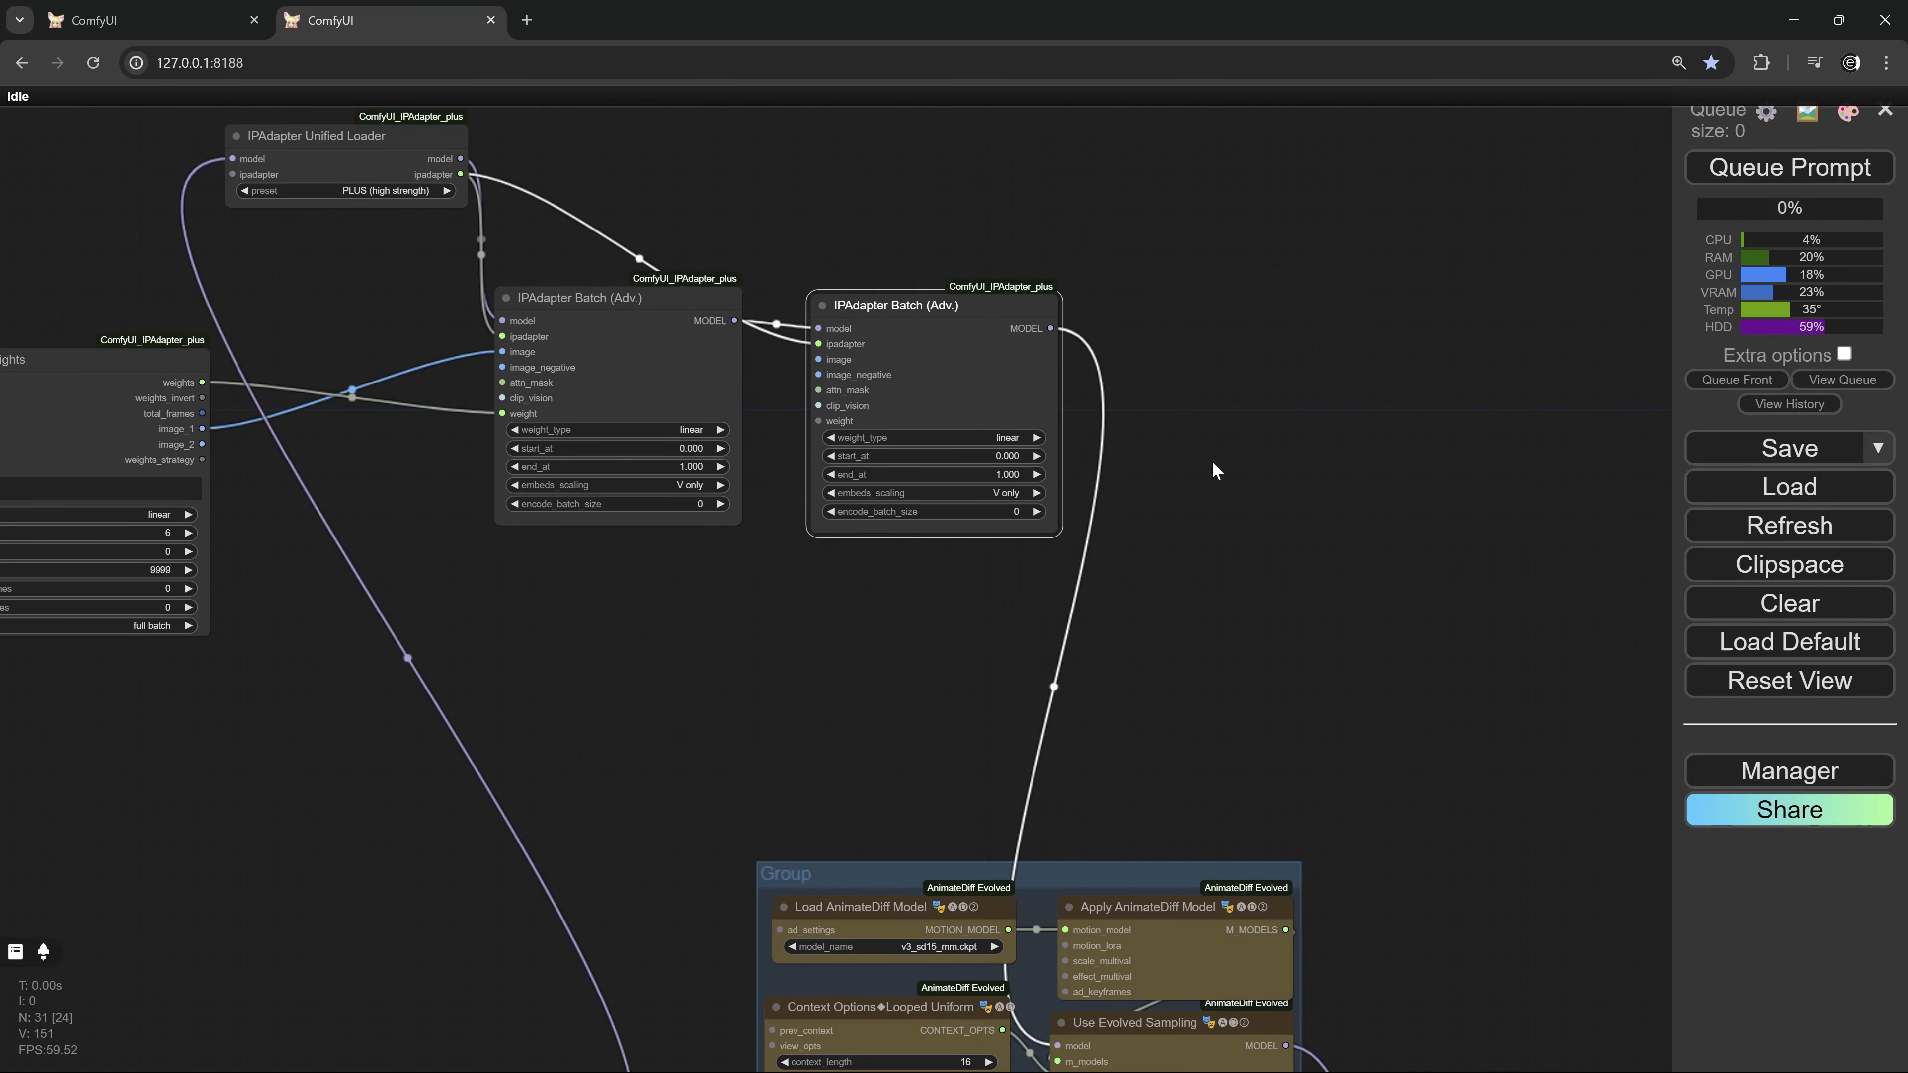
Spread out the IPAdapter Unified Loader and the first IPAdapter Batch node to keep the ipadapter link to the second batch node clear
left_click_drag(1247, 576, 1145, 296)
left_click_drag(1058, 752, 1059, 760)
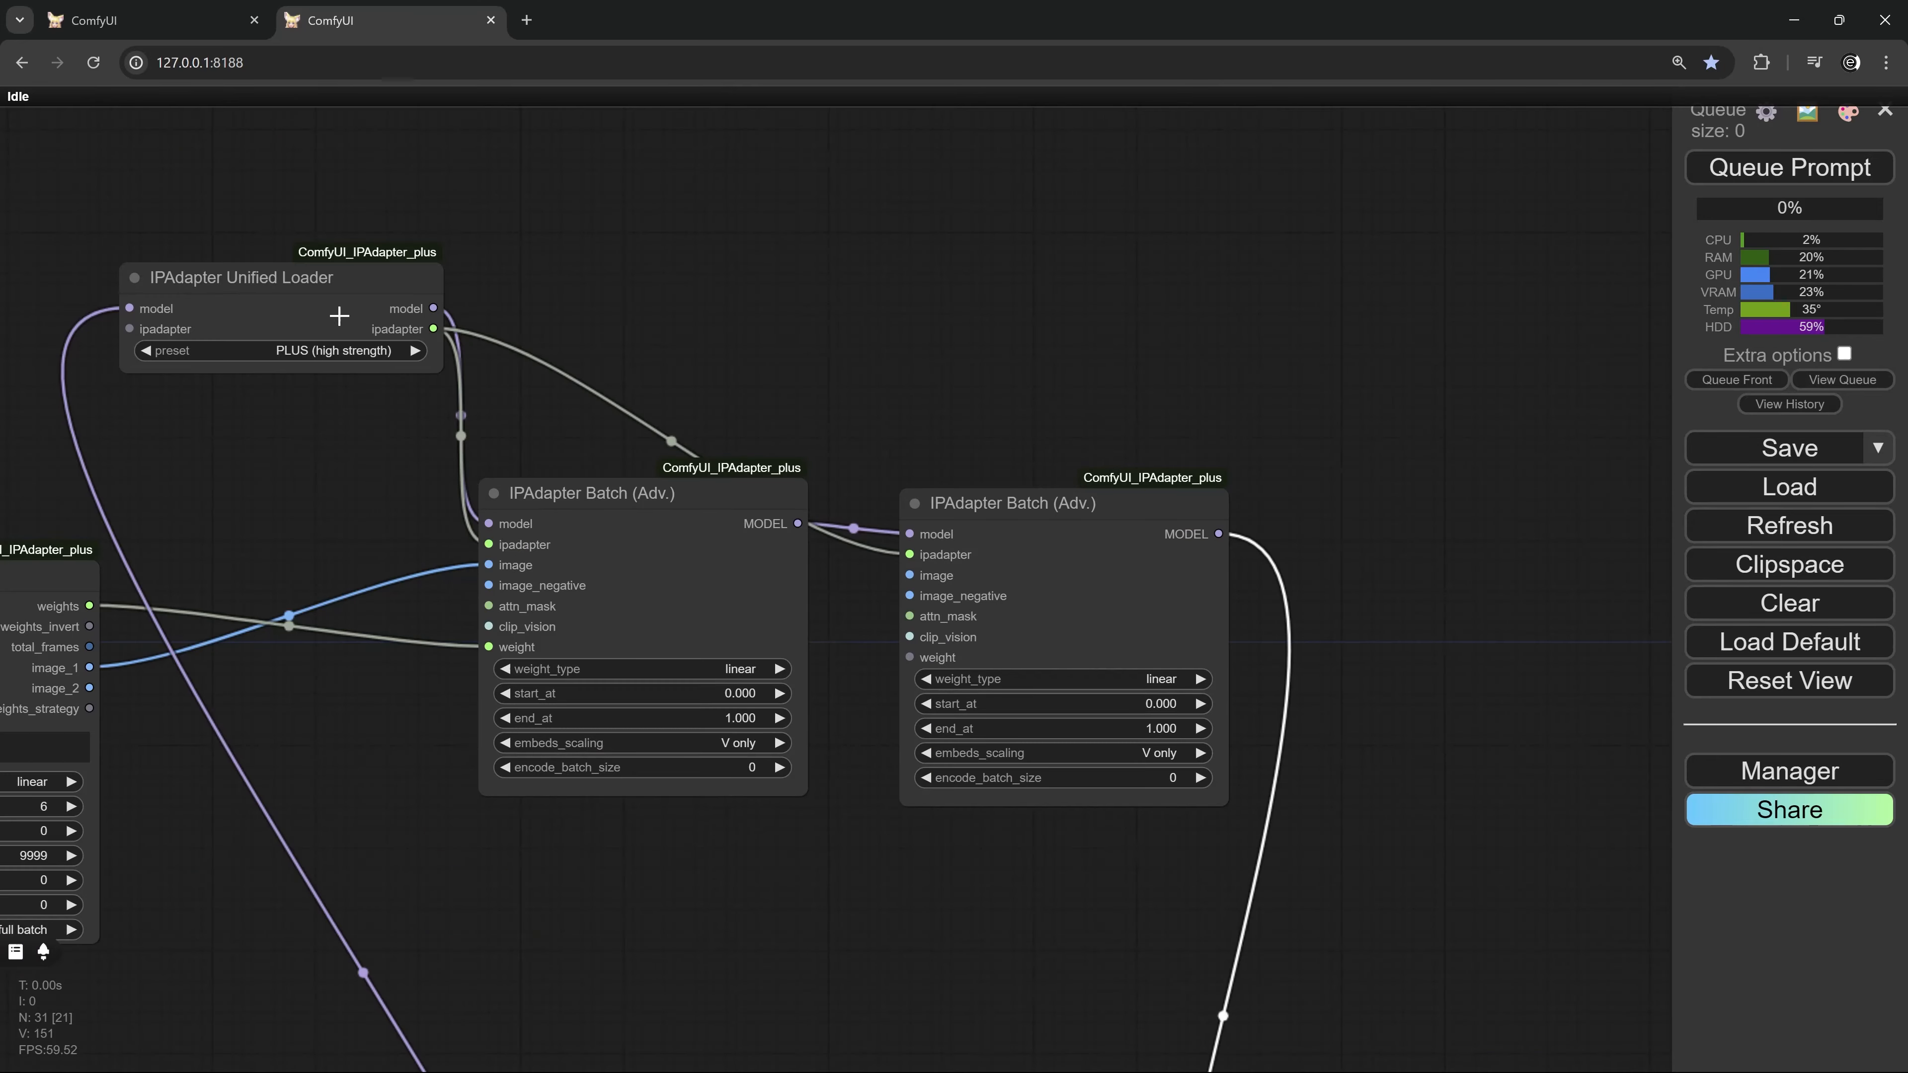
left_click_drag(332, 284, 218, 232)
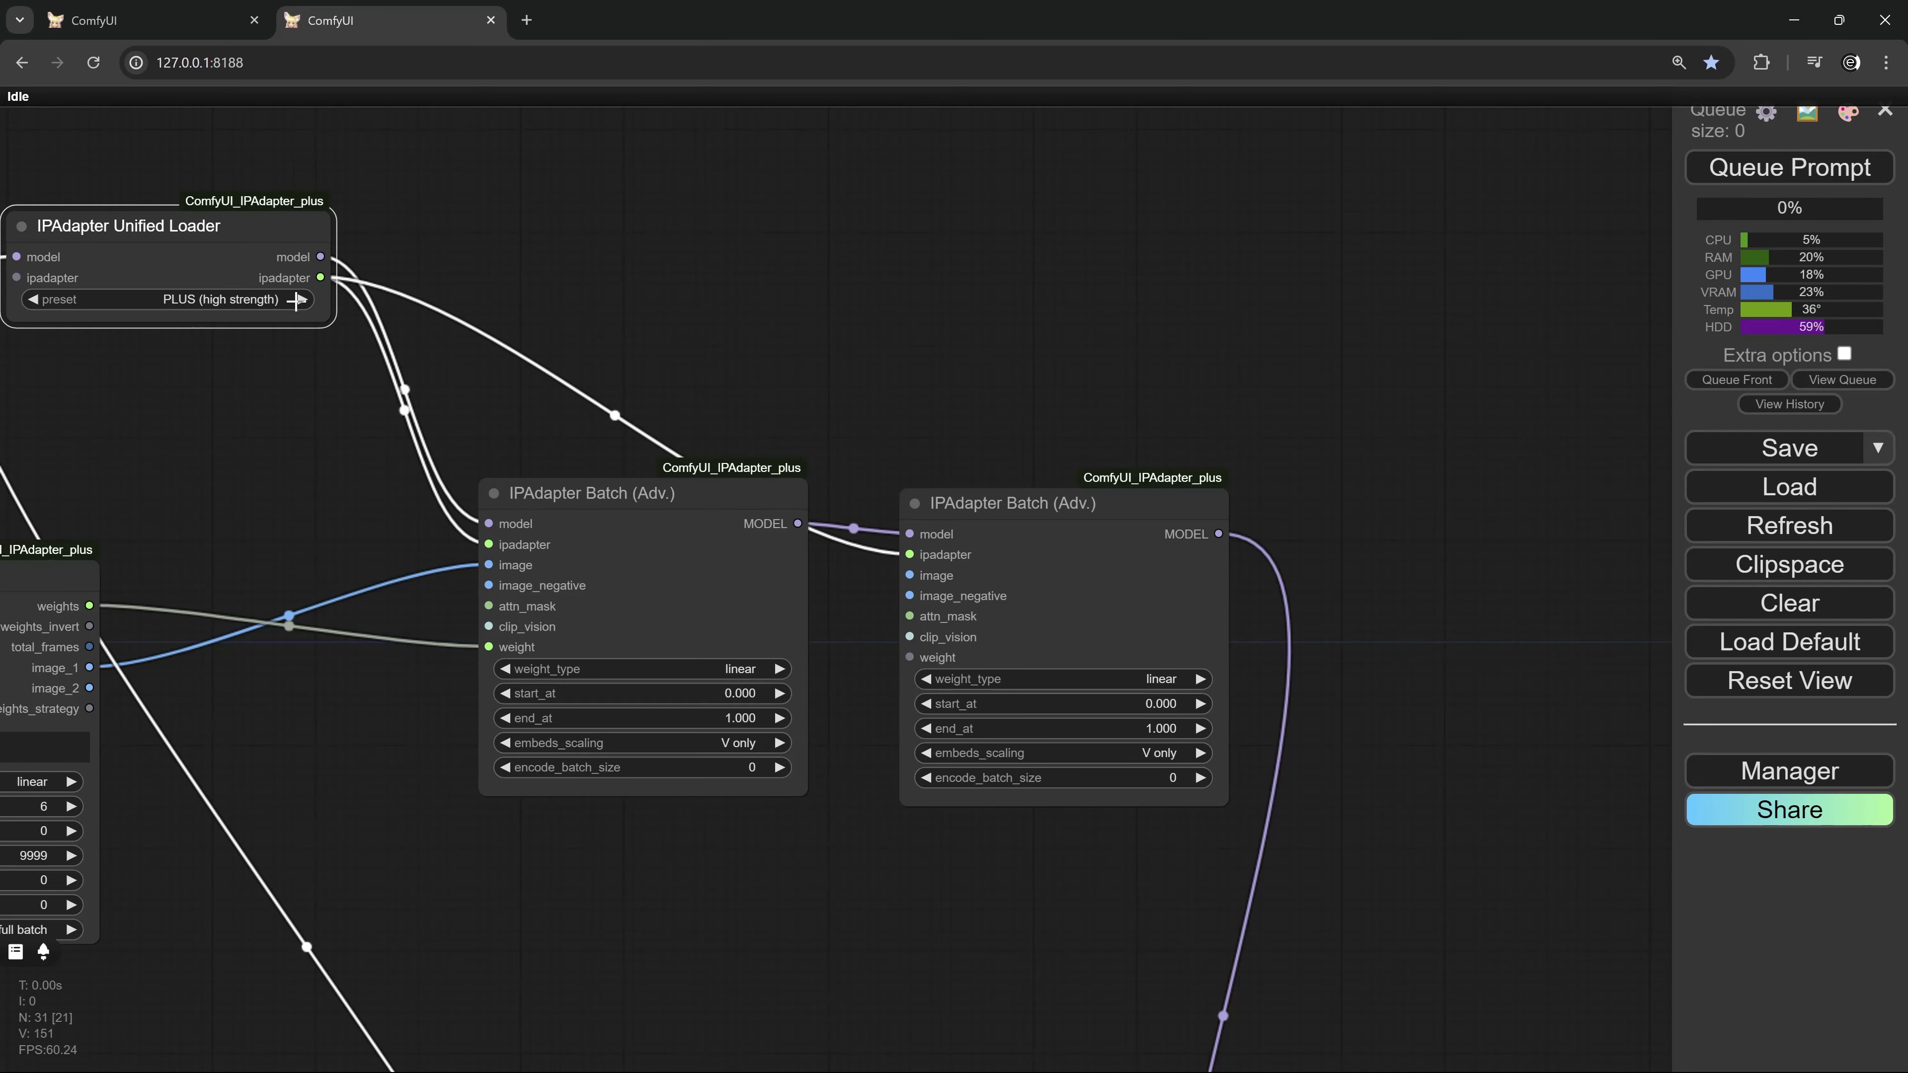
left_click_drag(596, 496, 588, 496)
mouse_move(245, 244)
left_mouse_down()
mouse_move(290, 237)
mouse_move(265, 244)
left_mouse_up()
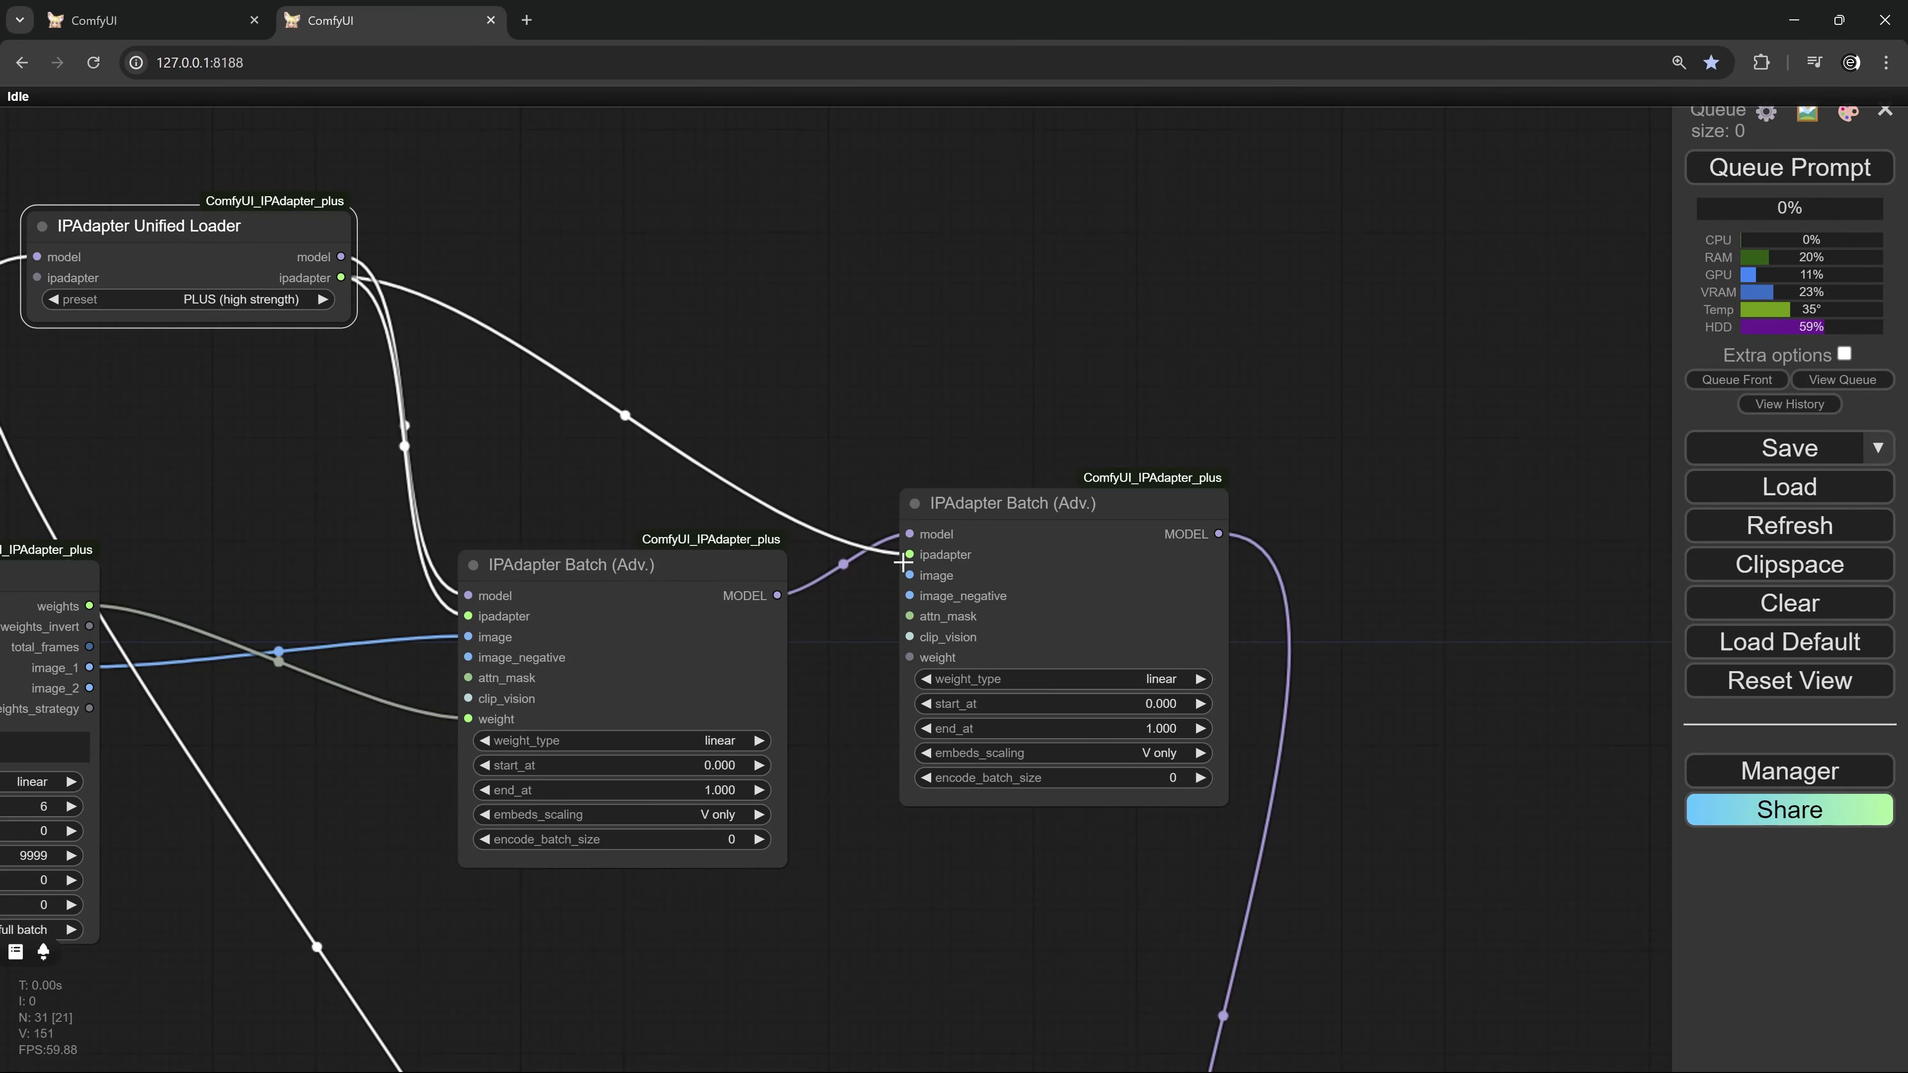
left_click_drag(740, 586, 730, 555)
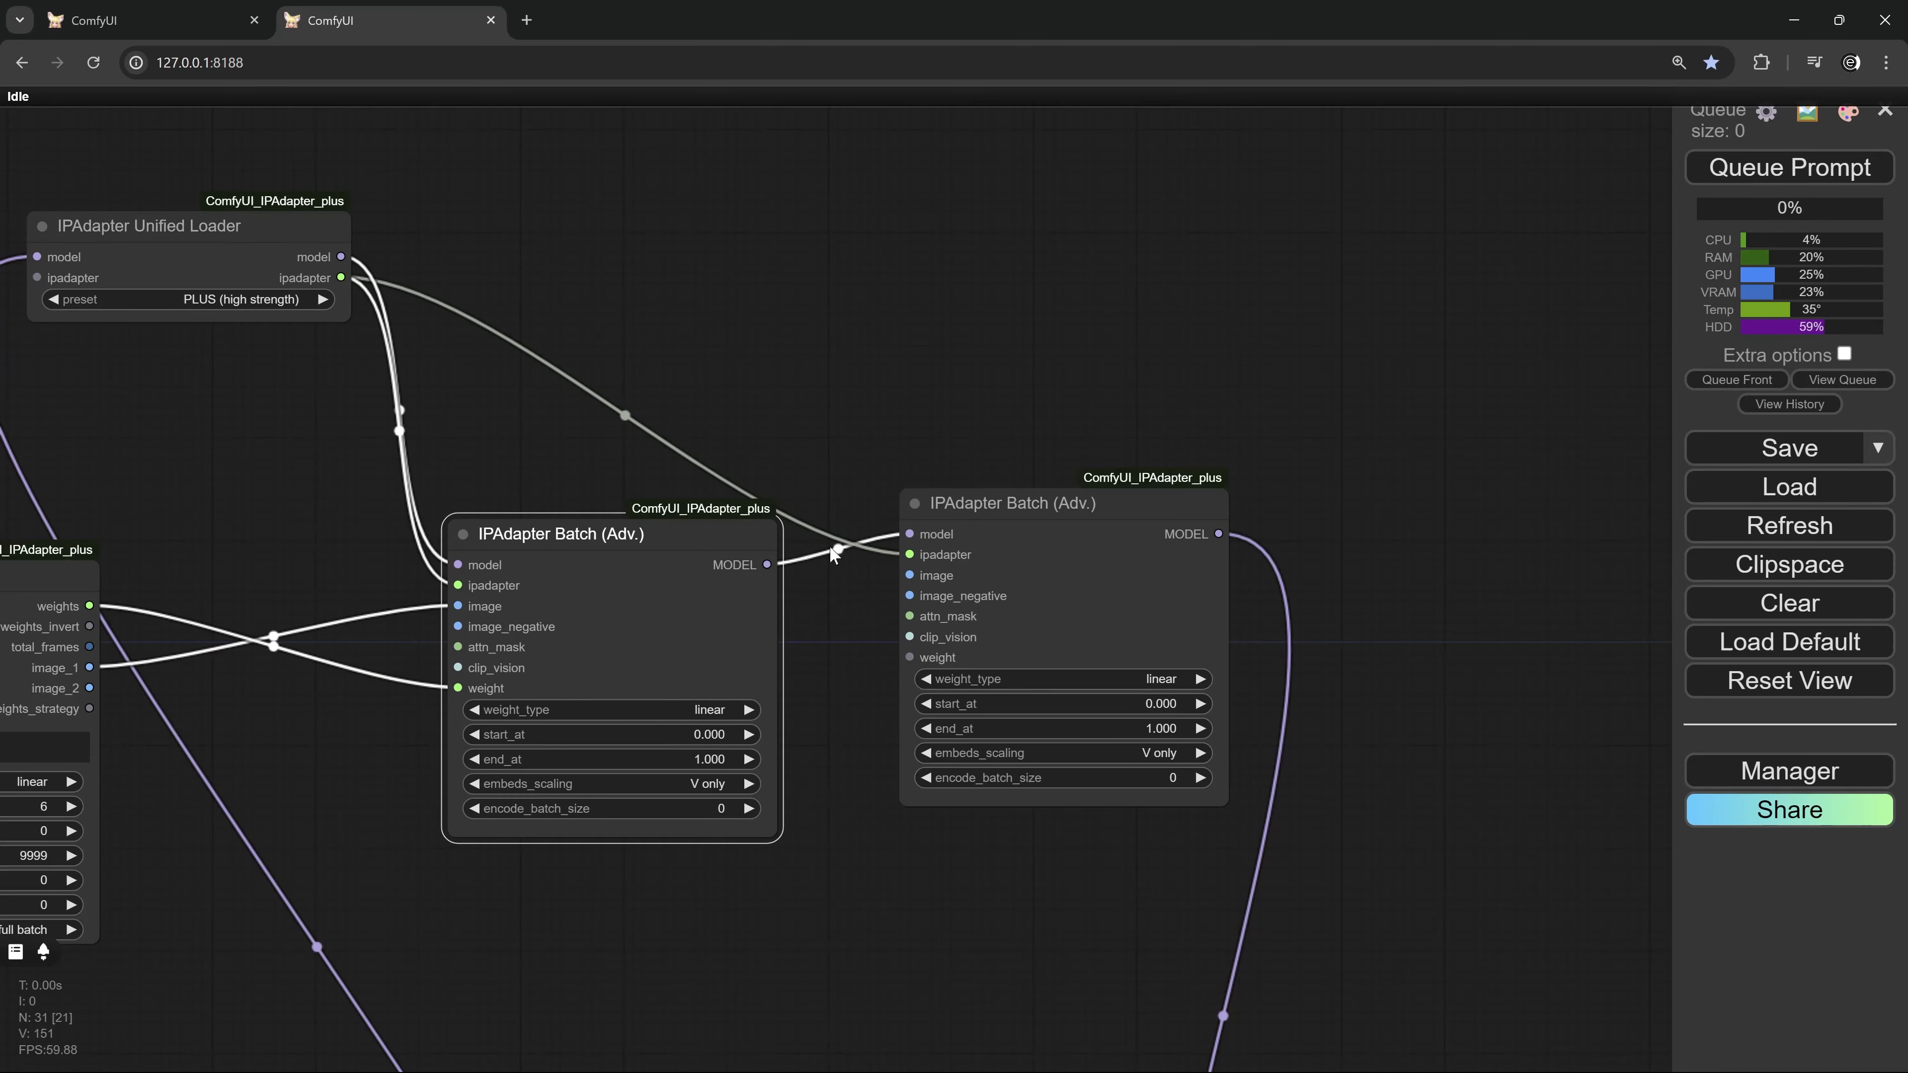
Connect image_2 of IPAdapter Weights to the image input of the second IPAdapter Batch (Adv.) node
left_click_drag(128, 639, 1222, 498)
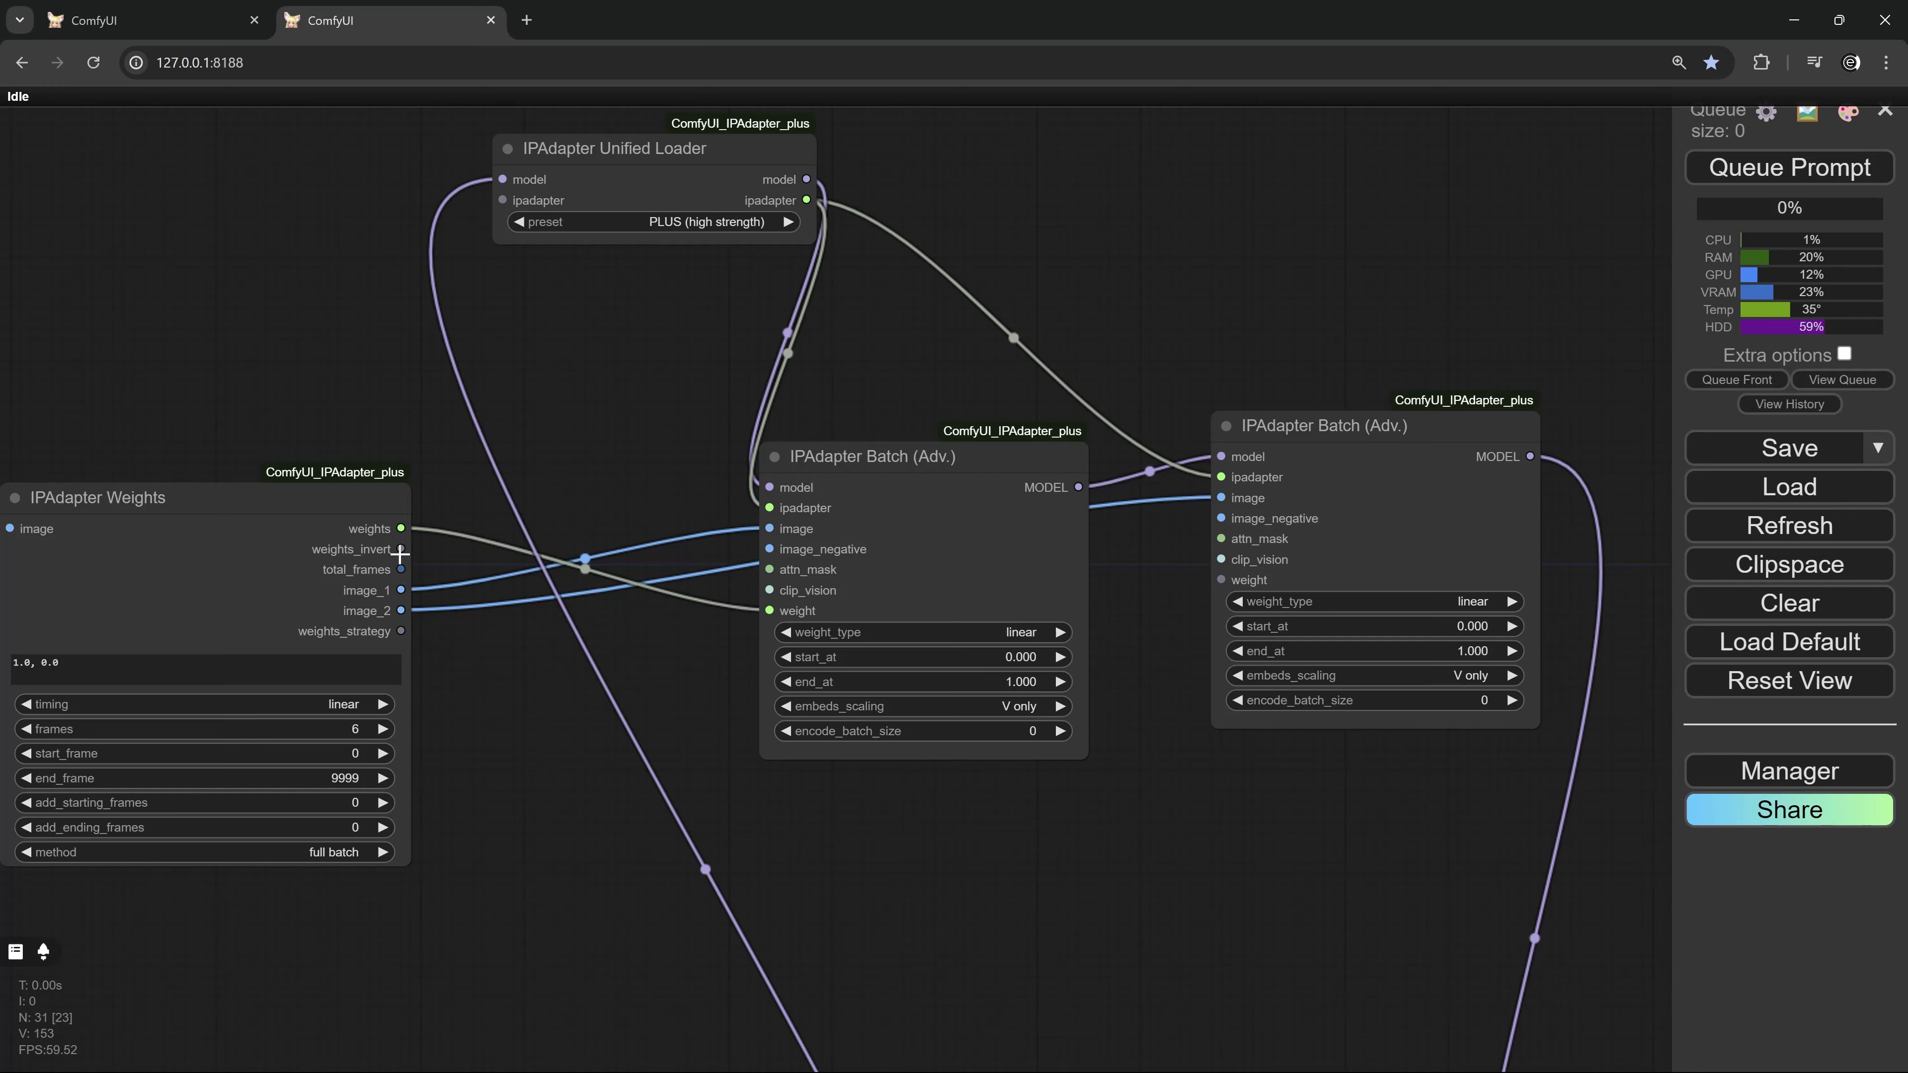
Connect weights_invert of IPAdapter Weights to the weight input of the second IPAdapter Batch (Adv.) node
left_click_drag(399, 554, 1217, 580)
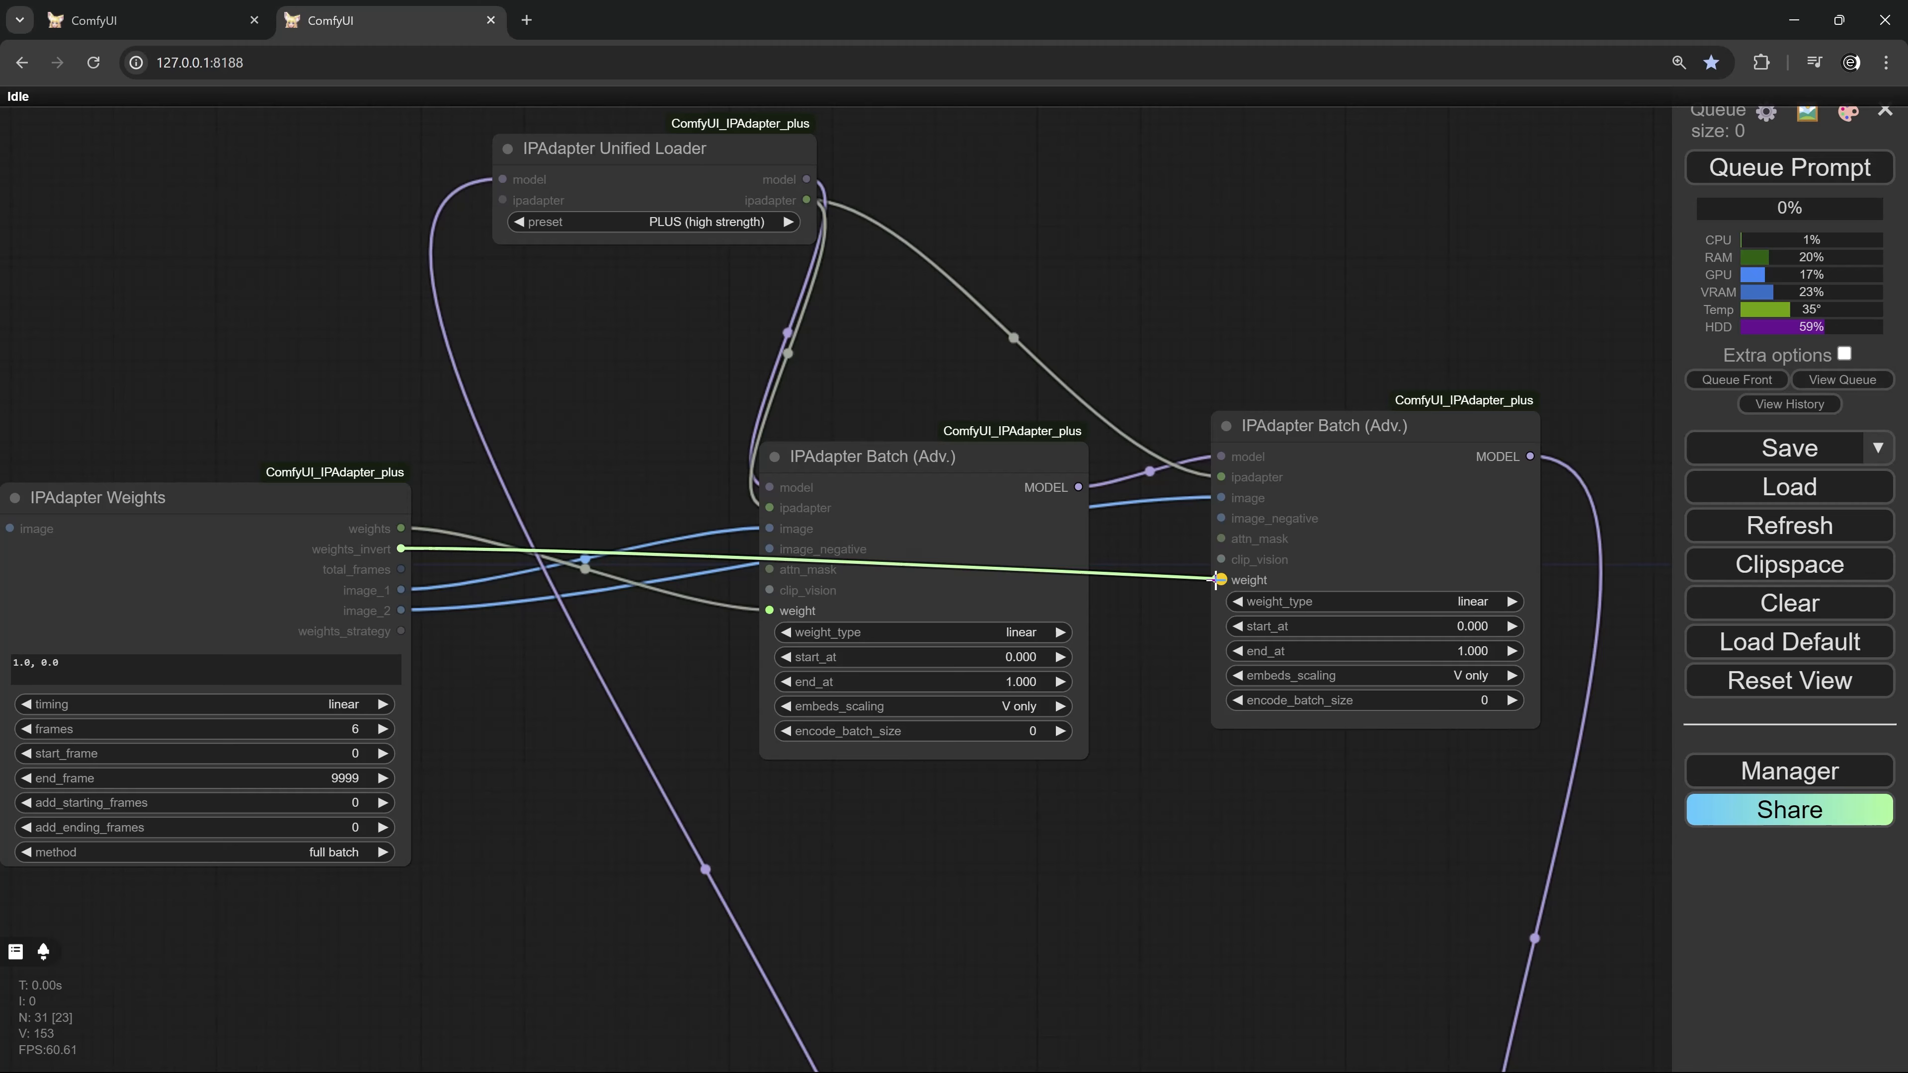
left_click_drag(1217, 579, 1218, 580)
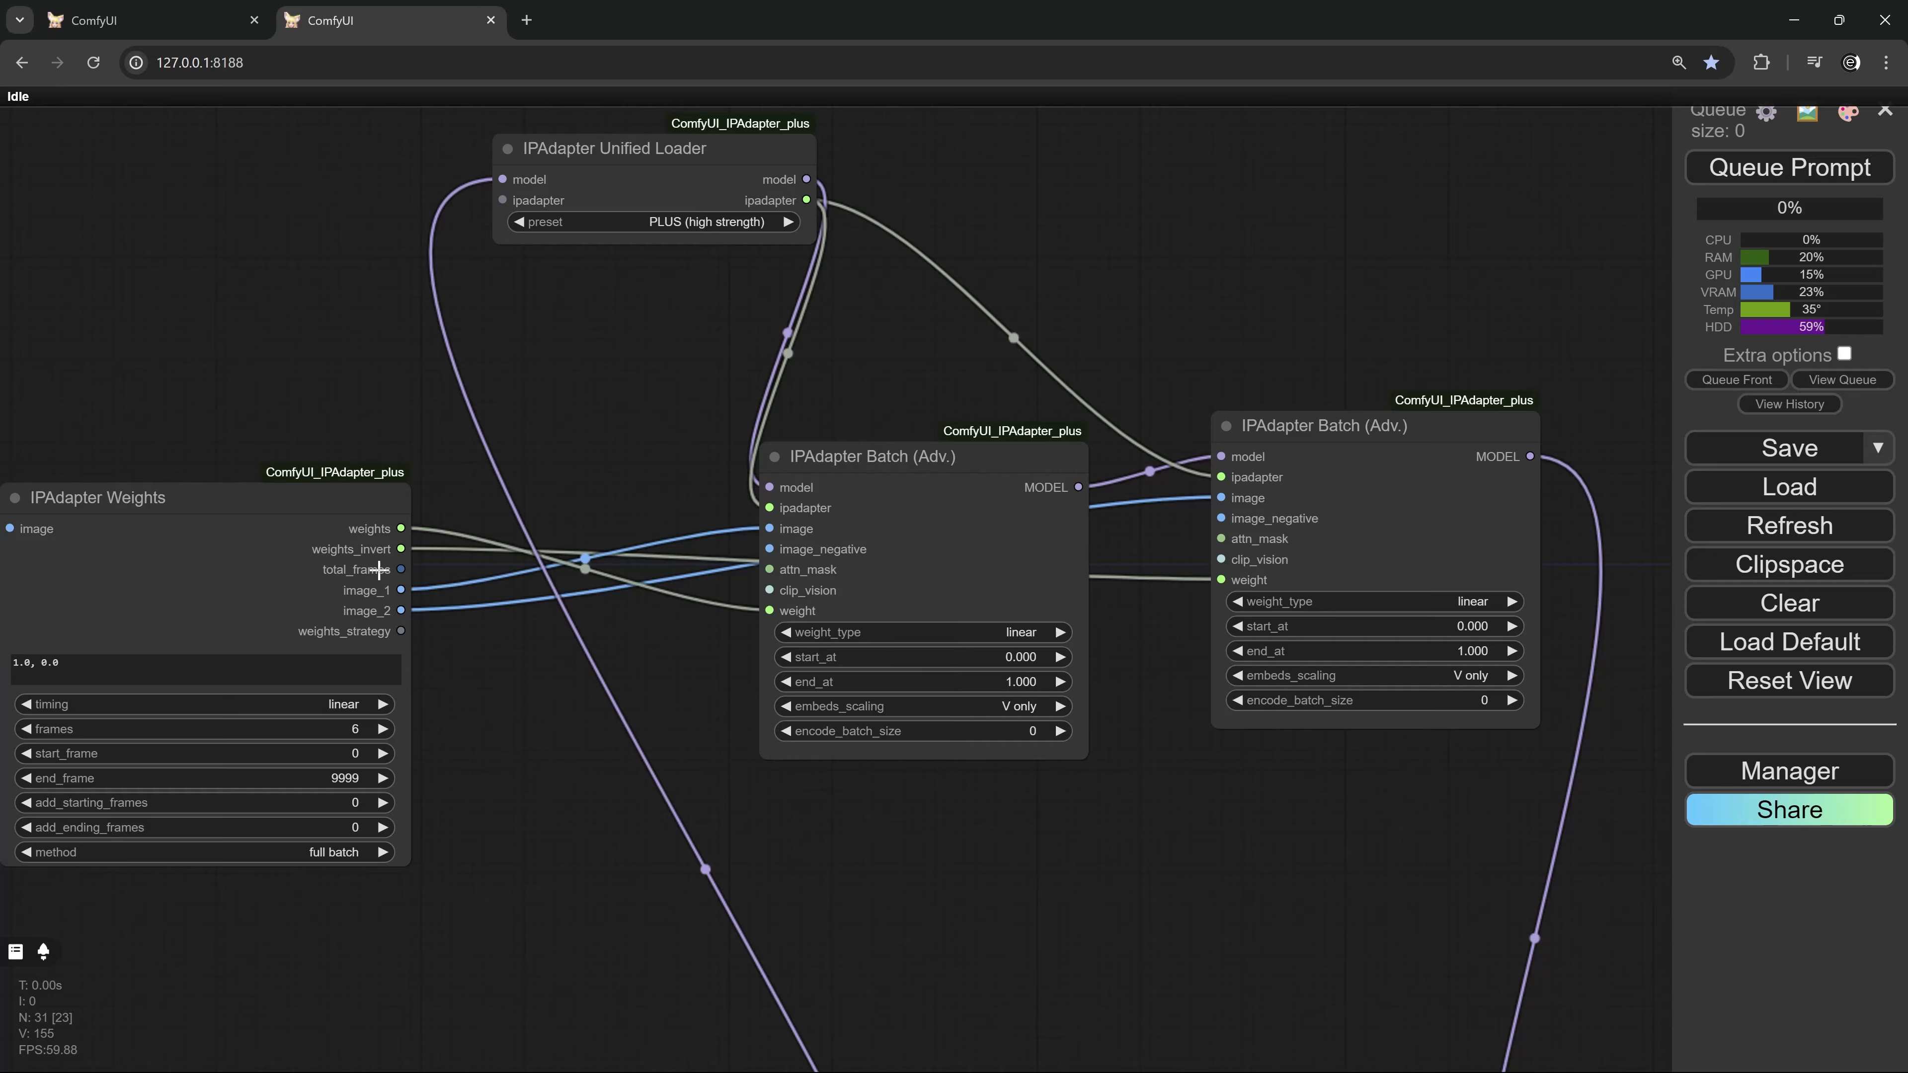
Move the Empty Latent Image and Int Literal nodes out from under the KSampler to the free space beside its inputs
left_click_drag(563, 842, 627, 469)
scroll(582, 718, "down", 3)
left_click_drag(674, 784, 782, 706)
left_click_drag(982, 678, 245, 319)
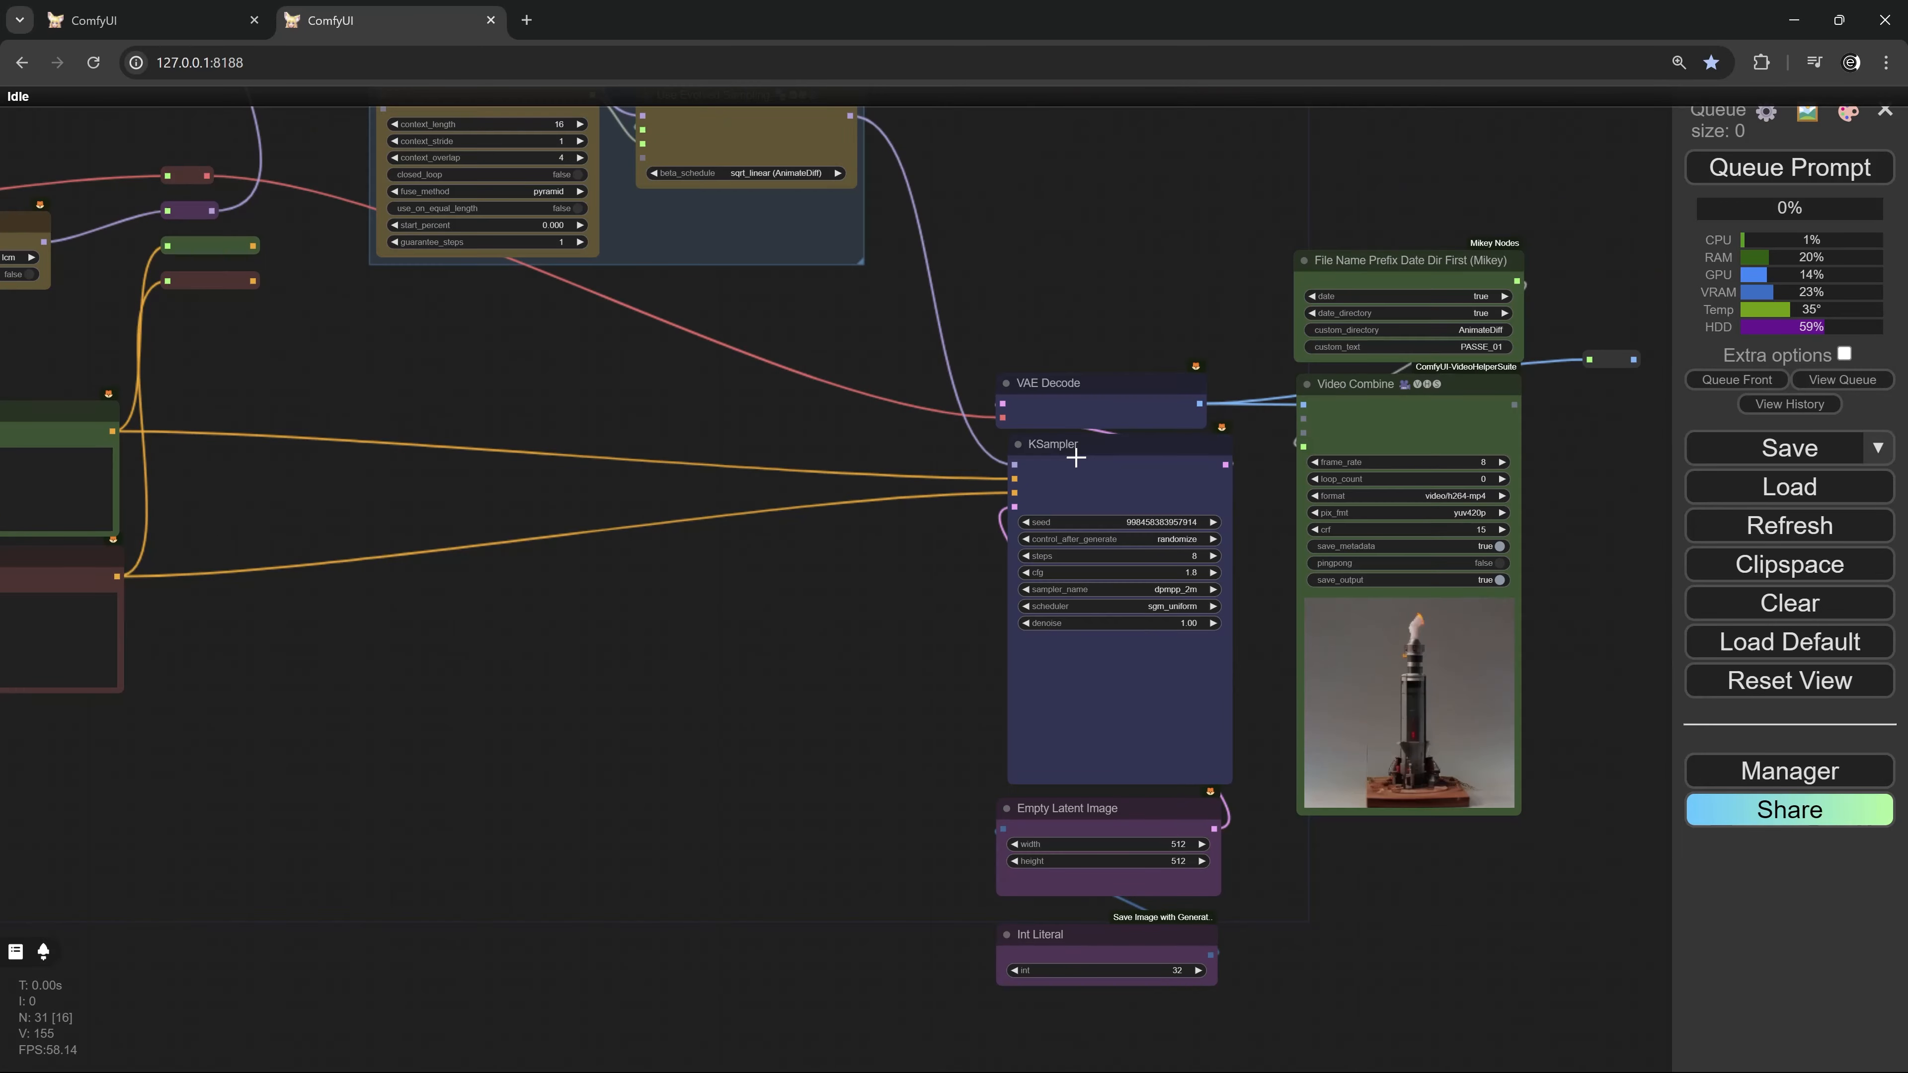
scroll(1107, 953, "up", 5)
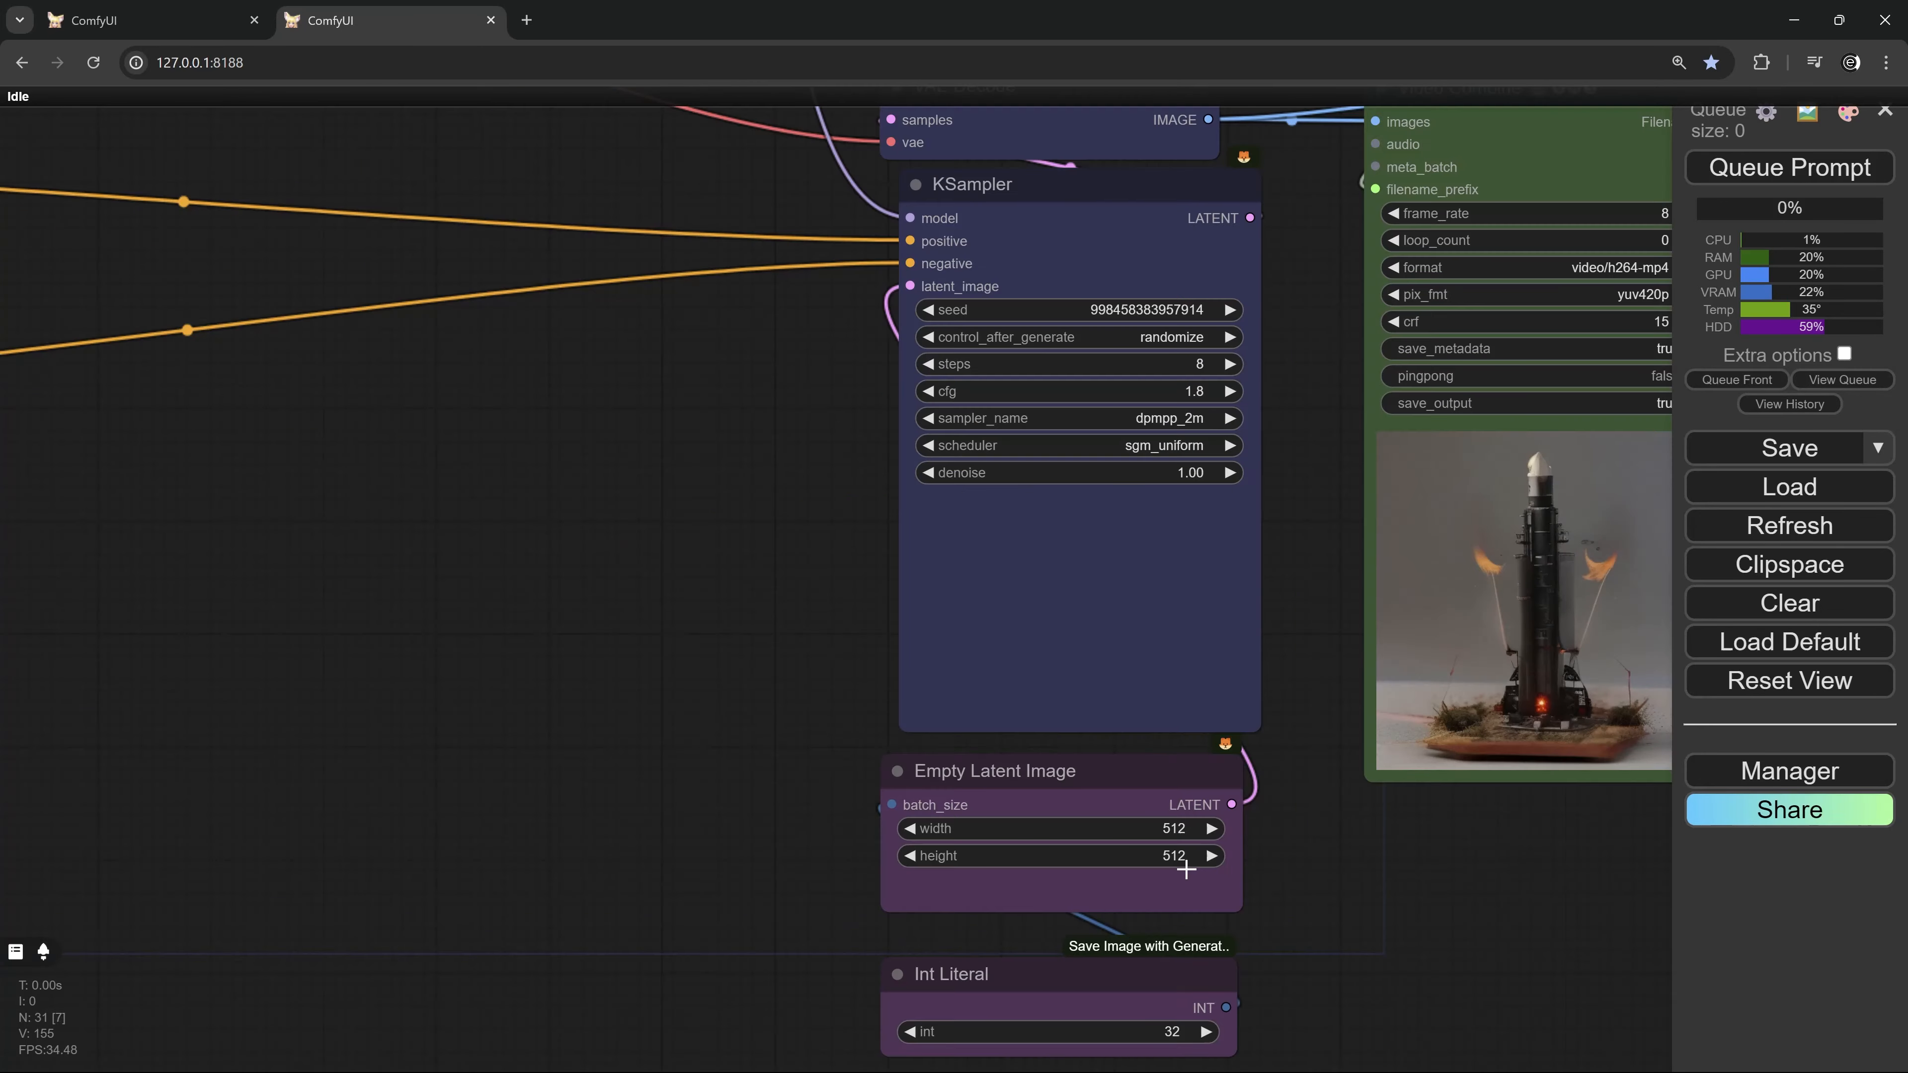
left_click_drag(1099, 774, 668, 383)
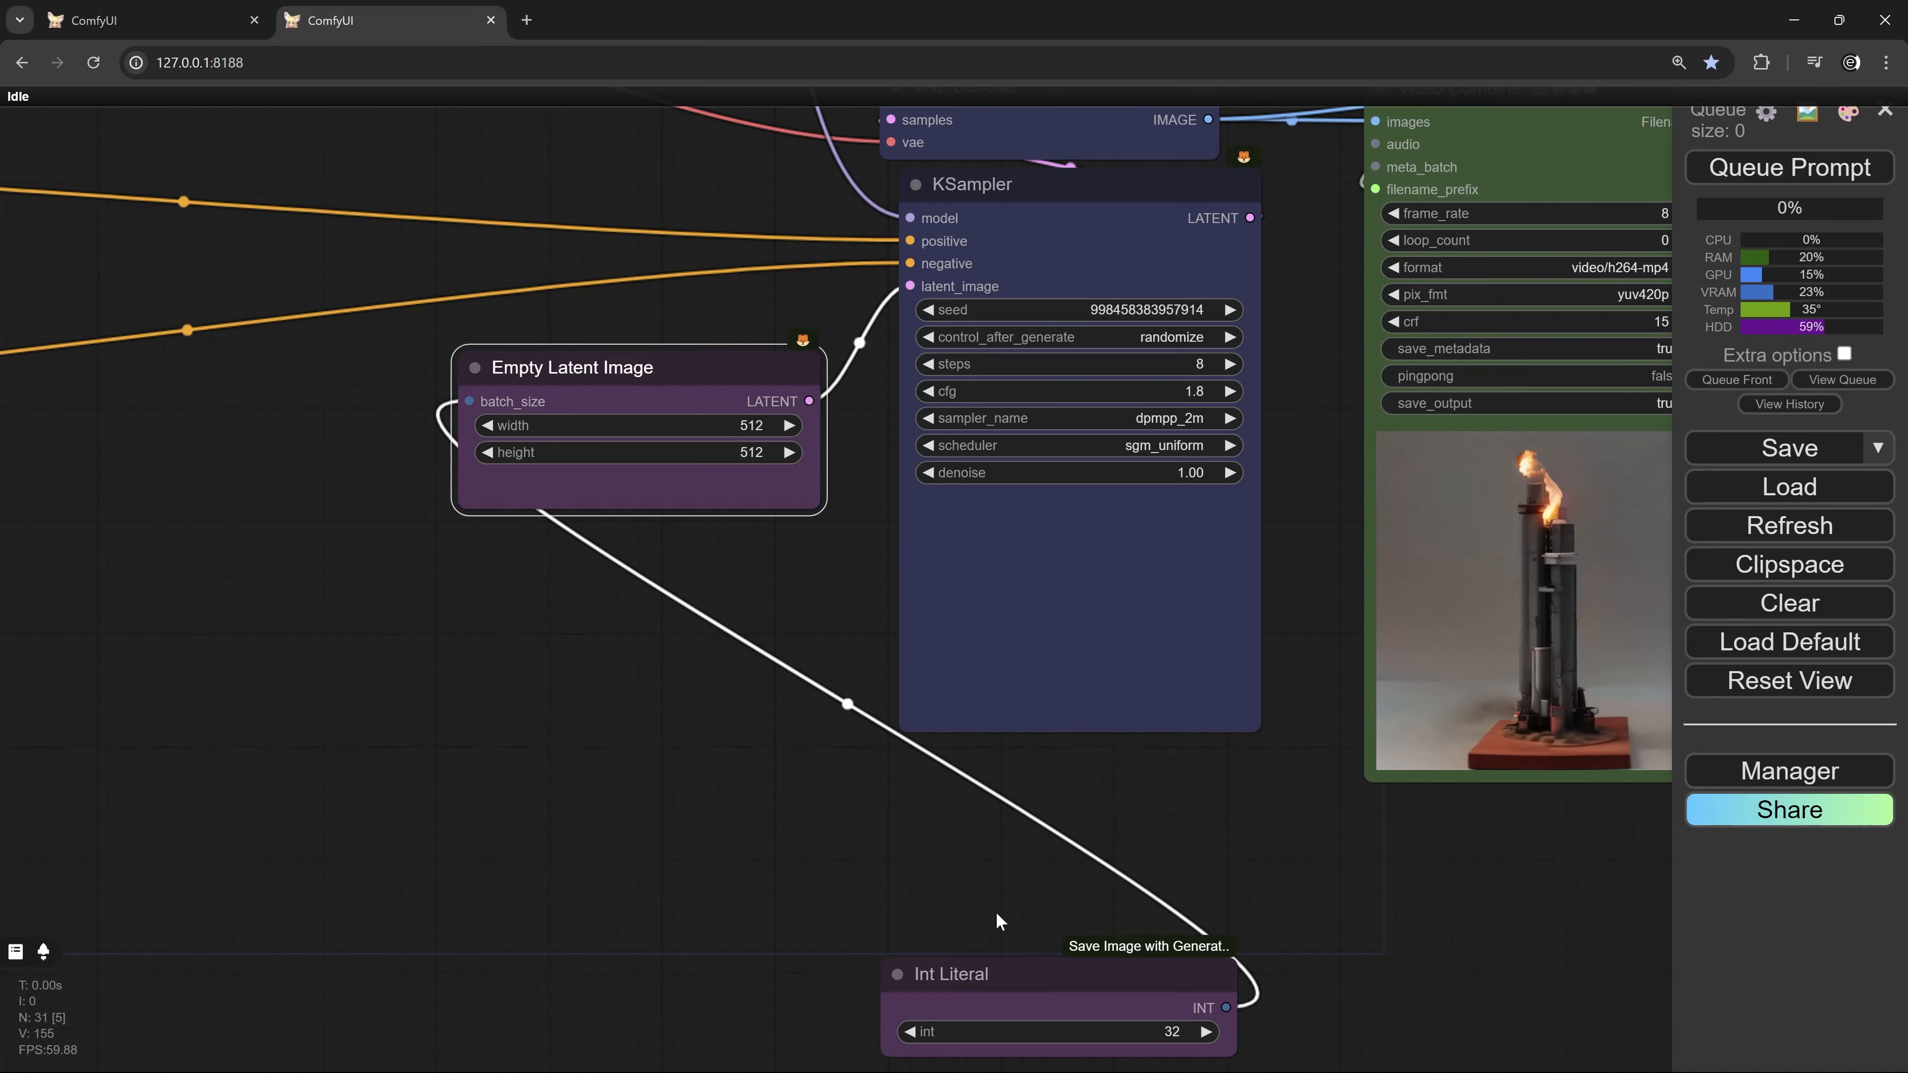
left_click_drag(1006, 974, 177, 430)
scroll(822, 725, "left", 6)
scroll(822, 724, "up", 2)
left_click_drag(729, 521, 742, 537)
scroll(788, 537, "down", 8)
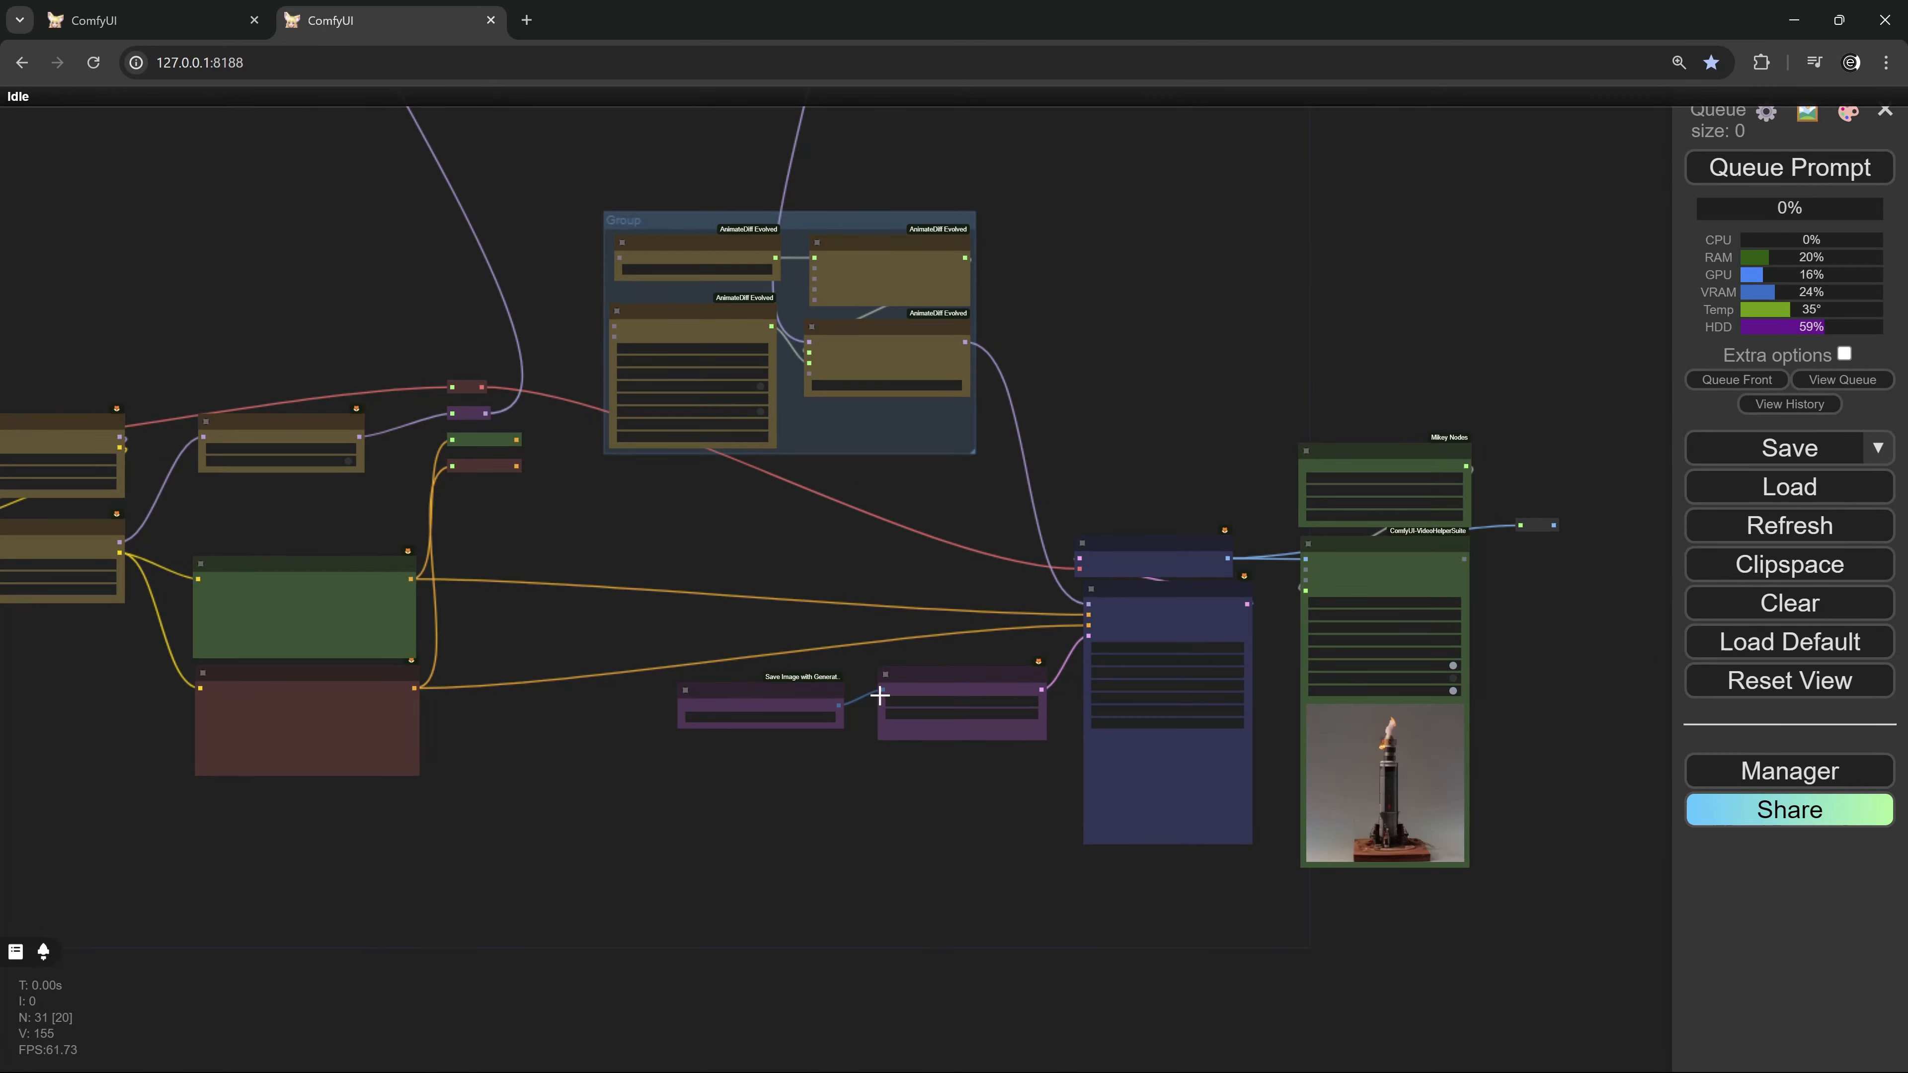
Add a Reroute on the batch_size input of Empty Latent Image and feed it from total_frames of IPAdapter Weights
left_click_drag(882, 689, 569, 175)
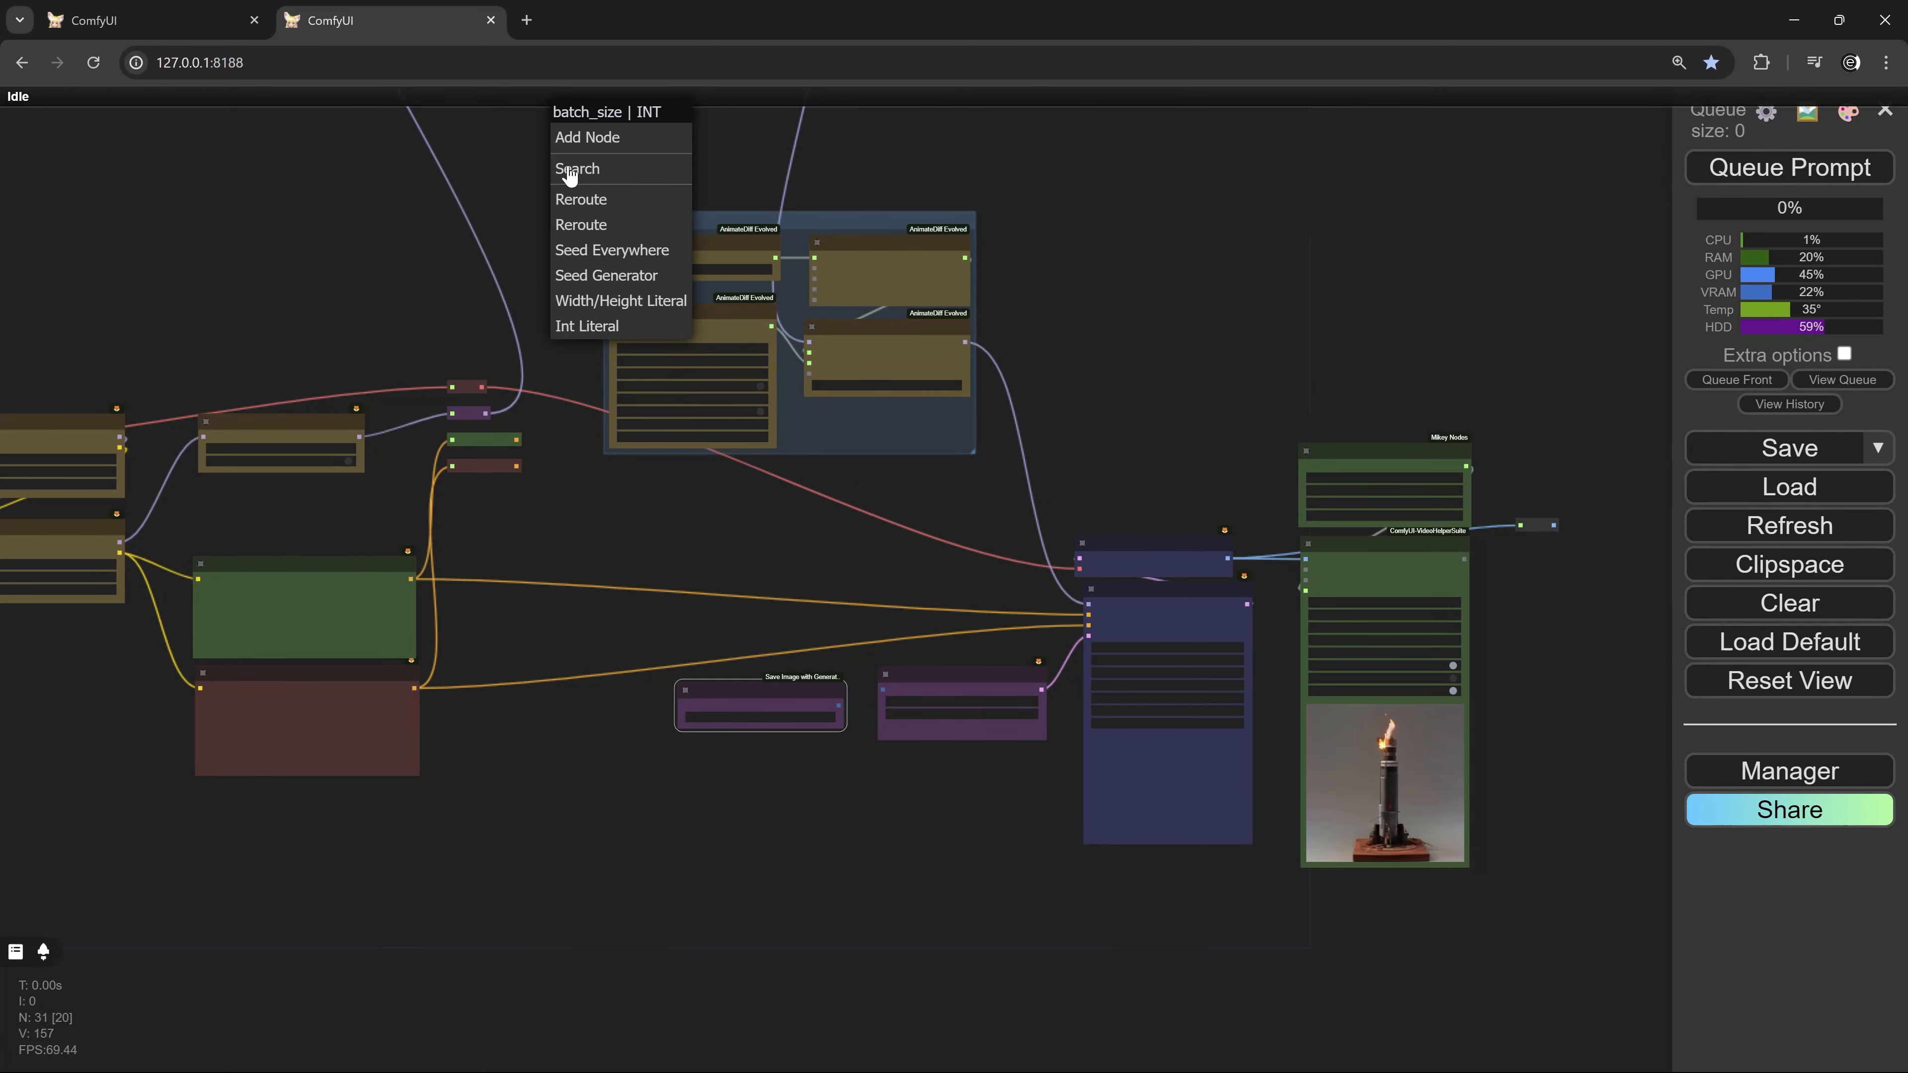
left_click(582, 207)
scroll(660, 443, "up", 8)
left_click_drag(364, 309, 570, 635)
left_click_drag(335, 487, 1051, 1010)
left_click_drag(1172, 1067, 1042, 562)
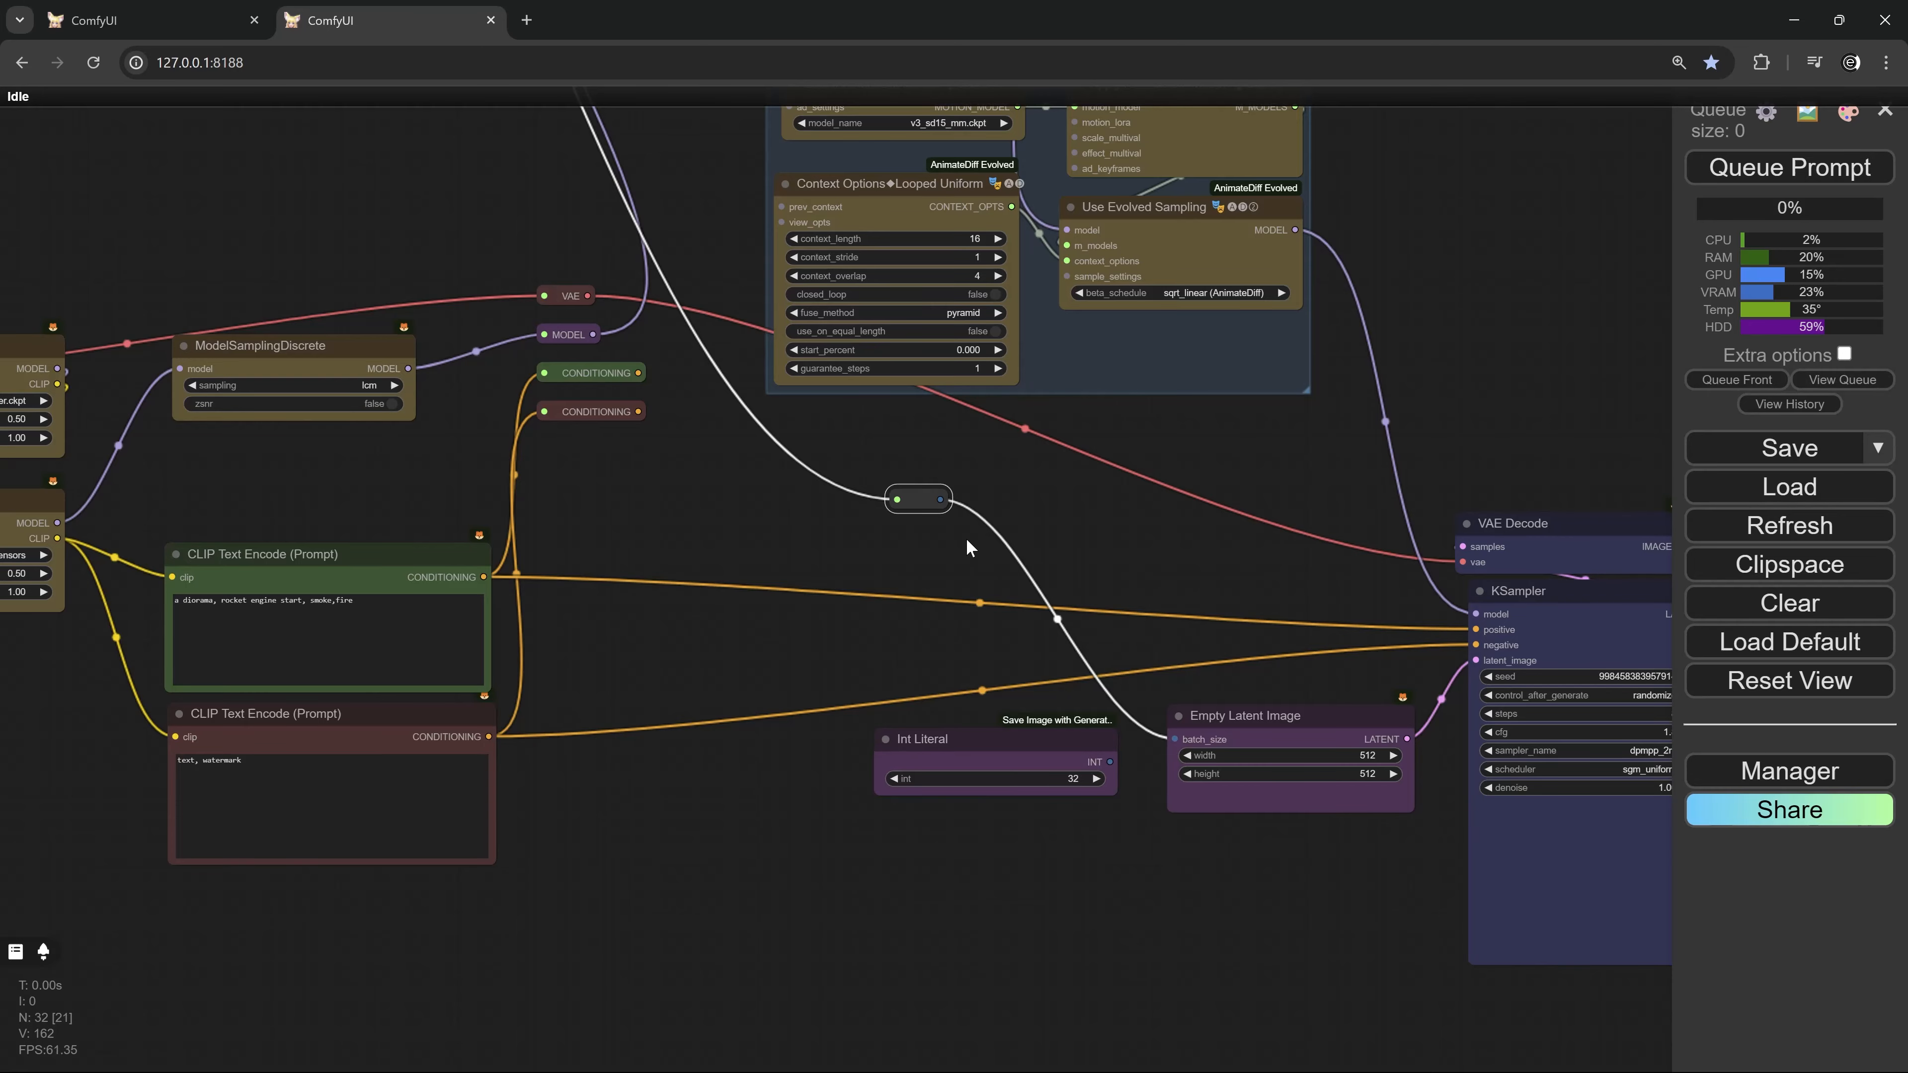
Replace the positive CLIP Text Encode prompt with "portrait of a man"
scroll(690, 213, "down", 3)
left_click_drag(690, 213, 918, 940)
left_click_drag(286, 225, 945, 672)
scroll(504, 295, "up", 1)
scroll(695, 413, "down", 4)
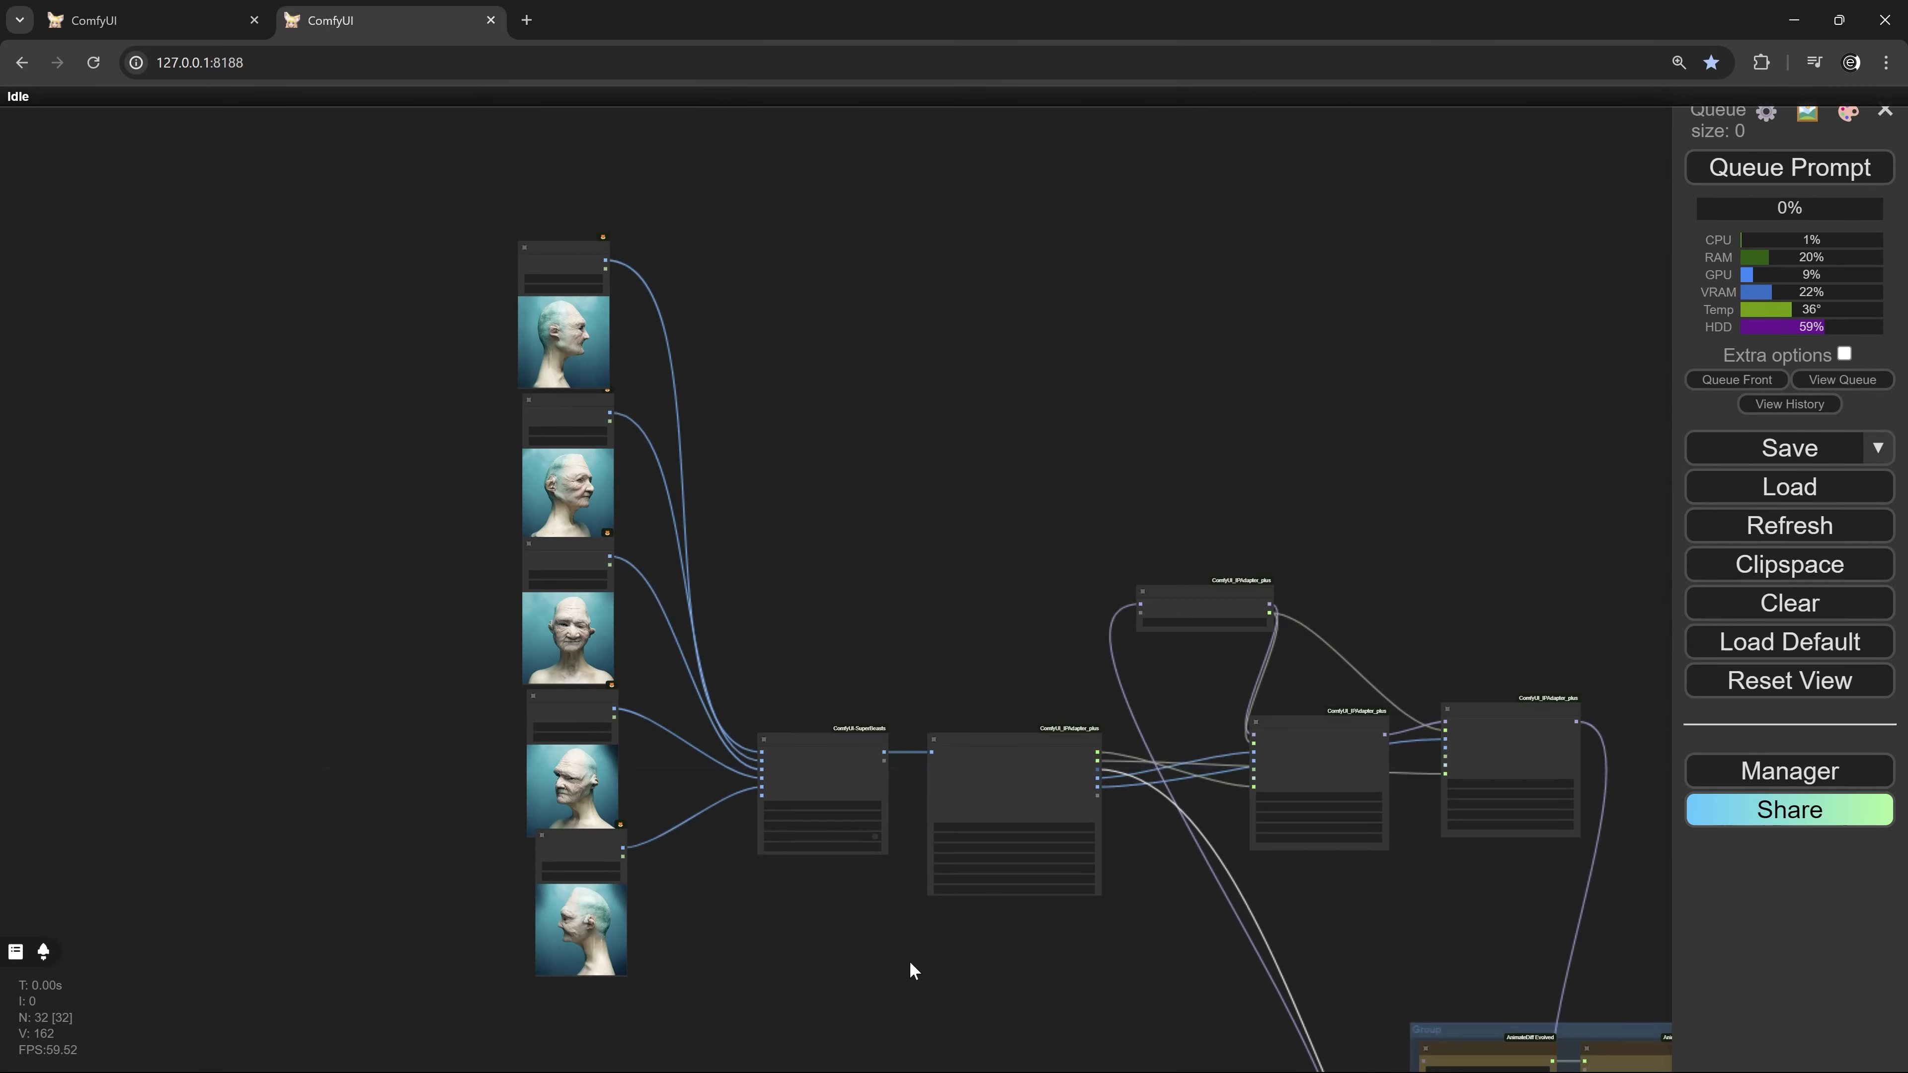
left_click_drag(912, 969, 827, 469)
scroll(737, 421, "up", 5)
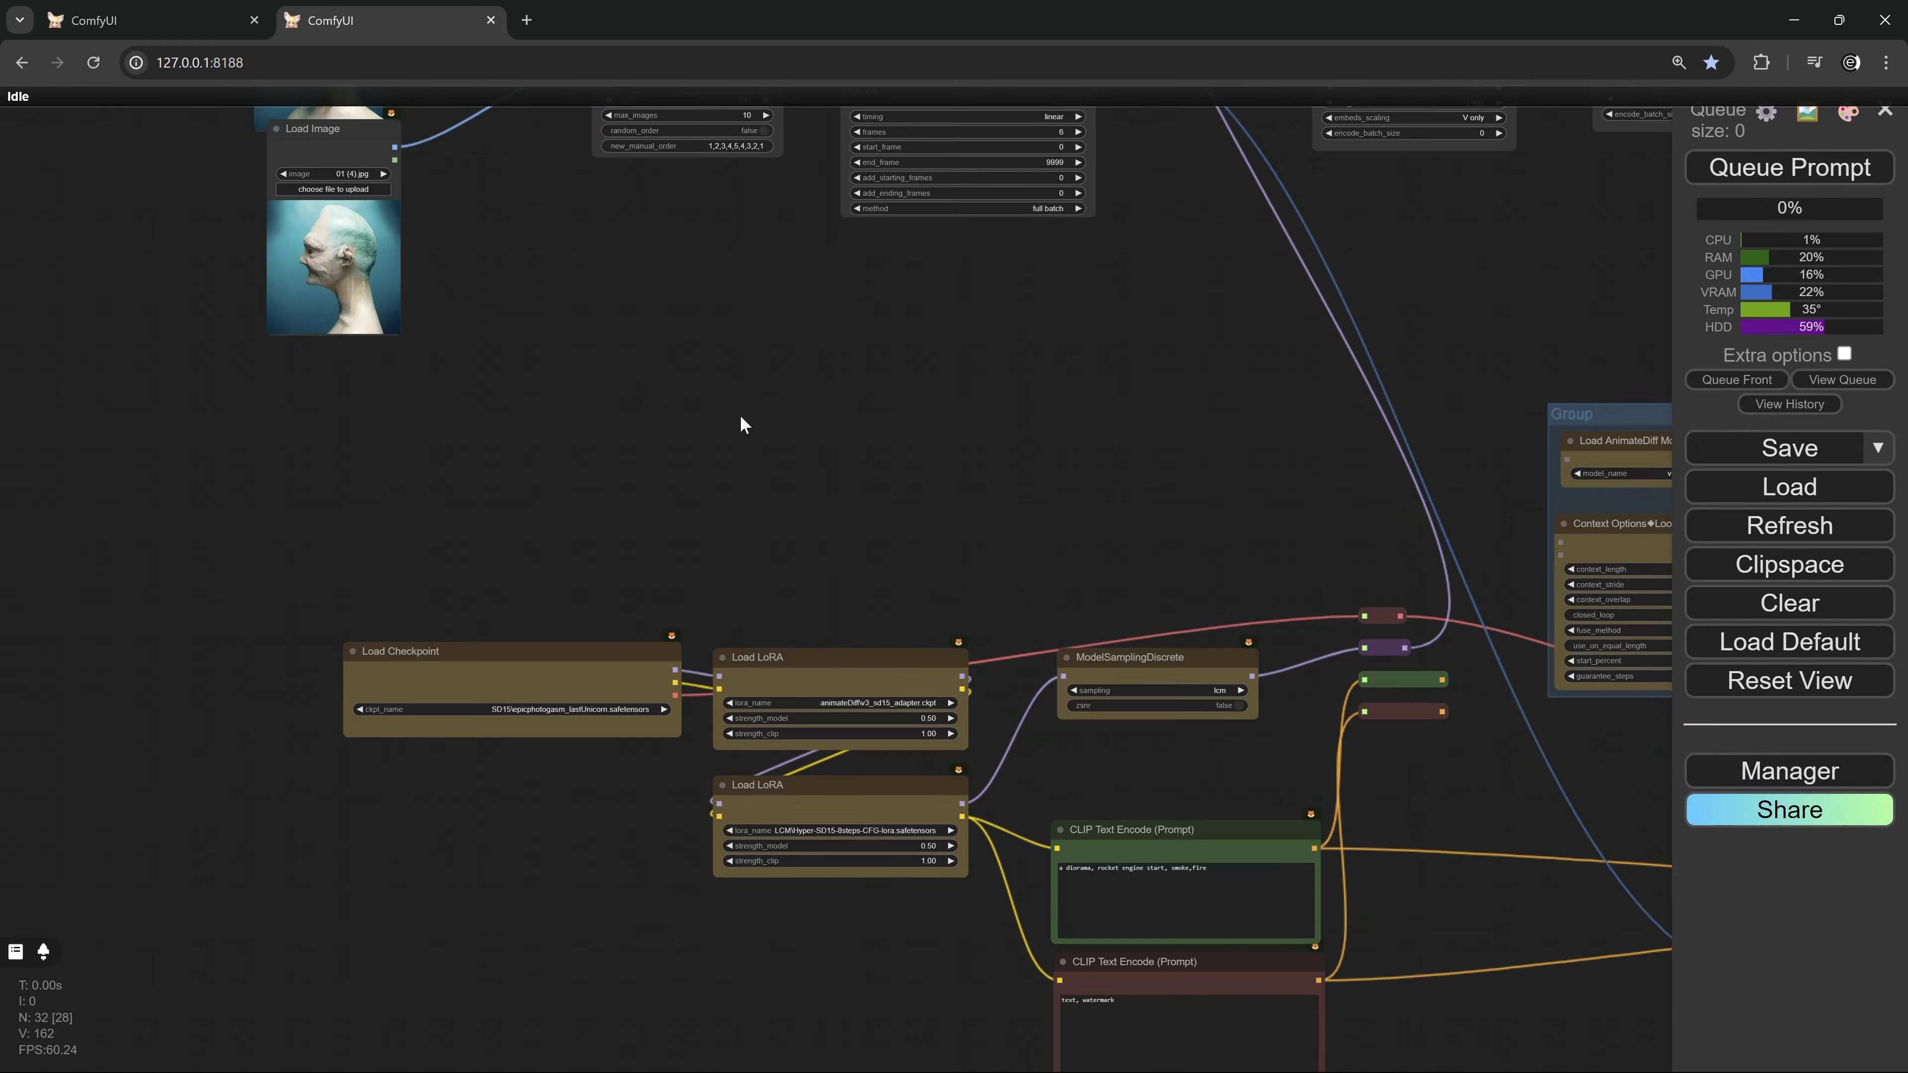
left_click(826, 752)
key("ctrl+a")
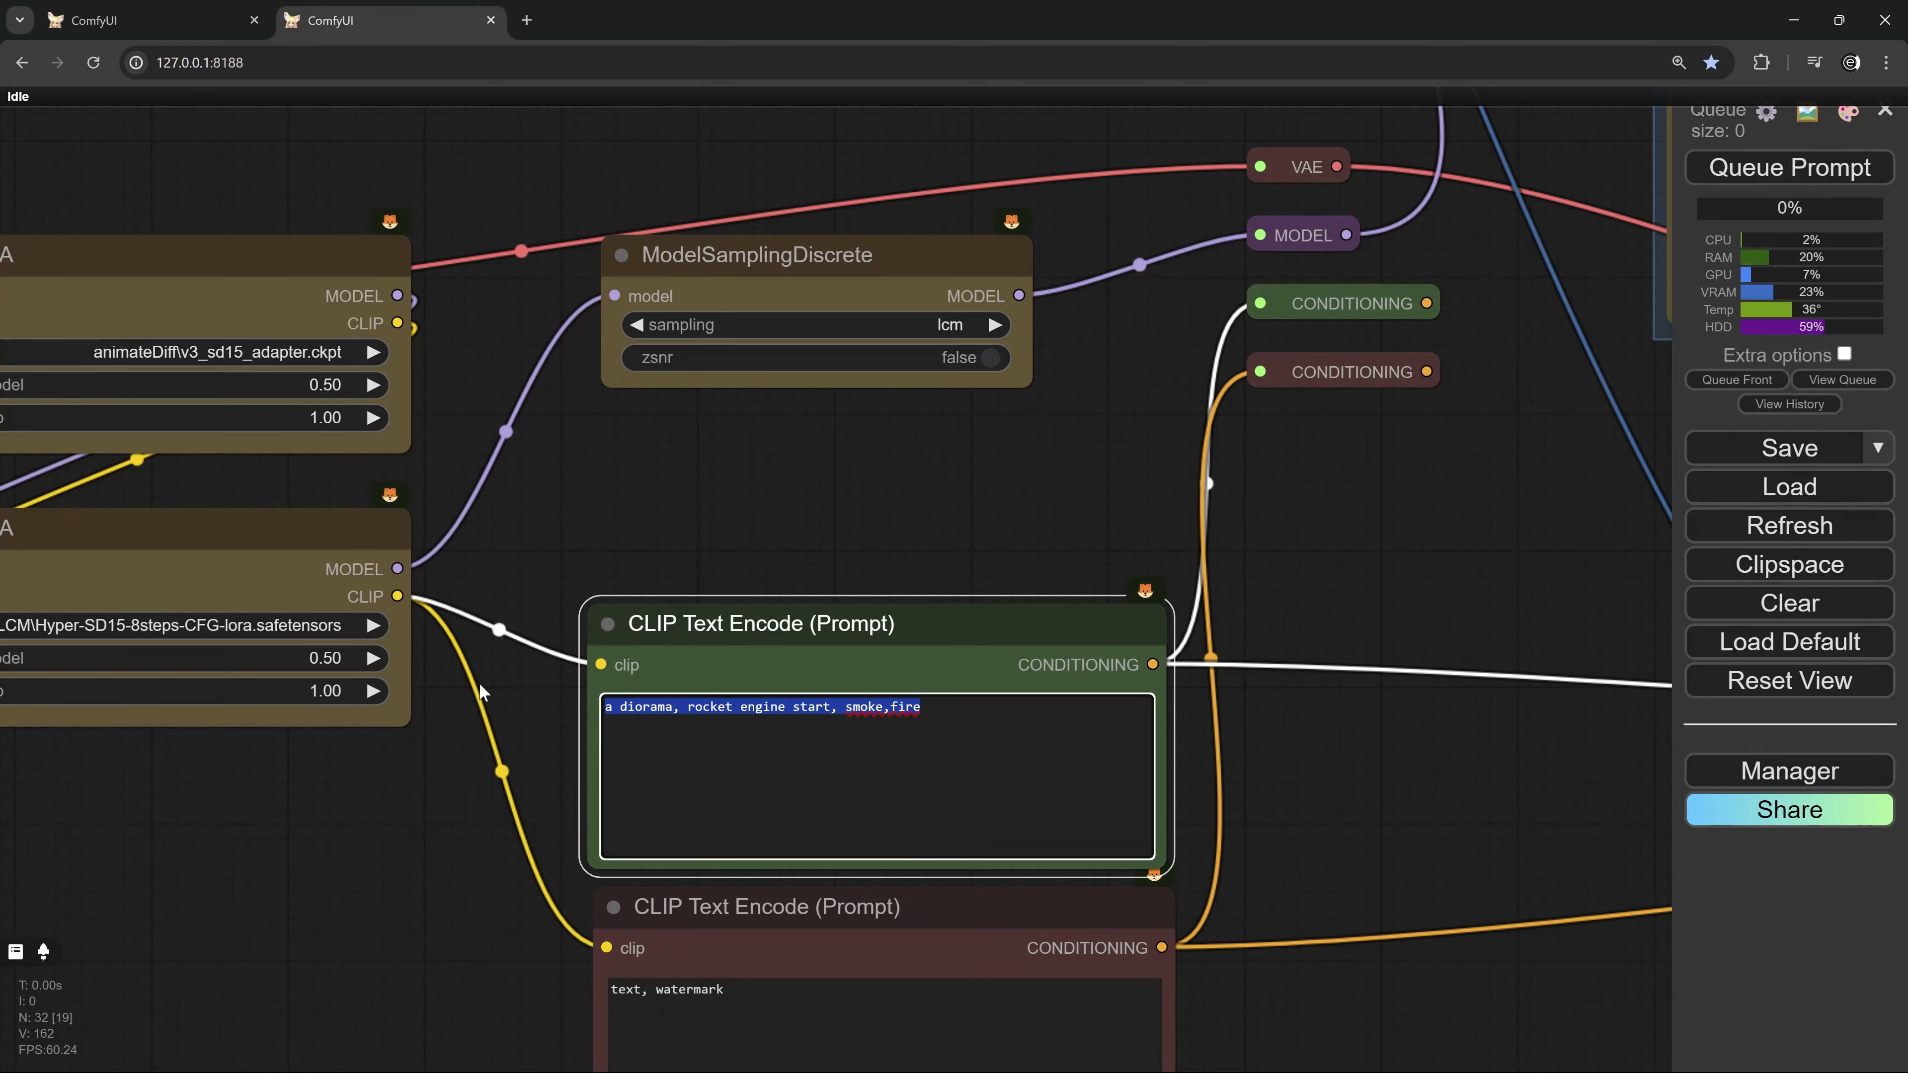
type("portr")
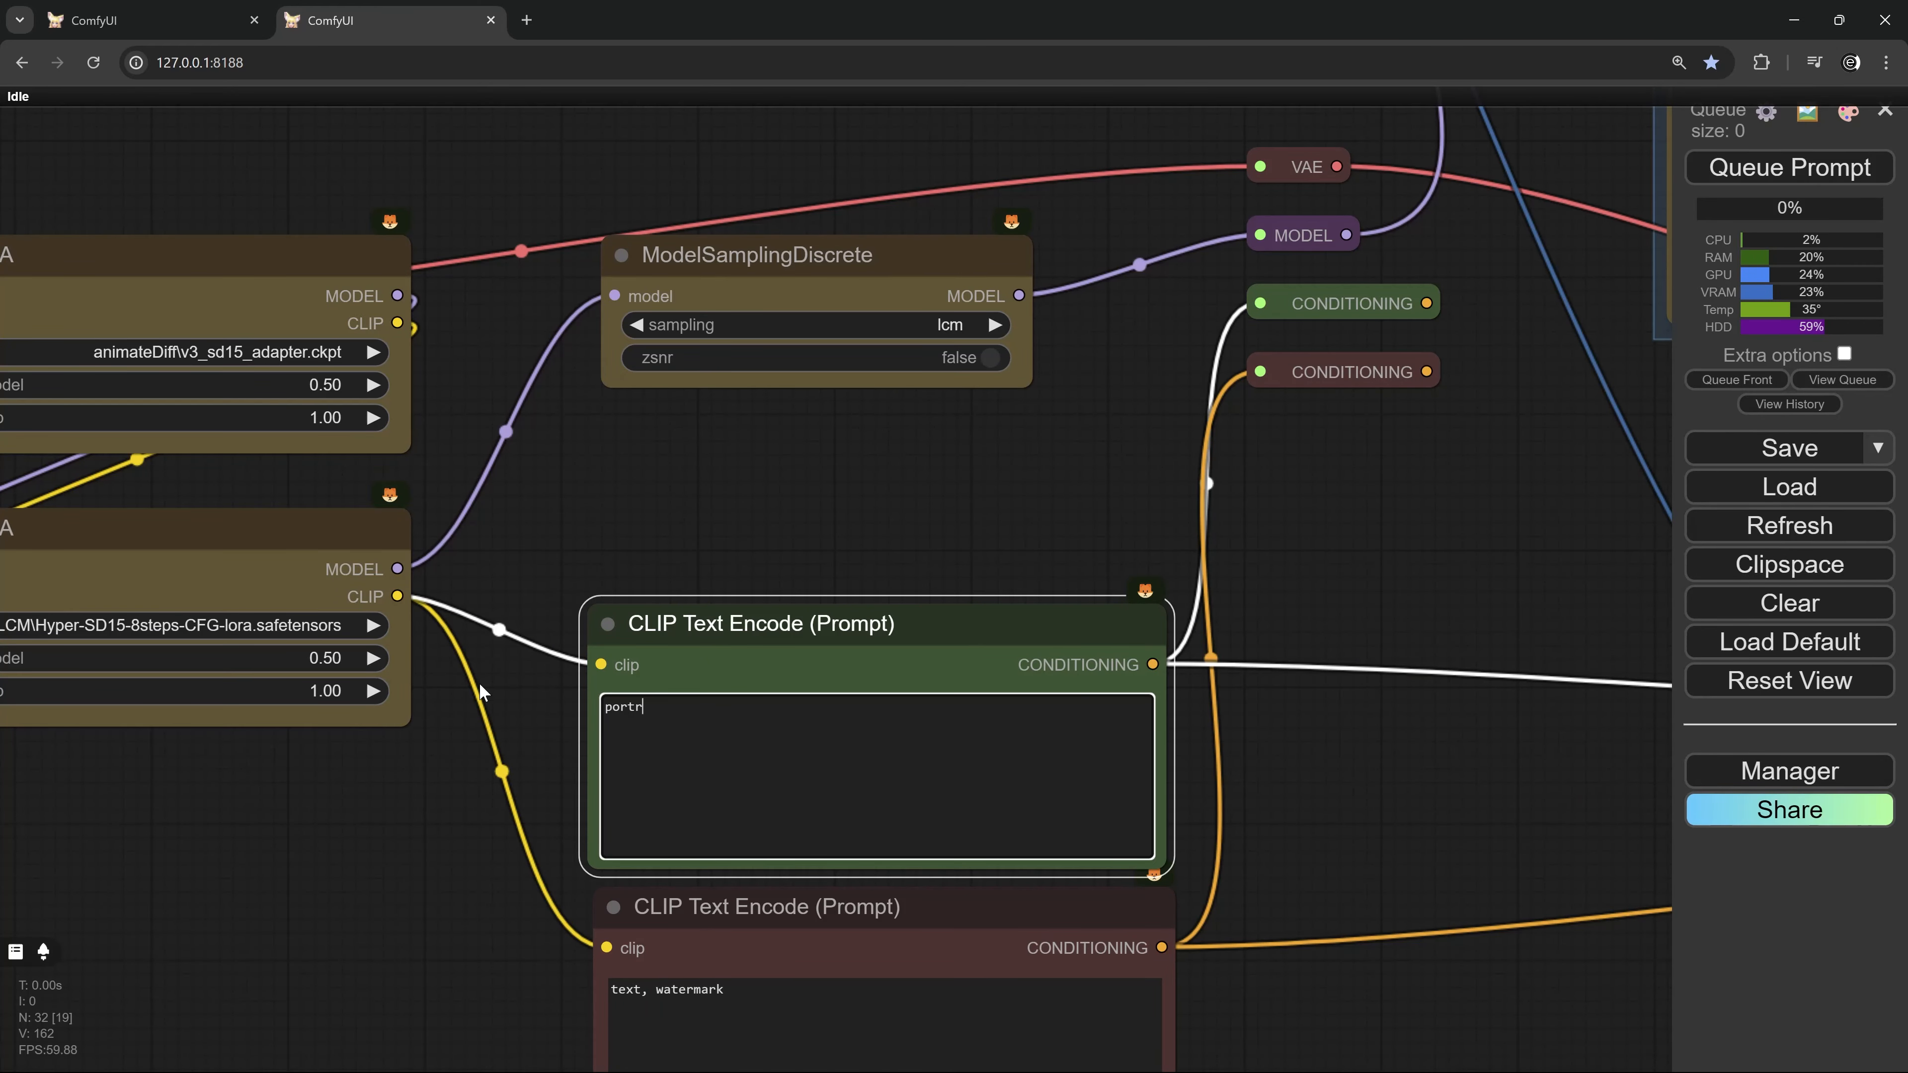
type("ait of a man")
Try to run the workflow with the IPAdapter Weights method still on full batch
scroll(791, 418, "down", 7)
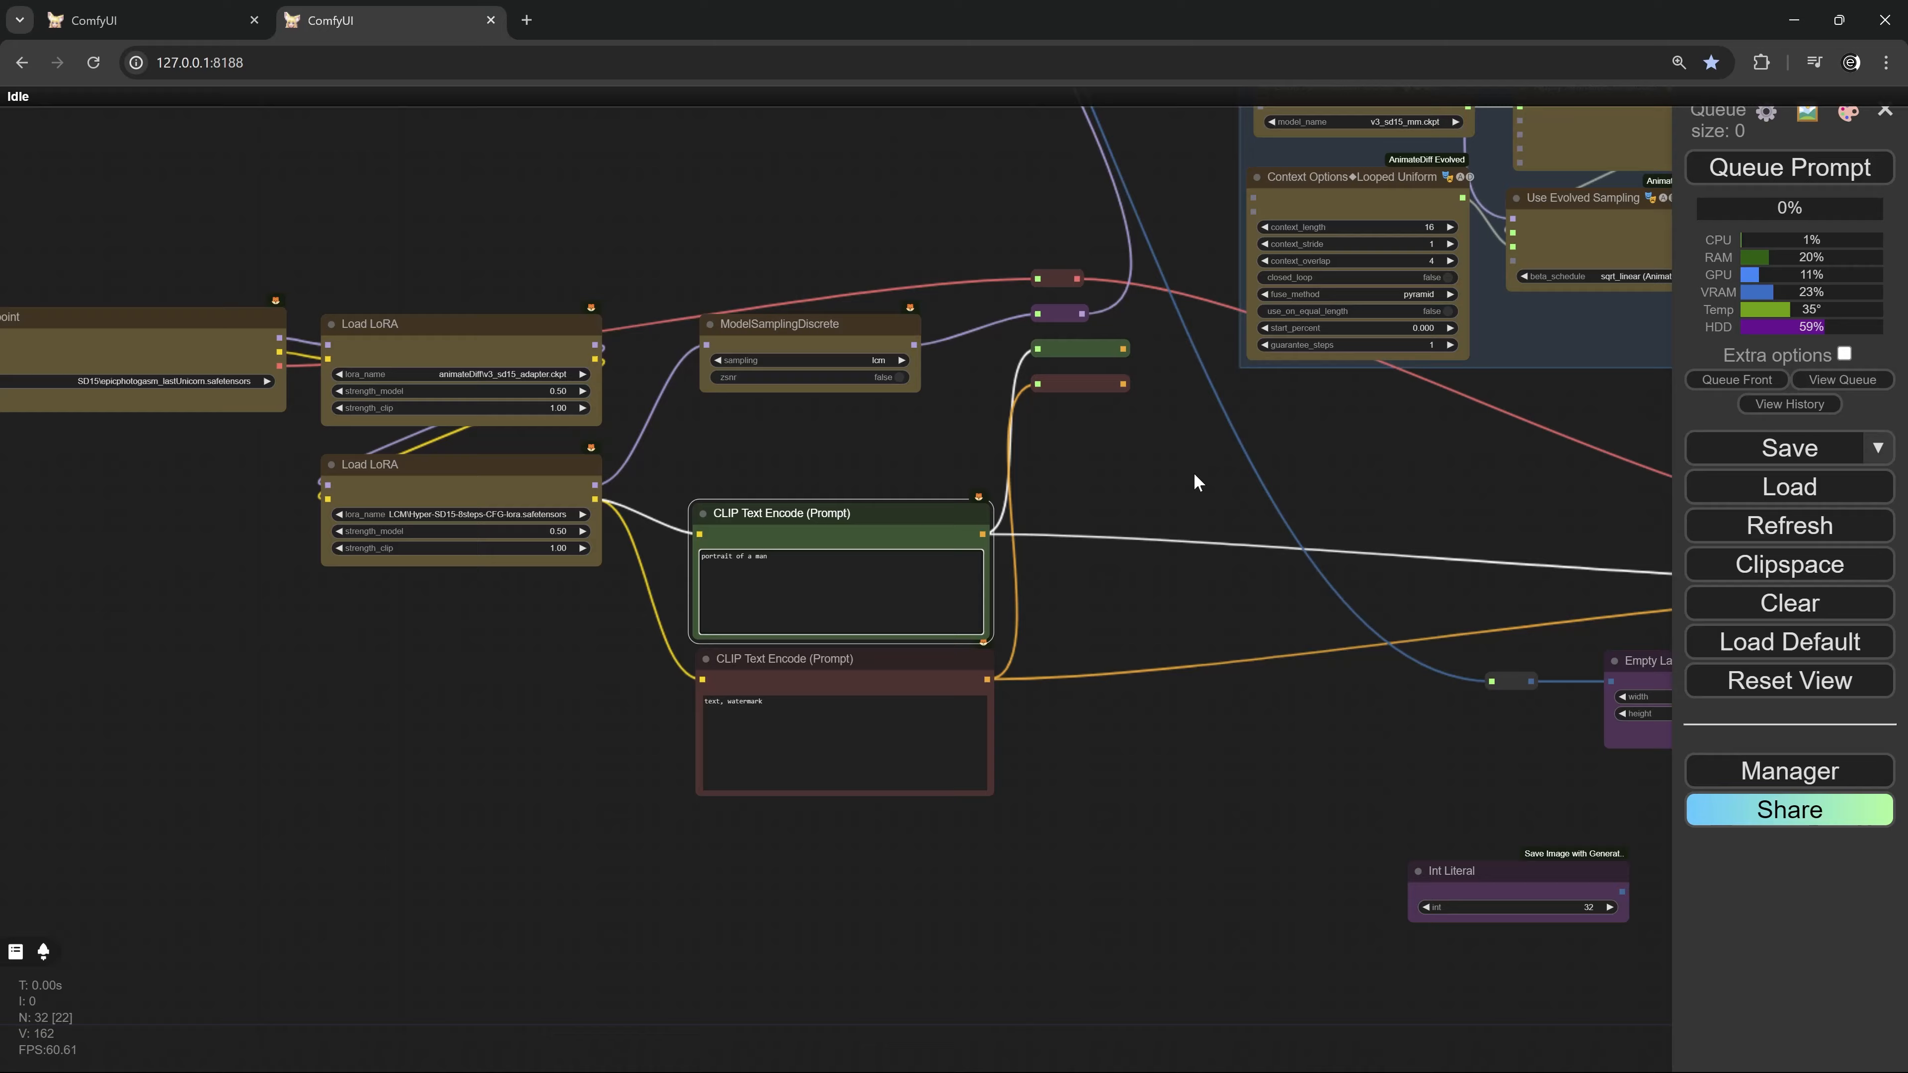
left_click_drag(1194, 475, 213, 598)
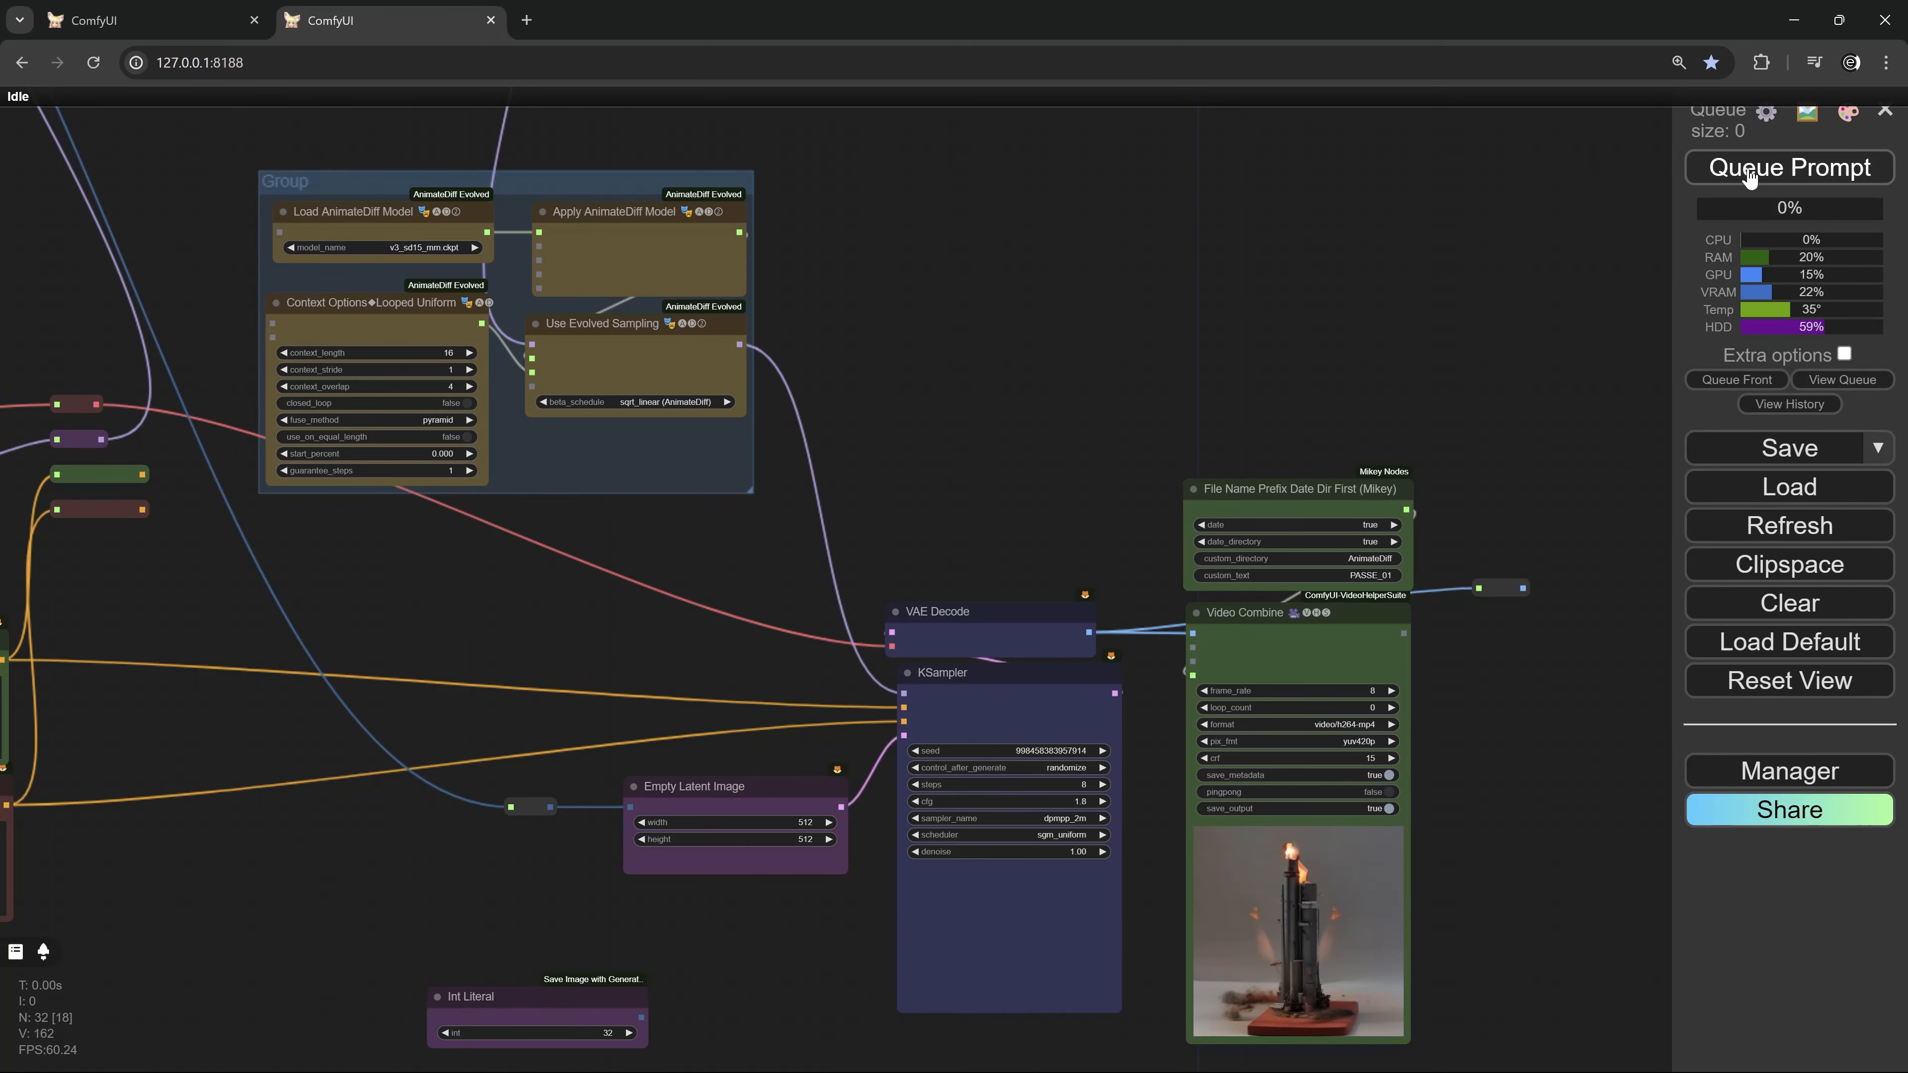
left_click(1748, 178)
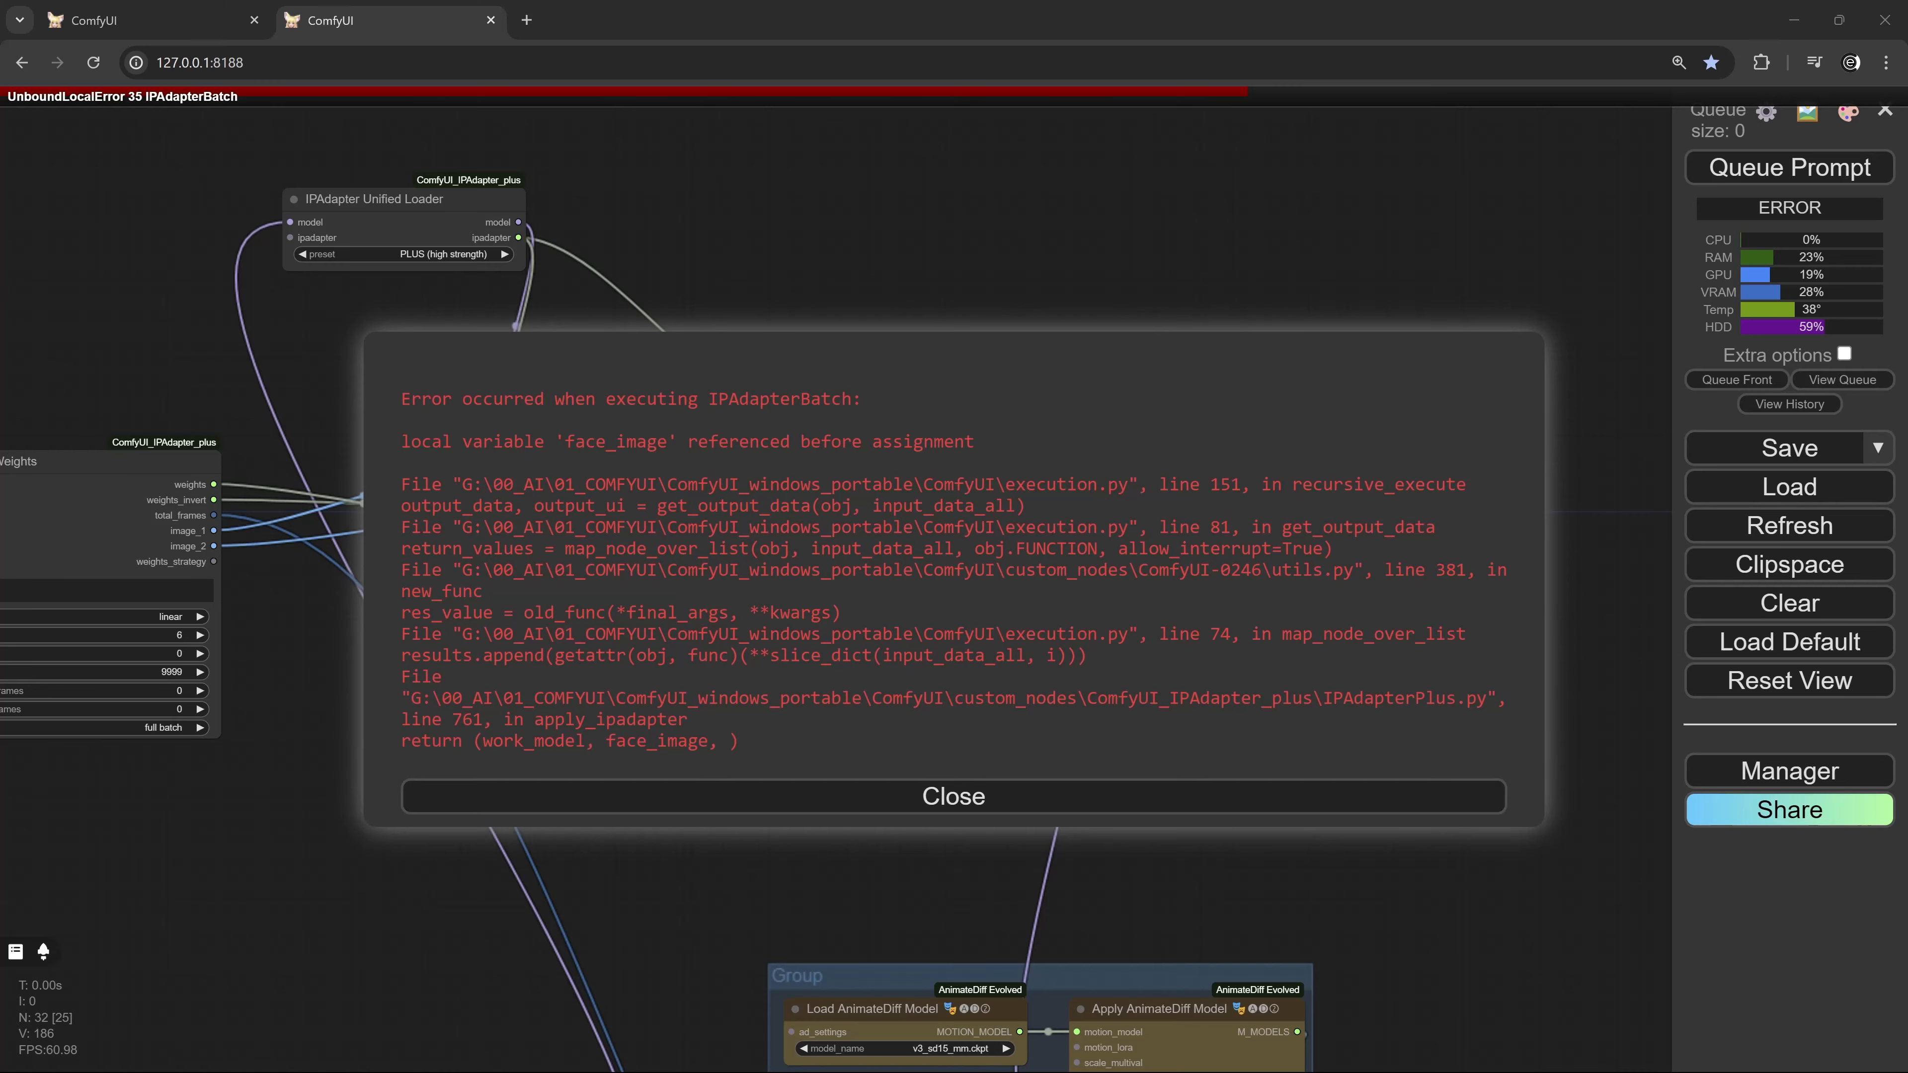
left_click(880, 809)
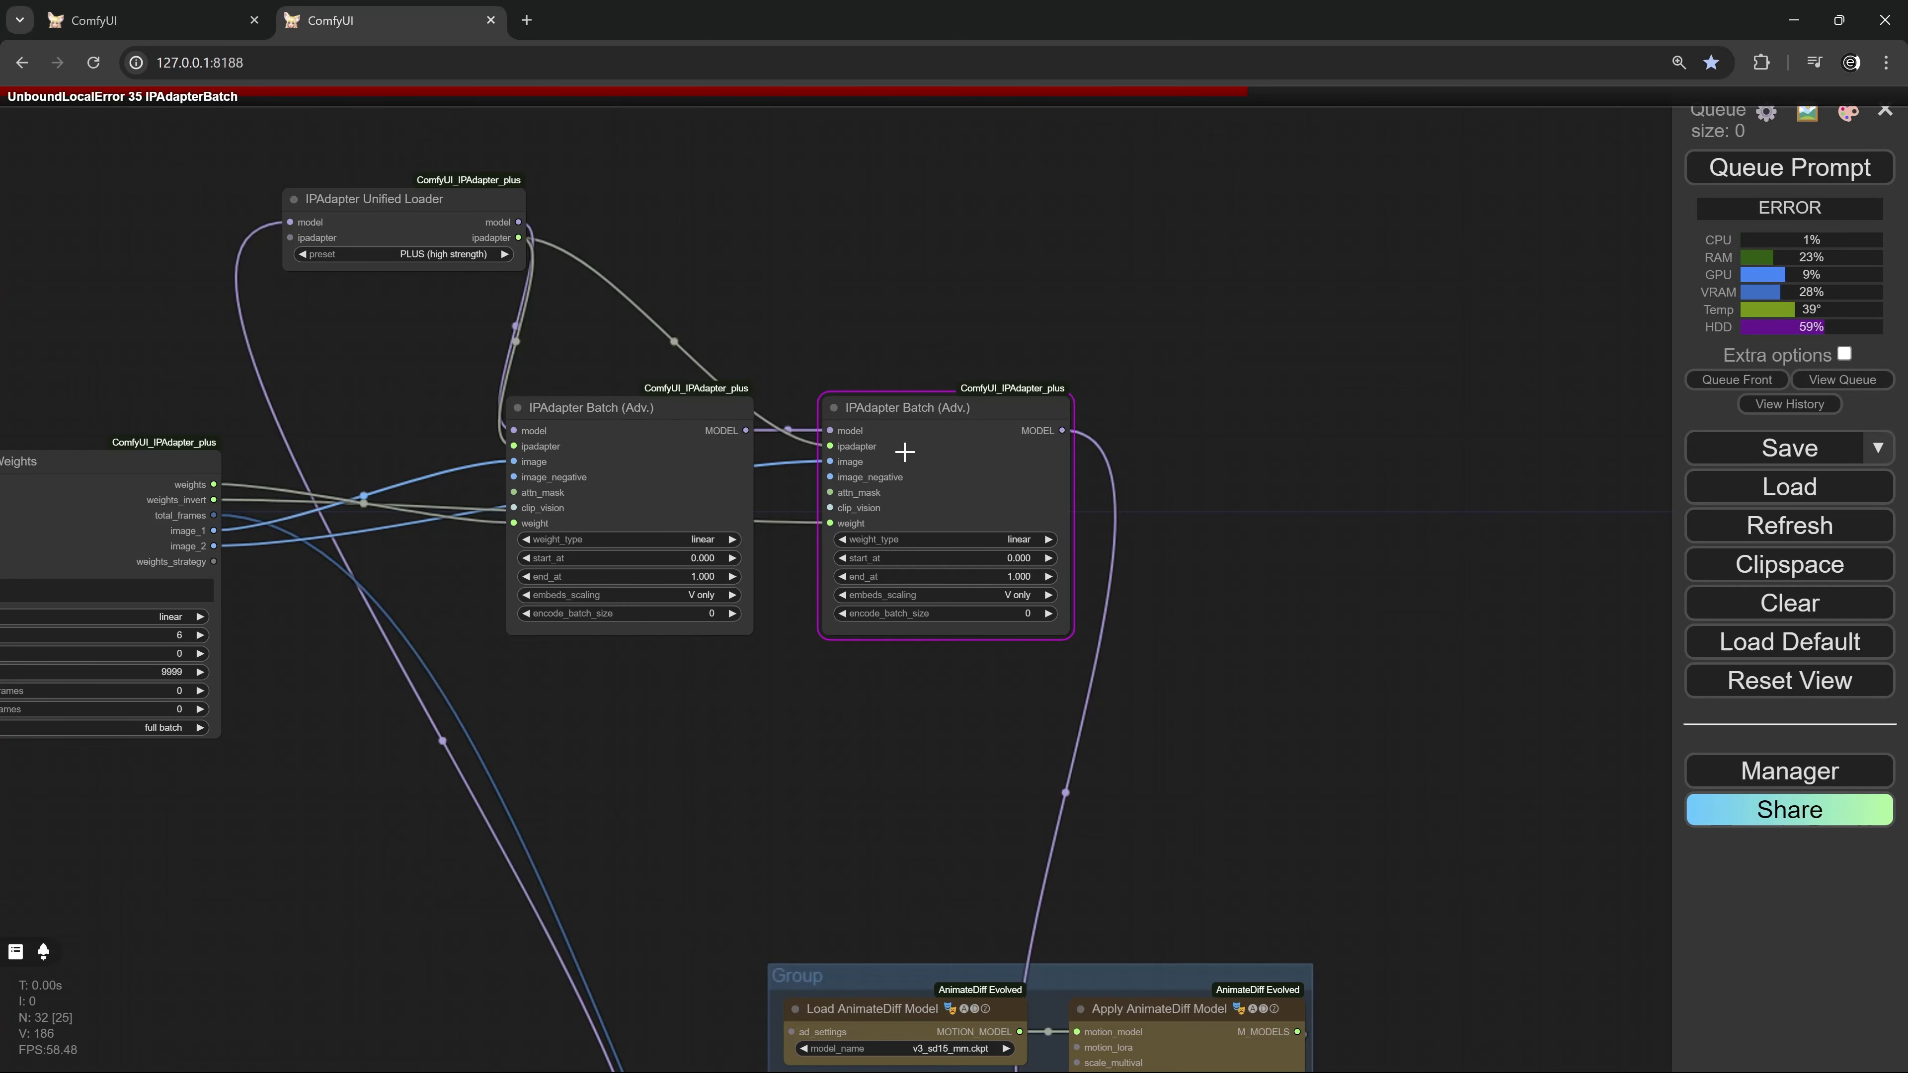
Set the method of the IPAdapter Weights node to alternate batches
left_click_drag(415, 724, 842, 603)
scroll(562, 490, "up", 4)
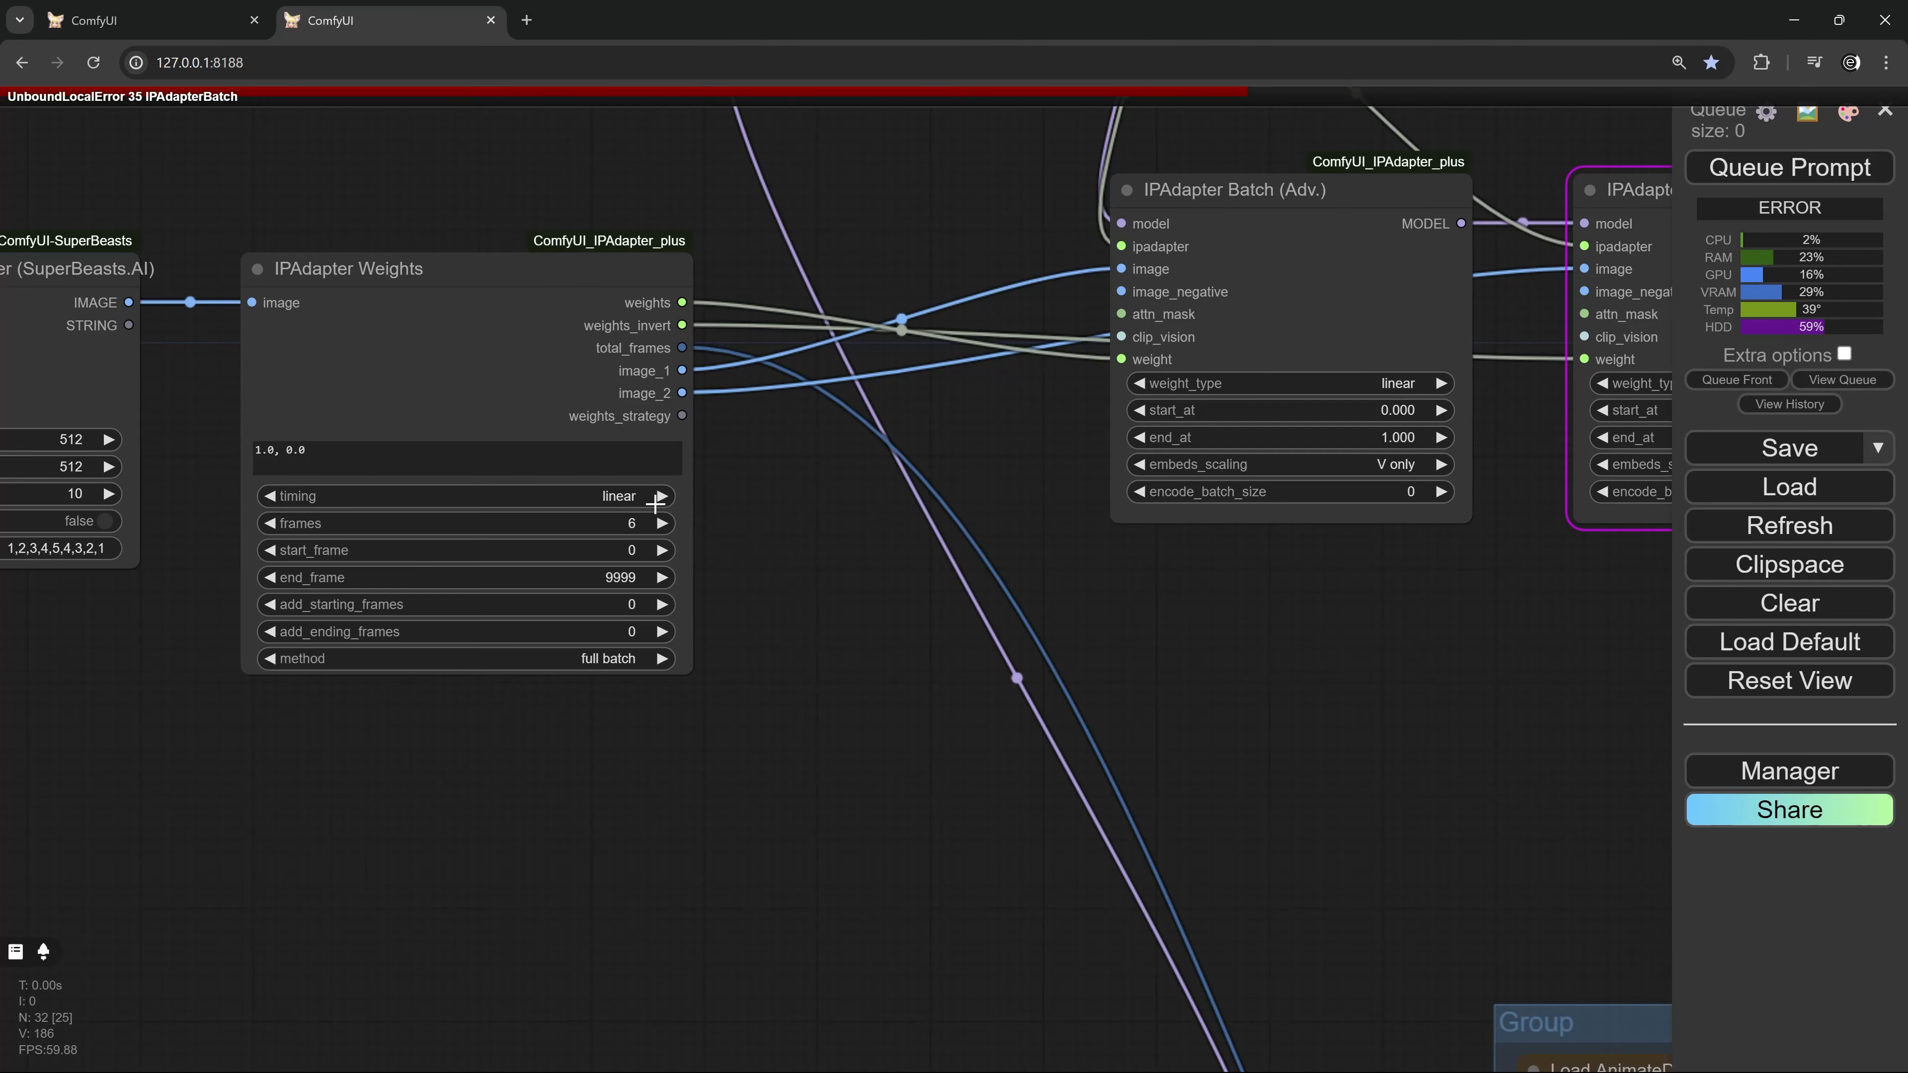
left_click_drag(758, 528, 1004, 548)
scroll(725, 315, "up", 3)
left_click_drag(744, 301, 746, 270)
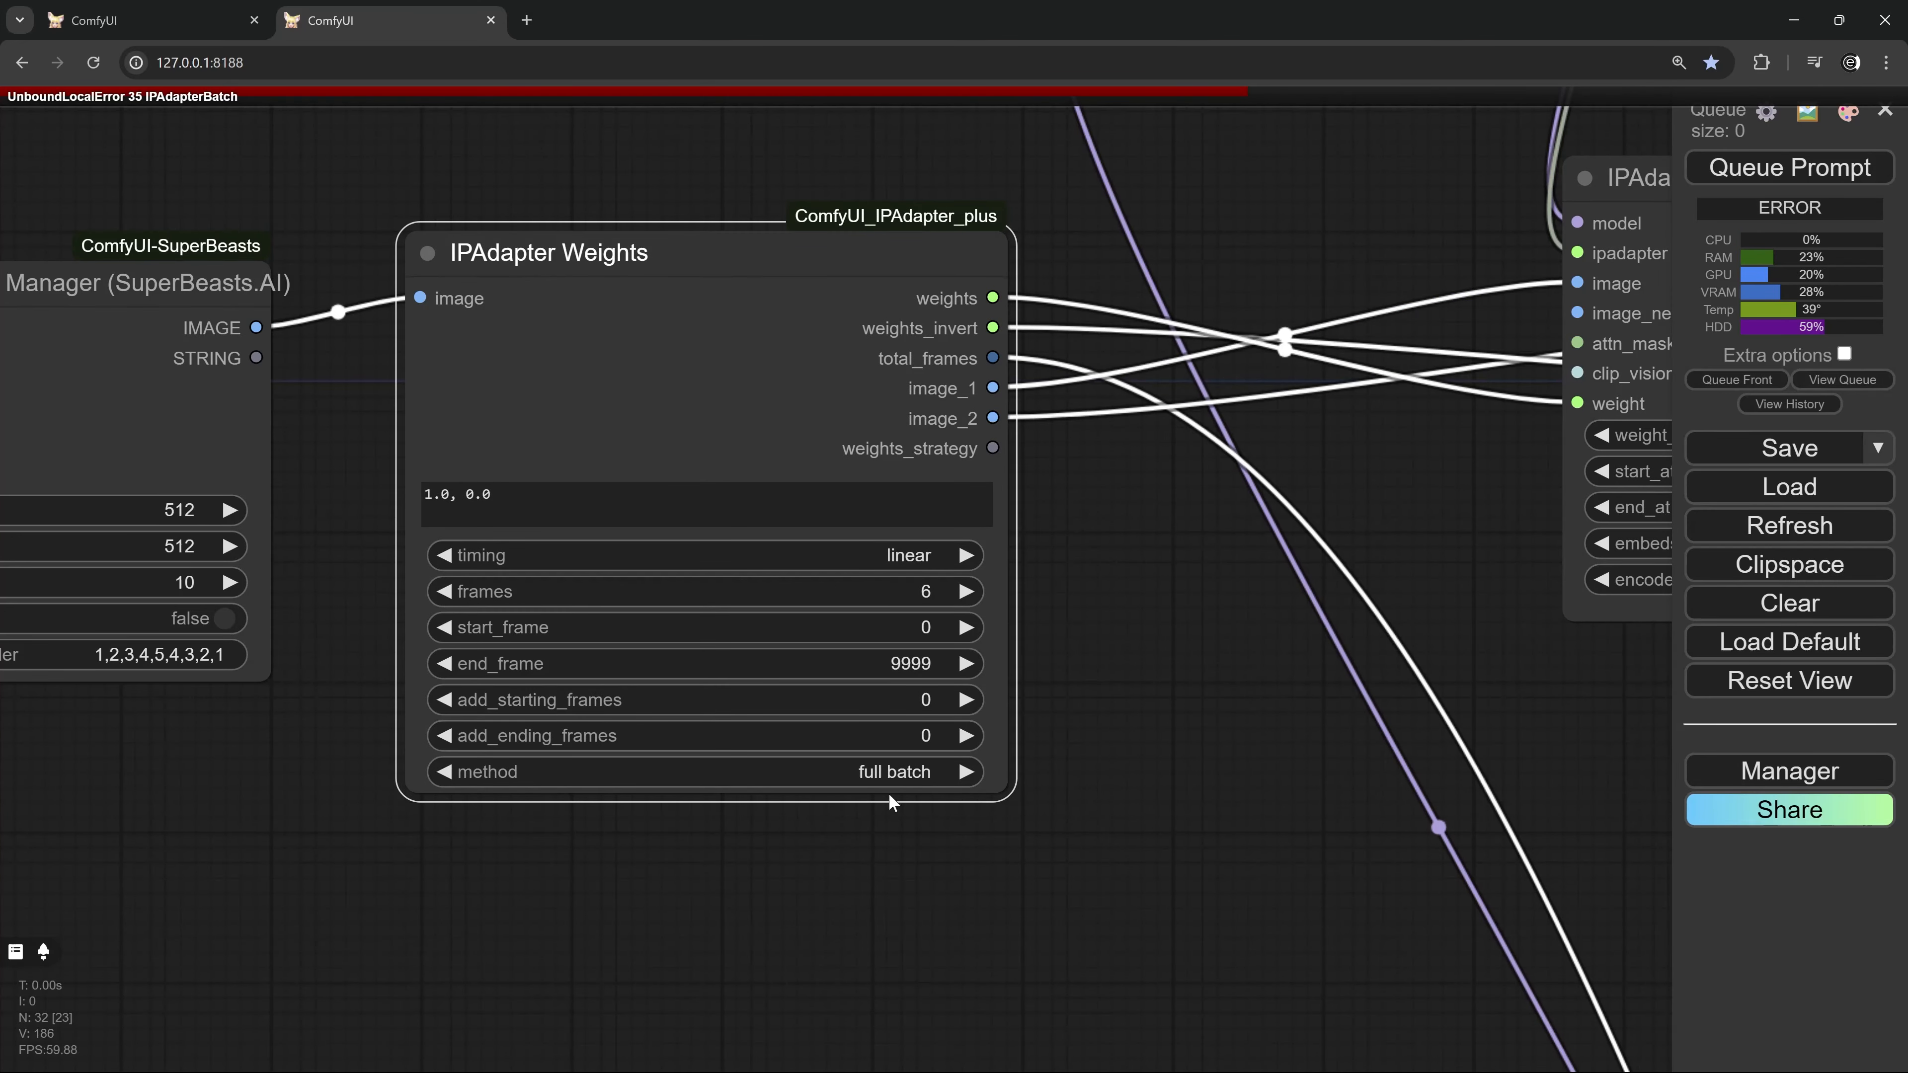
left_click(864, 773)
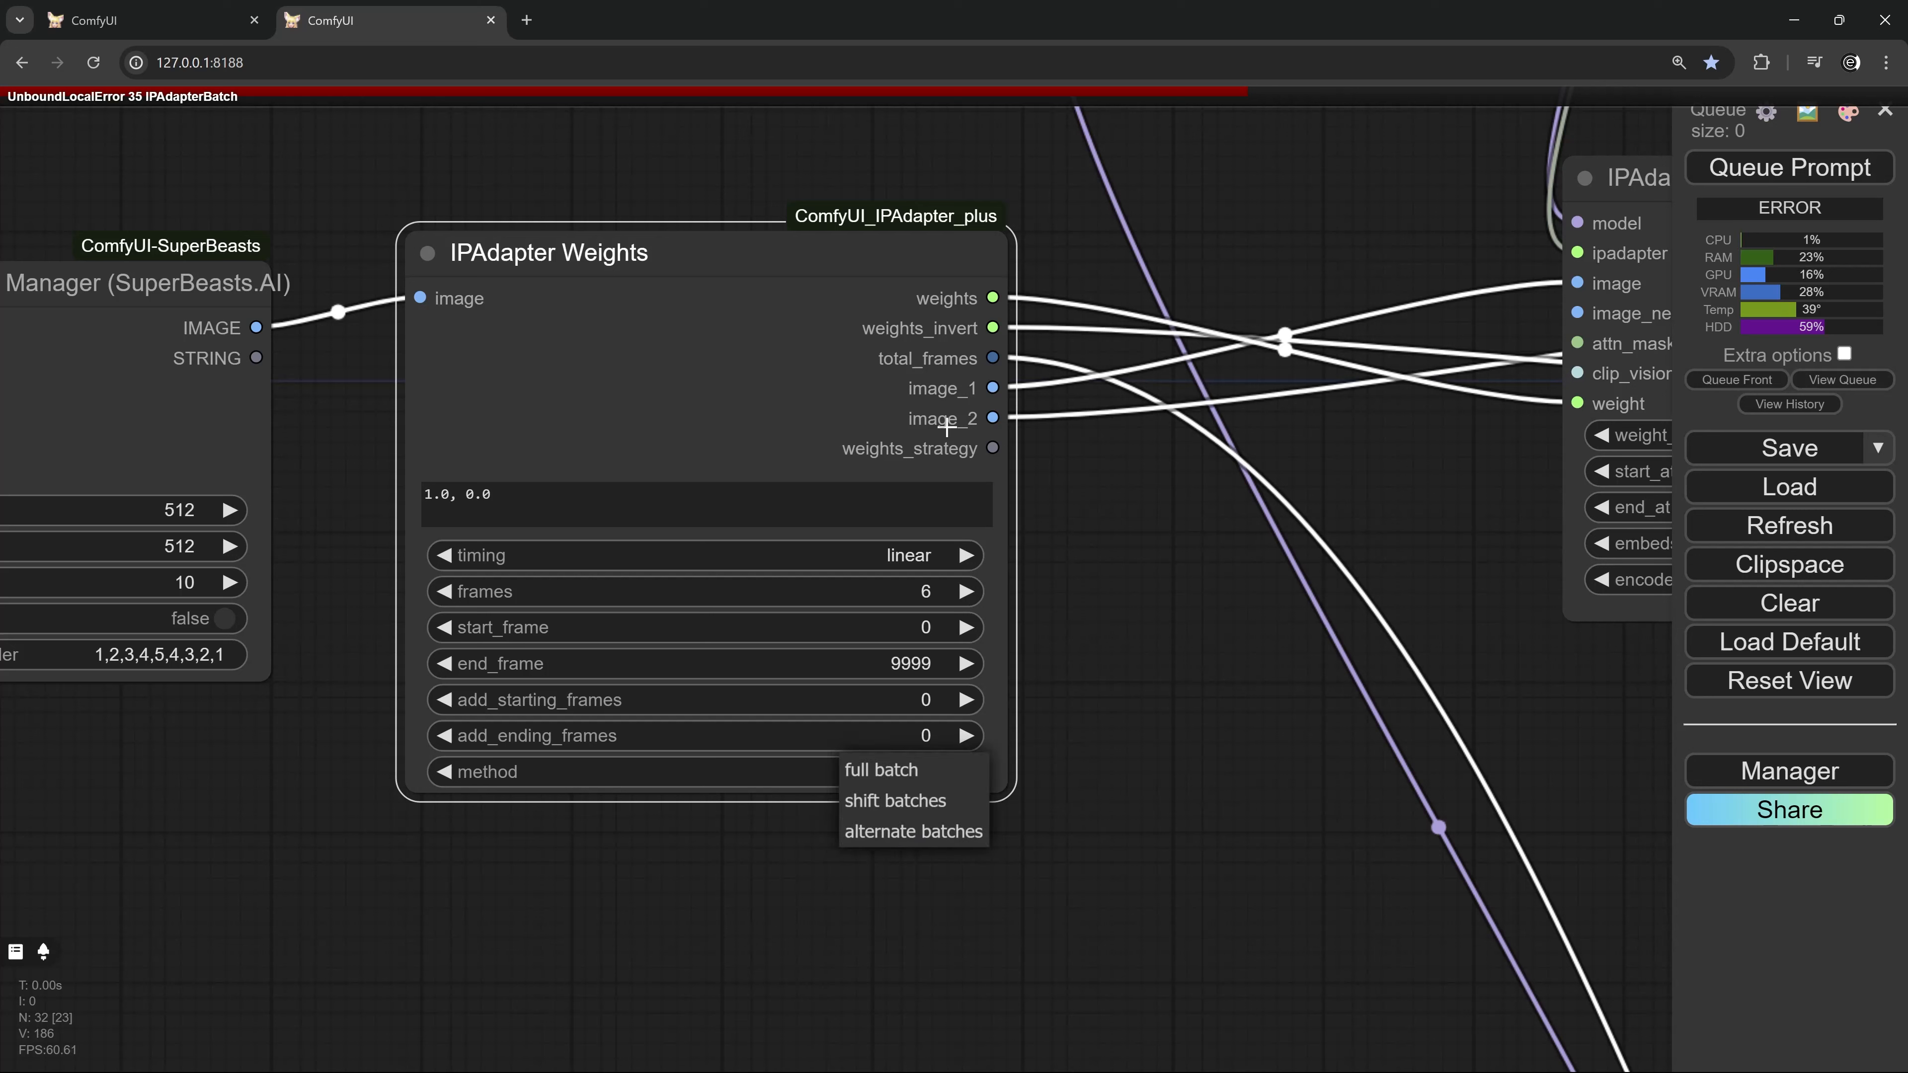
left_click(880, 831)
Queue the workflow and view the generated animation in the Video Combine preview
left_click(1746, 170)
scroll(1233, 613, "down", 3)
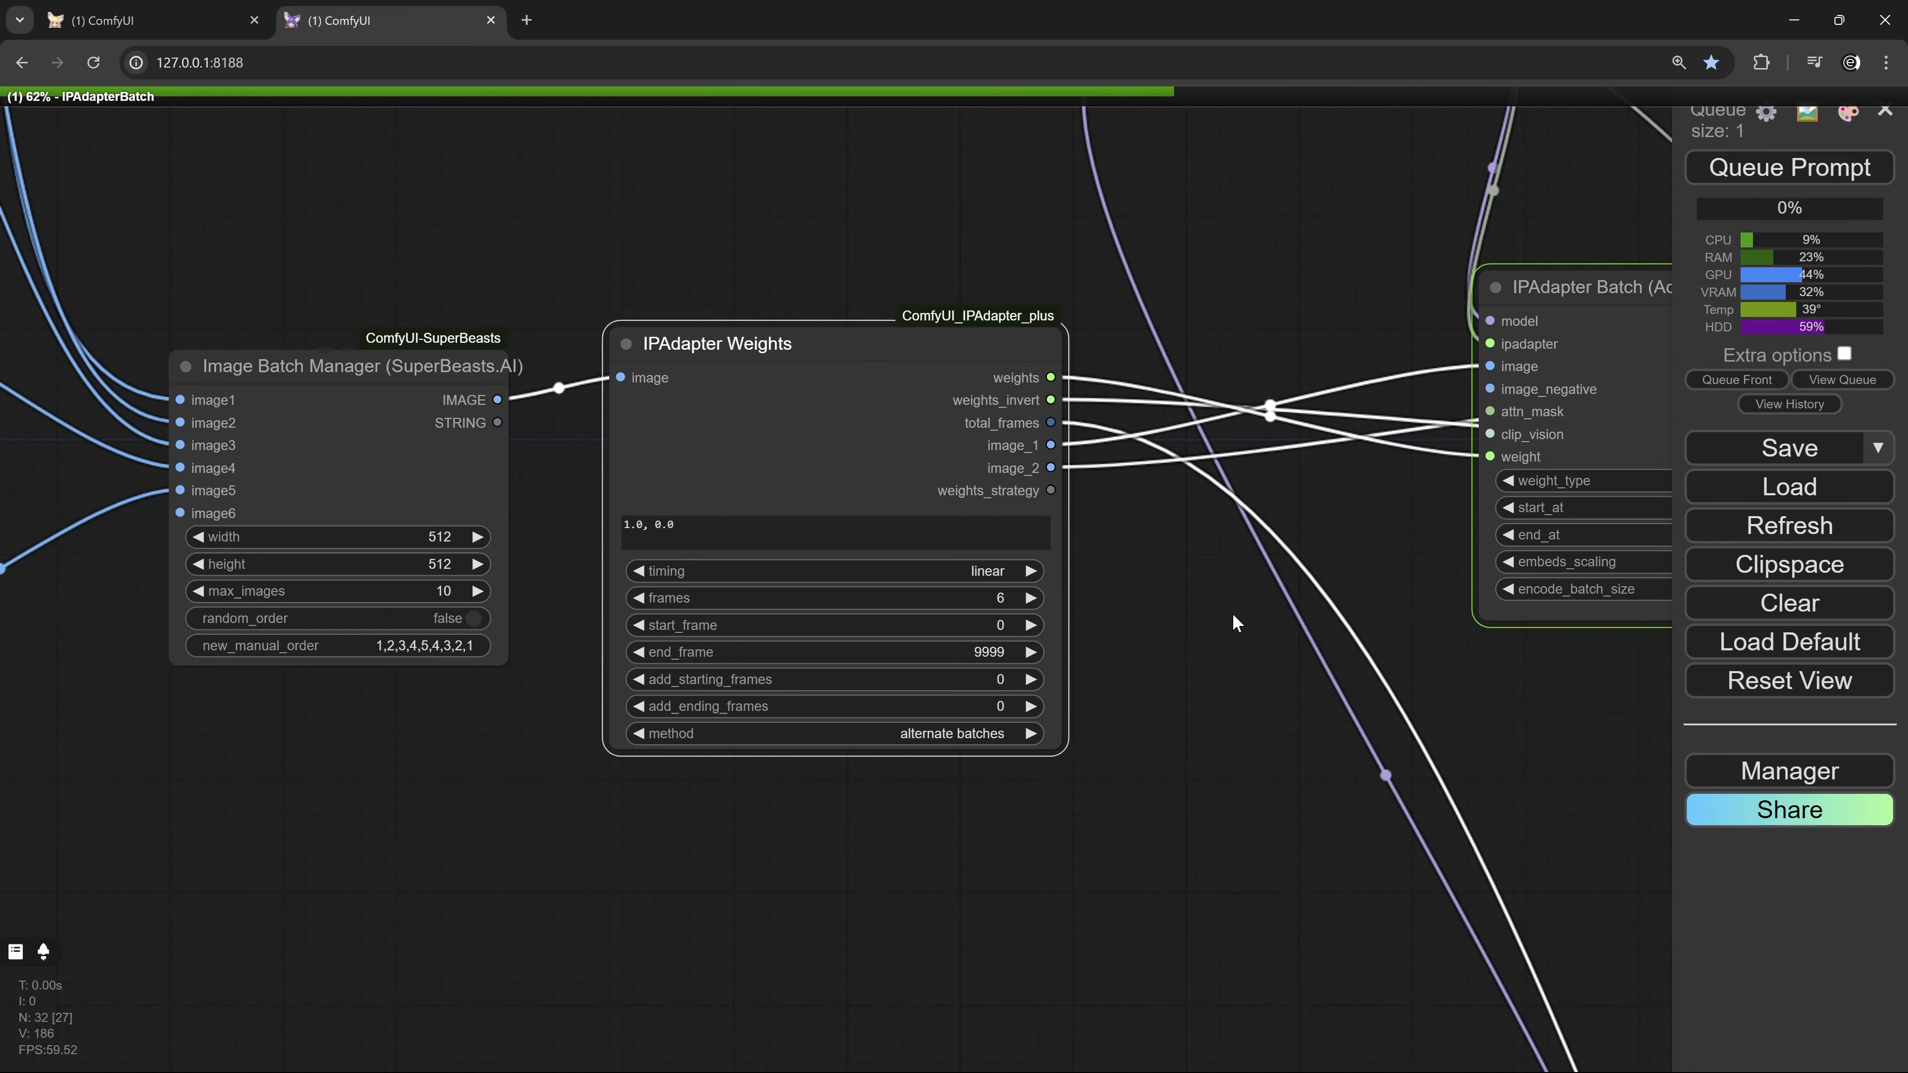
scroll(1232, 613, "down", 5)
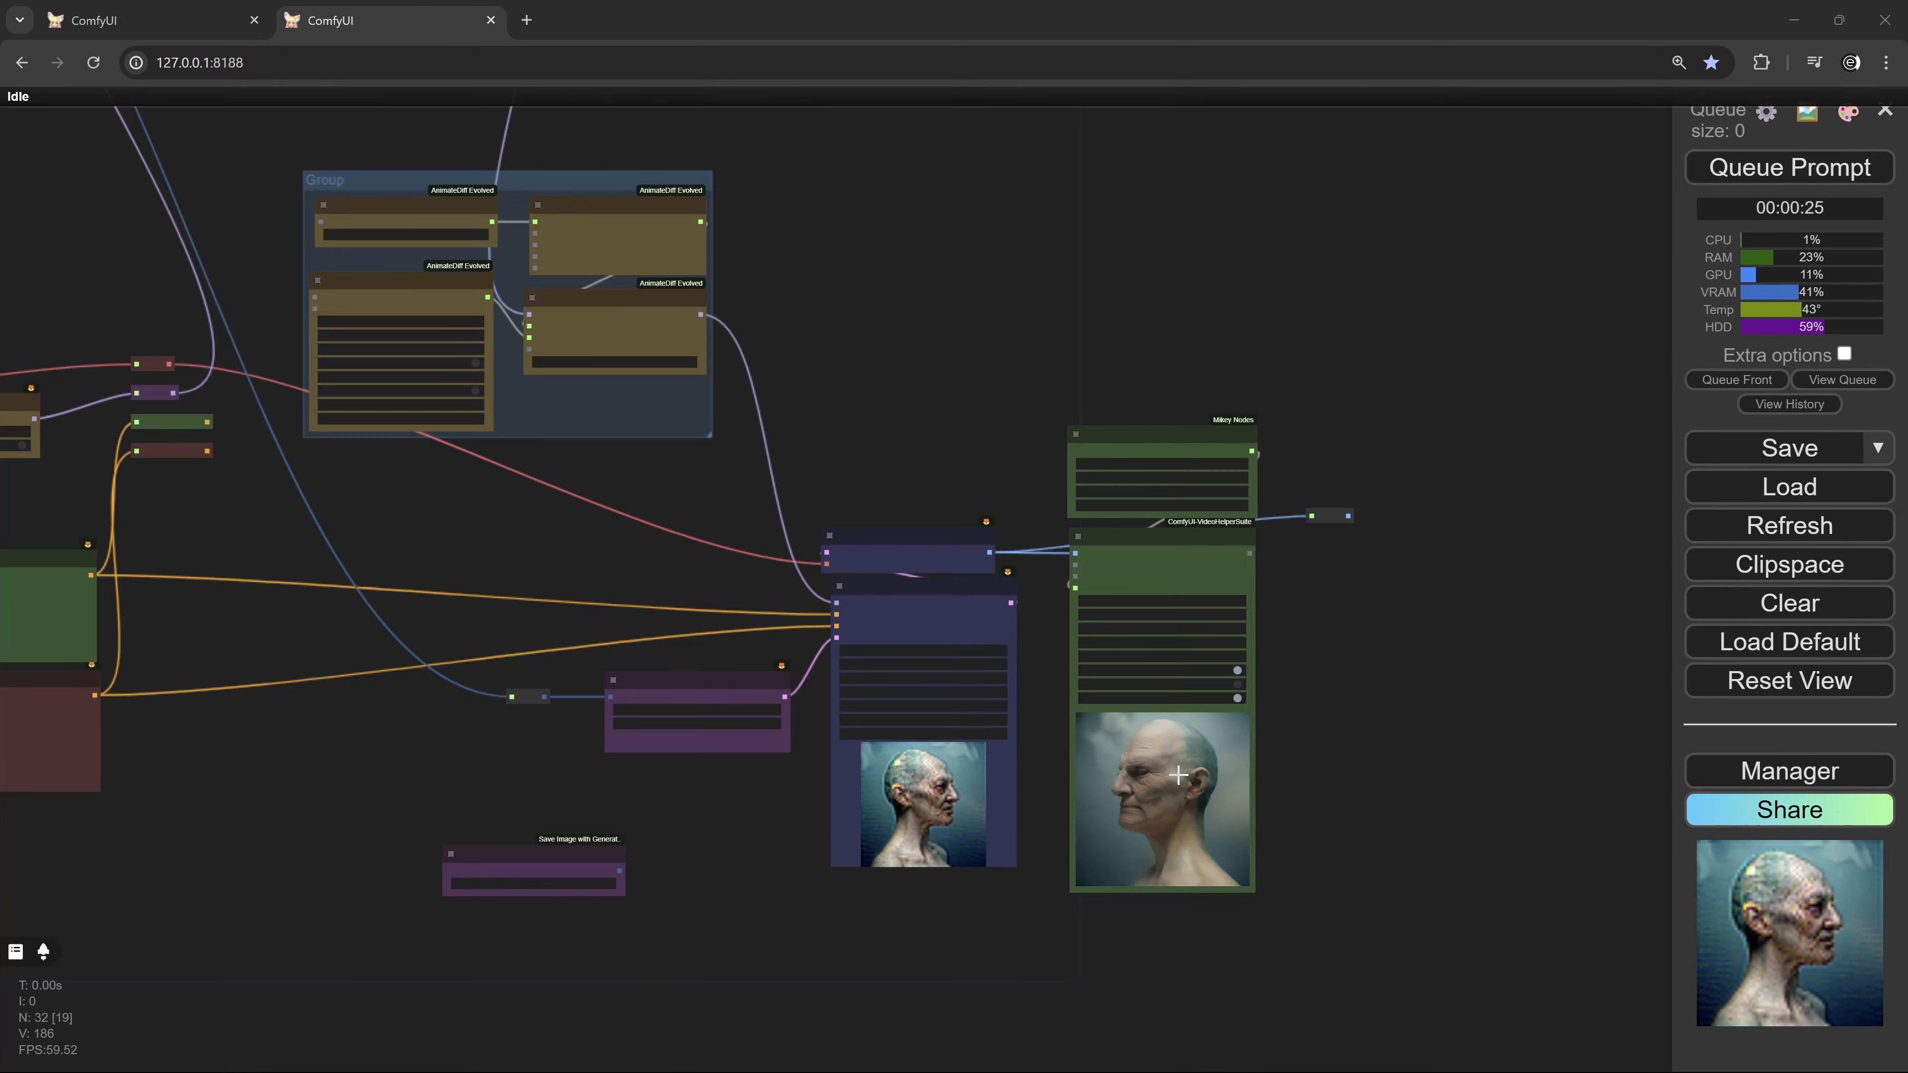
scroll(1201, 797, "up", 10)
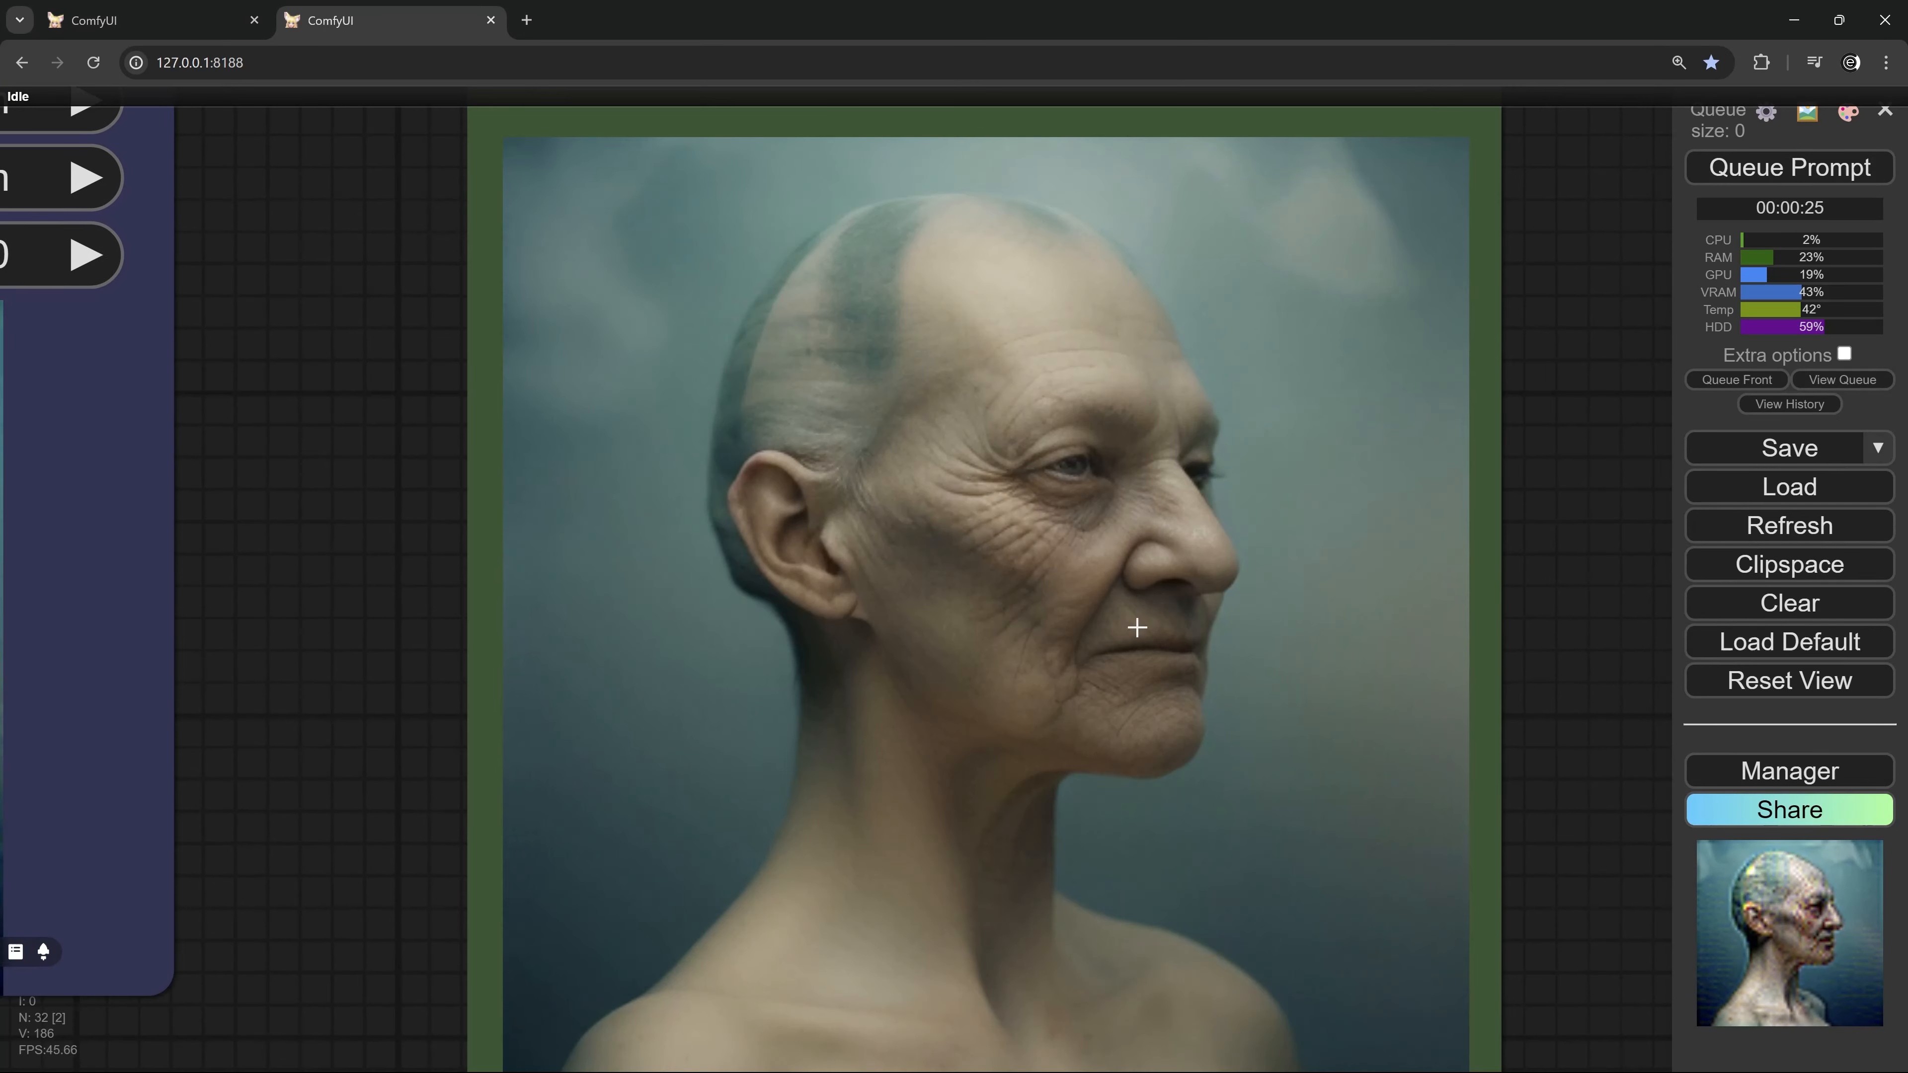
scroll(1138, 627, "down", 6)
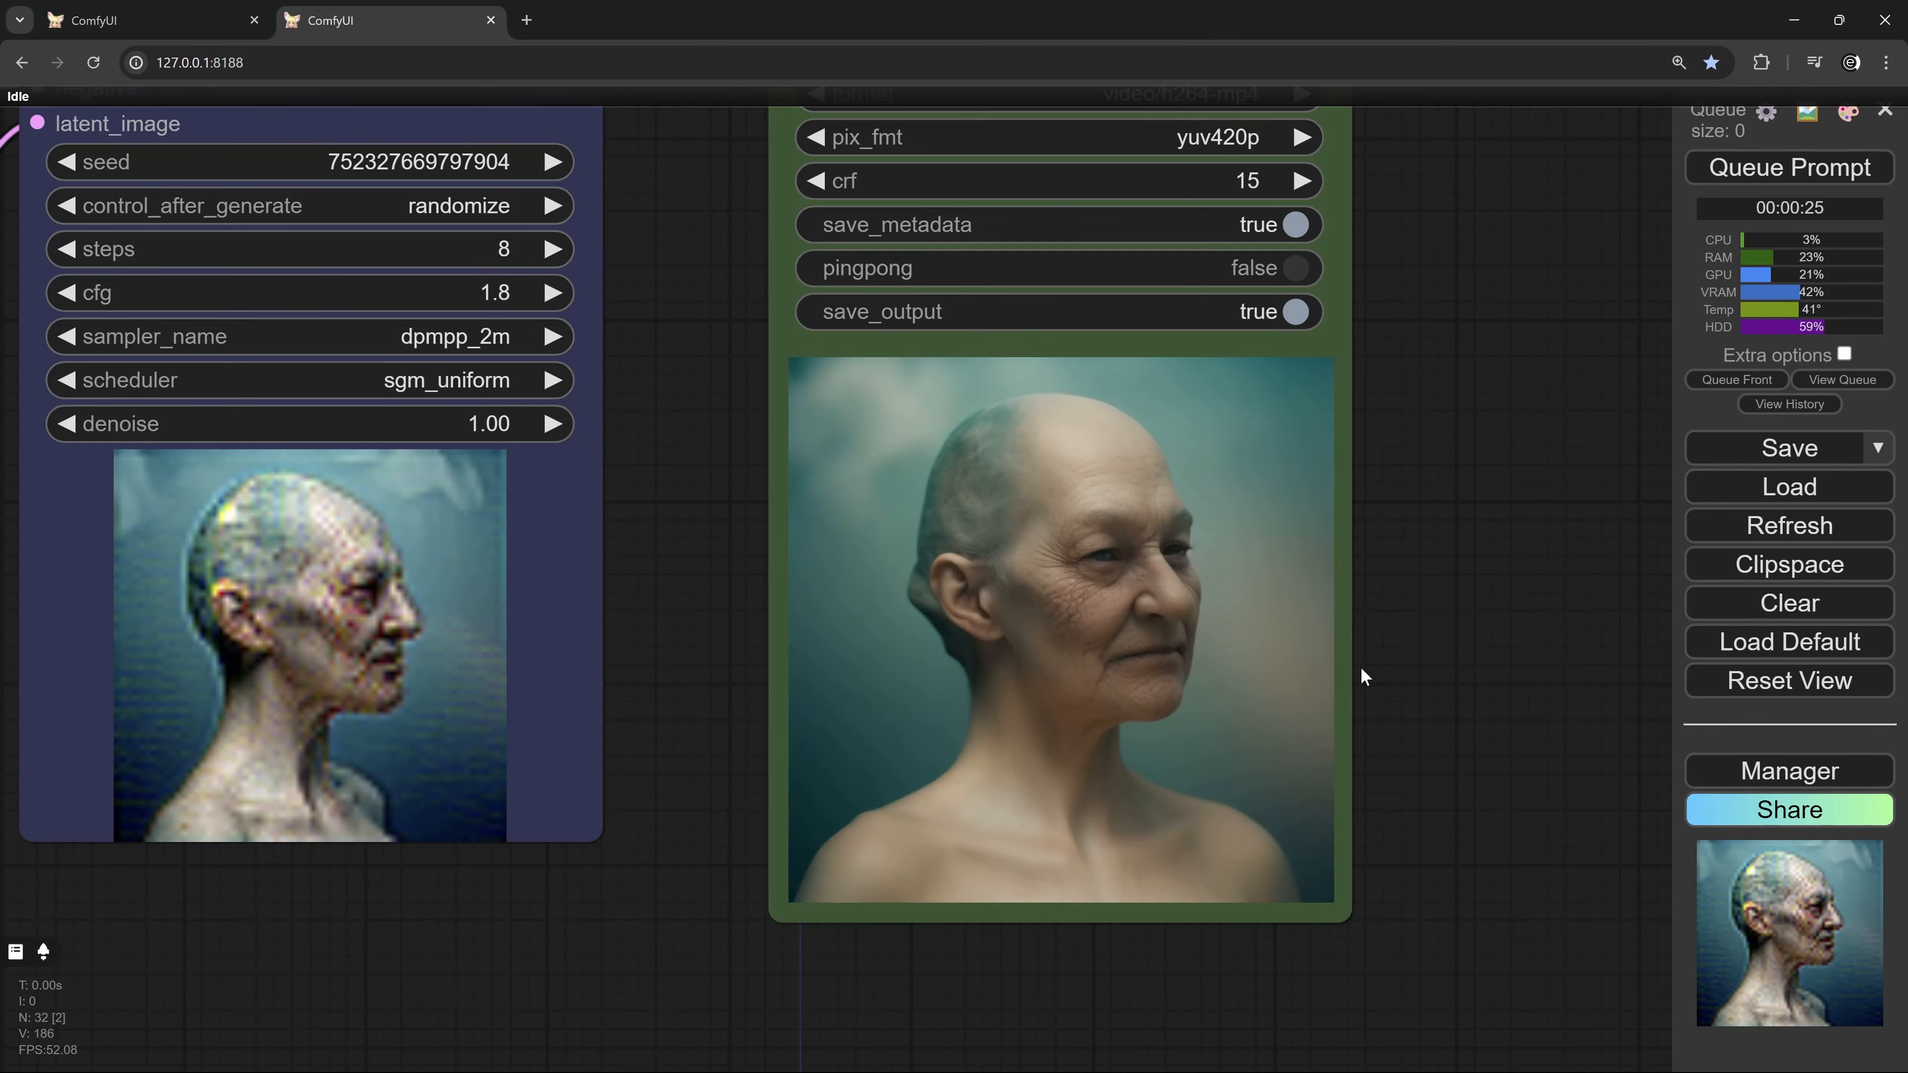
Raise the emphasis weight of the word "portrait" in the positive prompt in increments of 0.05
scroll(1247, 631, "up", 3)
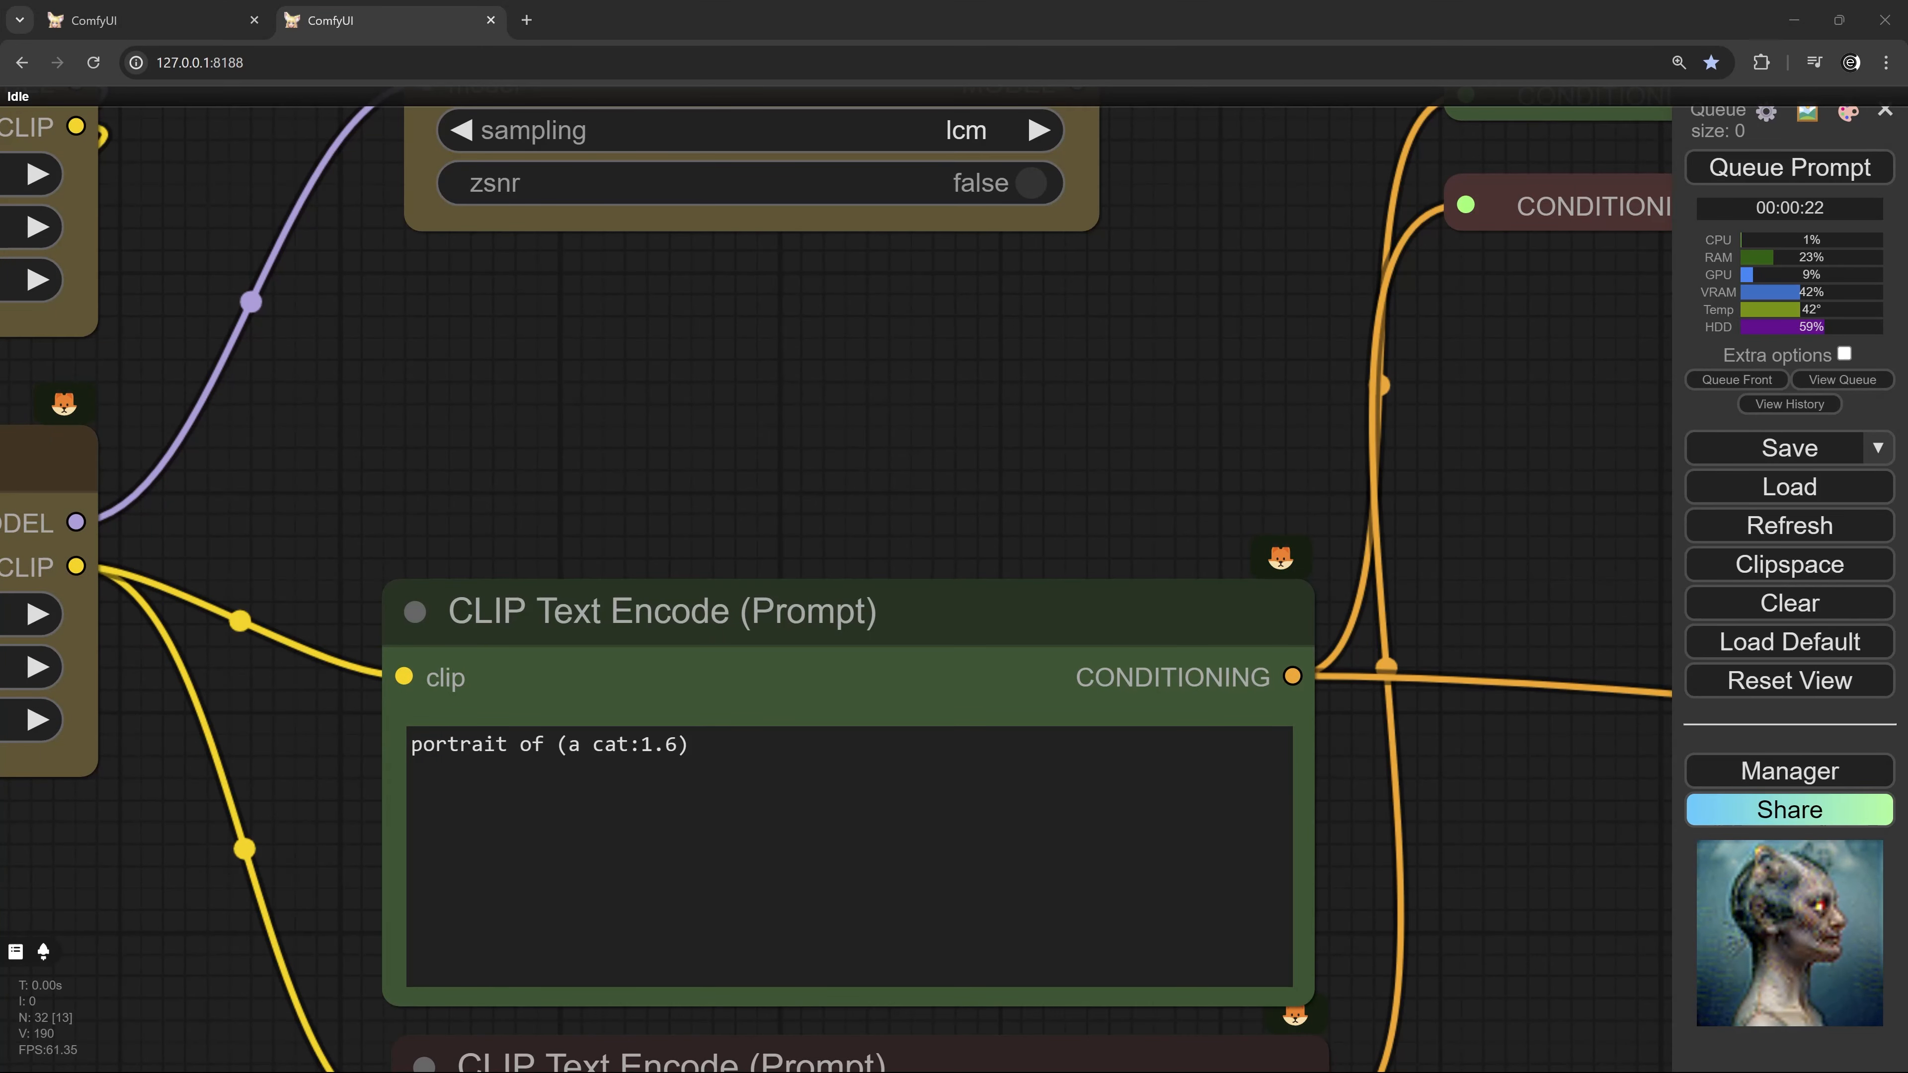
scroll(726, 476, "up", 5)
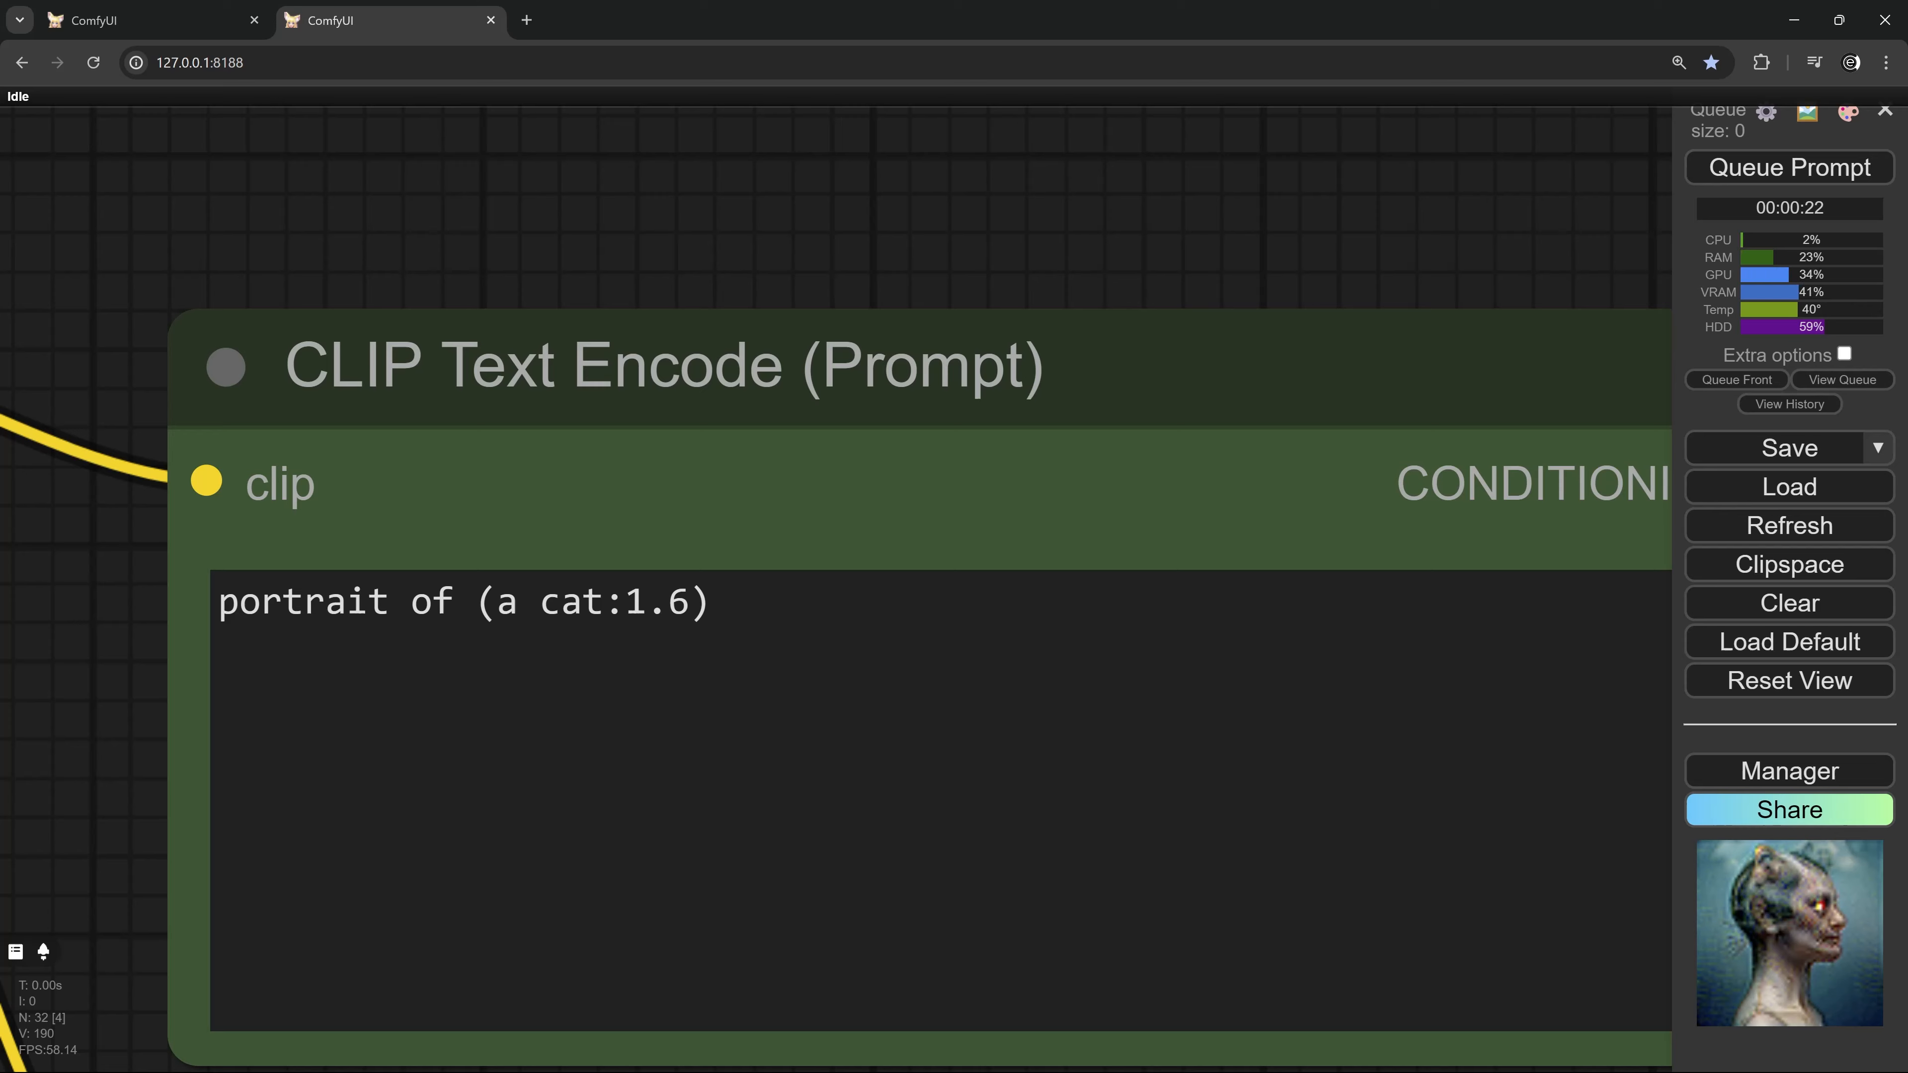
left_click_drag(388, 601, 153, 602)
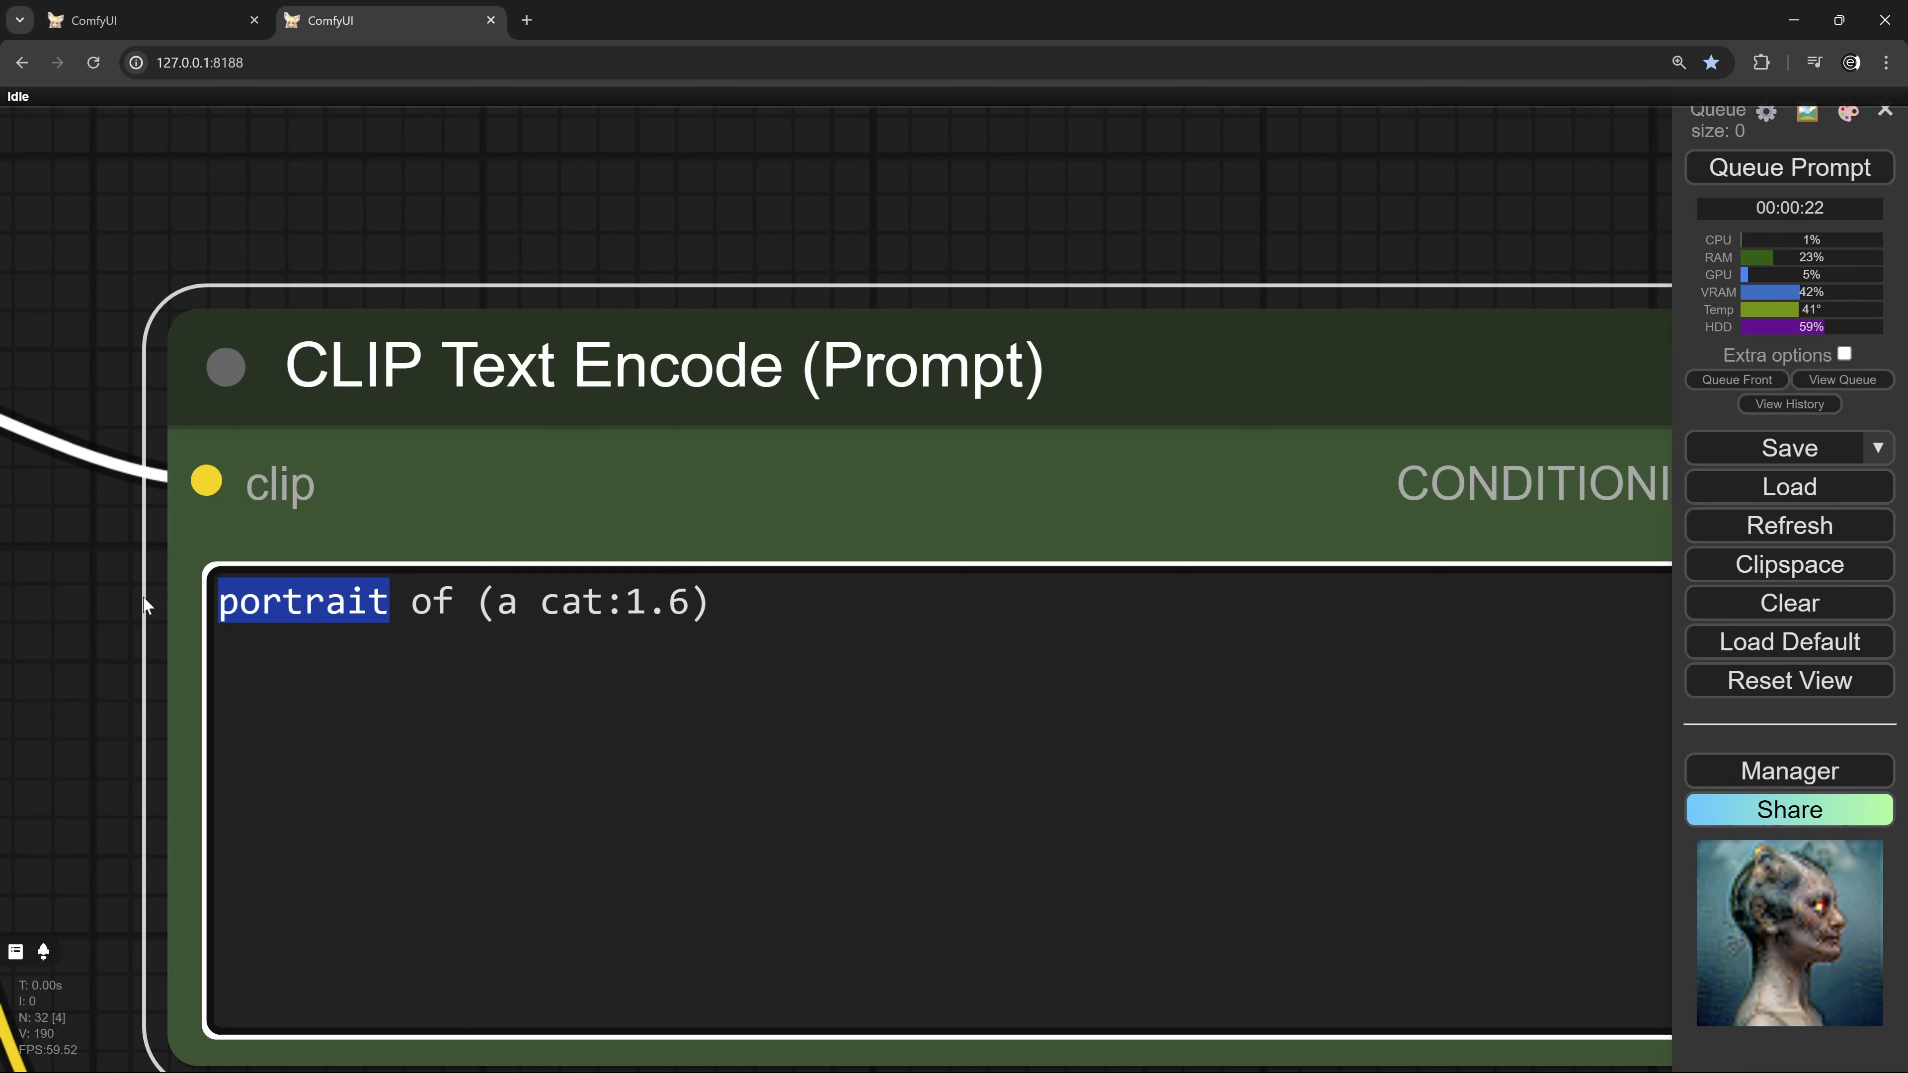
key("ctrl+Up")
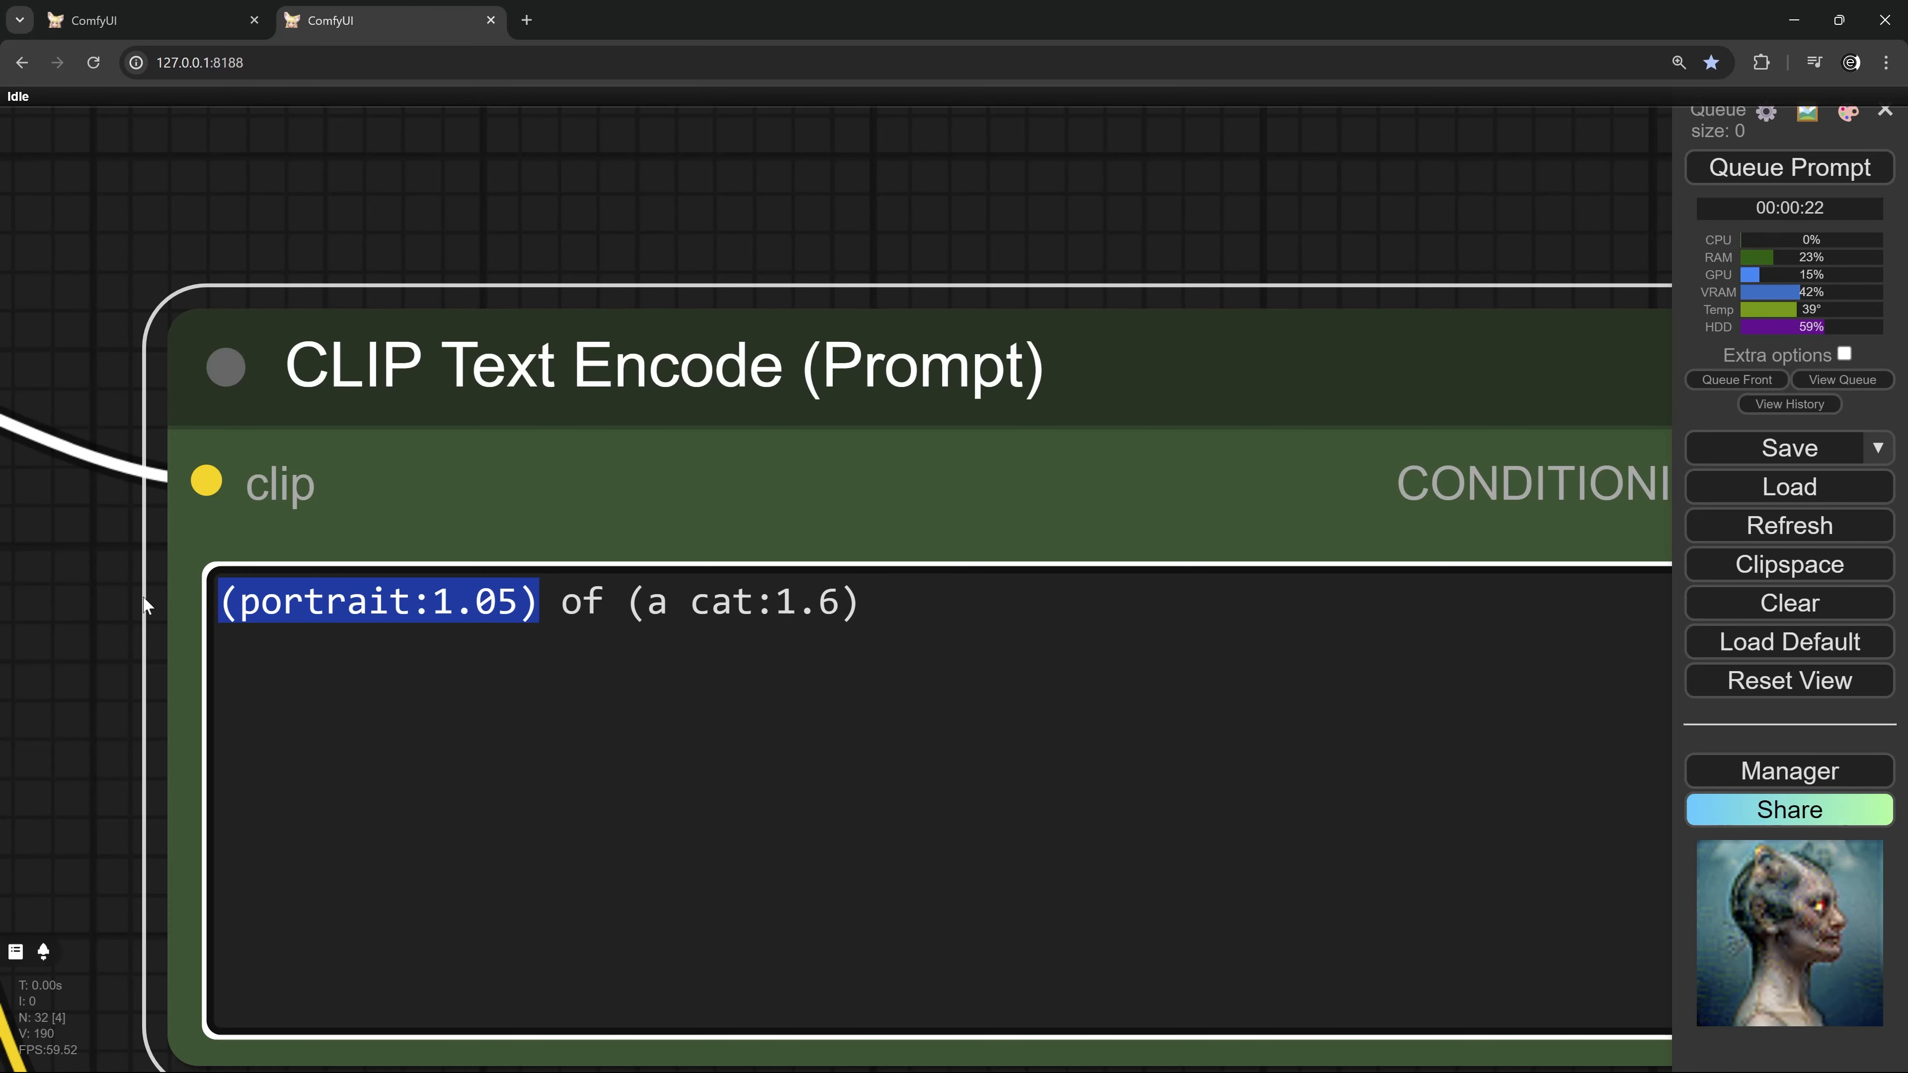
key("ctrl+Up")
key("ctrl+Up")
Examine the end_at settings of both IPAdapter Batch (Adv.) nodes
scroll(704, 586, "down", 10)
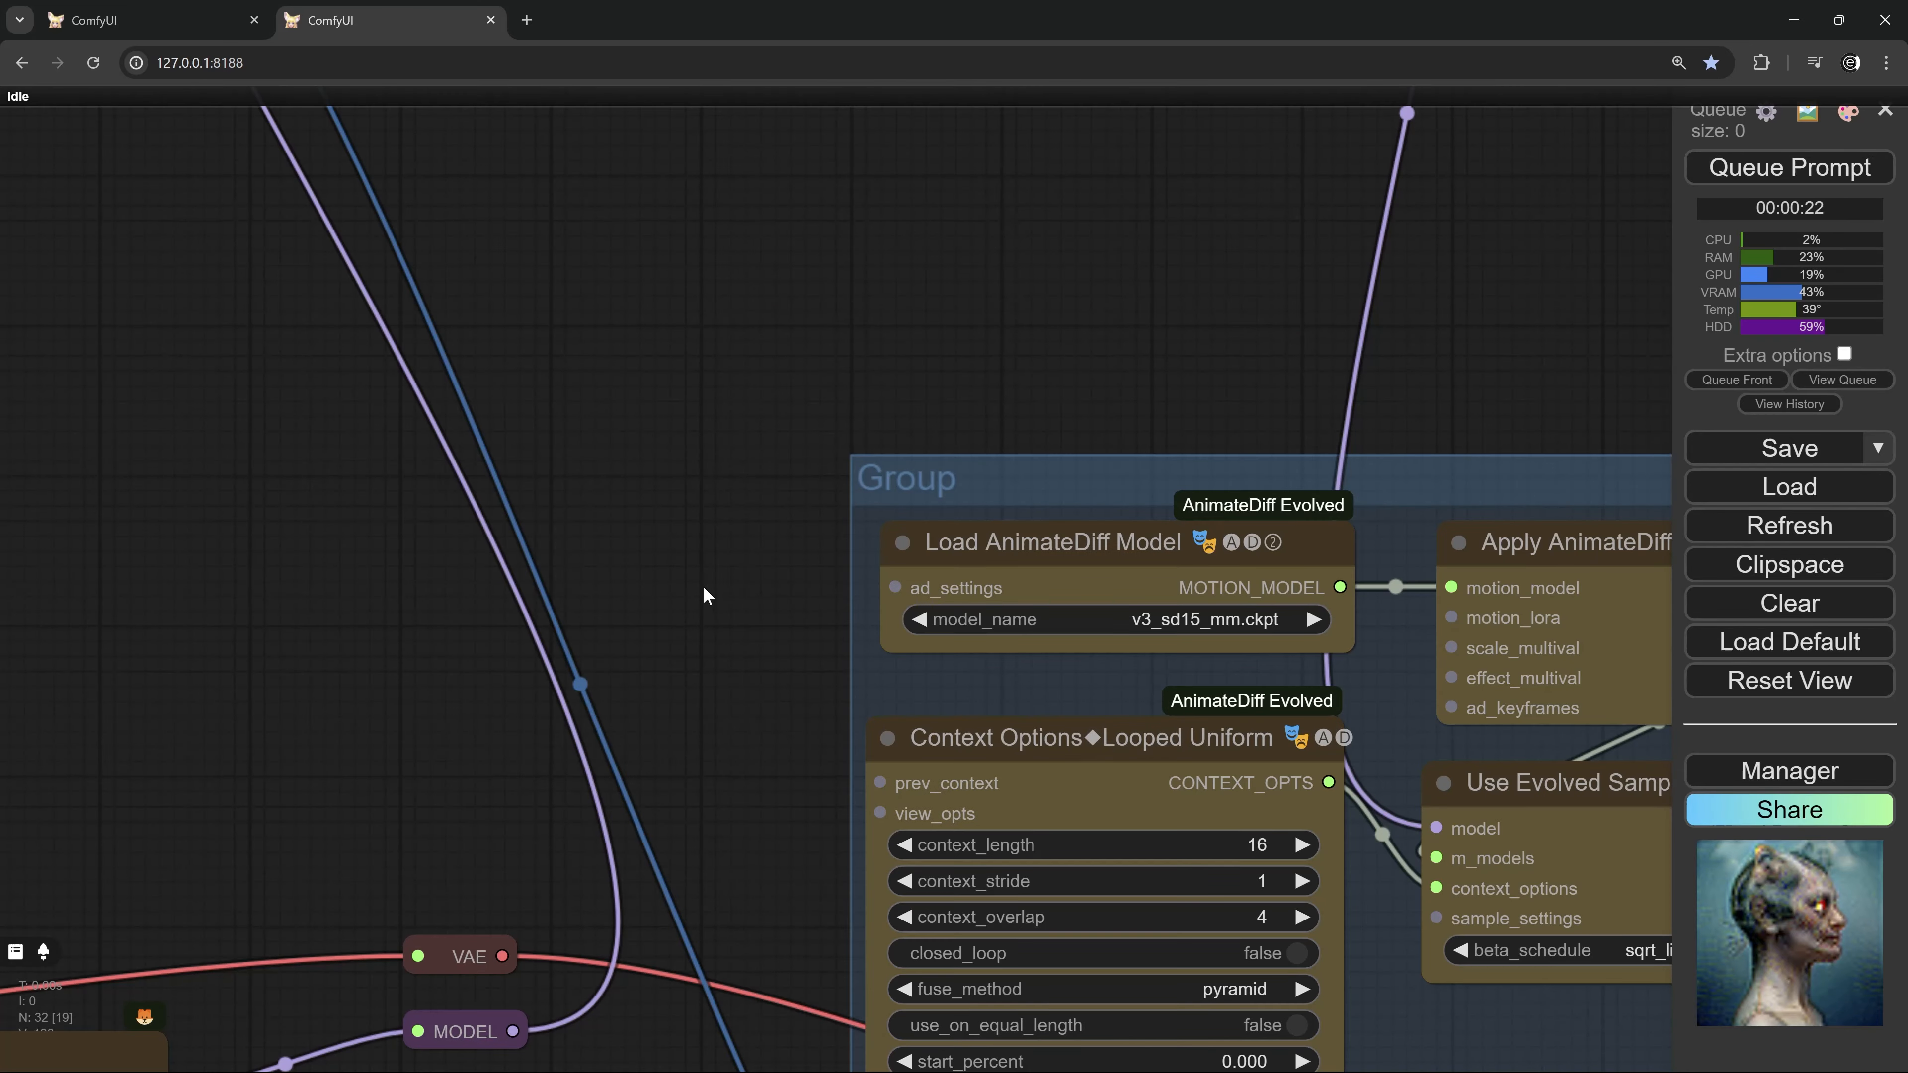
scroll(607, 665, "up", 3)
left_click_drag(284, 249, 932, 918)
left_click_drag(656, 606, 765, 951)
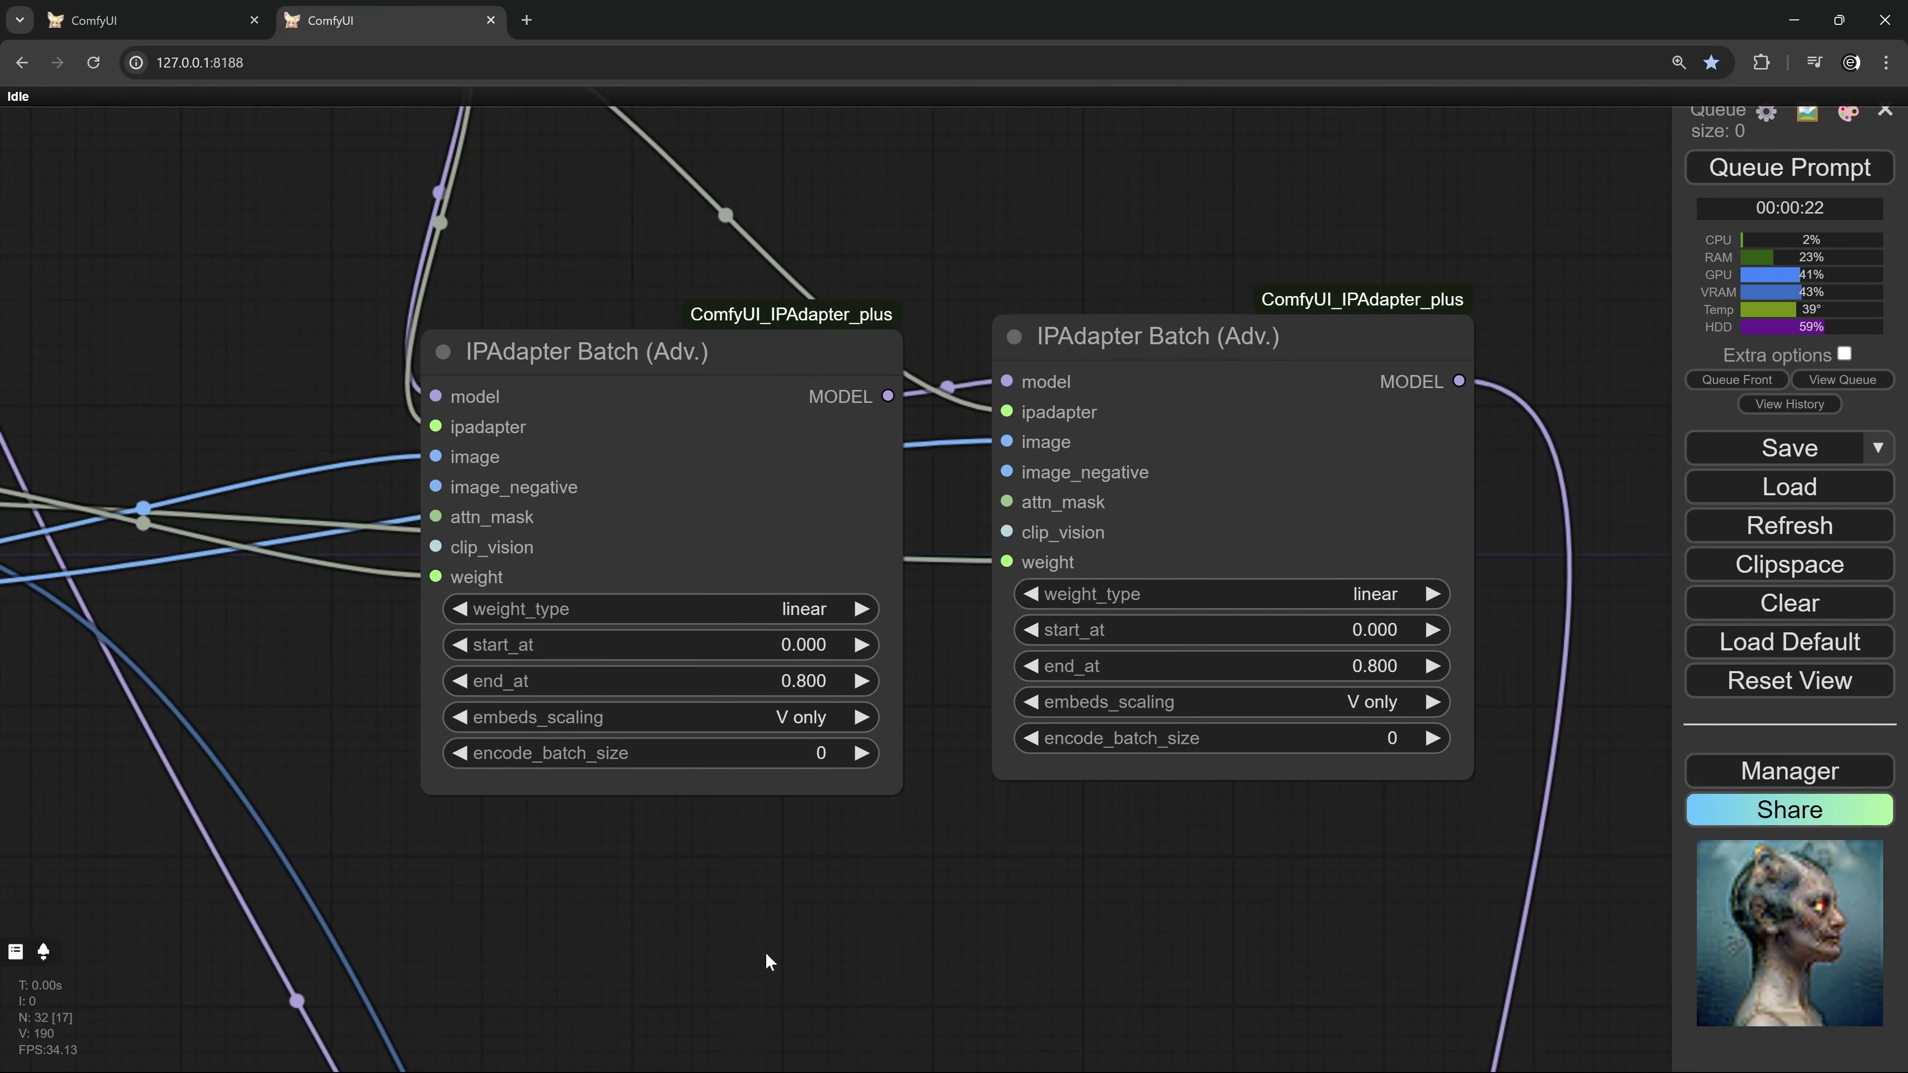
scroll(822, 751, "up", 3)
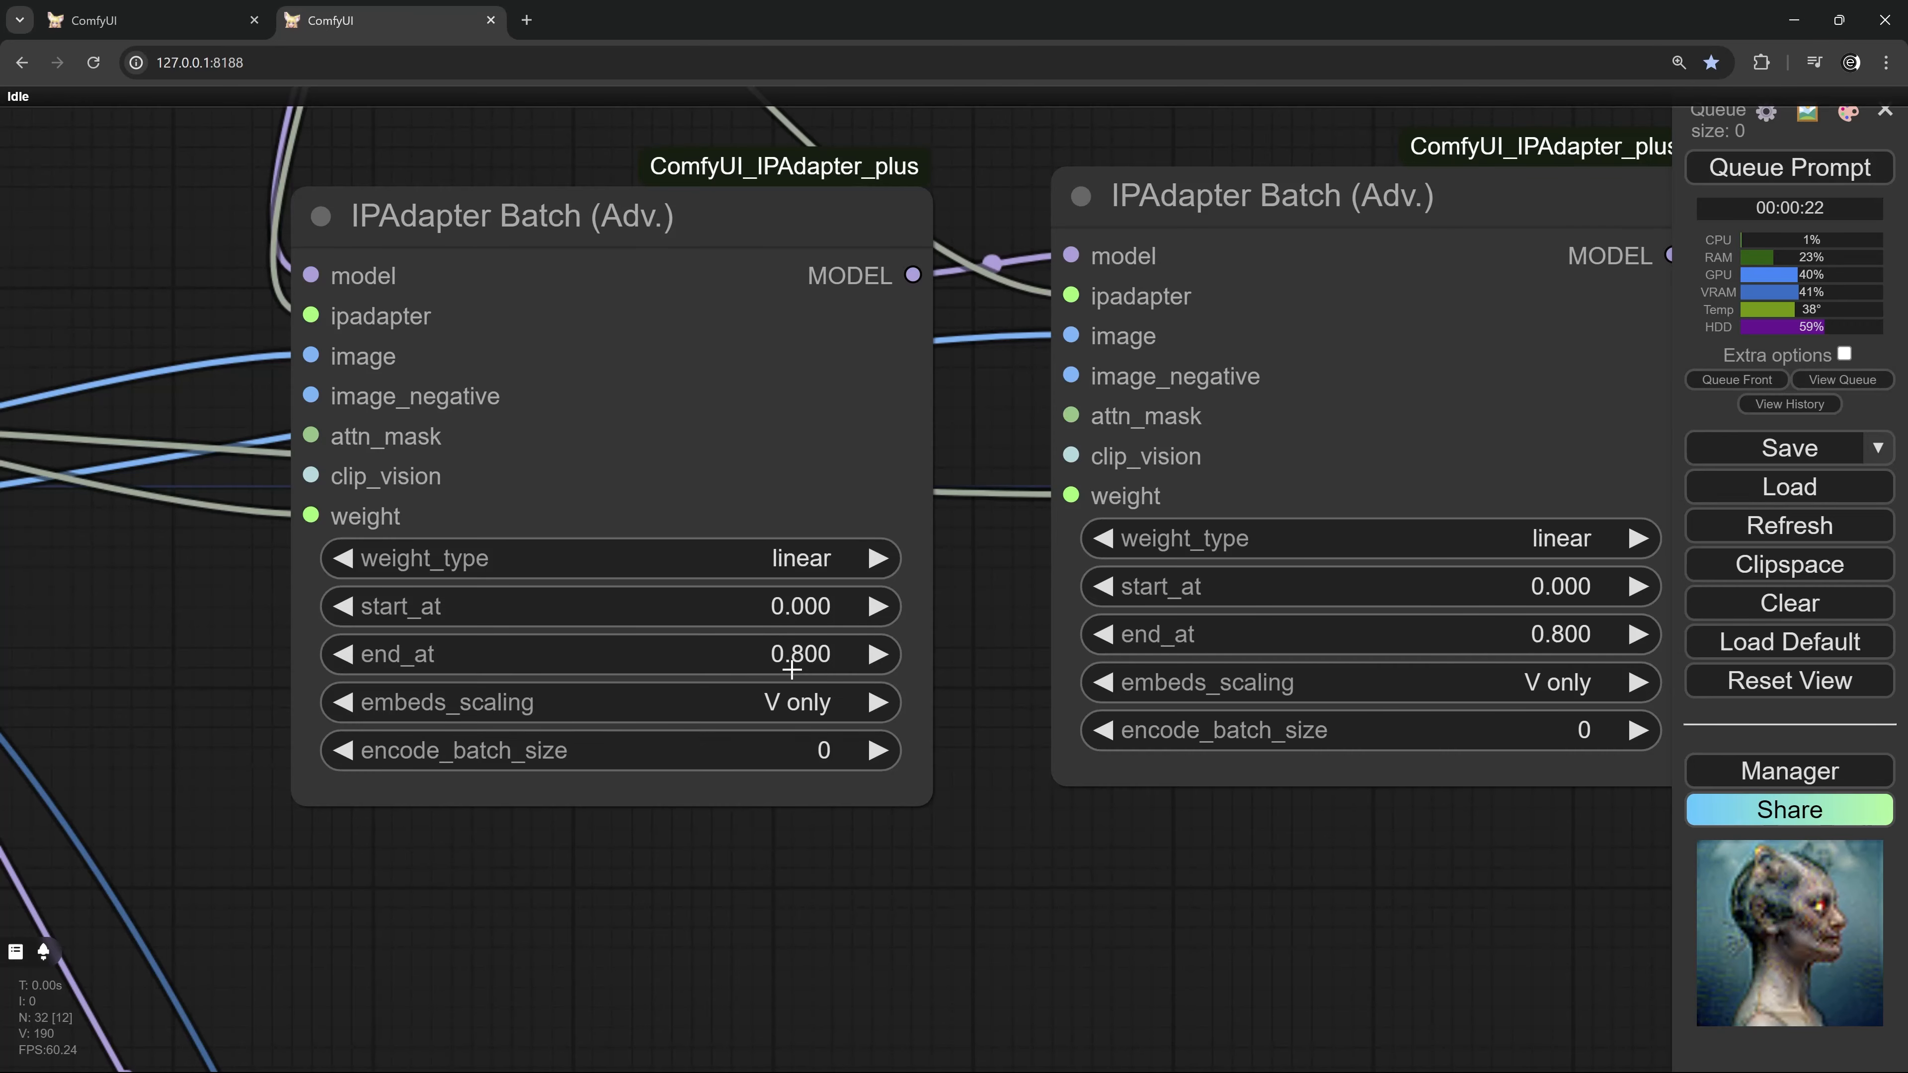
left_click_drag(1145, 900, 897, 902)
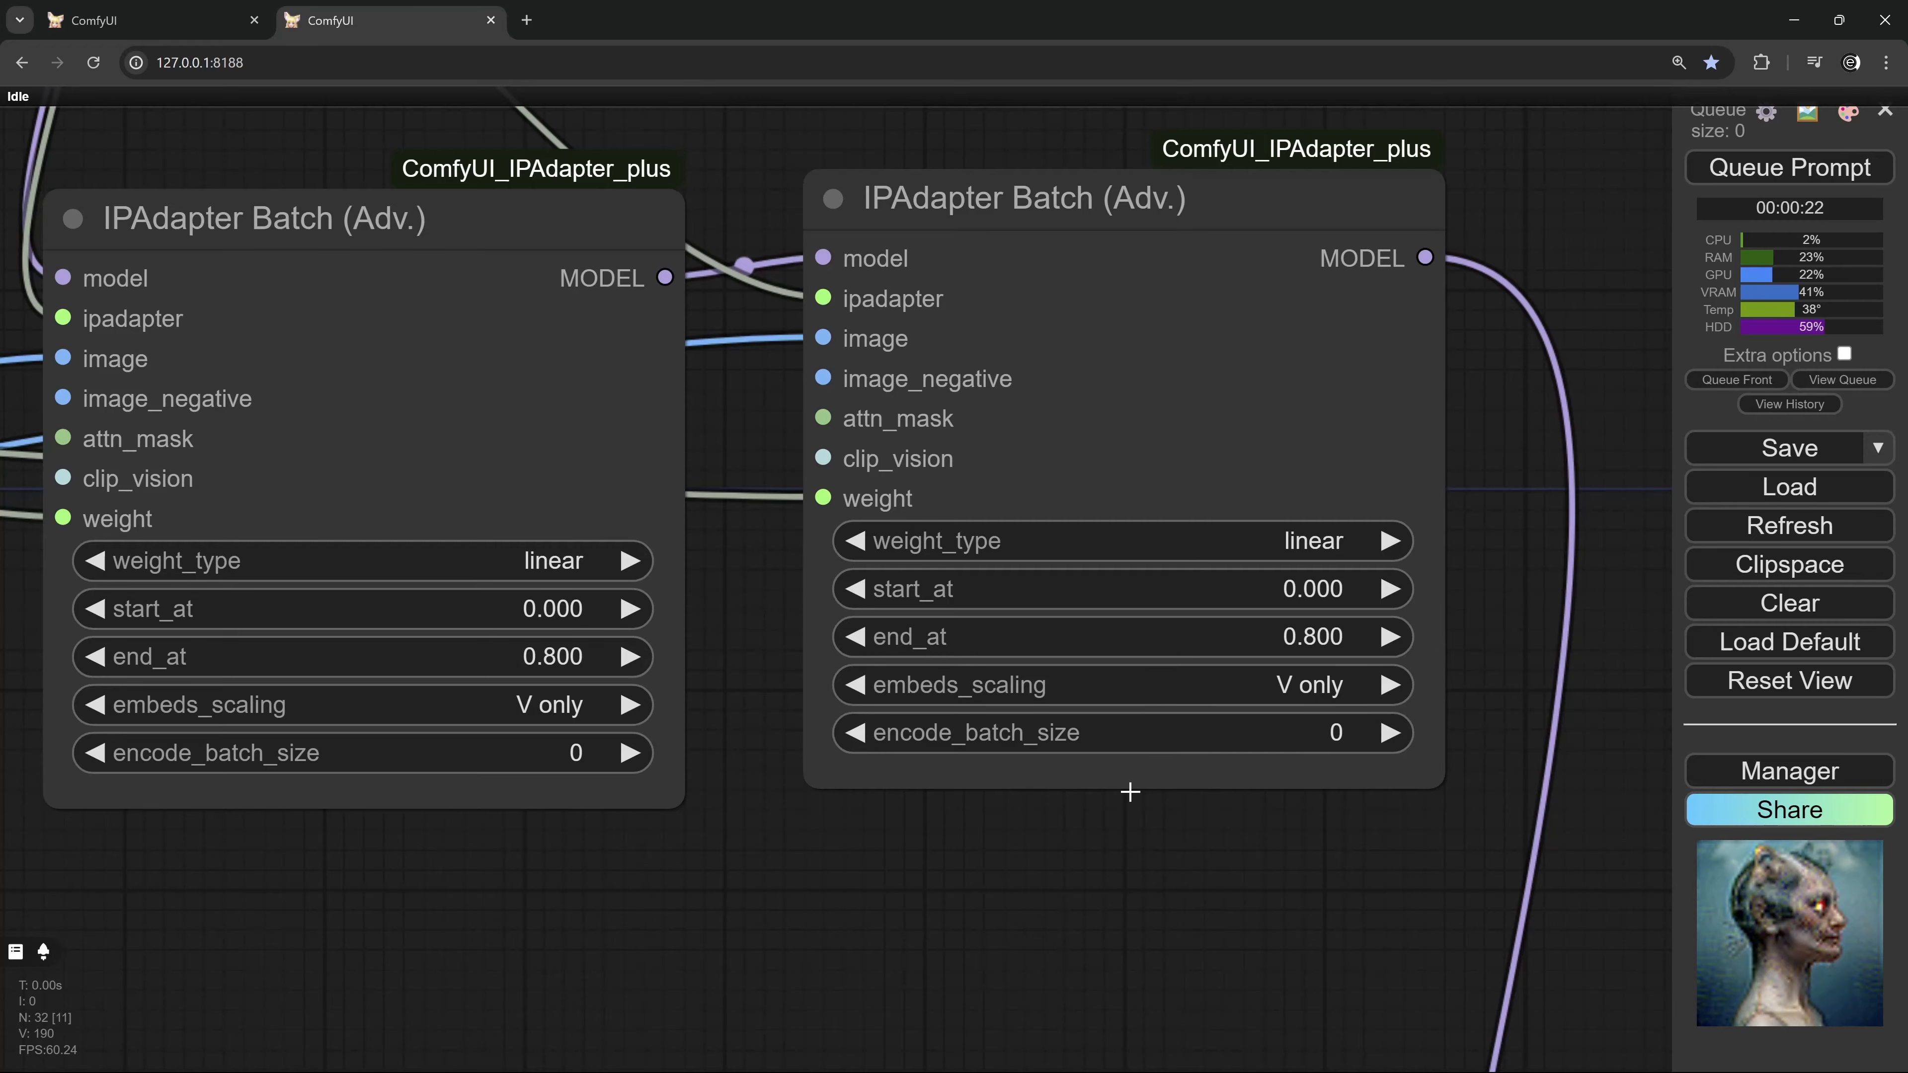
Inspect the generated morphing animation up close in the Video Combine preview
scroll(1130, 791, "down", 3)
left_click_drag(1116, 810, 903, 306)
scroll(1299, 669, "down", 3)
scroll(1079, 781, "up", 5)
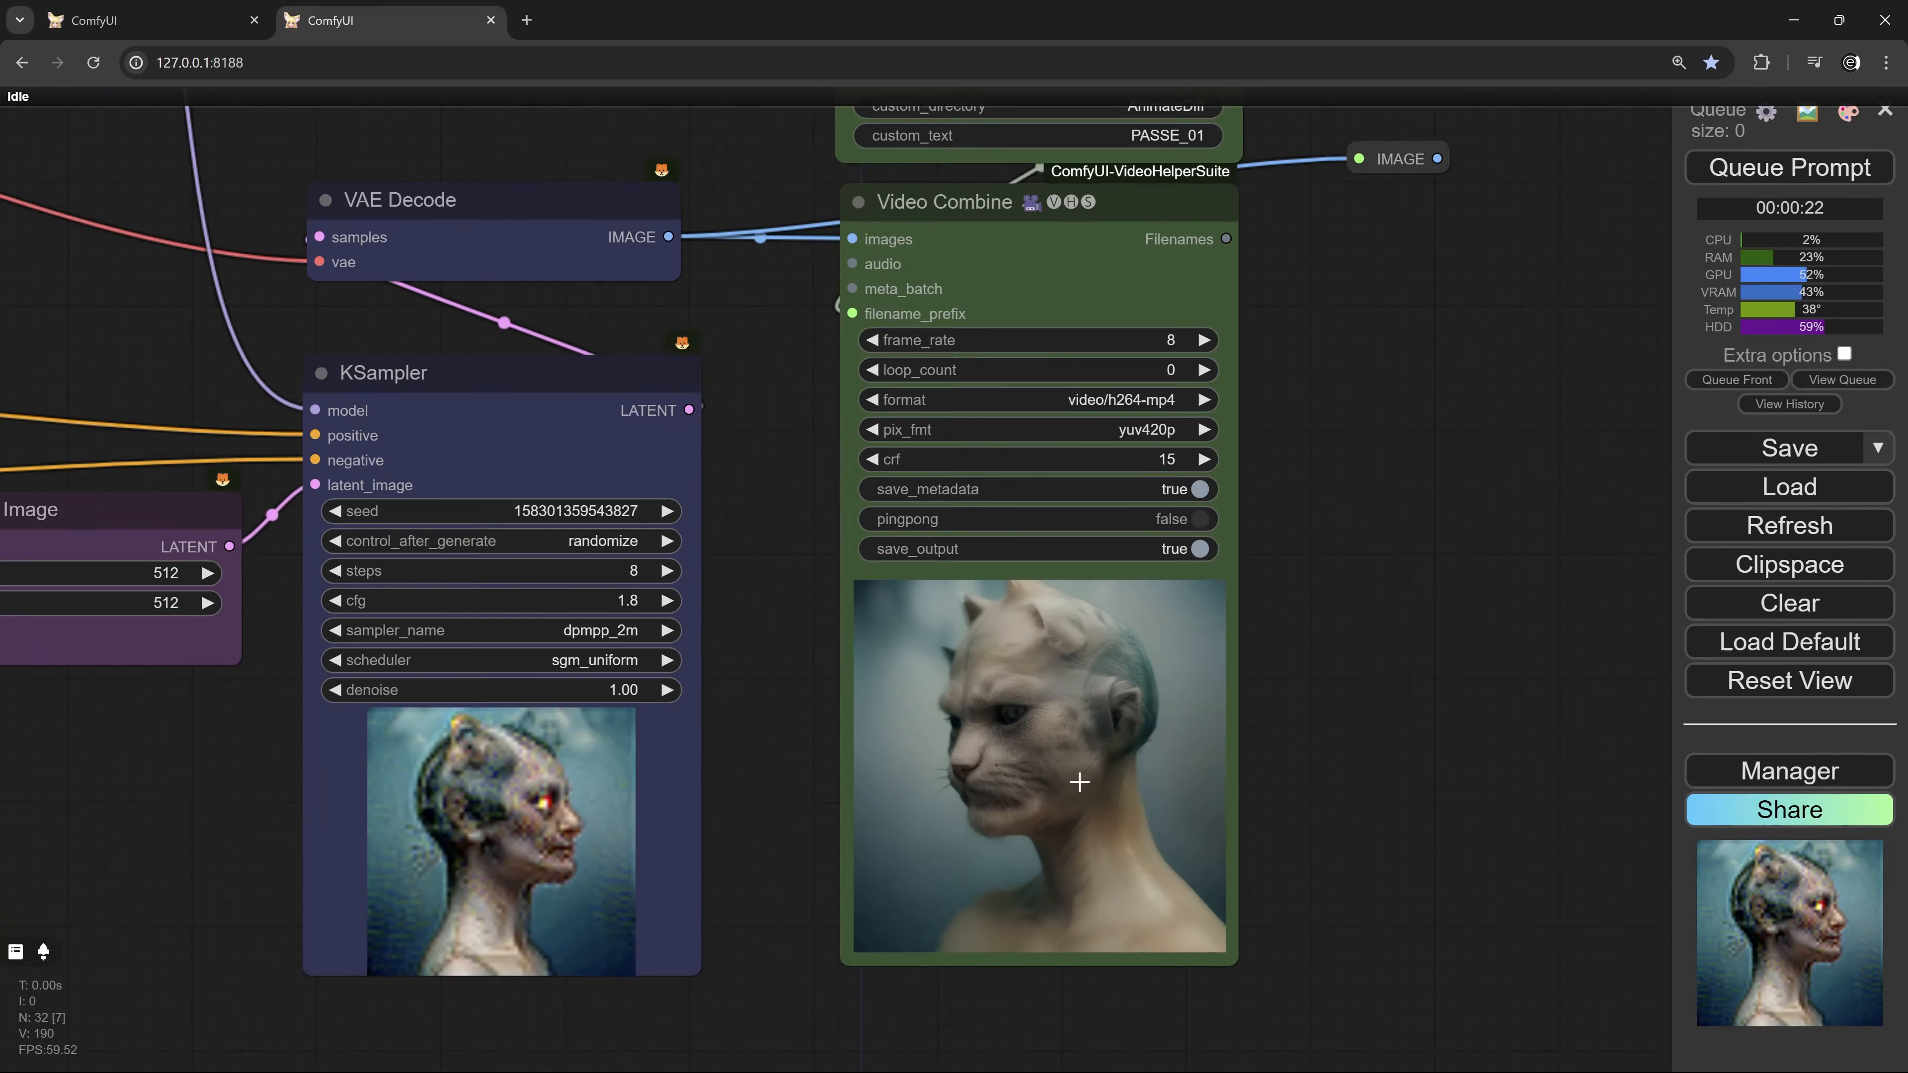
scroll(1079, 782, "up", 5)
left_click_drag(1474, 724, 1386, 654)
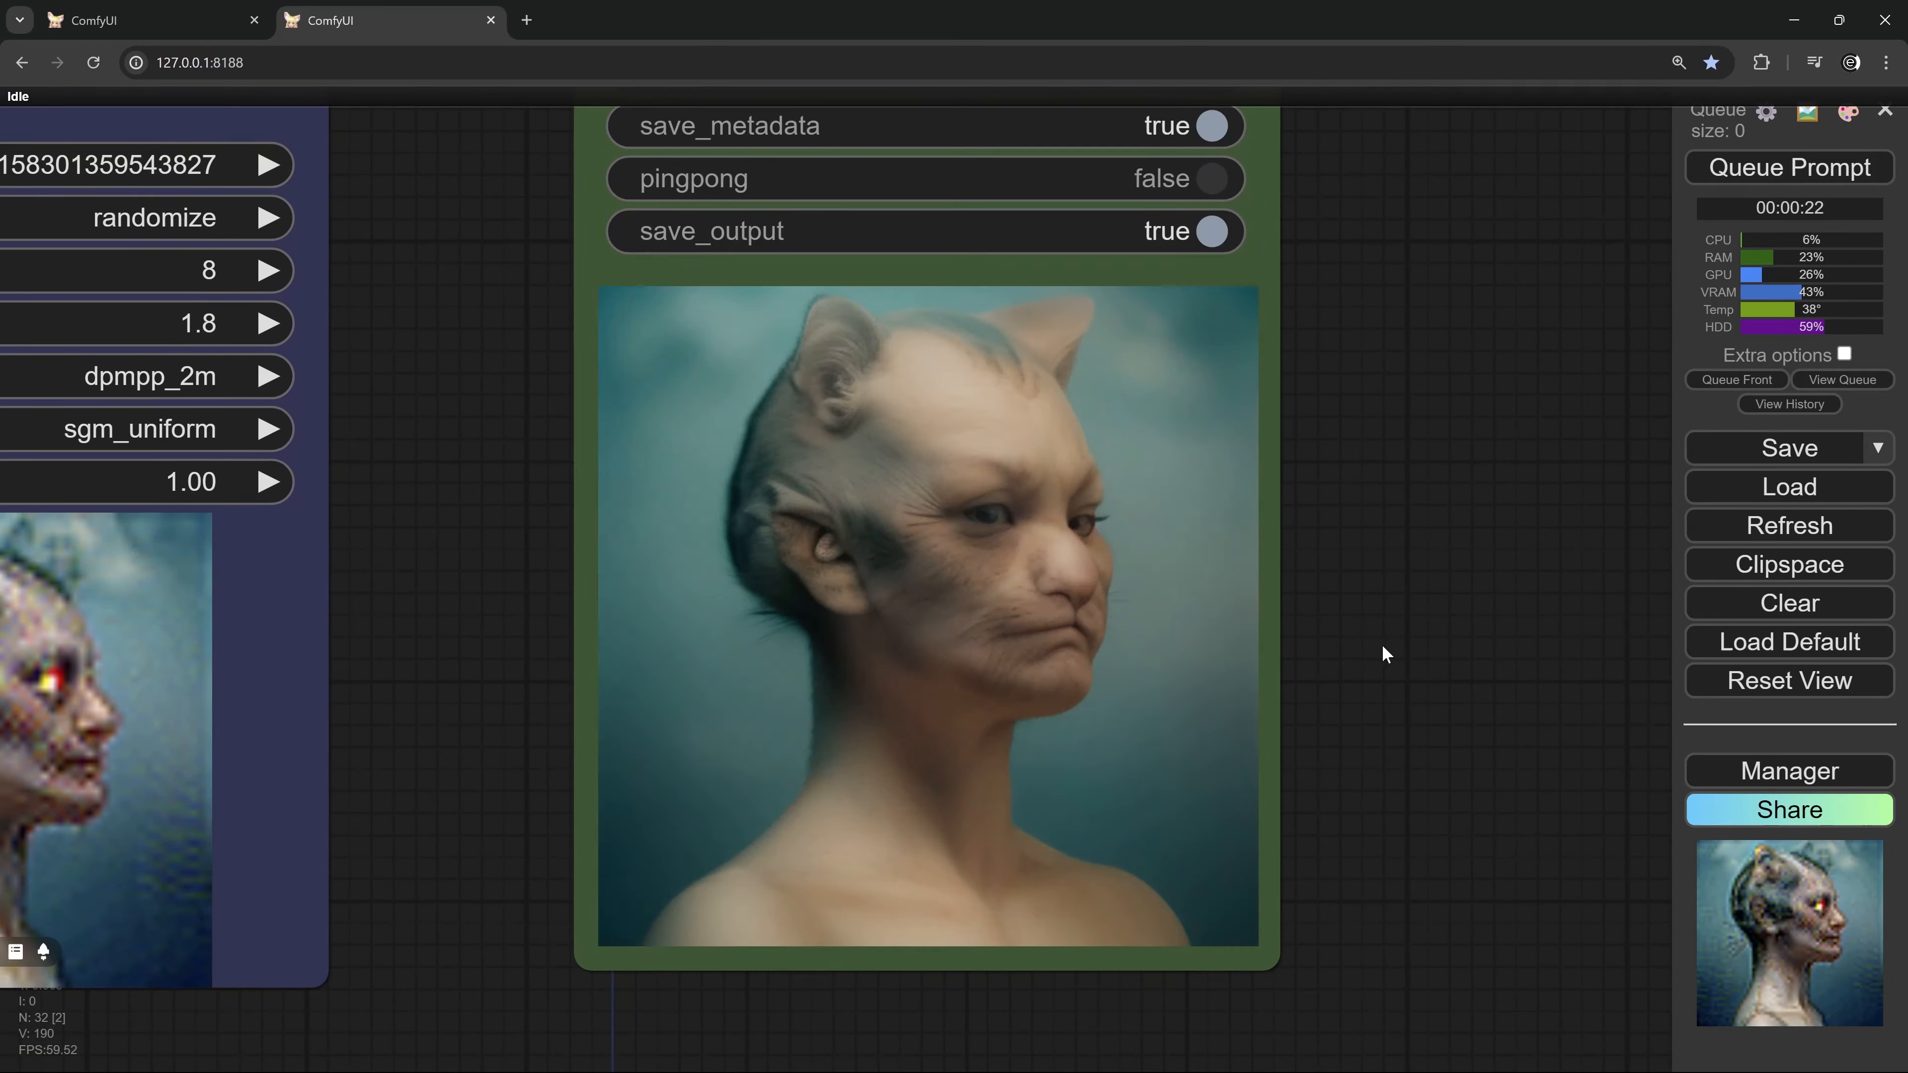
scroll(1384, 643, "up", 2)
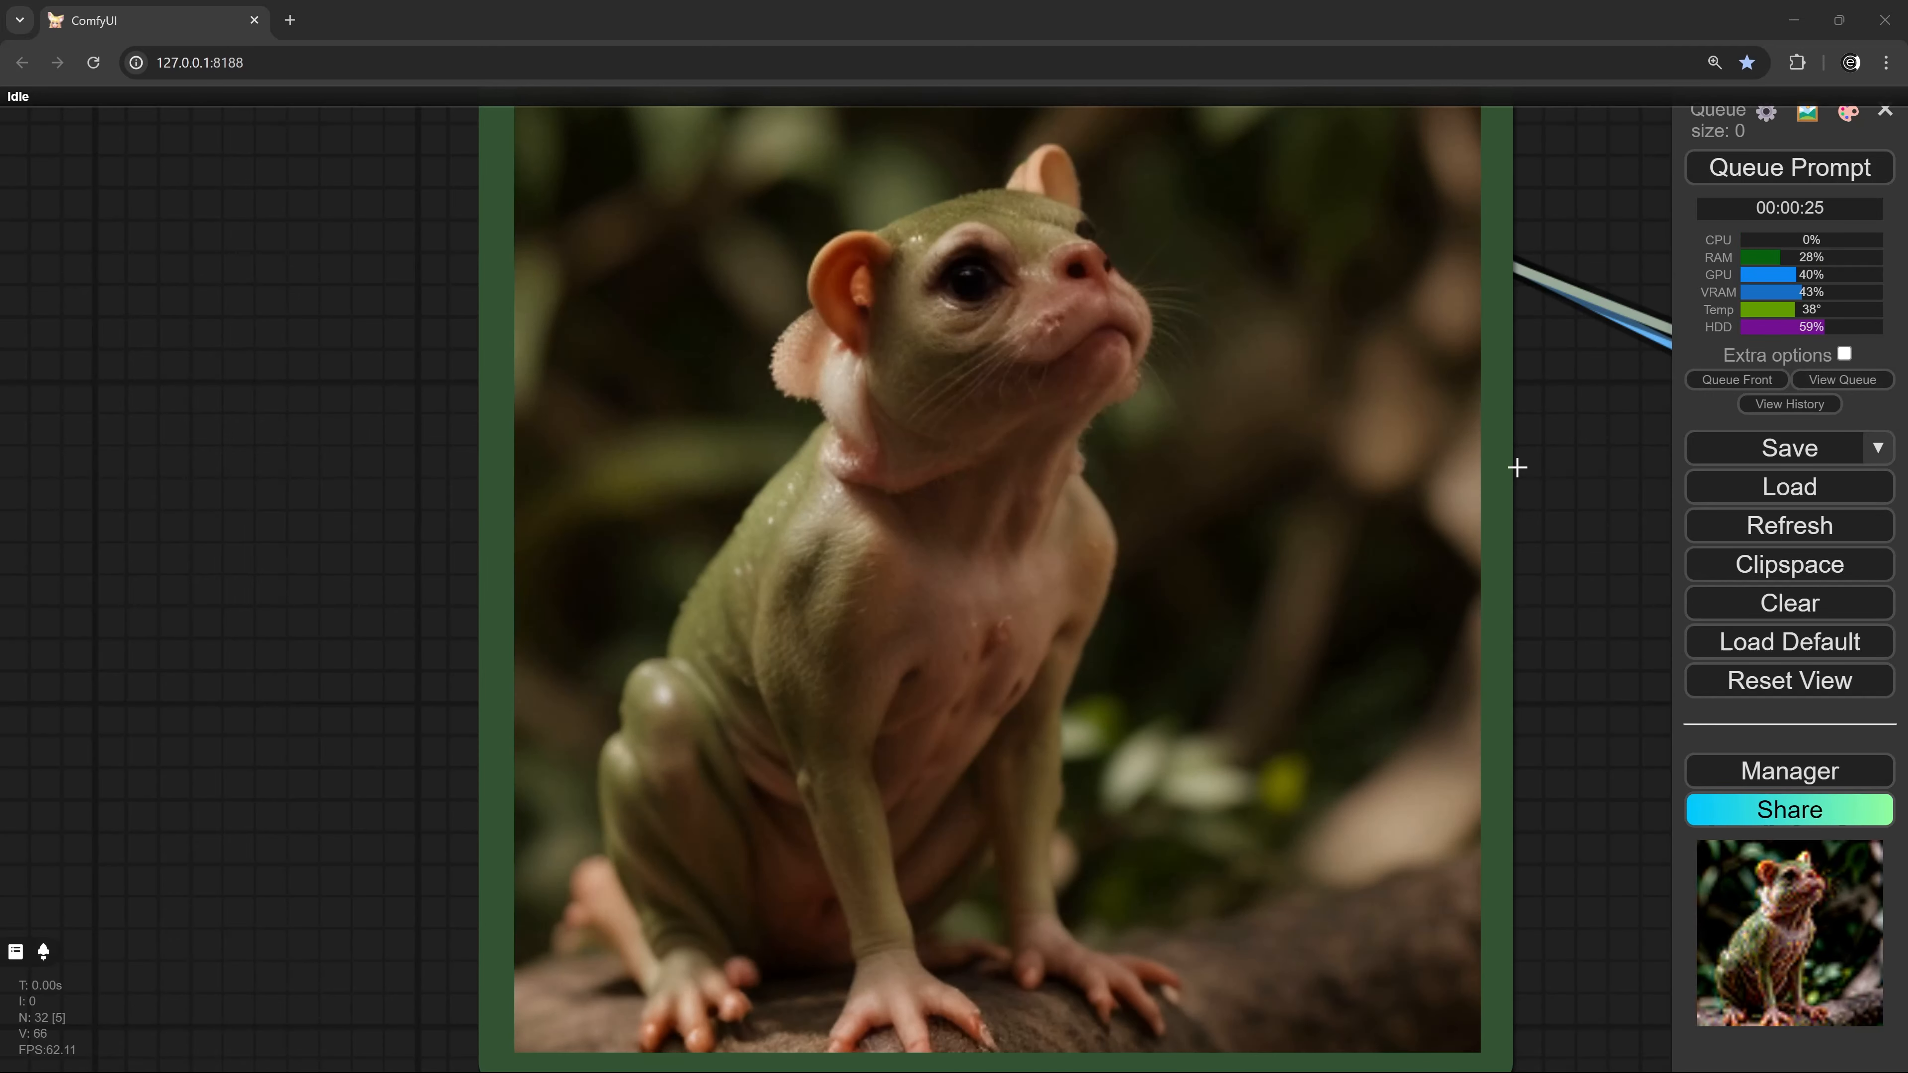
scroll(1571, 460, "down", 3)
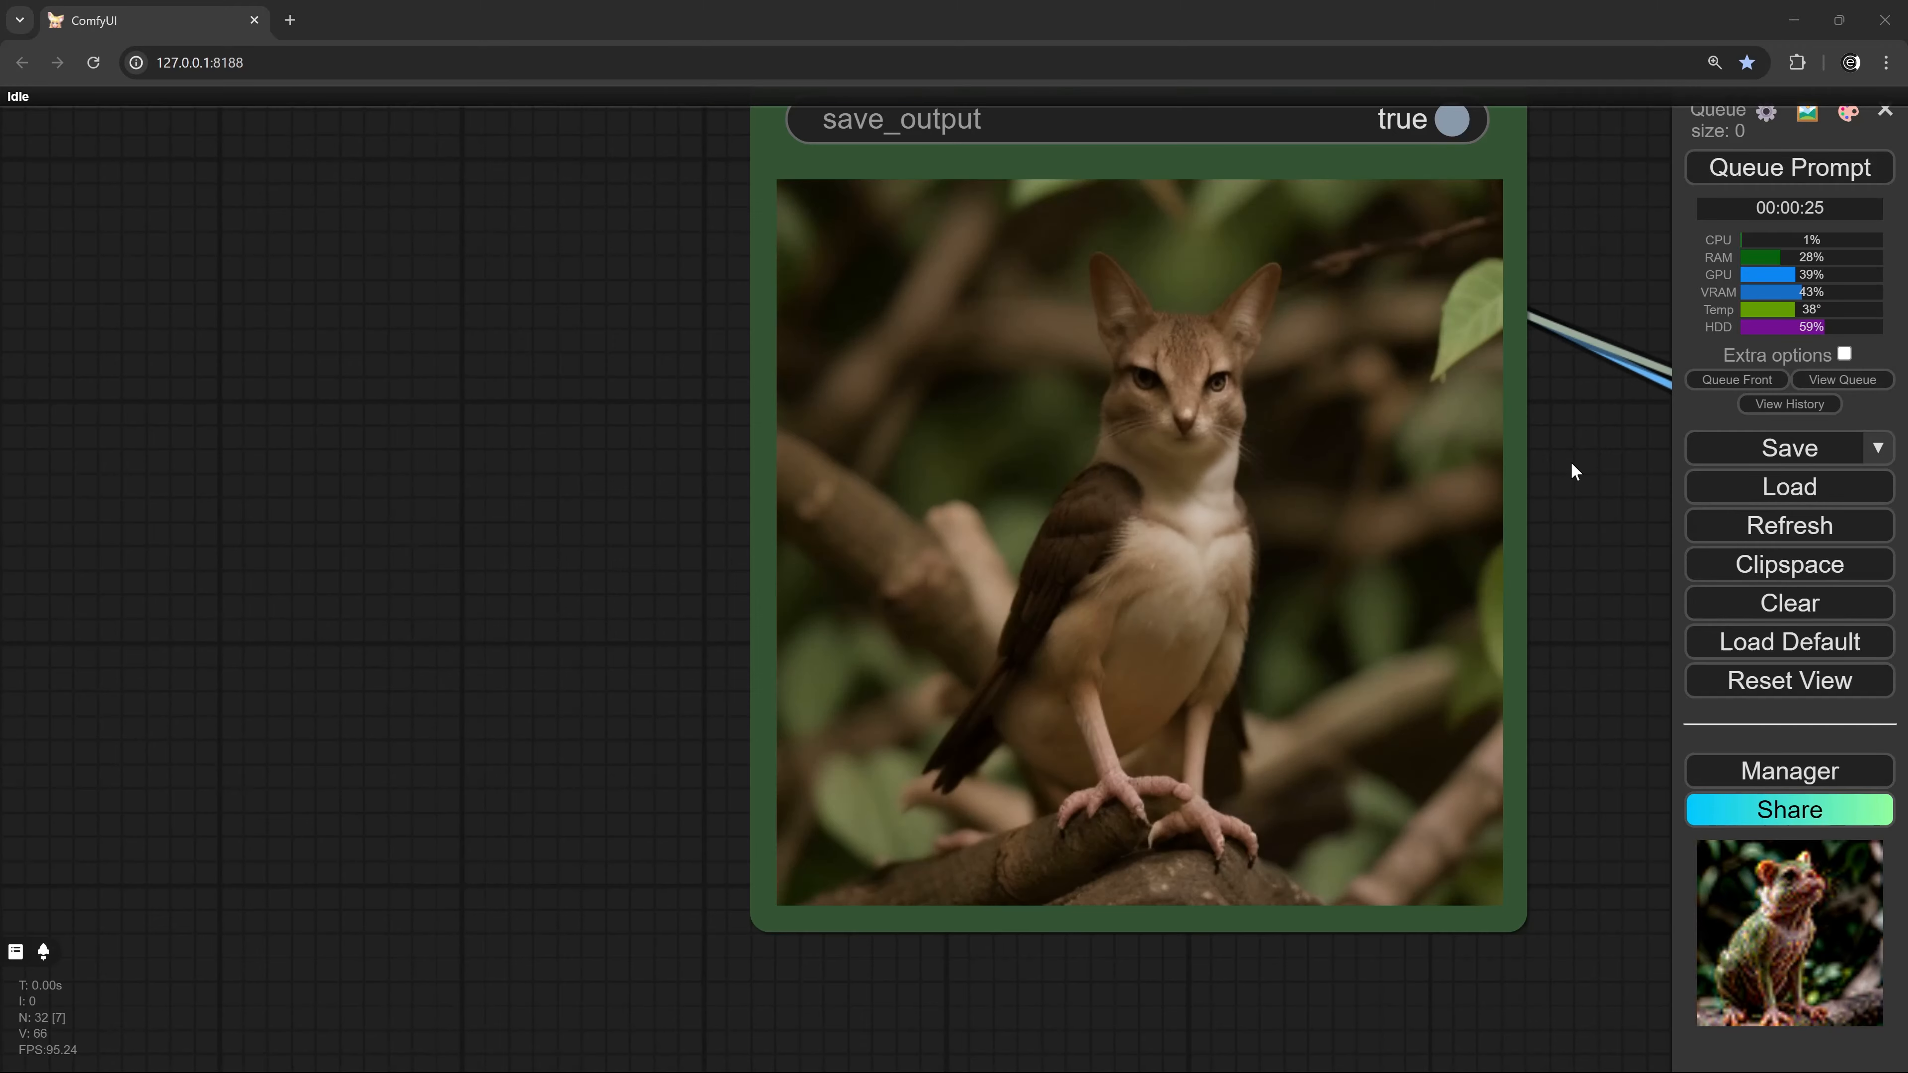
Examine the source images in the Load Image nodes feeding the Image Batch Manager
scroll(1573, 462, "down", 8)
left_click_drag(1582, 461, 736, 562)
mouse_move(1382, 249)
left_mouse_down()
mouse_move(1291, 760)
mouse_move(1275, 451)
left_mouse_up()
left_click_drag(1282, 662, 1240, 345)
left_click_drag(1240, 692, 1255, 489)
left_click_drag(1113, 752, 1146, 542)
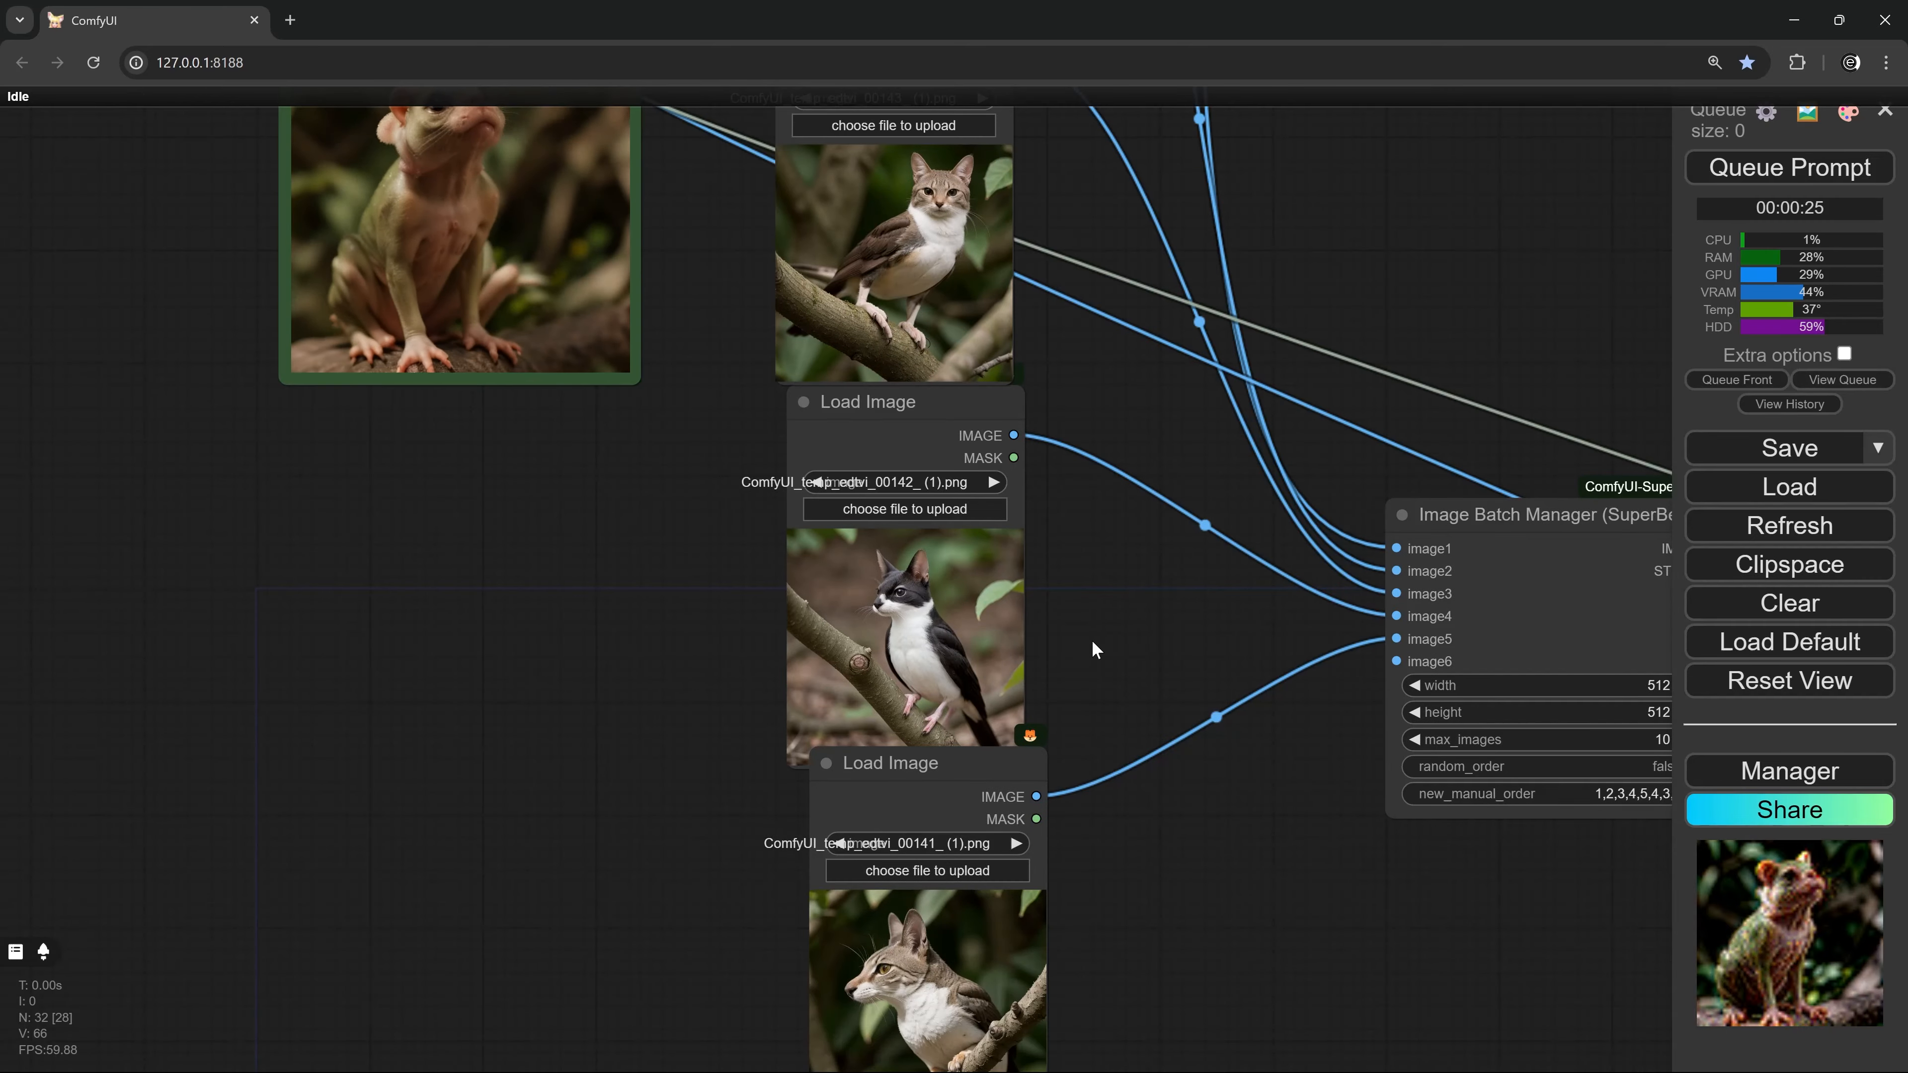
left_click_drag(1091, 639, 1096, 497)
left_click_drag(1141, 822, 1176, 693)
scroll(1176, 683, "up", 3)
left_click_drag(1045, 834, 1130, 649)
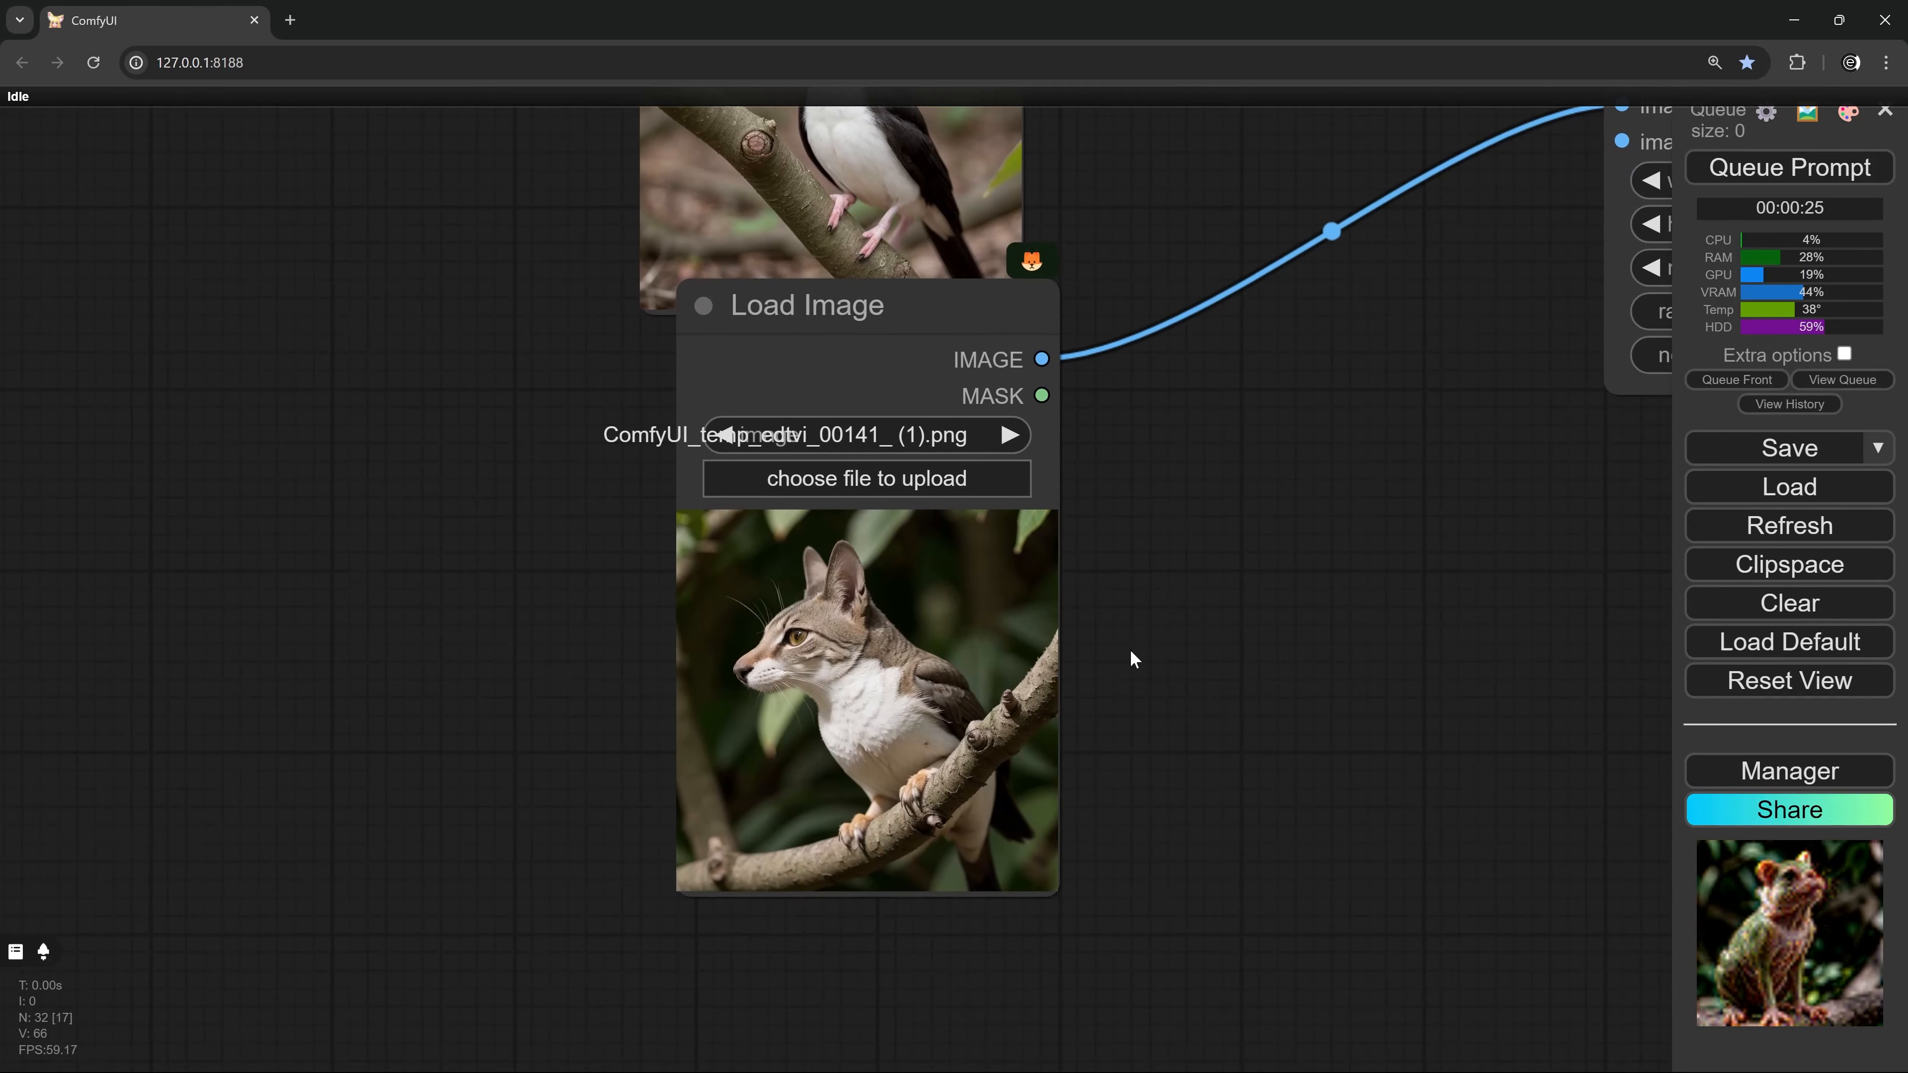
scroll(1130, 648, "up", 5)
scroll(1194, 586, "down", 10)
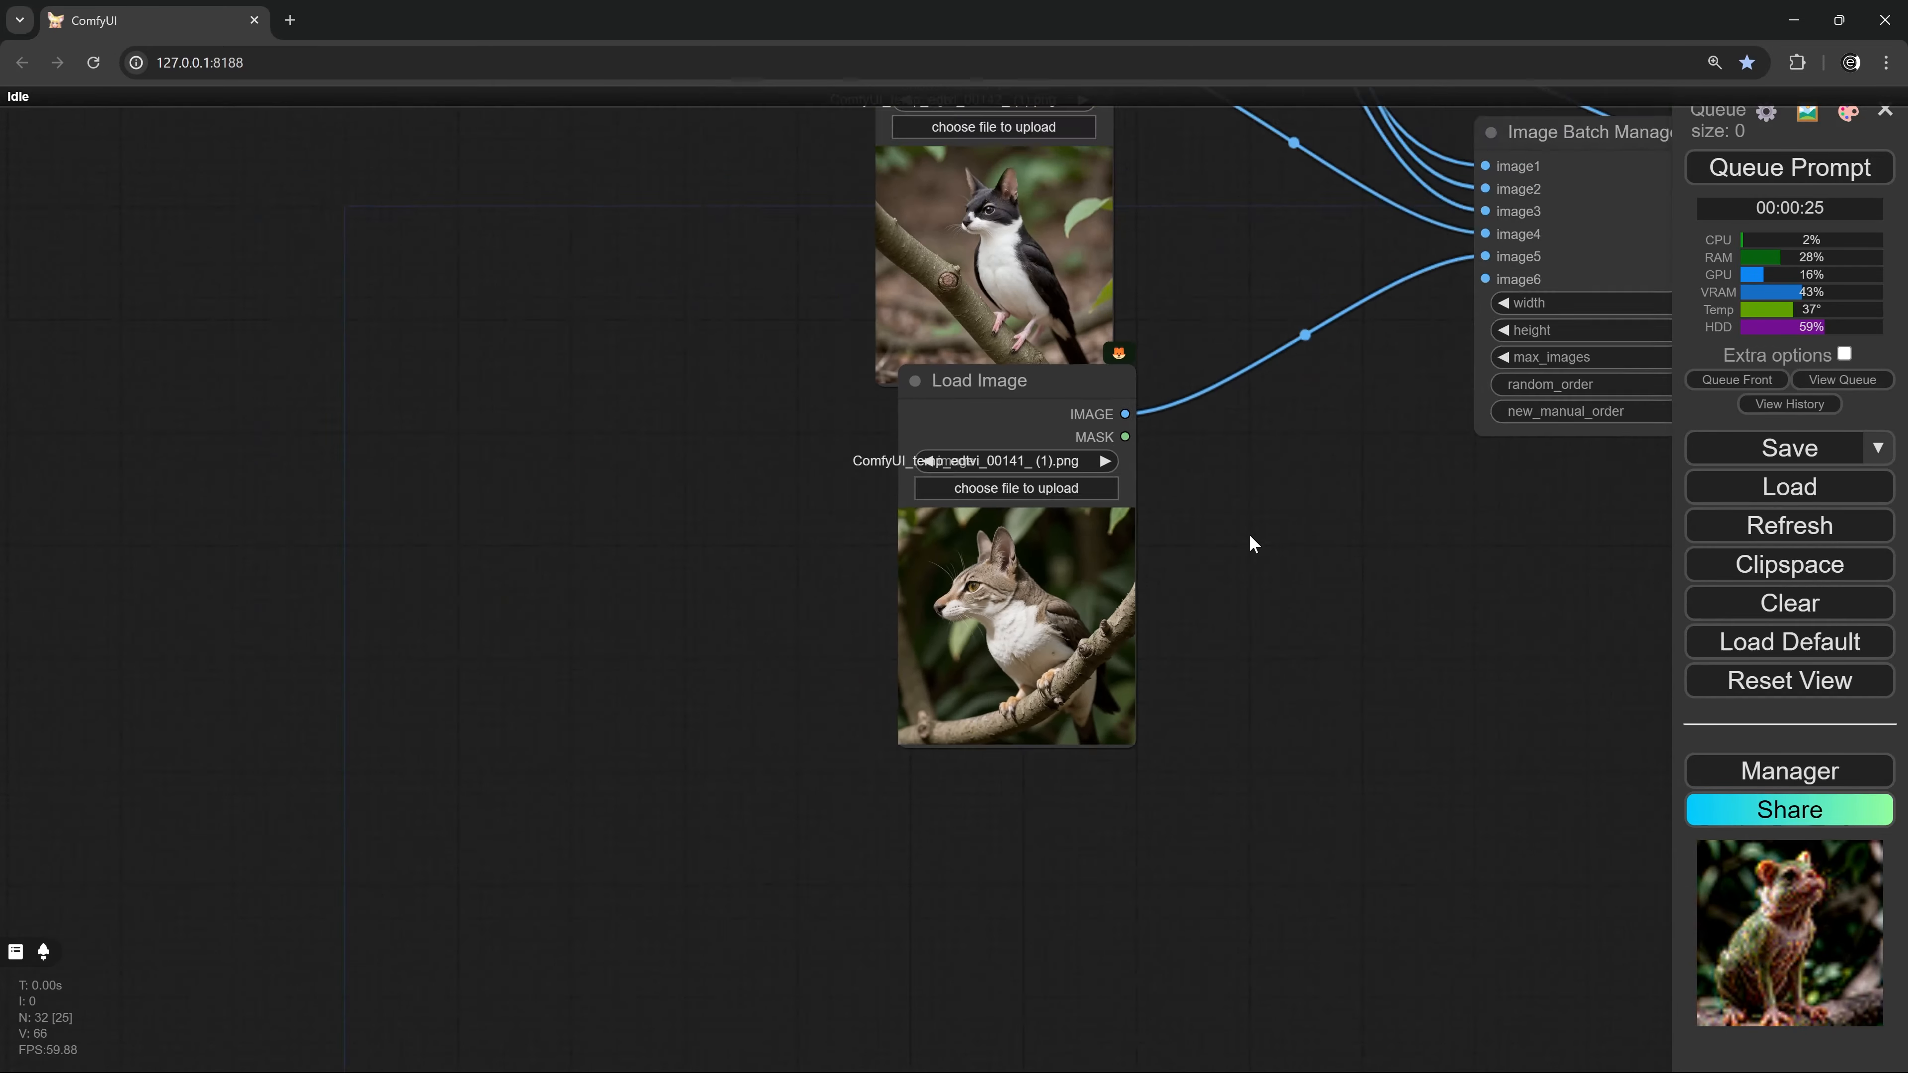
Examine the frame settings in the IPAdapter Weights node and compare the Video Combine animation with the source images
left_click_drag(1352, 865, 1107, 580)
scroll(1206, 607, "up", 15)
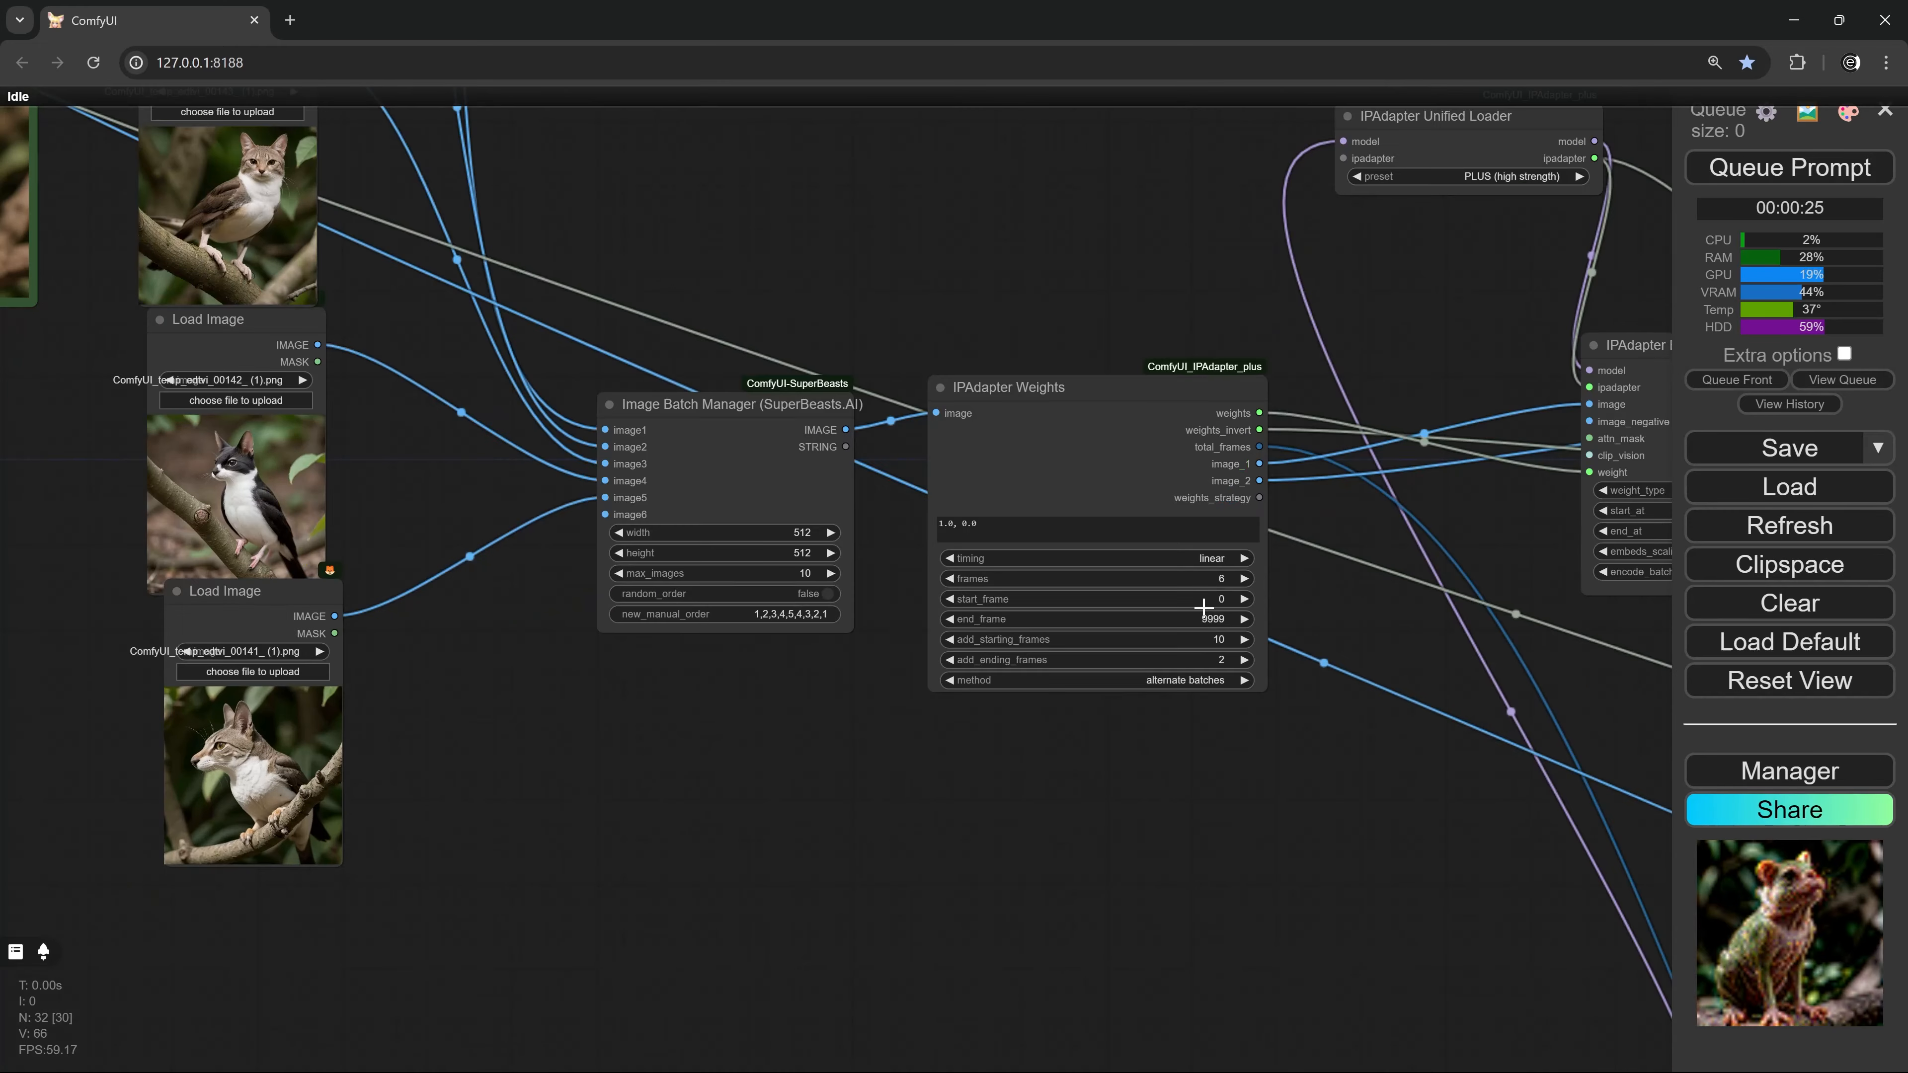
scroll(1492, 658, "up", 3)
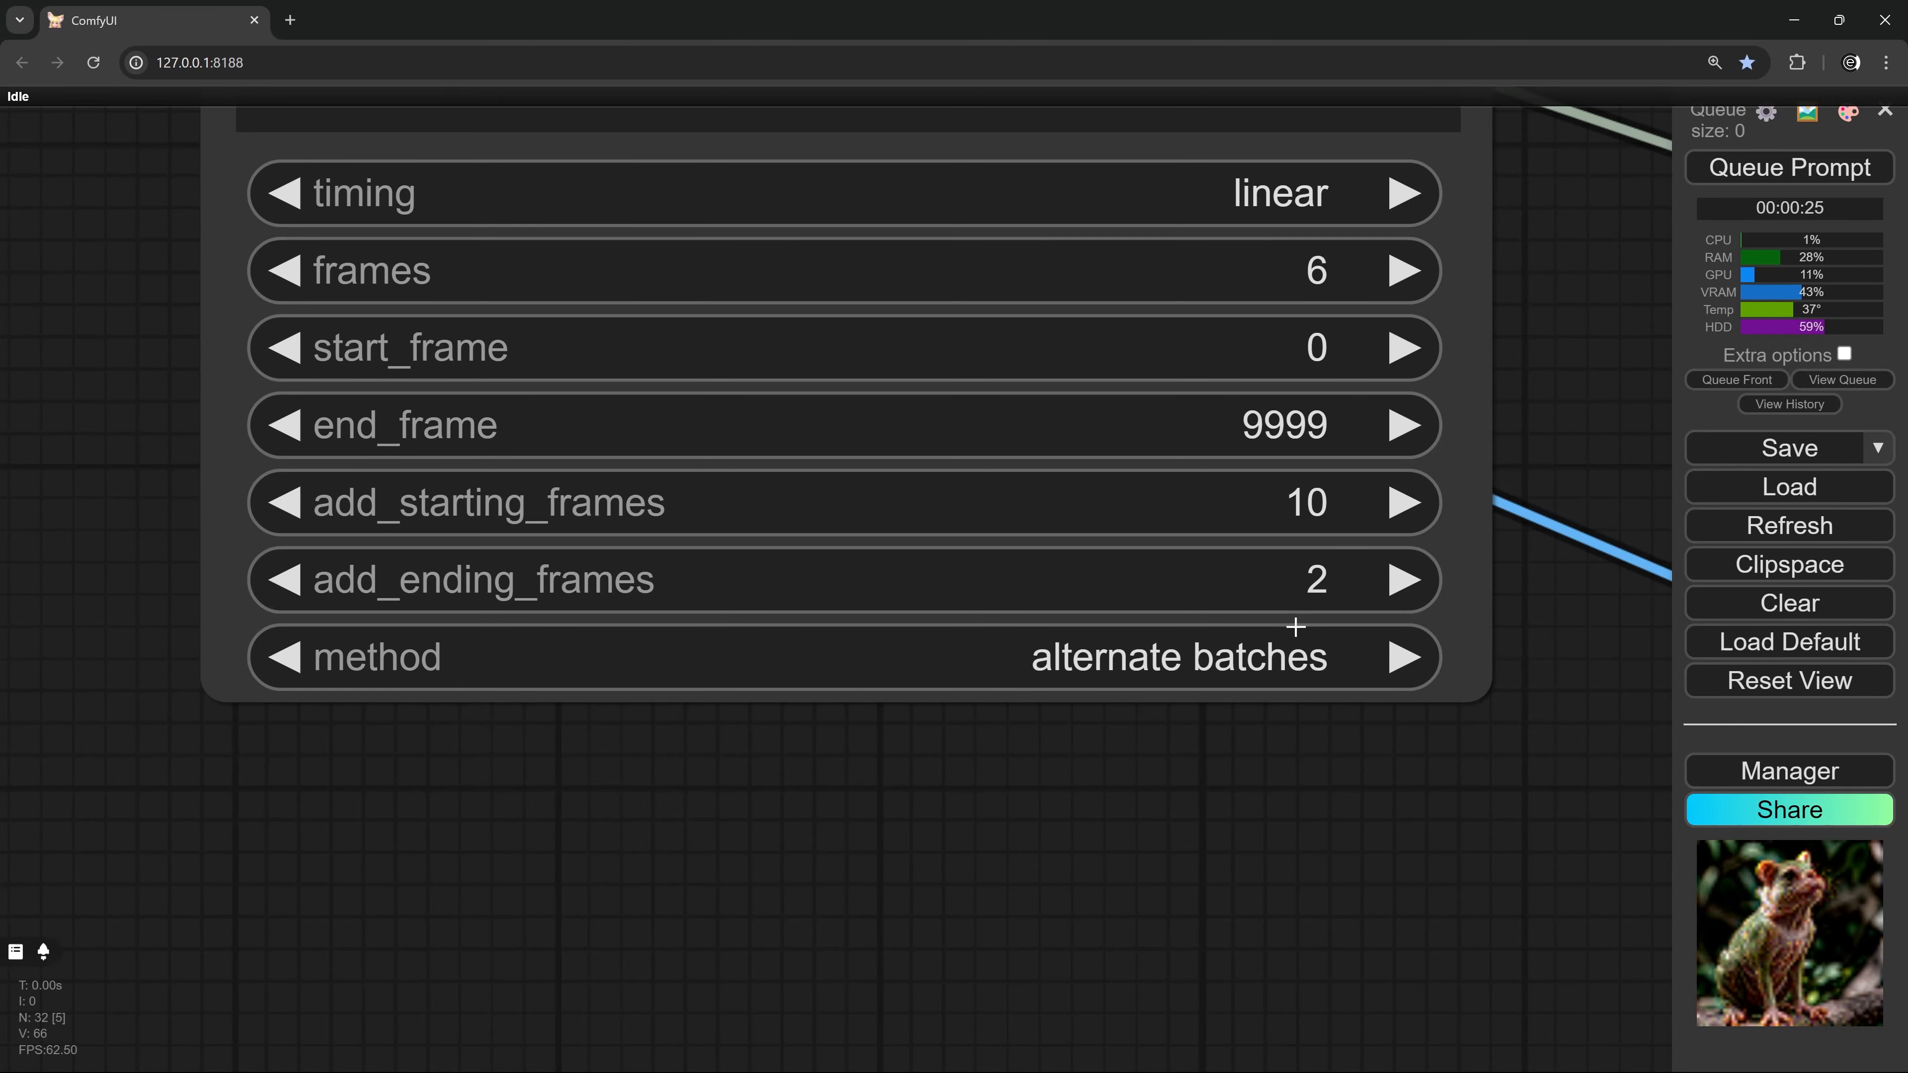
scroll(1052, 628, "down", 12)
left_click_drag(762, 734, 1410, 844)
scroll(1232, 725, "down", 3)
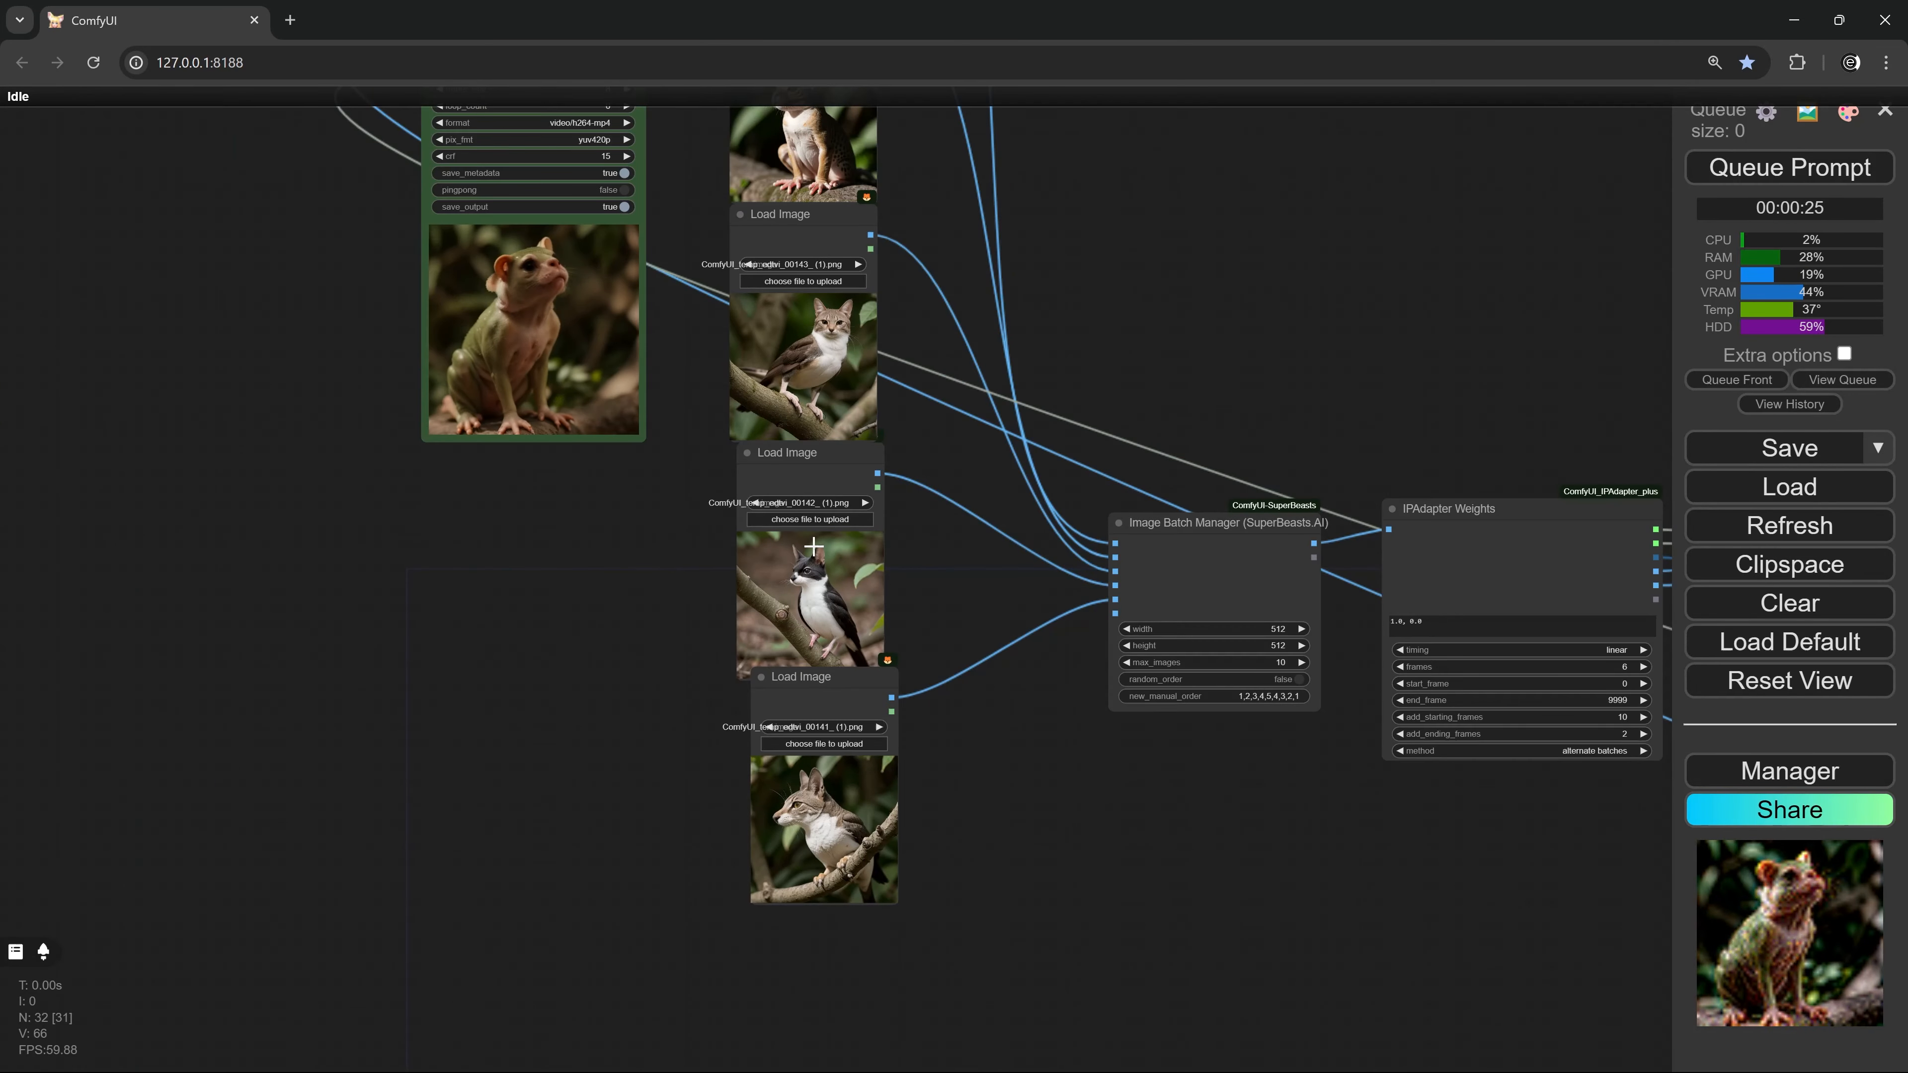
left_click_drag(659, 428, 795, 733)
scroll(804, 721, "up", 13)
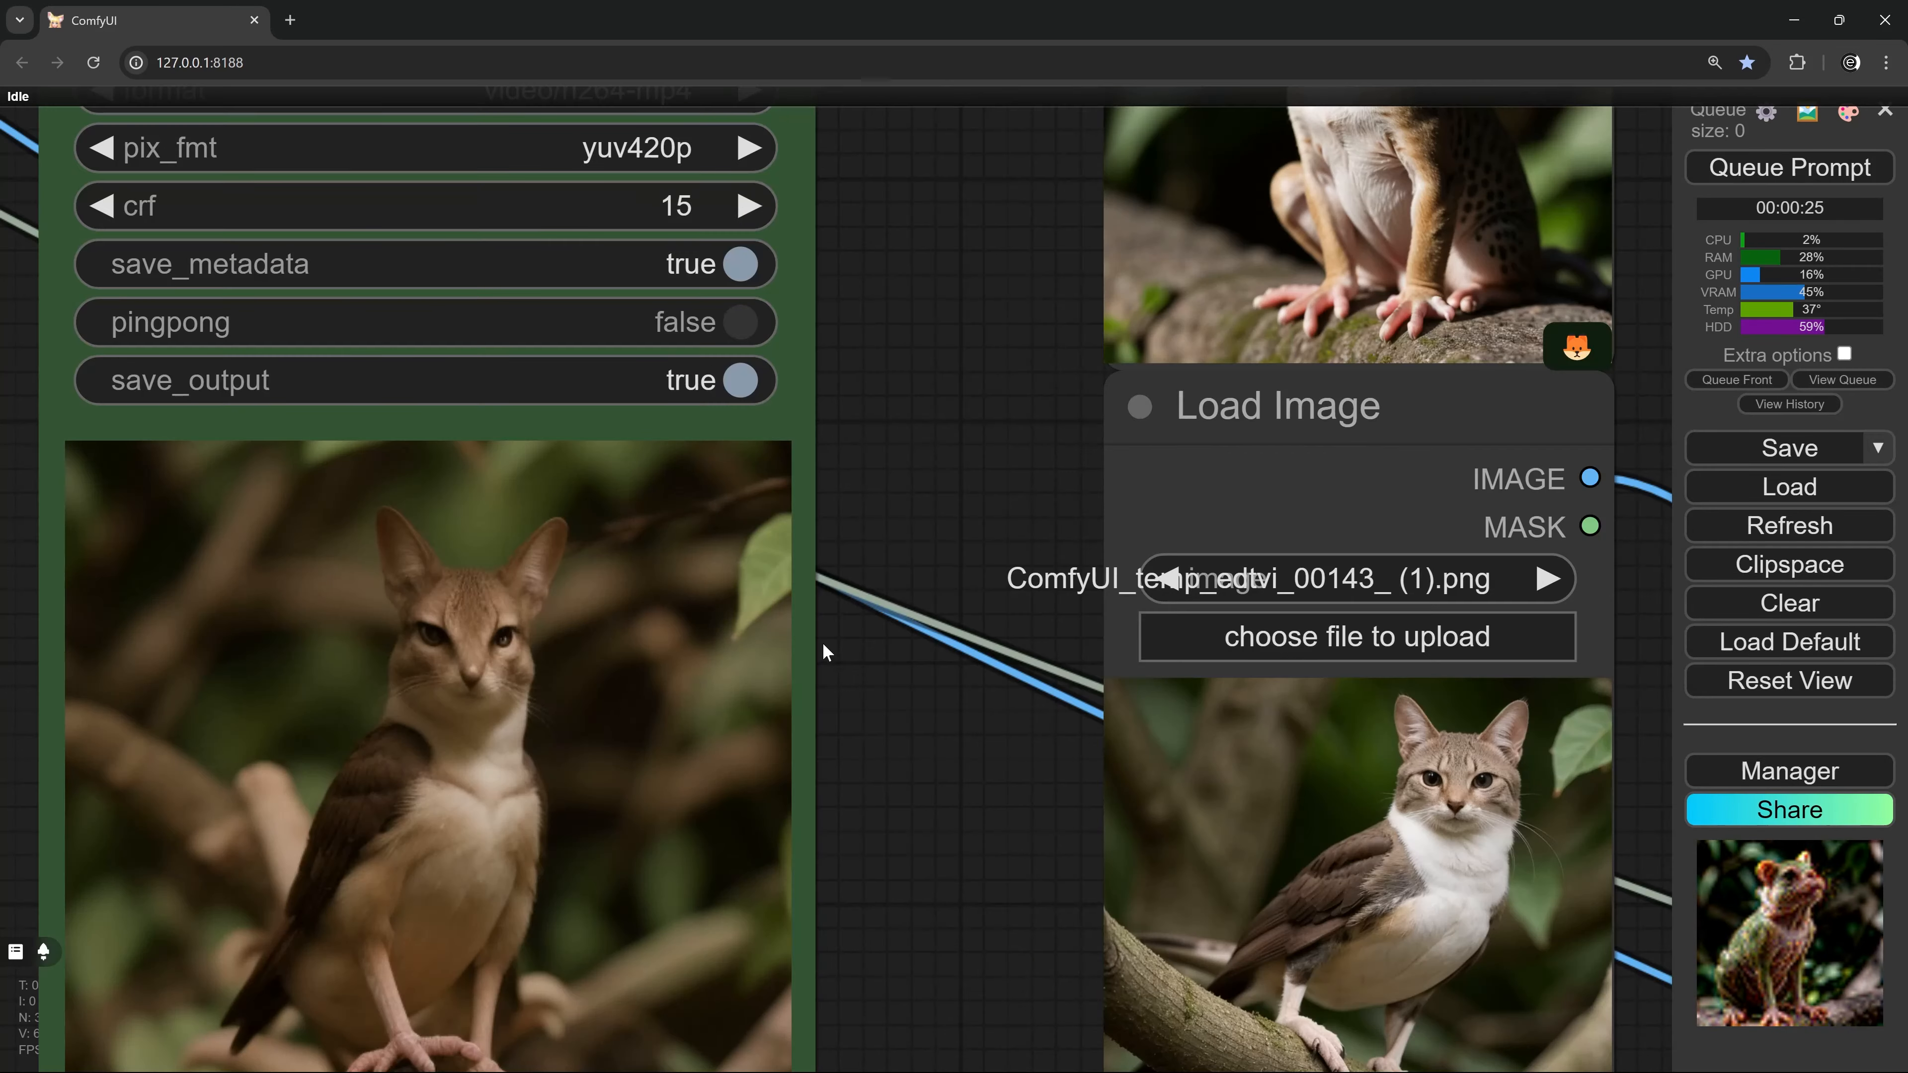
scroll(915, 690, "up", 3)
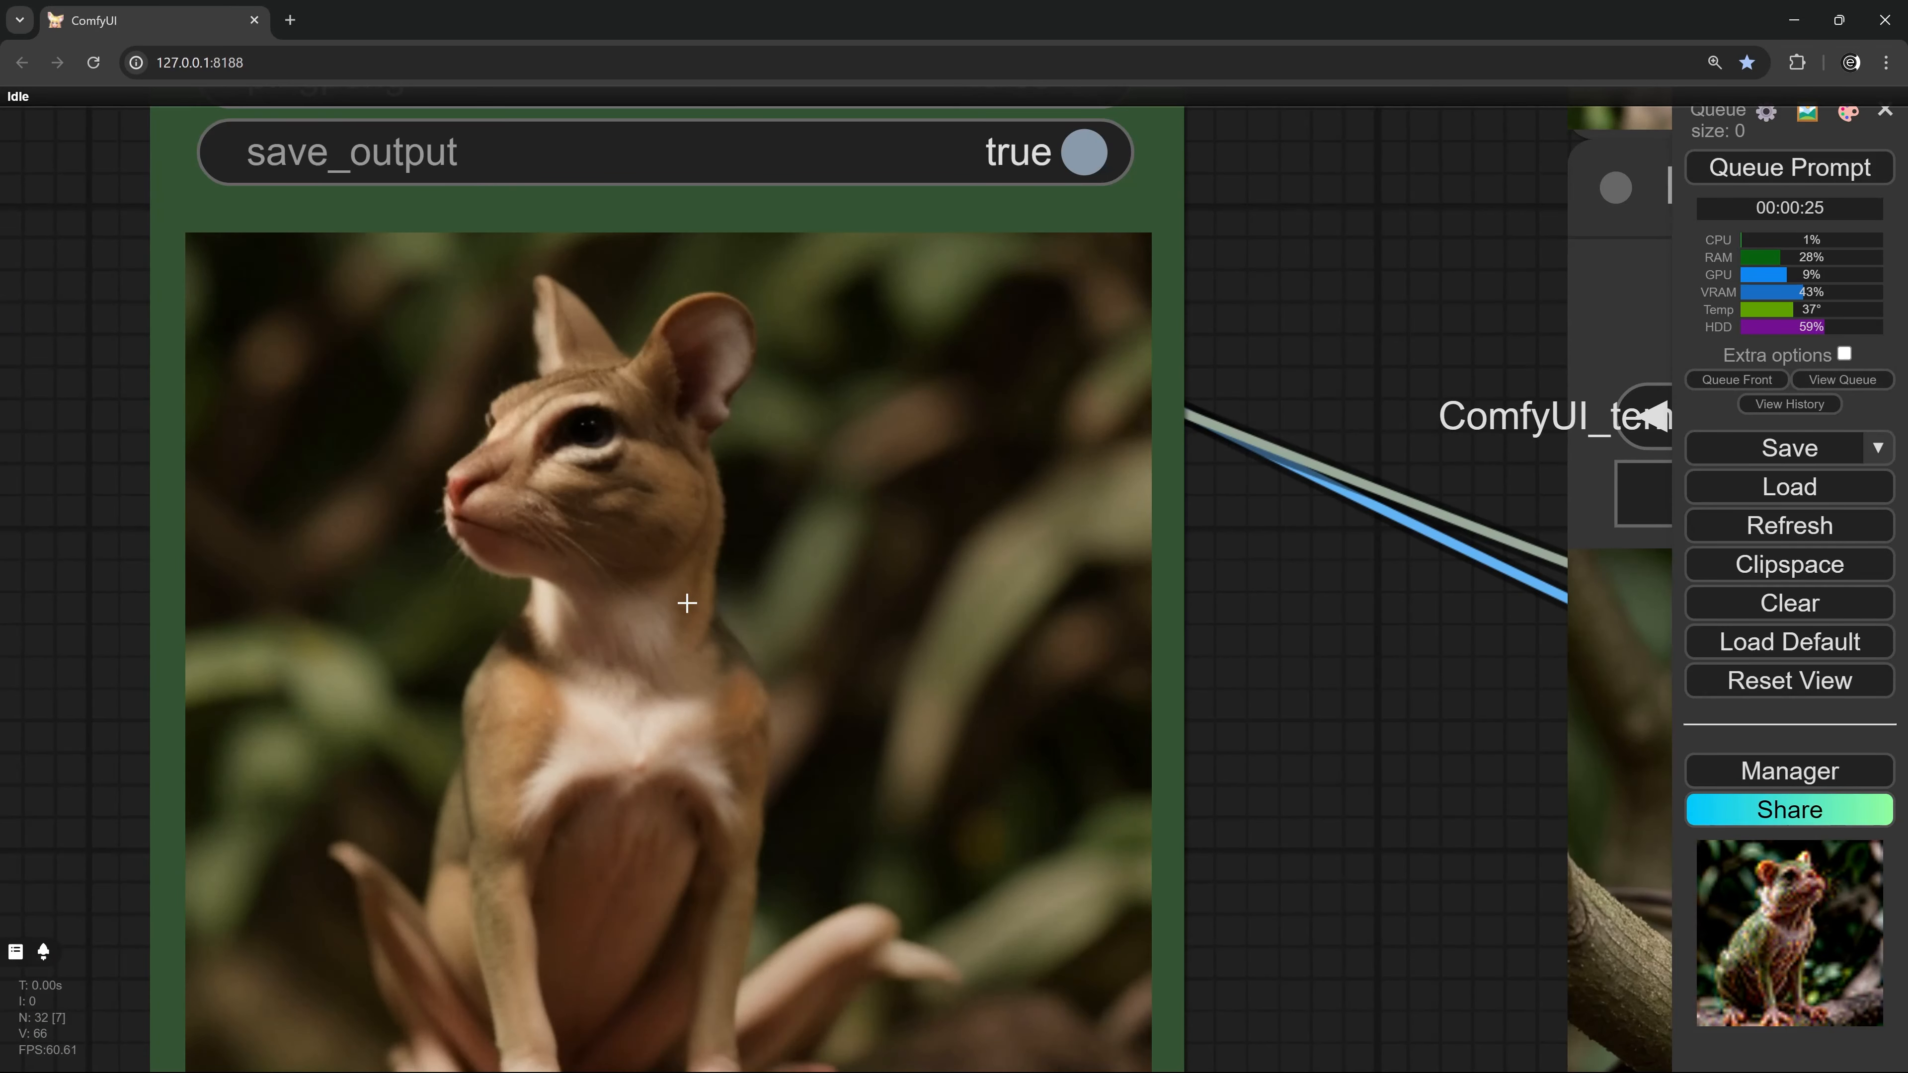
scroll(734, 564, "down", 8)
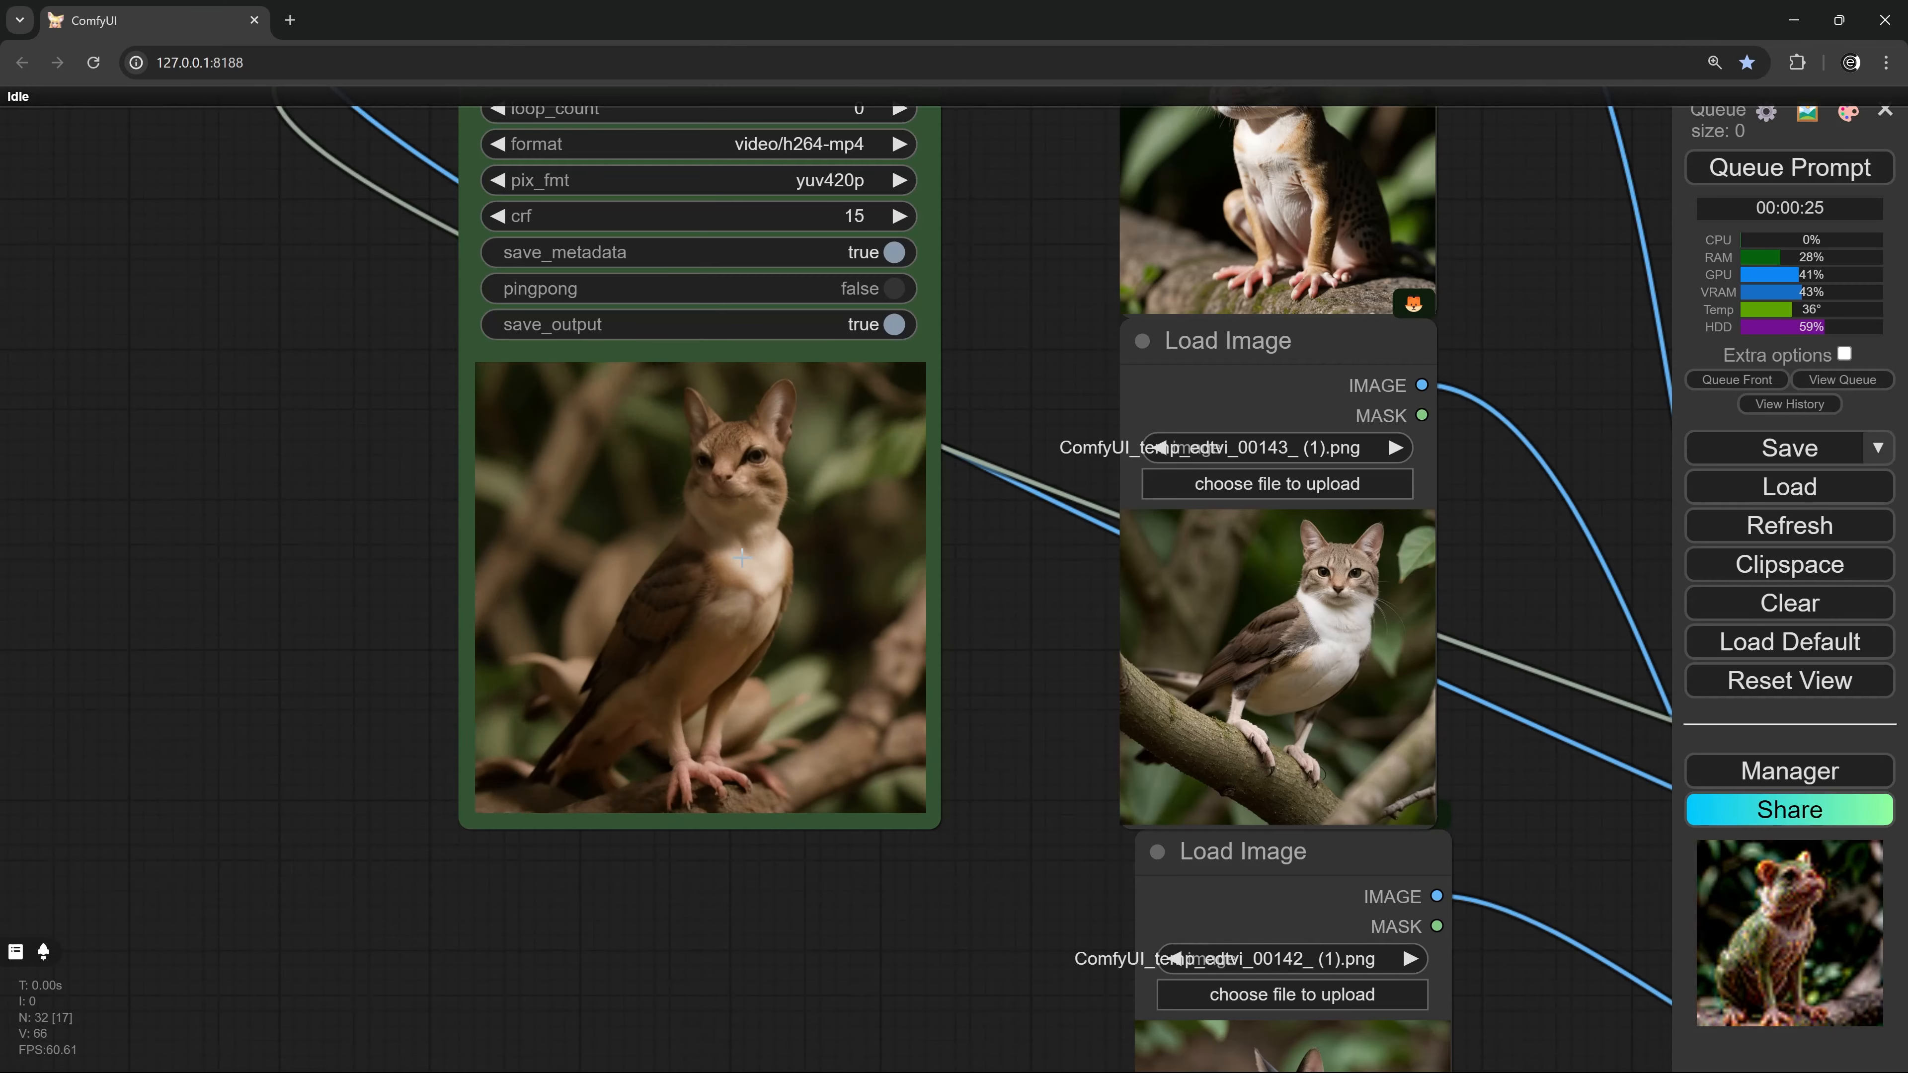
Delete the surplus node and move Video Combine back beside the KSampler, below the File Name Prefix node
scroll(1222, 773, "down", 10)
left_click_drag(1051, 671, 1068, 661)
left_click(1425, 646)
key("Delete")
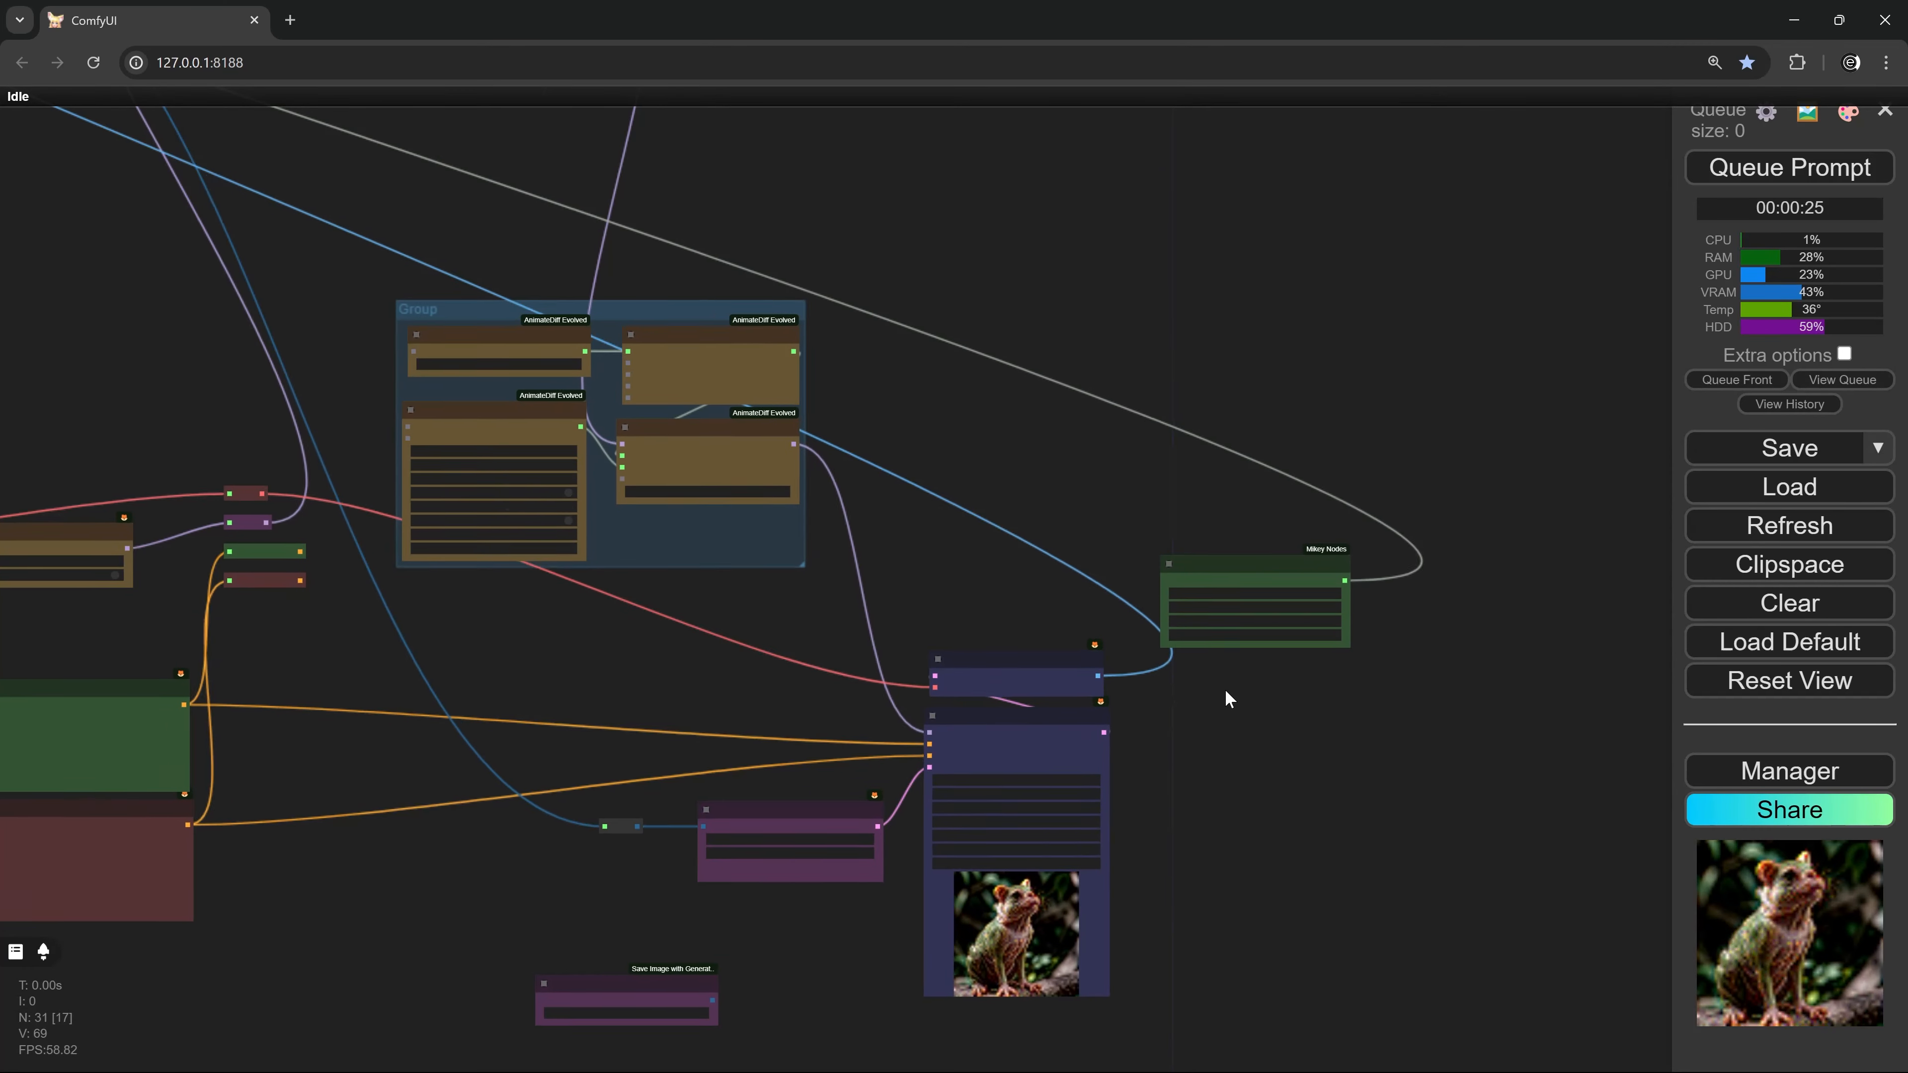
left_click_drag(1182, 800, 1045, 632)
scroll(1045, 632, "up", 3)
scroll(1056, 632, "up", 3)
scroll(1127, 601, "down", 3)
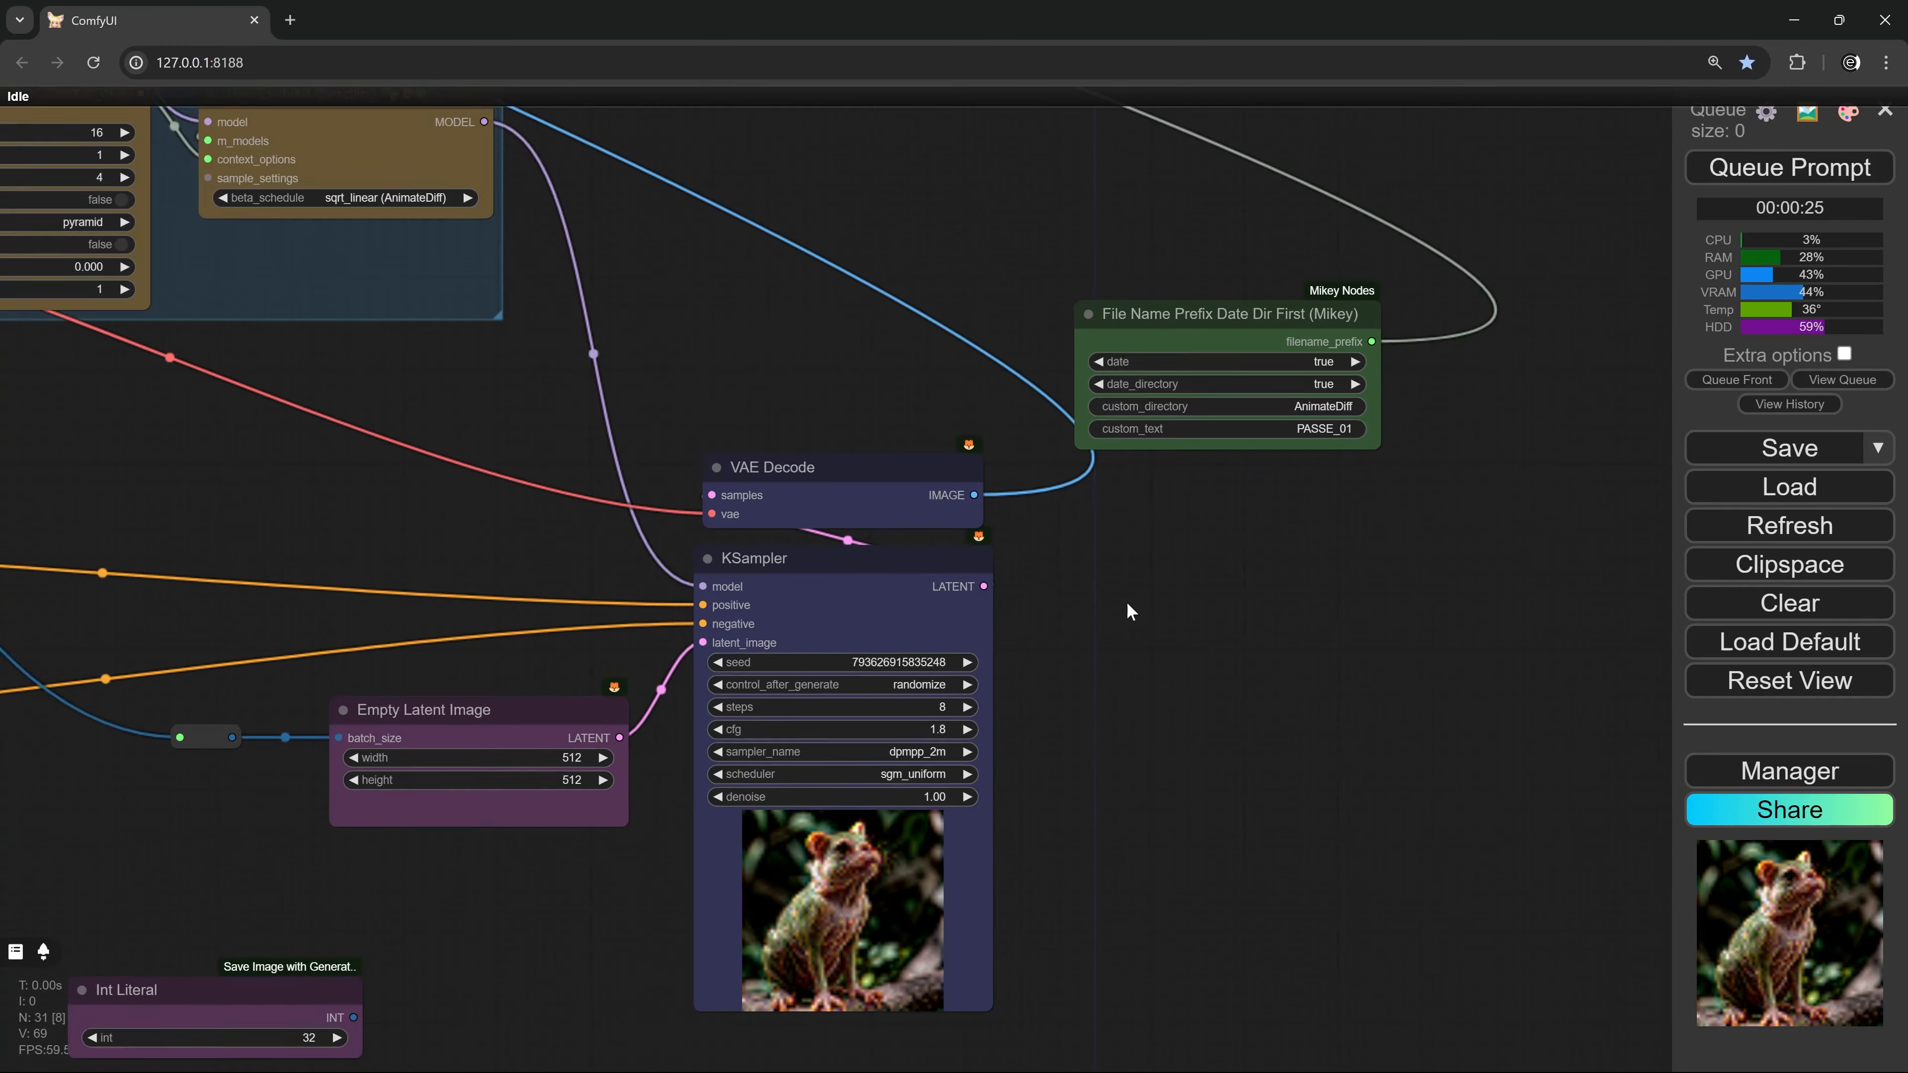
scroll(1178, 579, "down", 6)
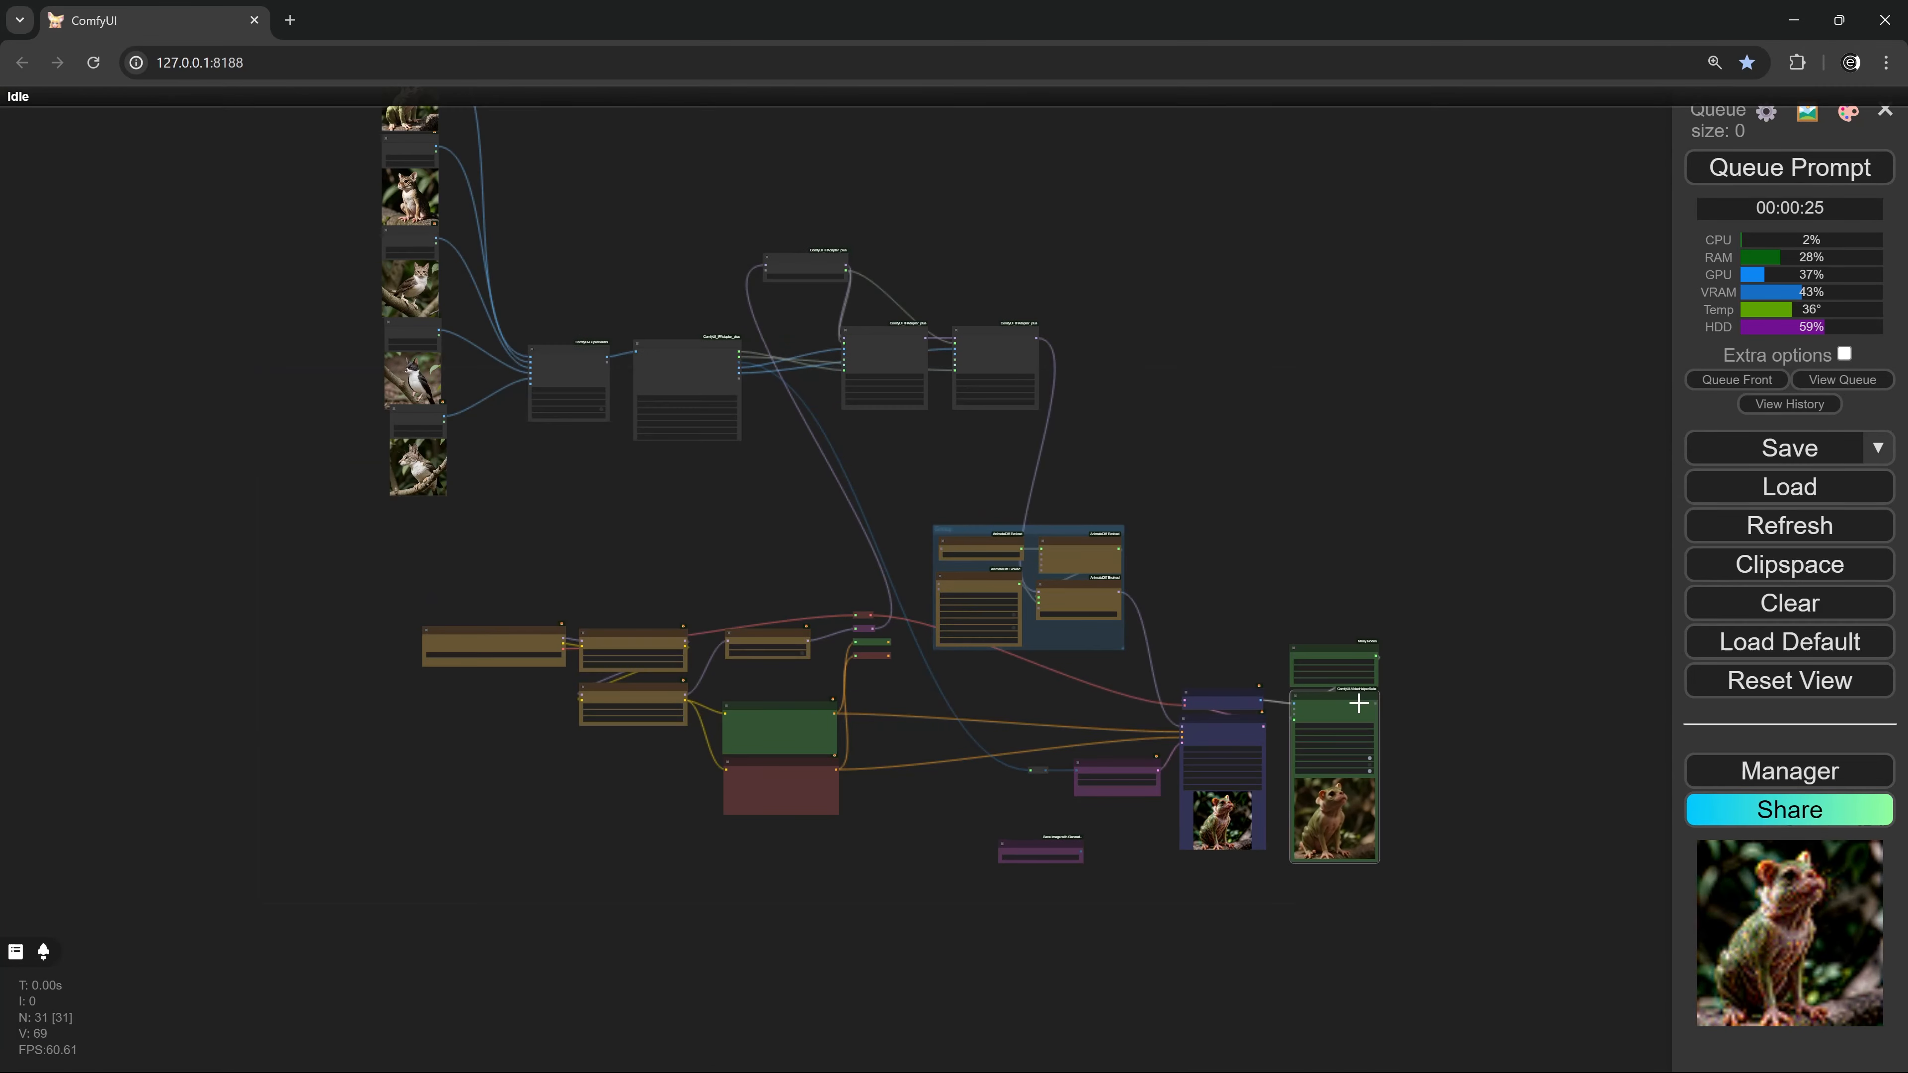
scroll(1243, 673, "up", 4)
Duplicate the KSampler with its input connections kept and place the copy beyond the Video Combine node
left_click_drag(1242, 673, 1009, 516)
scroll(1018, 541, "up", 4)
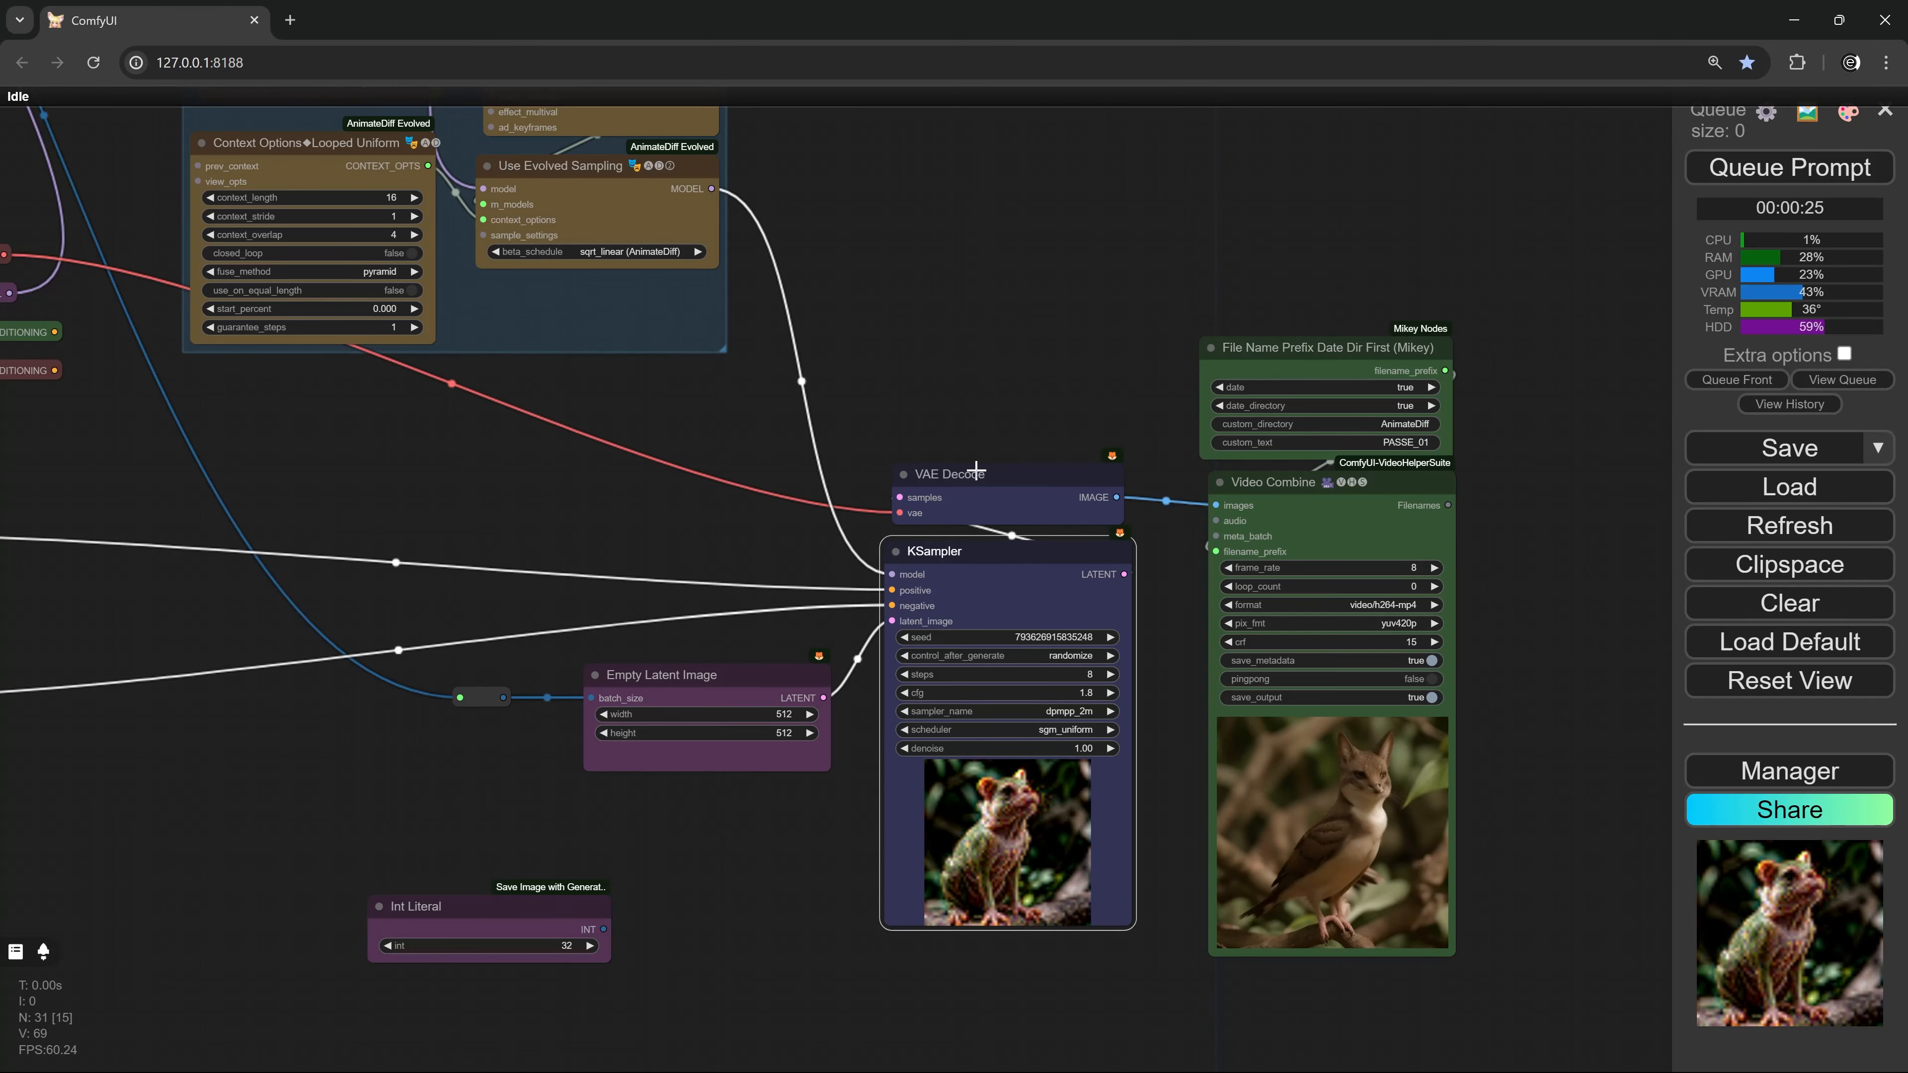
scroll(1002, 379, "down", 3)
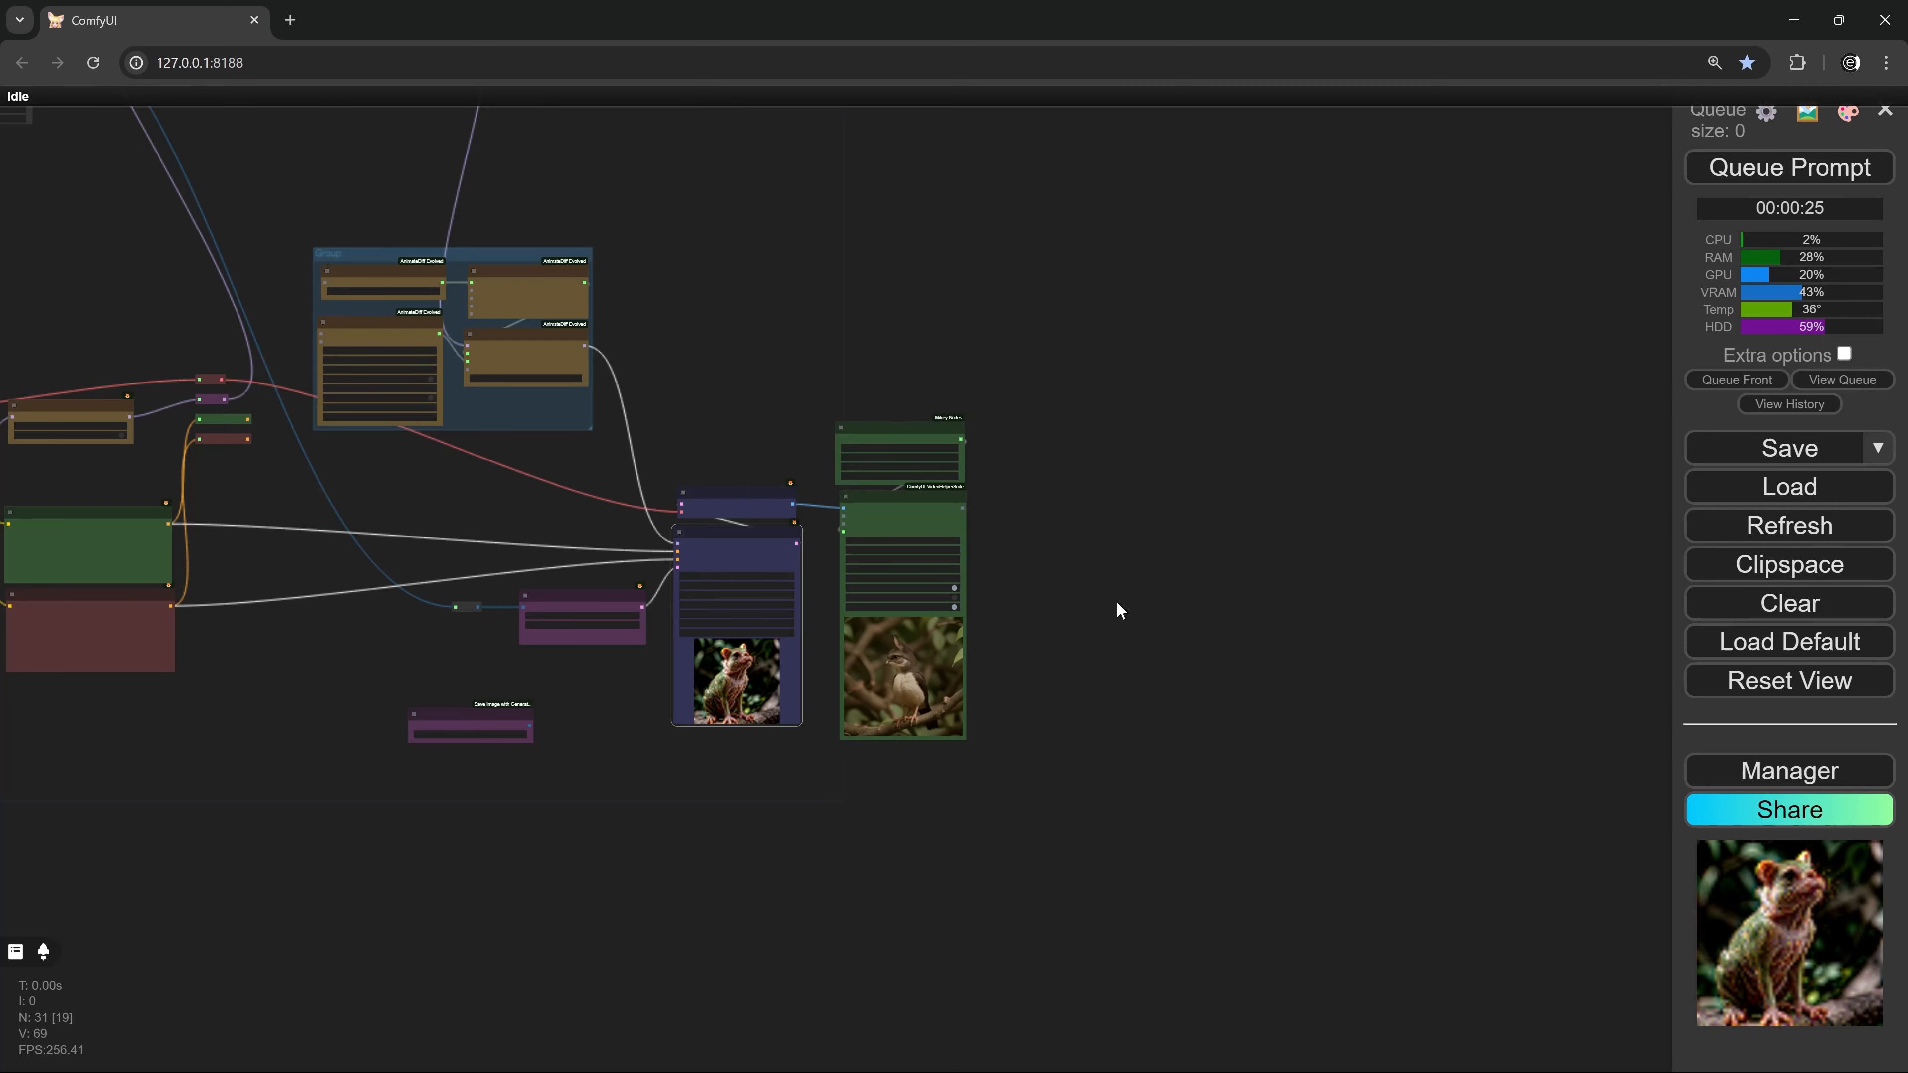
key("ctrl+shift+v")
left_click_drag(1169, 584, 1155, 354)
scroll(1180, 421, "up", 4)
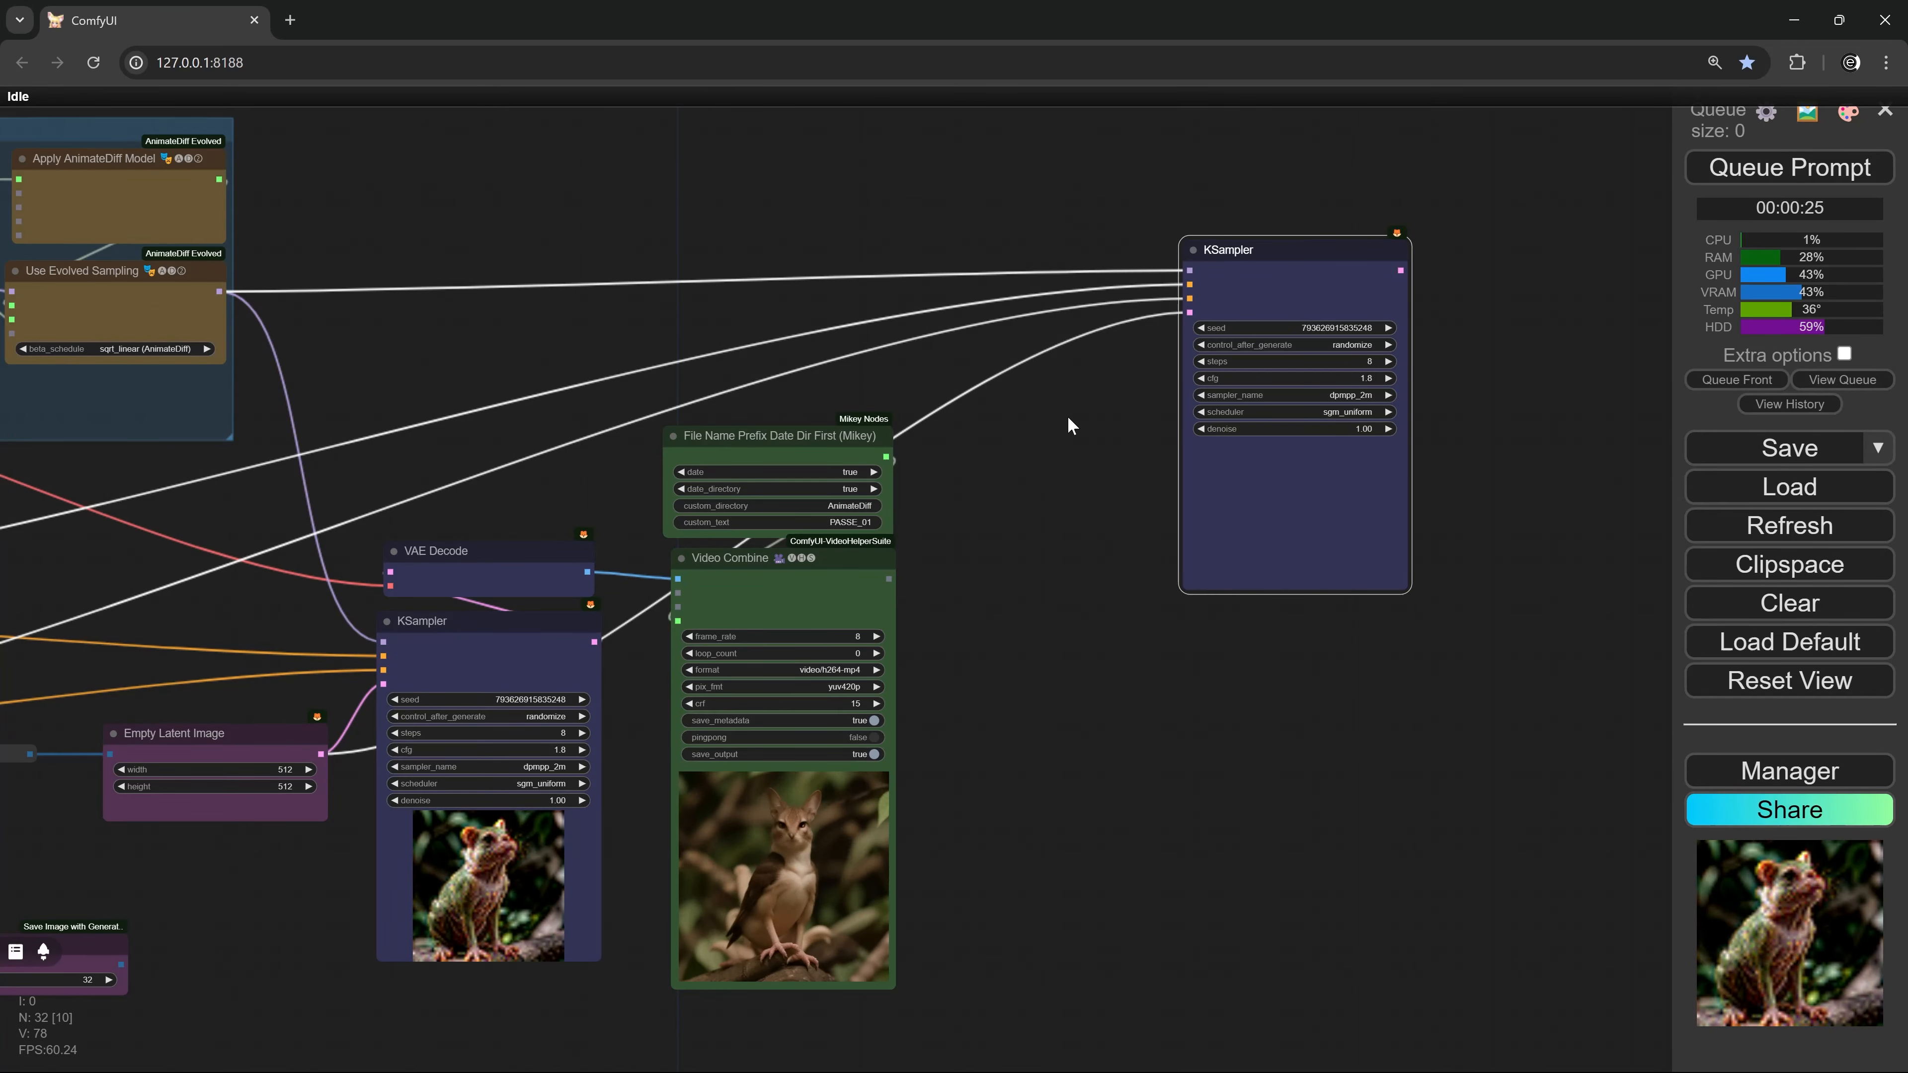
left_click_drag(1064, 439, 1031, 685)
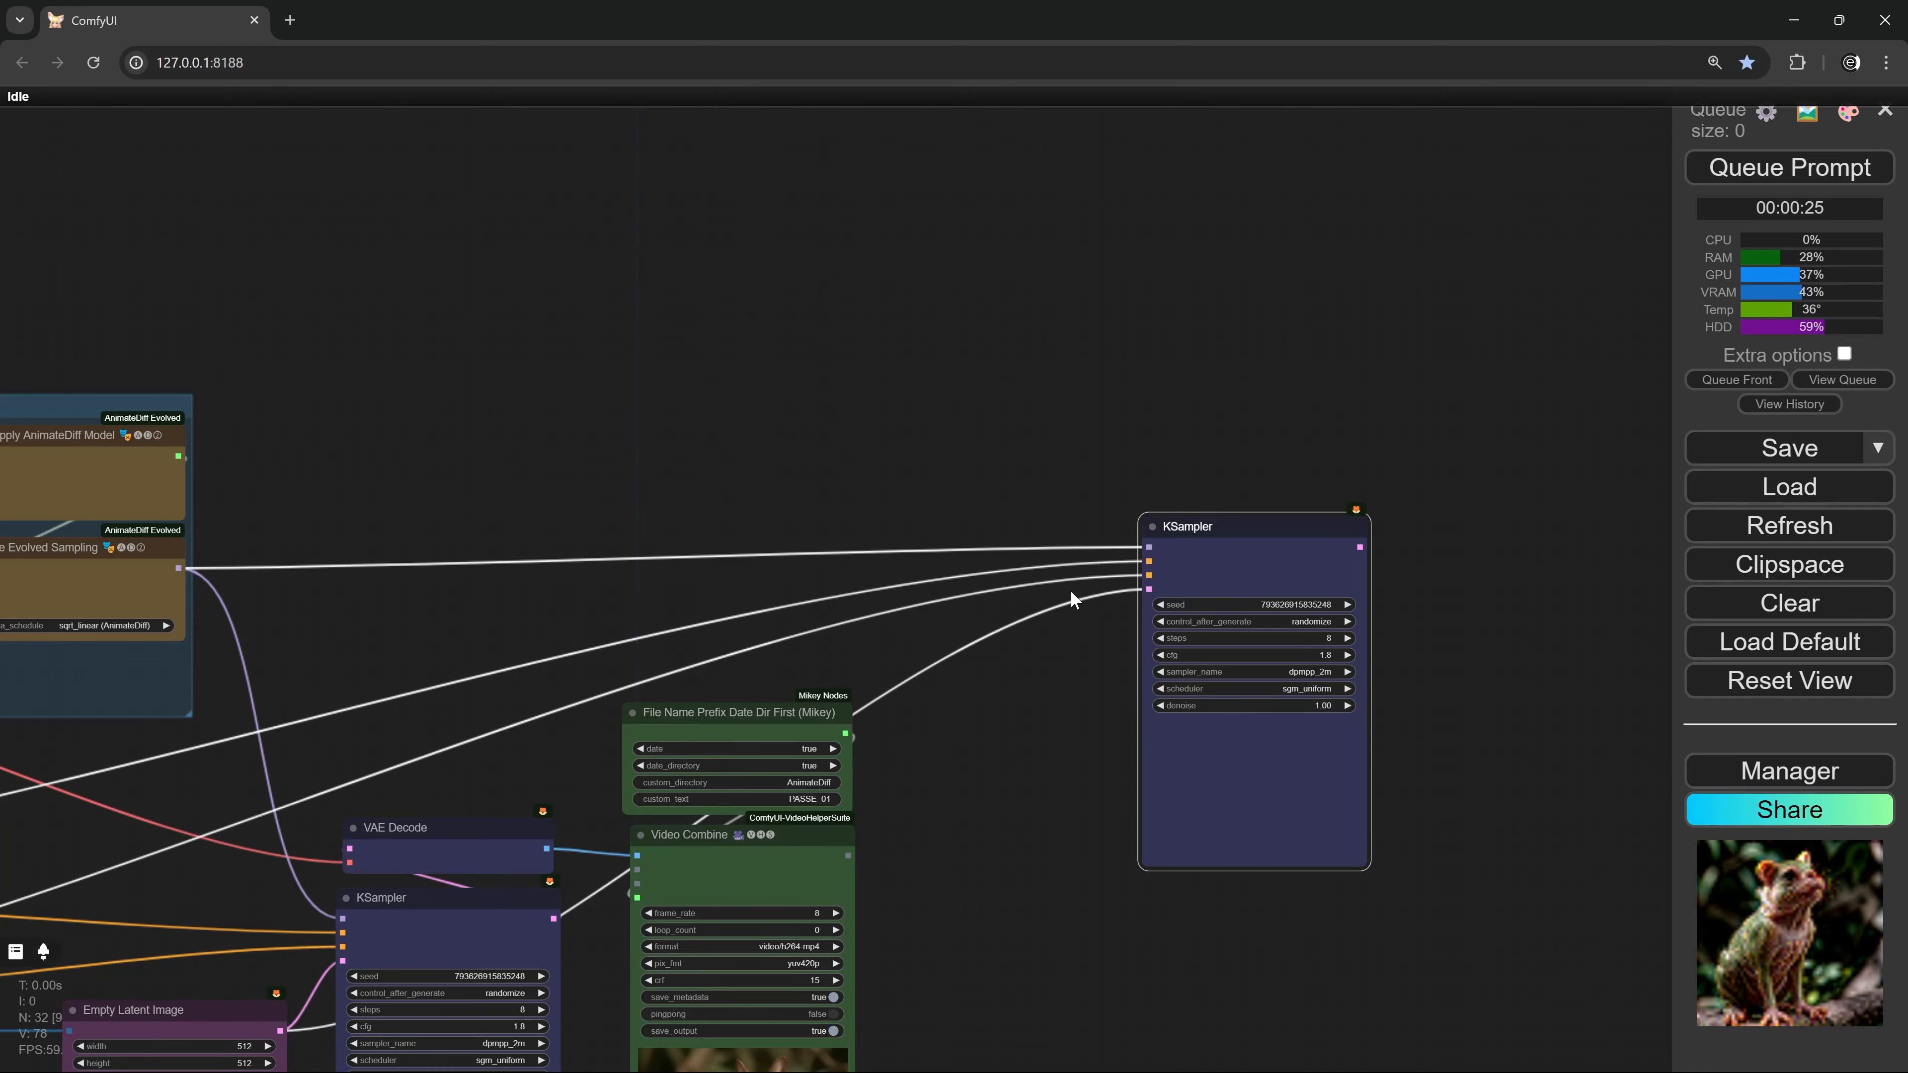
scroll(1104, 470, "up", 2)
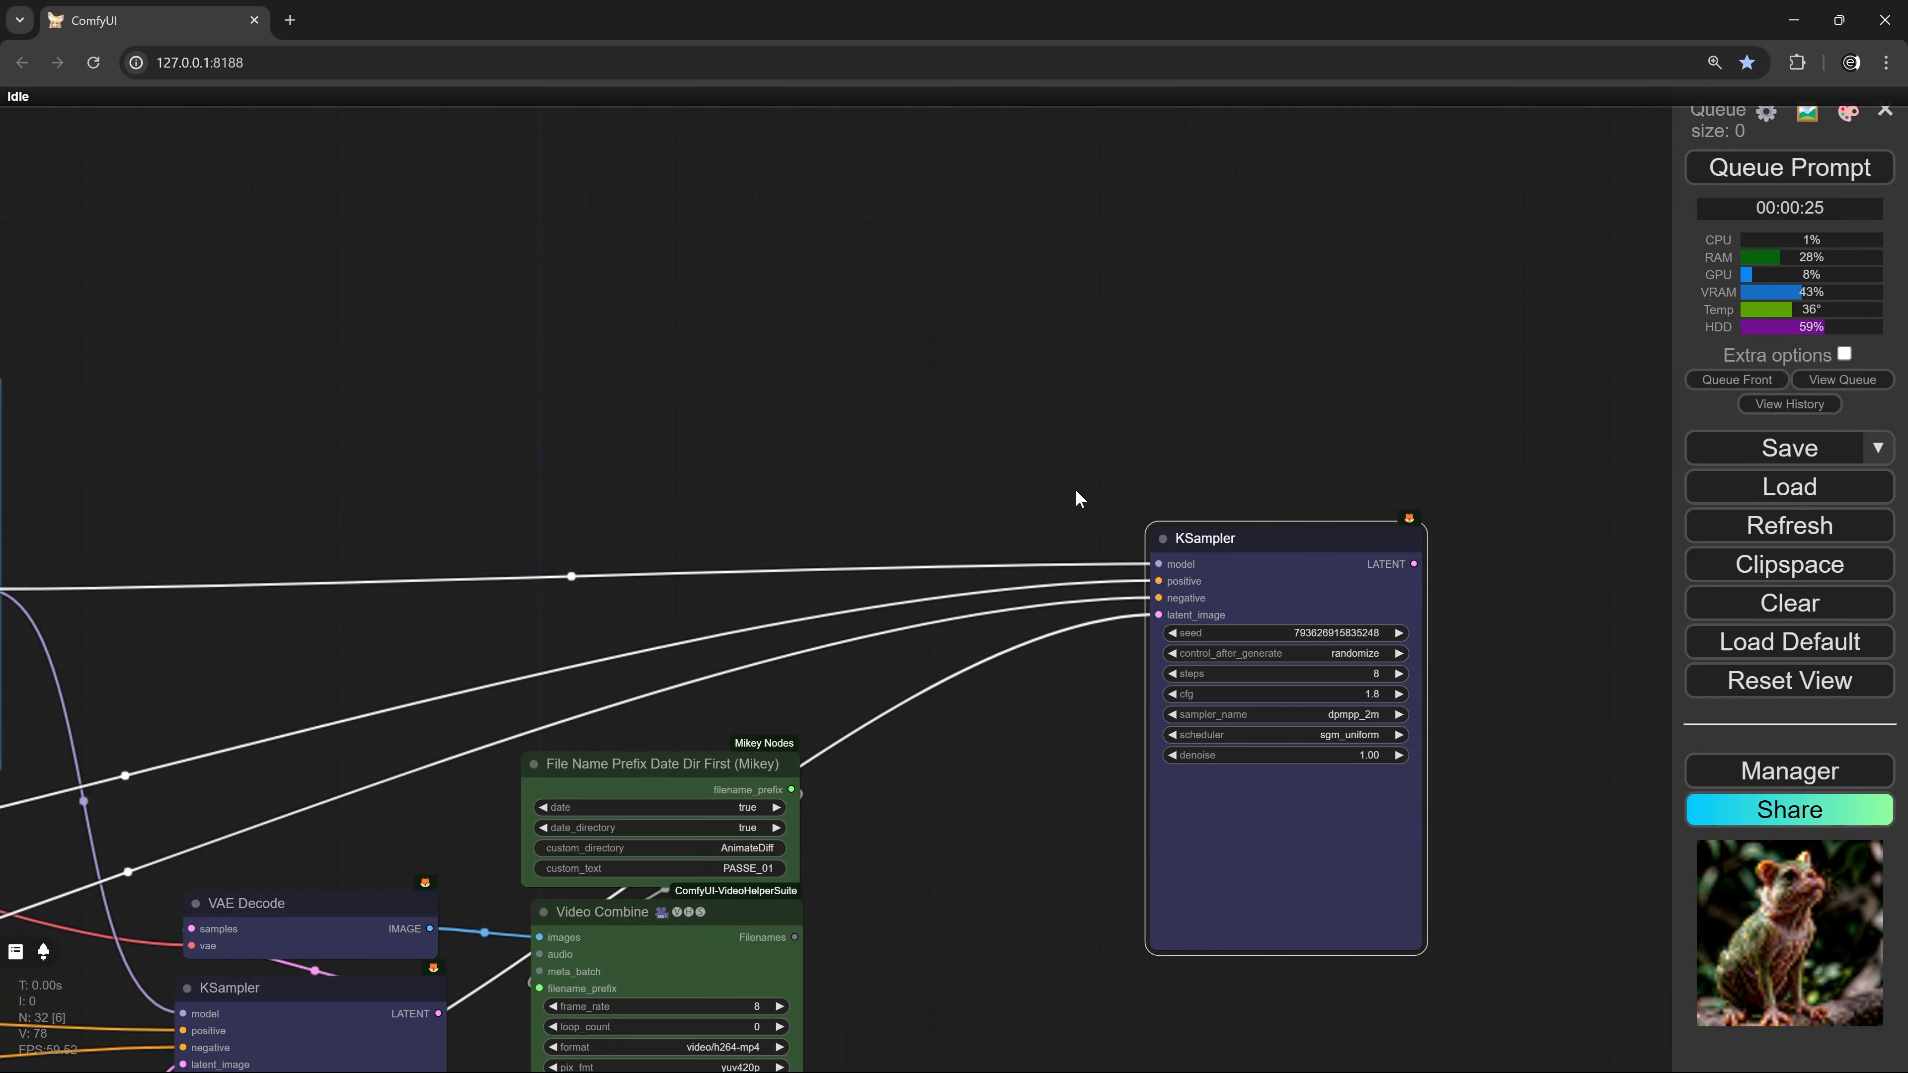
Add an Apply Advanced ControlNet node and place it in front of the second KSampler
double_click(984, 426)
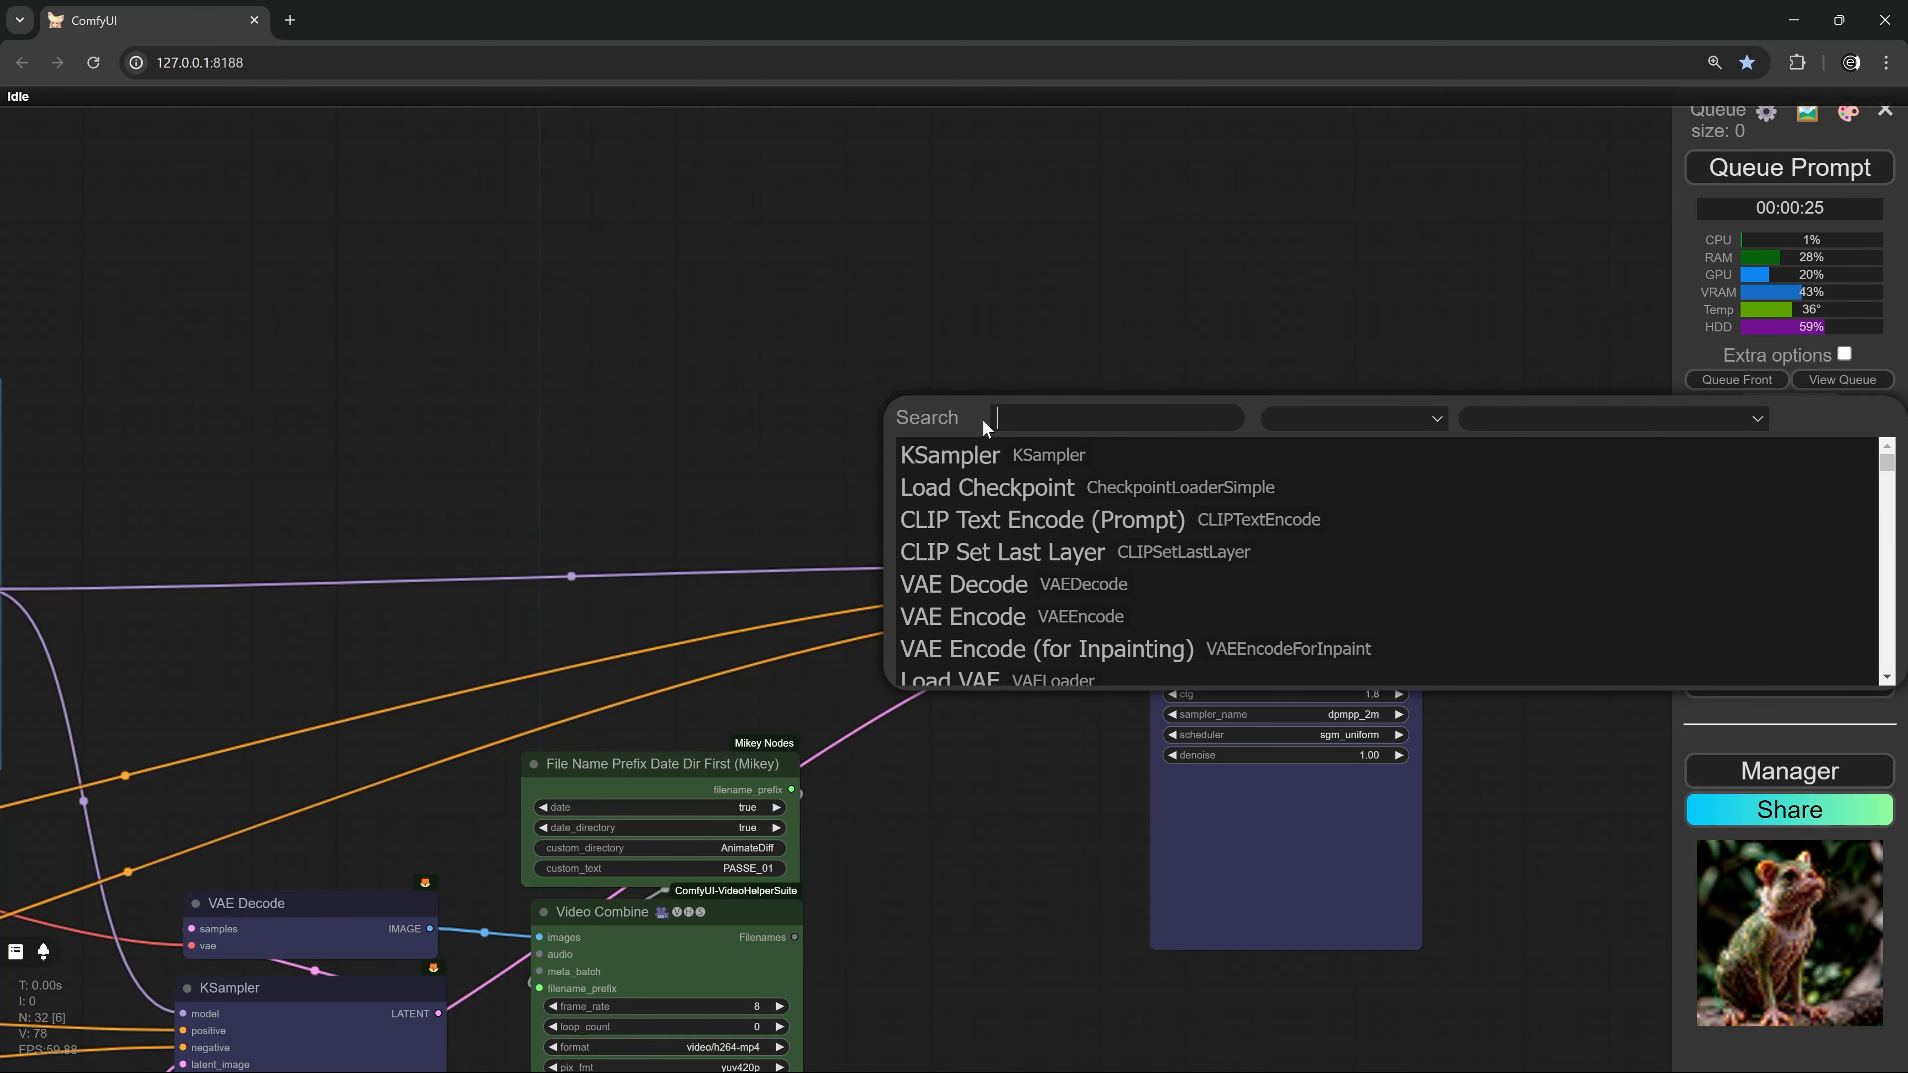
type("control")
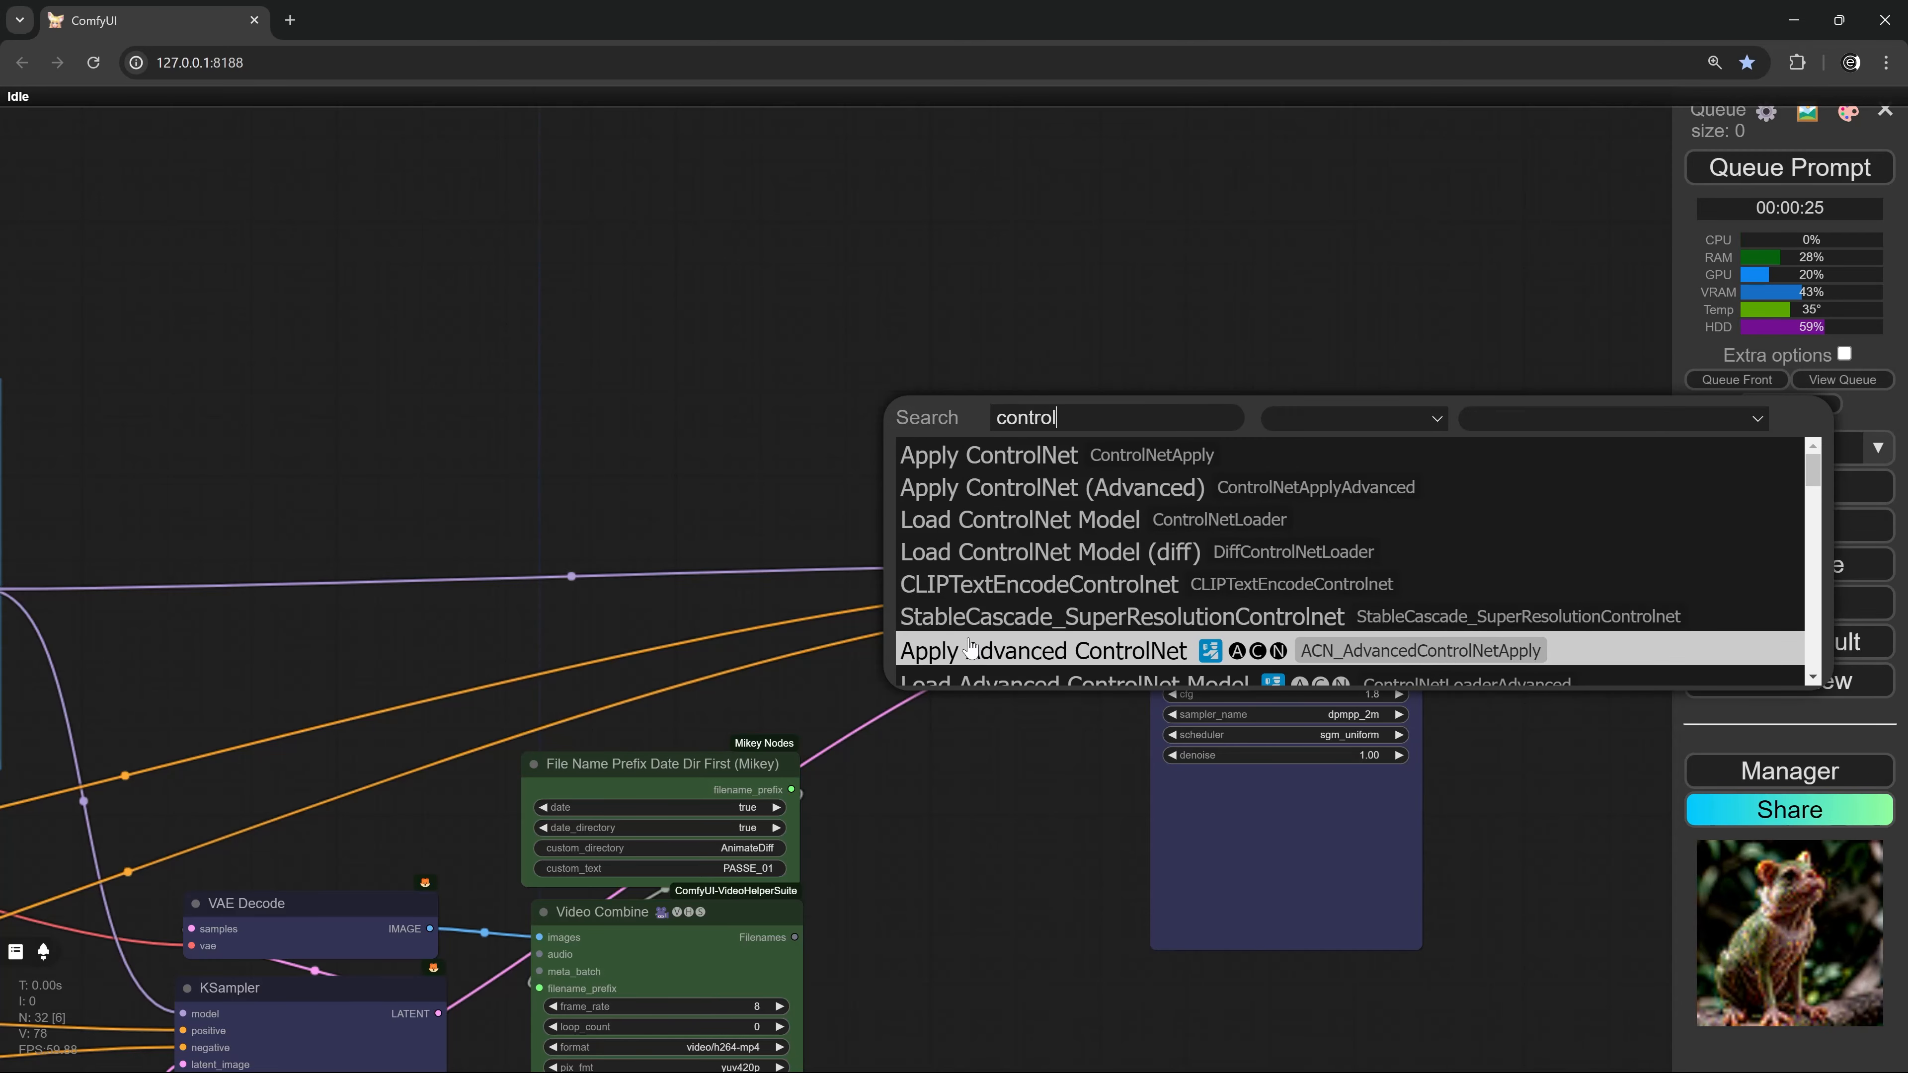
left_click(1065, 658)
left_click_drag(1104, 403, 1157, 598)
Connect the positive and negative conditioning reroutes to the matching inputs of Apply Advanced ControlNet
scroll(1384, 320, "down", 5)
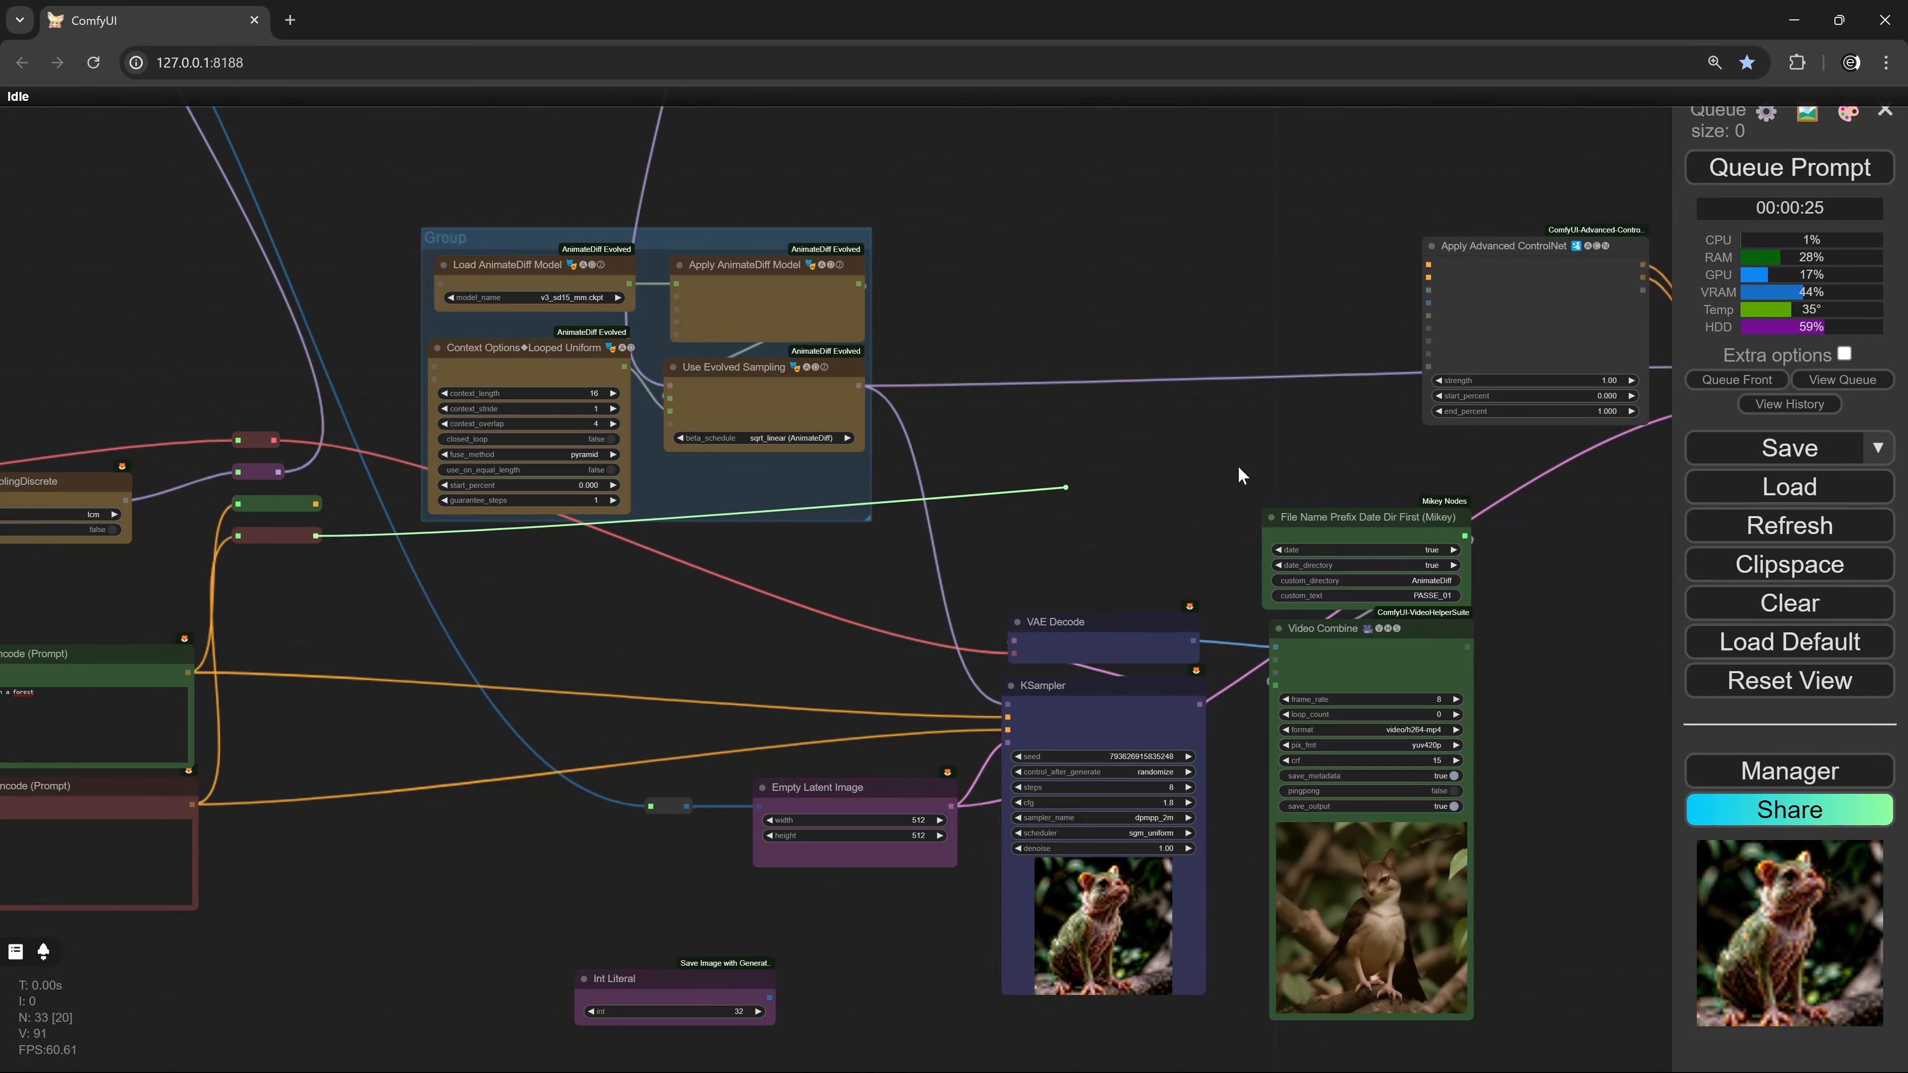
left_click_drag(1237, 465, 1428, 283)
left_click_drag(316, 504, 1428, 290)
Add a Load ControlNet Model node with Ad\ControlGIF.ckpt to the control_net input and place it above Apply Advanced ControlNet
scroll(1428, 290, "up", 7)
left_click_drag(877, 387, 875, 362)
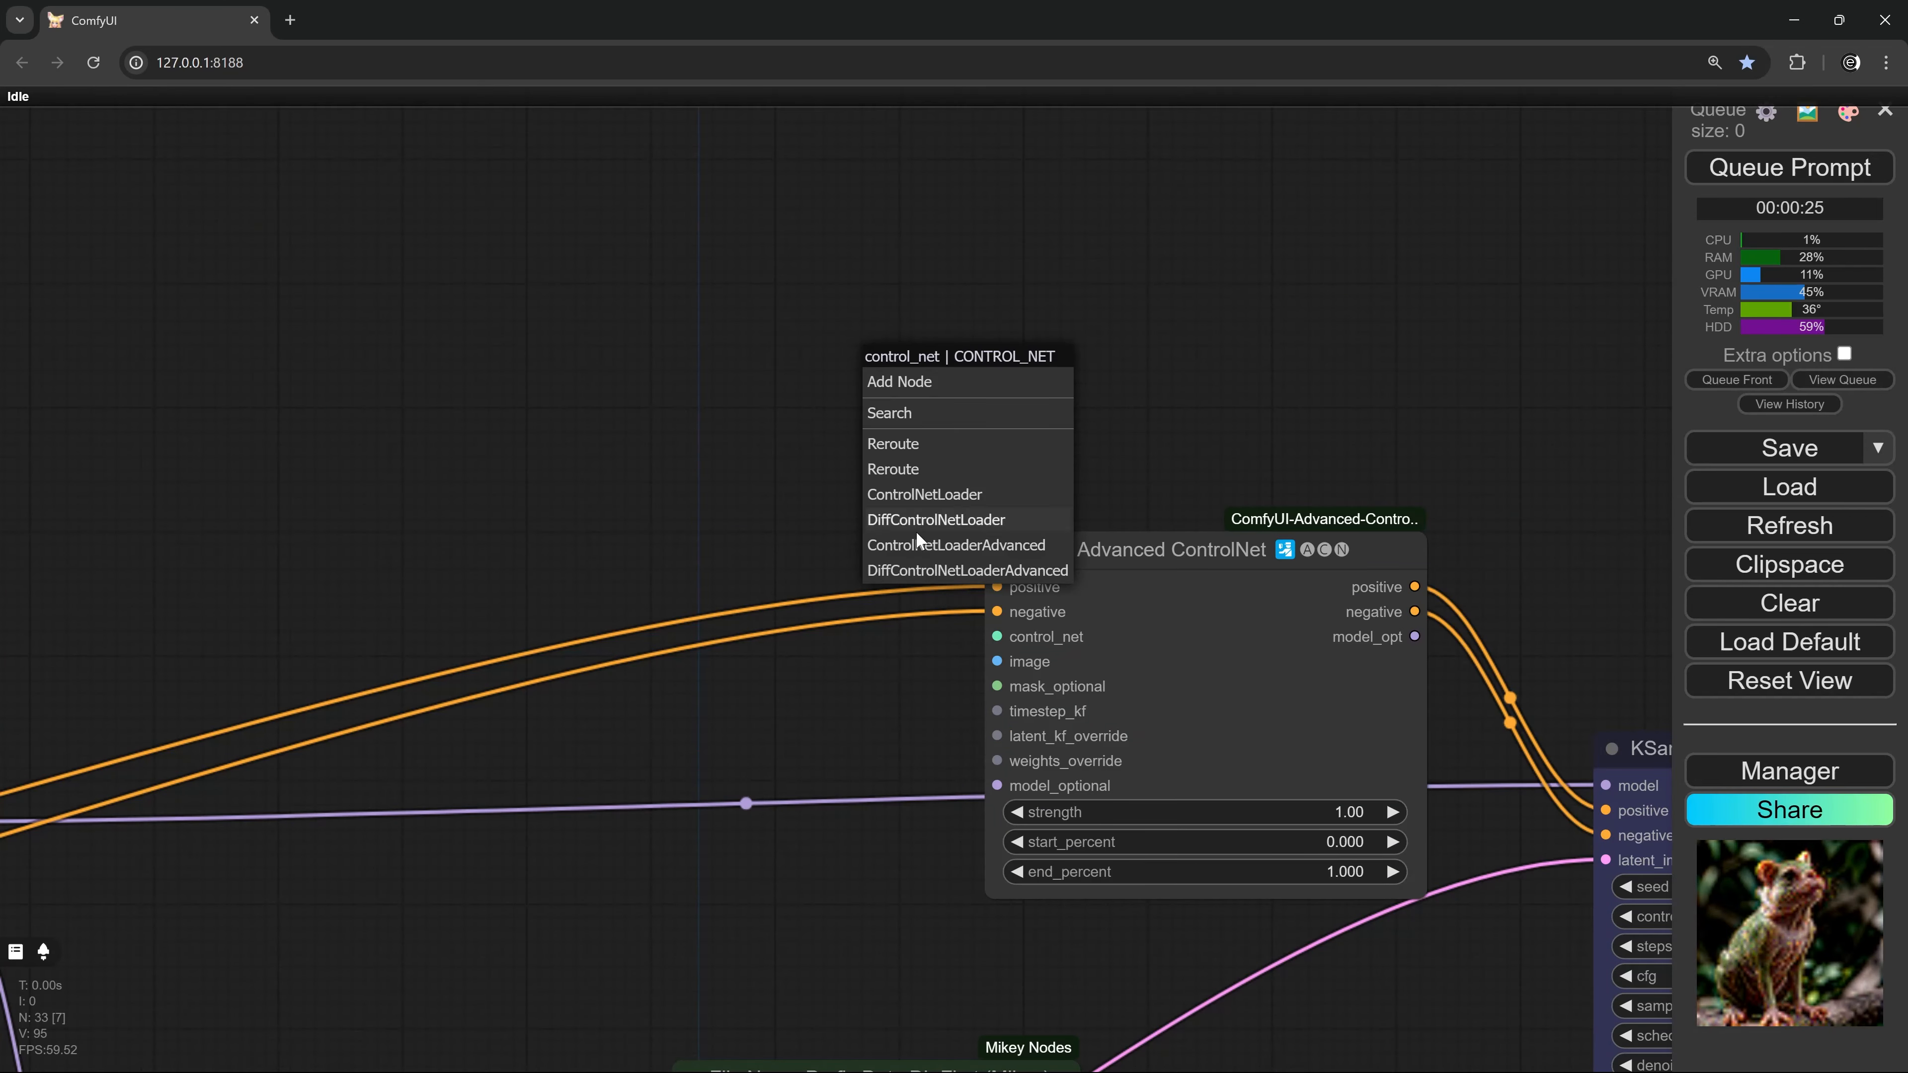
left_click(910, 495)
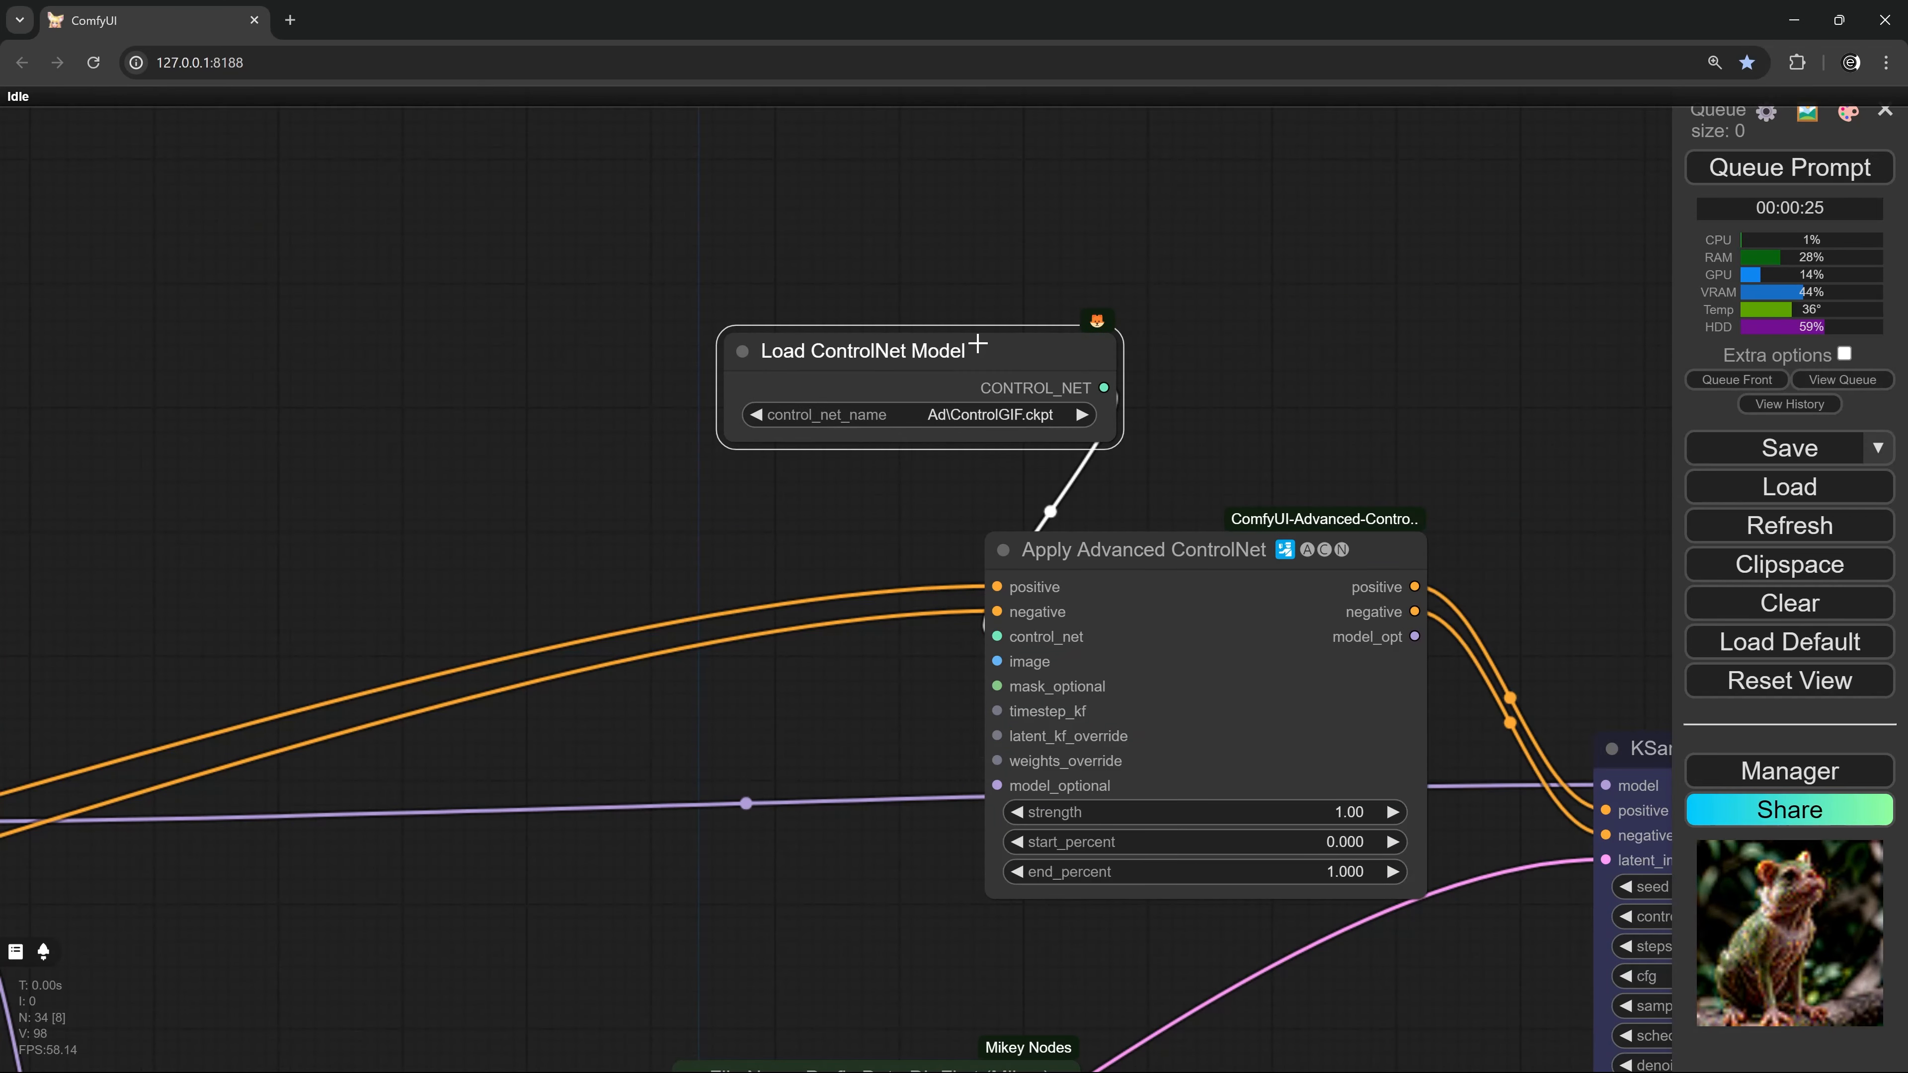
scroll(1015, 445, "up", 5)
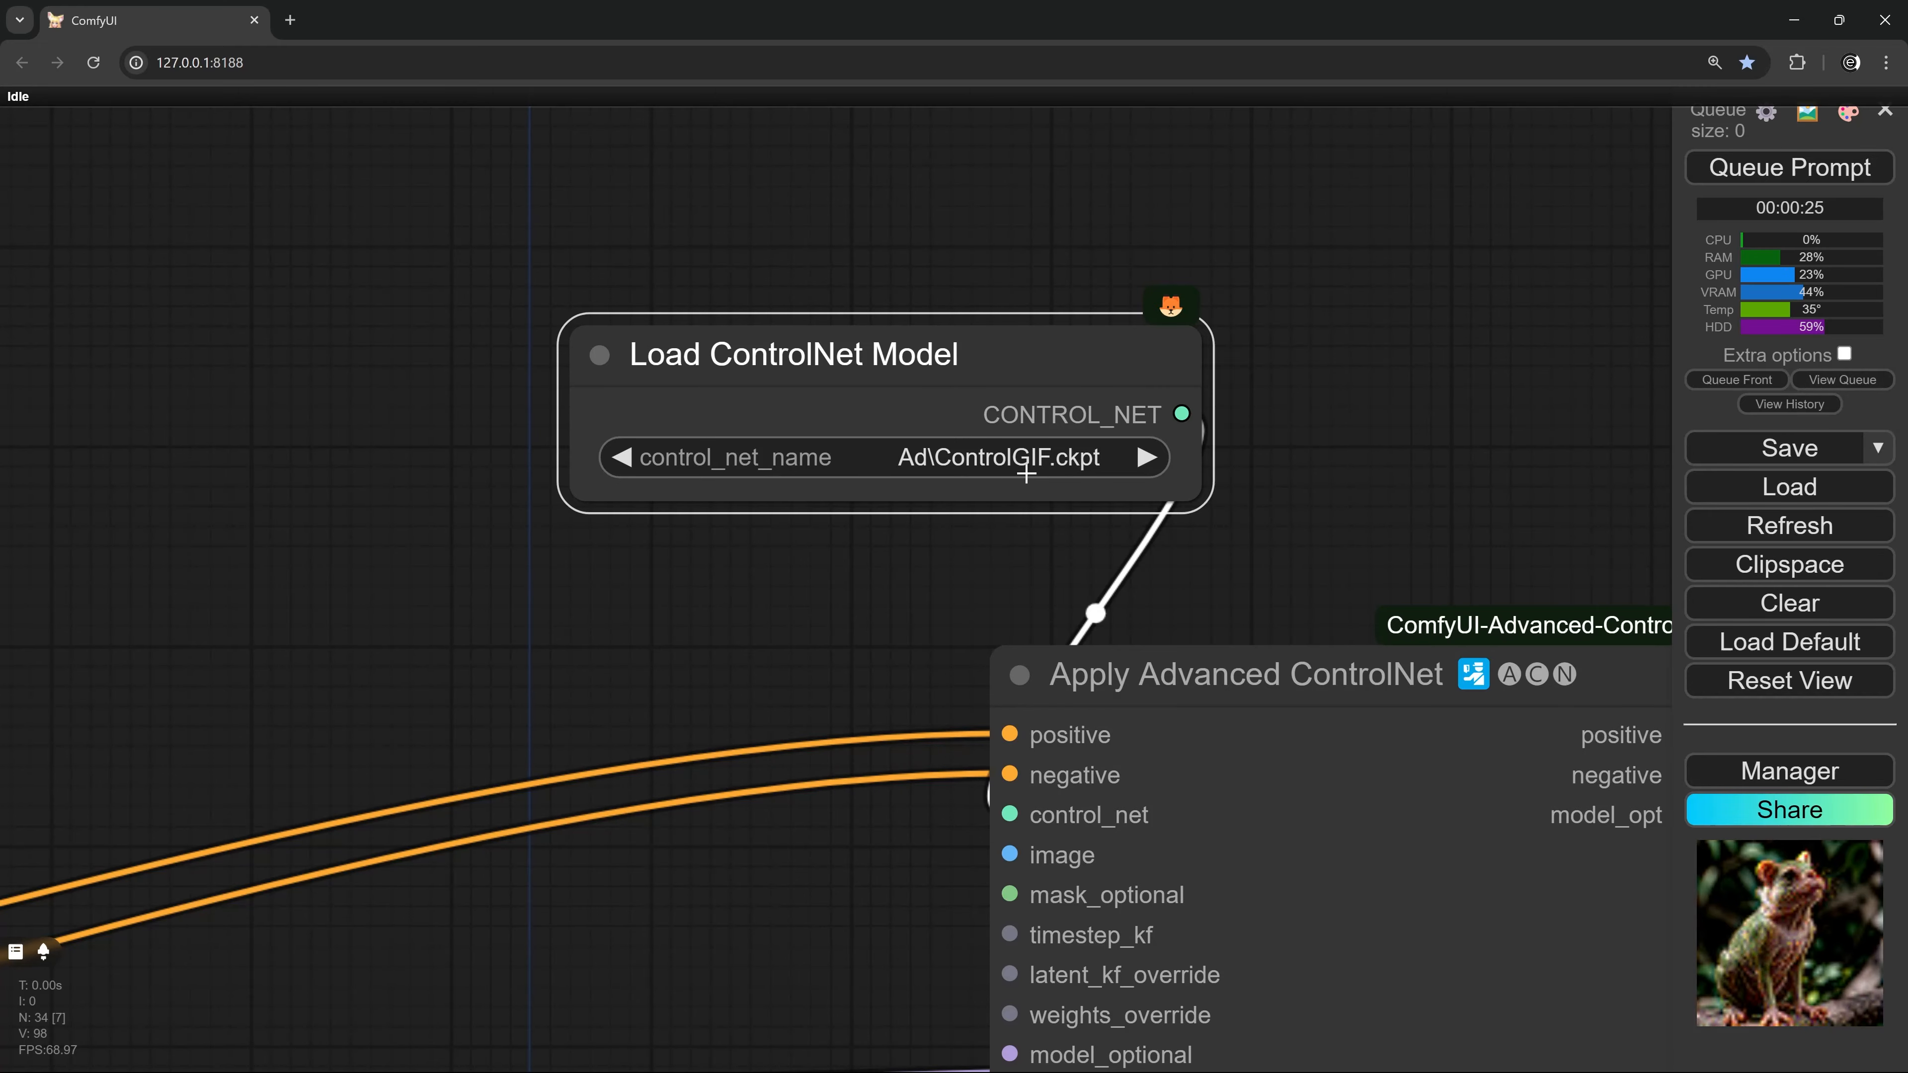
left_click_drag(1089, 409, 1350, 401)
scroll(1280, 394, "down", 5)
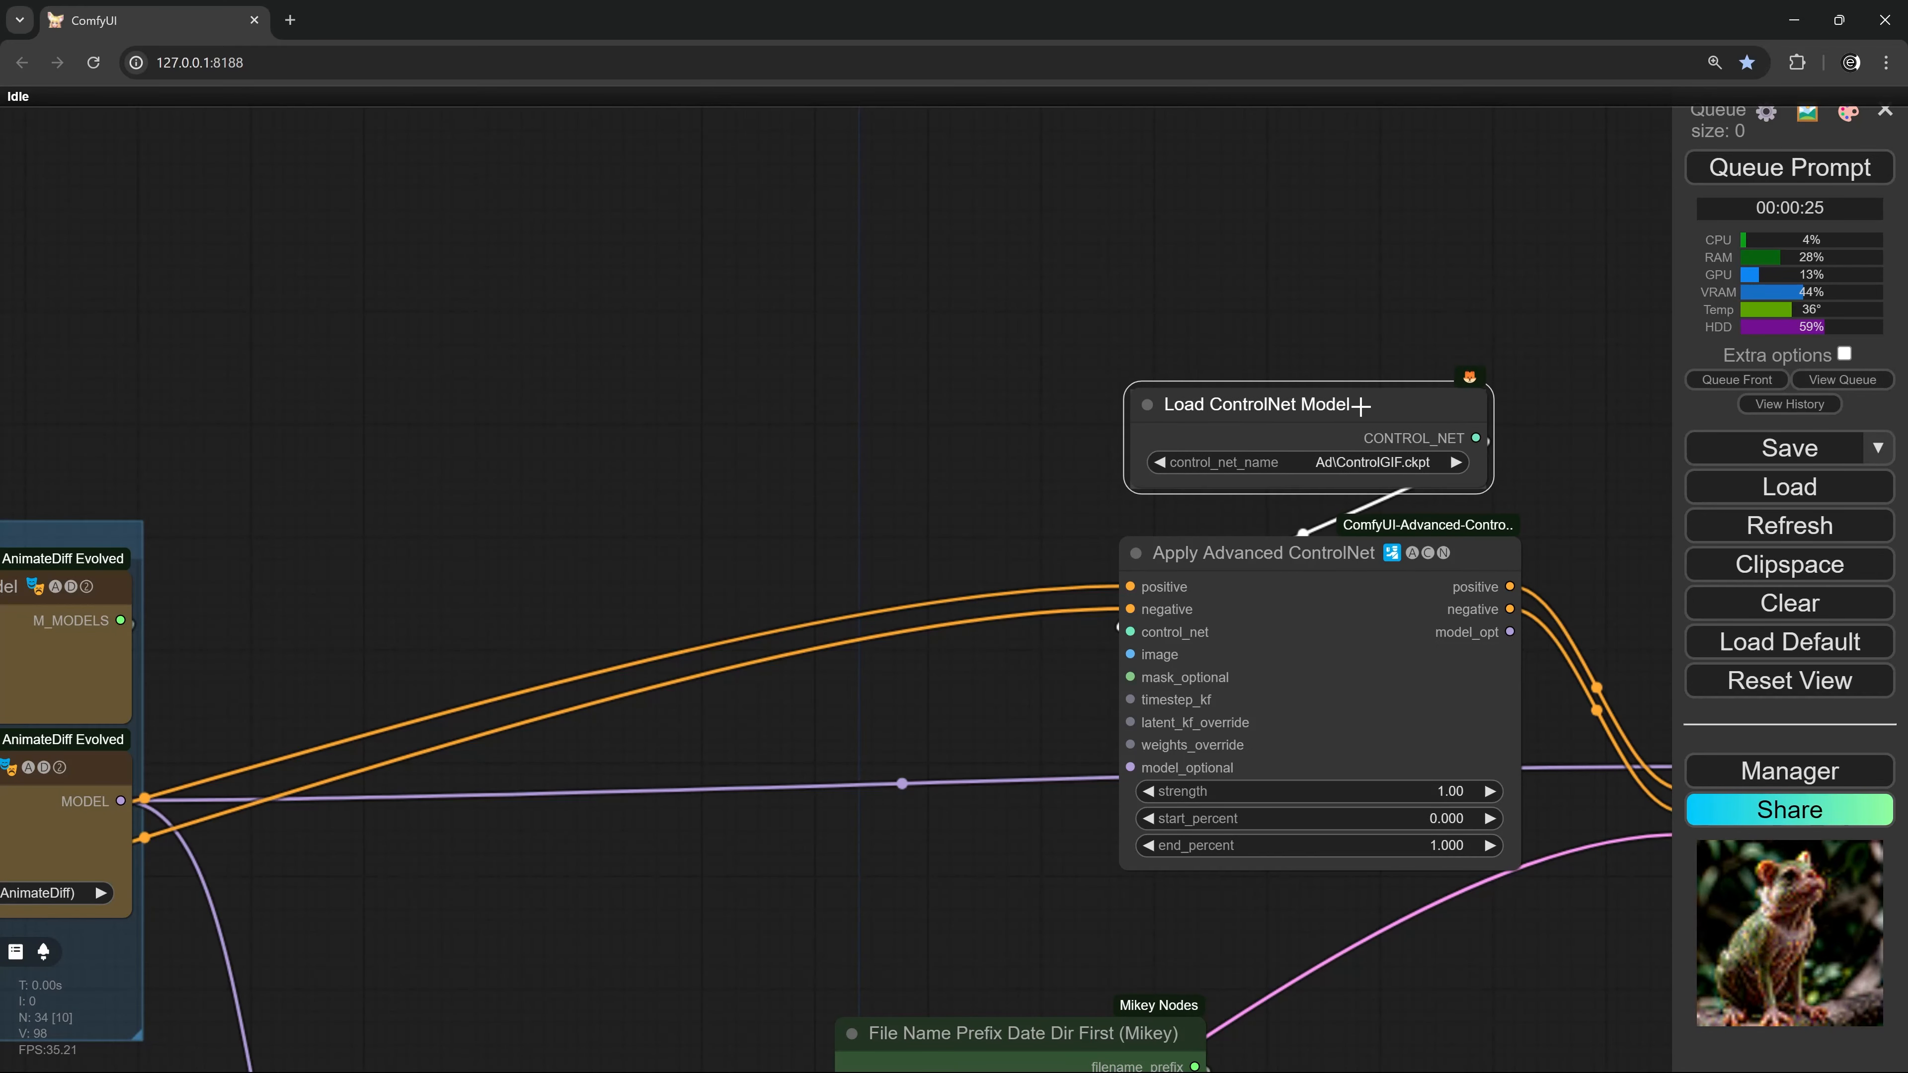
scroll(1097, 456, "down", 3)
scroll(1086, 465, "up", 6)
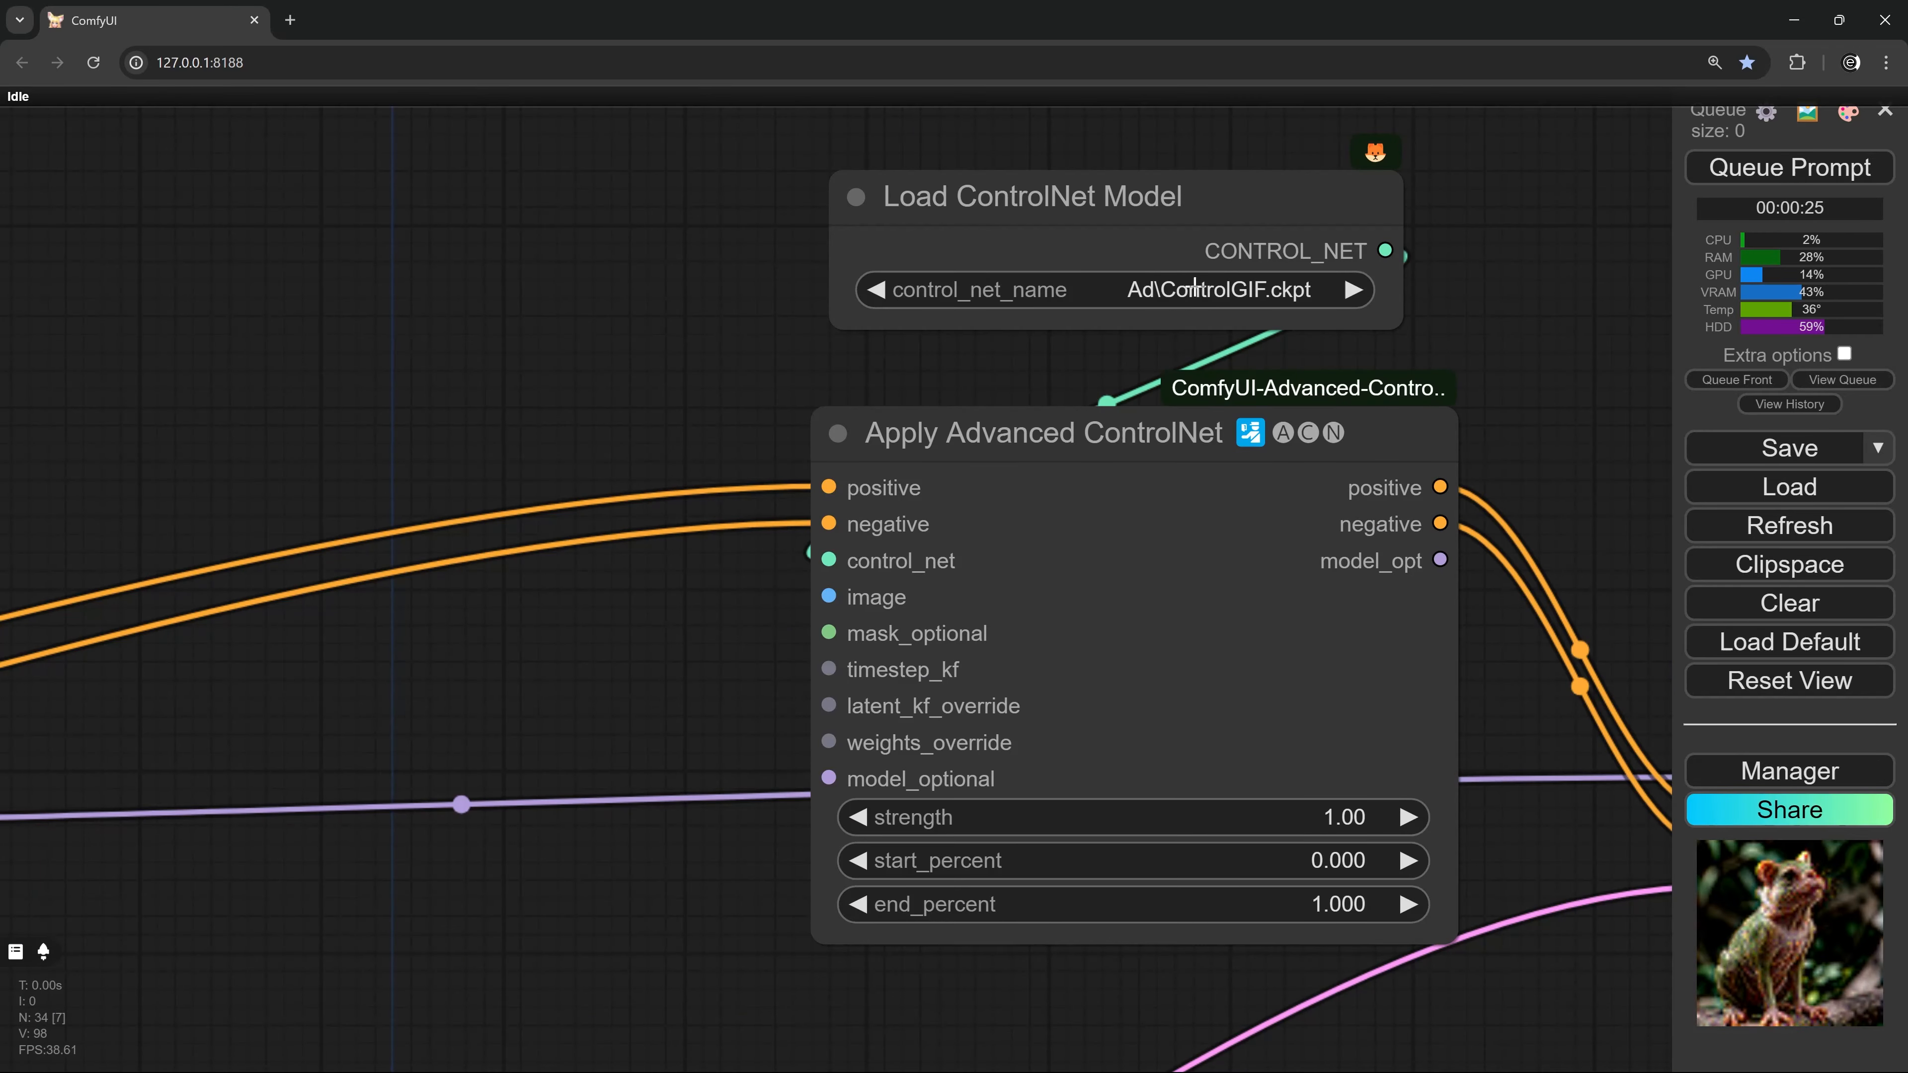
left_click(1221, 220)
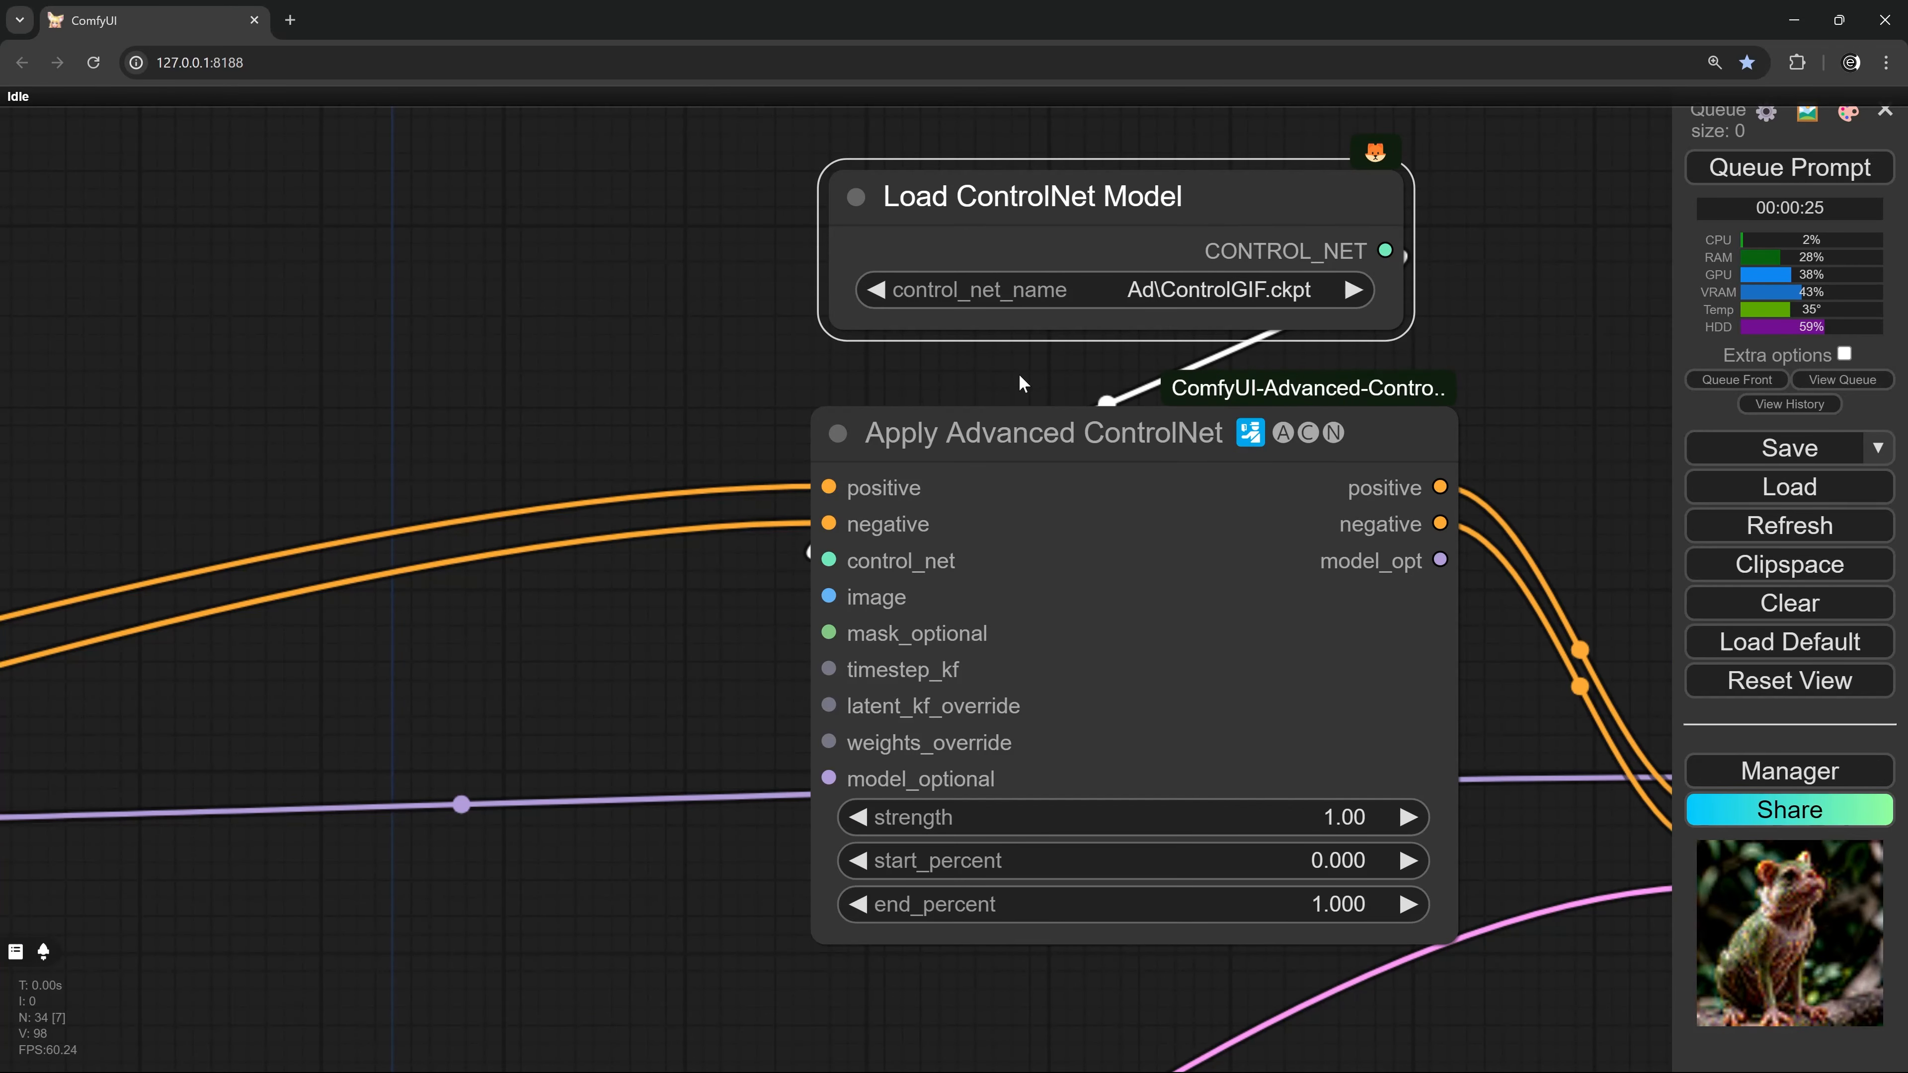
Connect the VAE Decode image output to the image input of Apply Advanced ControlNet
scroll(1021, 375, "down", 8)
left_click_drag(616, 657, 823, 472)
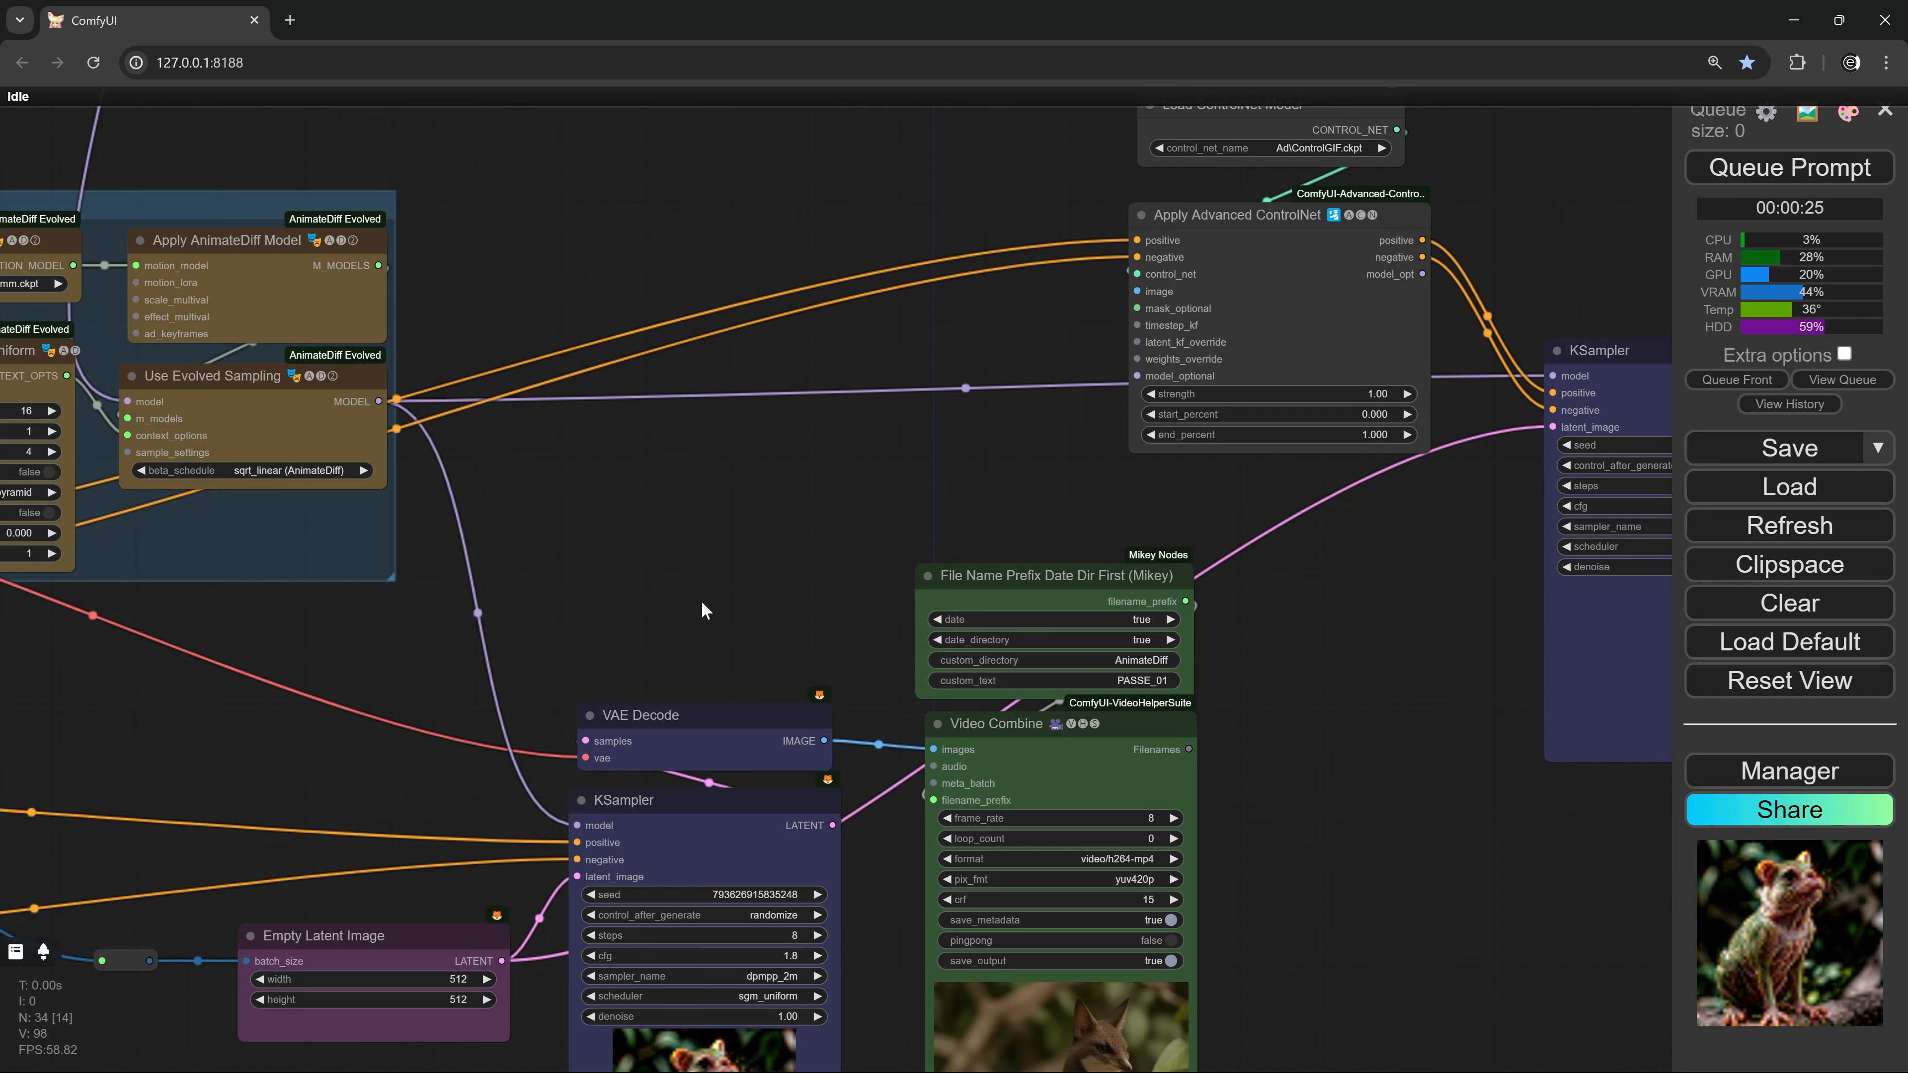
left_click_drag(746, 719, 1137, 293)
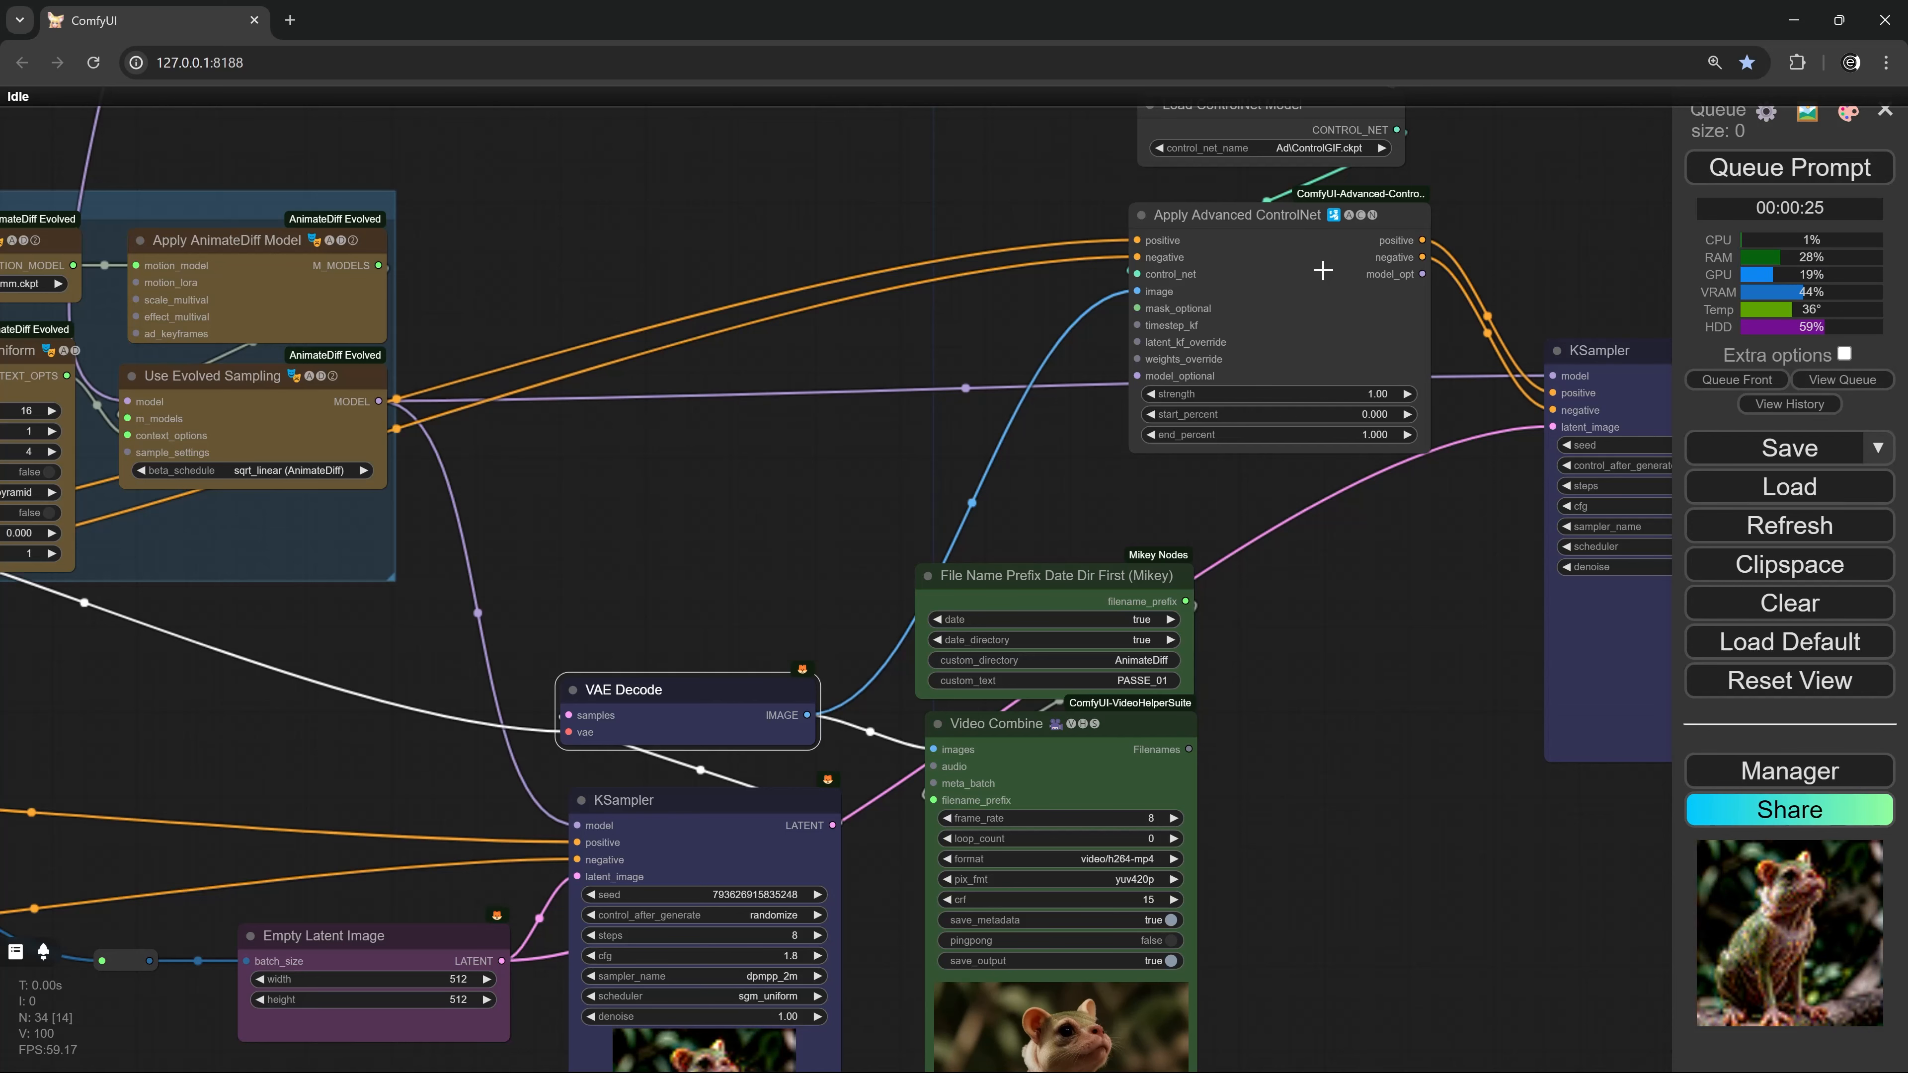
Set the strength to 0.60 and end_percent to 0.600 in Apply Advanced ControlNet
scroll(1325, 271, "up", 6)
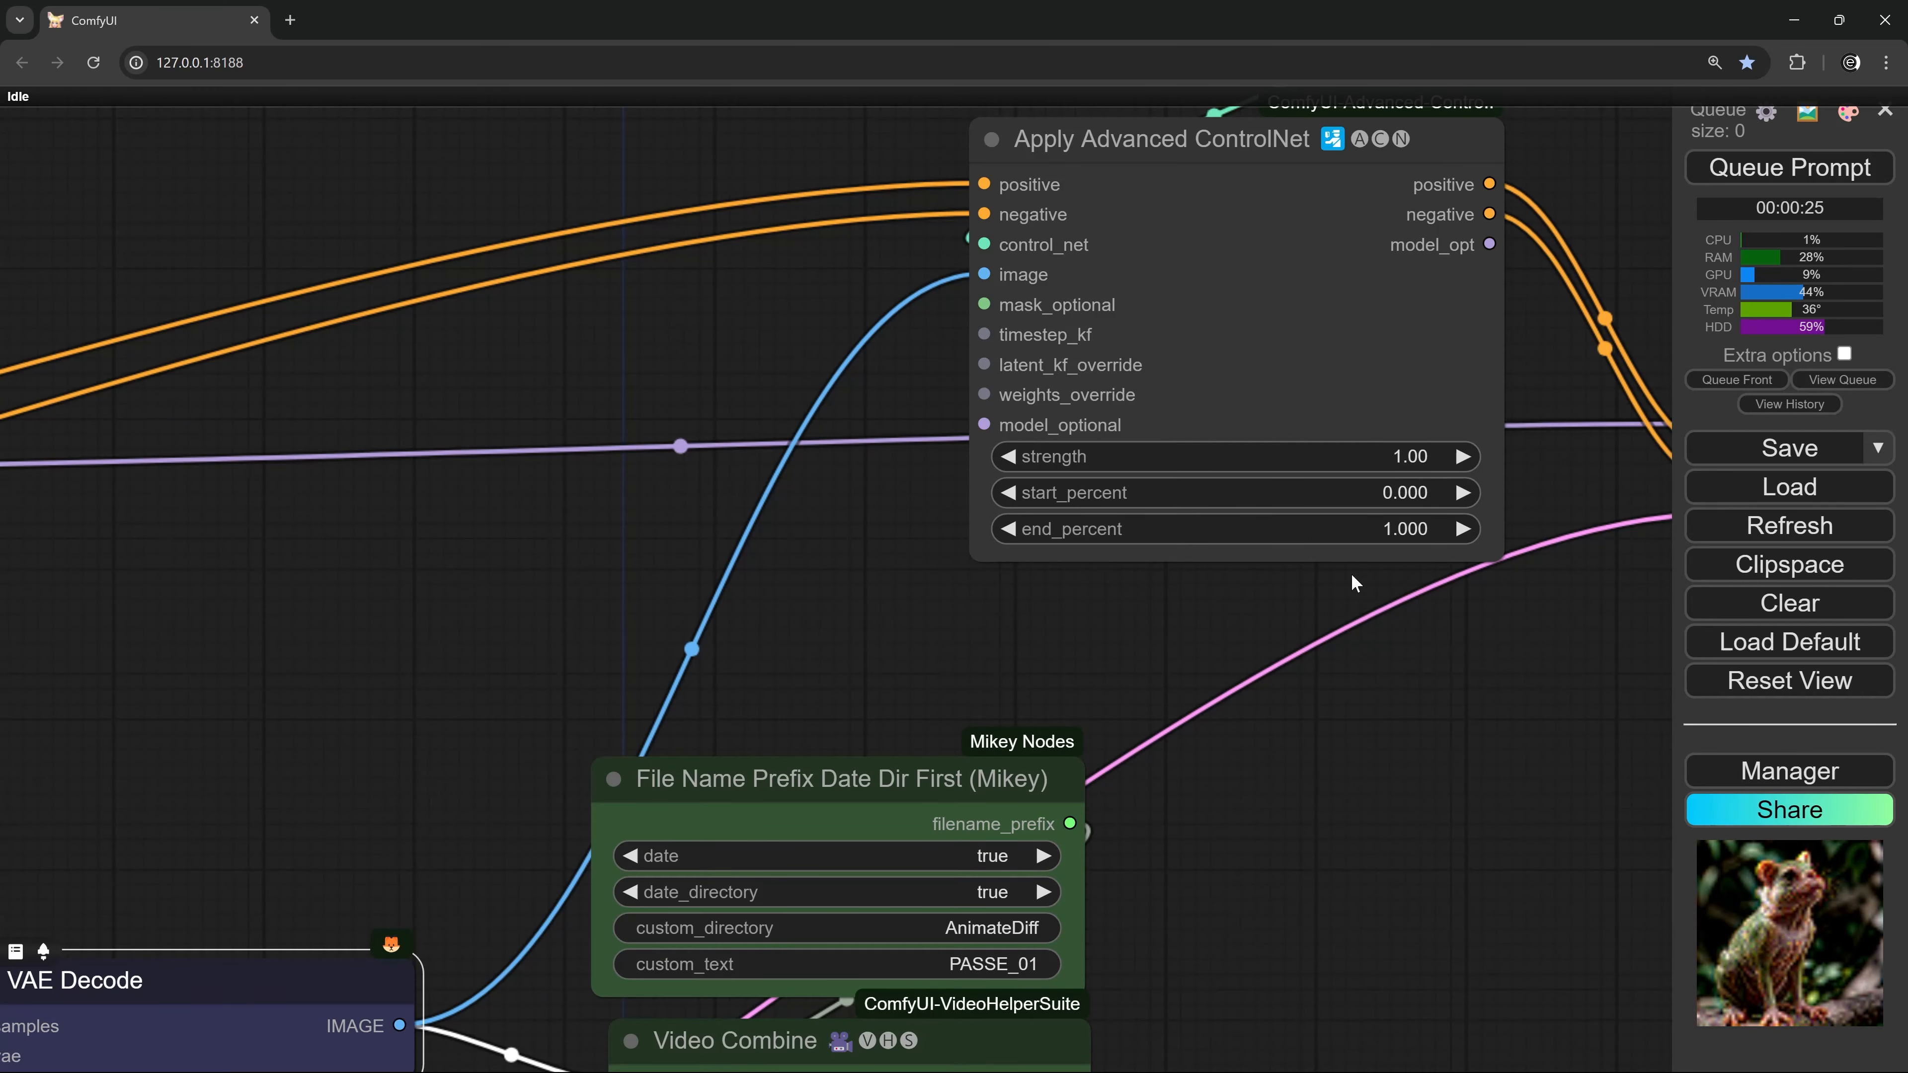
left_click(1411, 464)
type("0.")
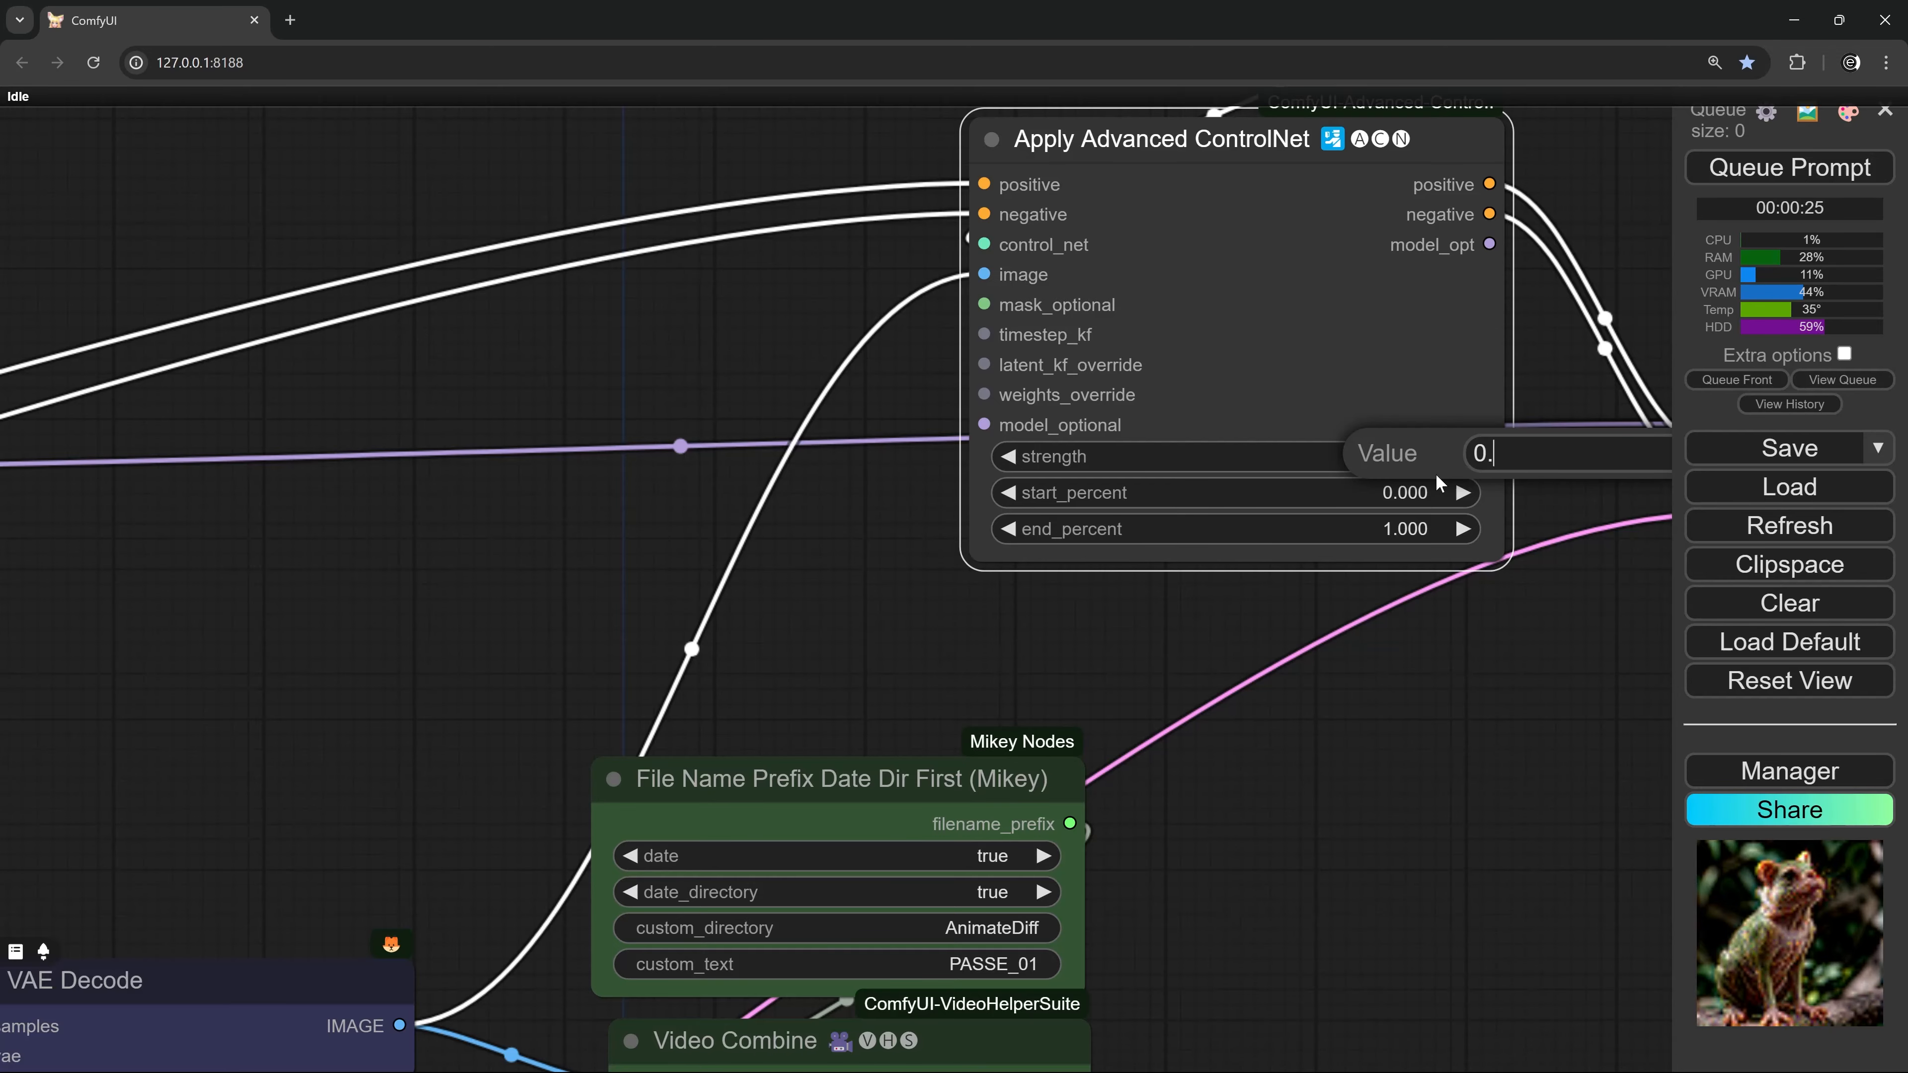
type("6")
key("Return")
scroll(1333, 528, "down", 8)
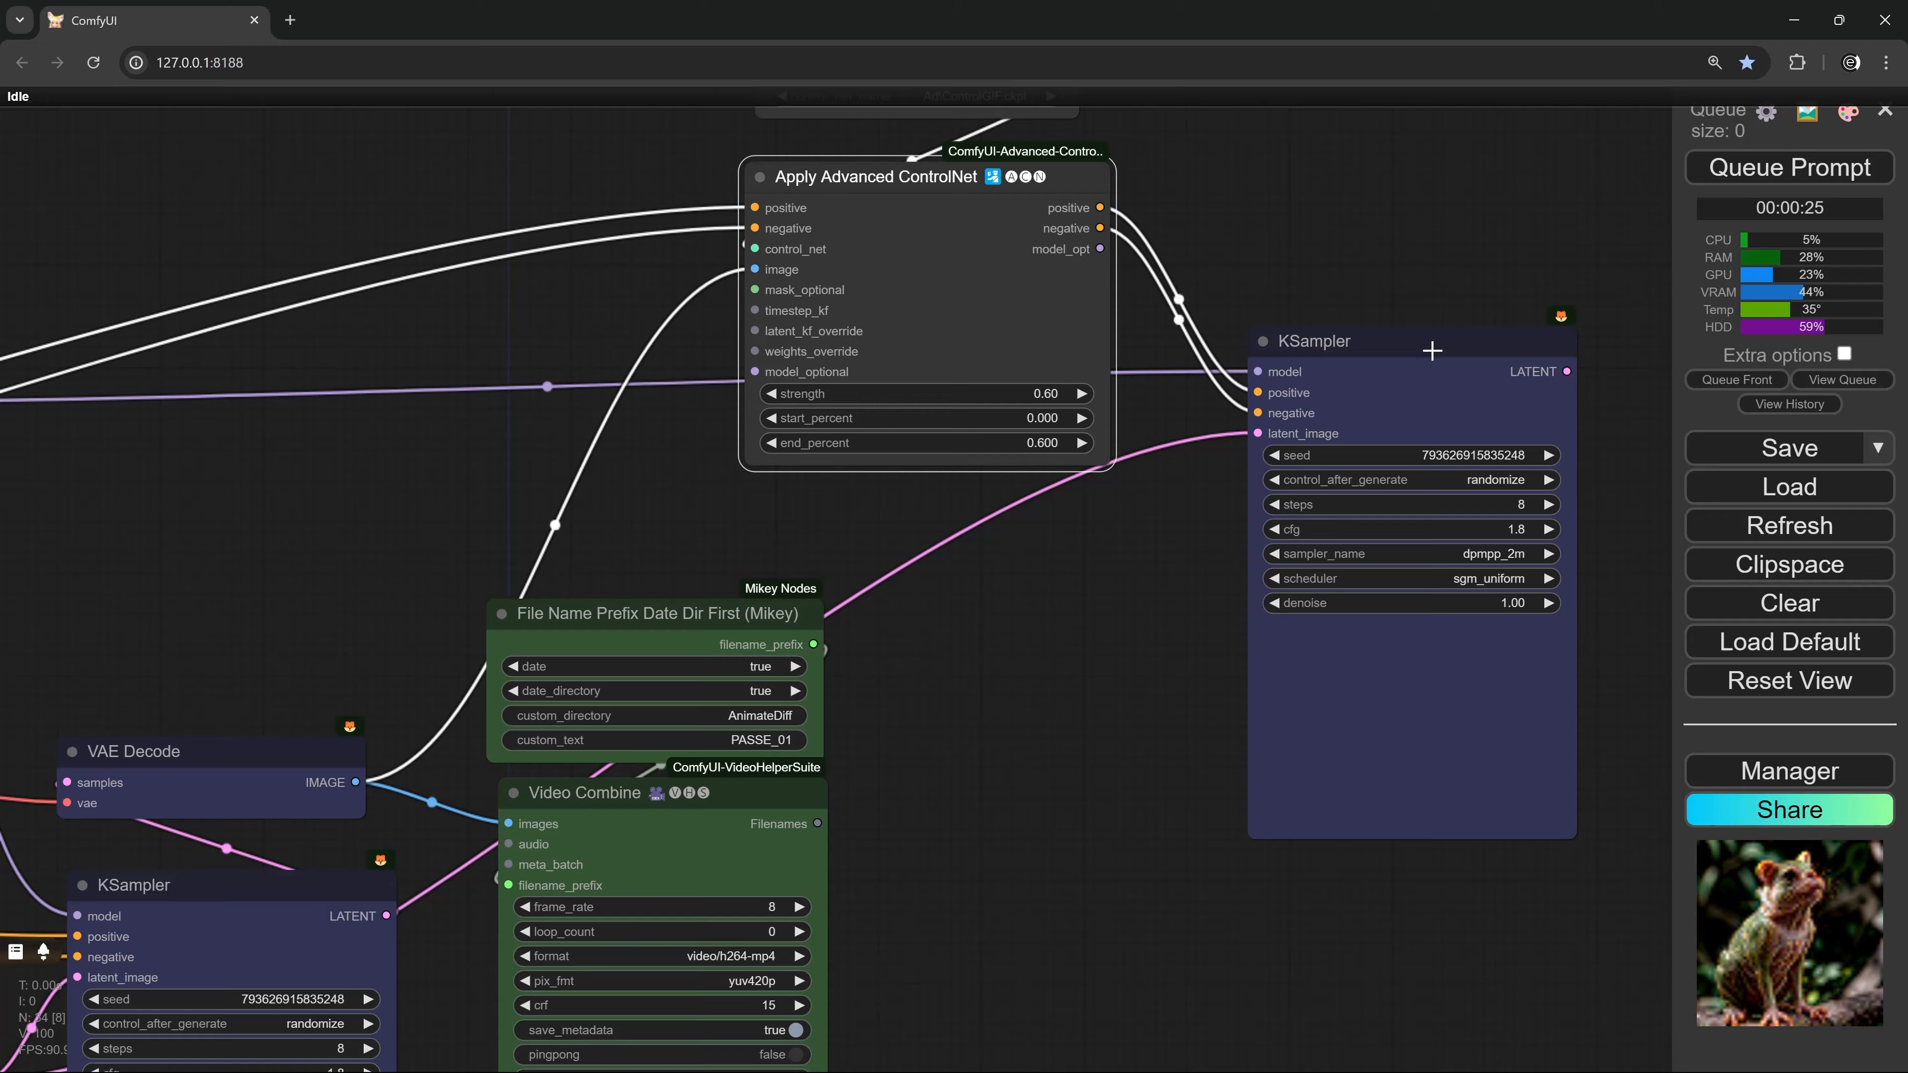
Branch the VAE Decode image output to a reroute node between Video Combine and the second KSampler
mouse_move(1439, 339)
left_mouse_down()
mouse_move(1437, 355)
mouse_move(1450, 338)
left_mouse_up()
left_click_drag(970, 673, 1073, 427)
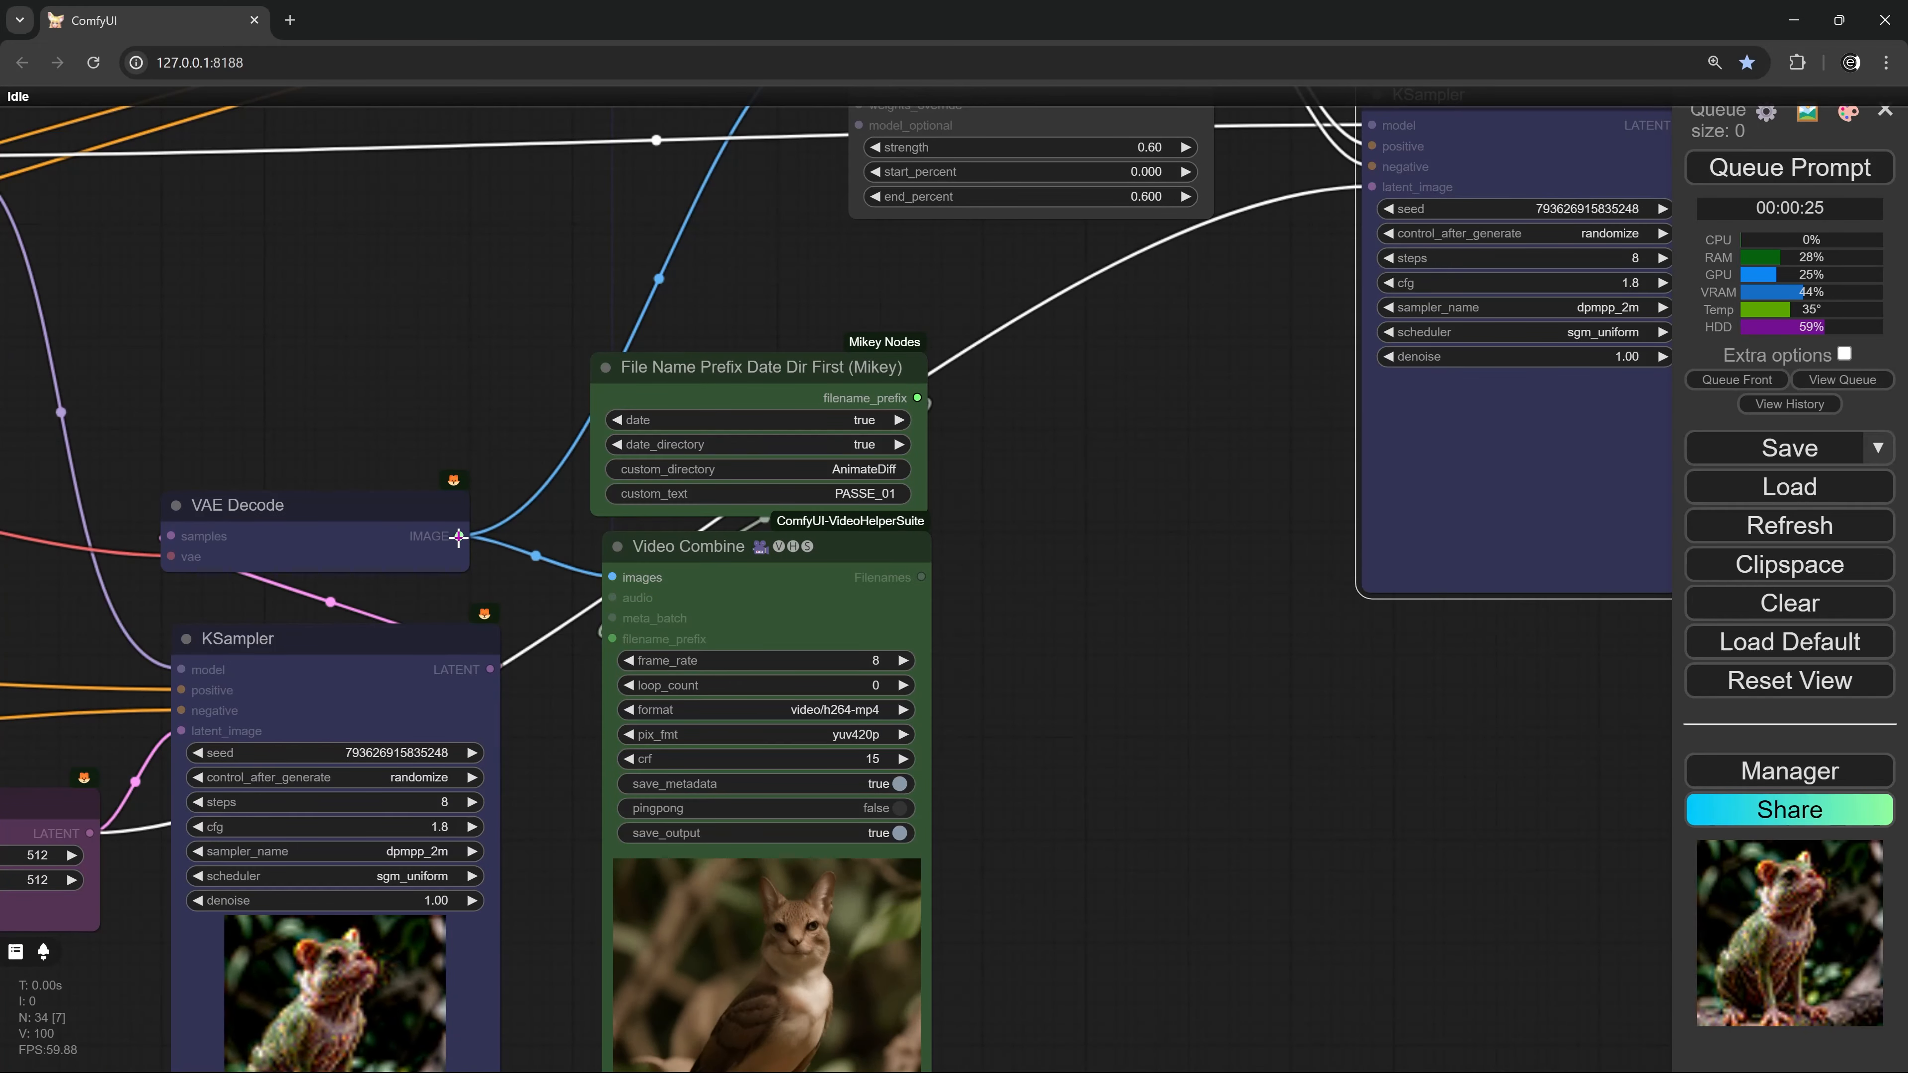
left_click_drag(459, 536, 1023, 475)
Add an Upscale Image By node beside the new image reroute
scroll(1093, 526, "up", 4)
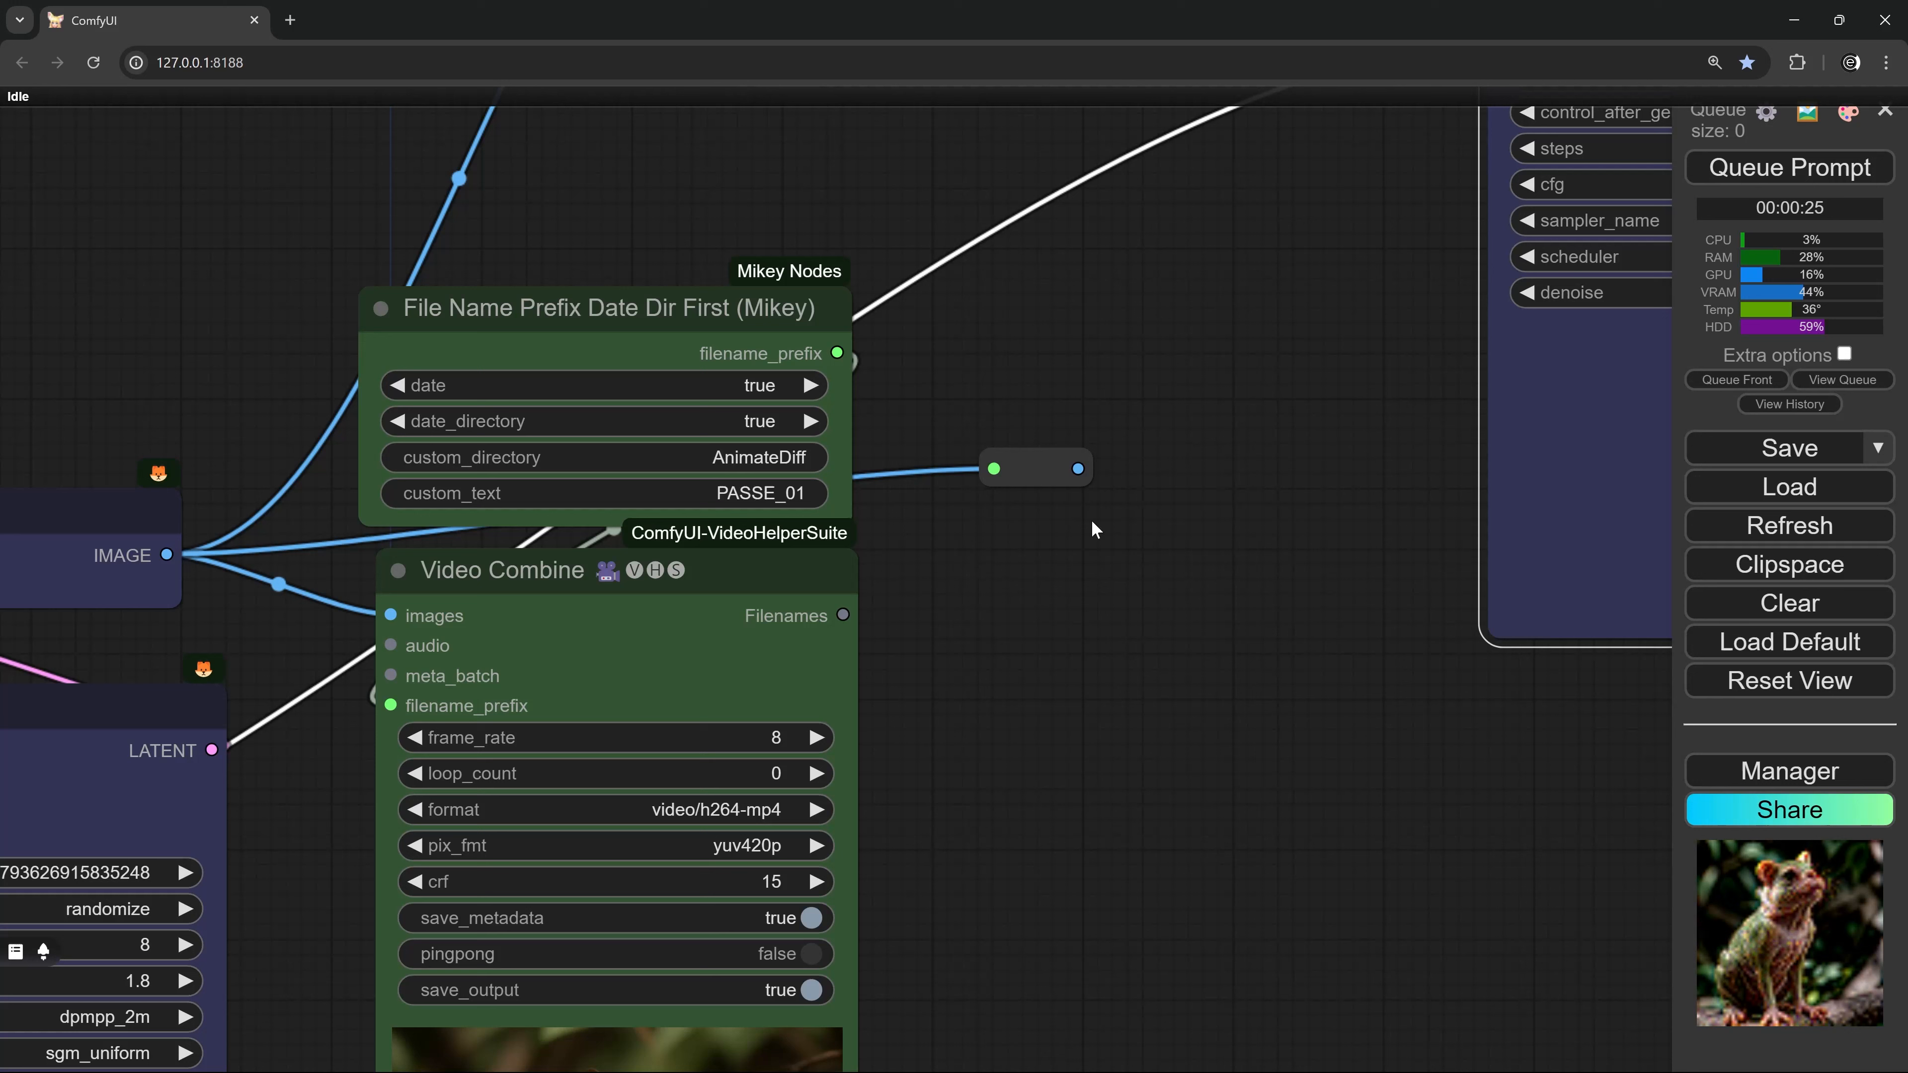
double_click(1119, 538)
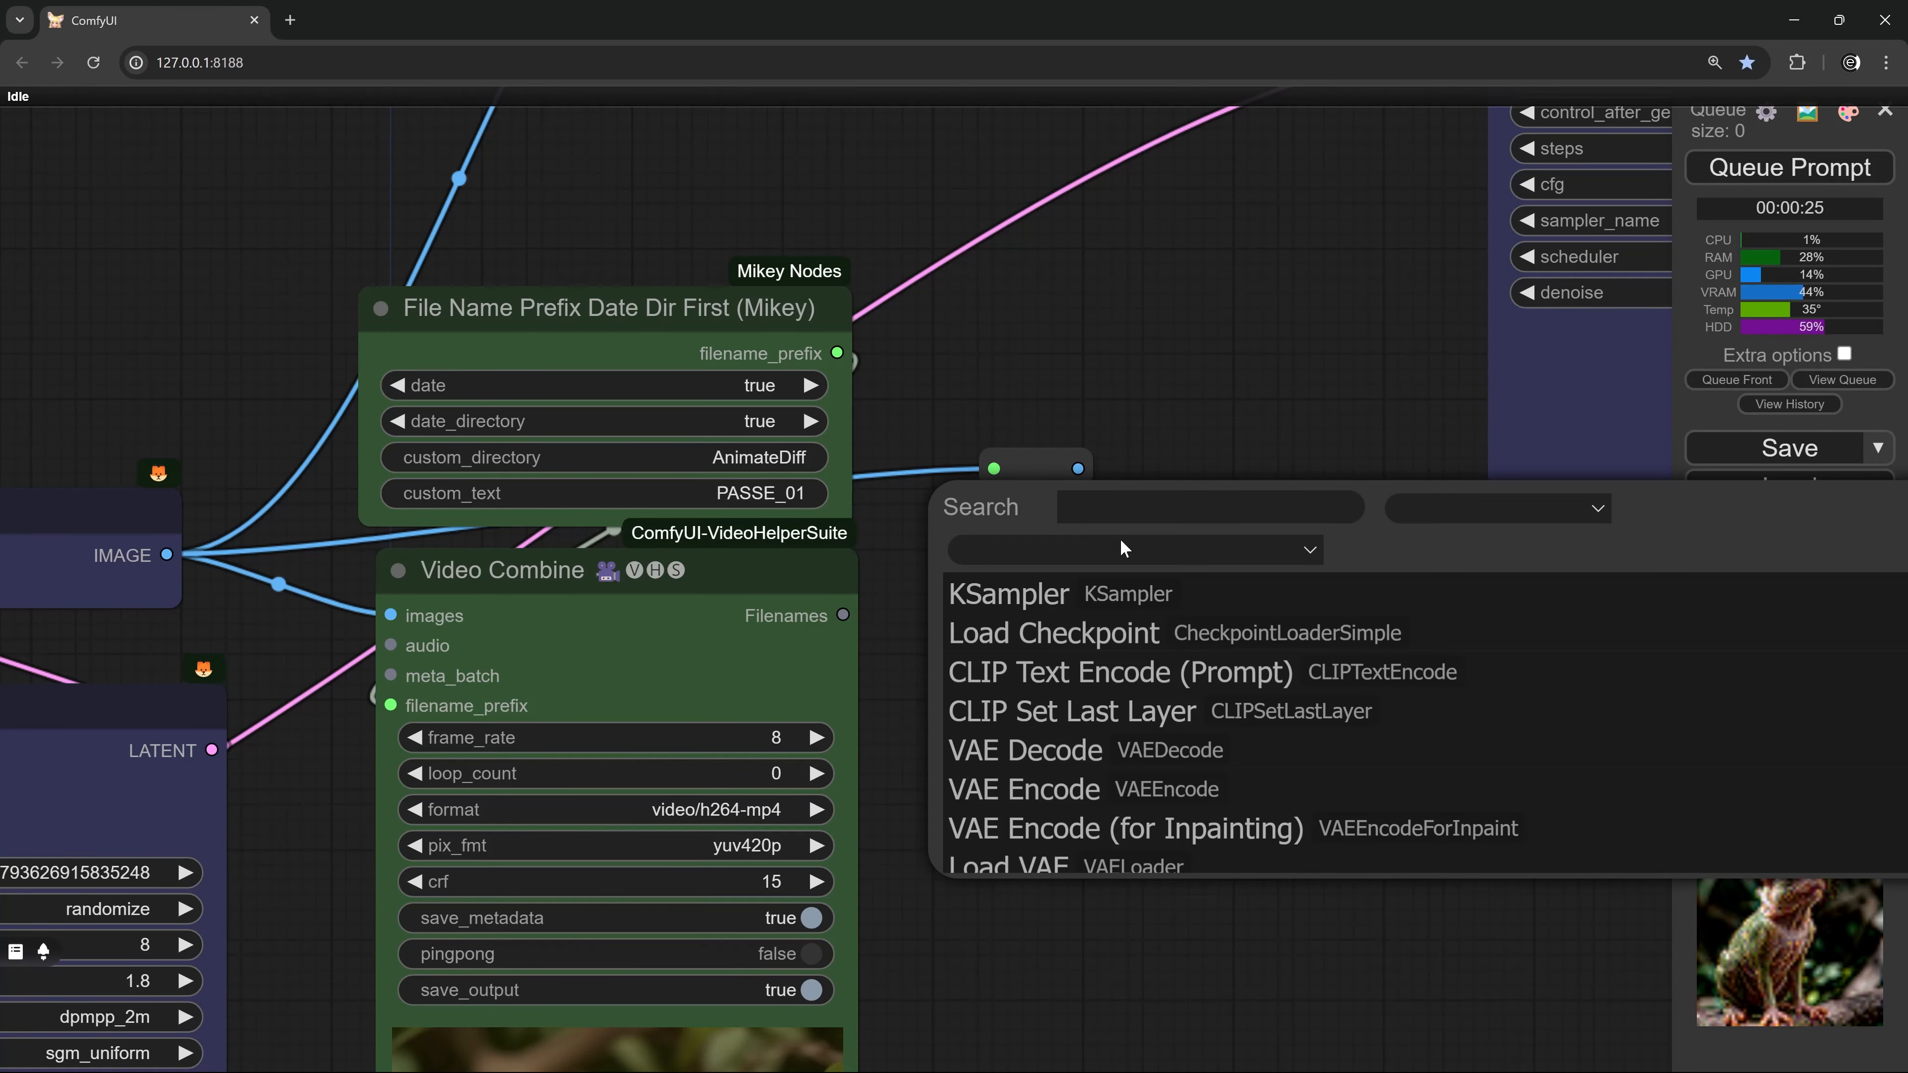
type("upscale")
left_click(1067, 711)
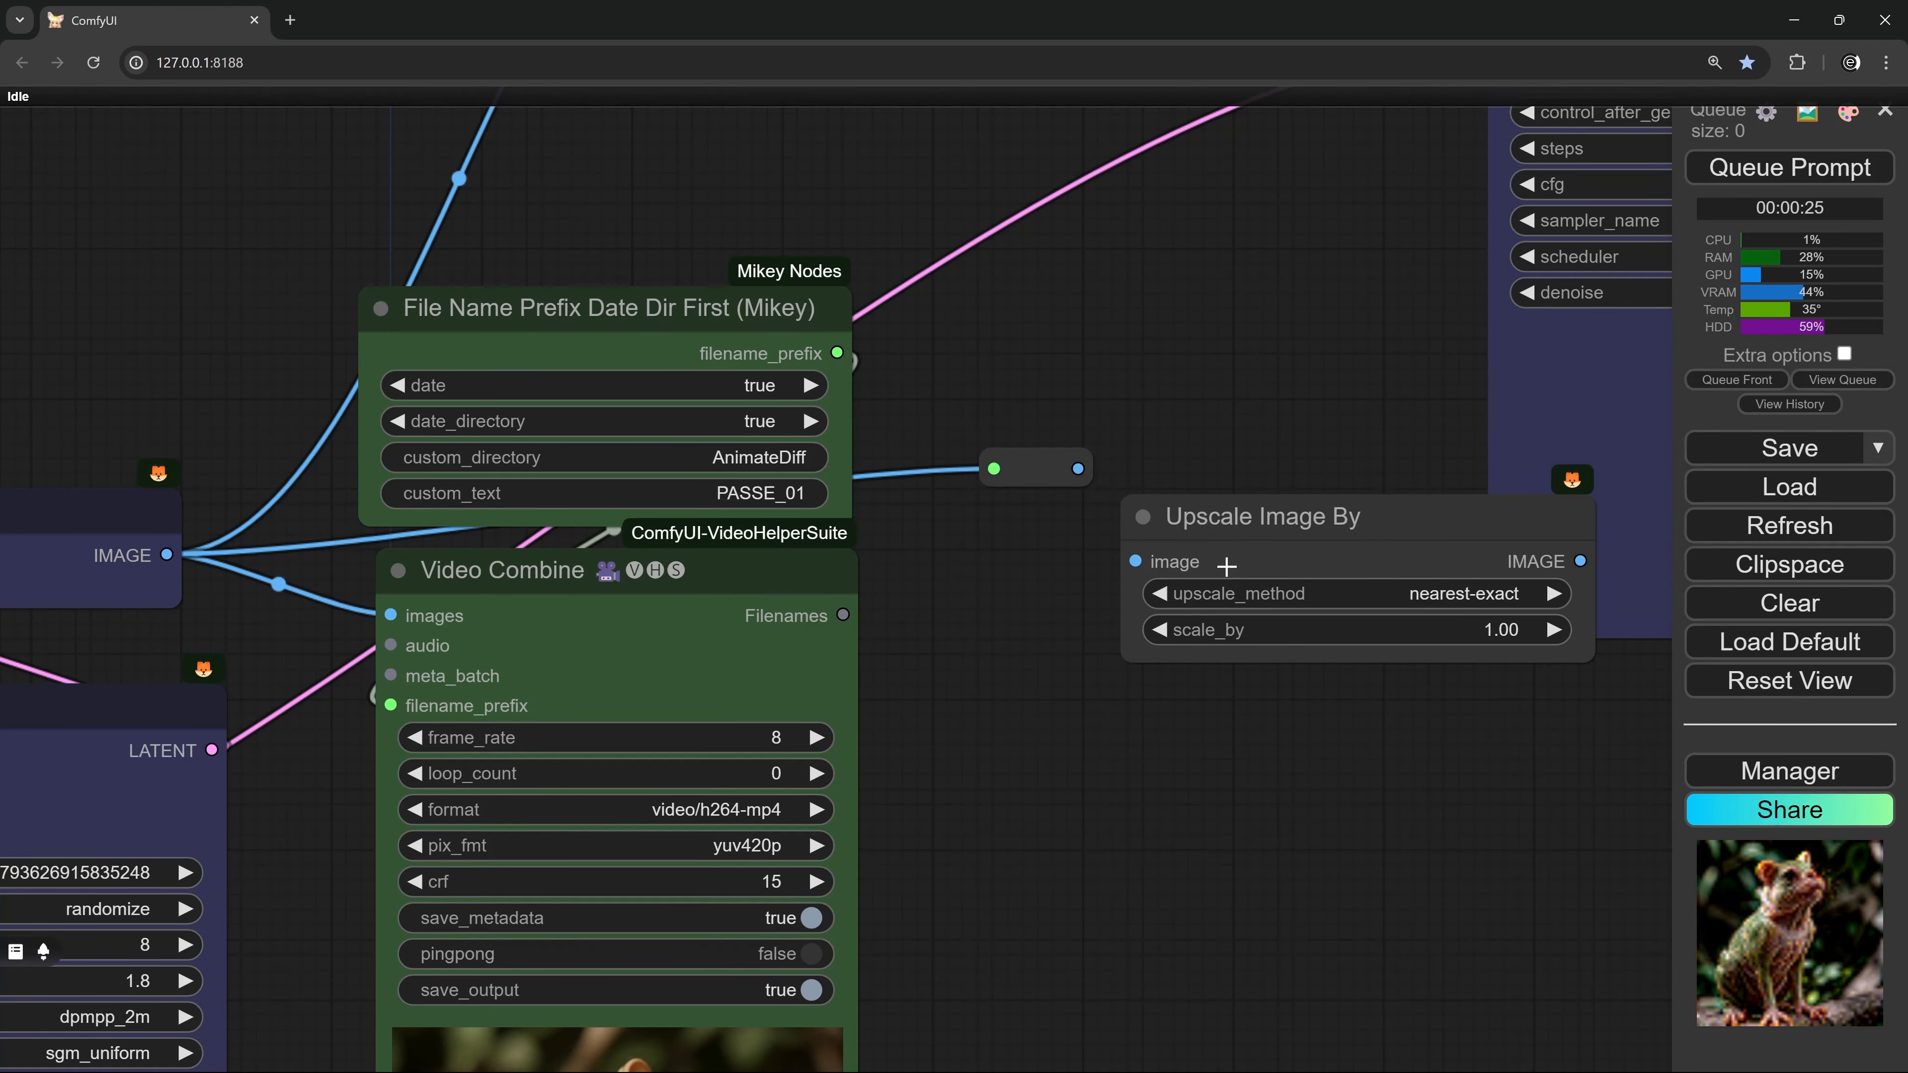
Set the upscale_method to lanczos and connect the image reroute to the image input of Upscale Image By
left_click(1464, 594)
left_click(1468, 695)
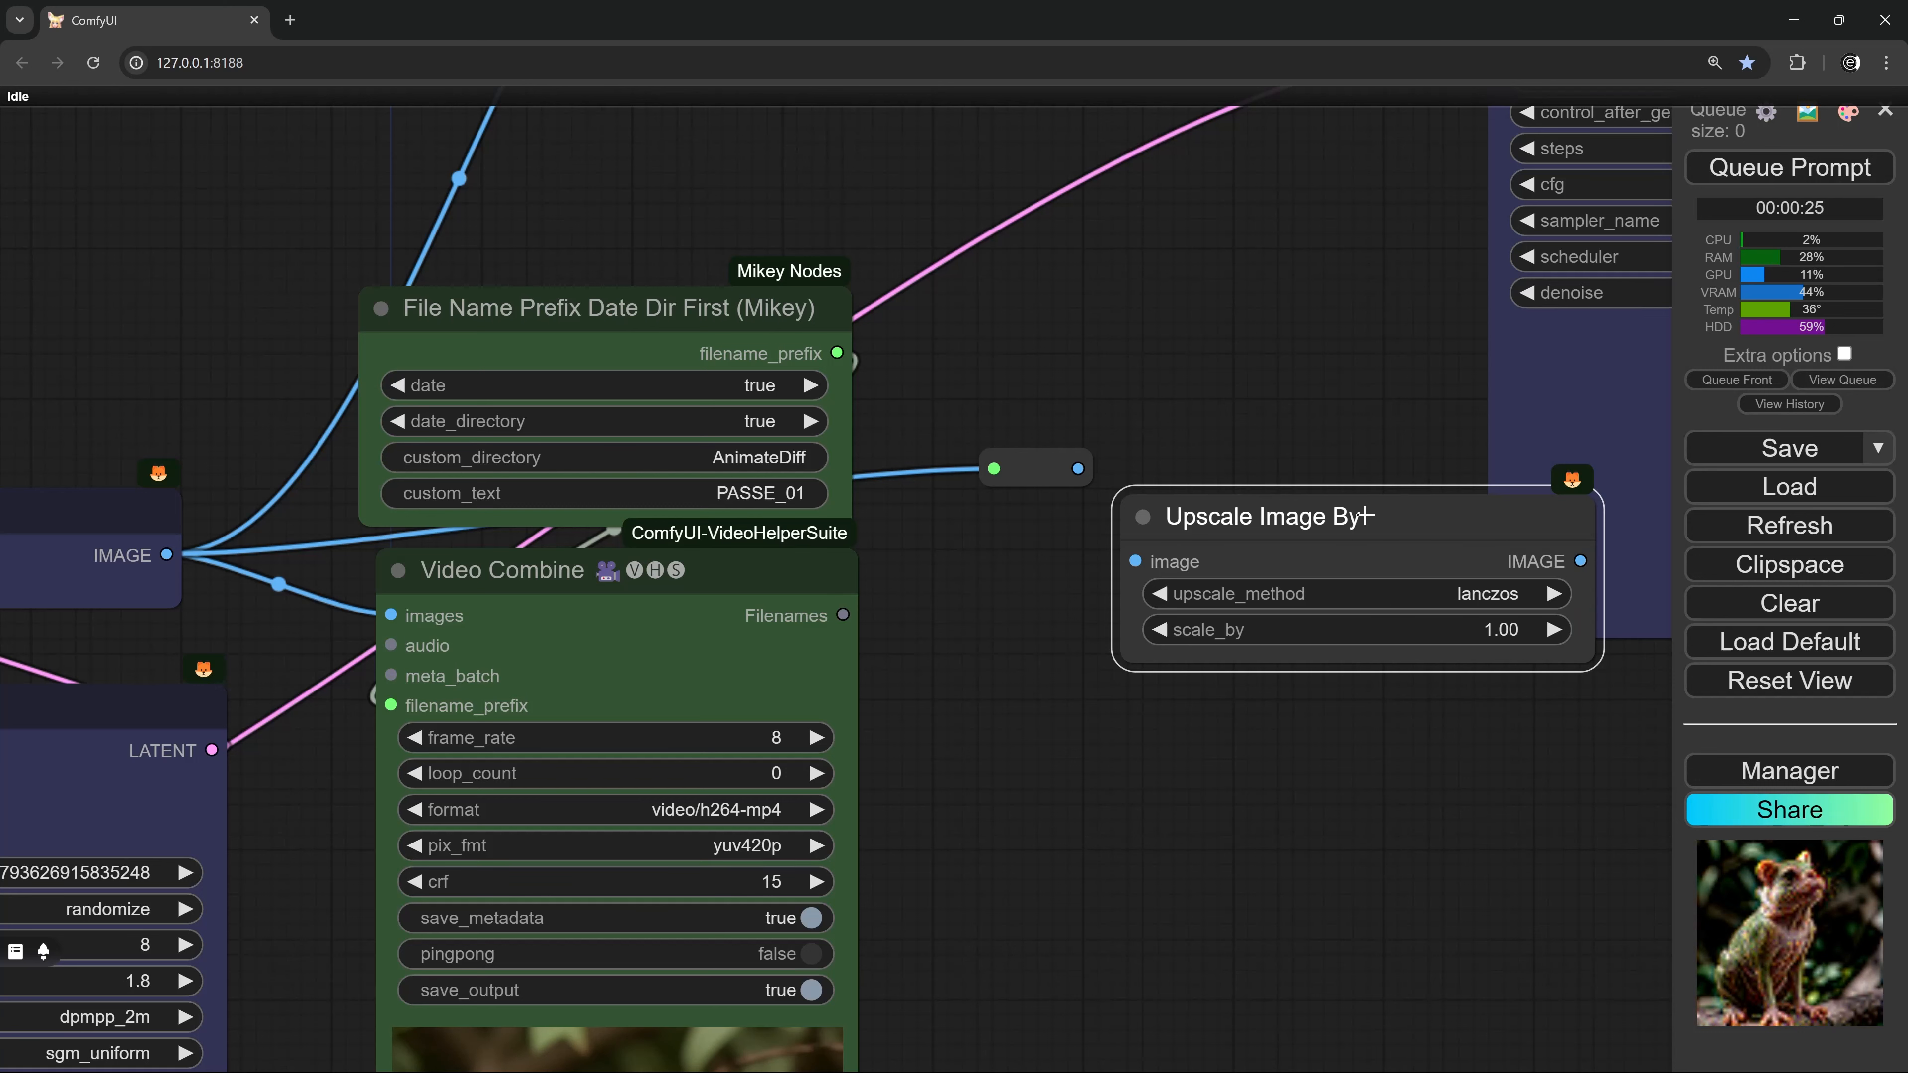
left_click_drag(1363, 517, 1311, 556)
left_click_drag(1077, 469, 1090, 601)
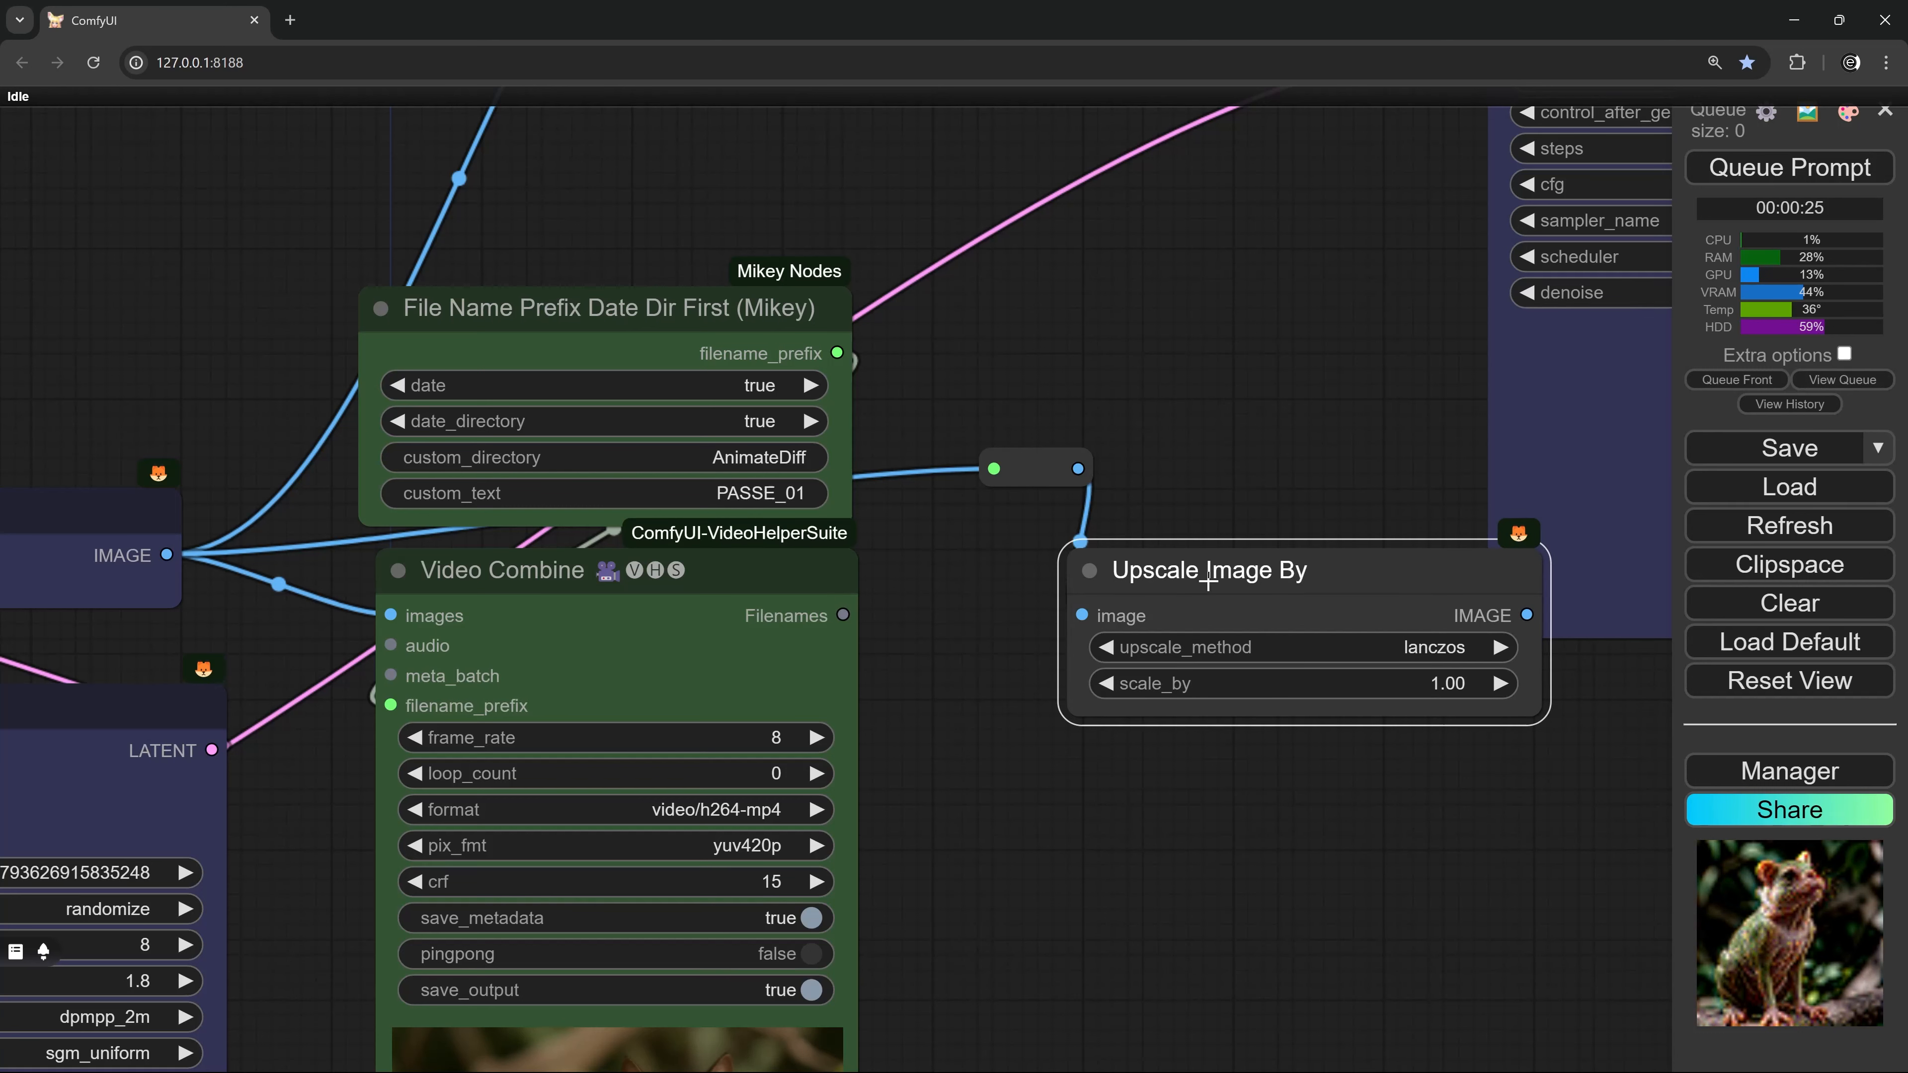
left_click_drag(1260, 557, 1143, 587)
left_click_drag(1308, 541, 1211, 580)
Set scale_by to 1.5 in Upscale Image By
left_click(1202, 735)
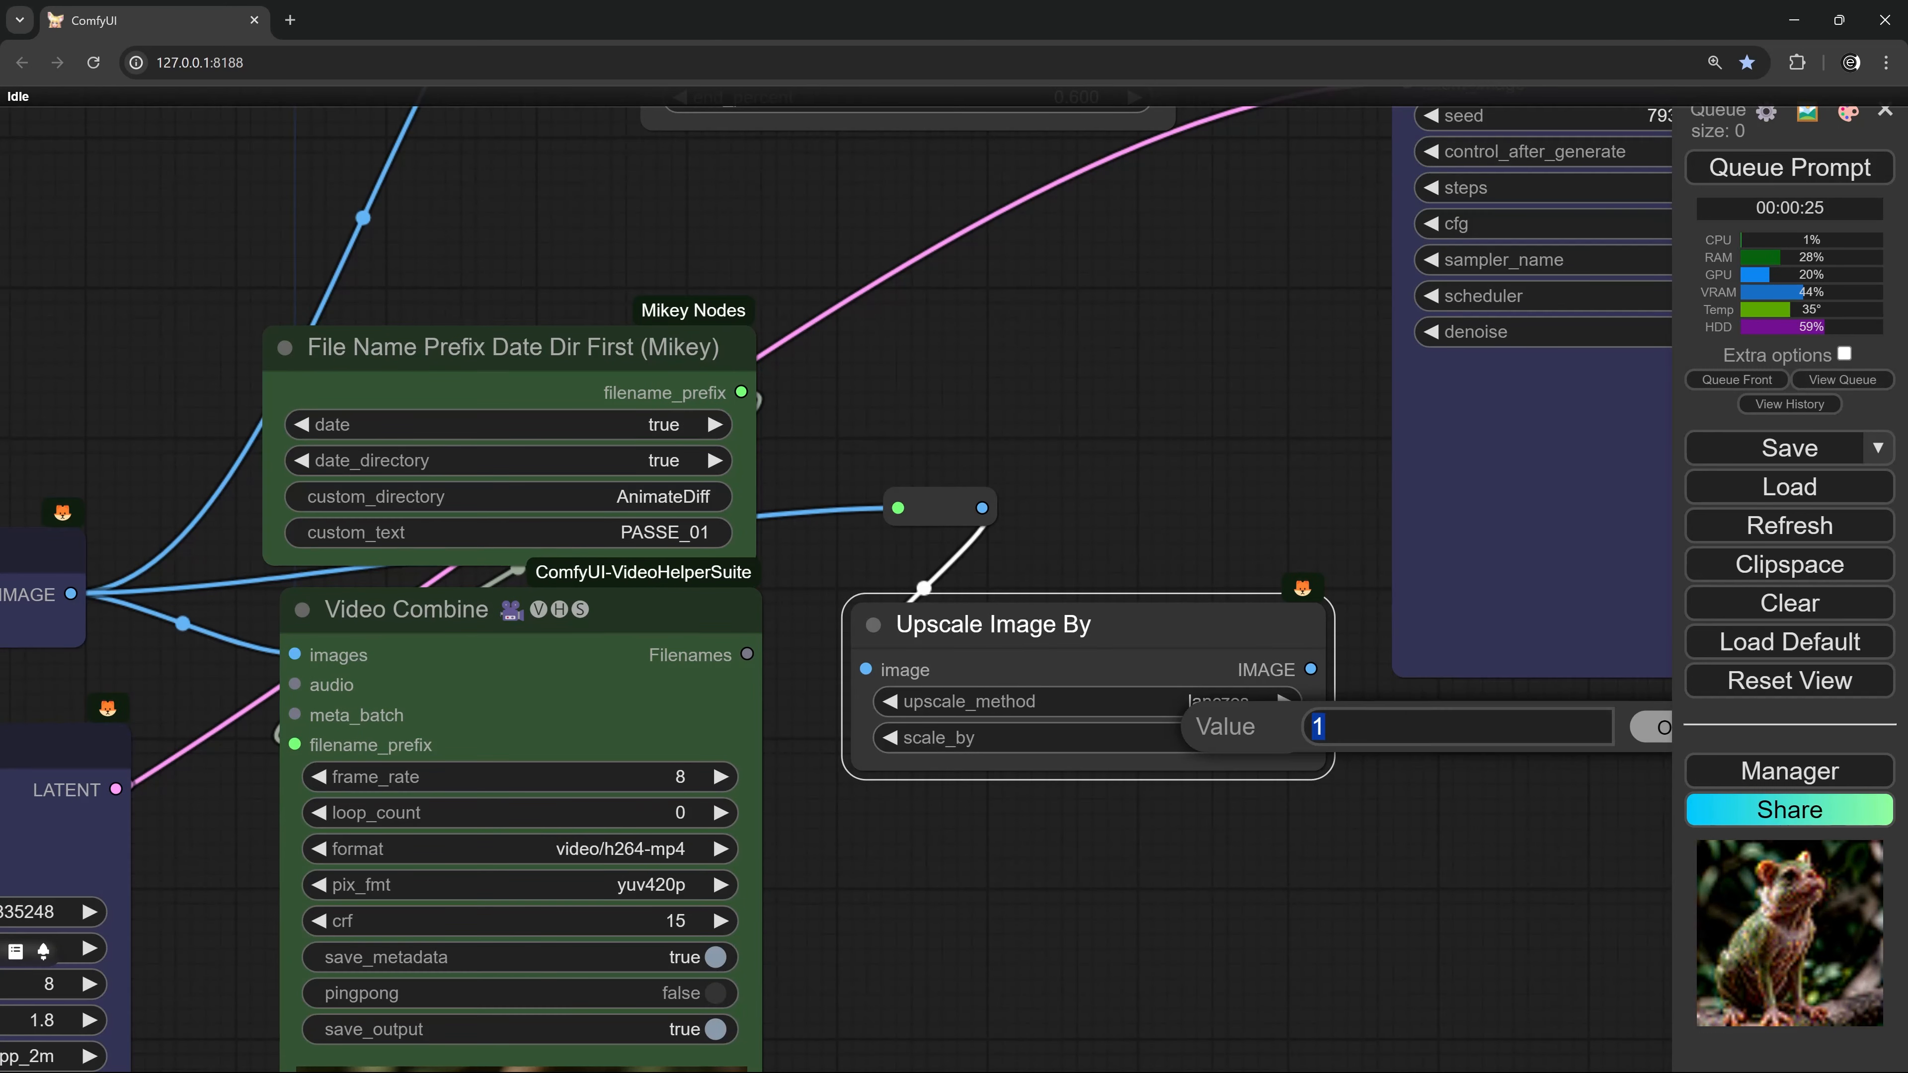
type(".5")
key("Return")
scroll(1202, 699, "down", 5)
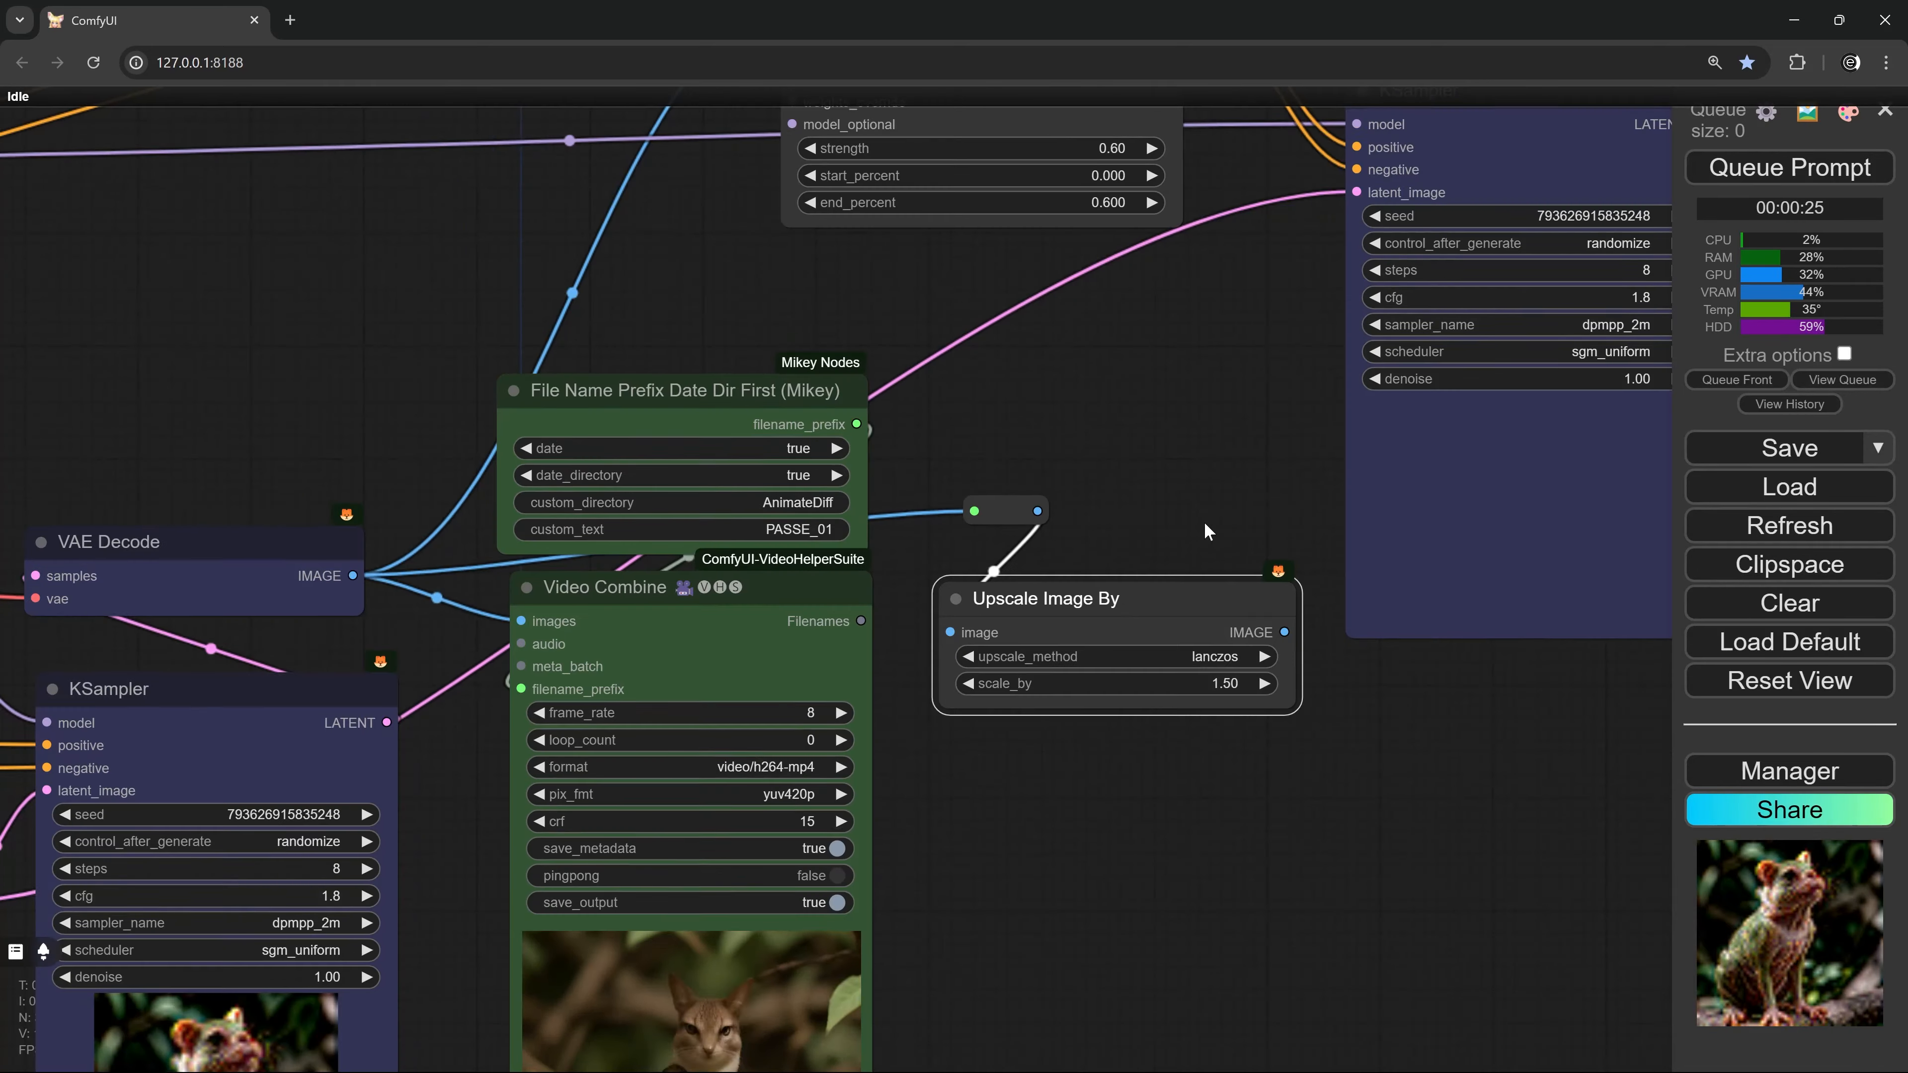
Make room beside the second KSampler and add a VAE Encode node before it
scroll(1044, 652, "up", 2)
left_click_drag(1353, 331, 1544, 331)
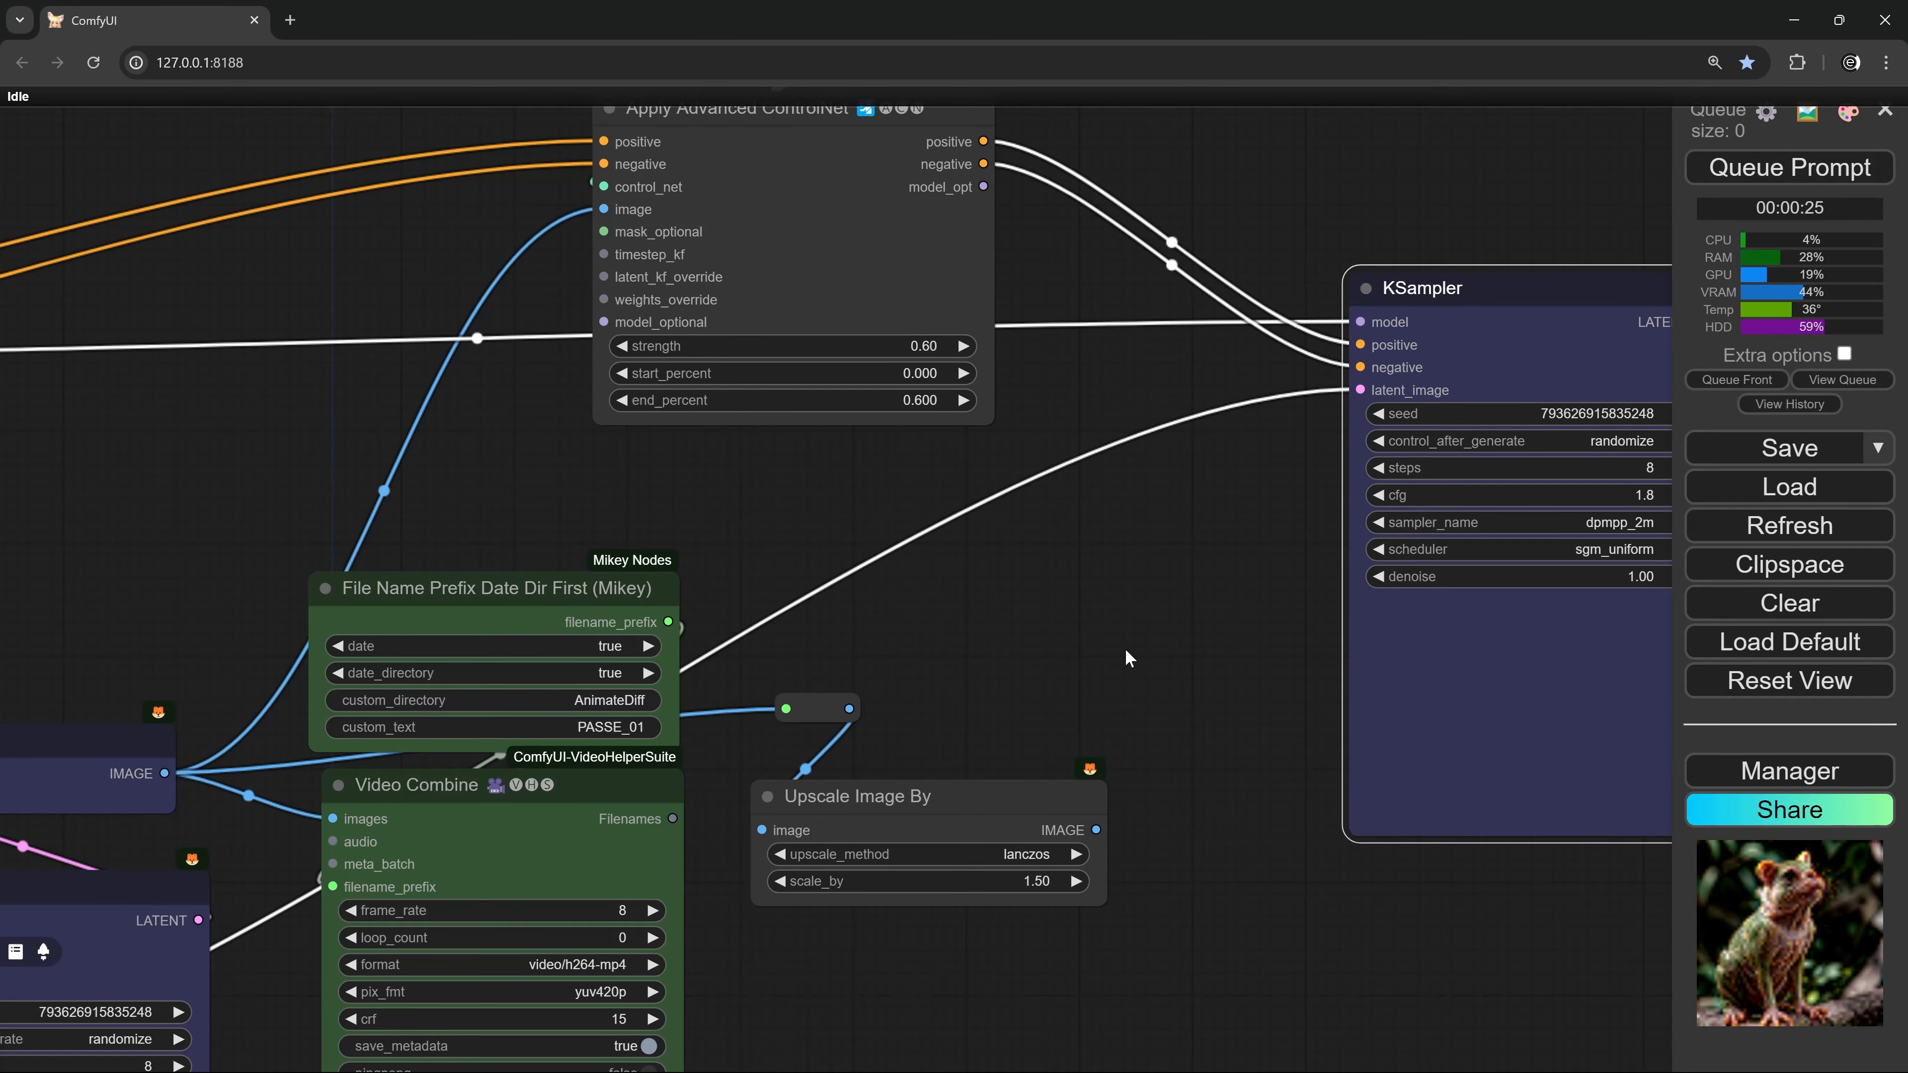
double_click(1125, 648)
type("vae")
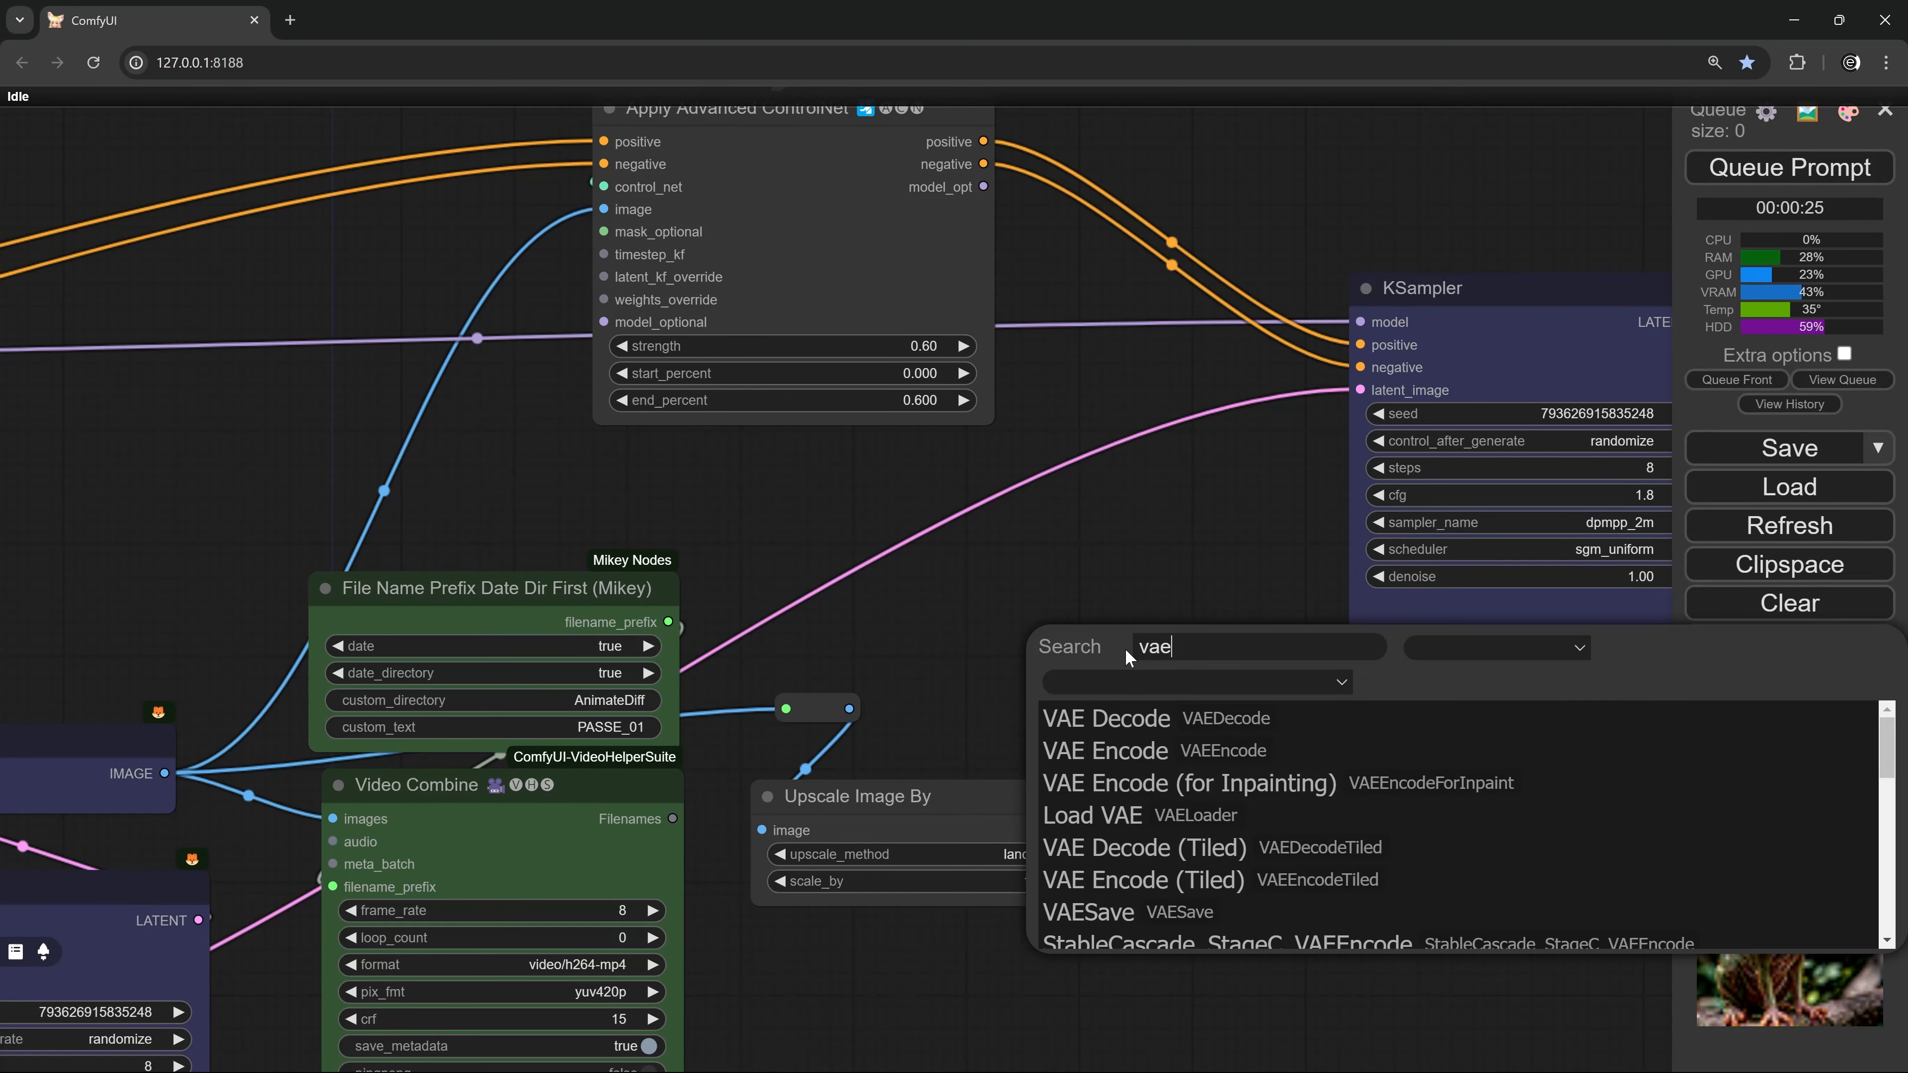
left_click(1149, 750)
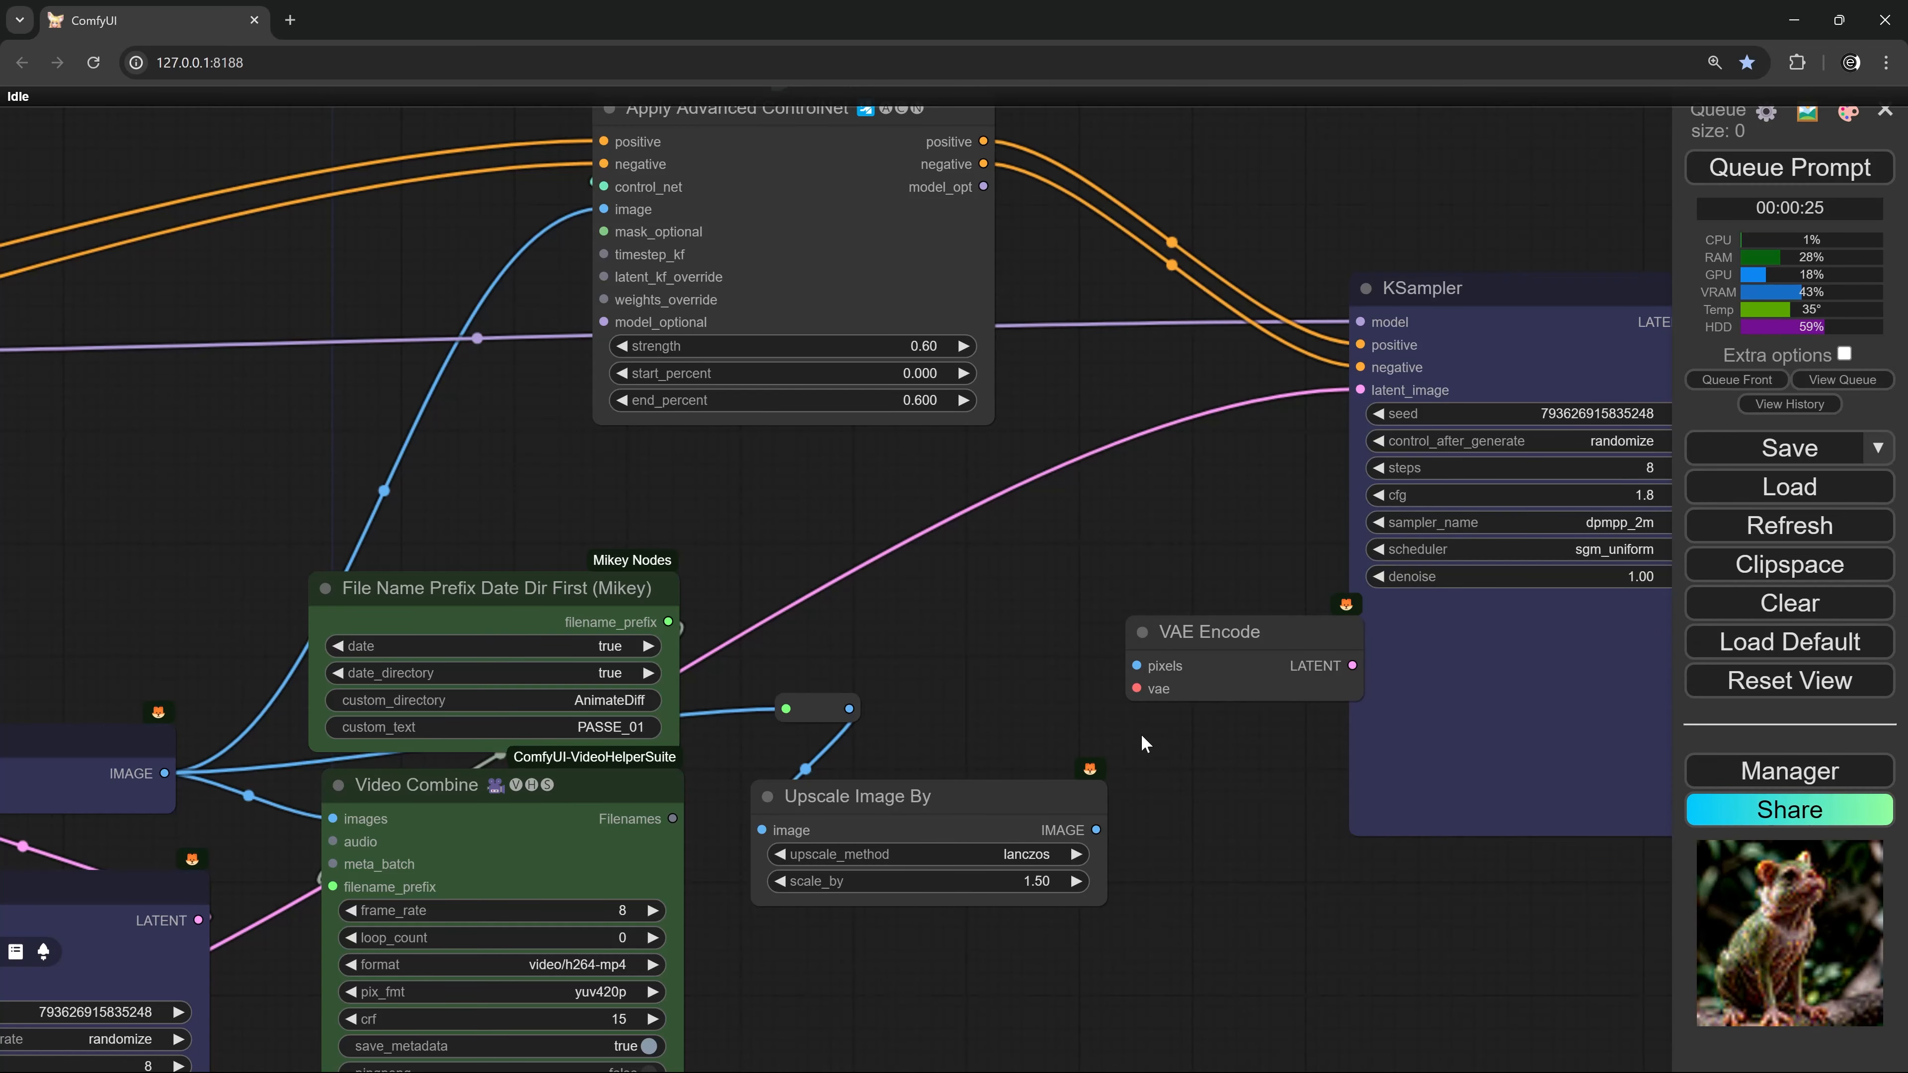
Wire the upscaled image and the VAE reroute into VAE Encode, and its LATENT output into the second KSampler's latent_image
left_click_drag(1315, 664, 1301, 523)
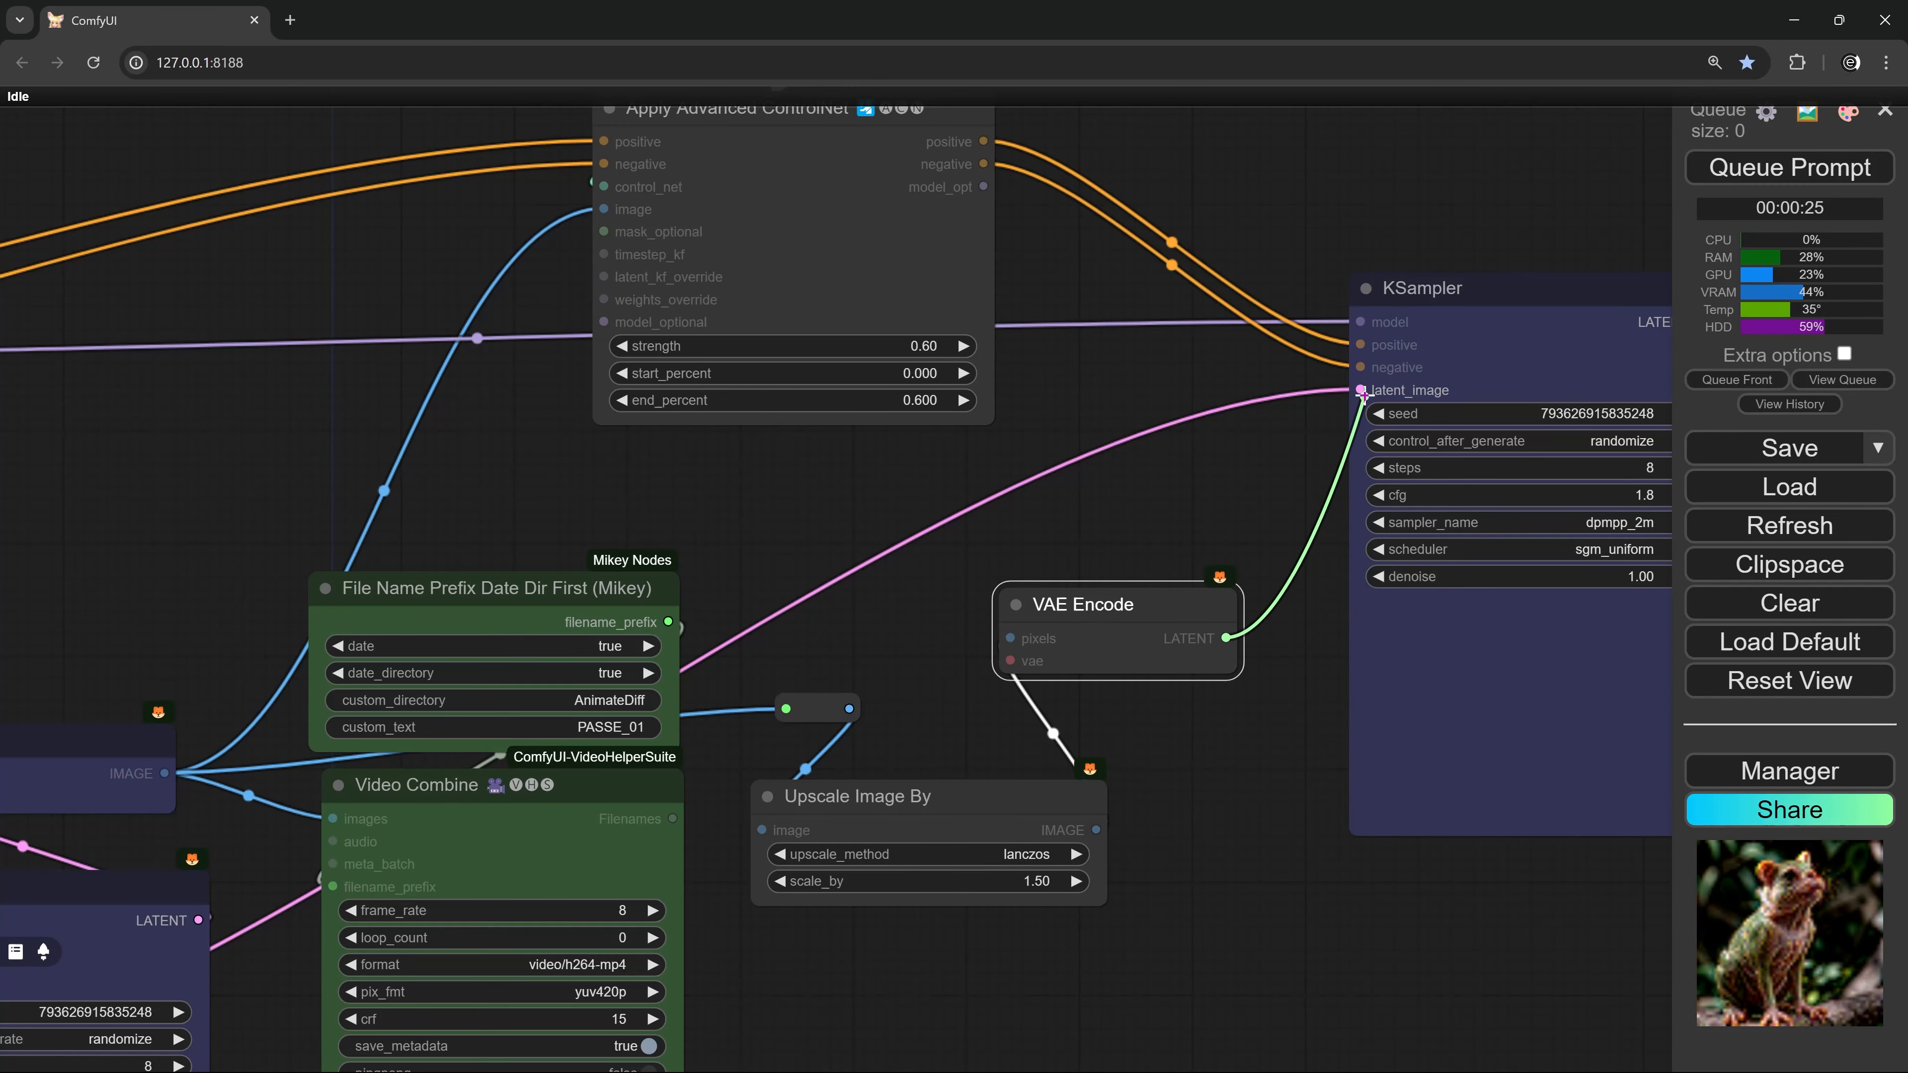
left_click_drag(1362, 391, 1362, 391)
scroll(787, 590, "down", 7)
scroll(641, 580, "down", 5)
left_click_drag(58, 510, 901, 602)
Set the denoise of the second KSampler to 0.7
scroll(1066, 573, "up", 18)
left_click(1224, 586)
type("0.")
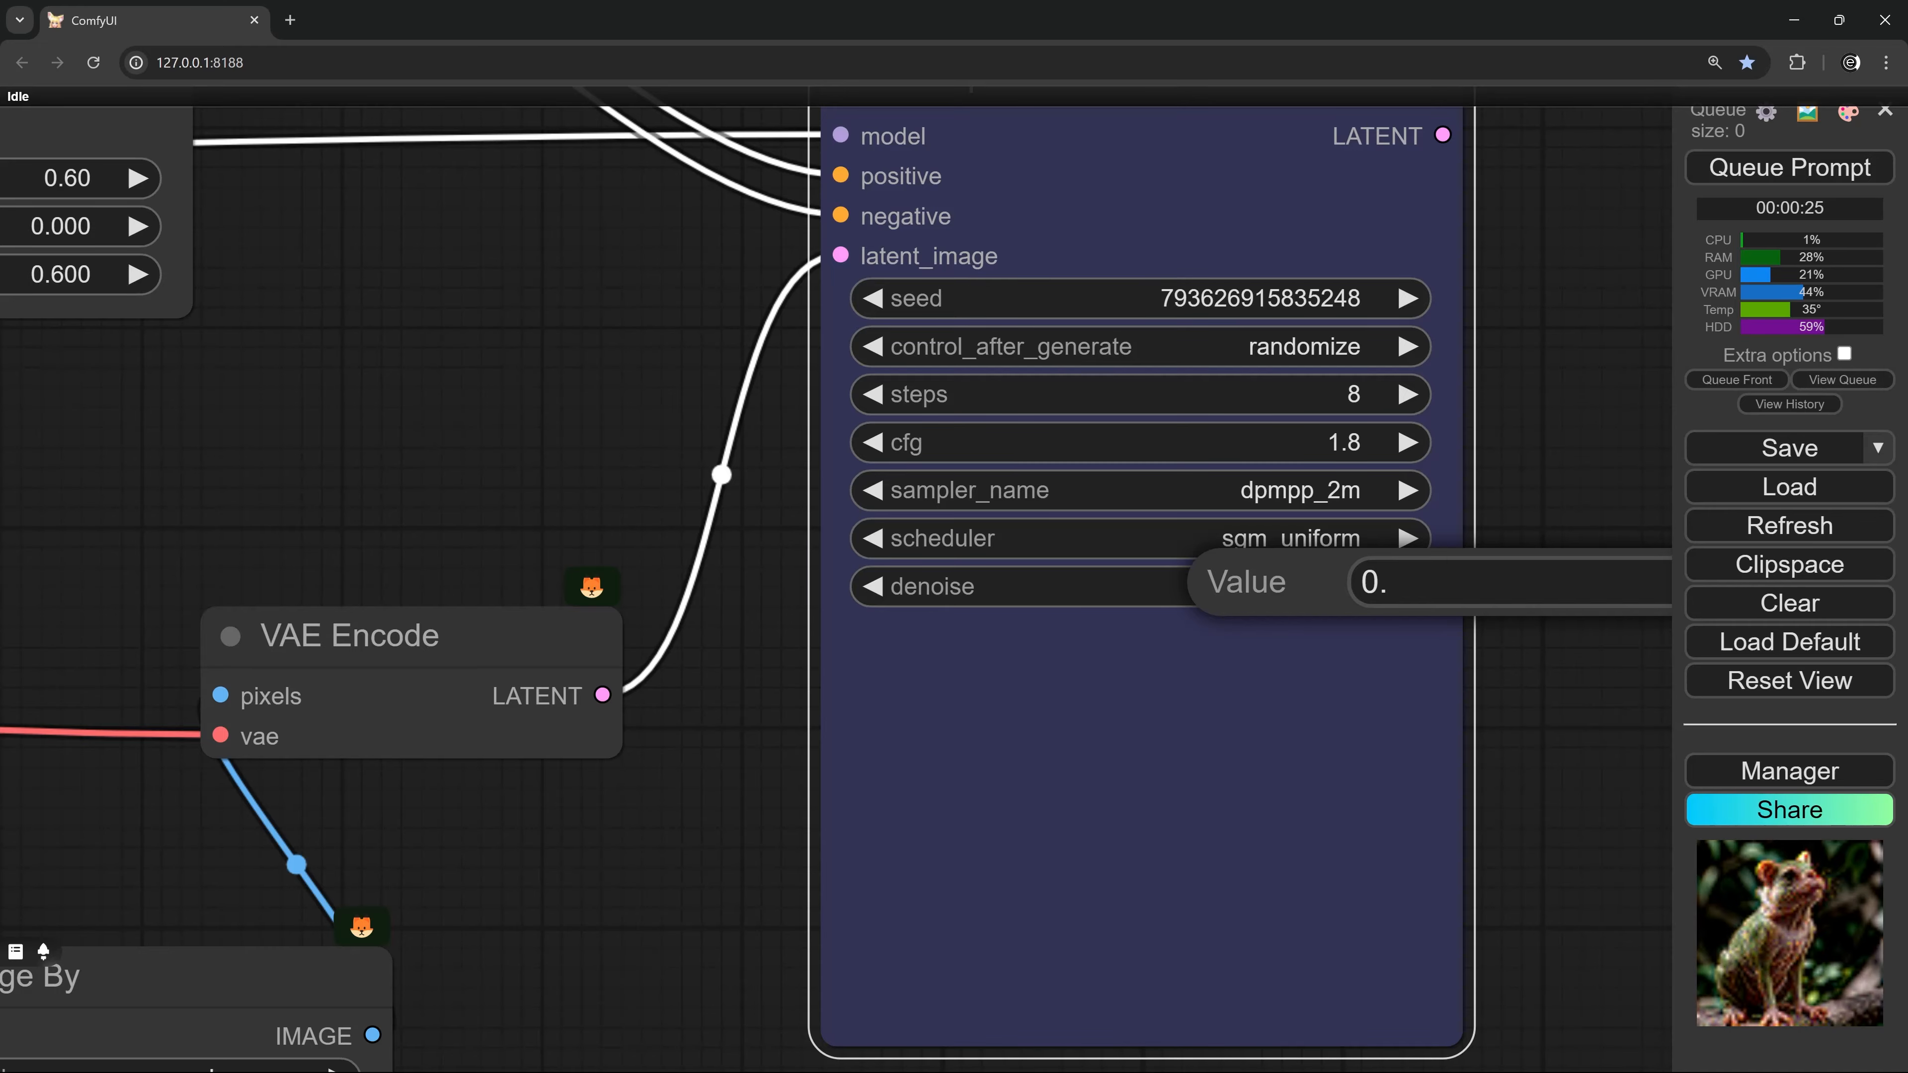
type("7")
key("Return")
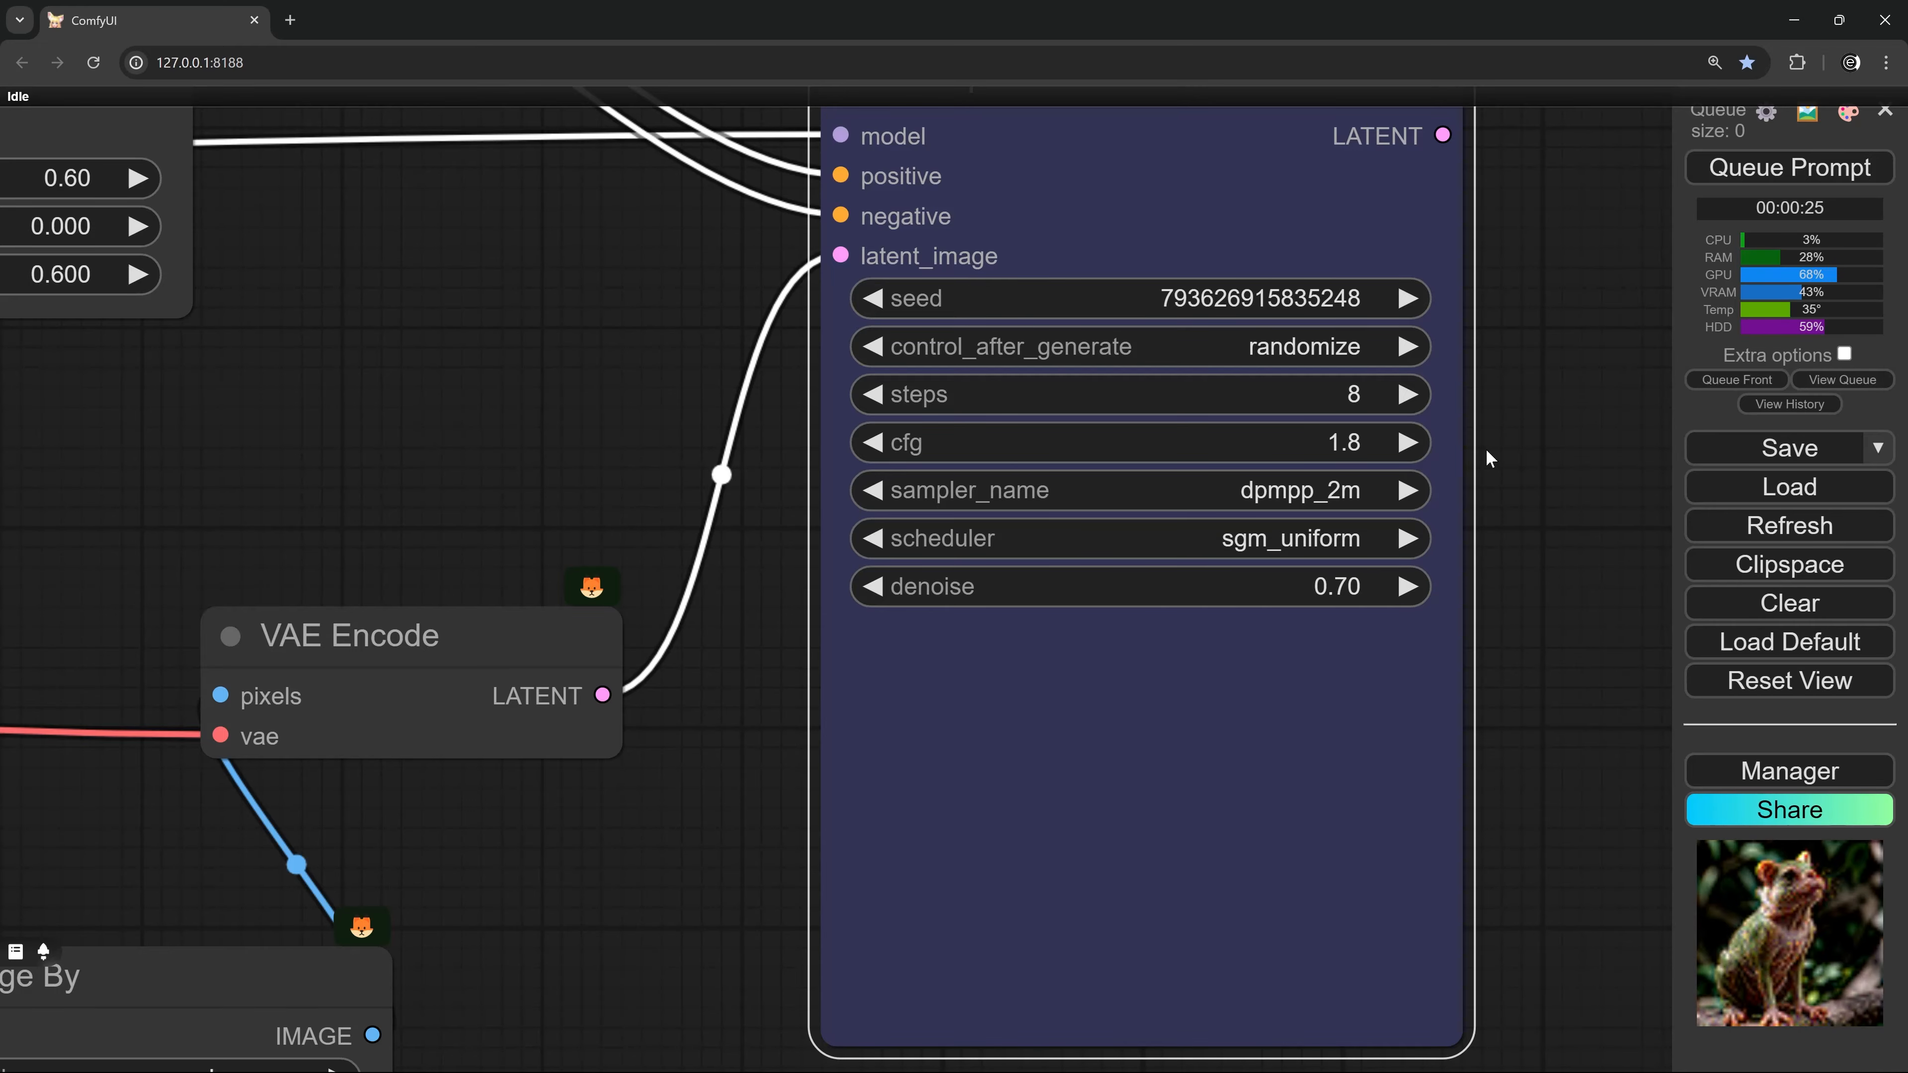
scroll(1541, 396, "down", 10)
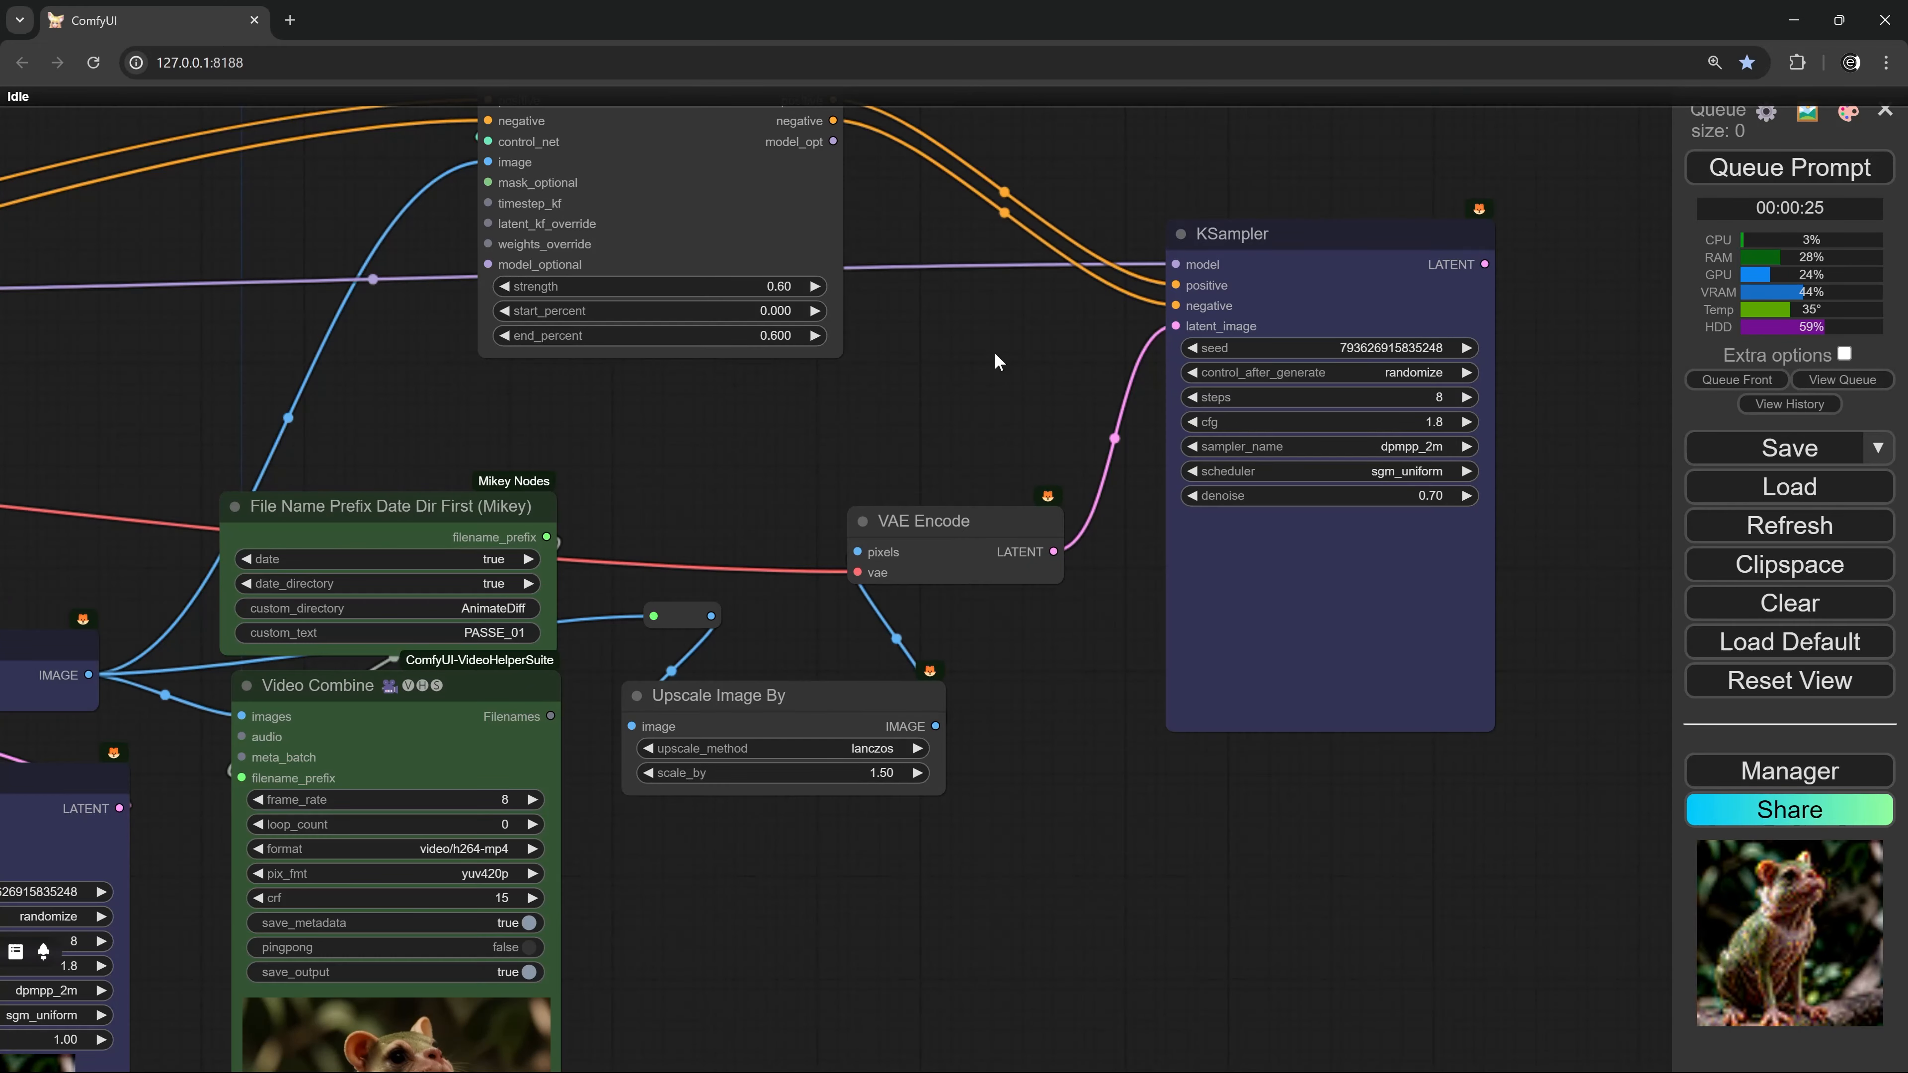
Place a copy of VAE Decode after the second KSampler and connect its samples and, through a new reroute, its vae input
left_click_drag(993, 352, 980, 492)
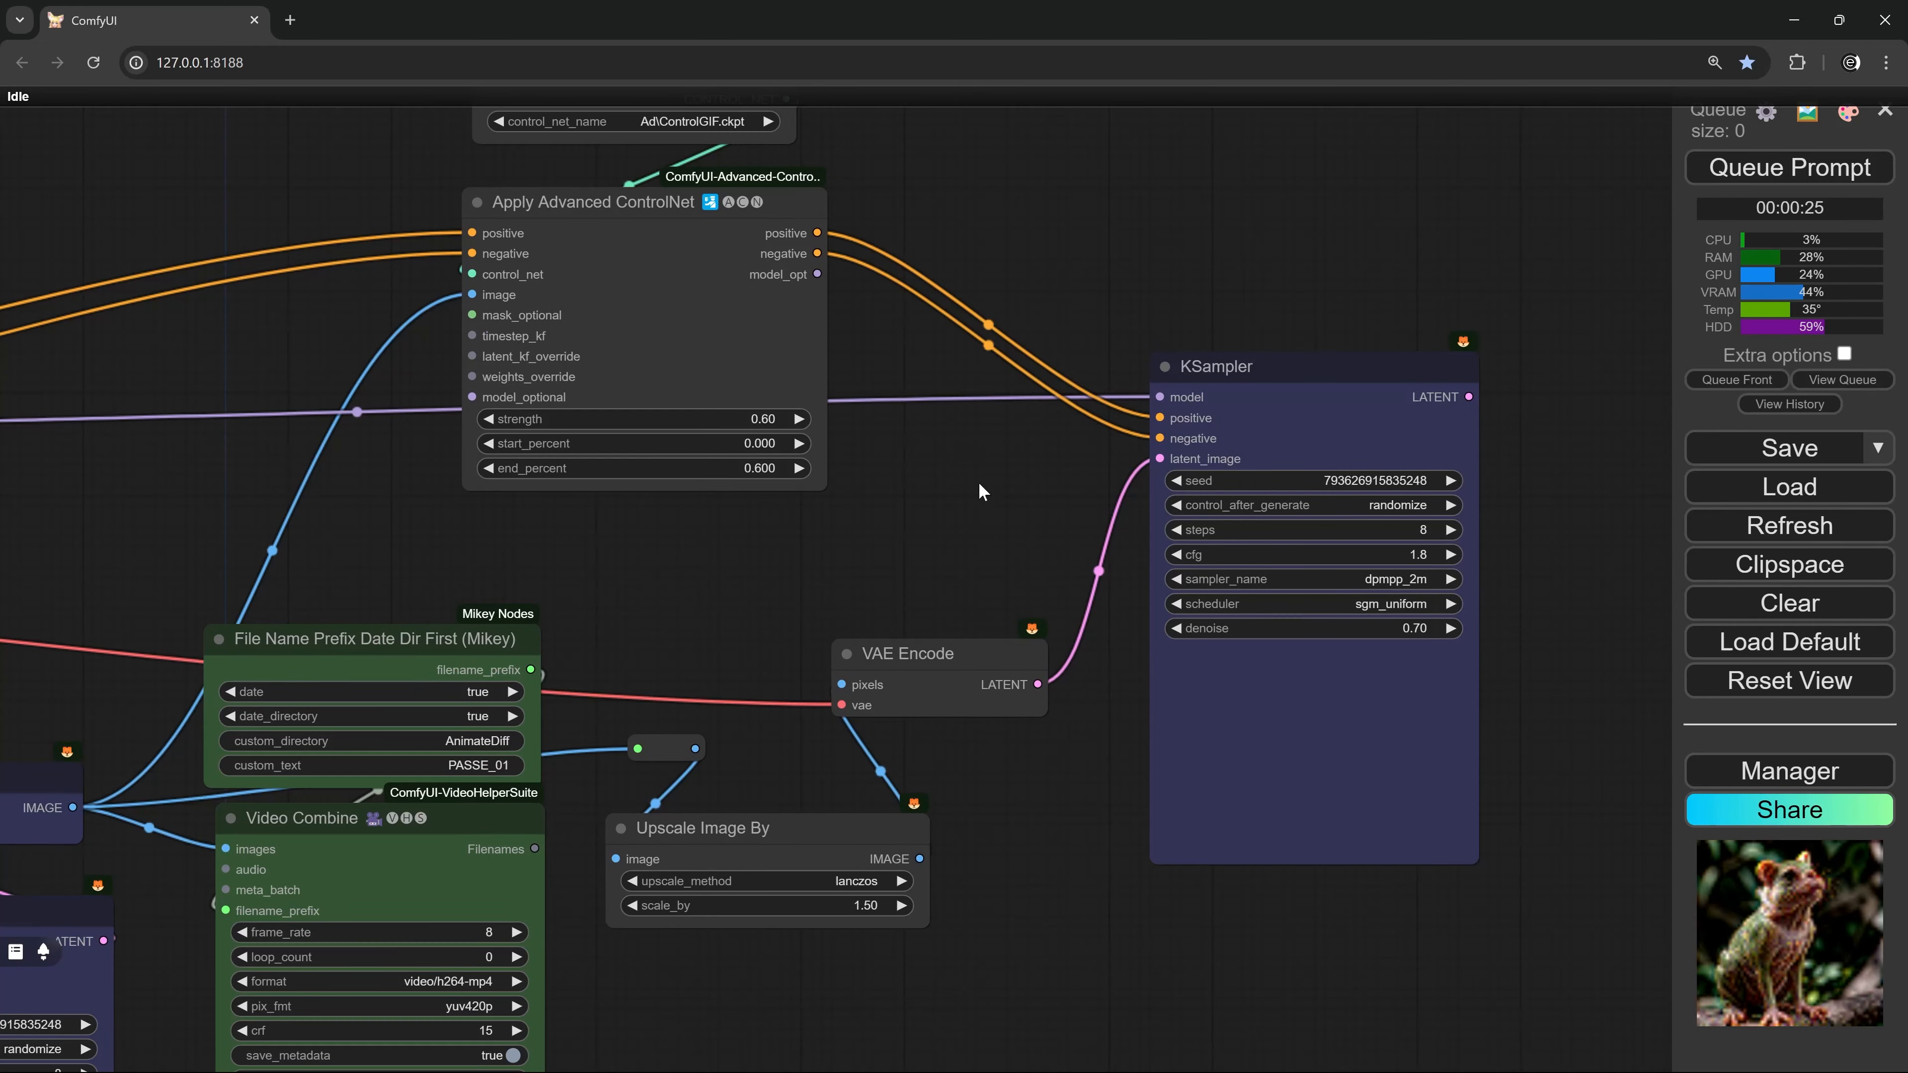
scroll(961, 518, "down", 4)
left_click_drag(218, 704, 1409, 430)
left_click_drag(1295, 444, 1344, 452)
left_click_drag(867, 654, 797, 640)
left_click(836, 714)
left_click_drag(815, 641, 1344, 465)
Duplicate the File Name Prefix and Video Combine nodes and connect the second VAE Decode image output to the copied Video Combine
left_click(562, 613)
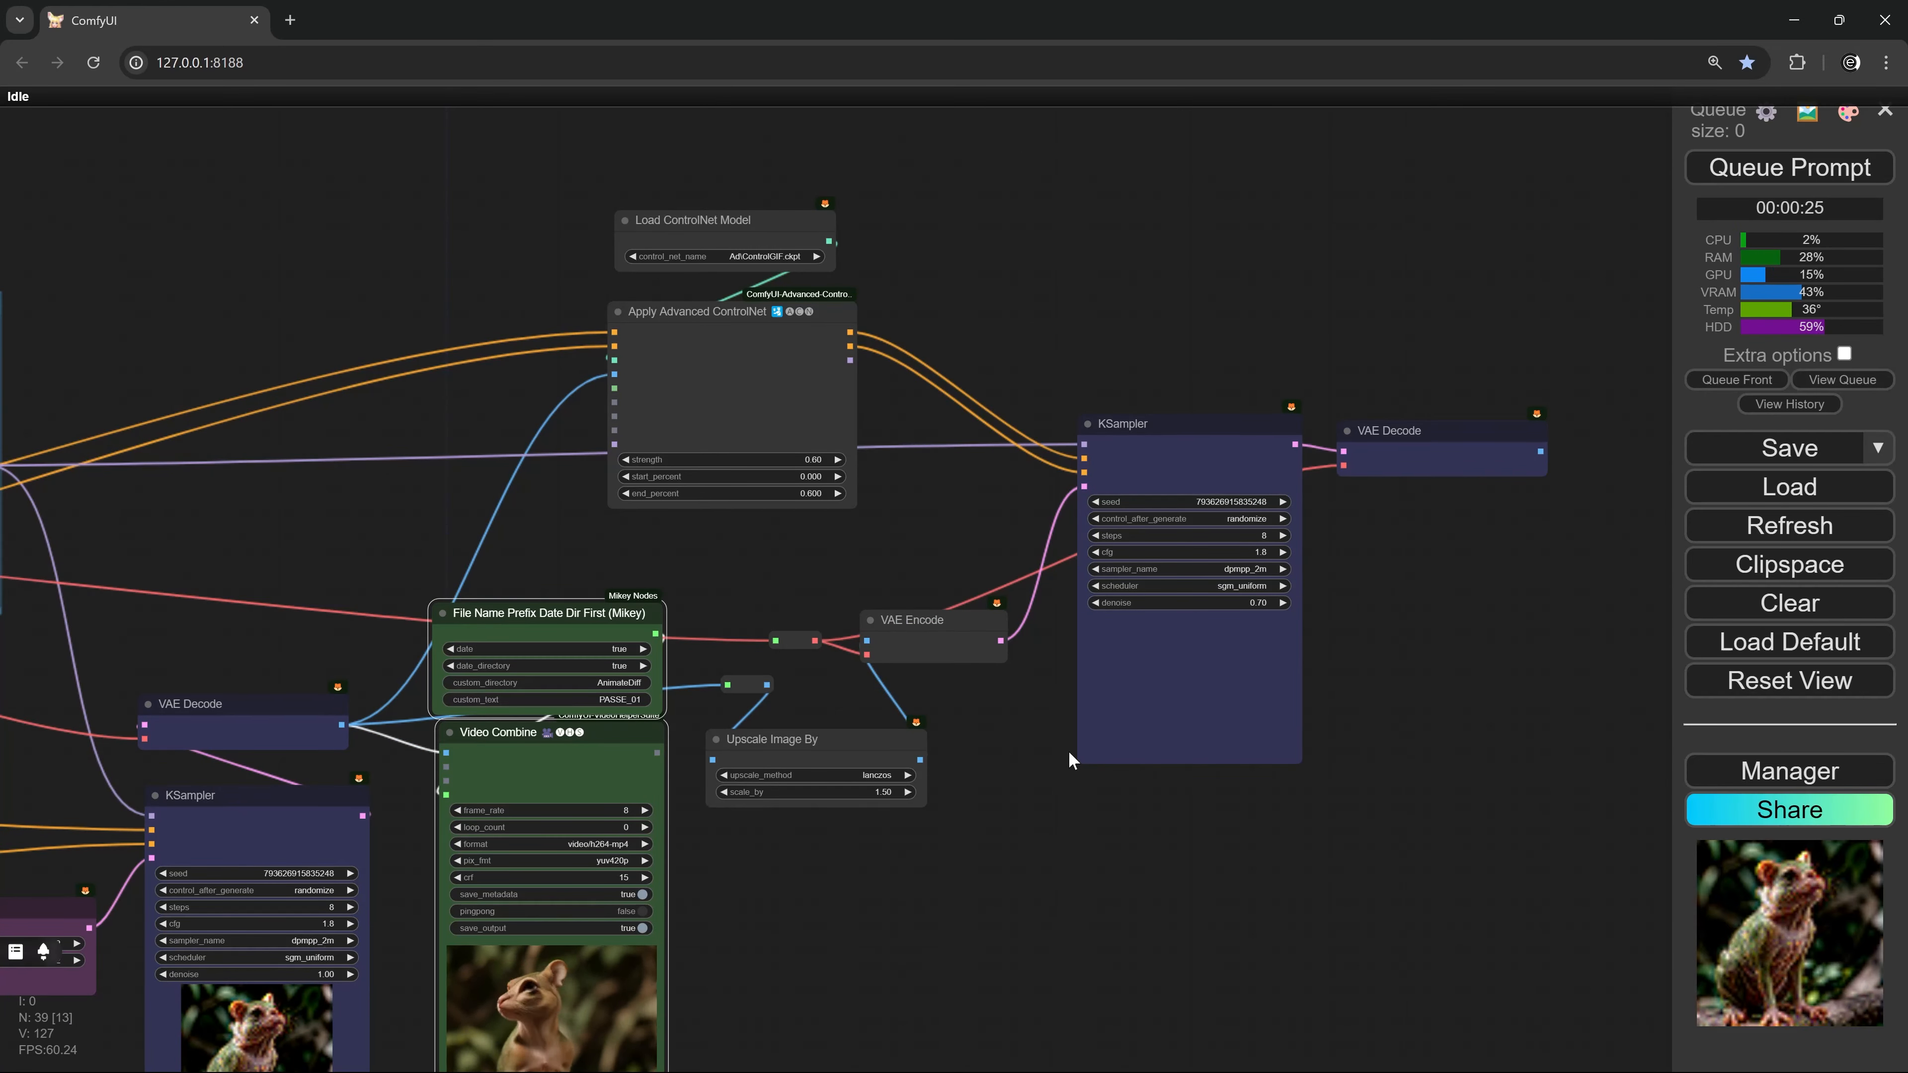
key("ctrl+v")
left_click_drag(1541, 451, 1407, 675)
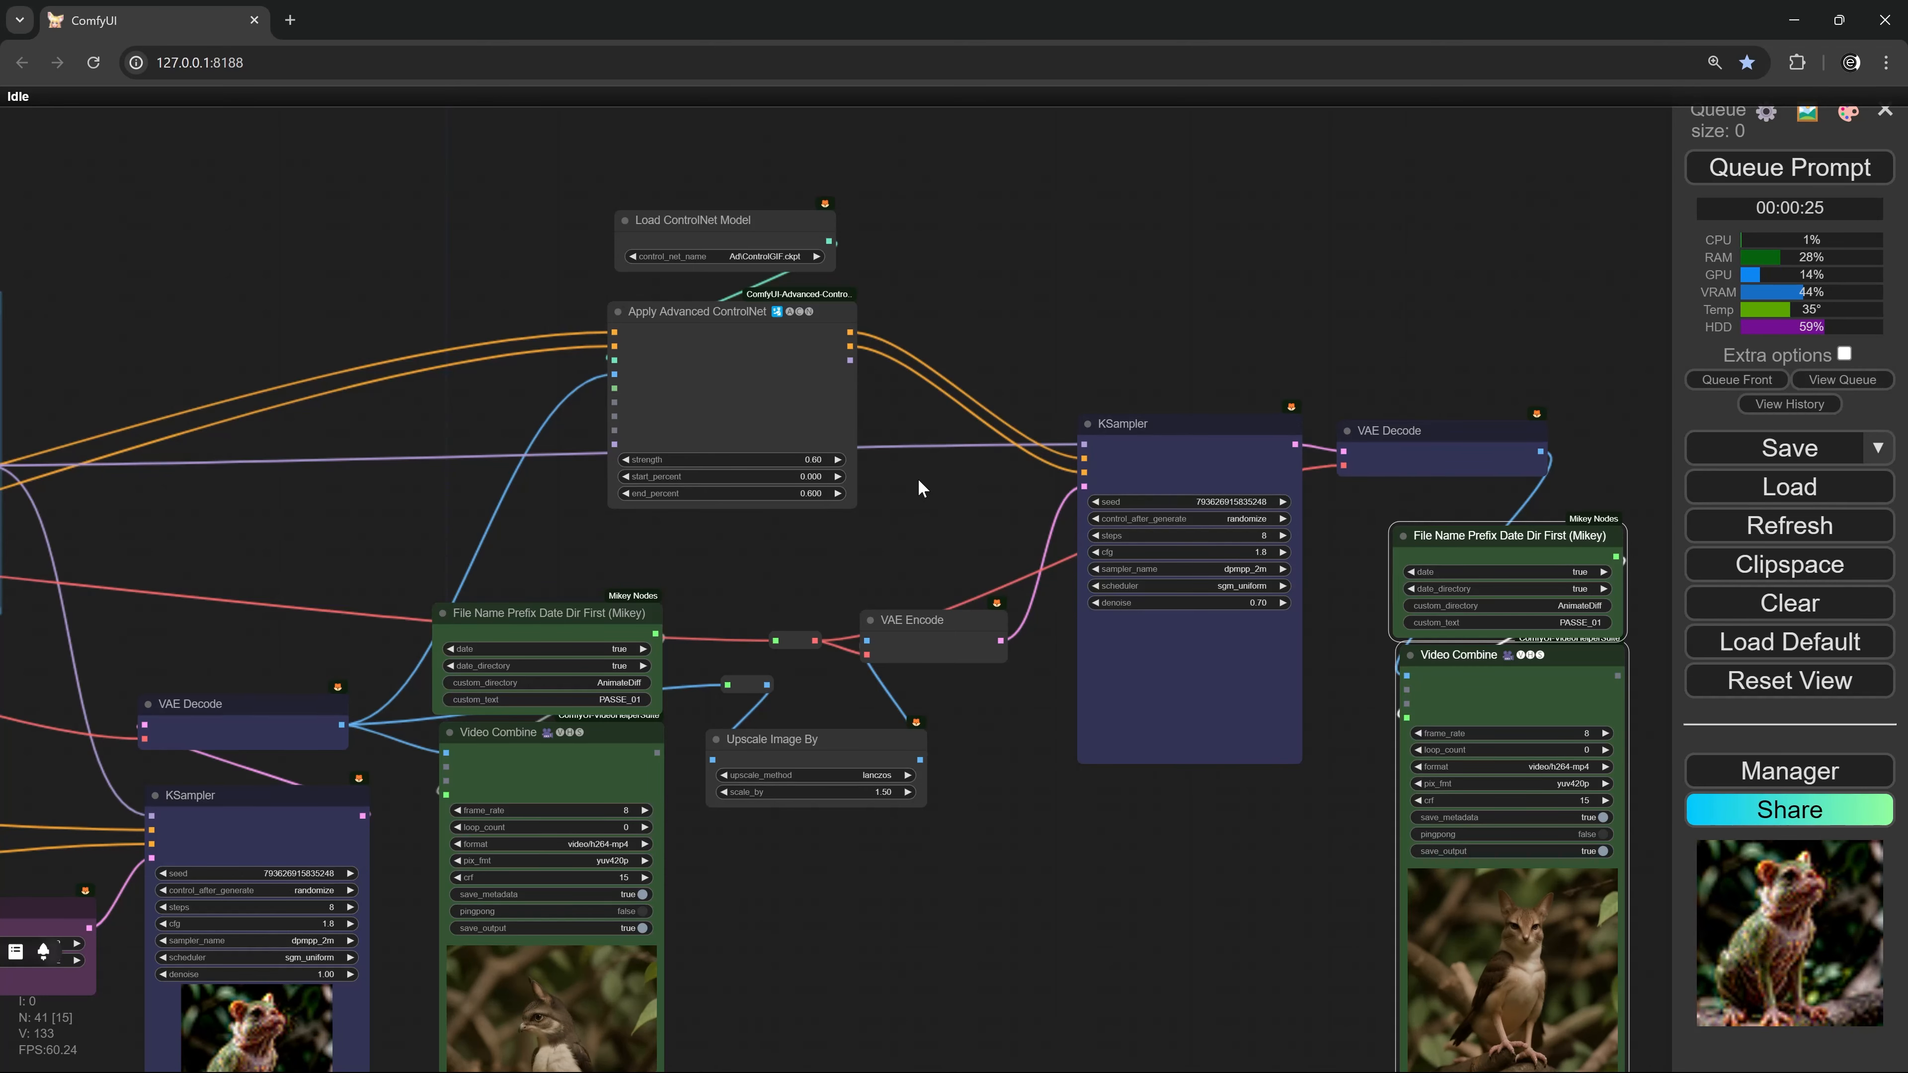
Examine the chain from the Load Image nodes through Image Batch Manager and IPAdapter Weights to the IPAdapter Batch nodes
left_click_drag(923, 488, 993, 543)
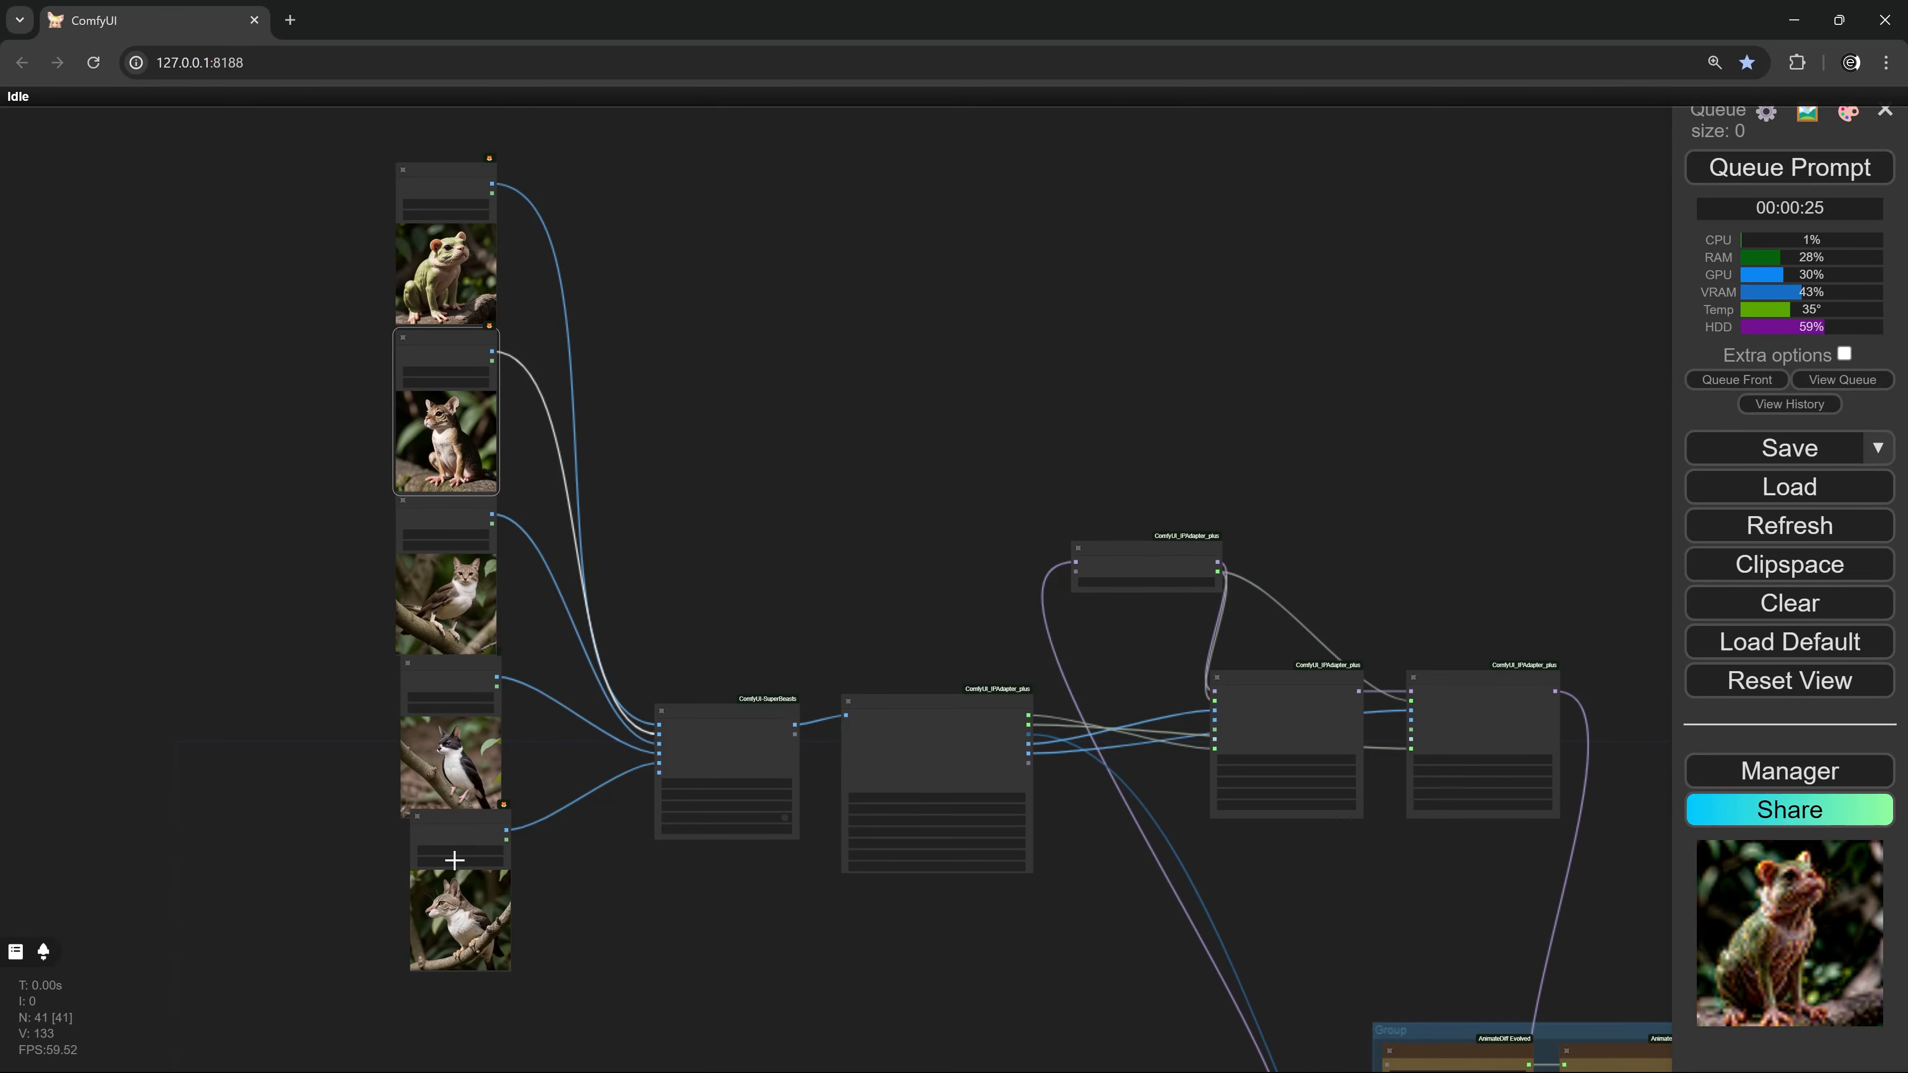
scroll(444, 451, "up", 4)
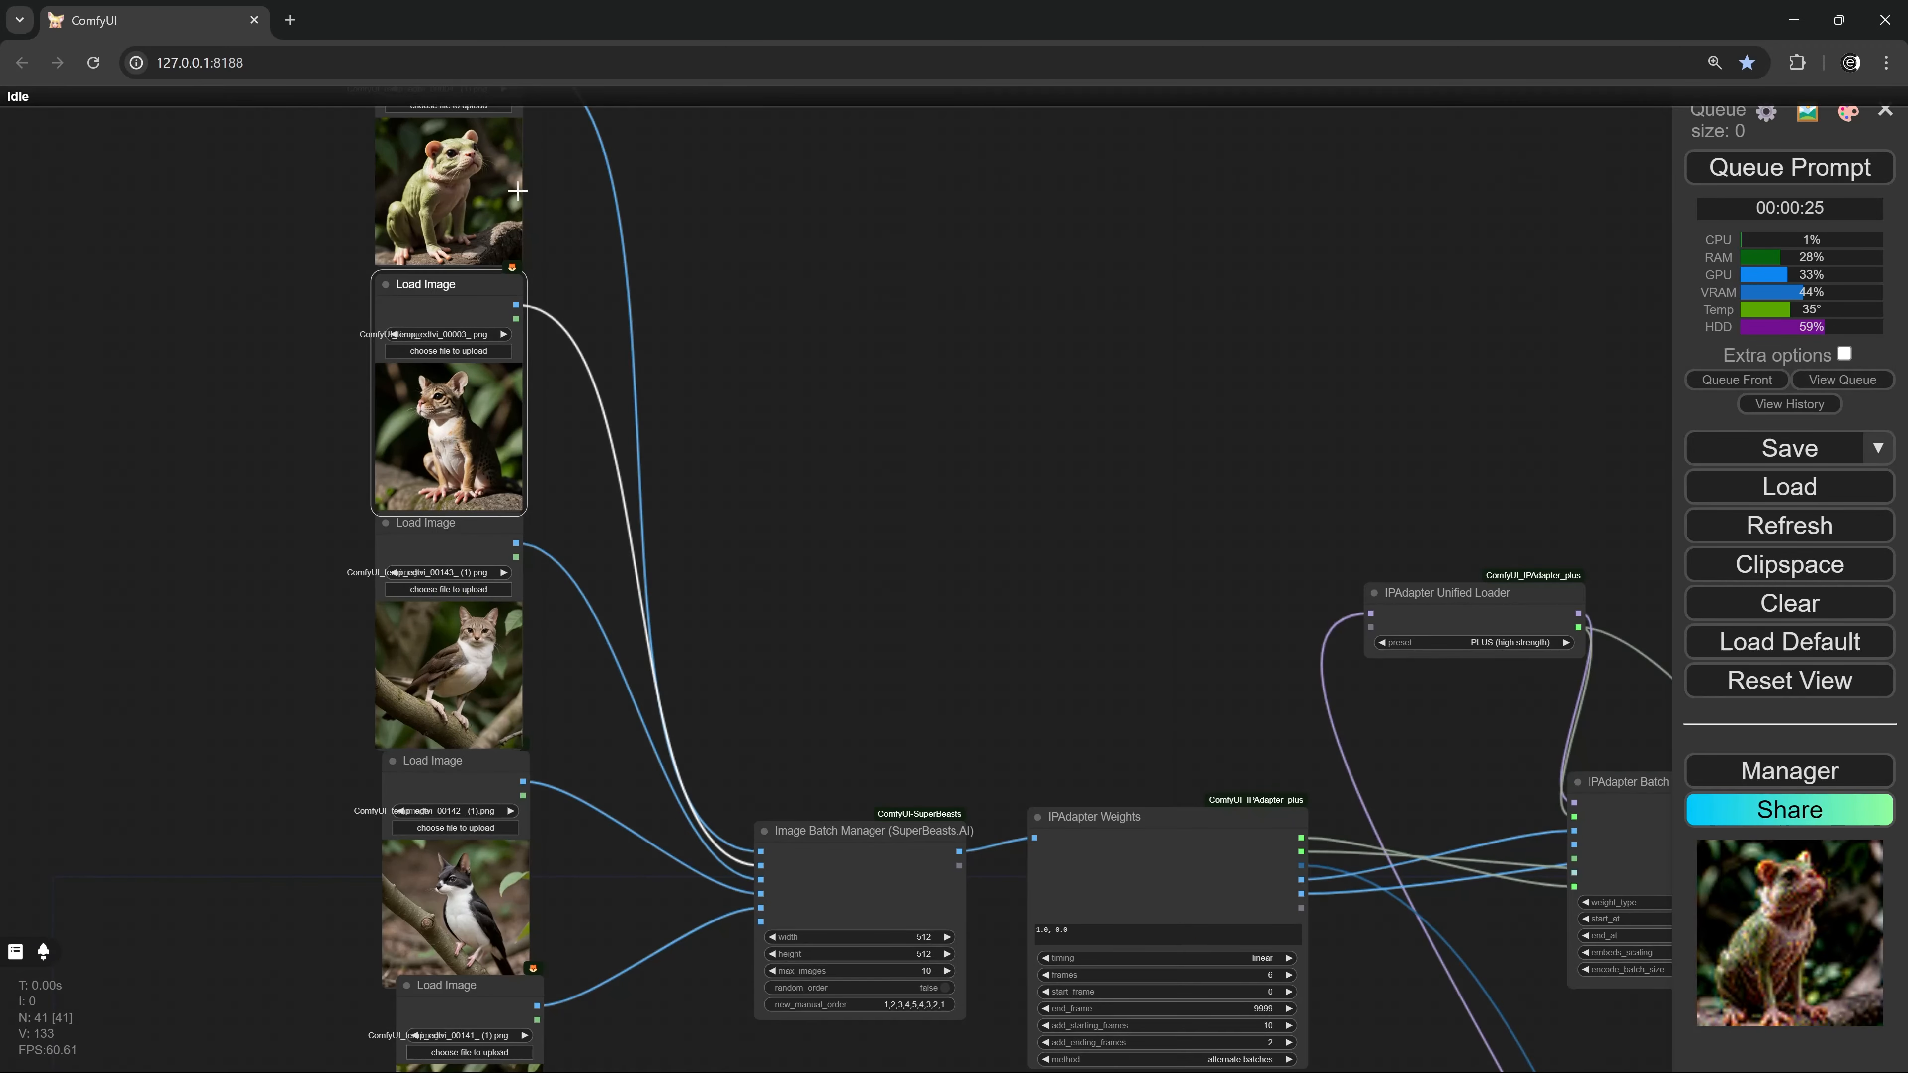
scroll(834, 531, "down", 7)
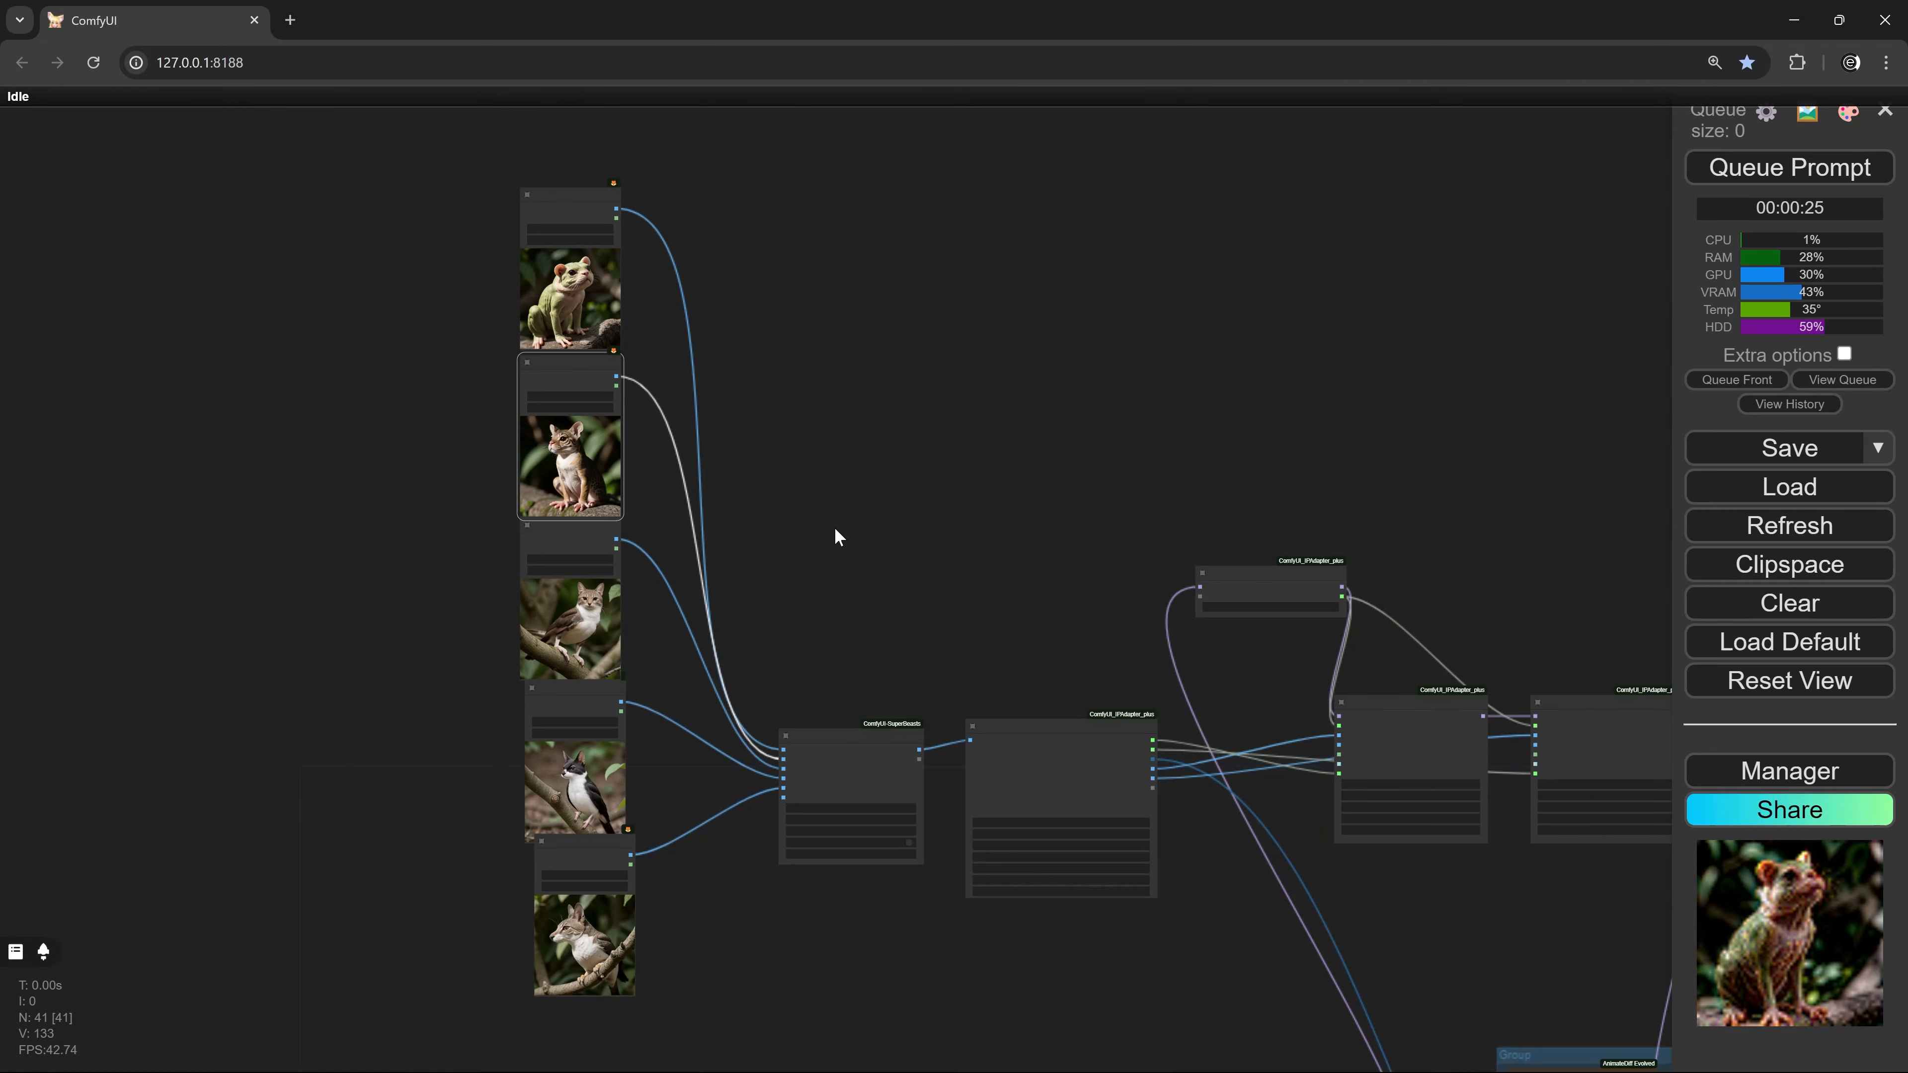
left_click_drag(815, 485, 583, 402)
scroll(796, 520, "up", 7)
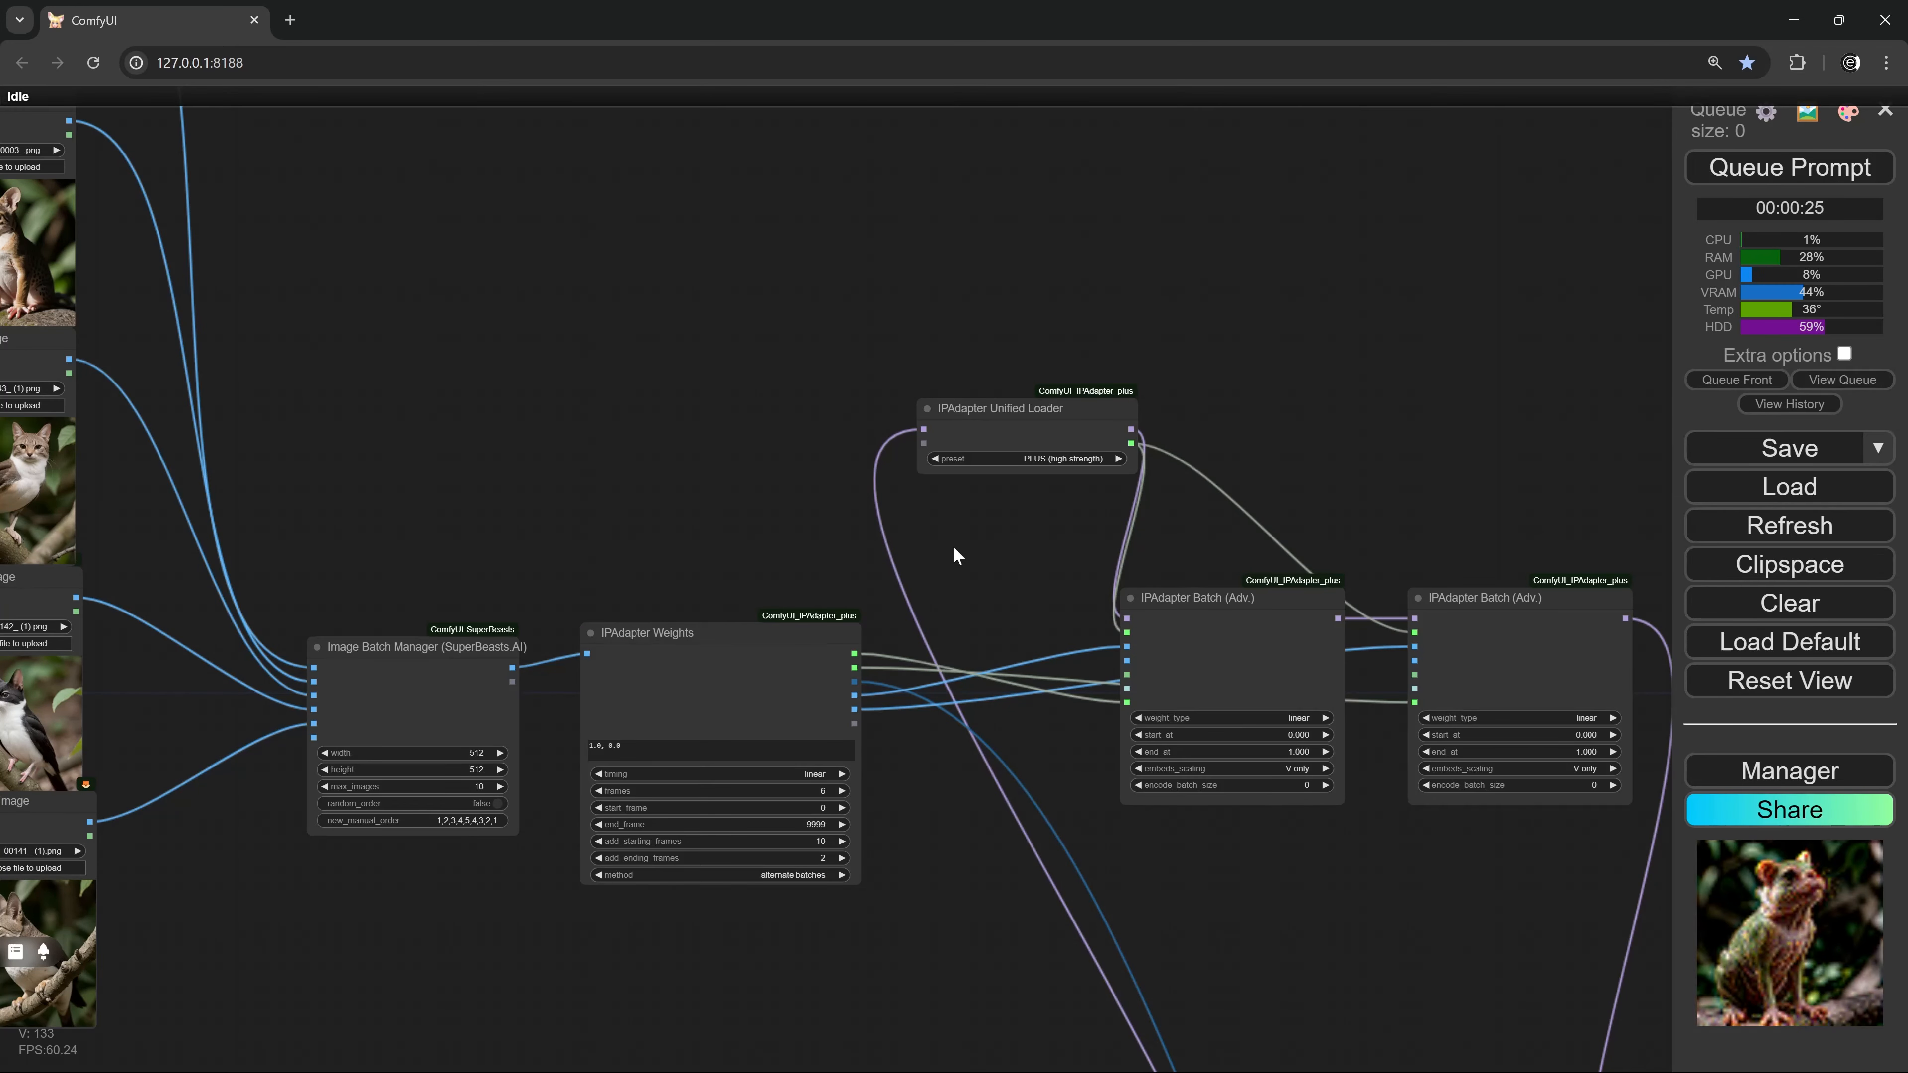
scroll(952, 548, "down", 3)
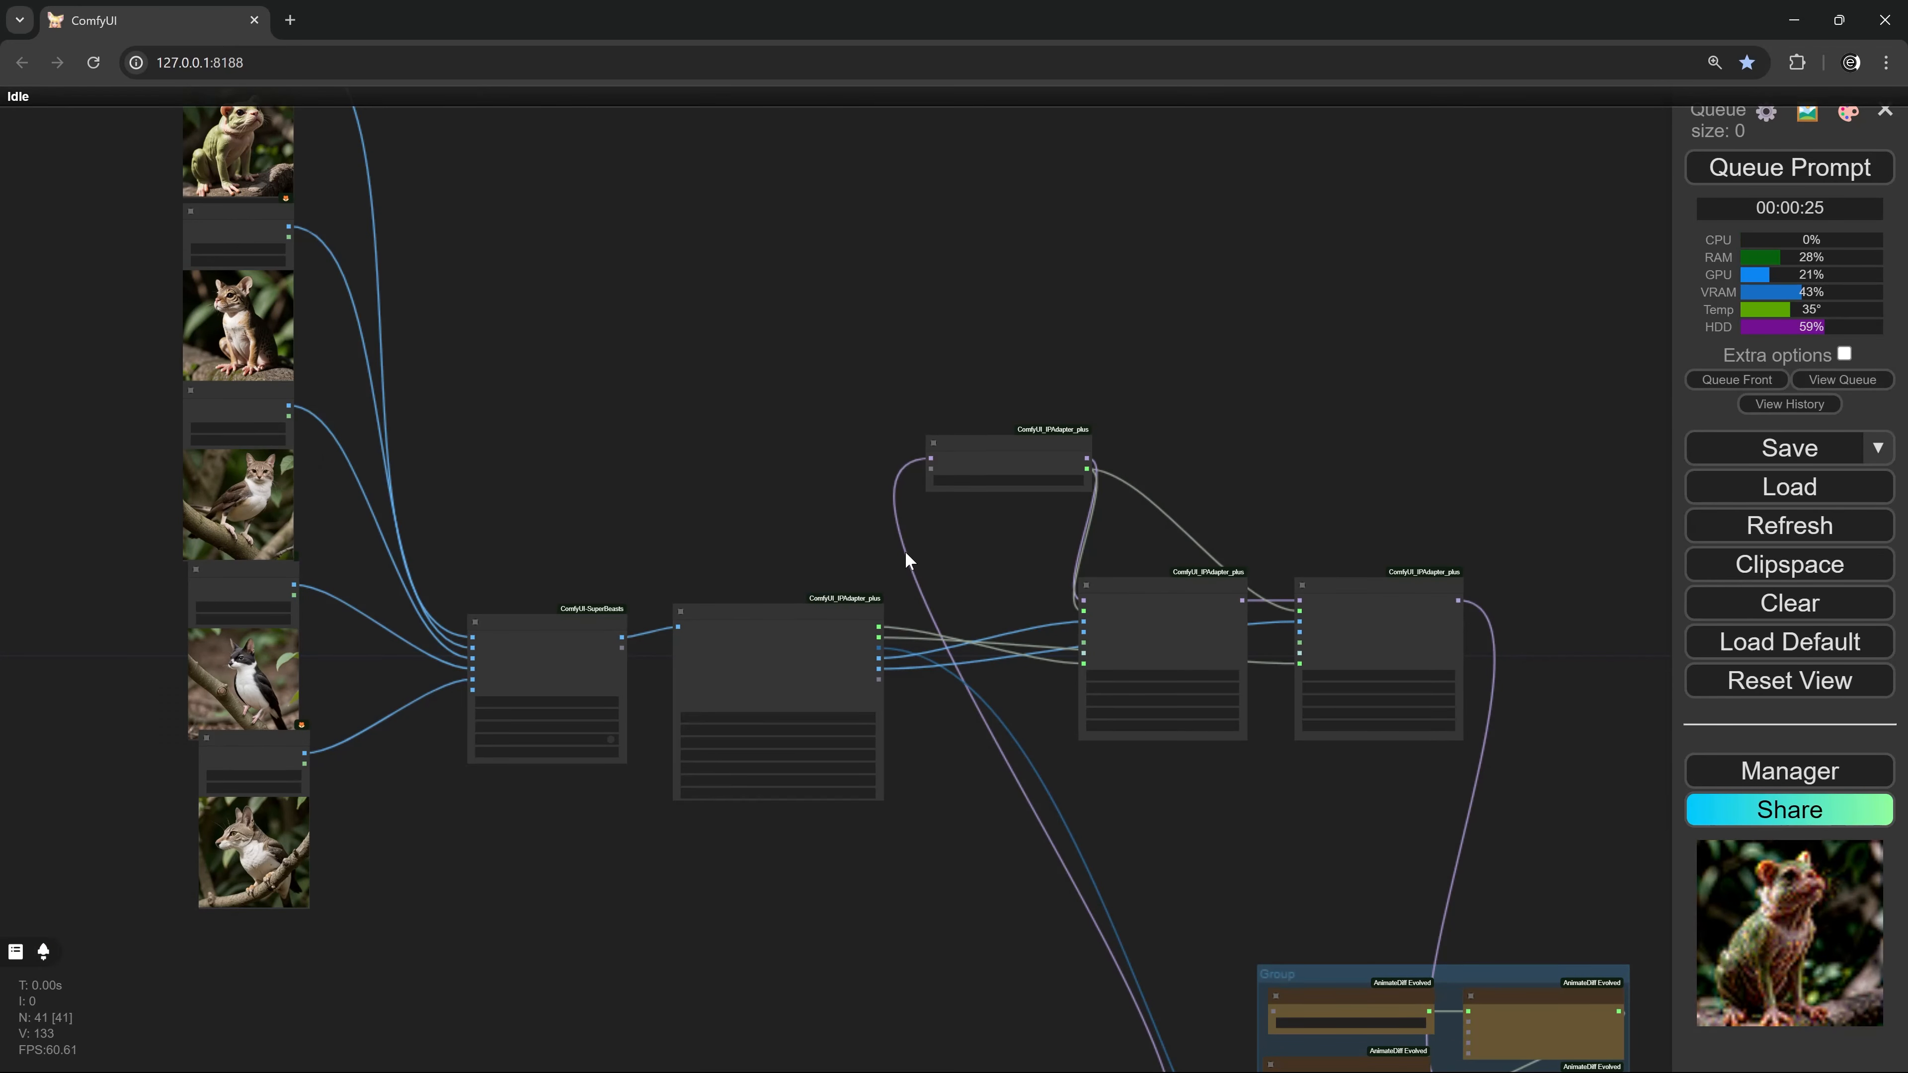
left_click_drag(699, 384, 674, 471)
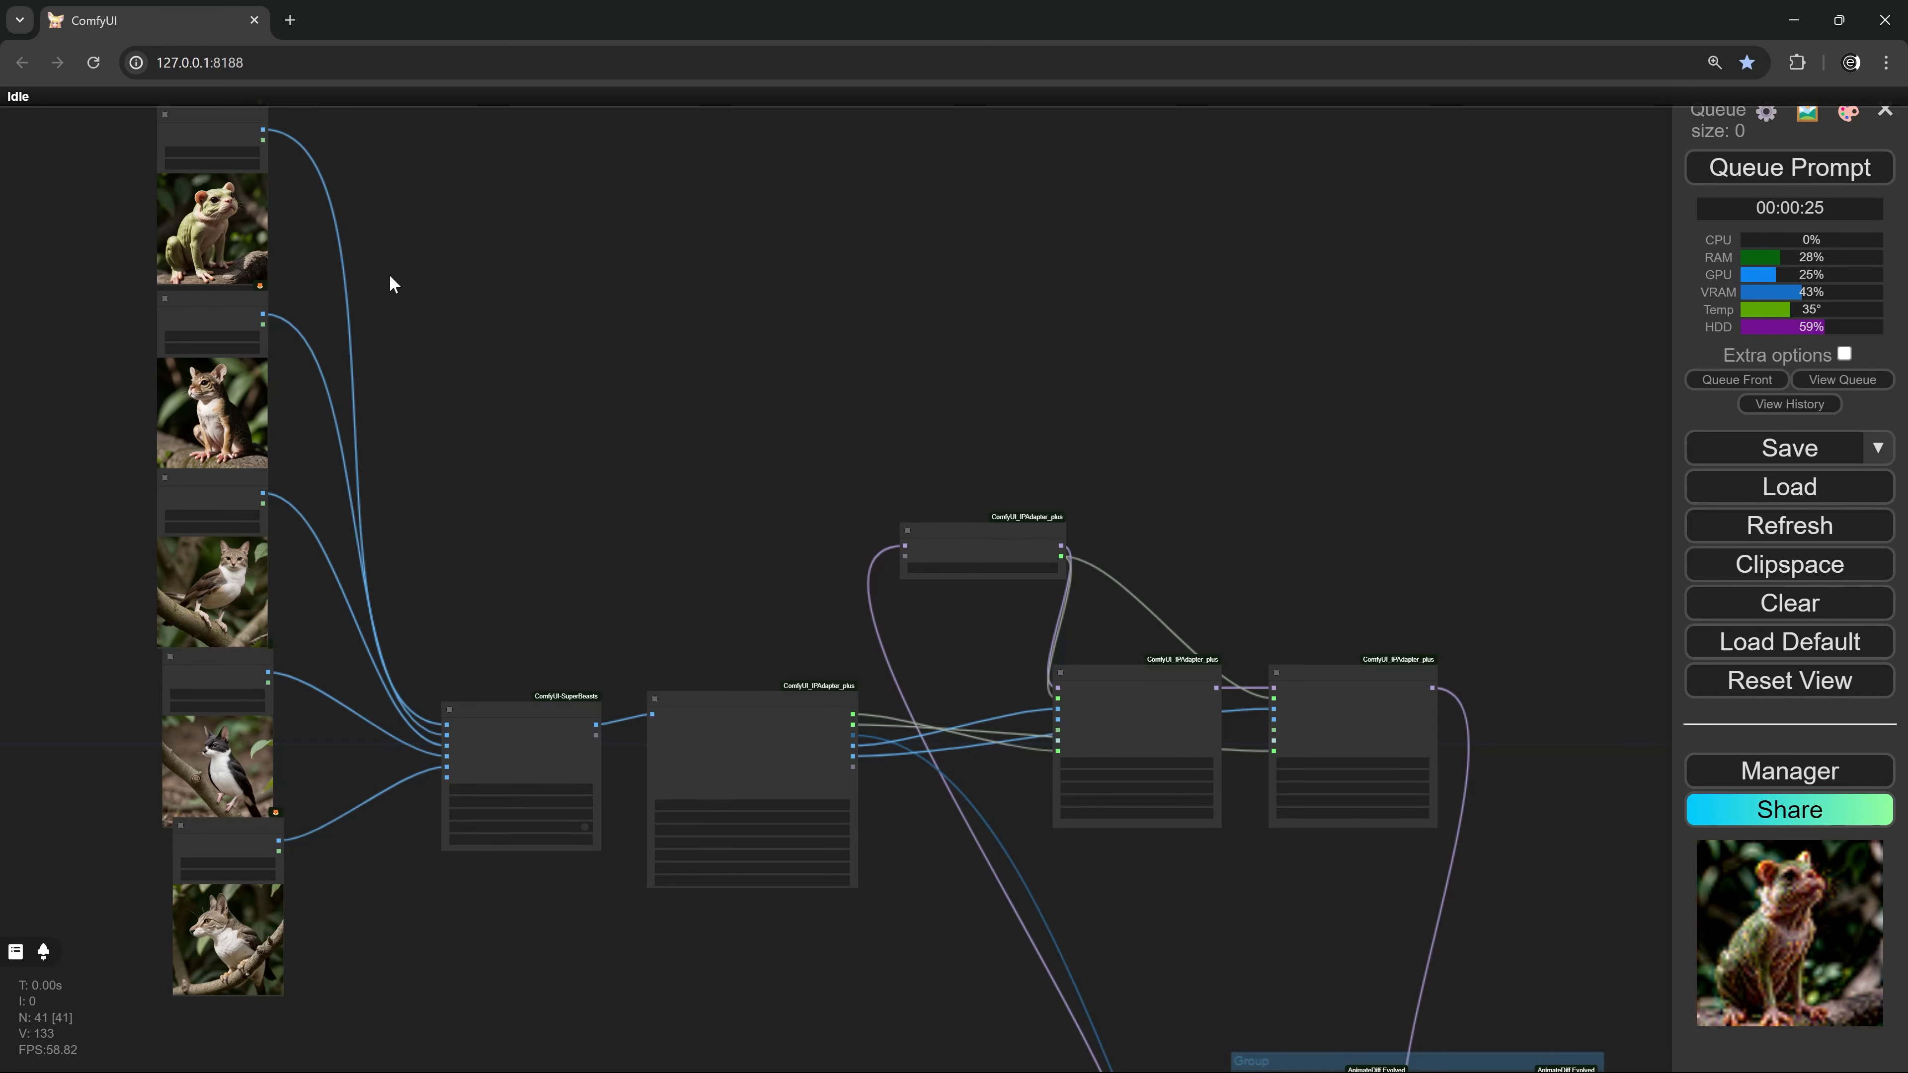
scroll(831, 443, "up", 4)
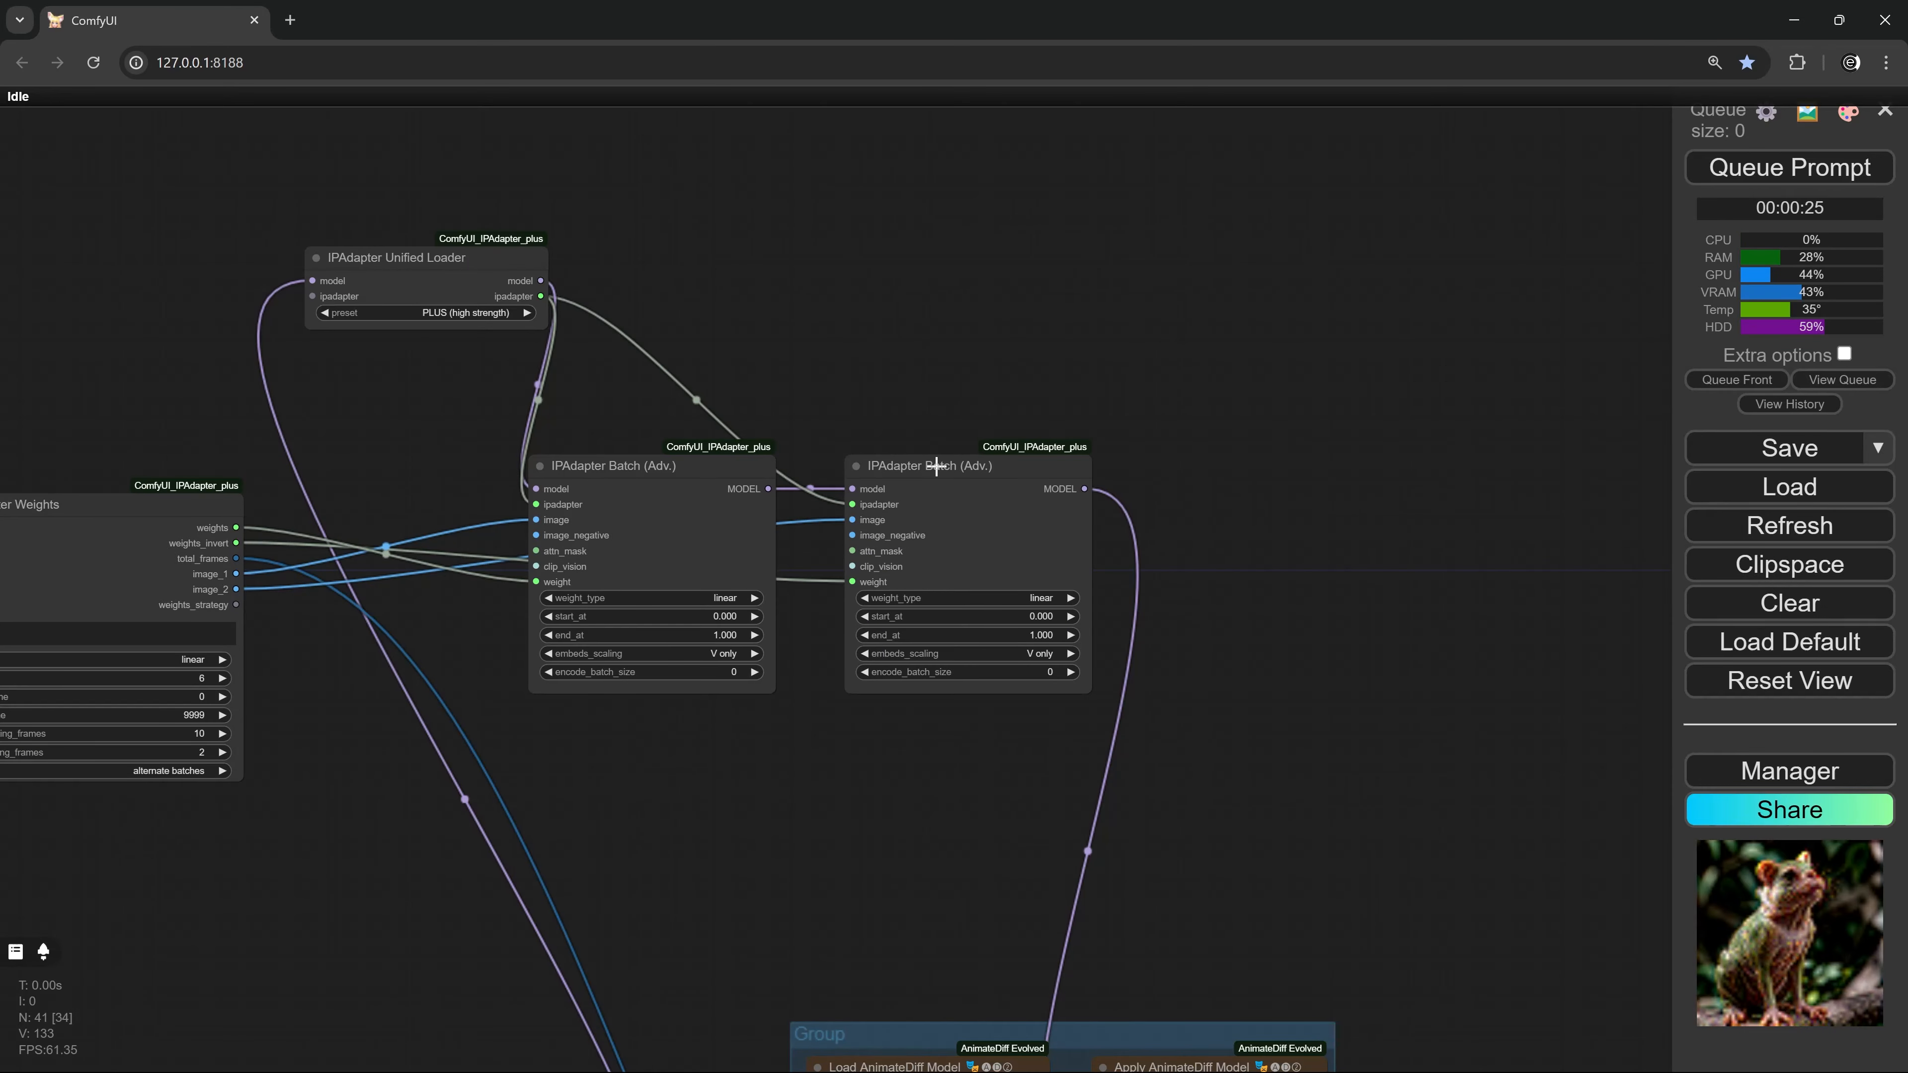
Duplicate IPAdapter Batch (Adv.) and connect the Unified Loader's model and ipadapter outputs and the image_1 output of IPAdapter Weights to it
left_click_drag(930, 473, 1337, 301)
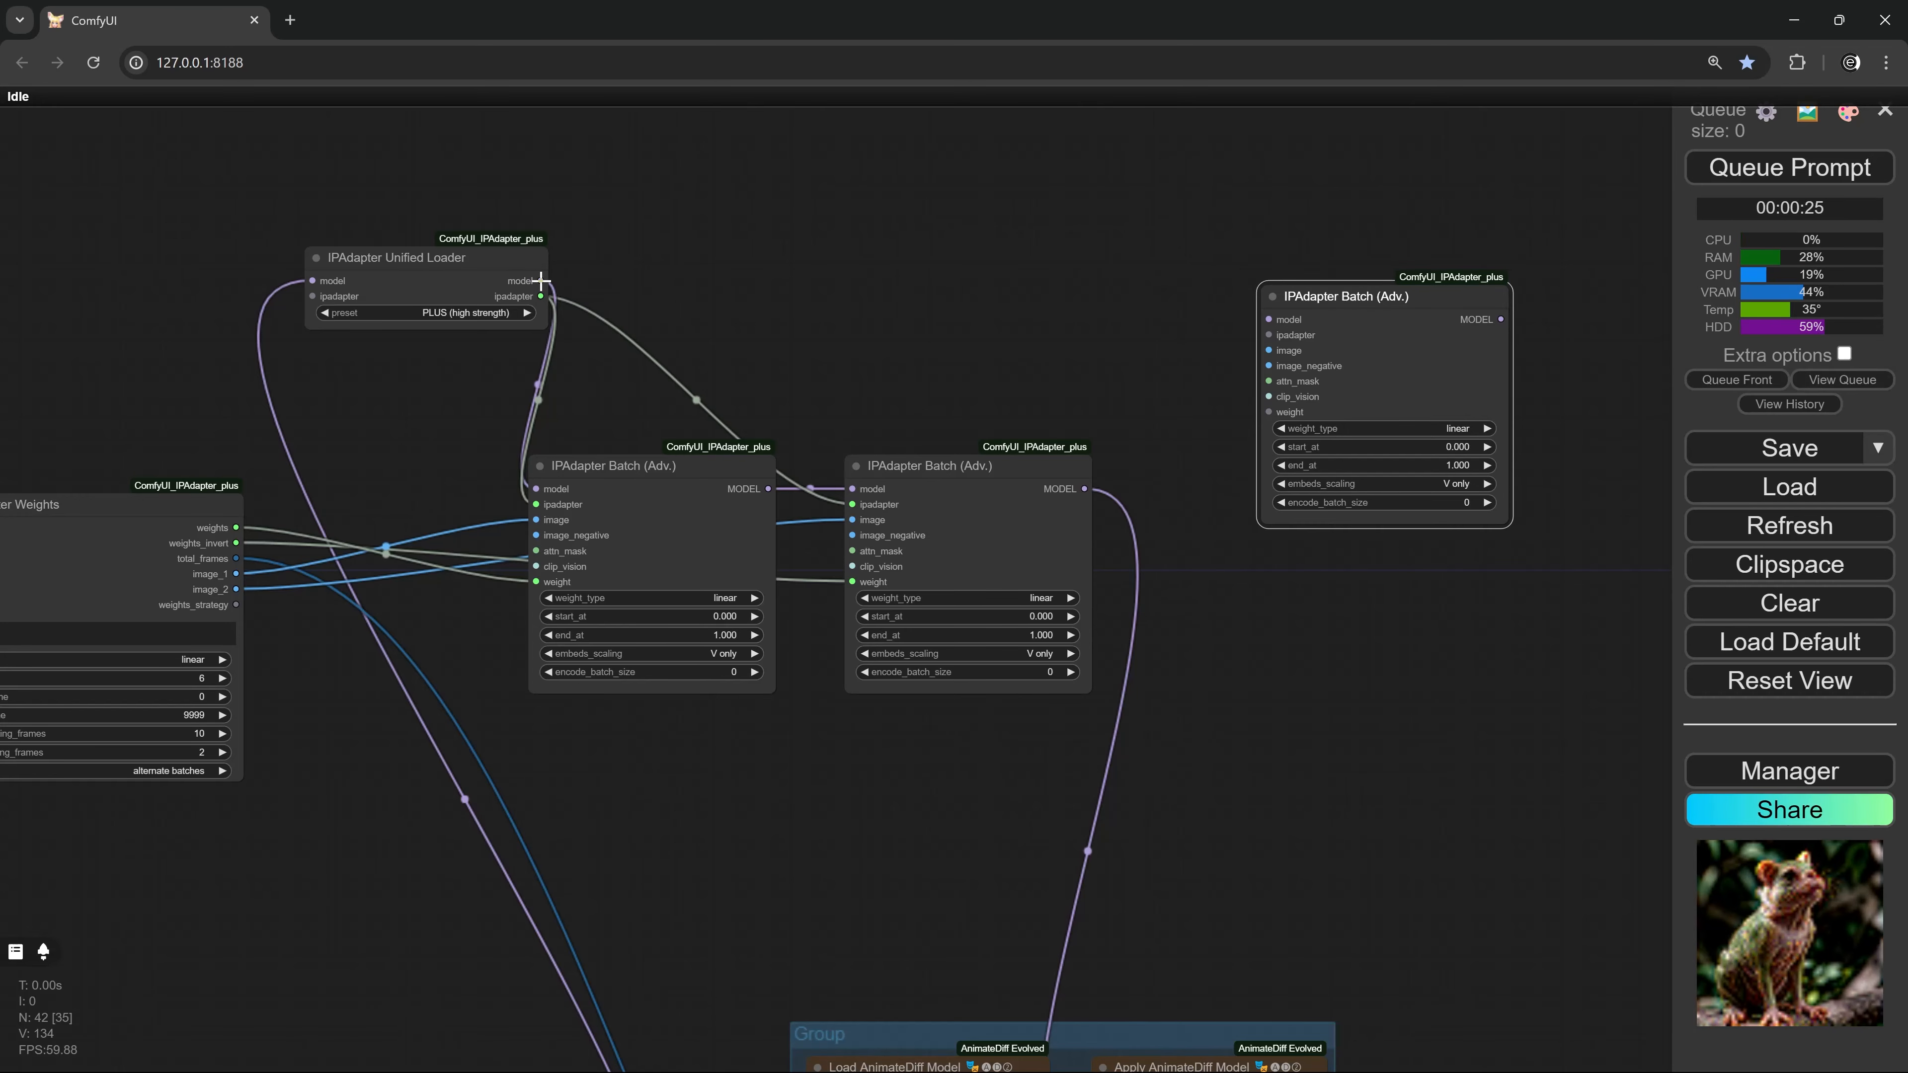
left_click_drag(541, 280, 1007, 328)
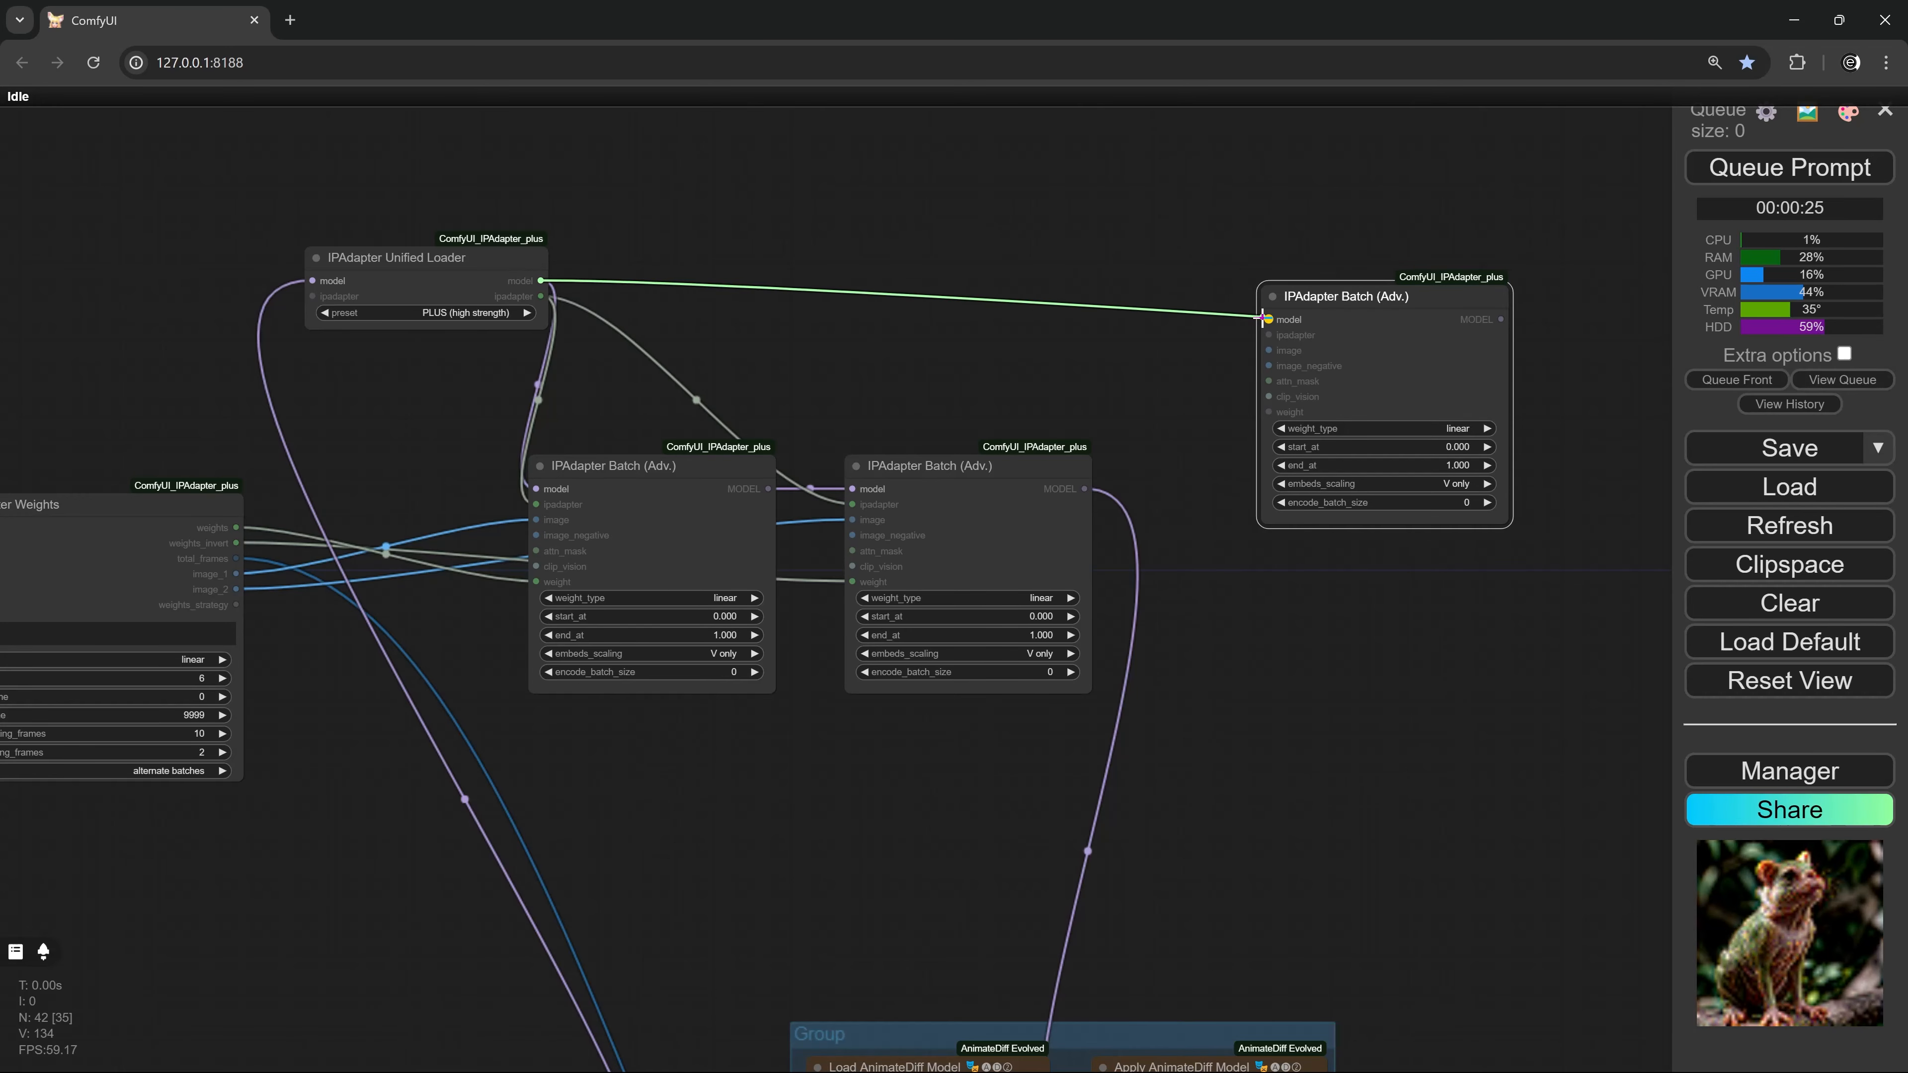
left_click_drag(1262, 319, 1268, 320)
left_click_drag(531, 296, 1015, 334)
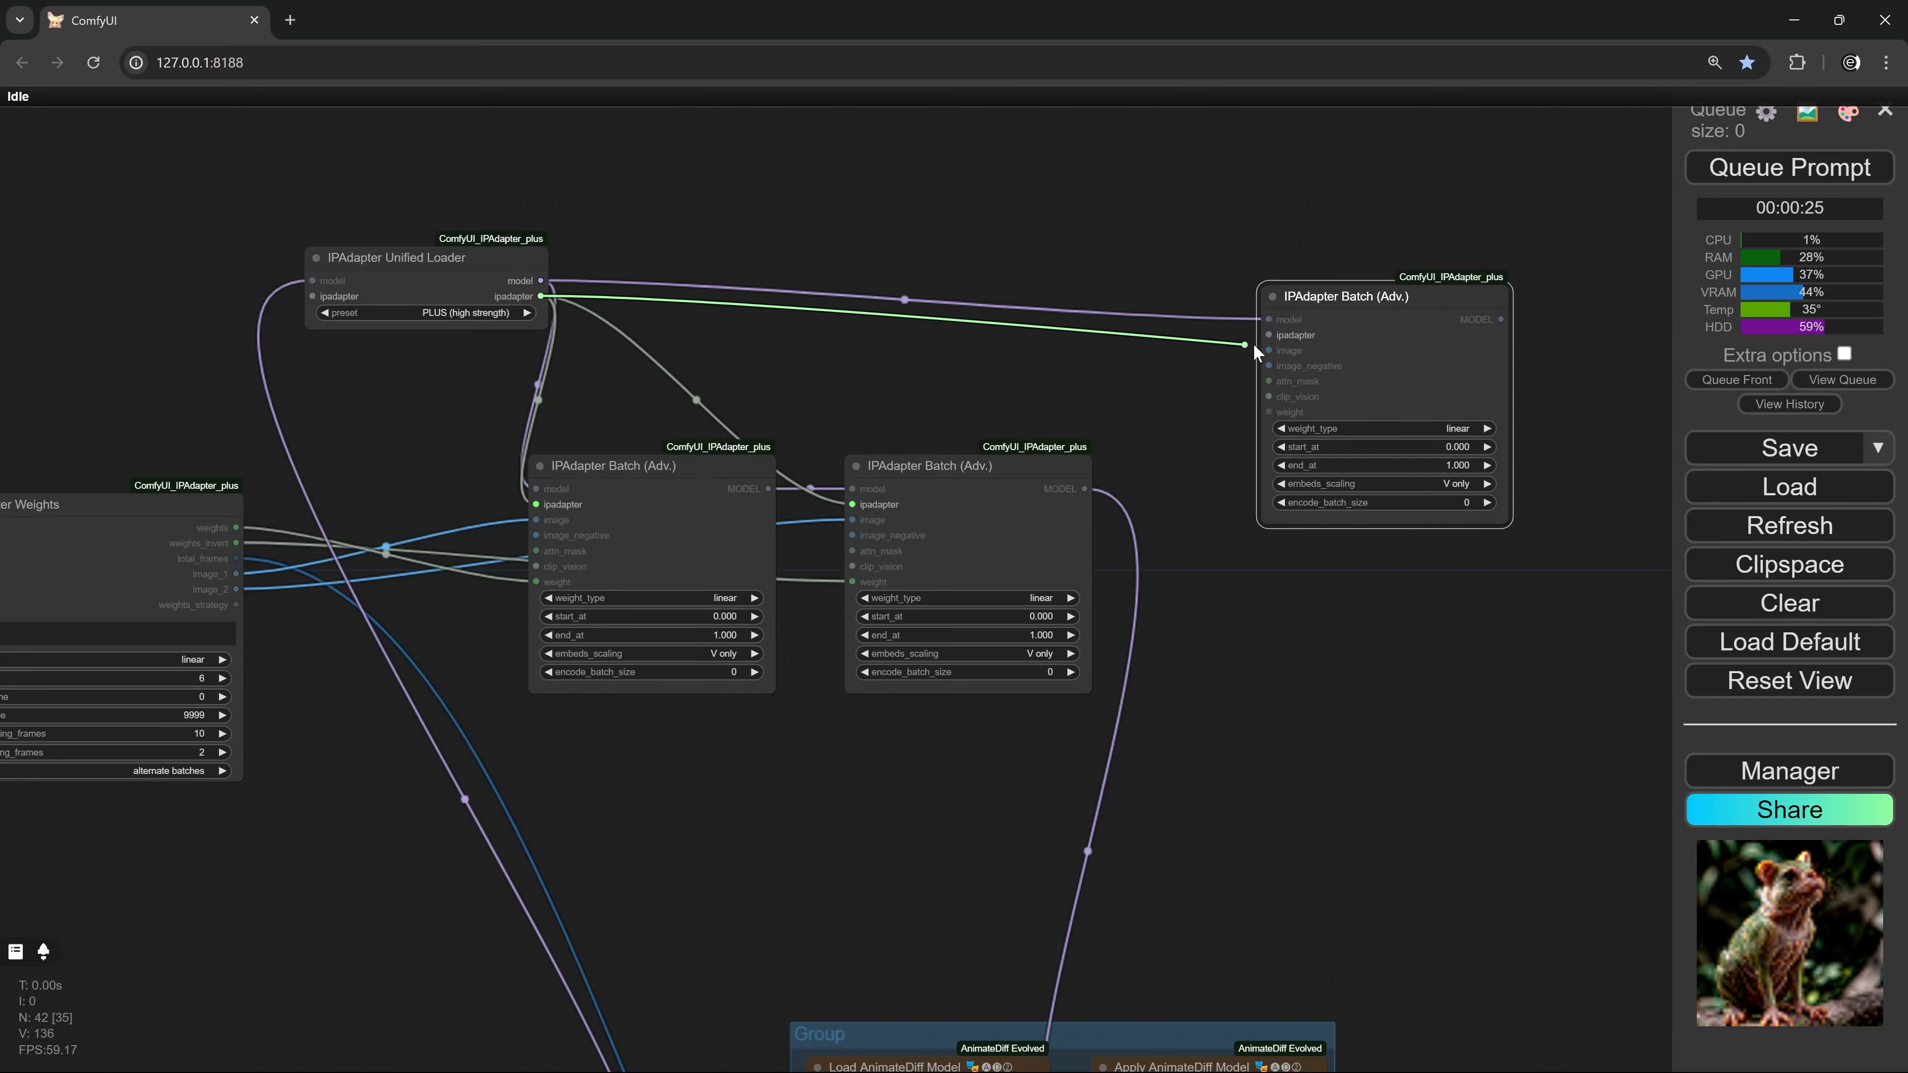
left_click_drag(1269, 335, 1270, 336)
left_click_drag(507, 674, 751, 644)
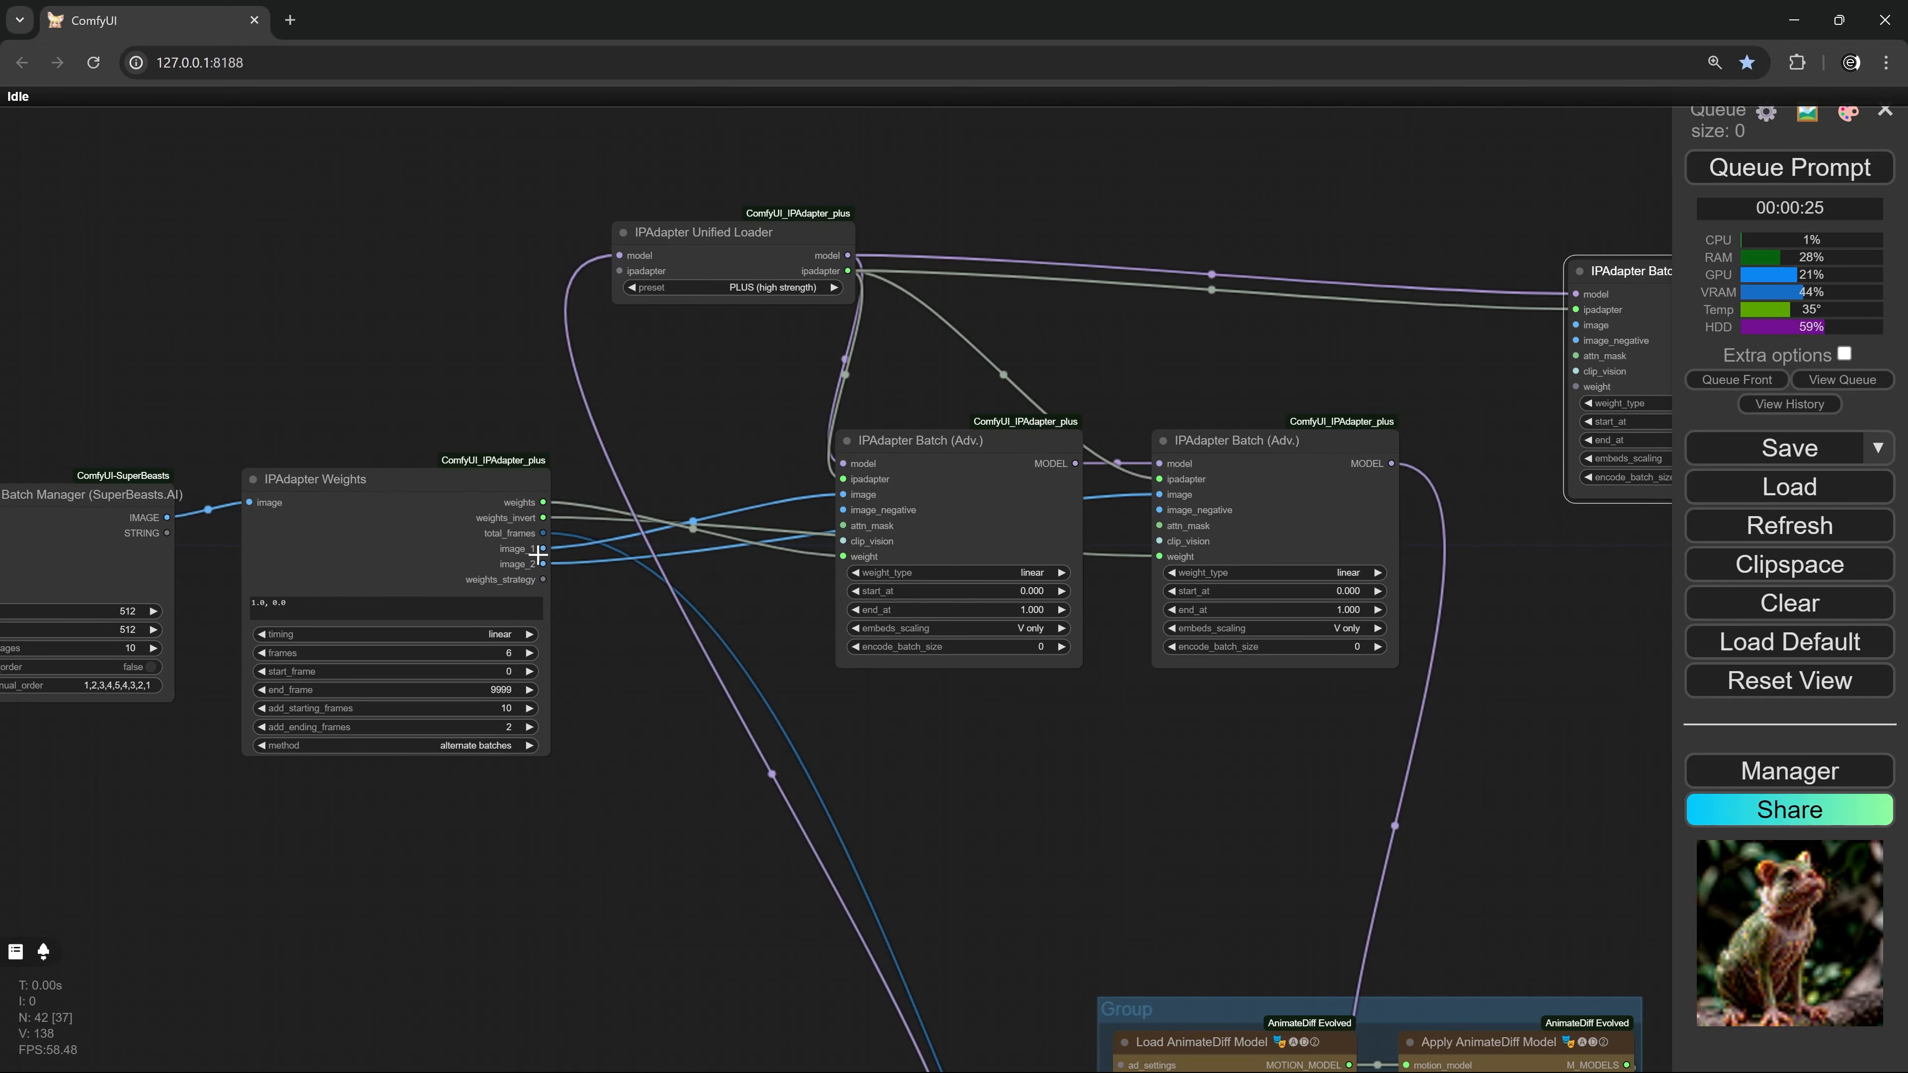
left_click_drag(543, 548, 1008, 486)
Convert the weight input of the new IPAdapter Batch (Adv.) to a widget and set it to 0.4
scroll(1008, 486, "up", 7)
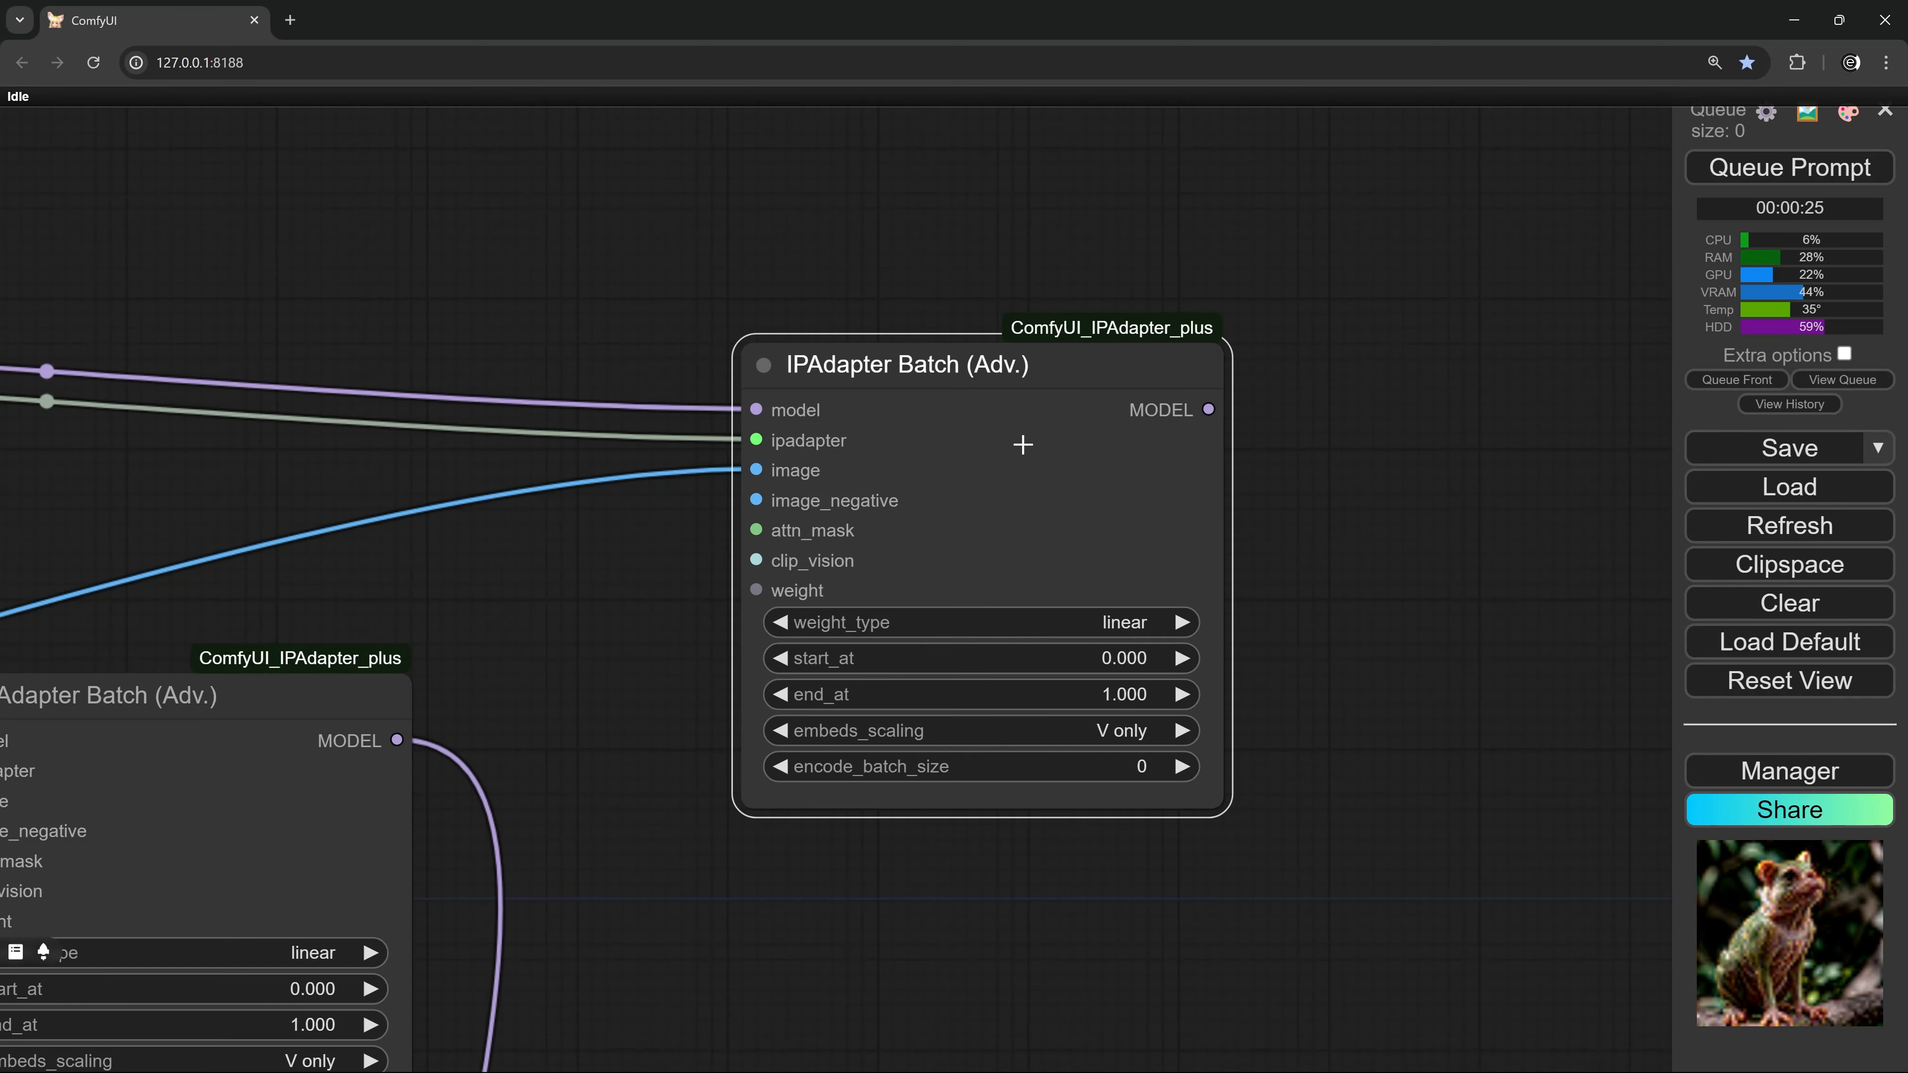
right_click(1117, 379)
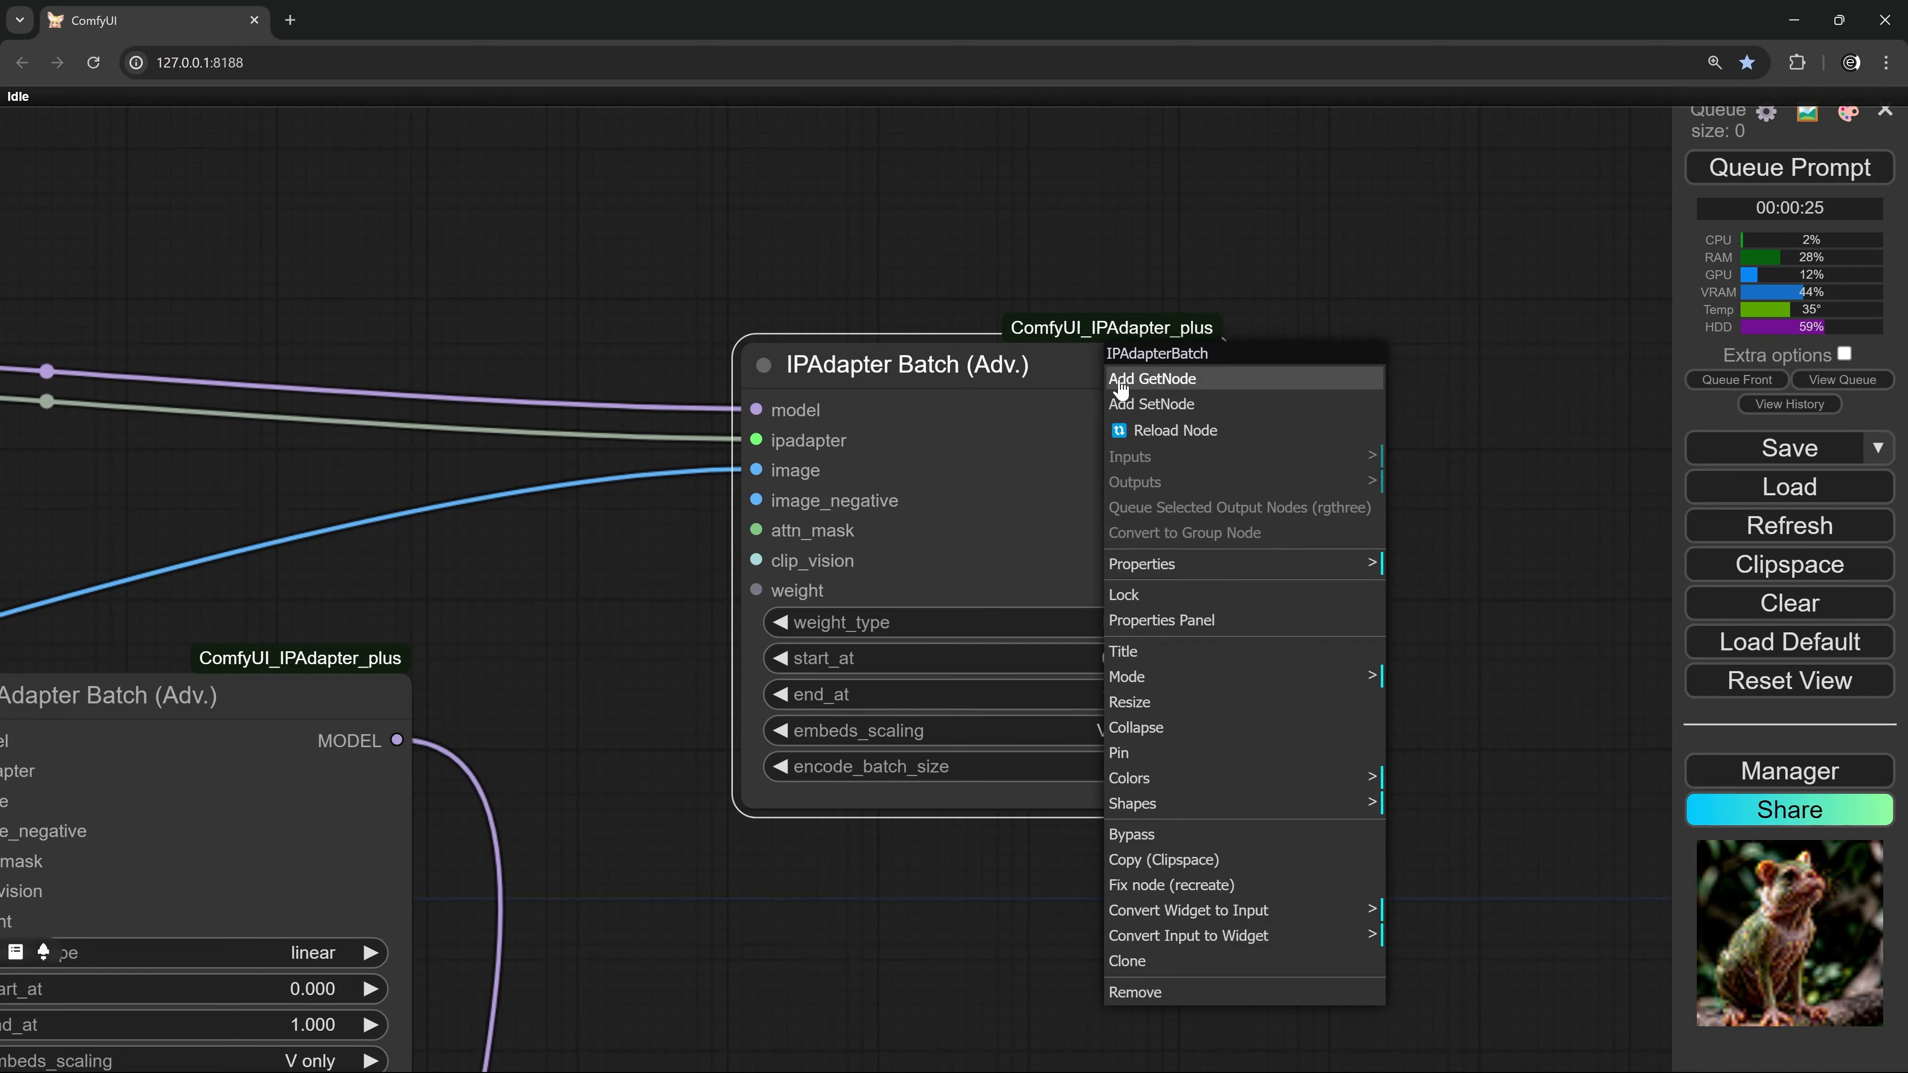
left_click(1435, 932)
left_click(1100, 592)
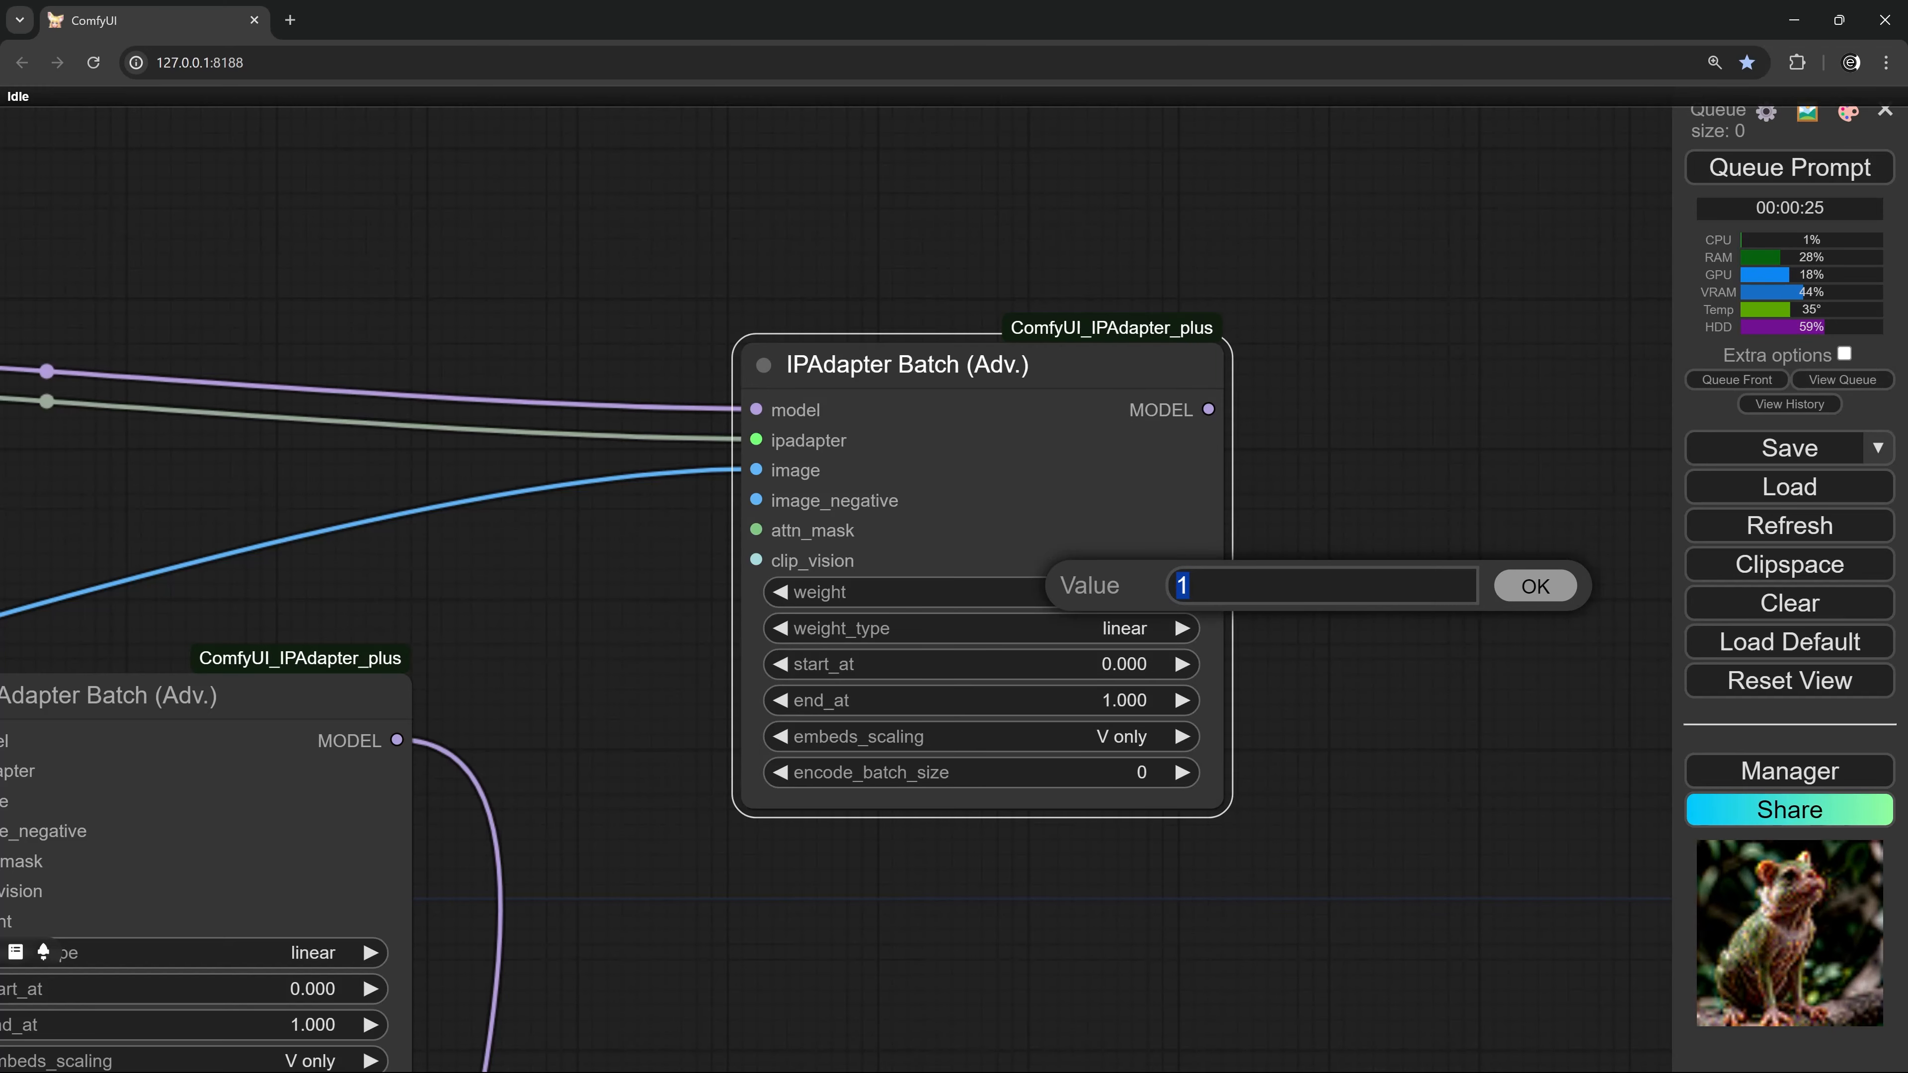
type("0.4")
key("Return")
Move the third IPAdapter Batch (Adv.) farther from the other two and bring the AnimateDiff group closer beneath the IPAdapter nodes
scroll(1259, 598, "down", 7)
left_click_drag(1251, 857, 786, 157)
scroll(786, 156, "down", 1)
scroll(1219, 618, "up", 5)
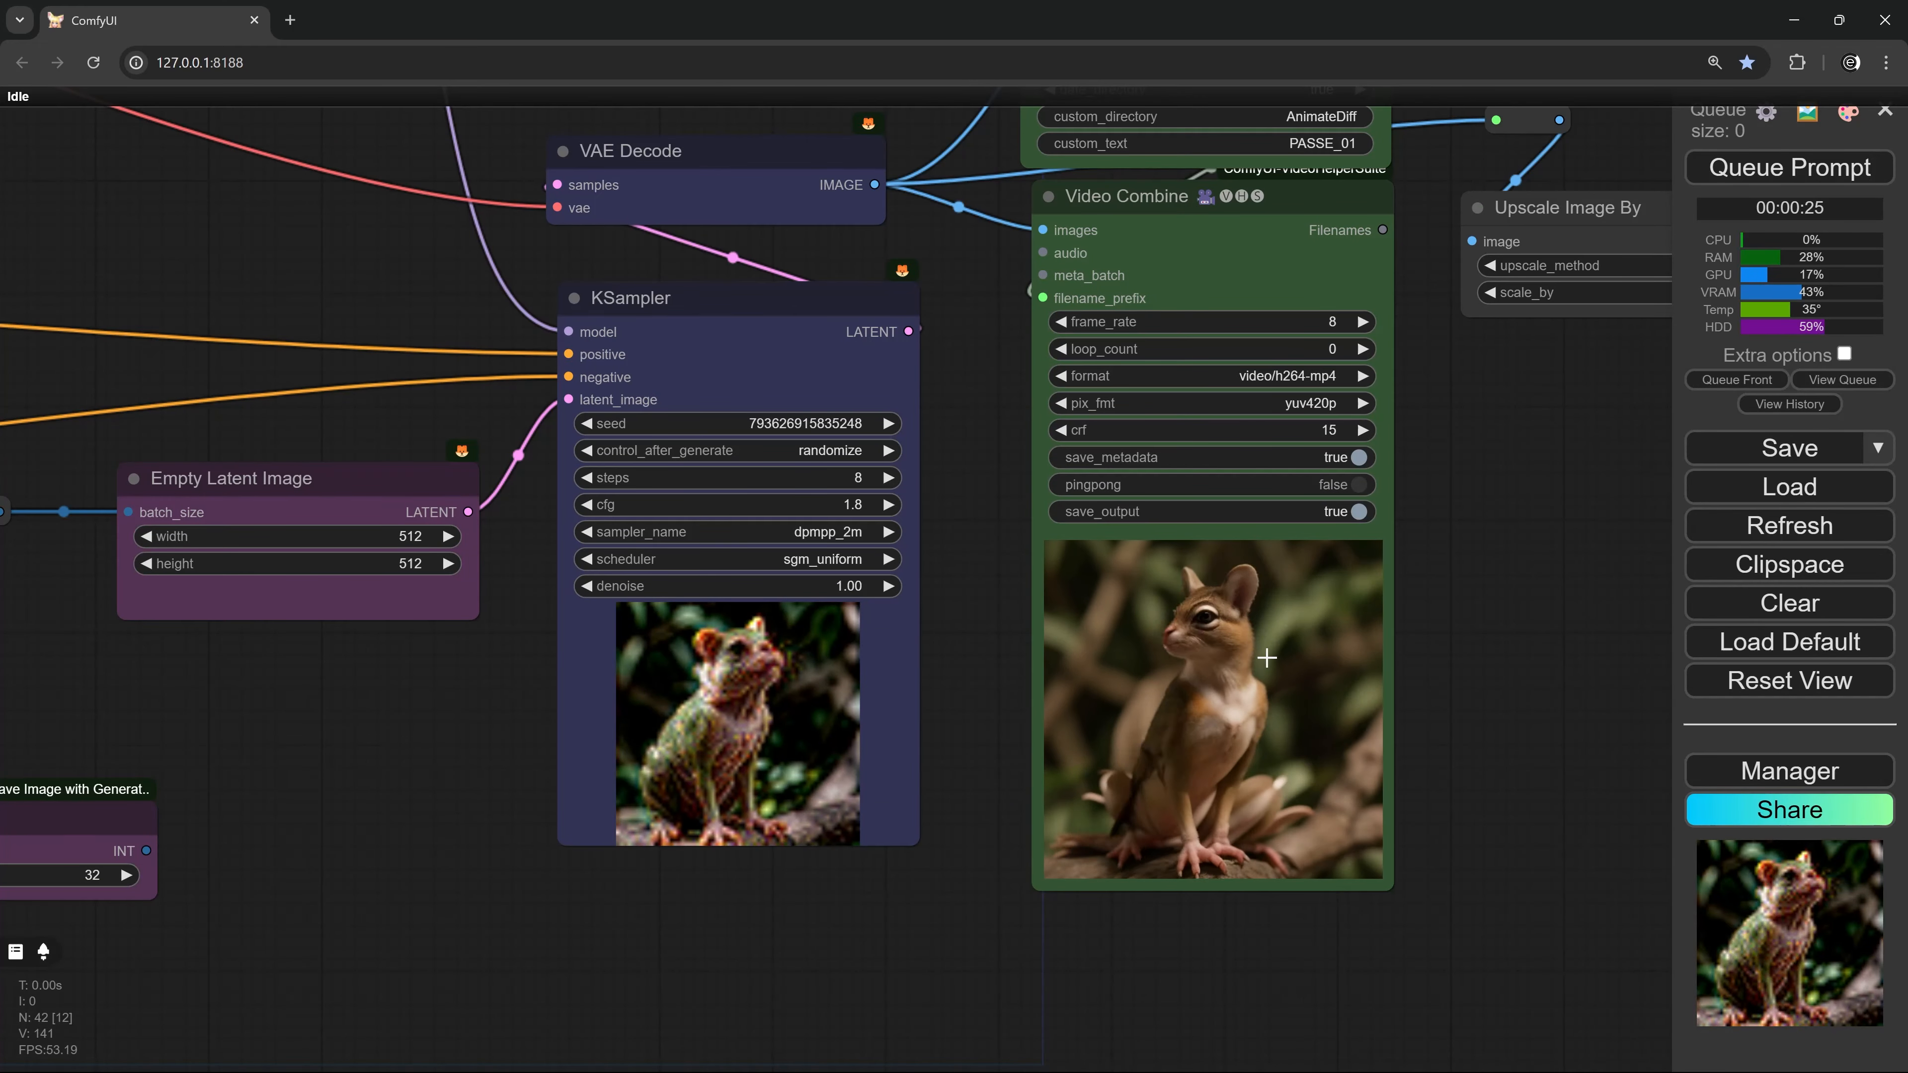
scroll(845, 496, "down", 5)
scroll(845, 497, "up", 2)
left_click_drag(723, 290, 884, 366)
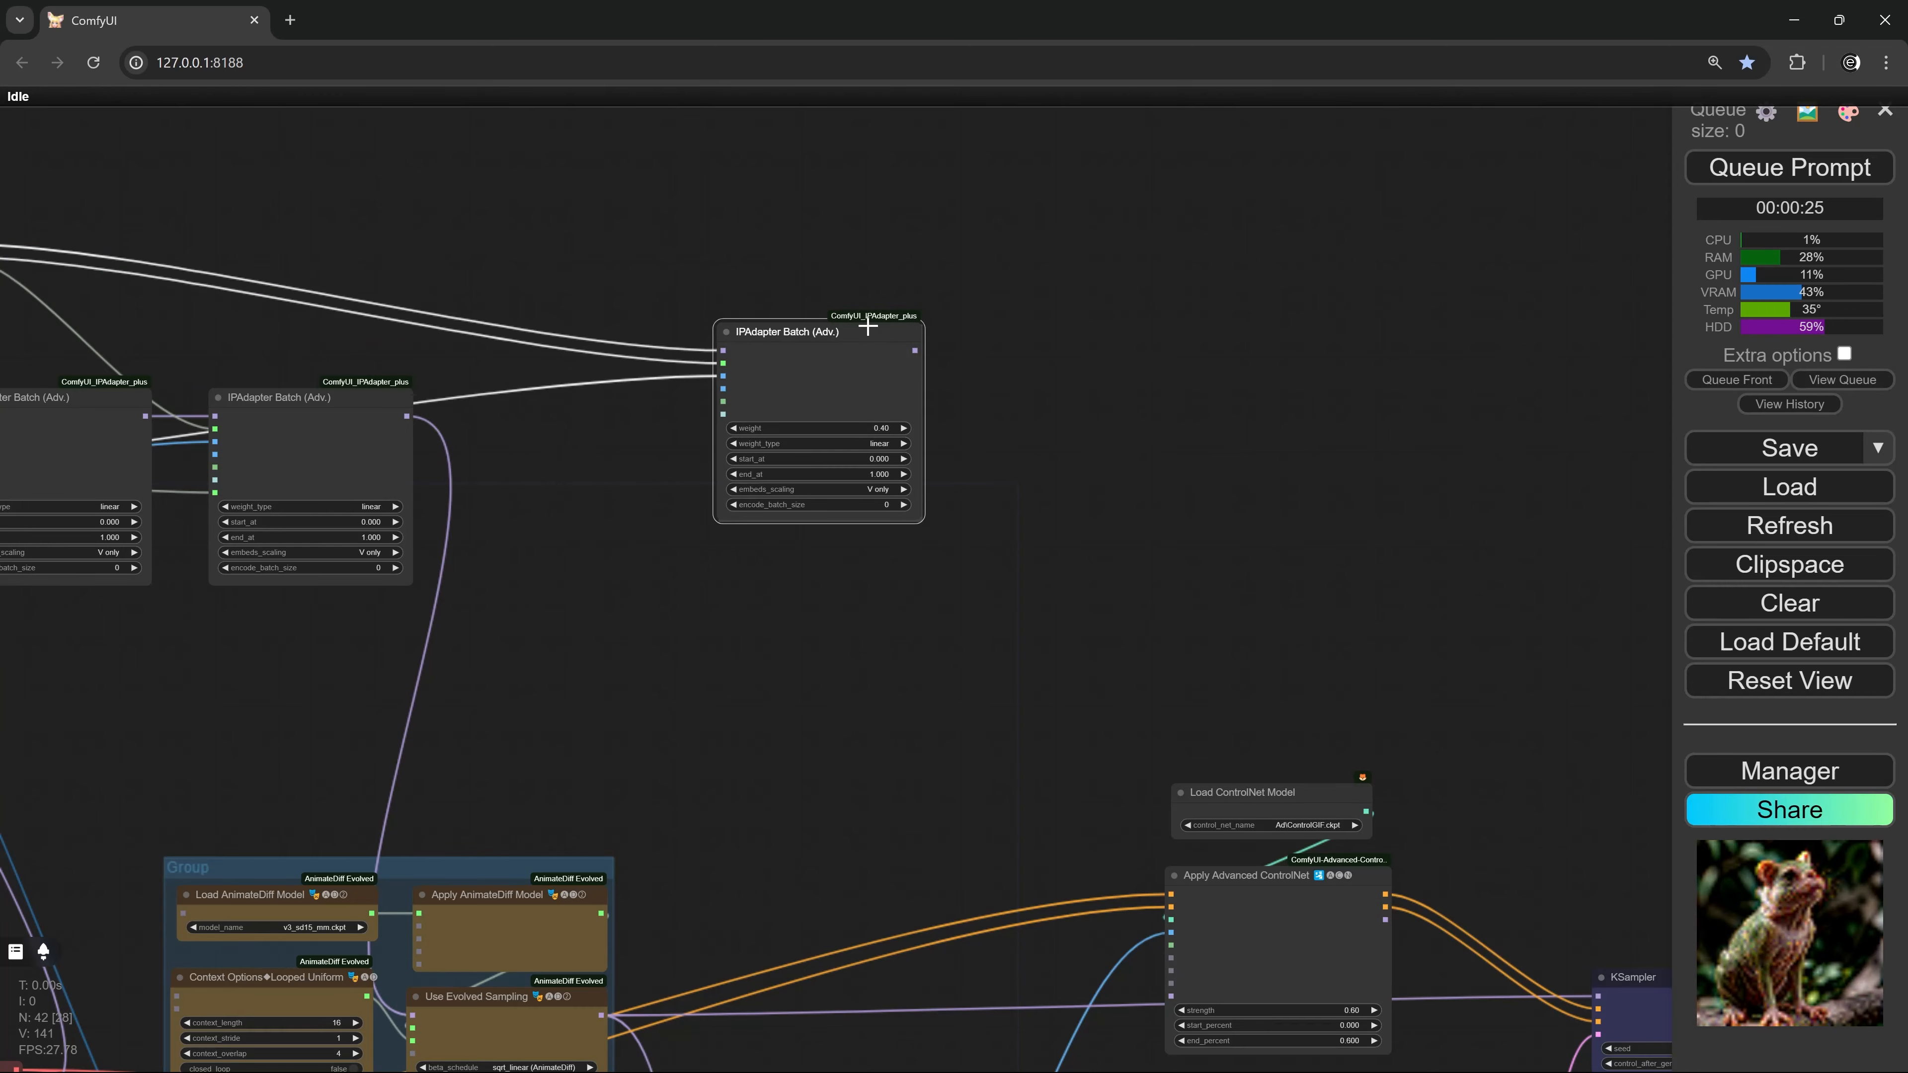
scroll(838, 599, "down", 5)
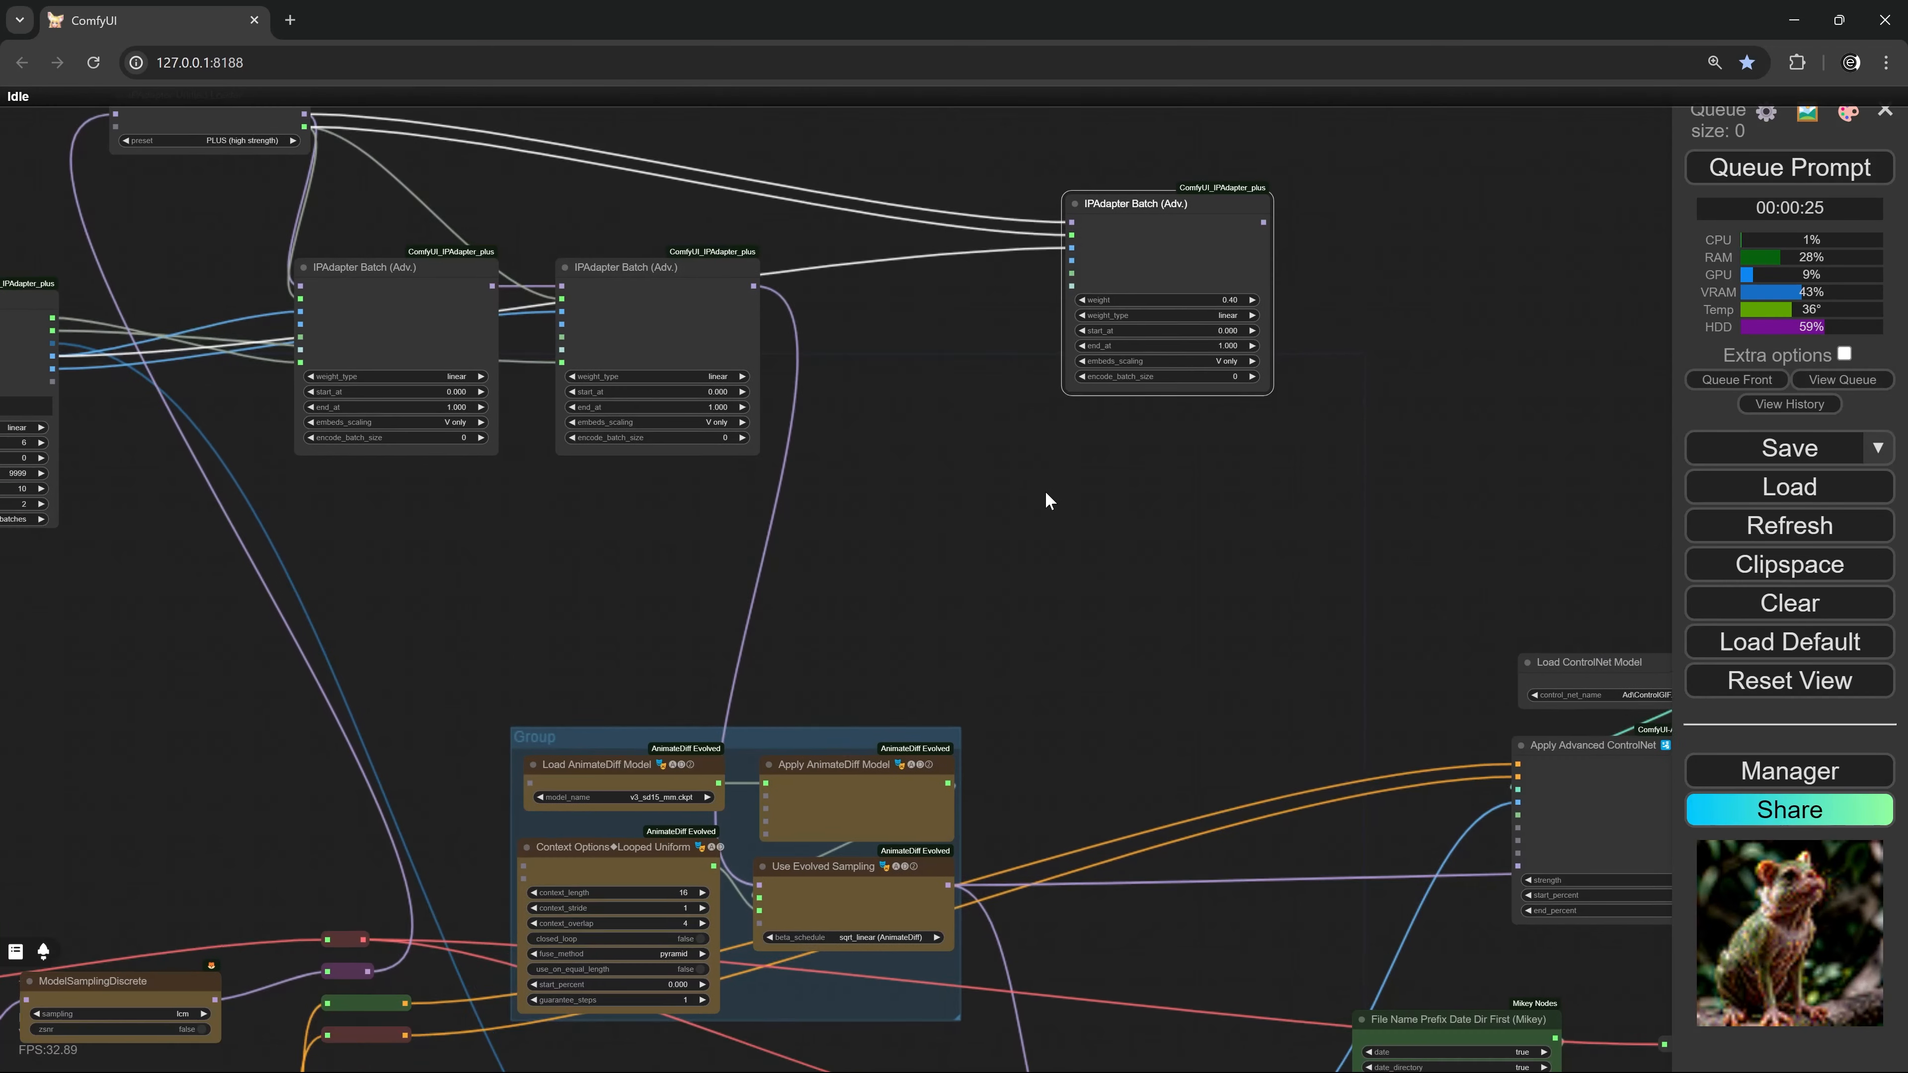
left_click_drag(856, 689, 999, 545)
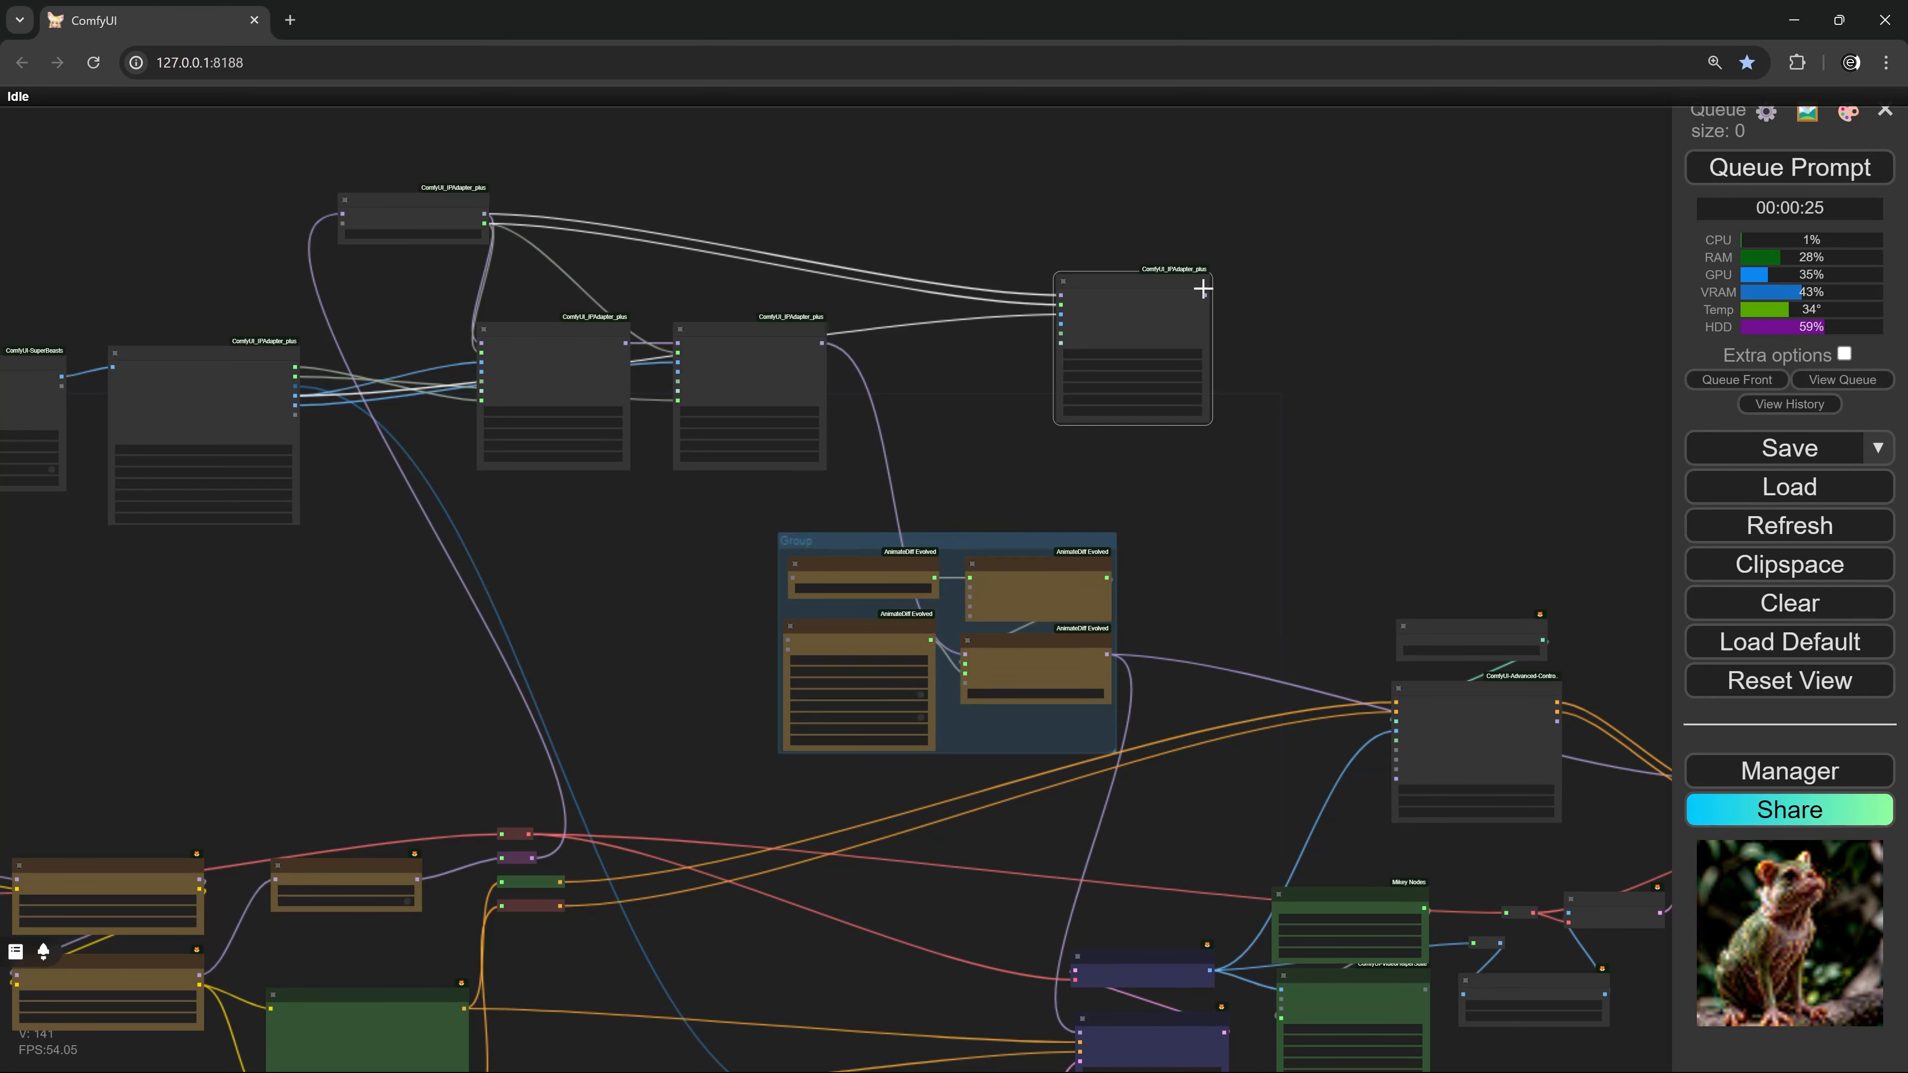
Tidy the layout with small shifts of the third IPAdapter Batch (Adv.), the second KSampler and the AnimateDiff group
left_click_drag(1203, 289, 545, 288)
scroll(544, 288, "up", 2)
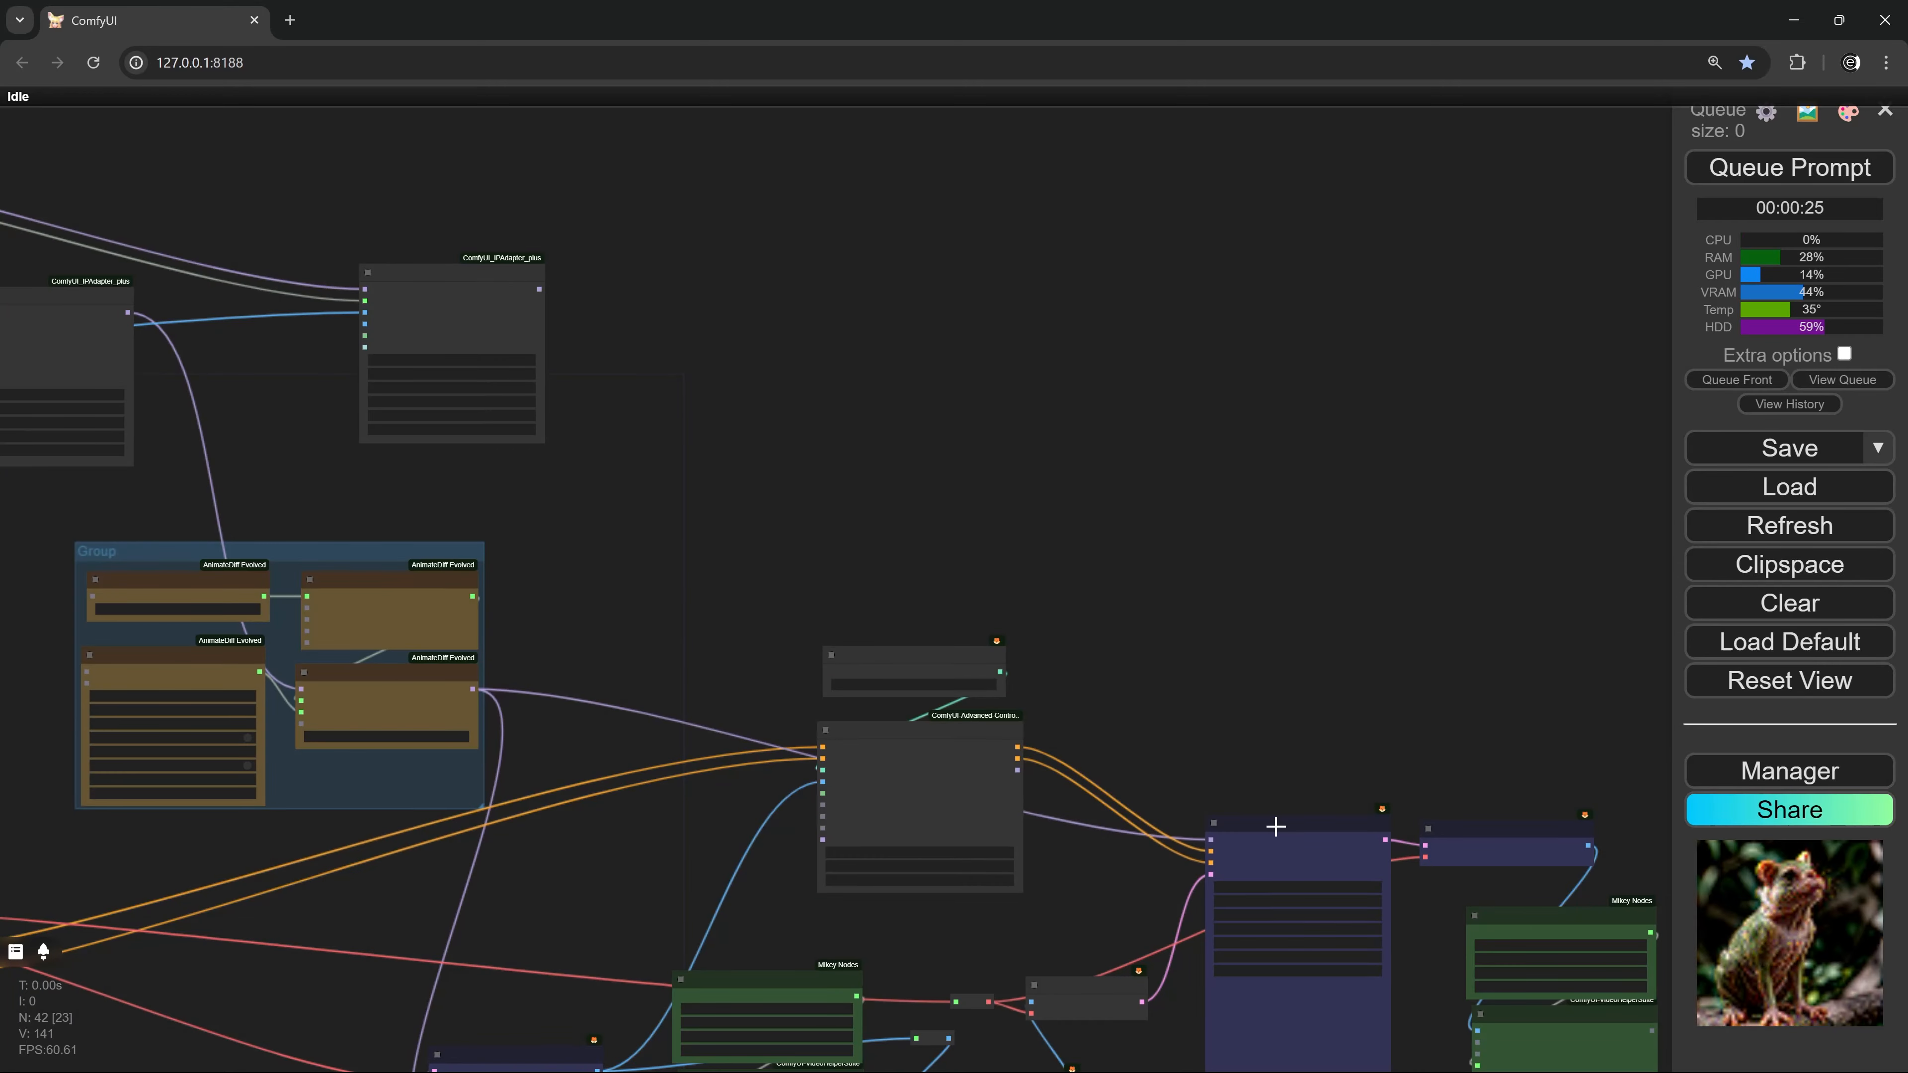
scroll(1295, 782, "up", 4)
scroll(1290, 750, "down", 7)
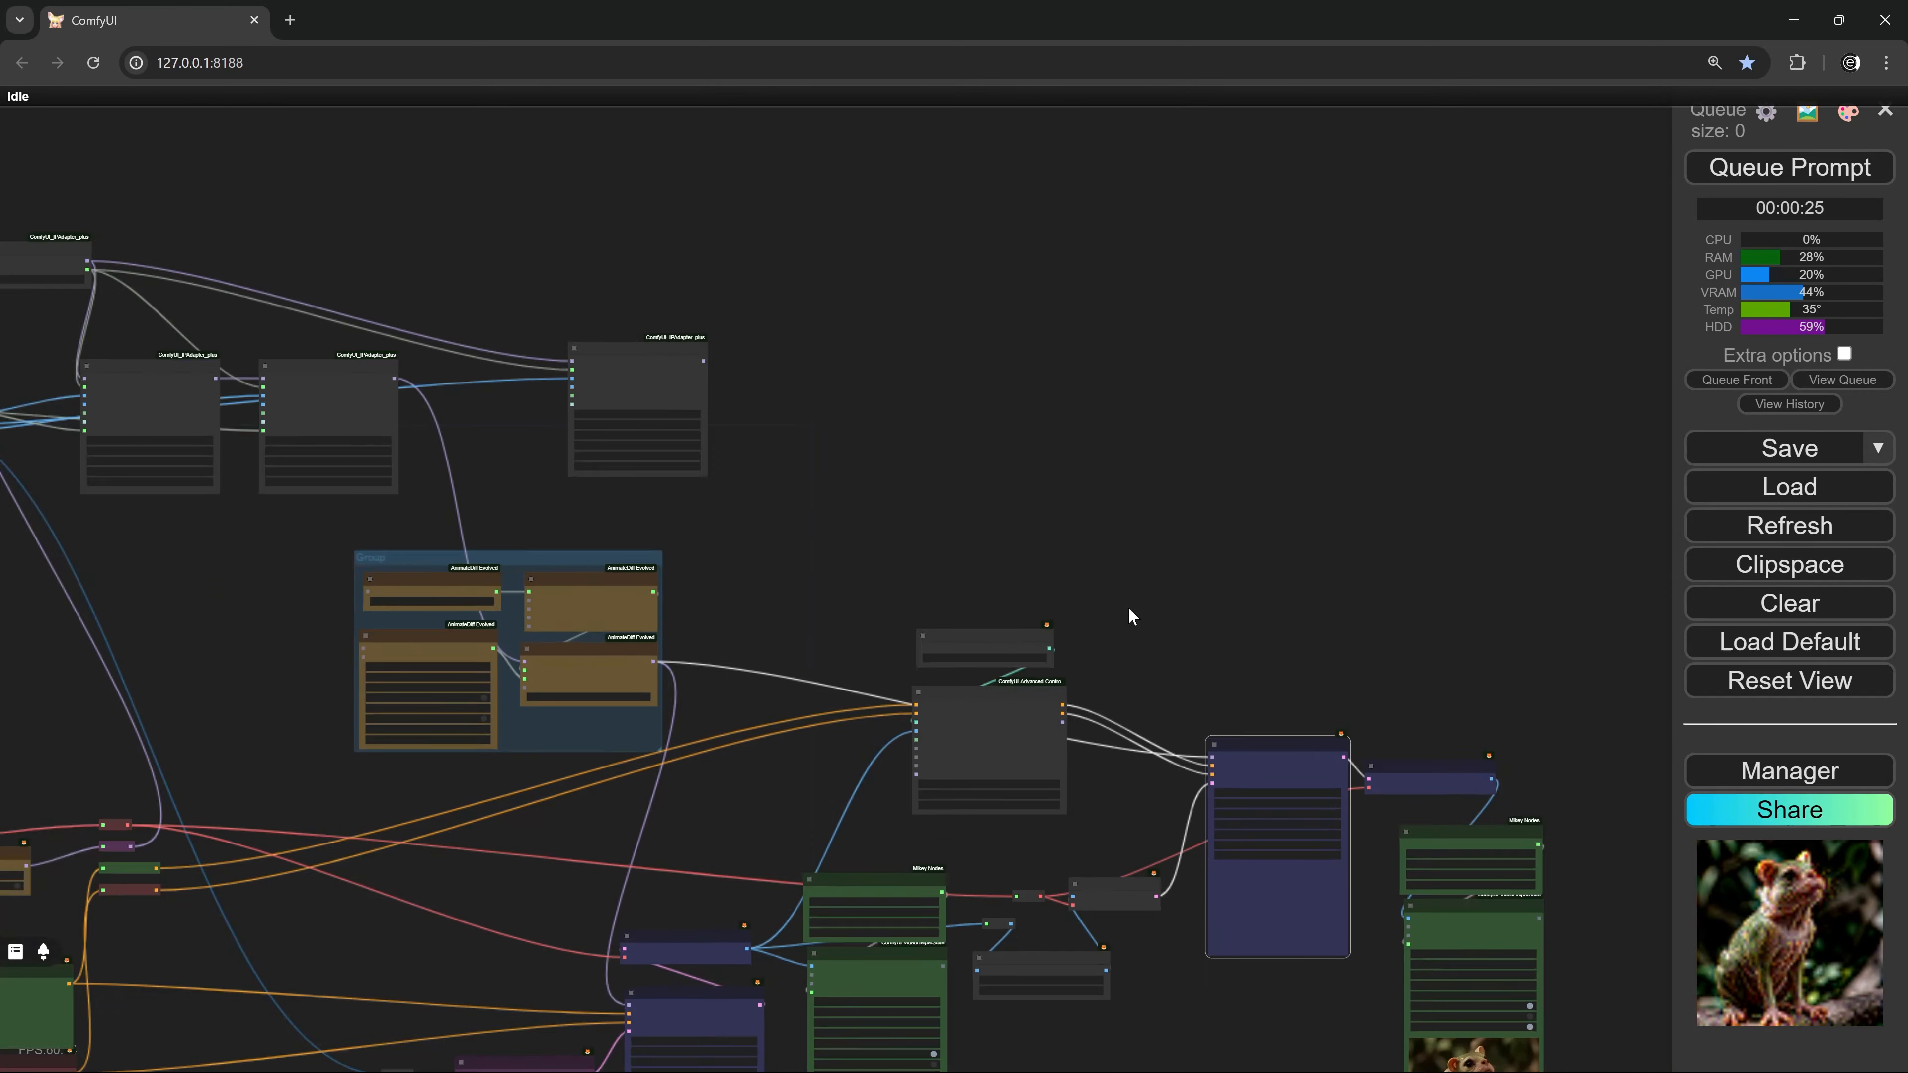
scroll(1129, 607, "down", 1)
left_click_drag(793, 595, 1076, 629)
scroll(862, 586, "up", 4)
mouse_move(863, 594)
left_mouse_down()
mouse_move(909, 599)
mouse_move(882, 596)
left_mouse_up()
left_click_drag(555, 721, 552, 641)
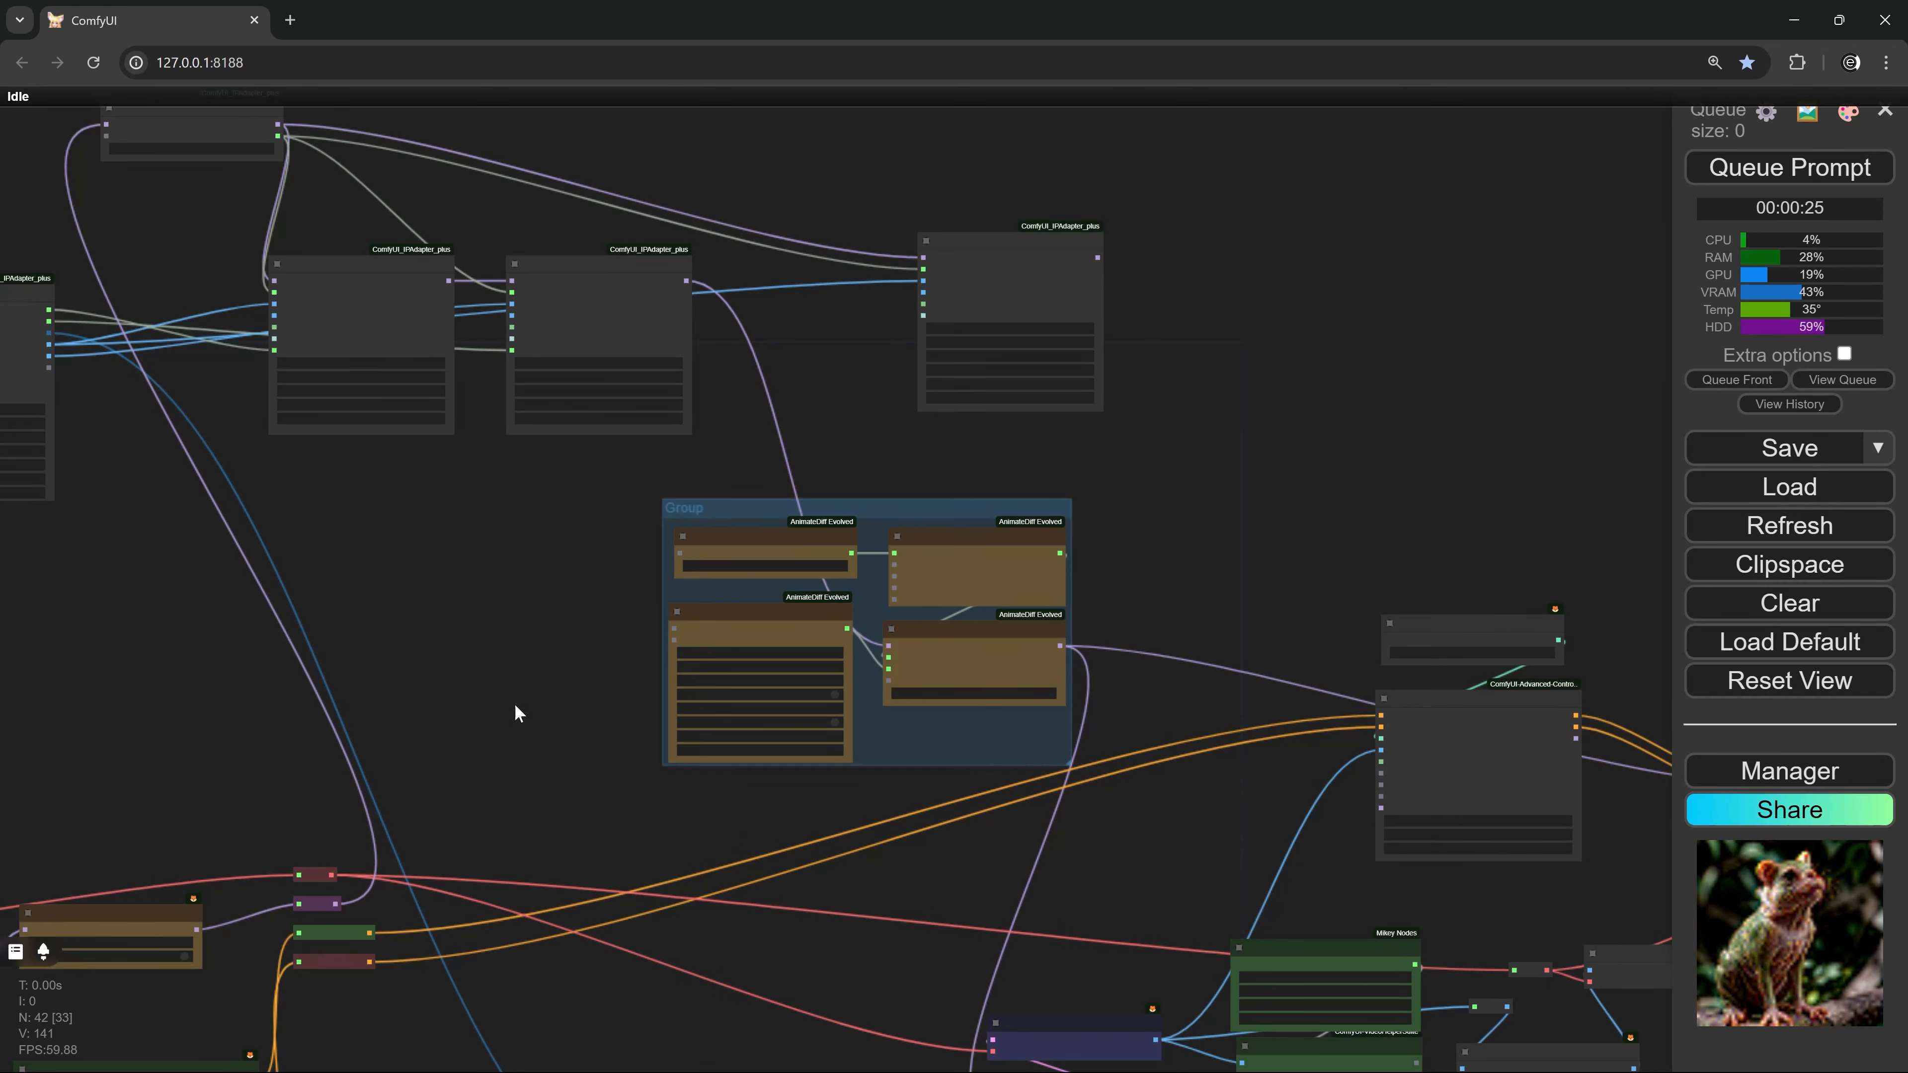
Connect the MODEL reroute output to the model input of Use Evolved Sampling in the AnimateDiff group
left_click_drag(515, 712, 597, 667)
scroll(541, 710, "up", 2)
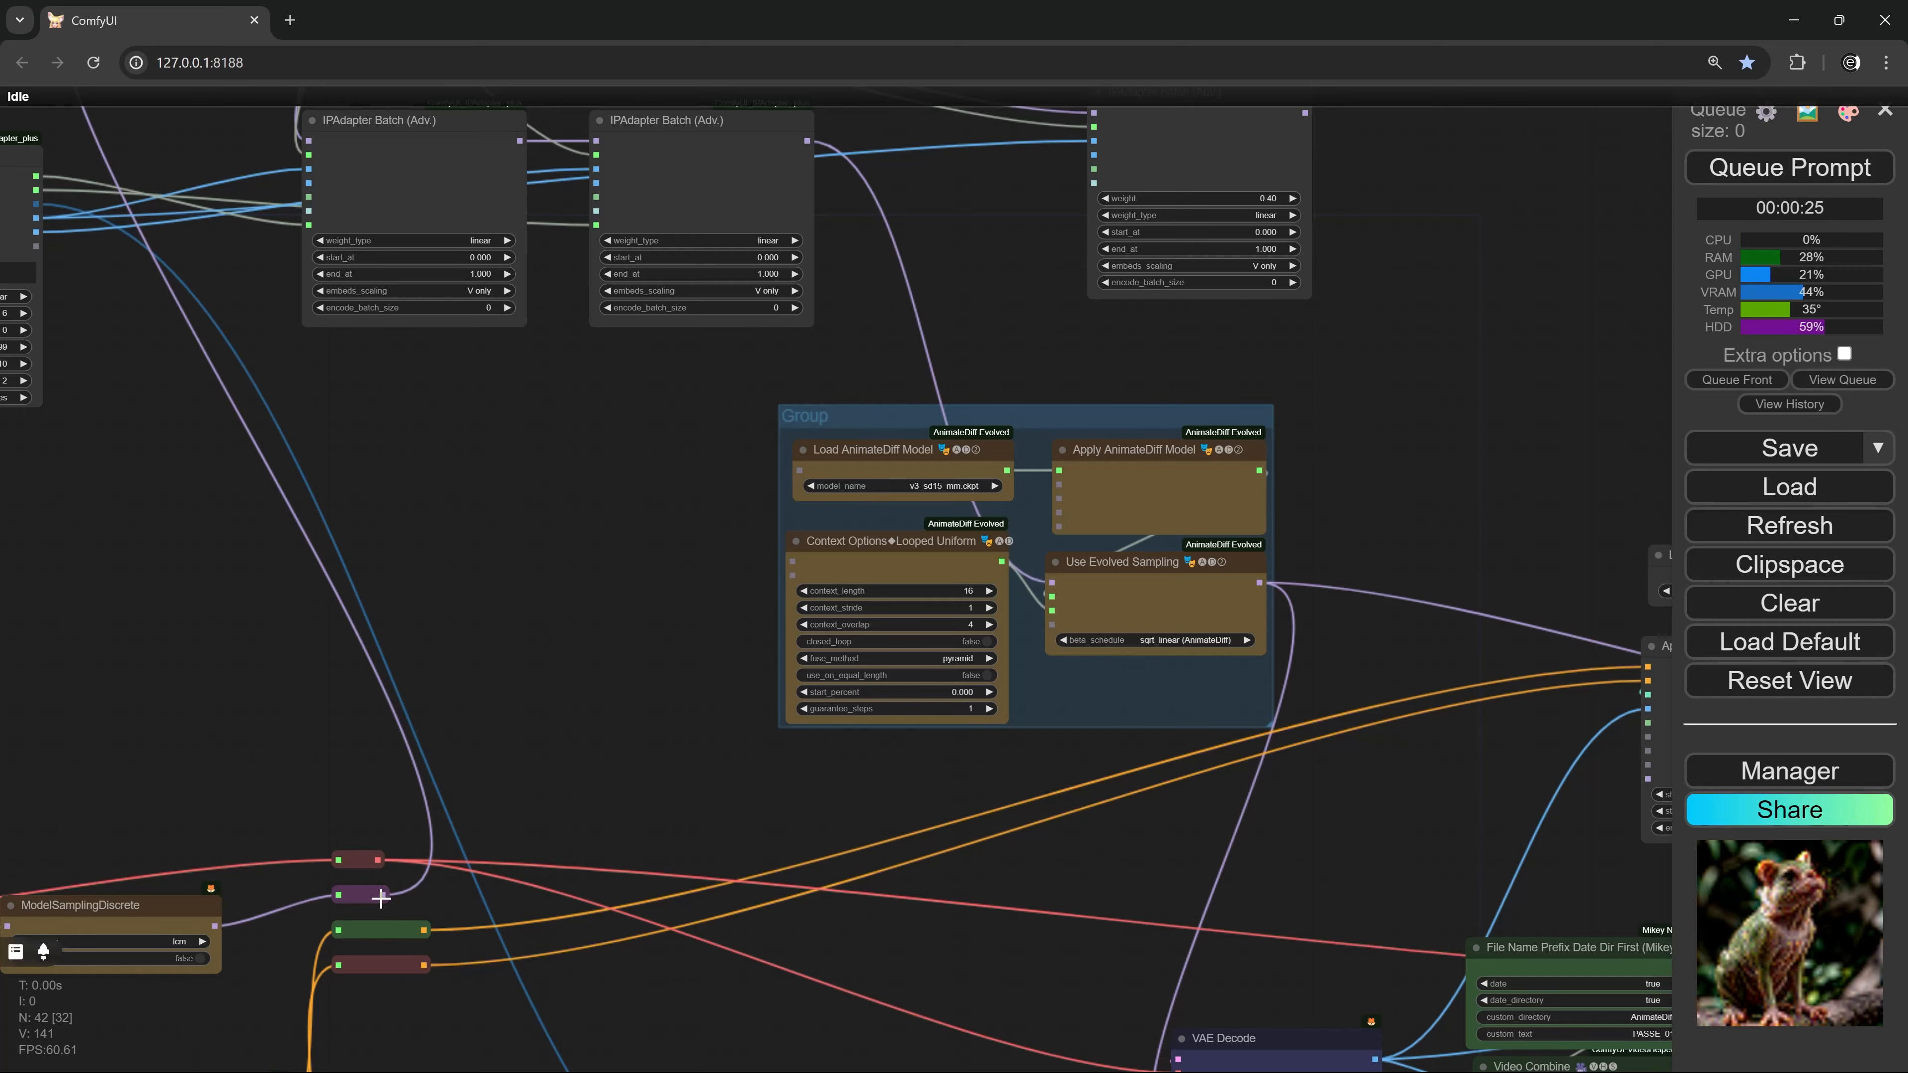
scroll(381, 898, "up", 2)
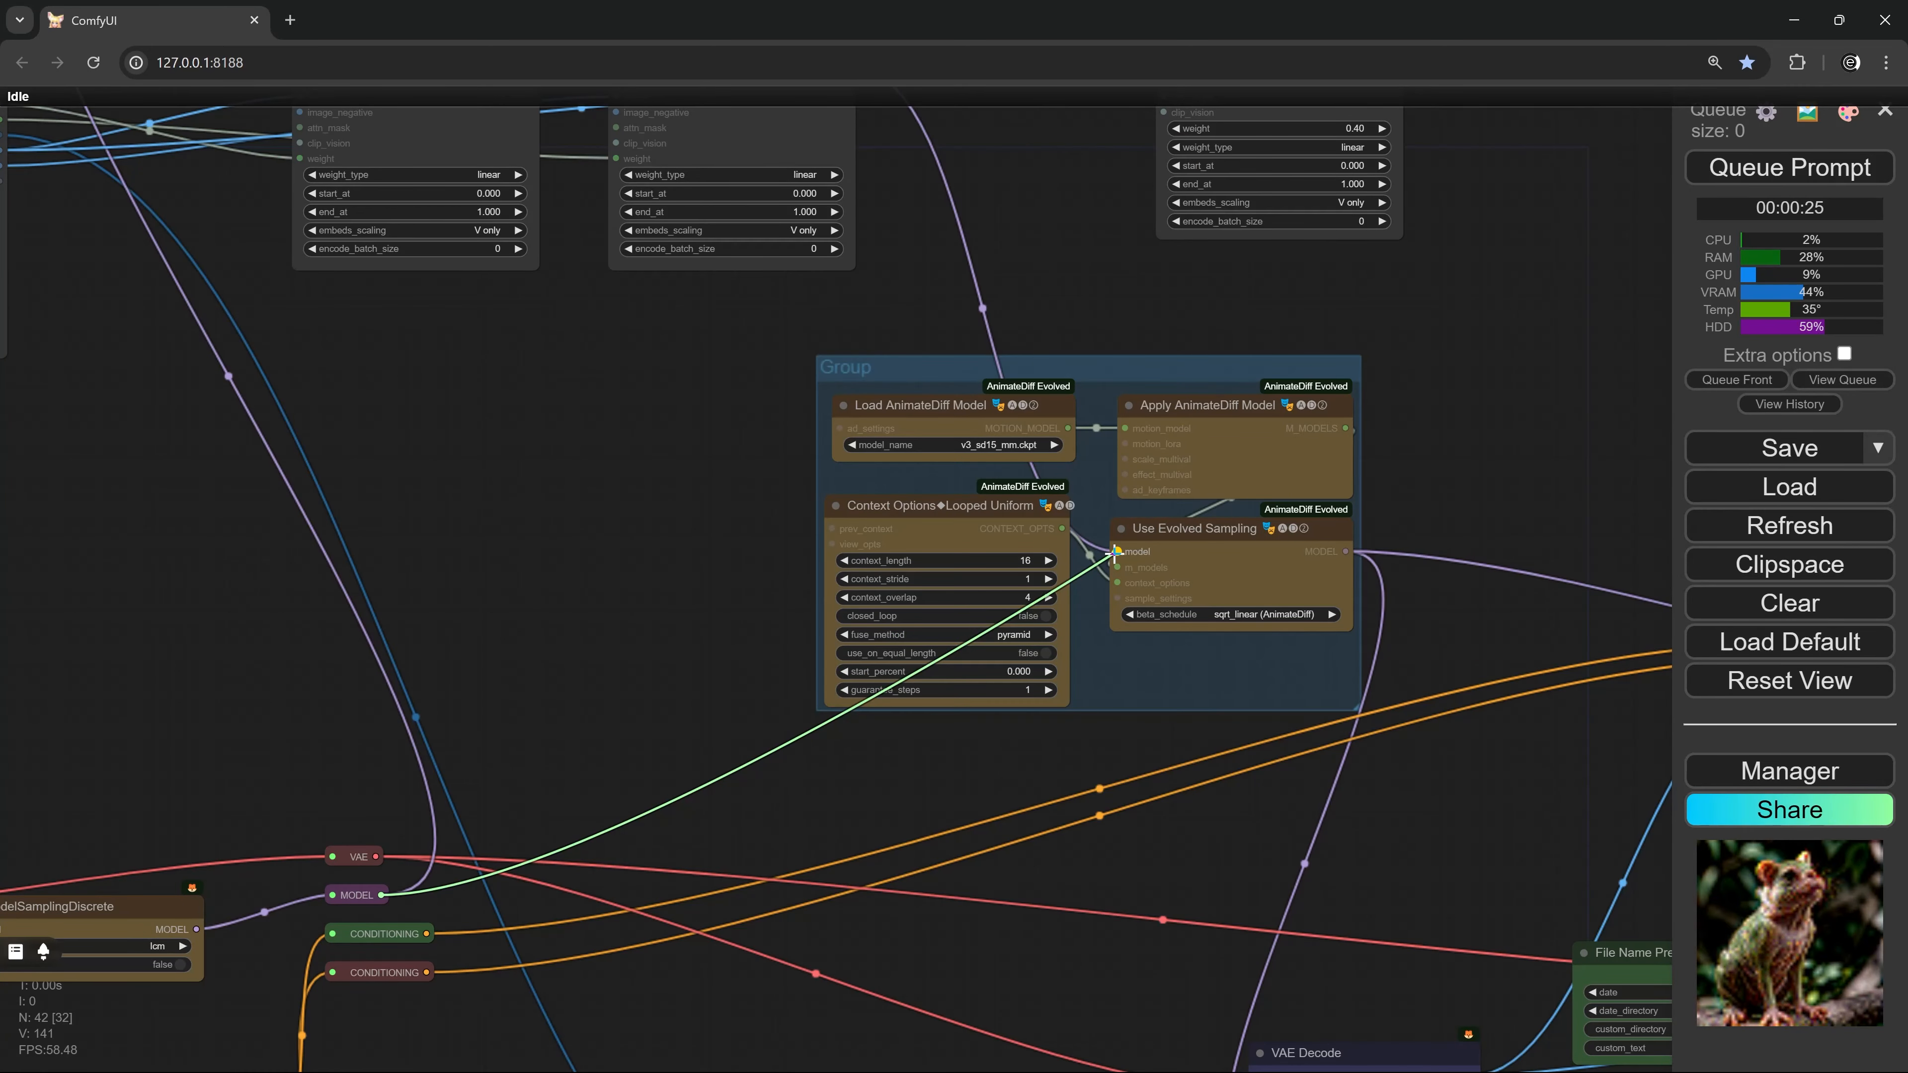
left_click_drag(1116, 553, 1117, 552)
scroll(1152, 534, "down", 3)
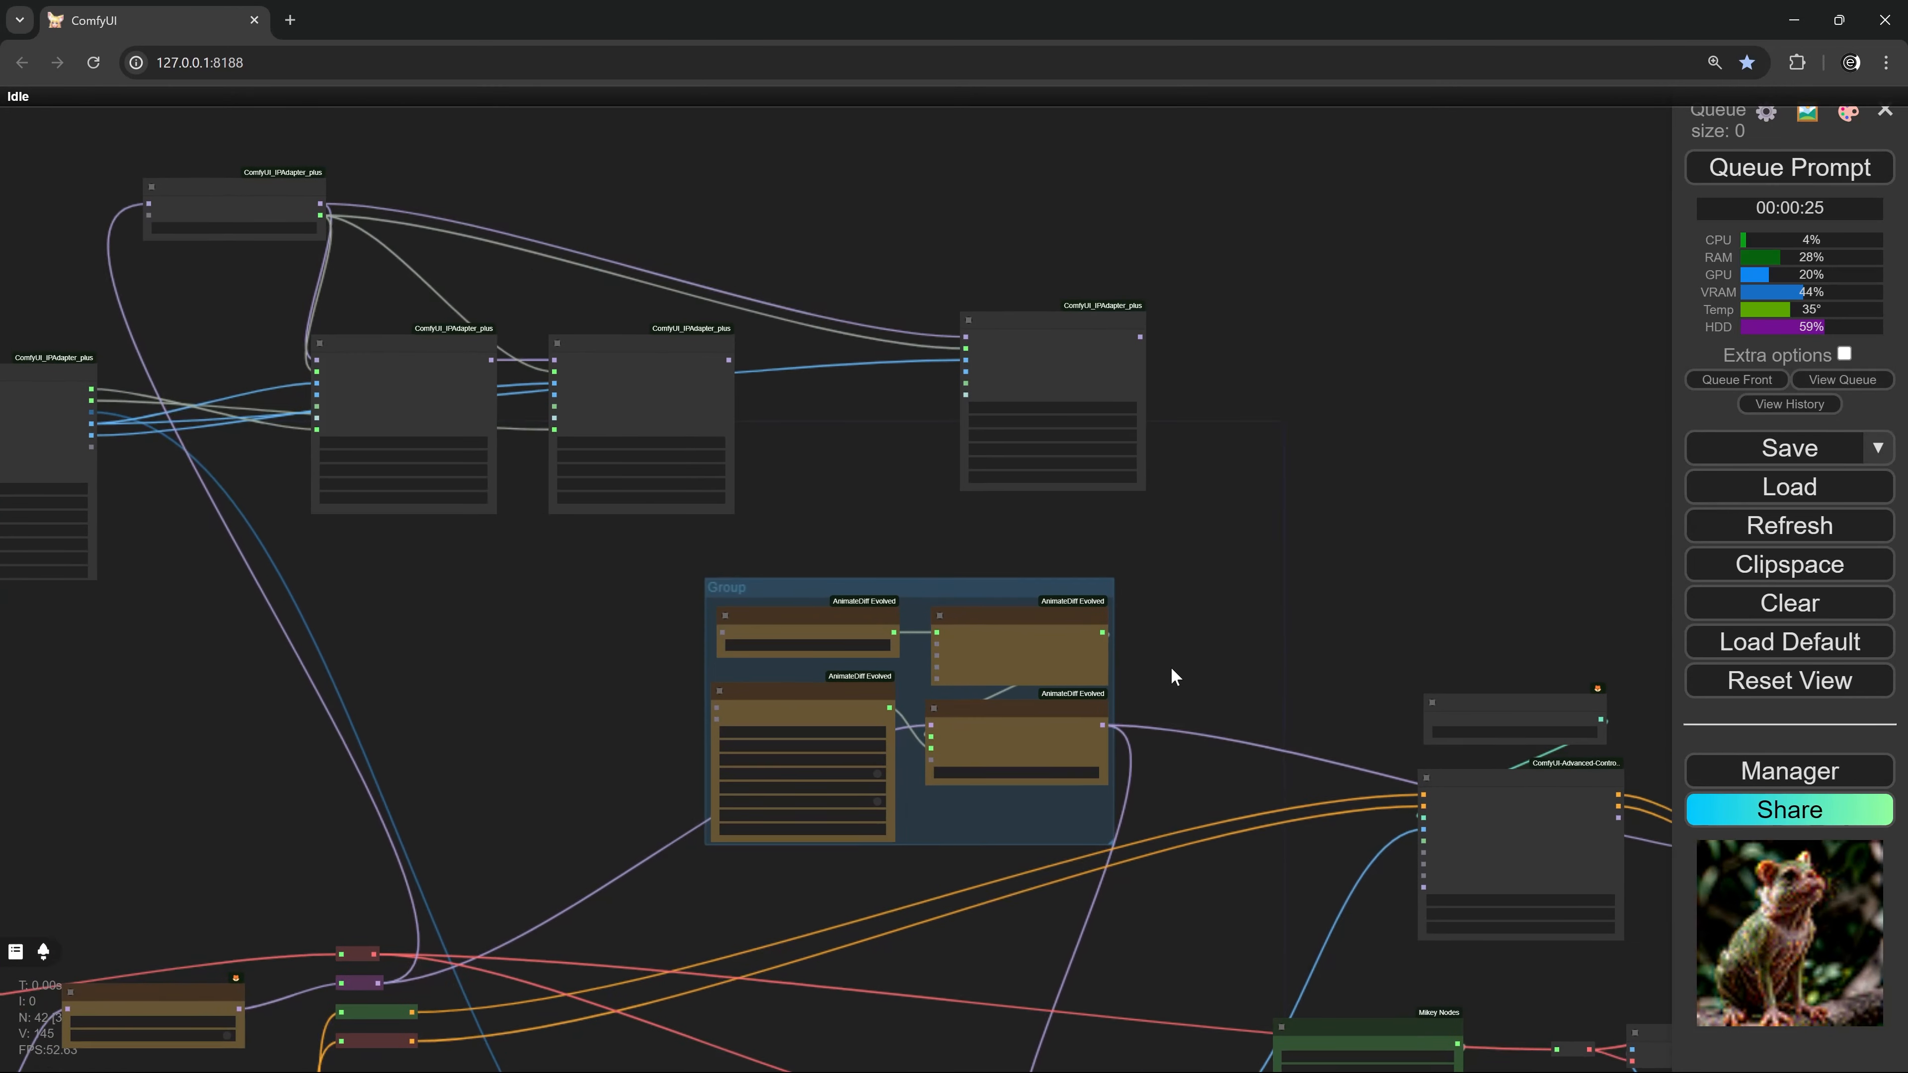
Connect Use Evolved Sampling's model output to the IPAdapter Unified Loader and the second IPAdapter Batch (Adv.) model output to the first KSampler
left_click_drag(1172, 668, 1307, 688)
left_click_drag(1238, 745, 288, 224)
left_click_drag(1159, 504, 640, 237)
scroll(603, 226, "down", 2)
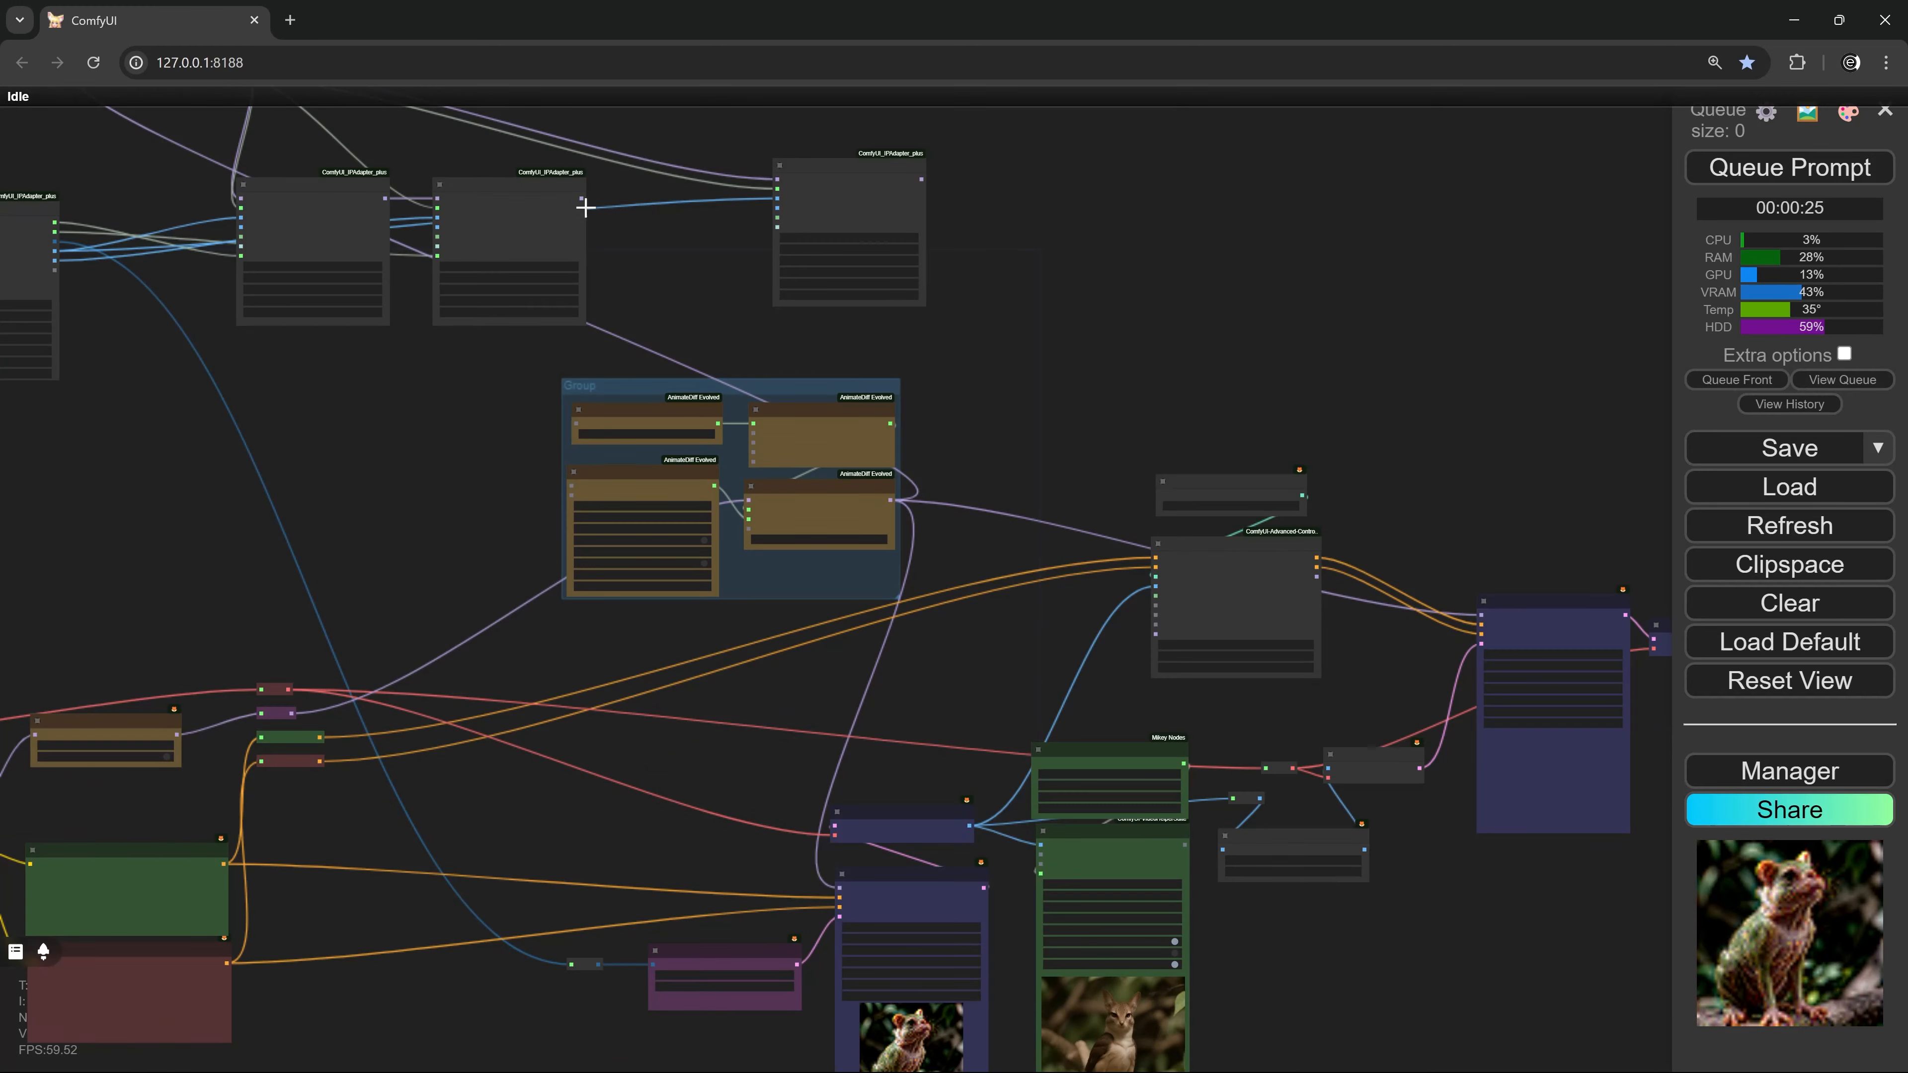
scroll(1019, 340, "up", 3)
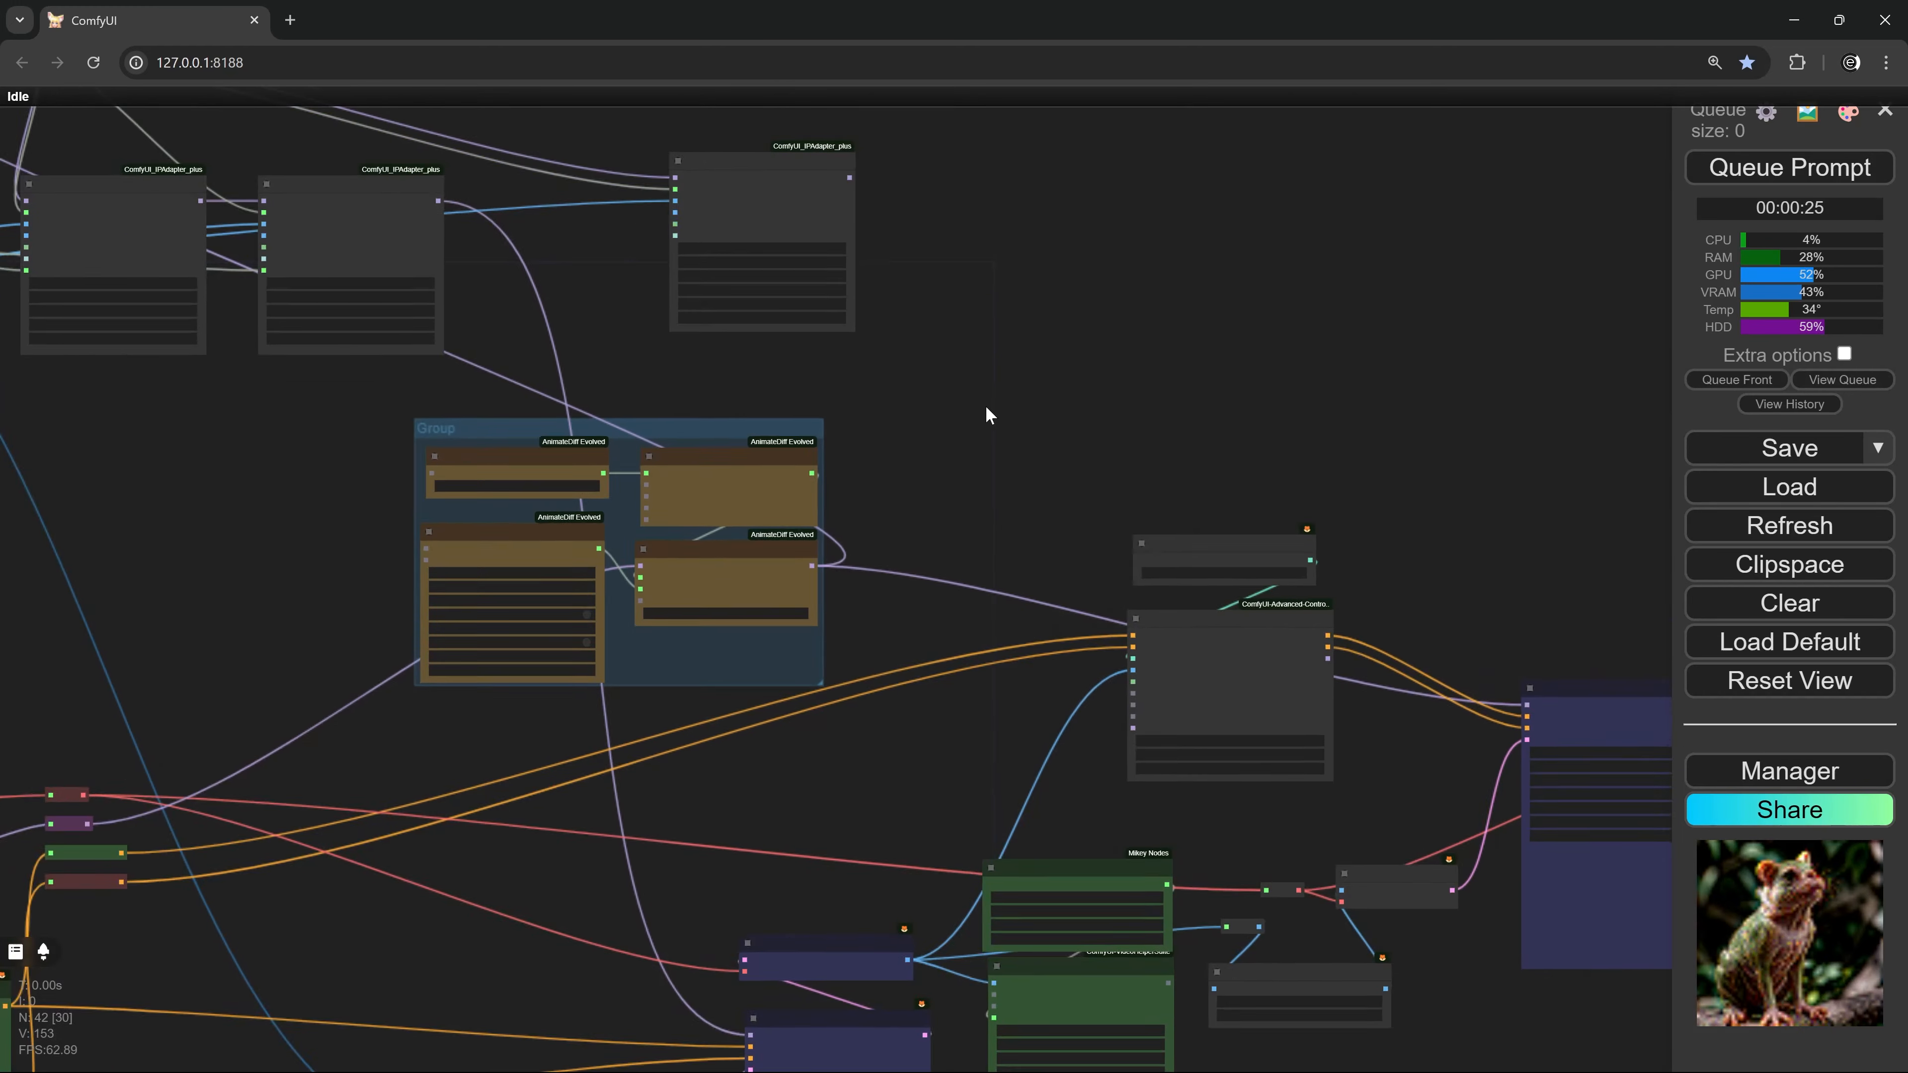
Connect the third IPAdapter Batch (Adv.) model output to the model input of the second KSampler
left_click_drag(1056, 481, 754, 470)
scroll(754, 470, "down", 1)
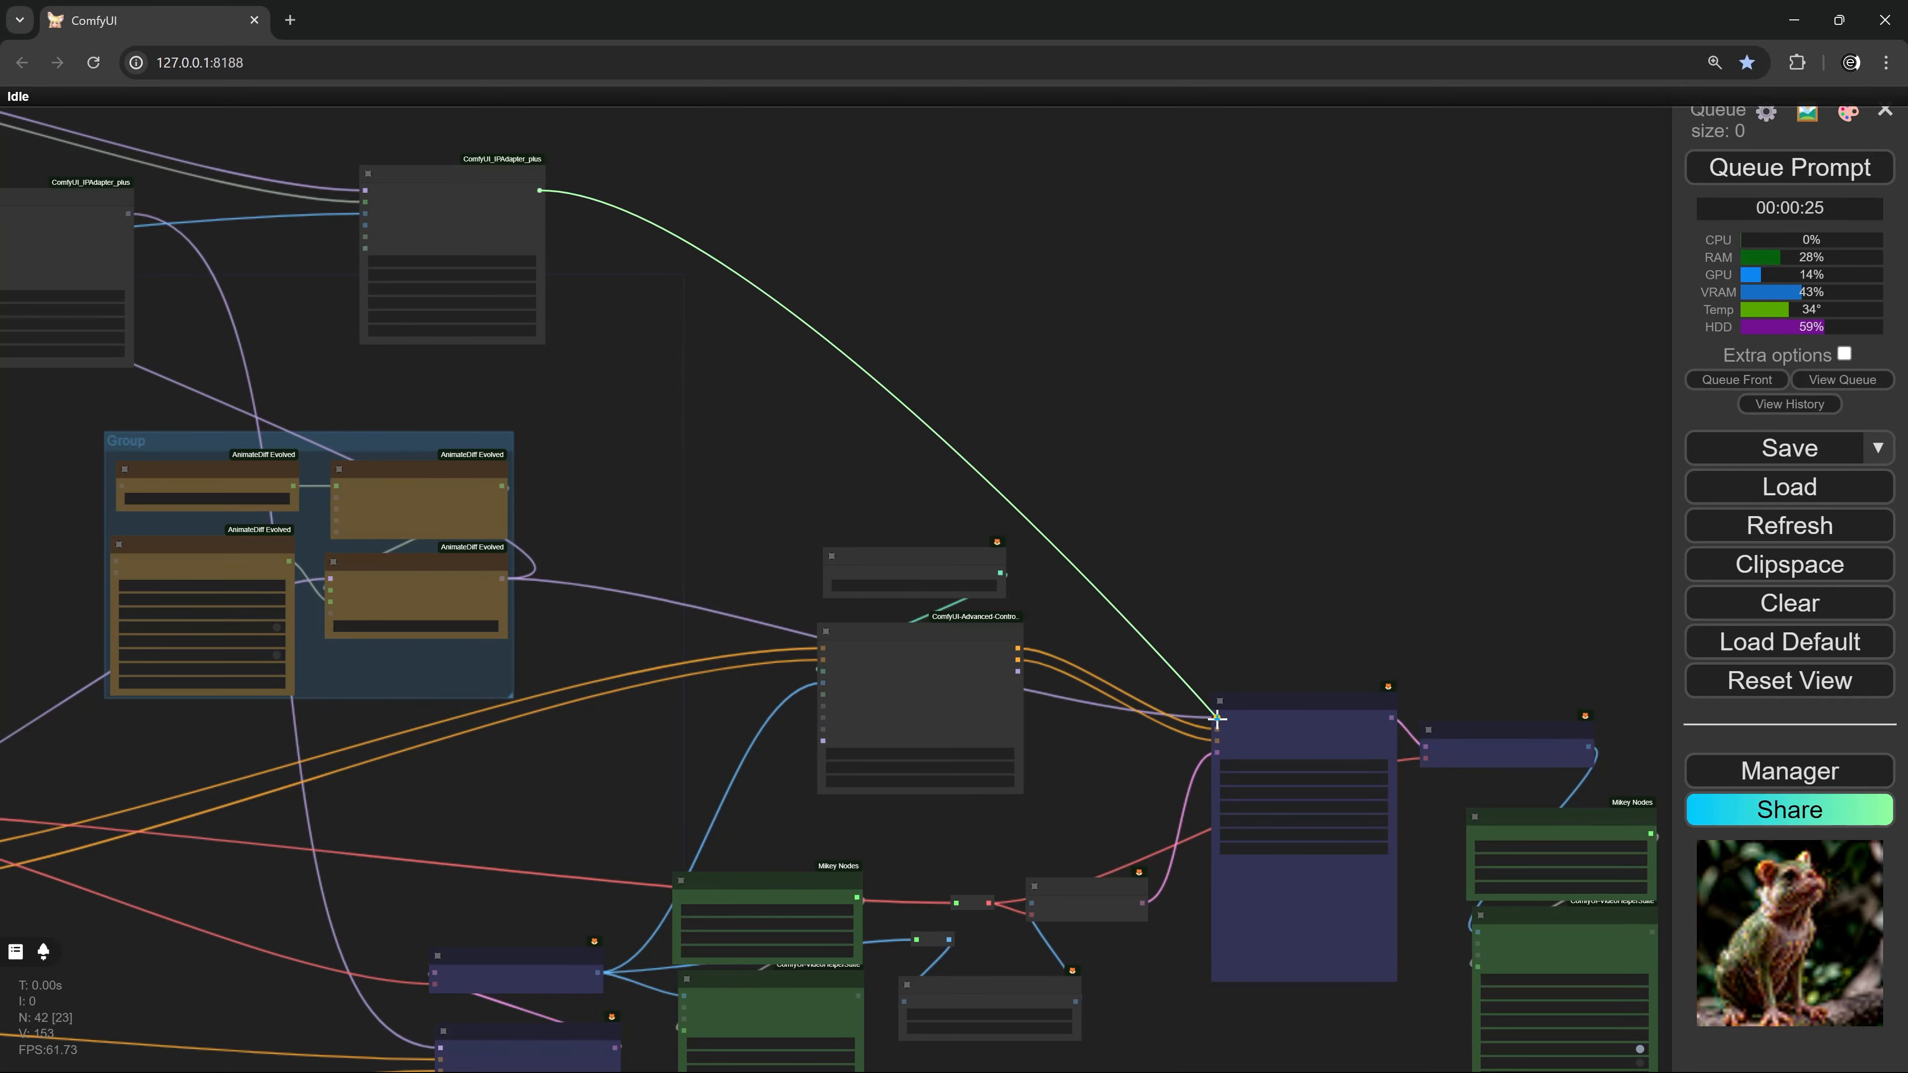
left_click_drag(1217, 718, 1221, 720)
Move the AnimateDiff group beneath the image batch and IPAdapter Weights nodes, above the checkpoint loader chain
left_click_drag(665, 513, 1252, 528)
scroll(1217, 511, "down", 3)
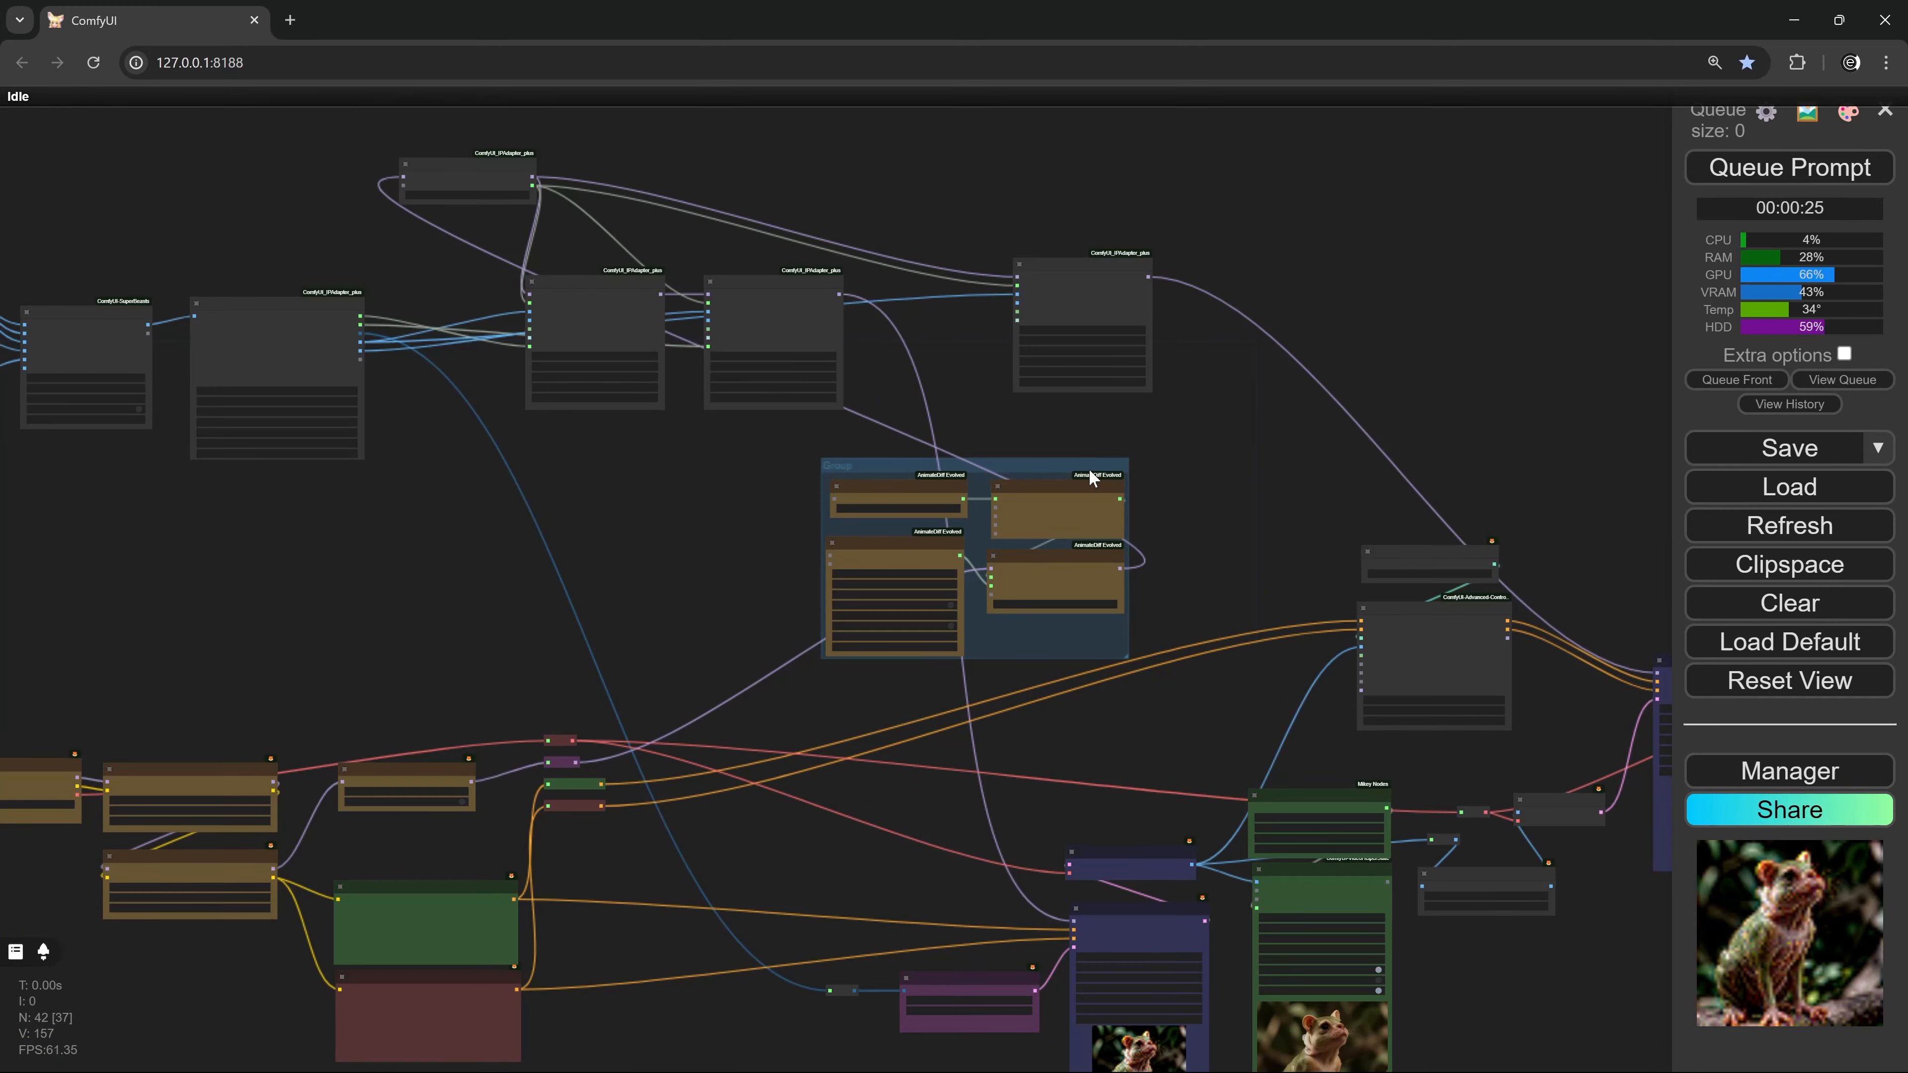
double_click(1059, 474)
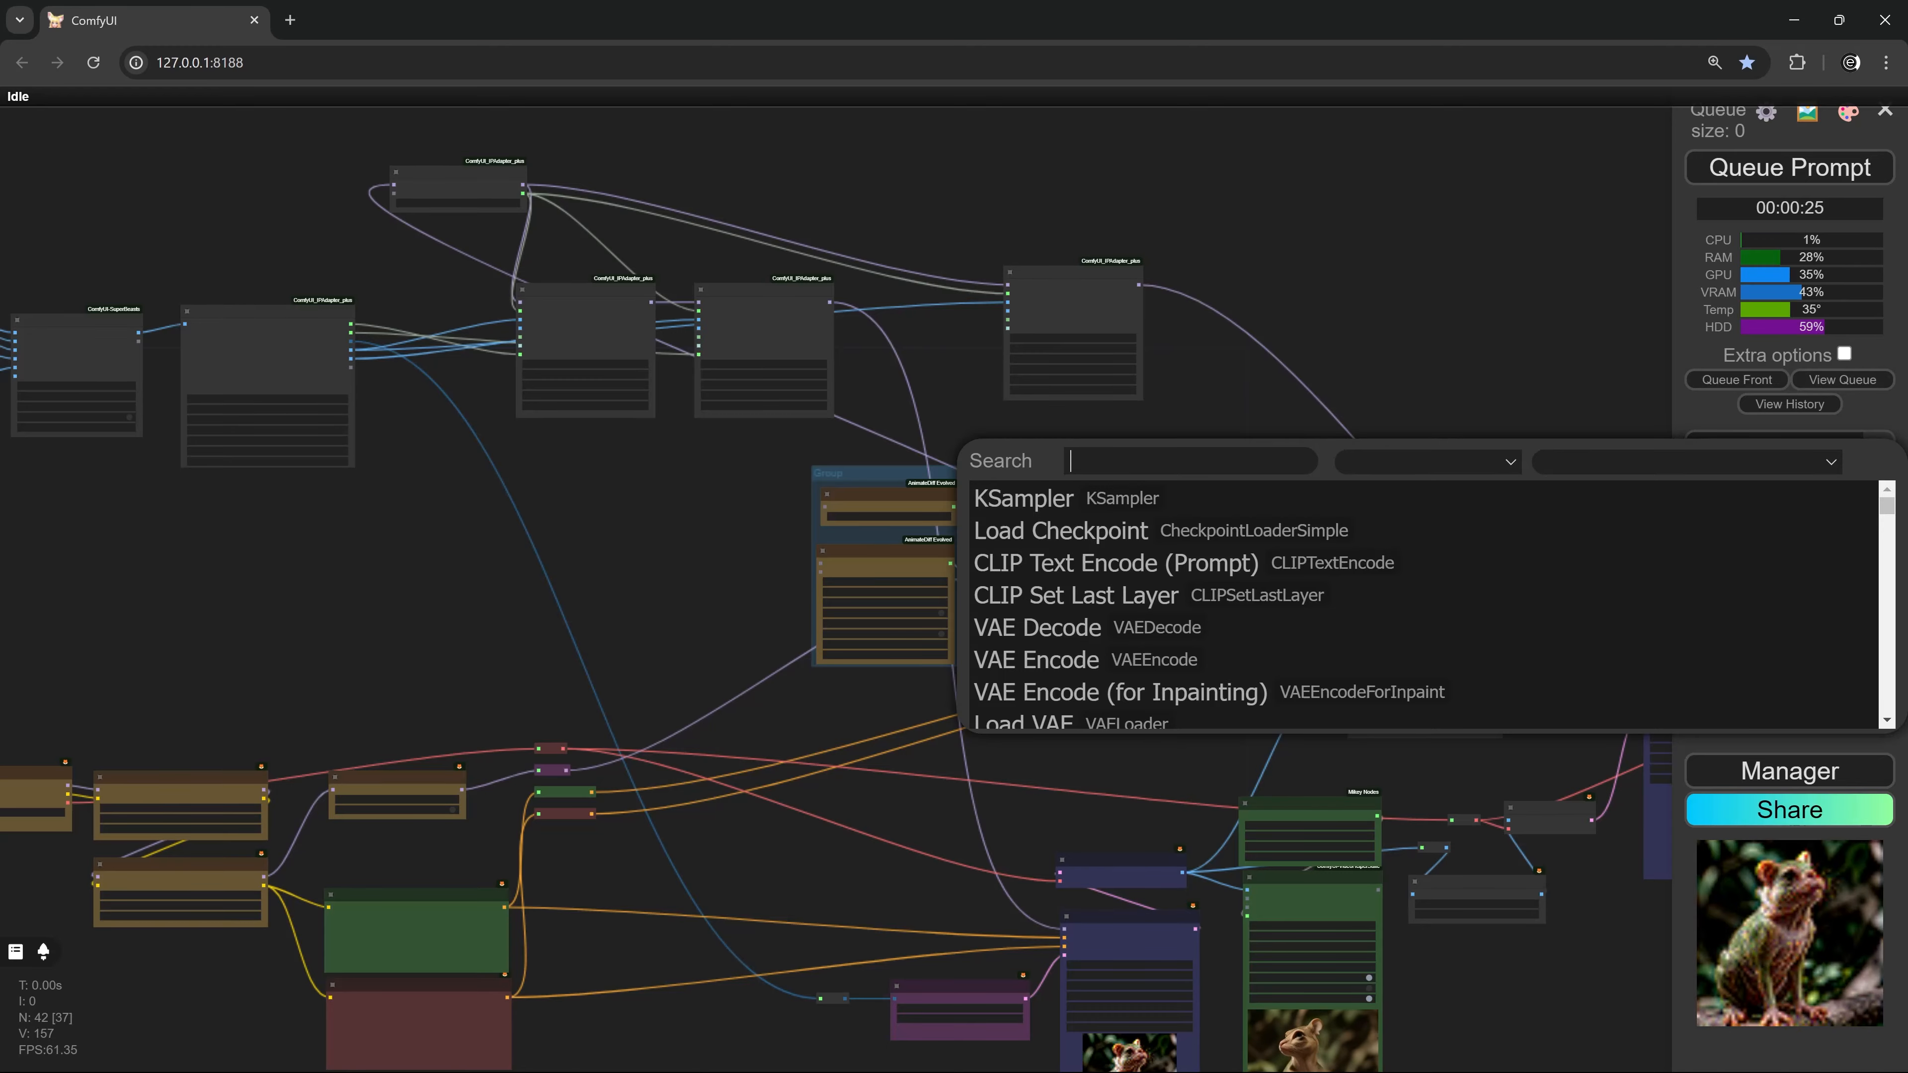
left_click_drag(979, 460, 745, 532)
scroll(741, 520, "down", 3)
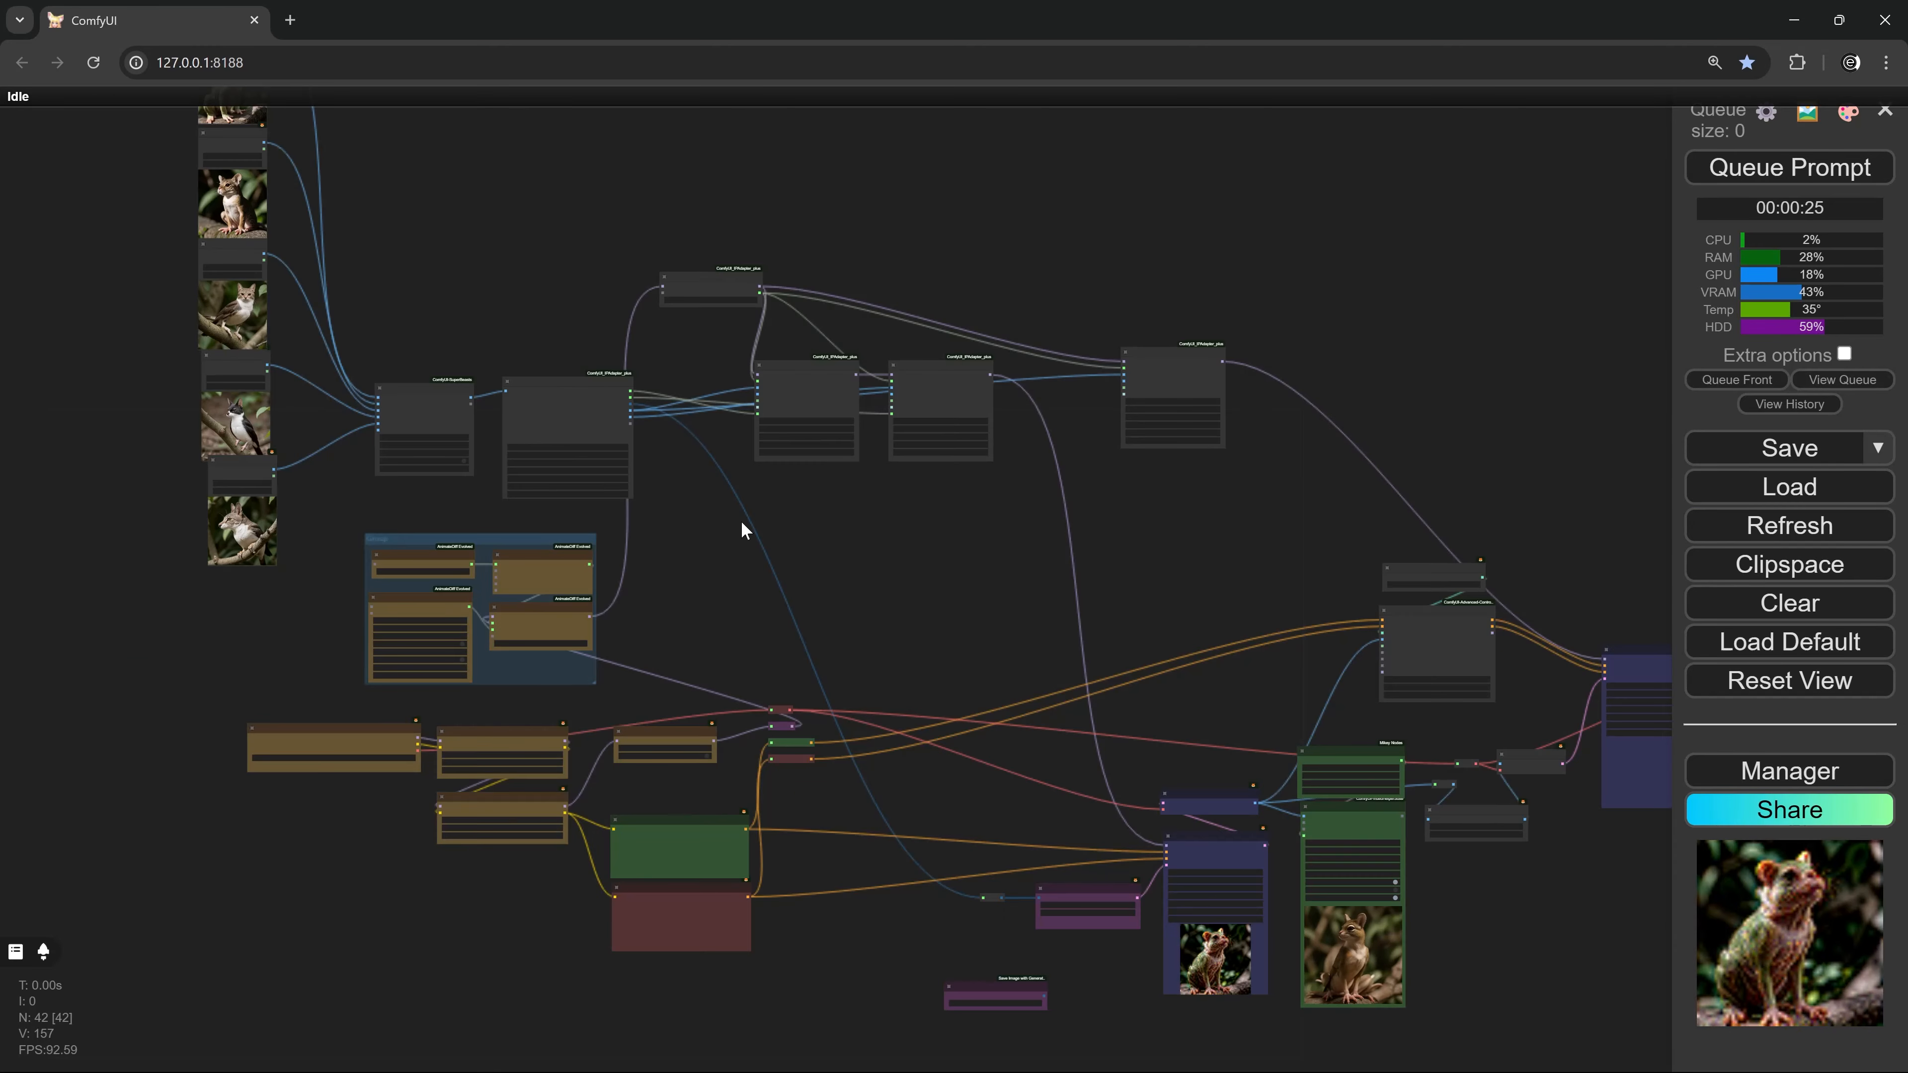
Set control_after_generate of the first KSampler to fixed
scroll(536, 346, "down", 3)
left_click_drag(239, 362, 313, 453)
scroll(870, 742, "up", 12)
left_click_drag(1184, 813, 1066, 700)
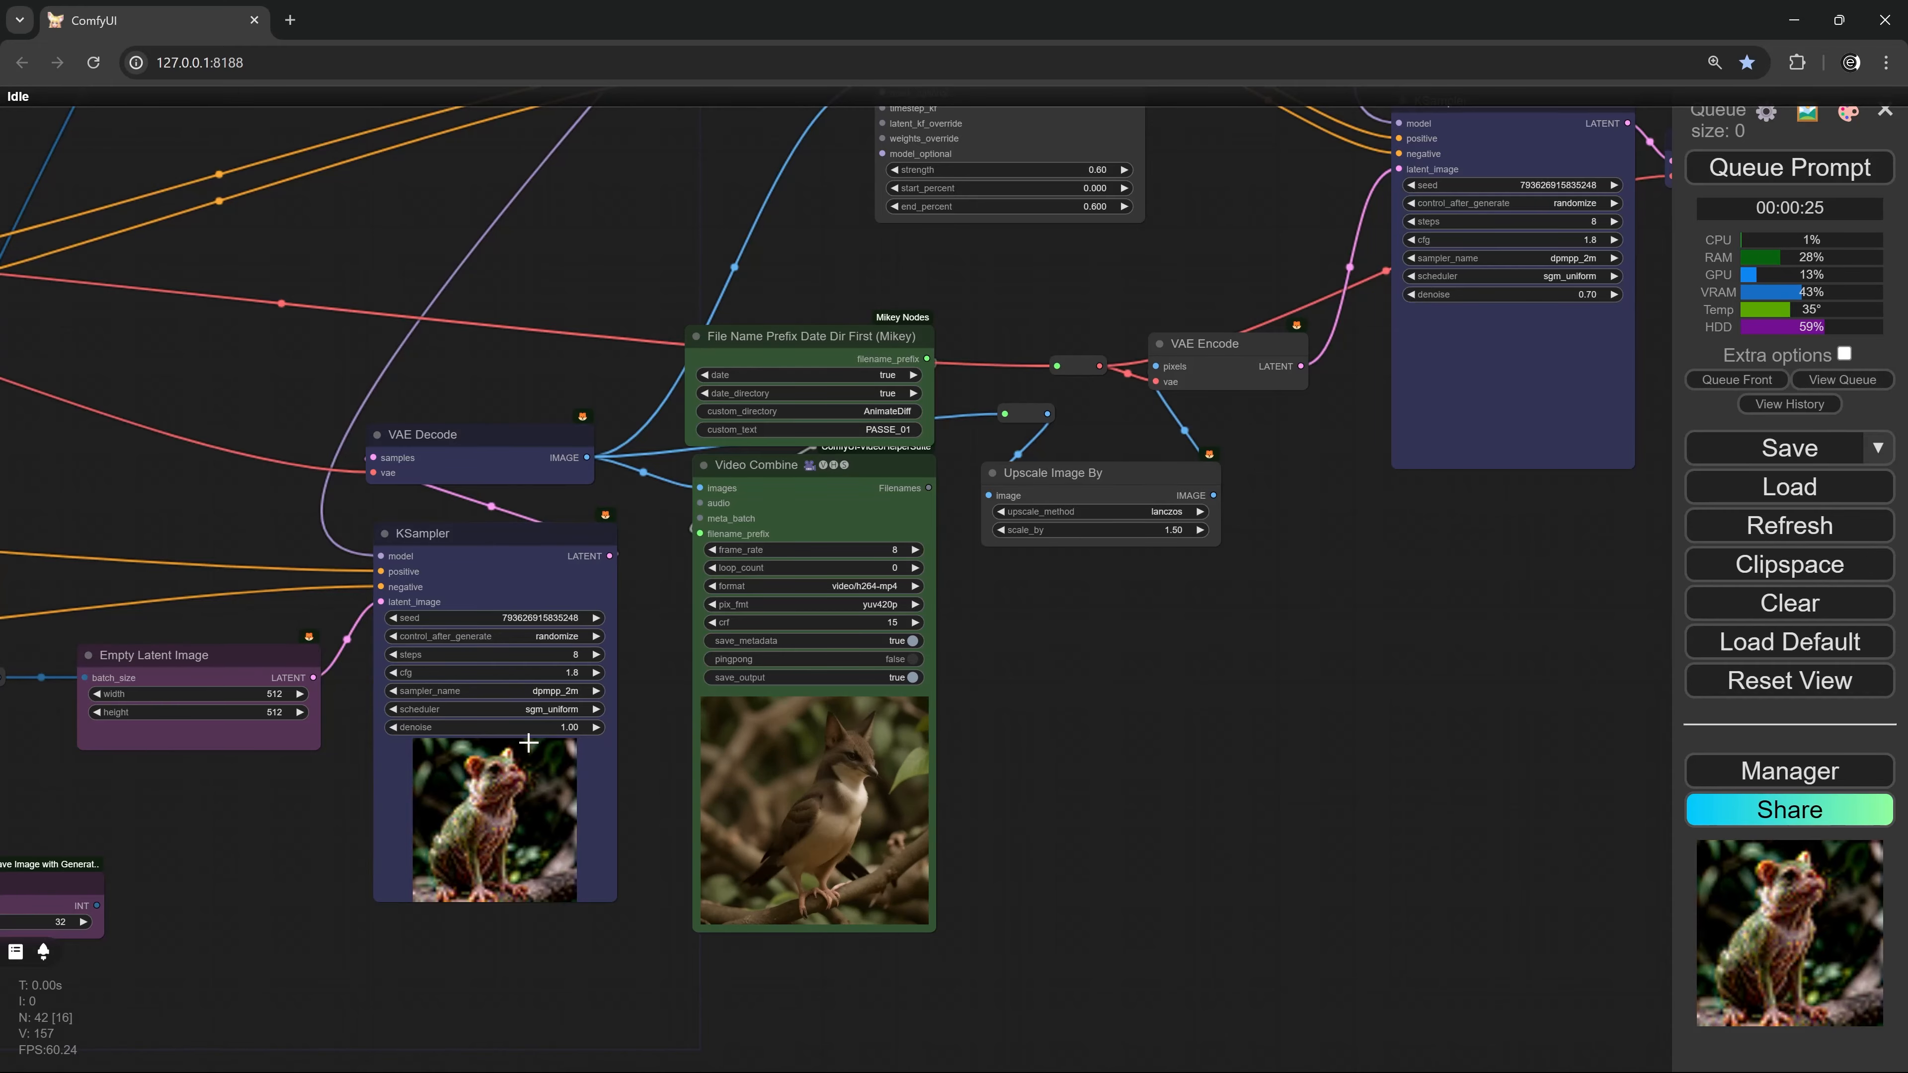
scroll(539, 646, "up", 4)
left_click(392, 636)
left_click(327, 633)
left_click(326, 634)
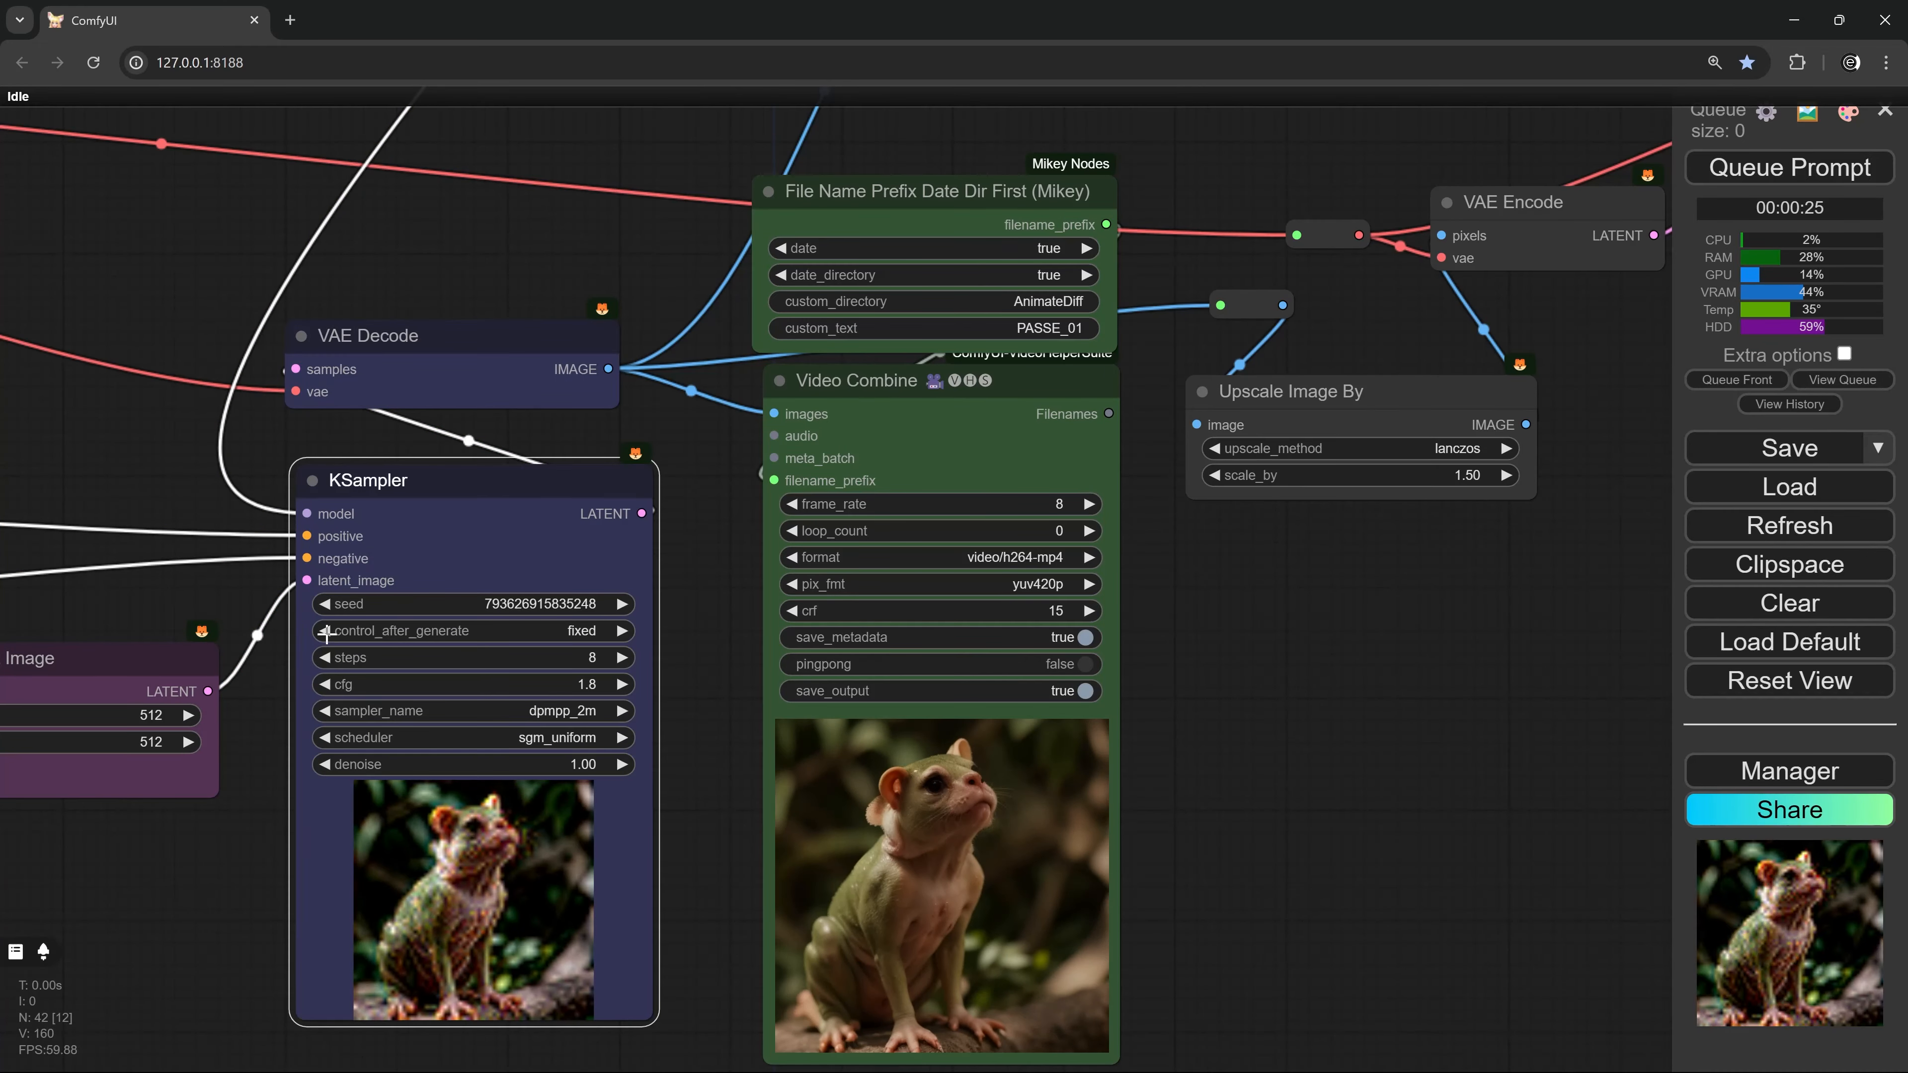
Set the seed of the second KSampler to 48
left_click_drag(1252, 807, 817, 937)
scroll(816, 937, "down", 4)
left_click_drag(1131, 786, 839, 980)
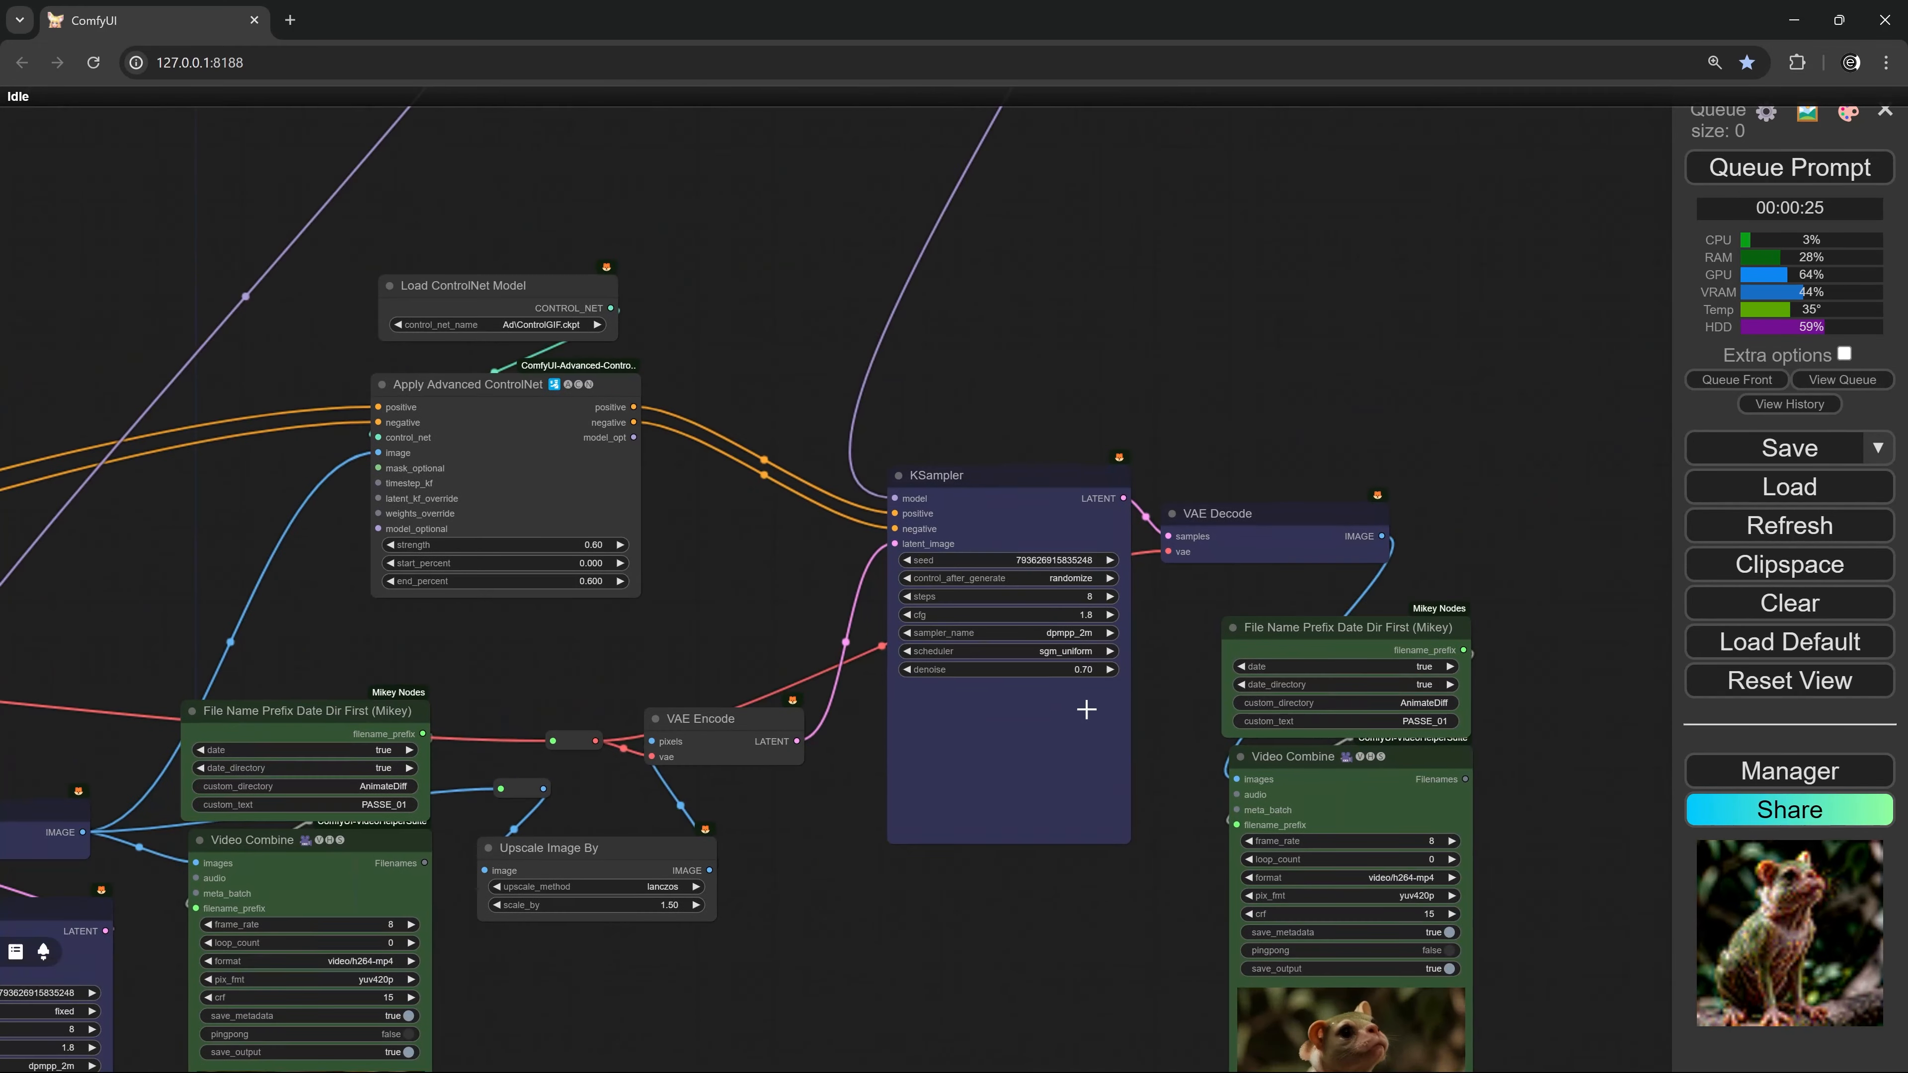
scroll(1086, 707, "up", 3)
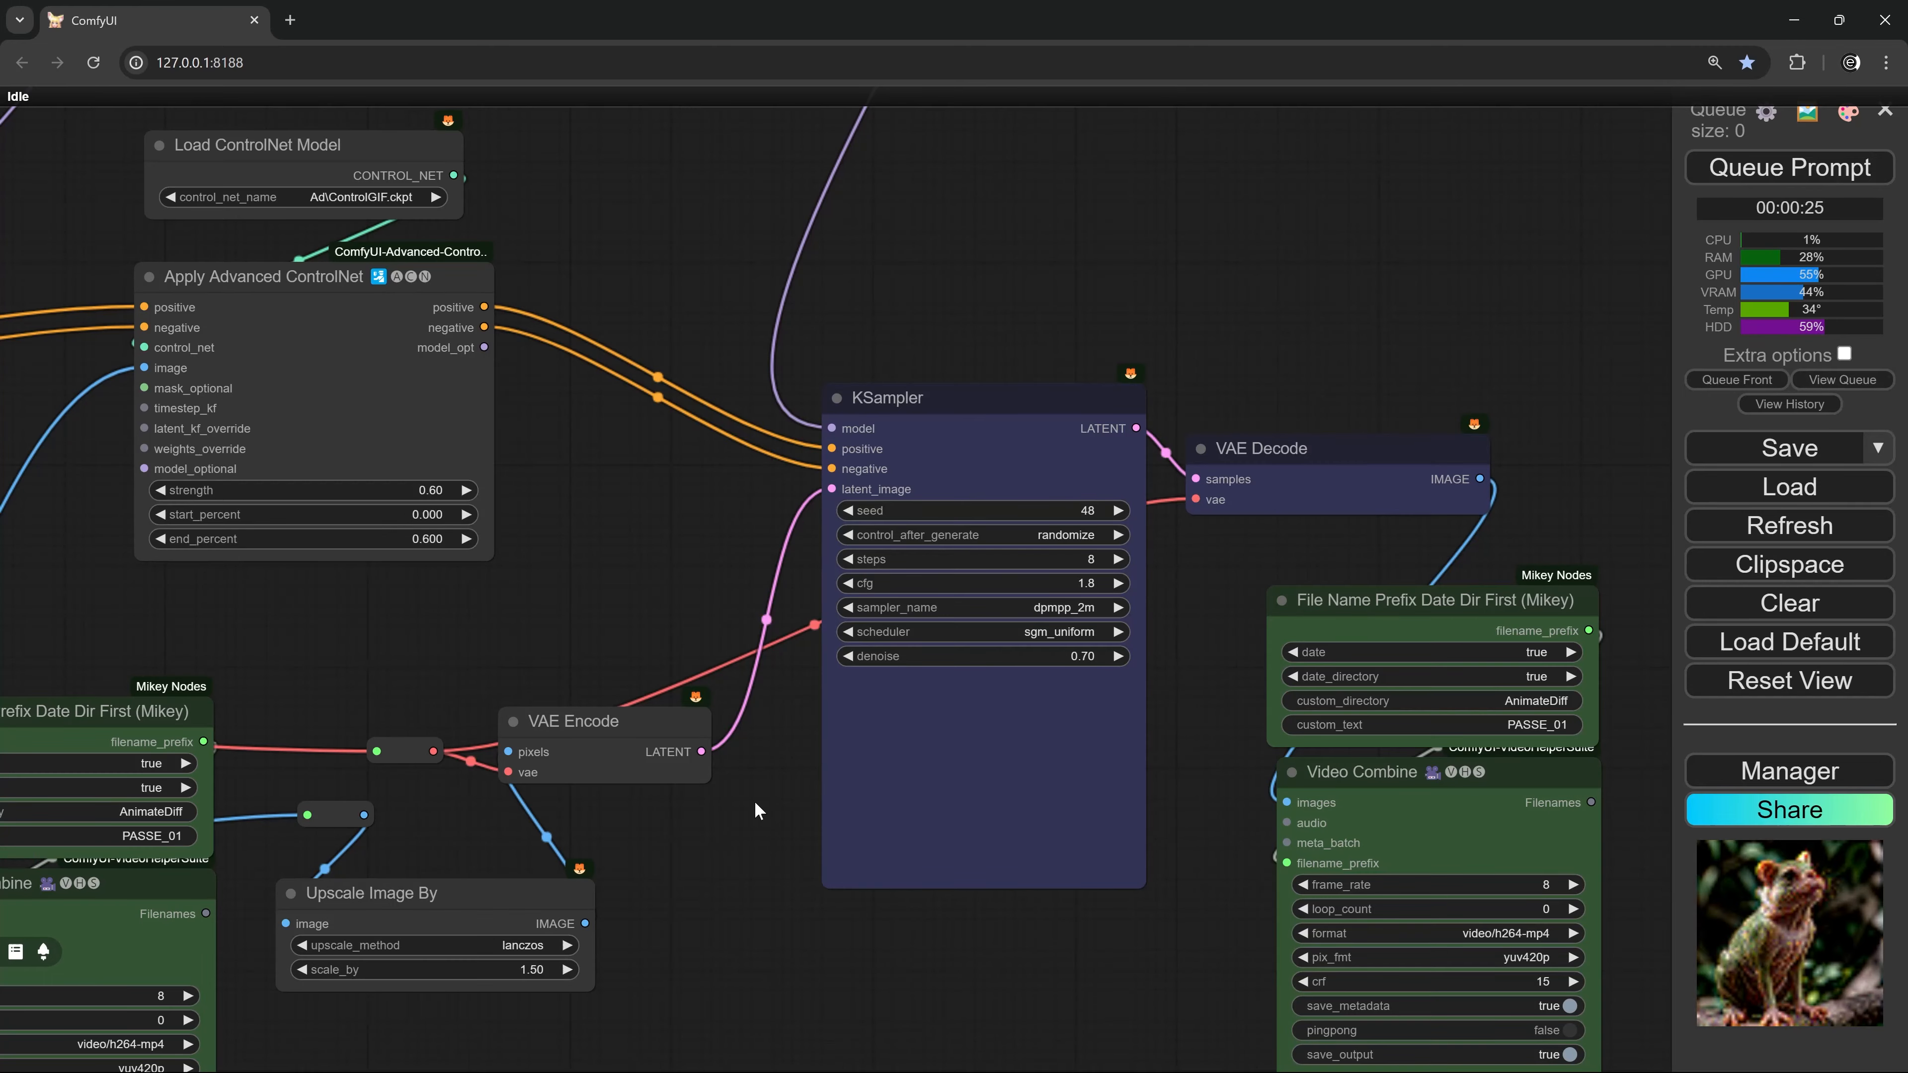
Review both sampling passes and queue the prompt to generate the morphing videos
scroll(756, 810, "down", 6)
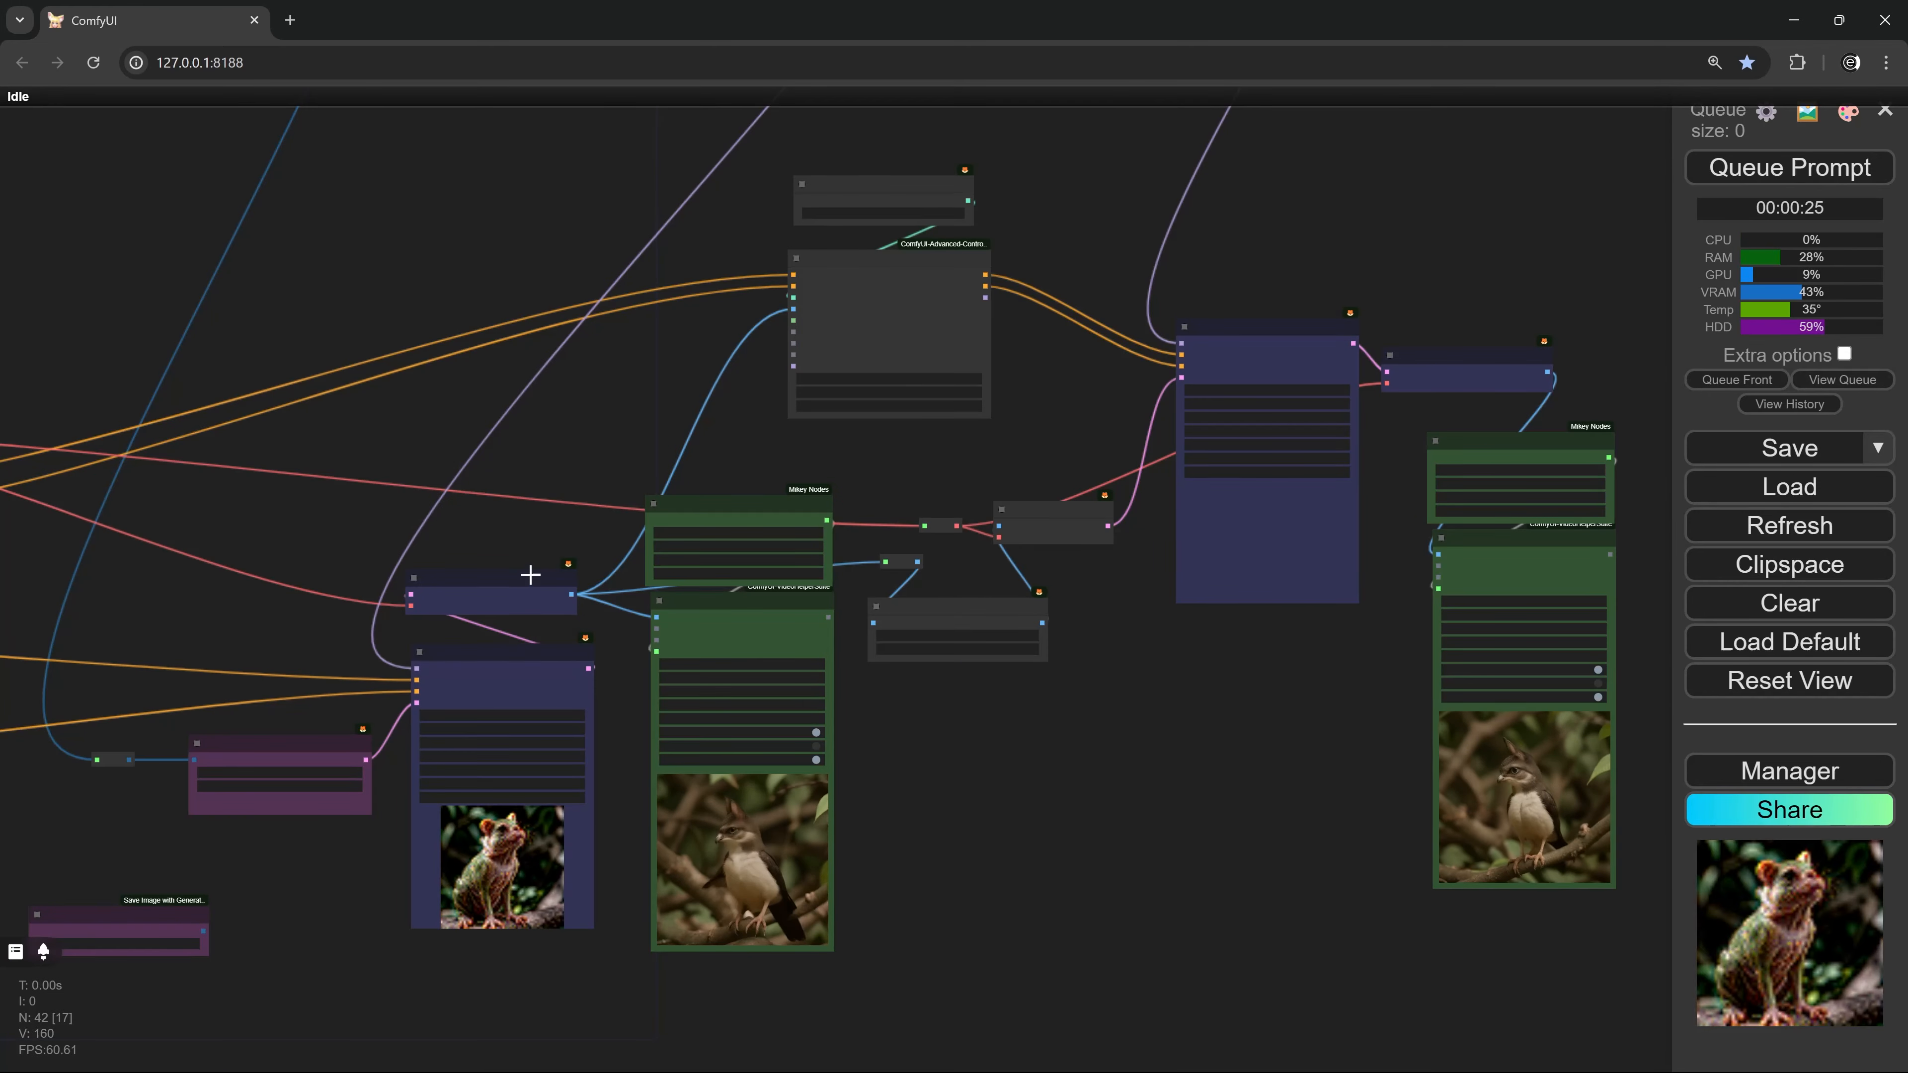
scroll(567, 712, "up", 4)
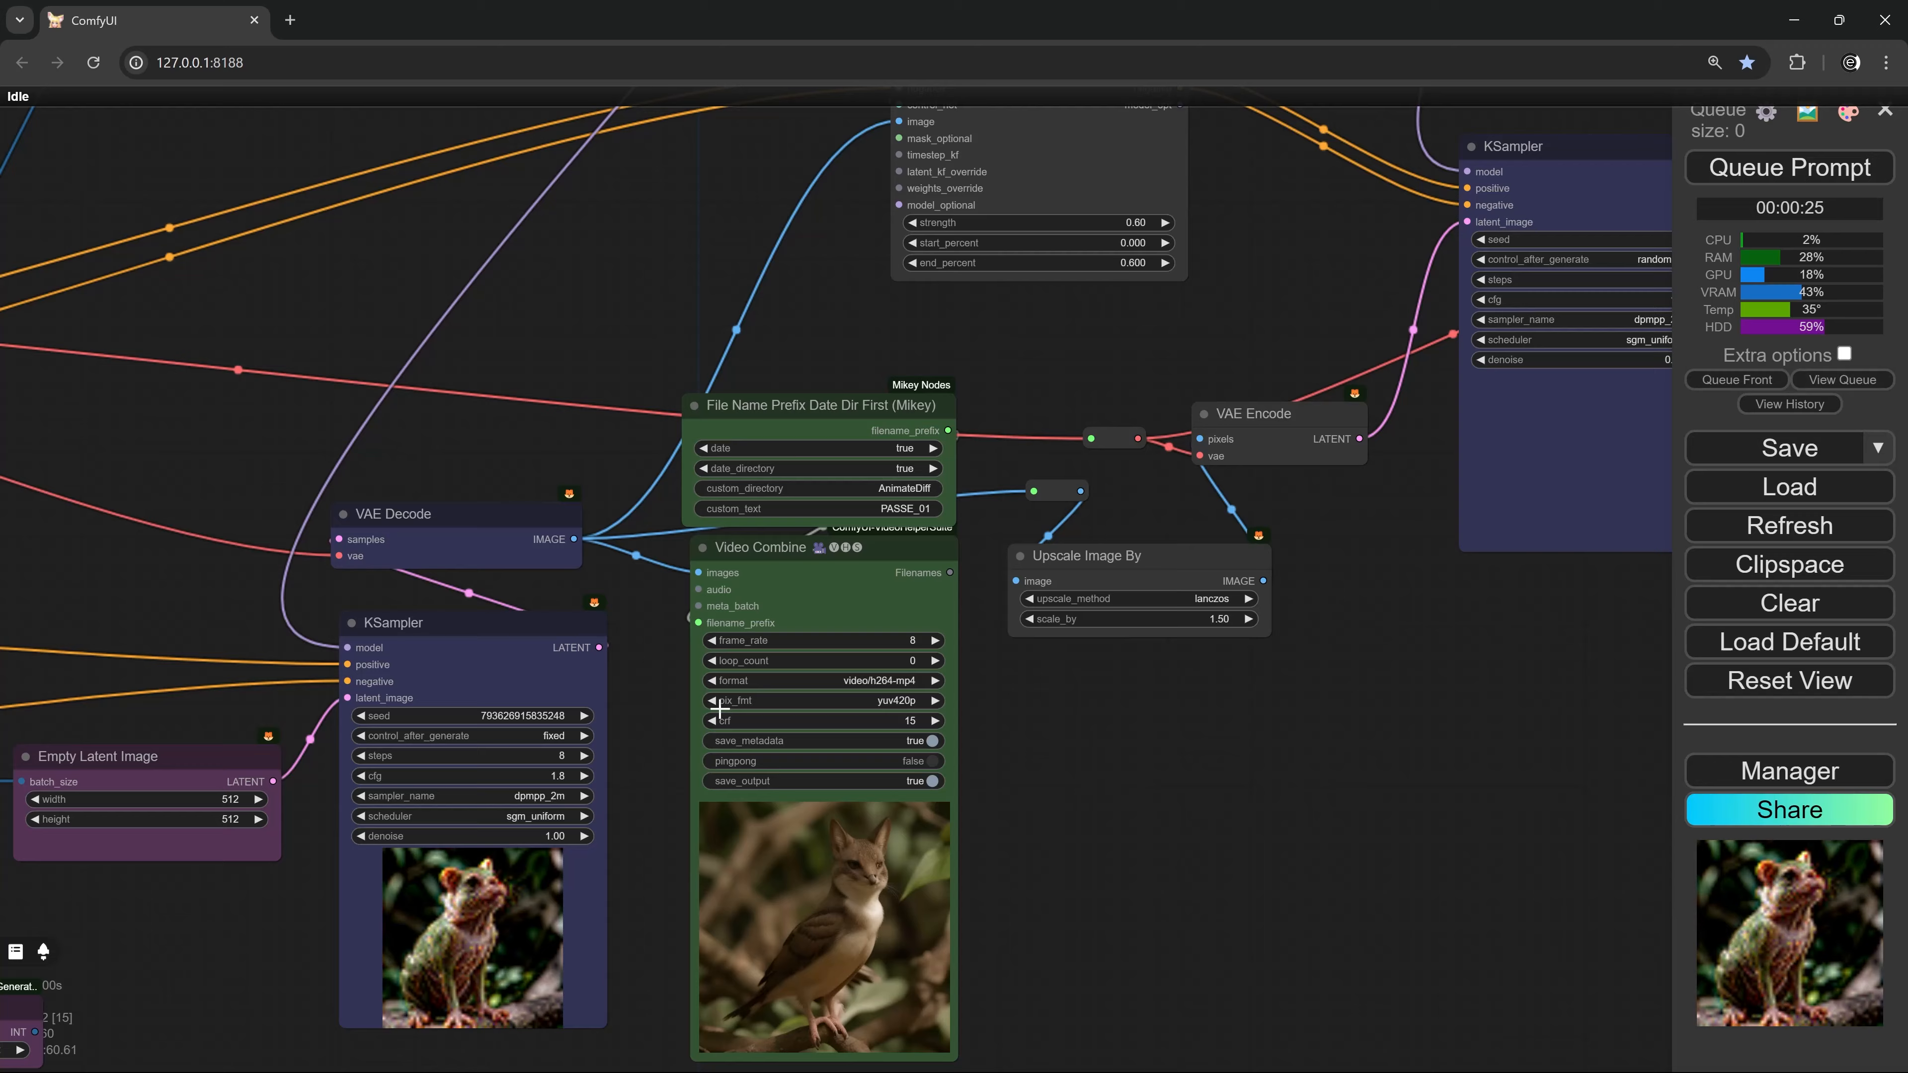
scroll(714, 708, "down", 7)
left_click_drag(993, 782, 762, 852)
left_click(1703, 179)
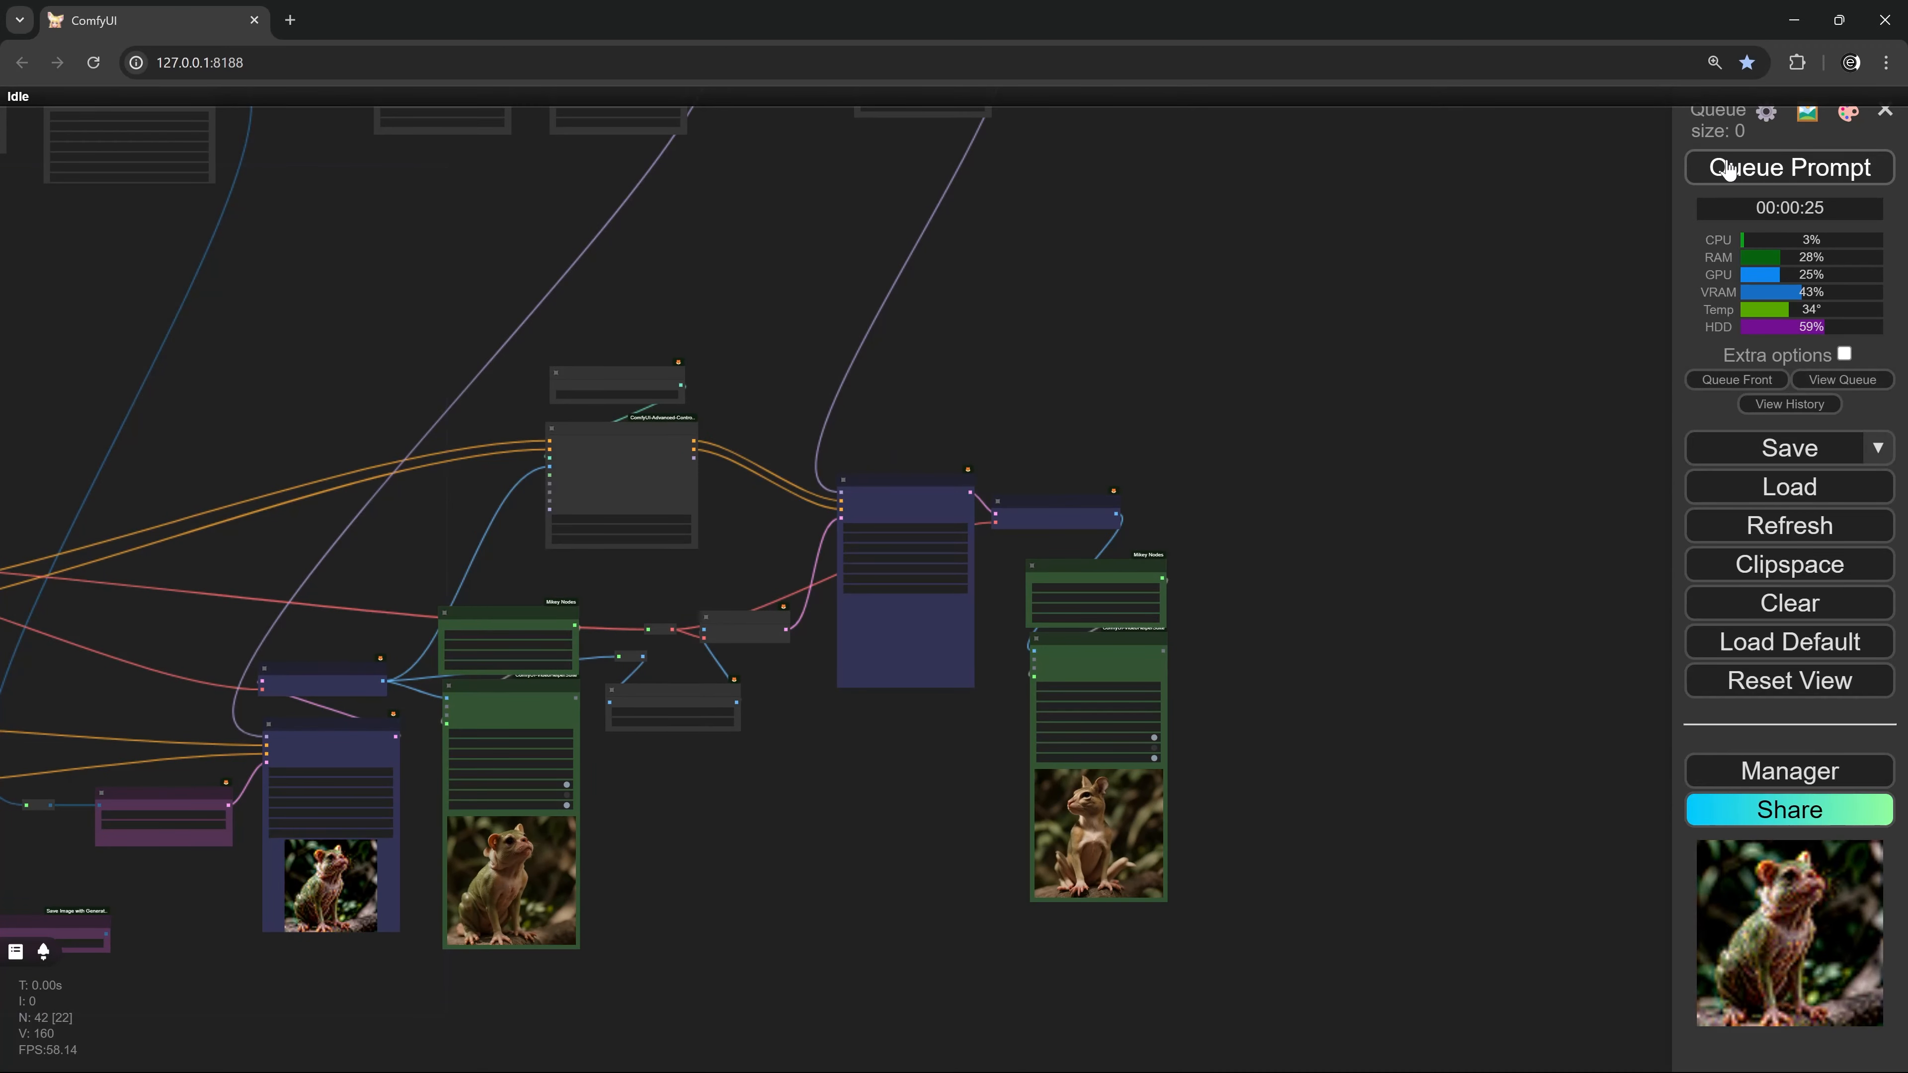